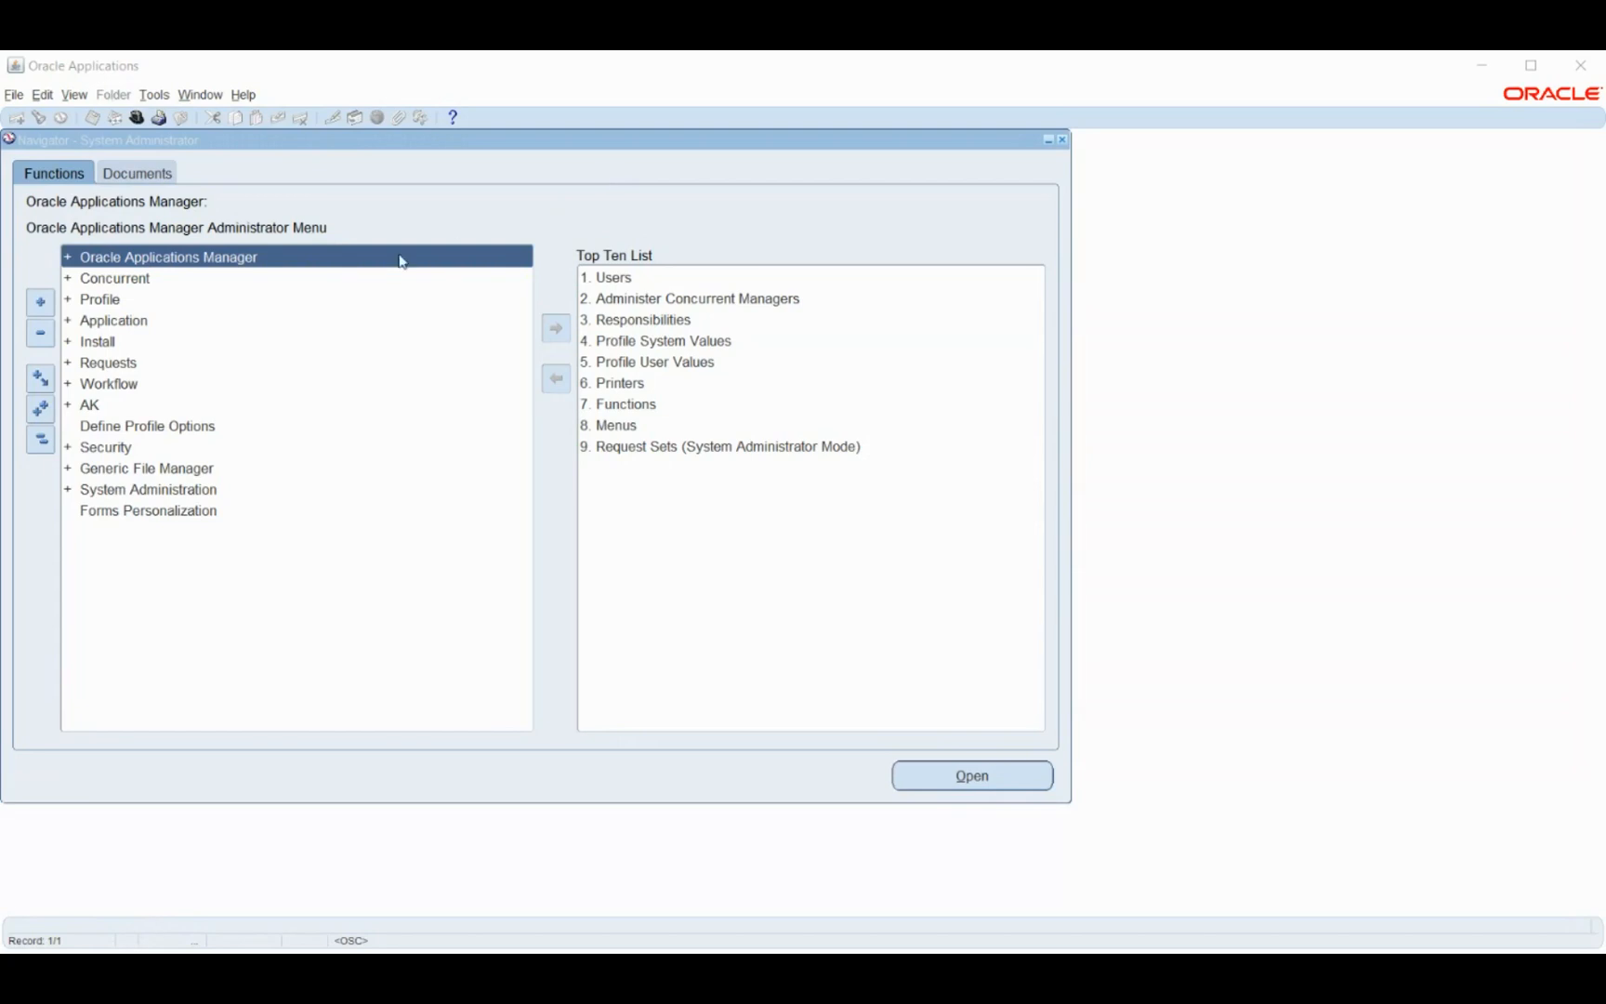
- Re-validate the expired session by logging back in, bringing up the Responsibilities list
left_click(134, 126)
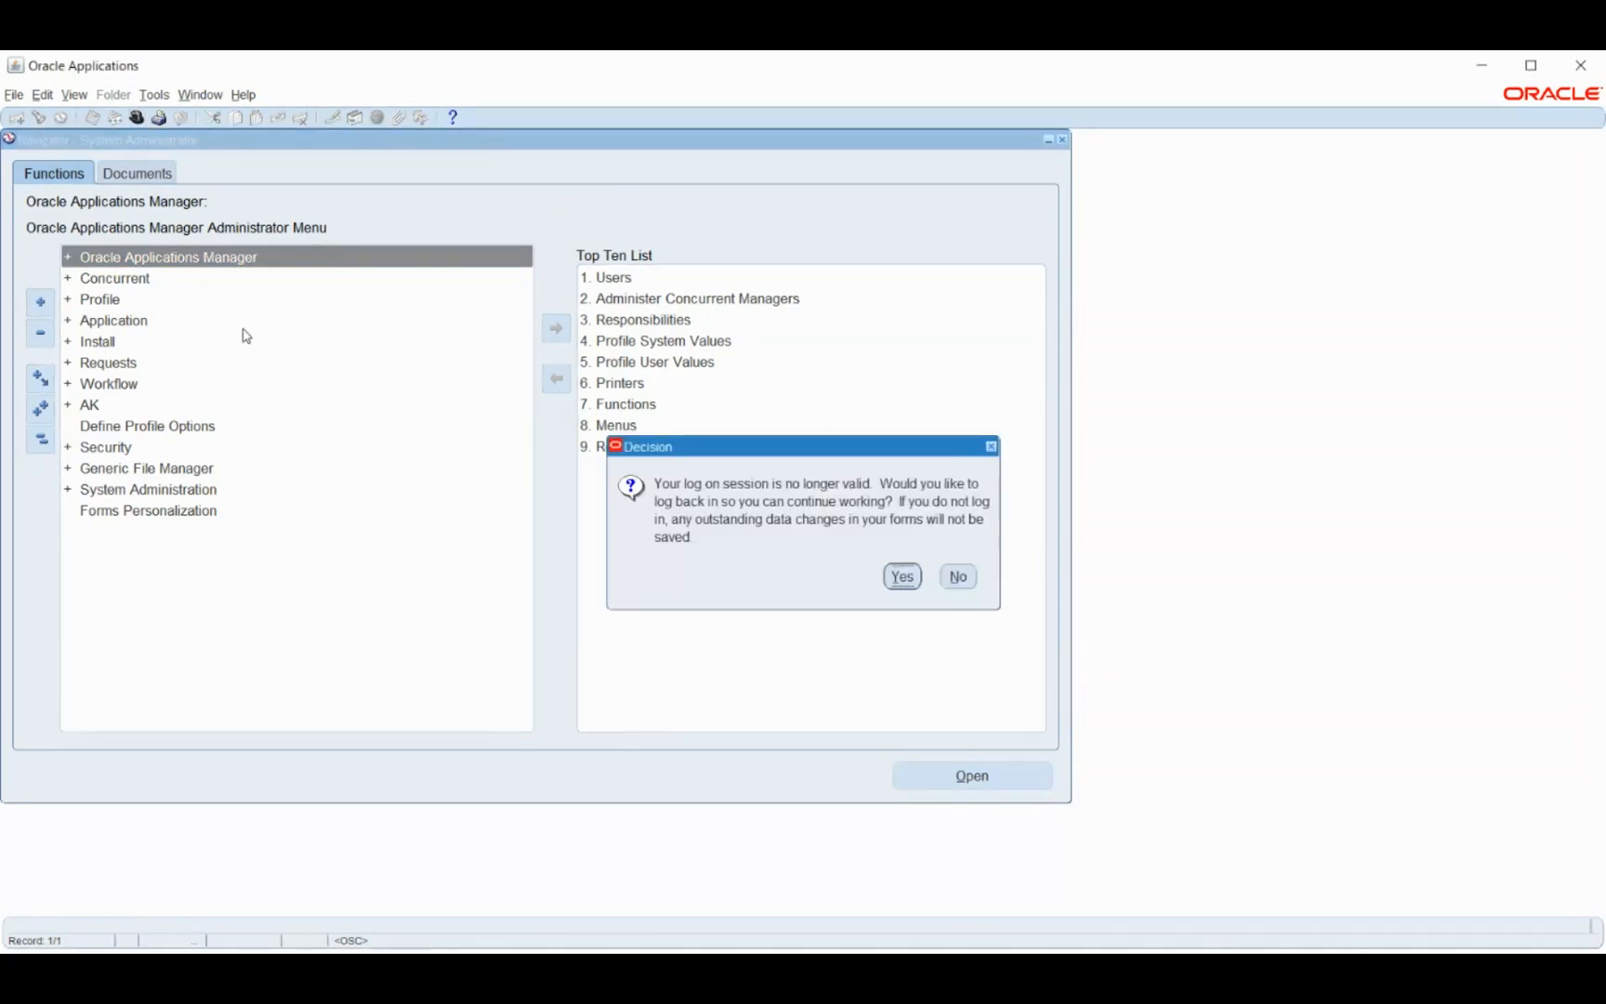
left_click(903, 573)
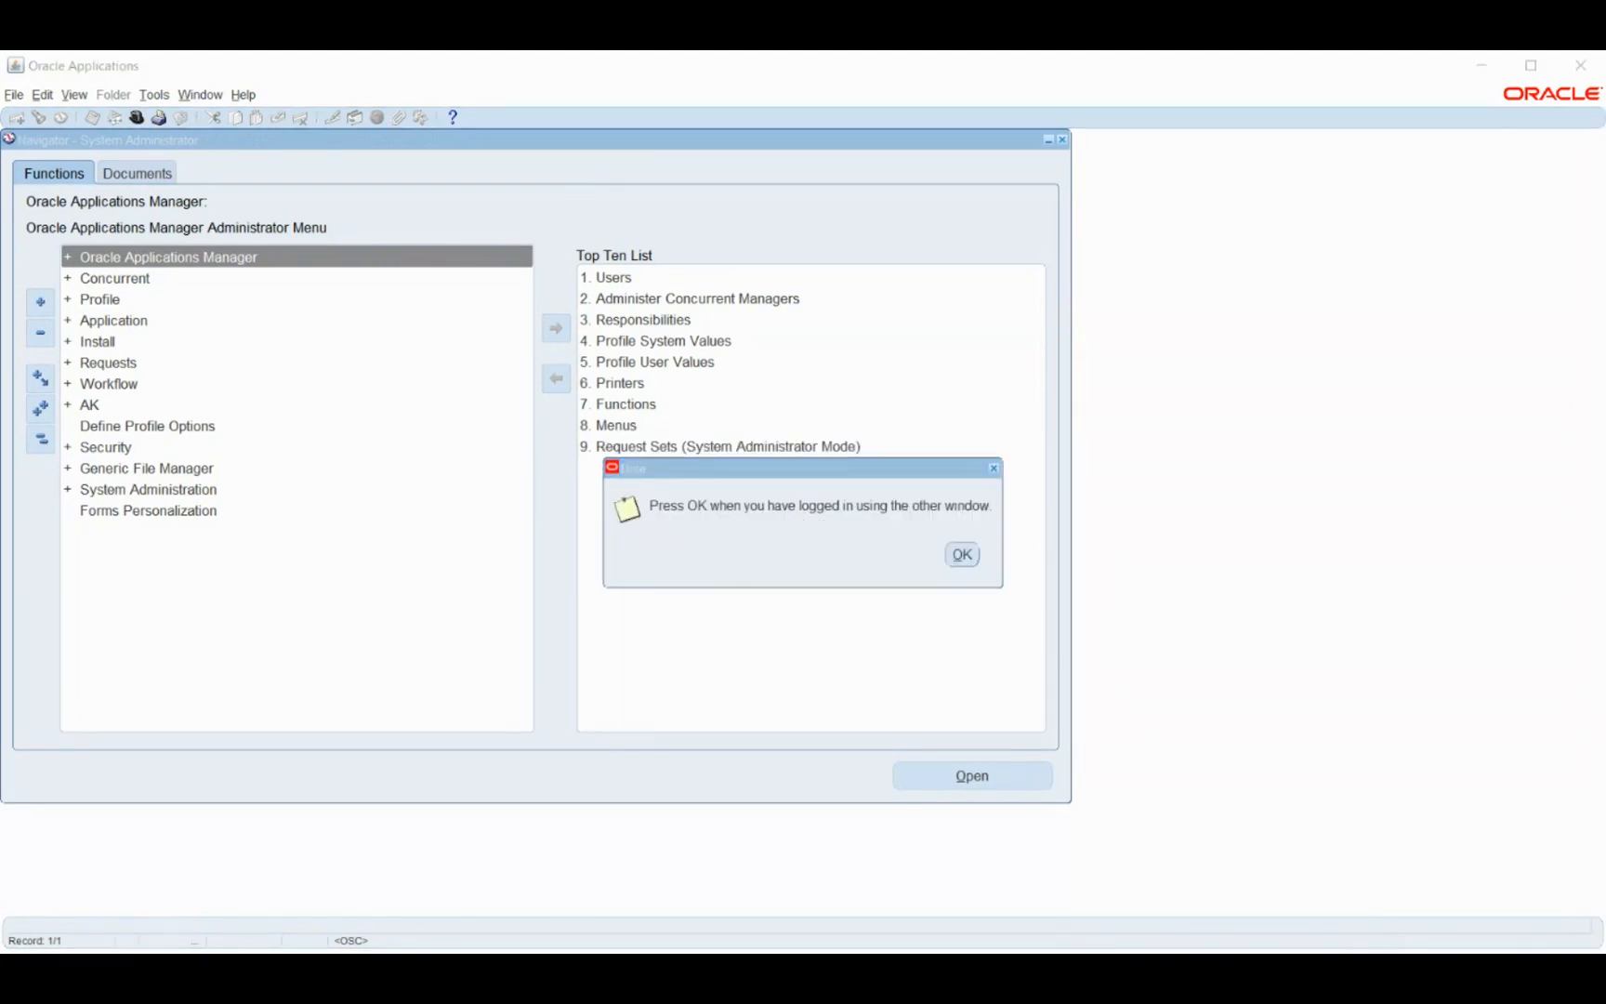
left_click(962, 556)
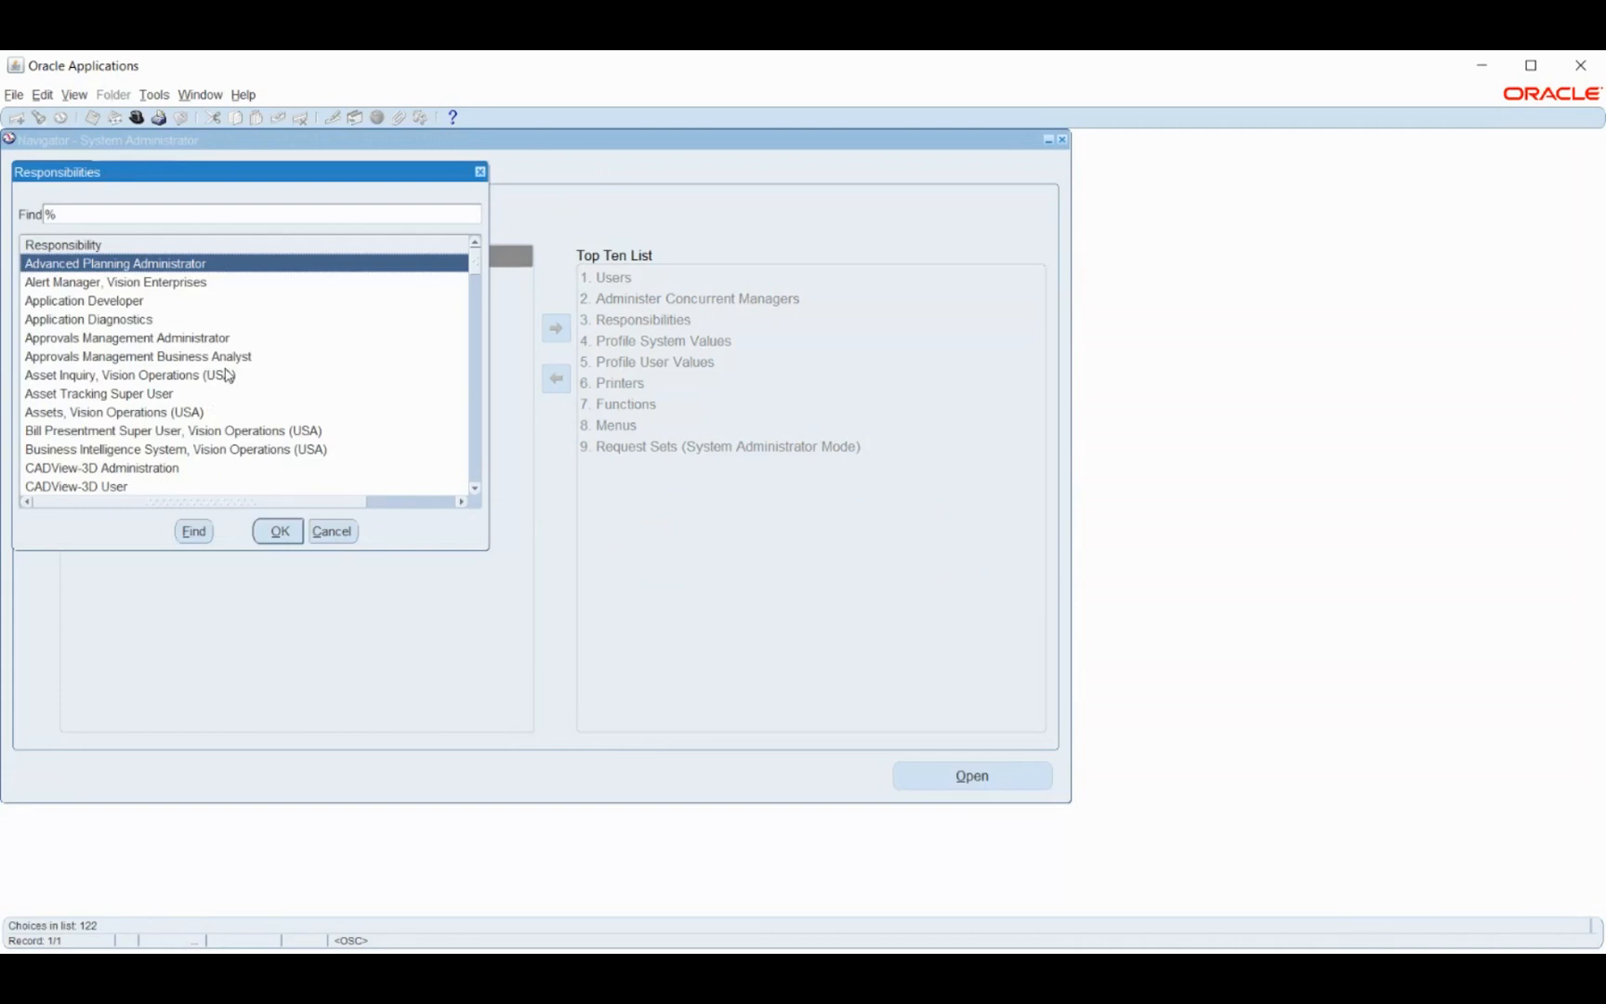
- Switch to the System Administrator responsibility
type("system Administrat")
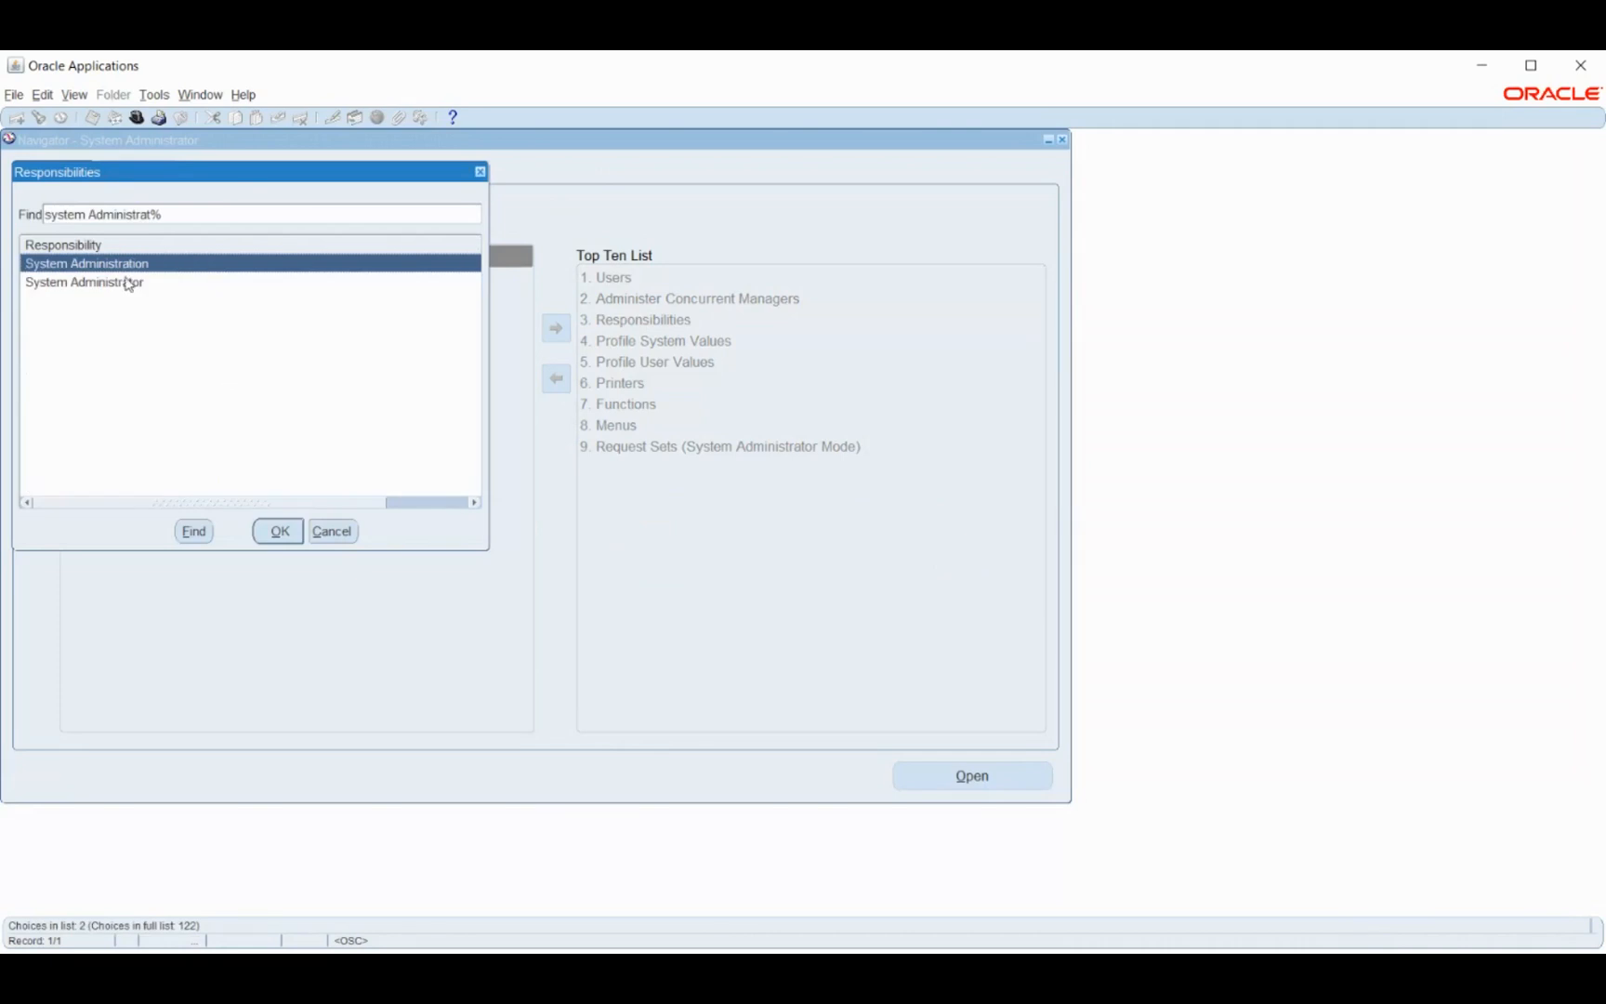
left_click(128, 283)
left_click(272, 536)
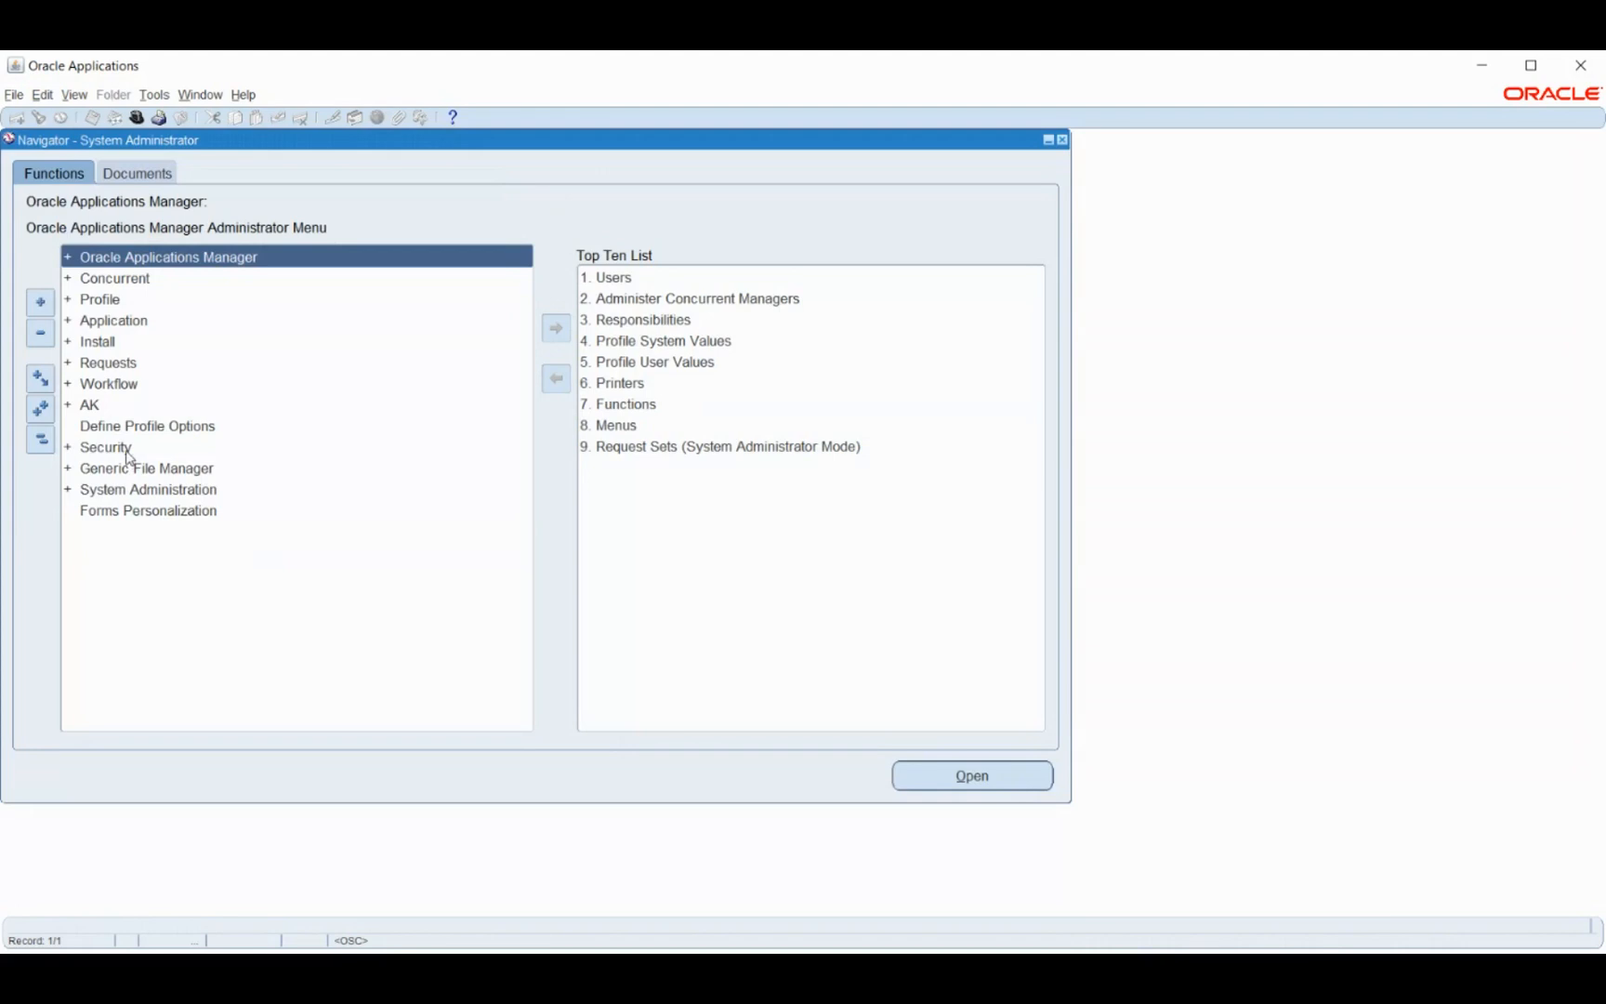
- Open the Define form under Security › Responsibility
double_click(128, 456)
left_click(118, 489)
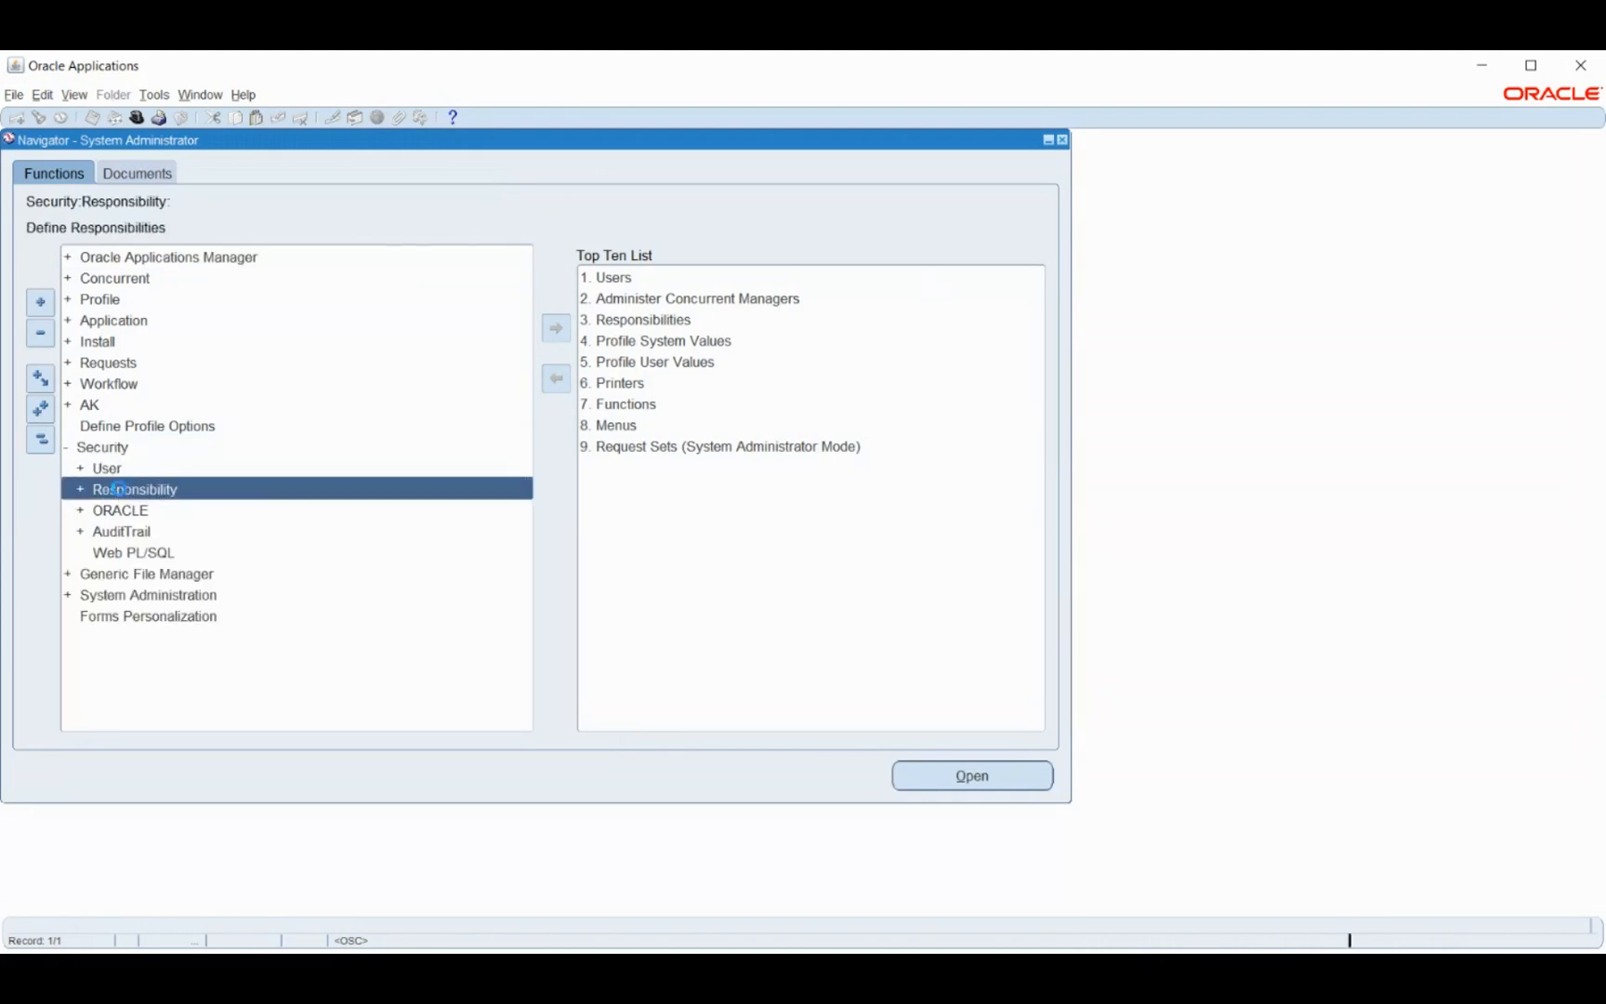
double_click(118, 489)
double_click(130, 512)
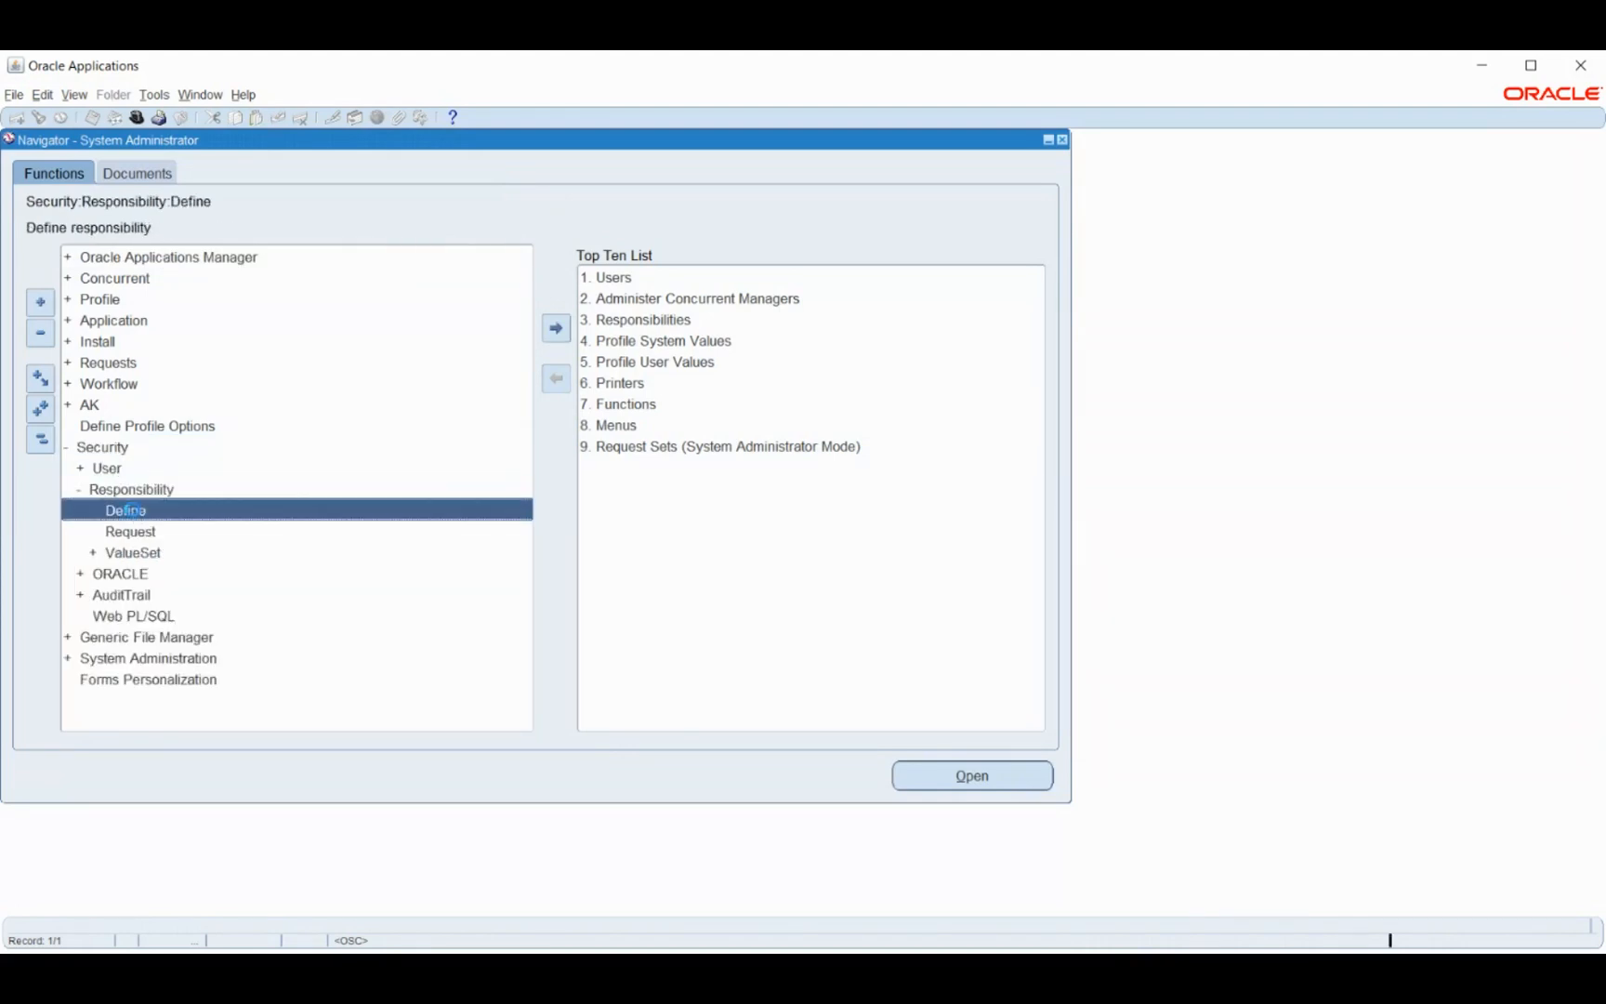
- Move the blank Responsibilities form aside, then close it
left_click_drag(391, 149, 609, 230)
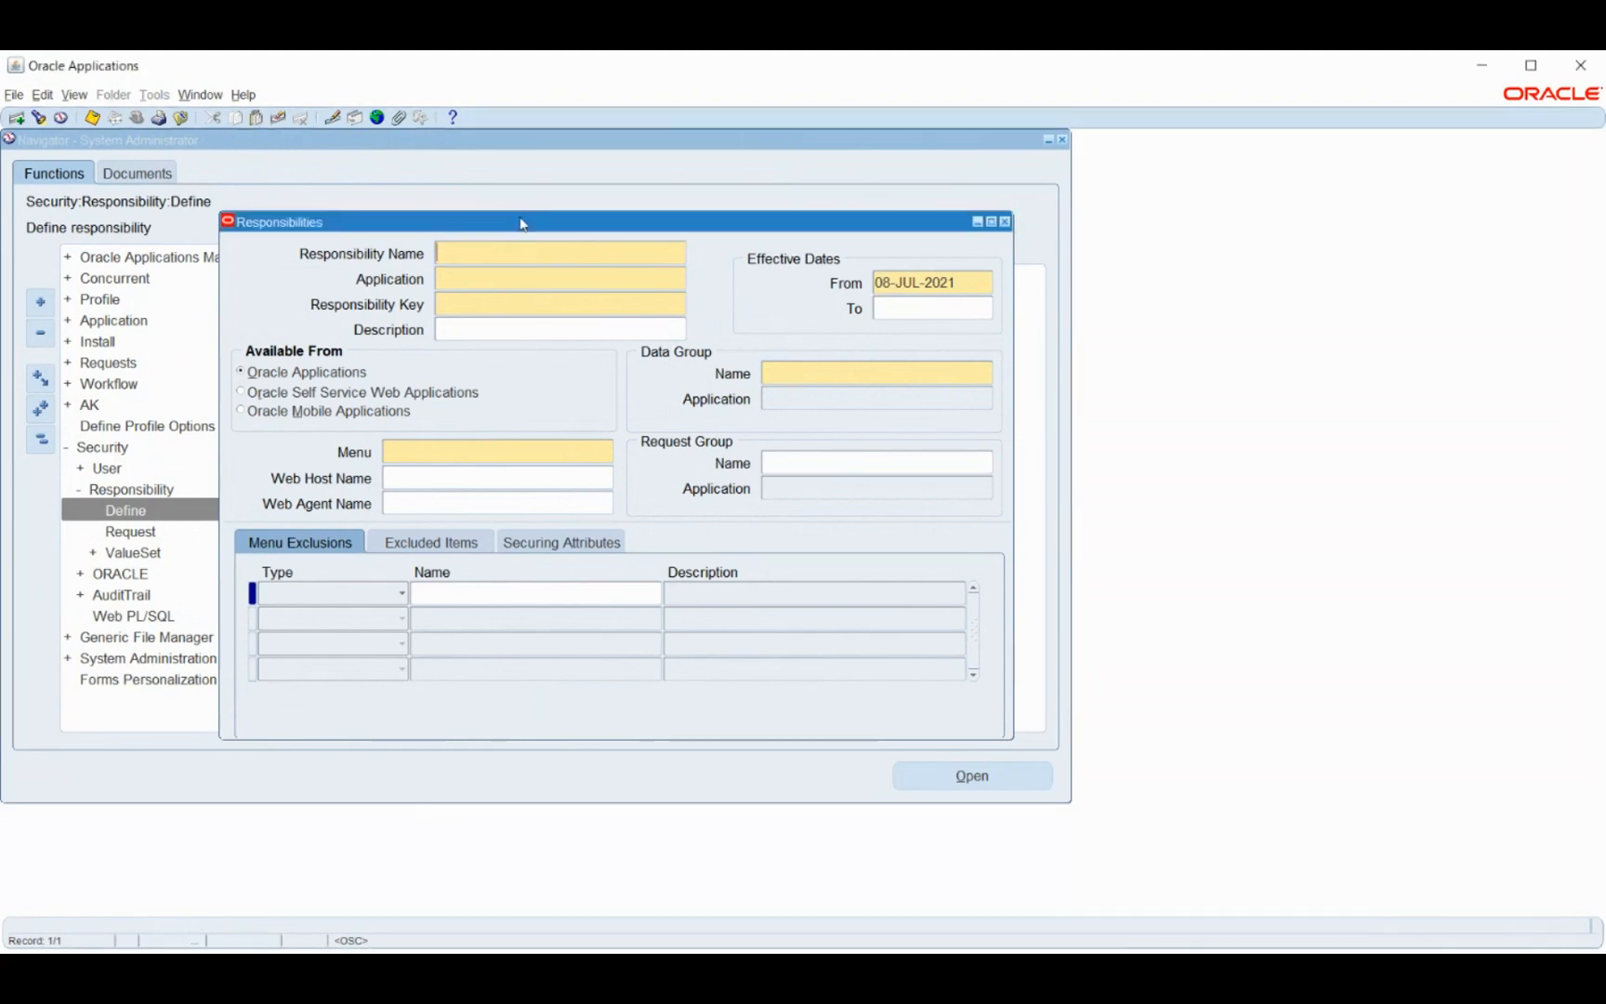
left_click_drag(523, 224, 561, 210)
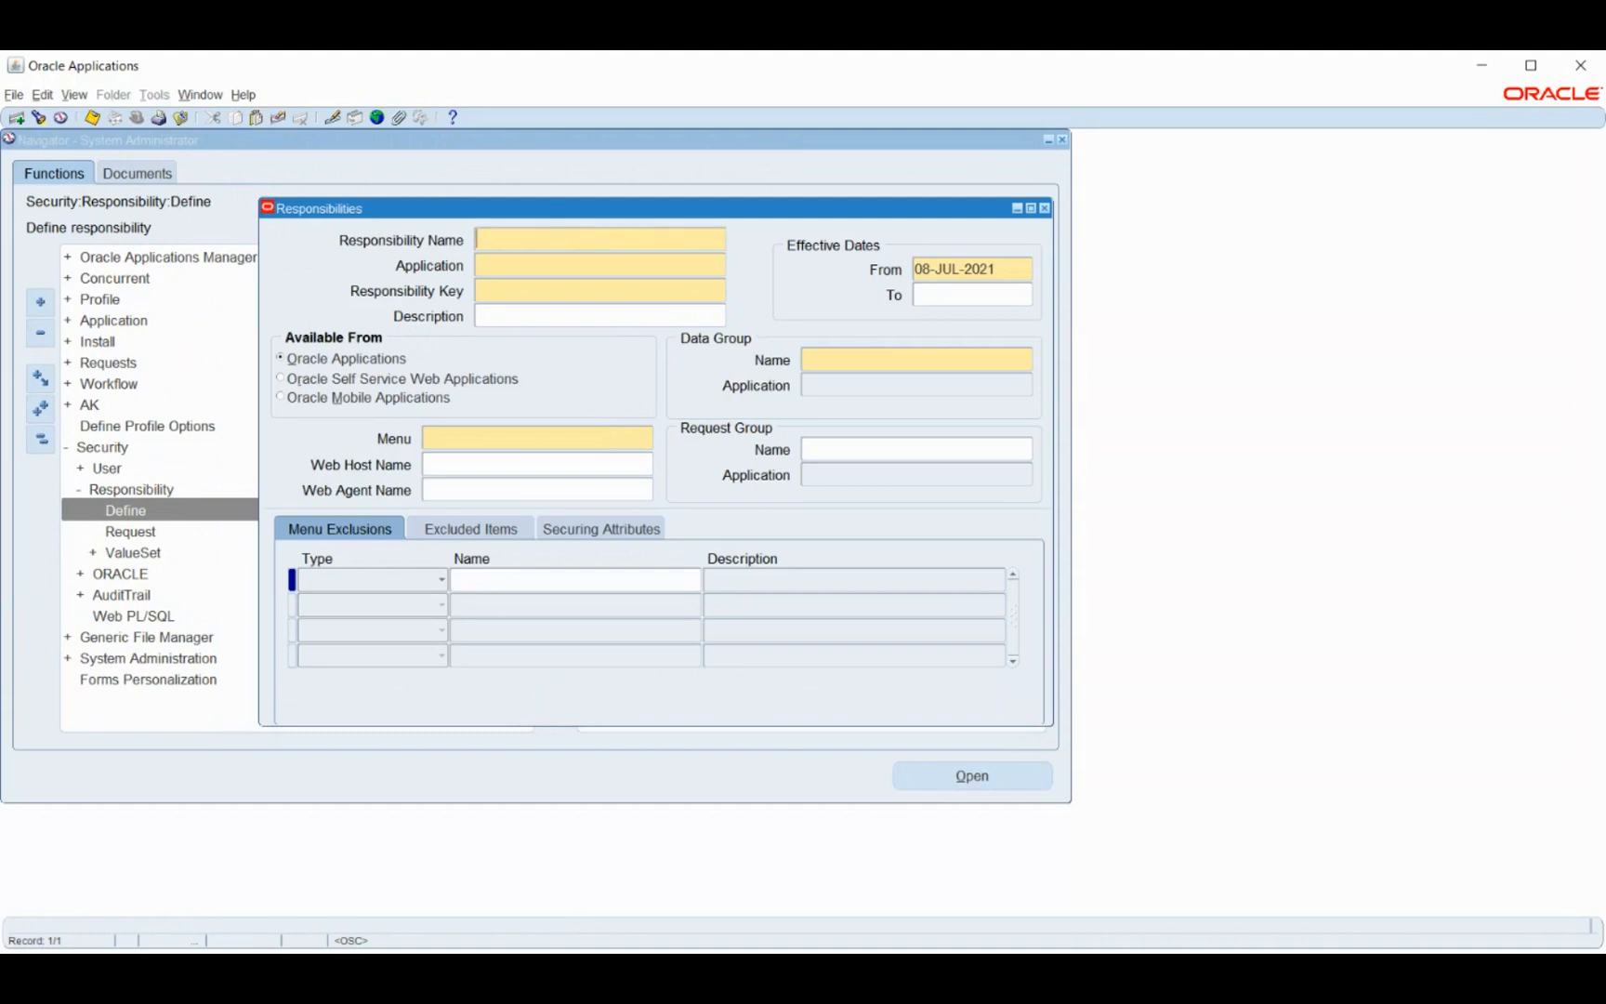
left_click(1045, 208)
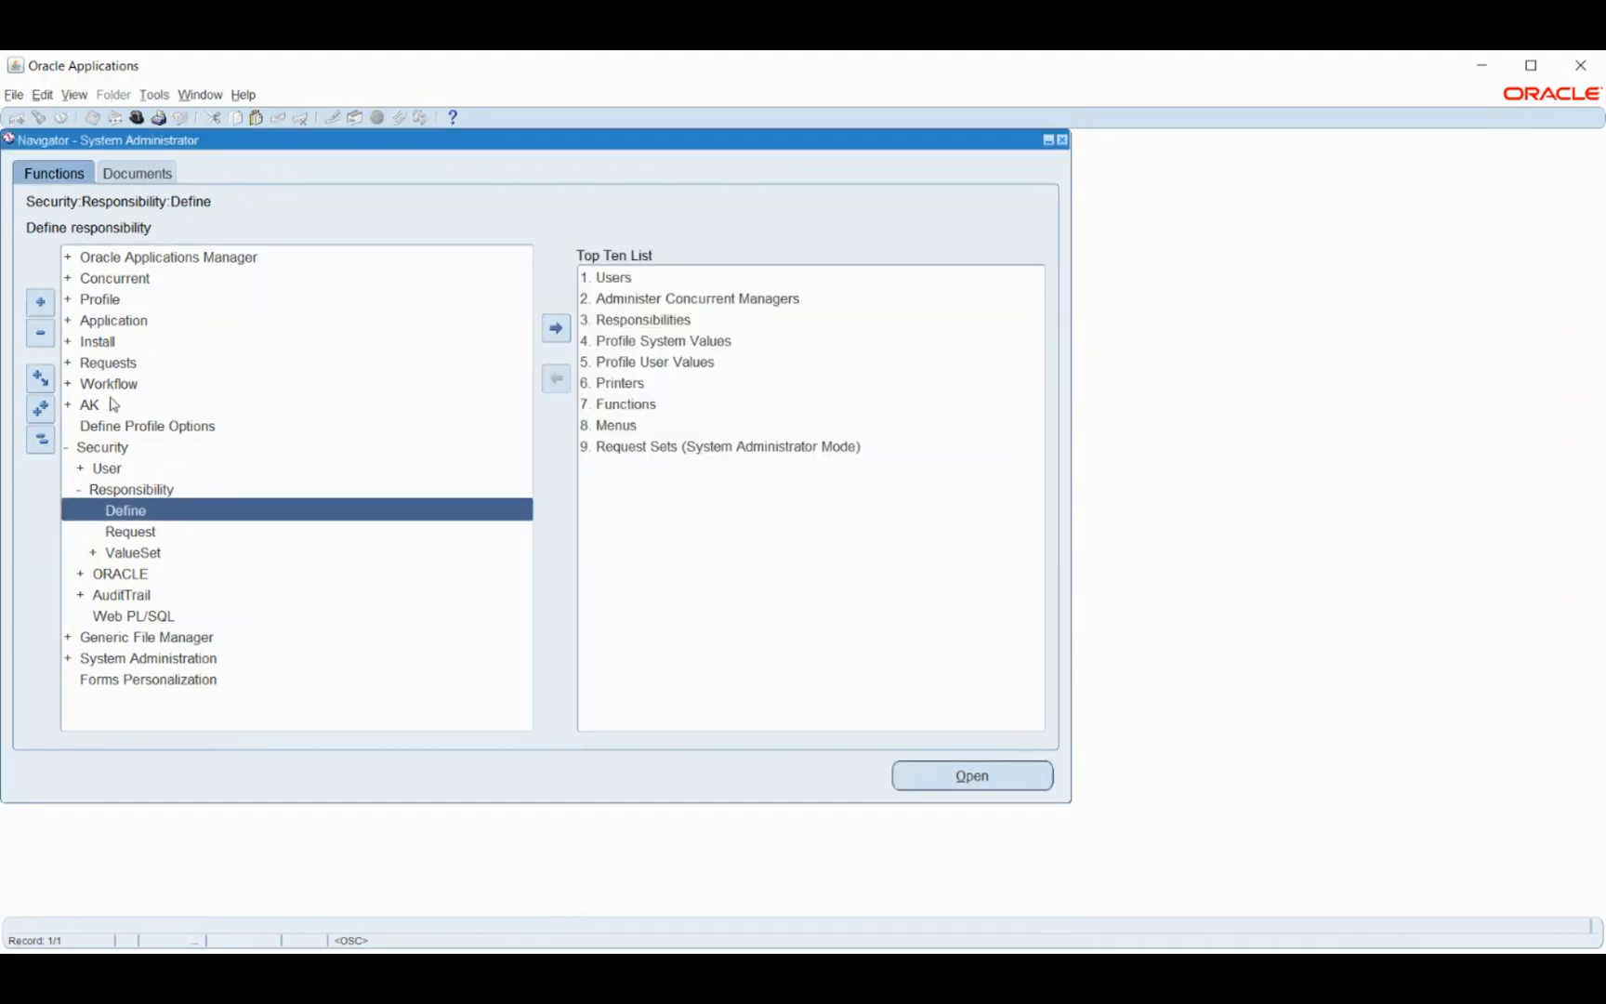
- Expand Application in the Navigator and select its Menu and Function entries
double_click(110, 323)
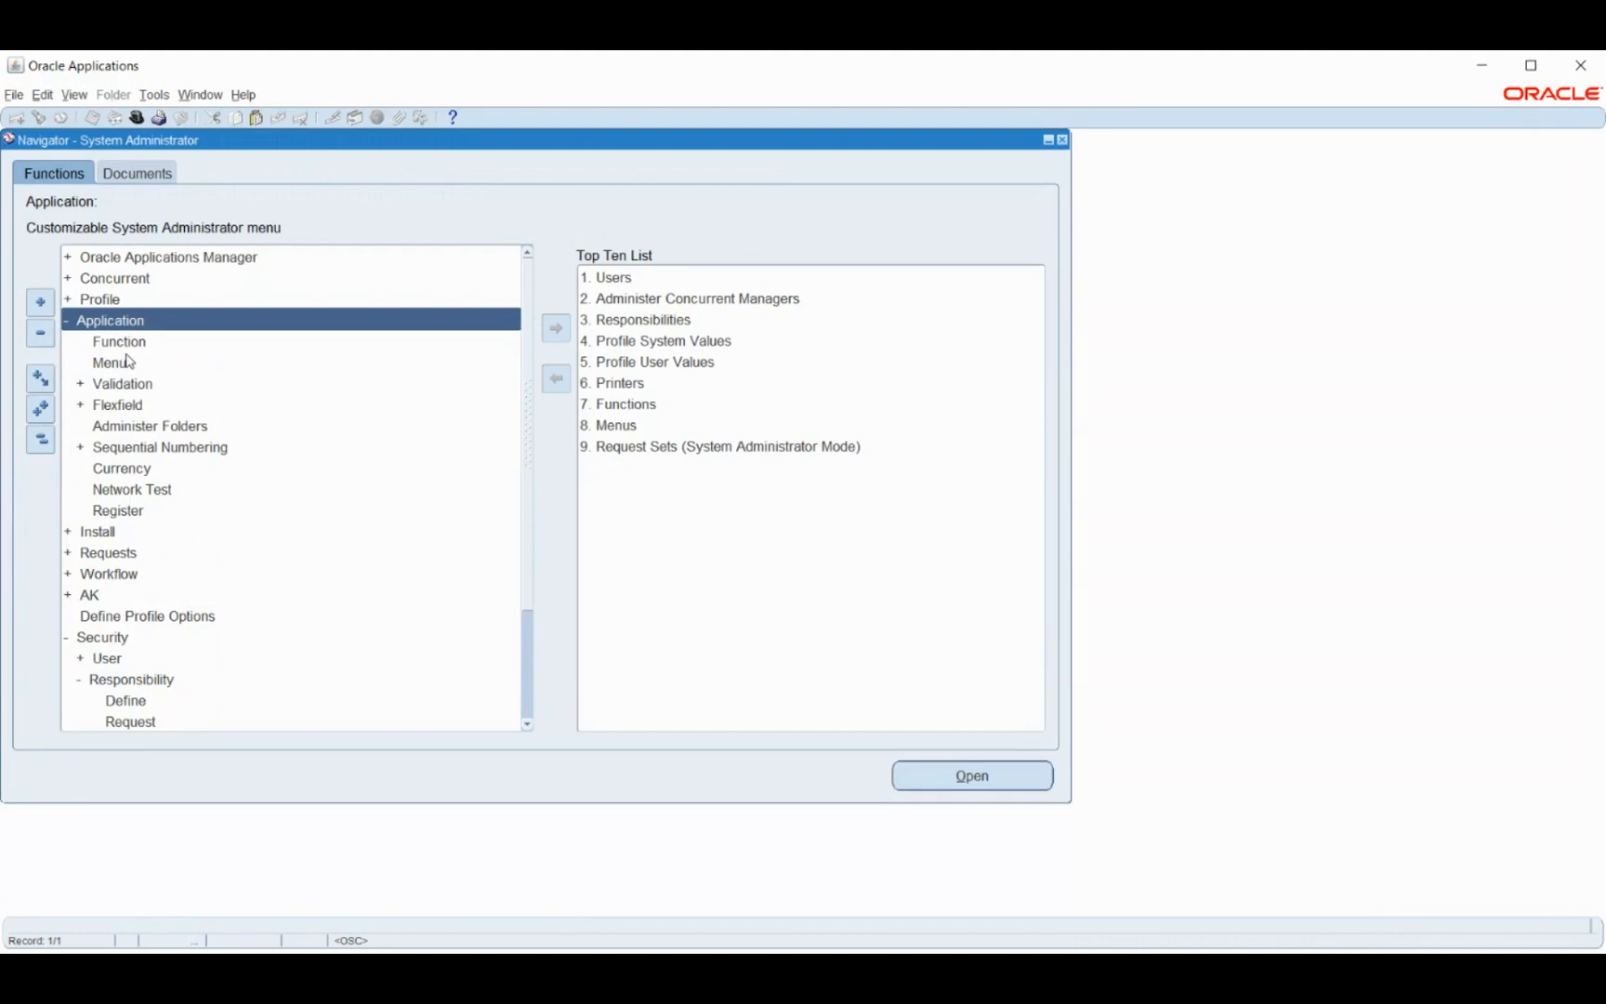
left_click(127, 361)
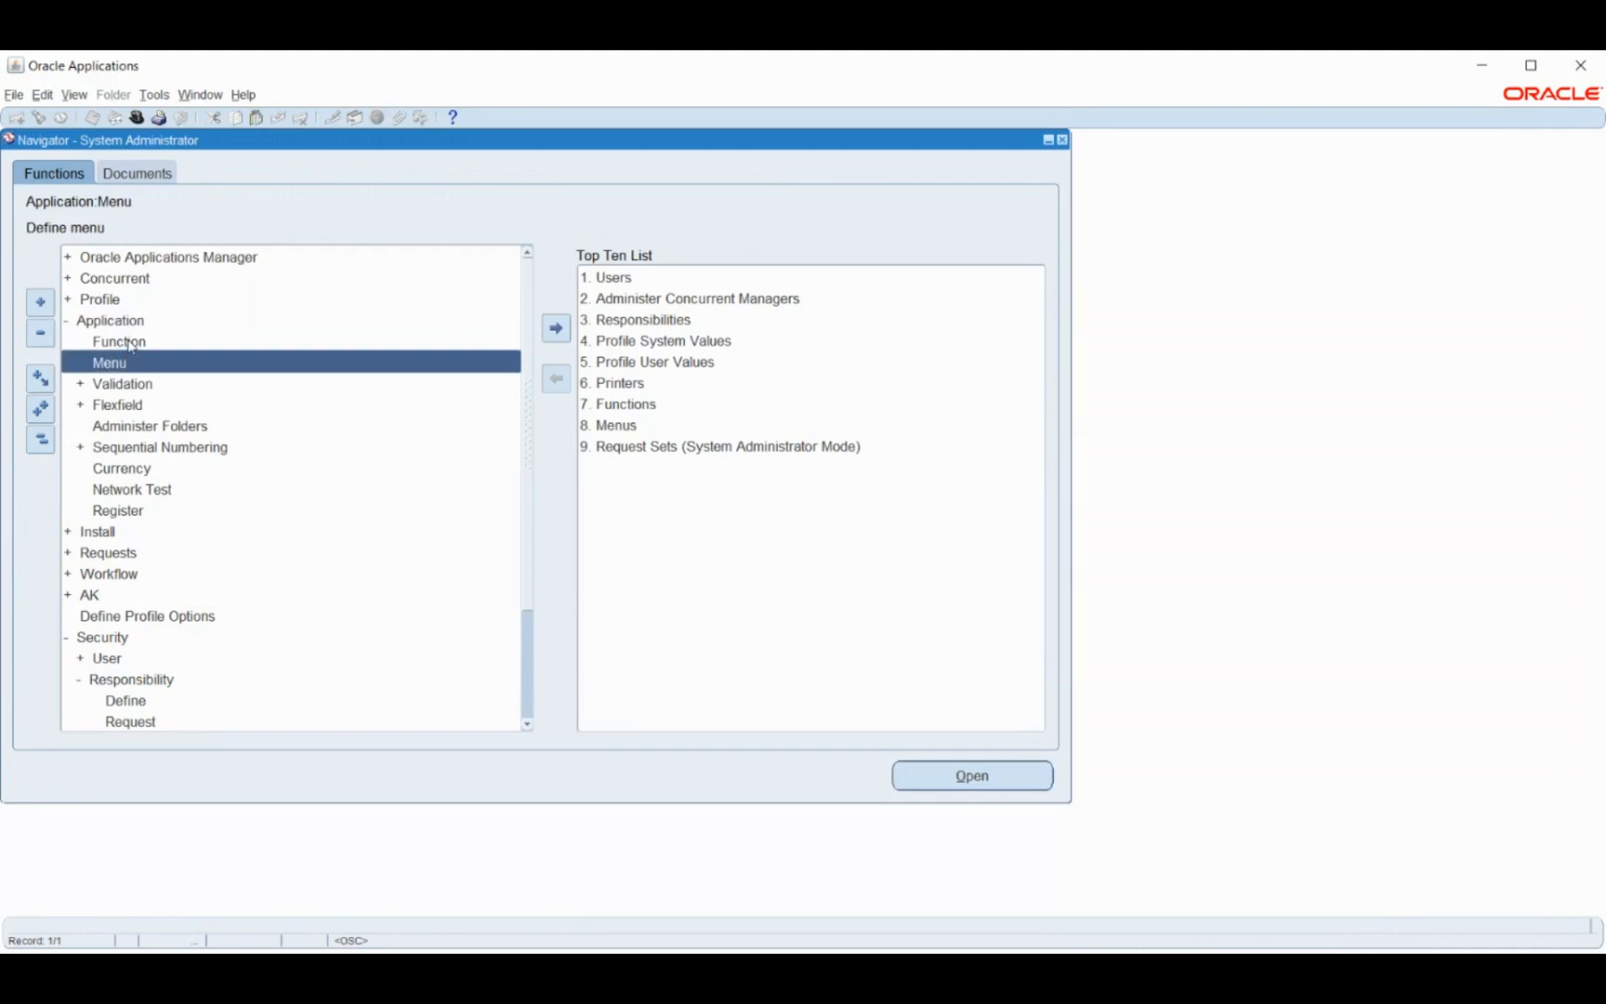
left_click(131, 344)
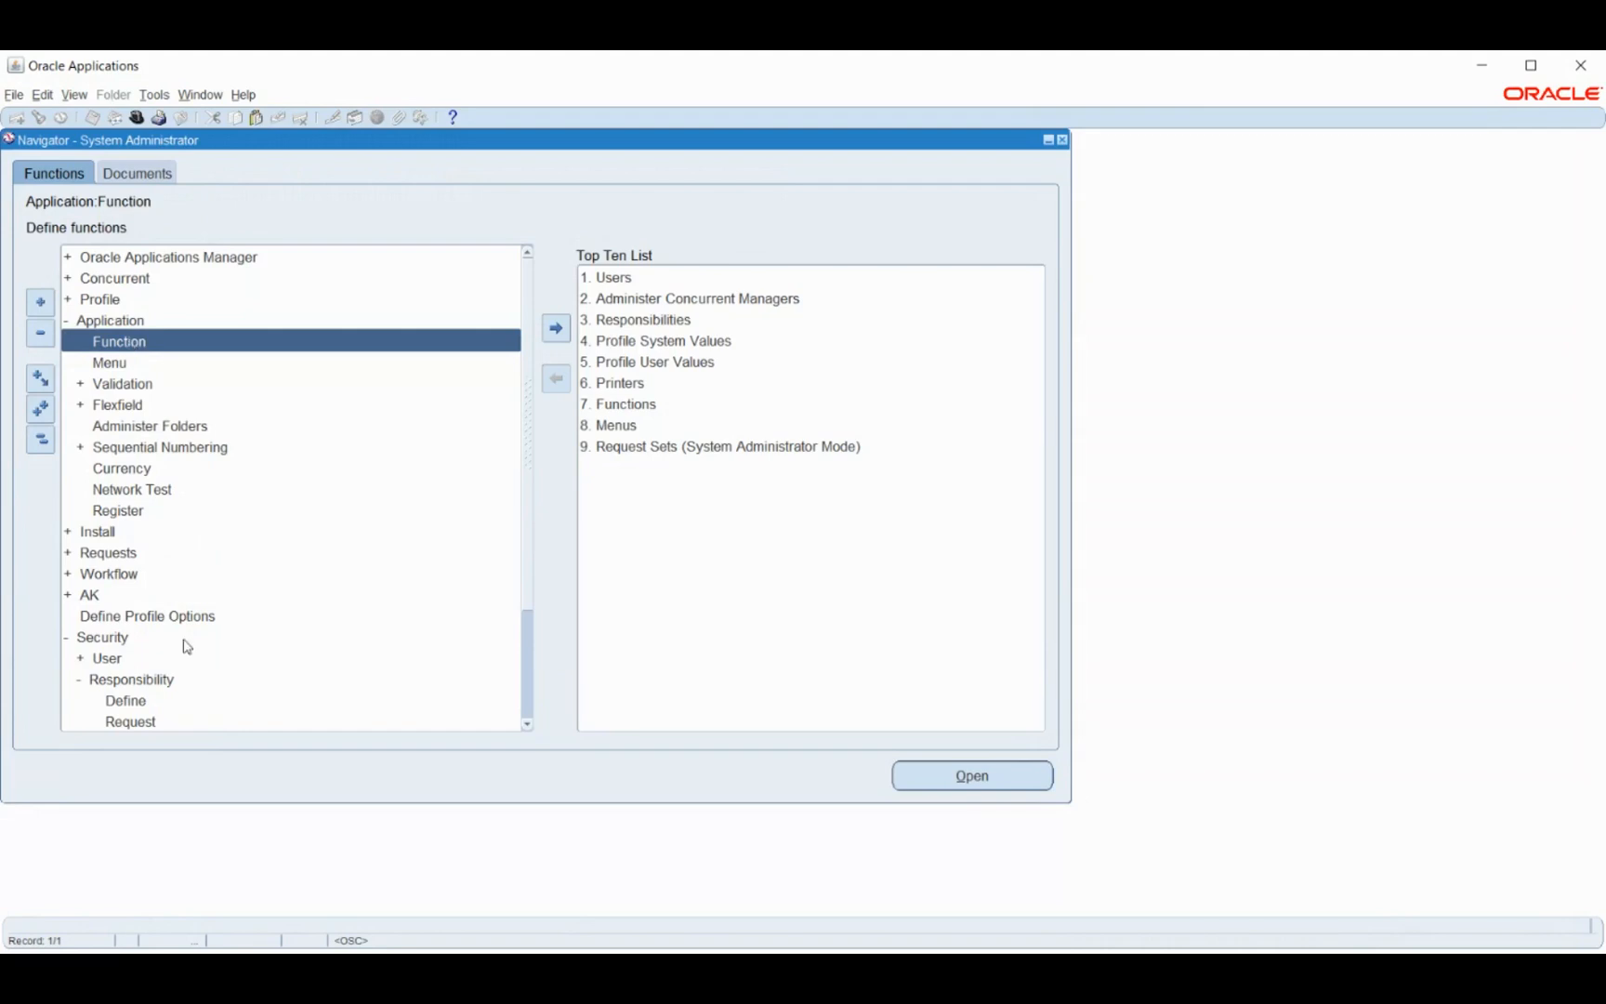
scroll(170, 617, "down", 2)
- Open Define Responsibilities and search existing responsibilities with 'hu'
double_click(126, 574)
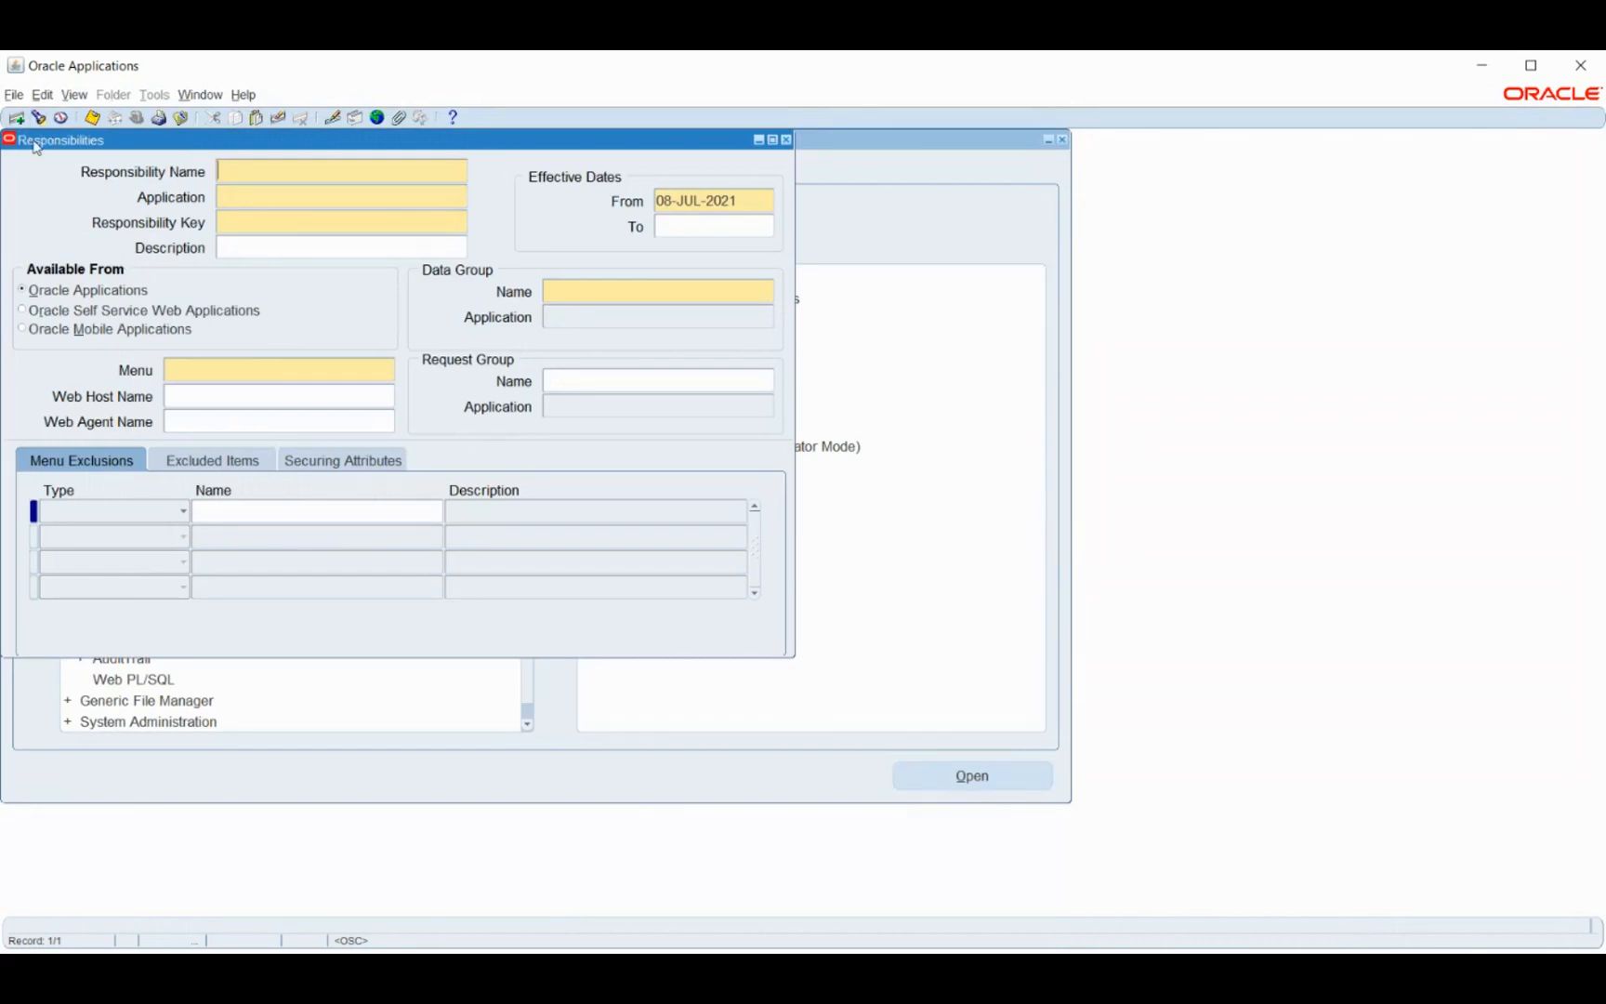
left_click(35, 121)
type("hu%")
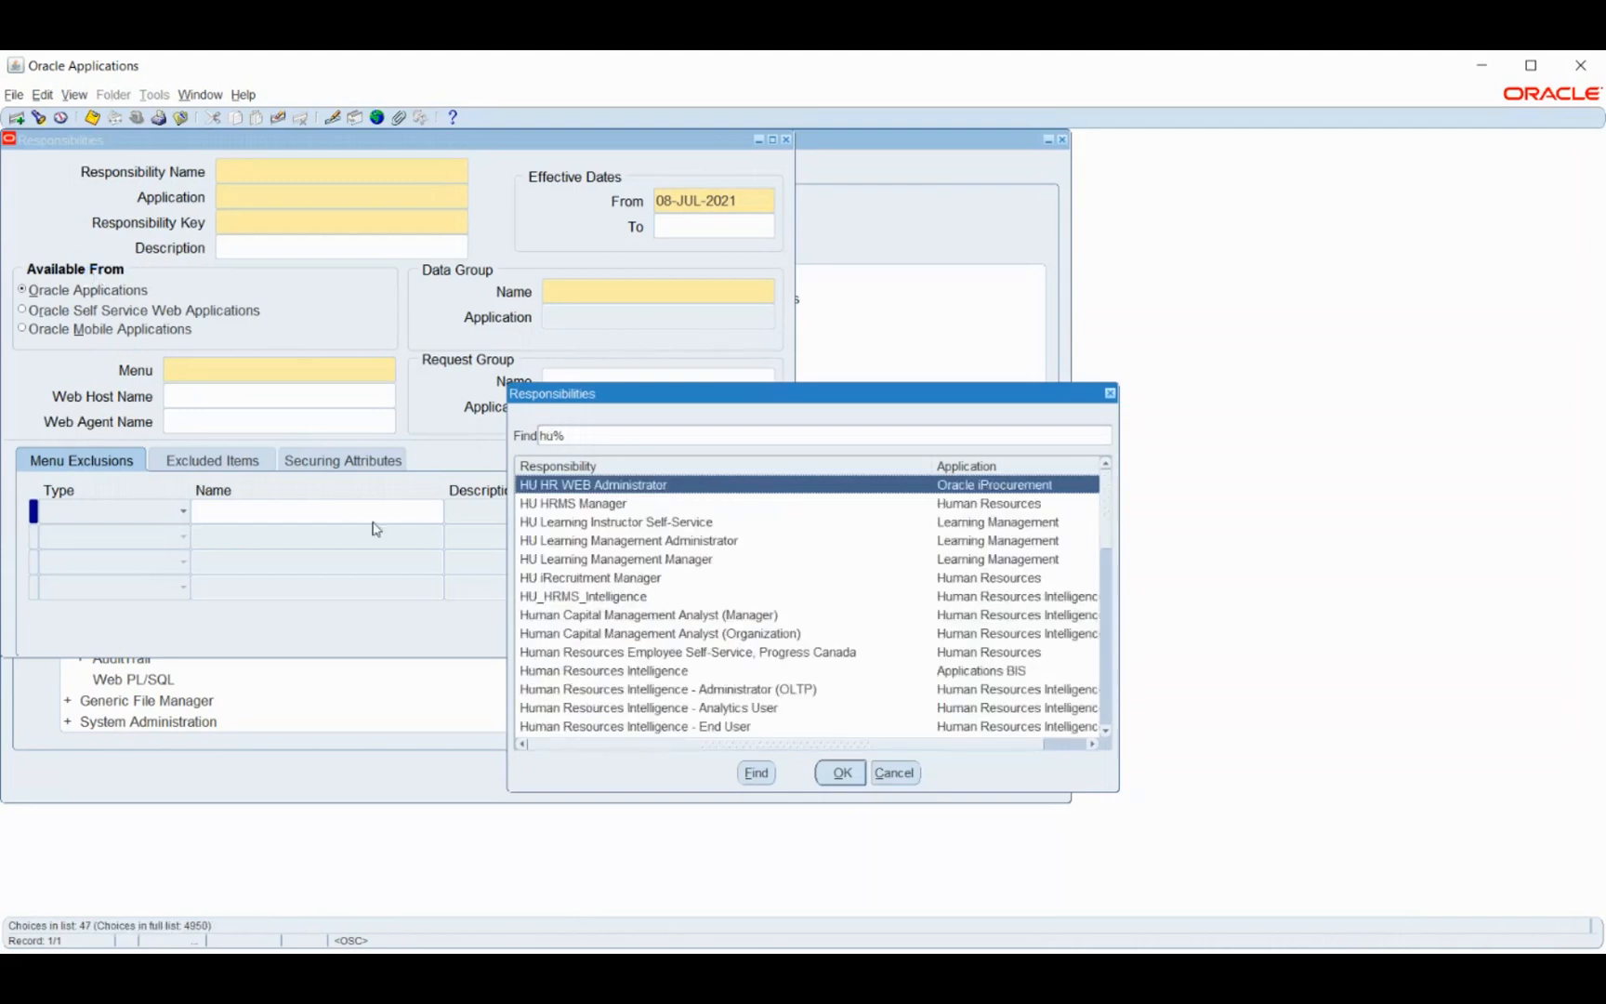
- Browse the matching responsibilities, then cancel without choosing and close the form
scroll(651, 566, "down", 6)
scroll(681, 550, "down", 5)
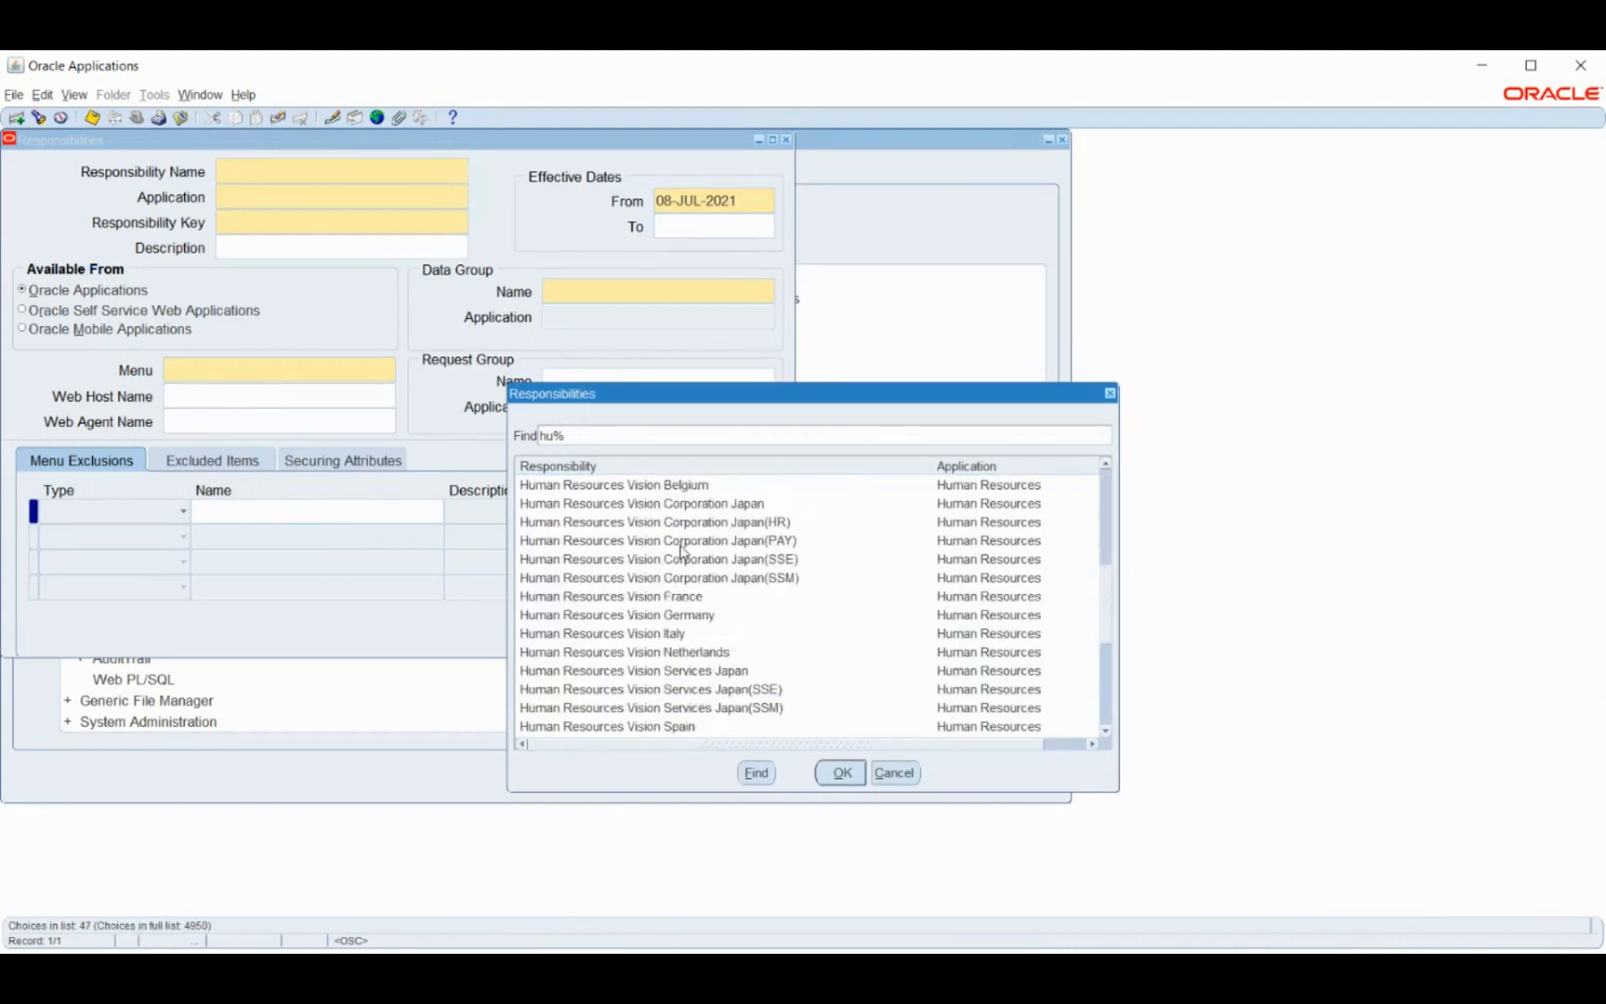
scroll(652, 570, "down", 1)
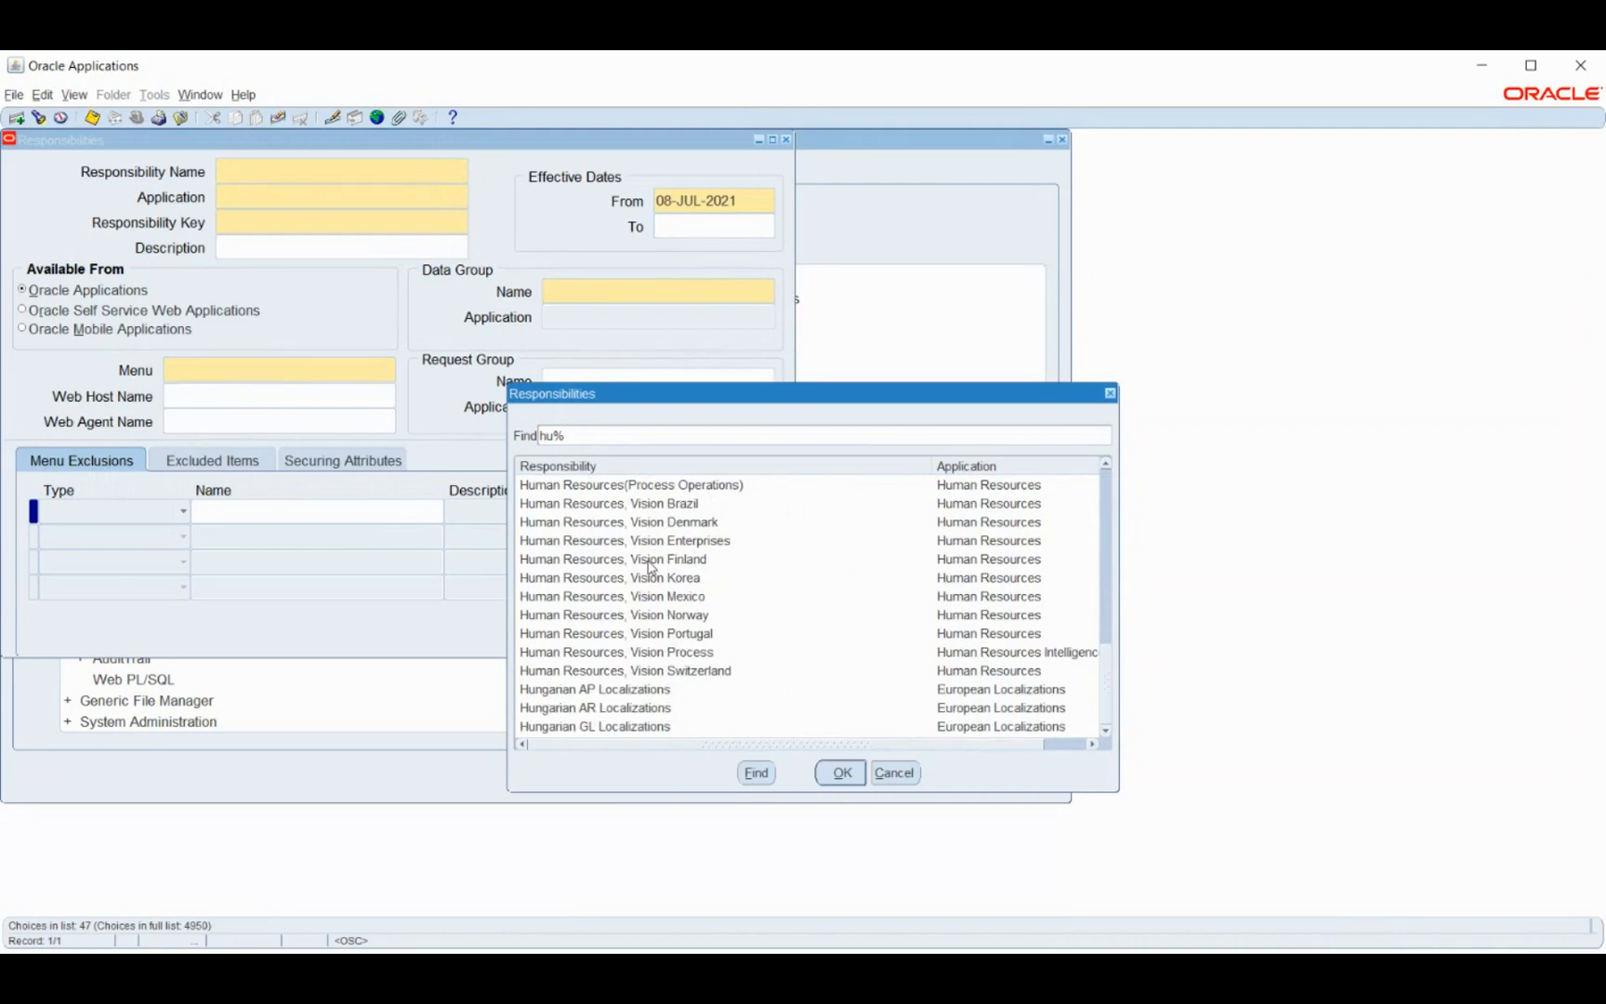
scroll(651, 569, "up", 1)
scroll(652, 569, "up", 3)
scroll(651, 569, "up", 1)
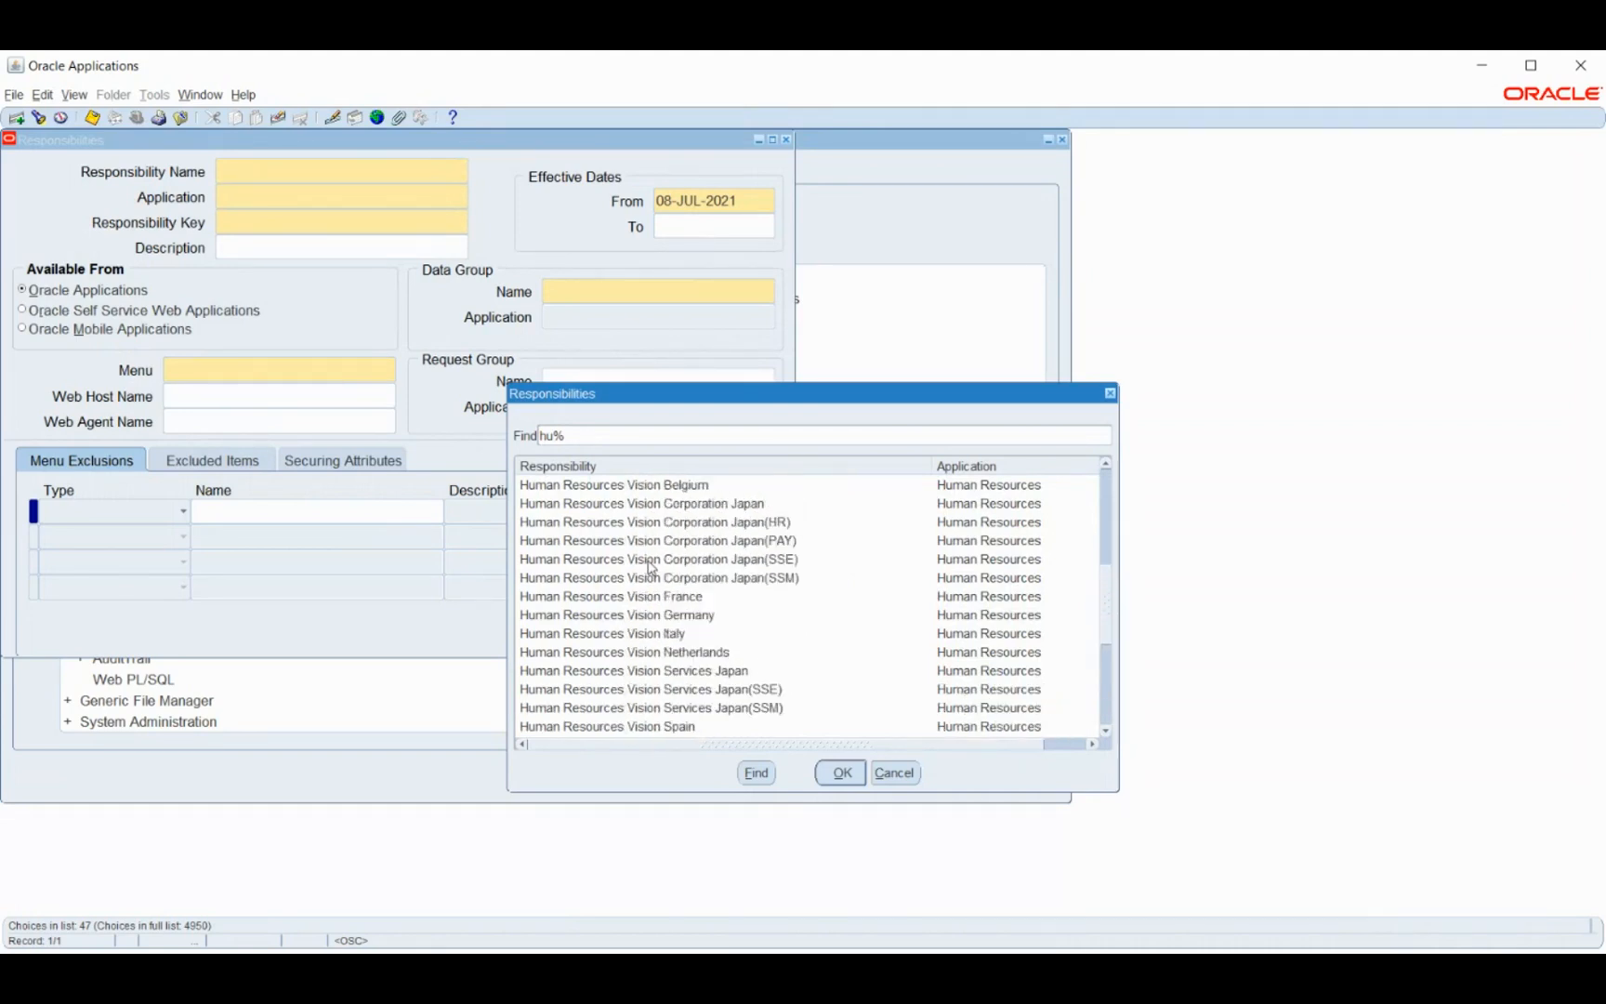
scroll(652, 569, "up", 2)
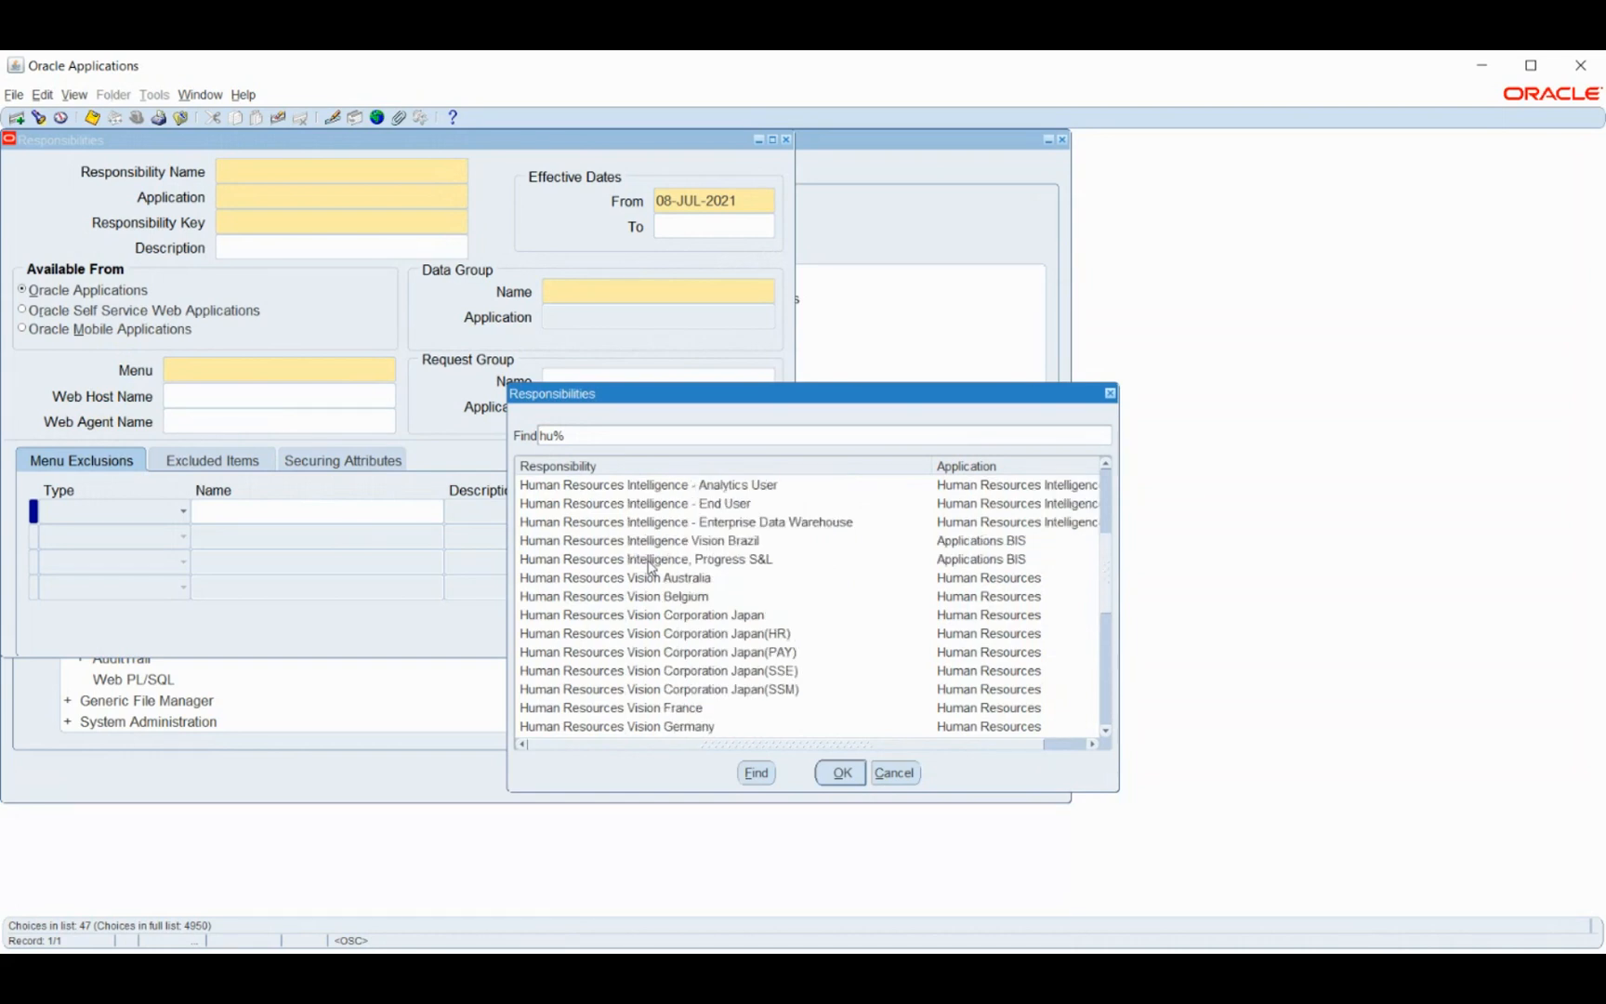
scroll(651, 569, "up", 1)
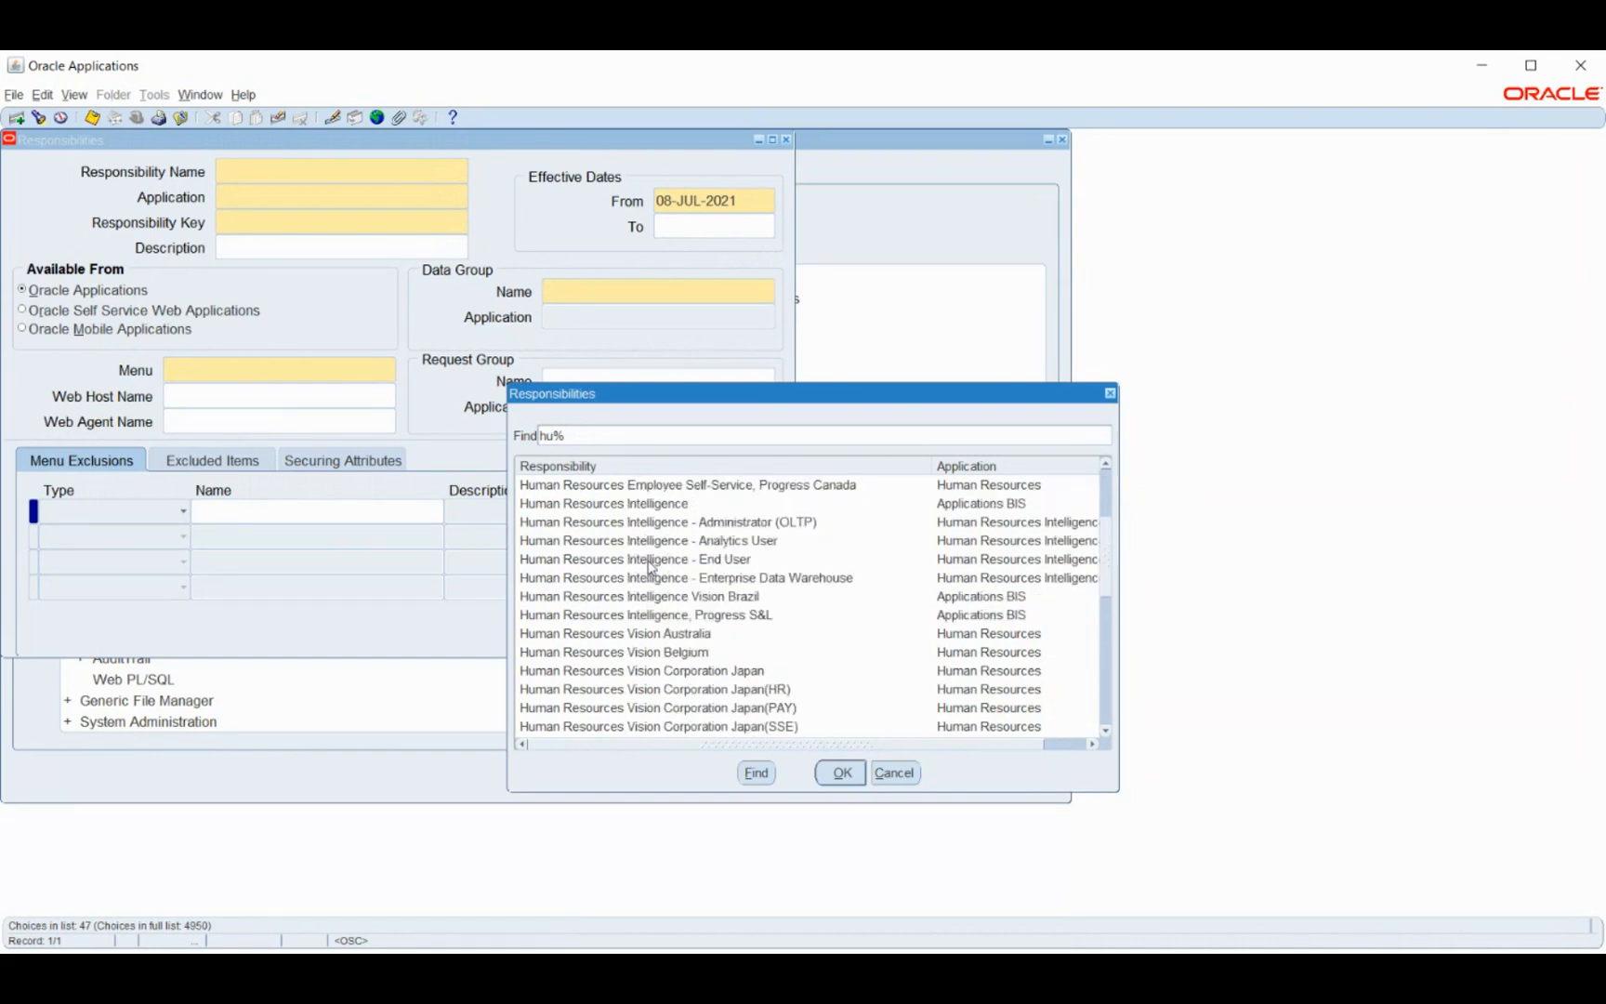
scroll(651, 568, "up", 1)
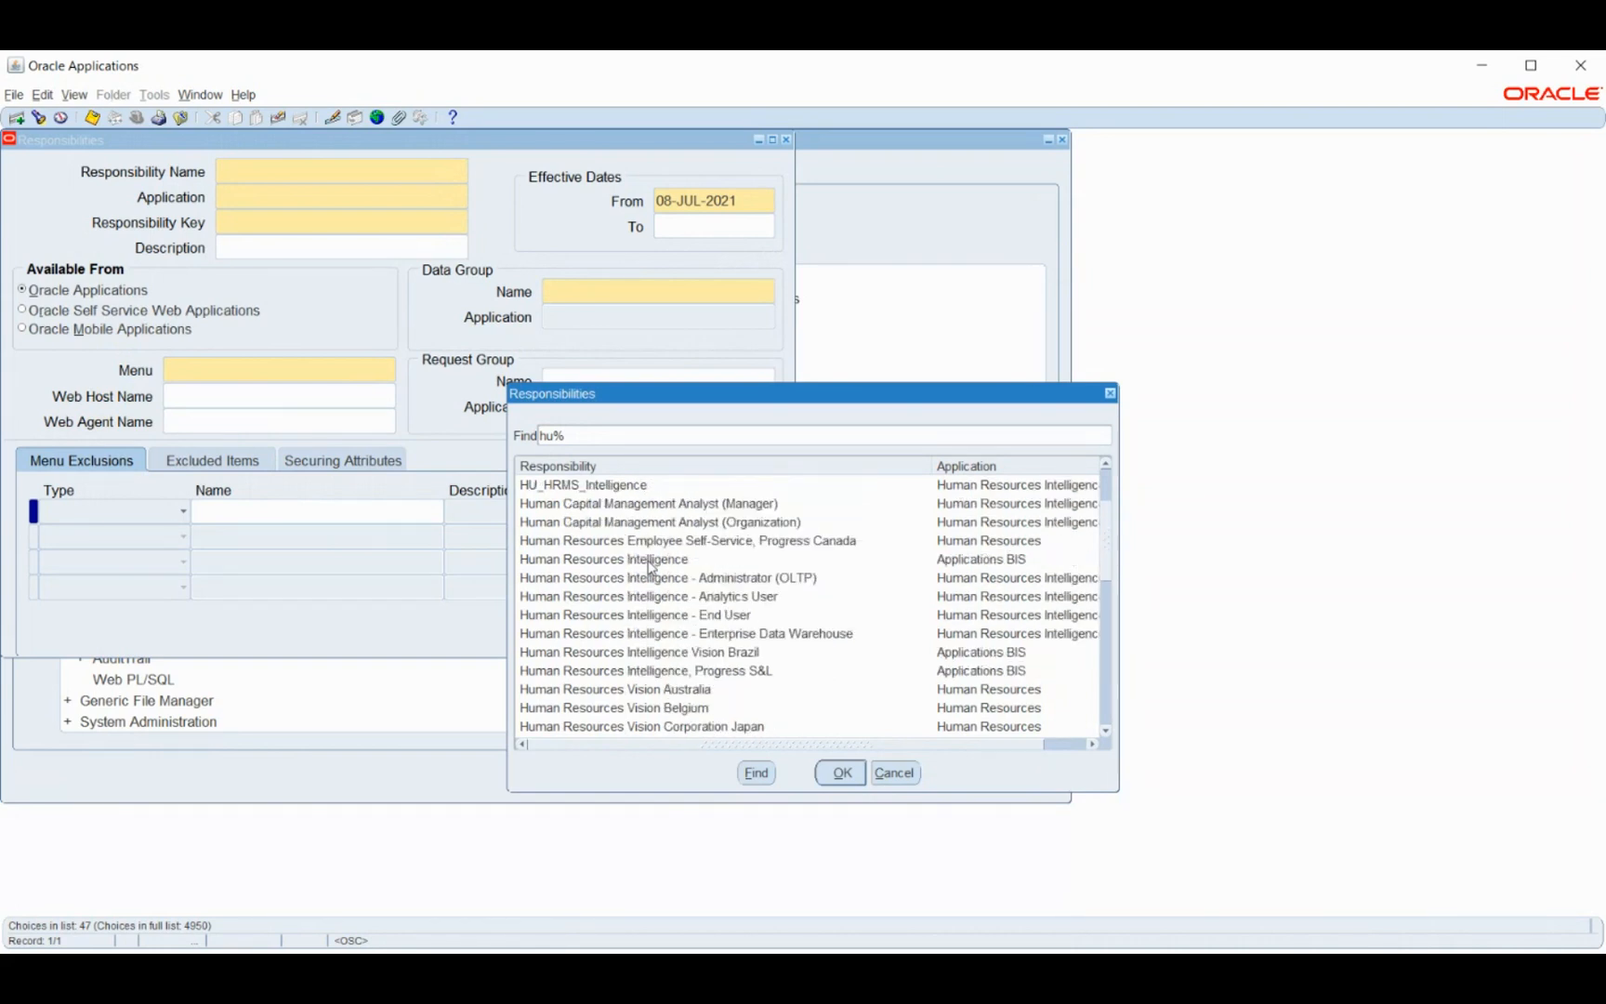
scroll(652, 567, "up", 2)
scroll(651, 566, "down", 2)
scroll(651, 567, "down", 2)
left_click(894, 772)
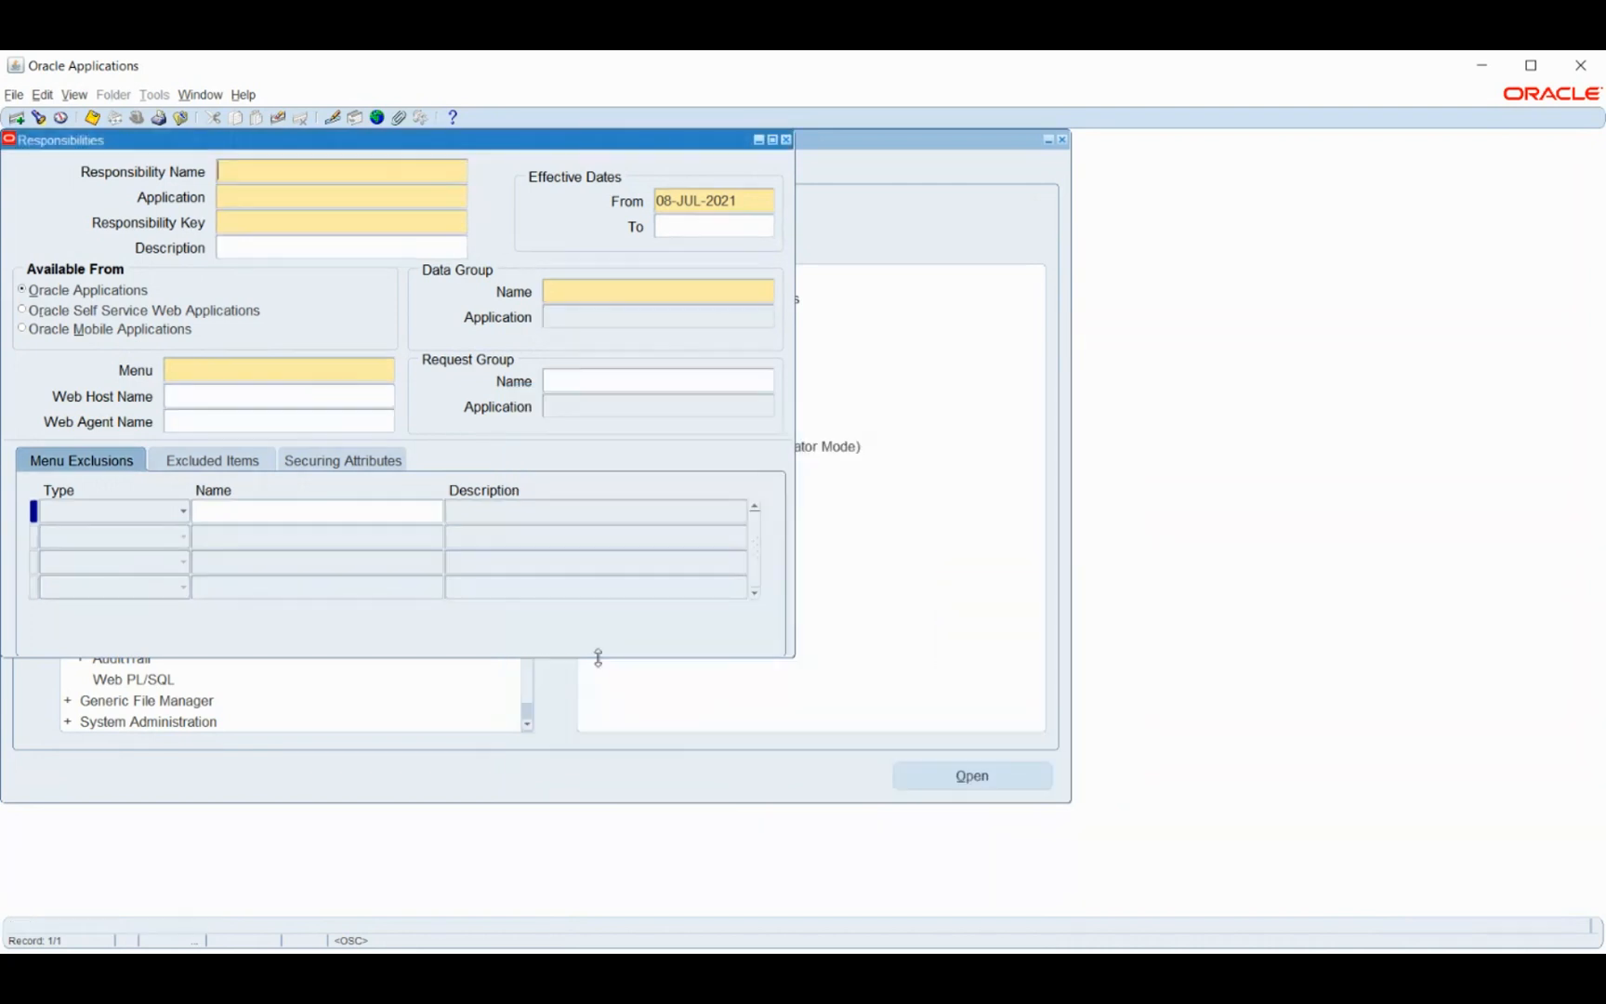
key("F4")
- Switch back to the System Administrator responsibility
left_click(136, 119)
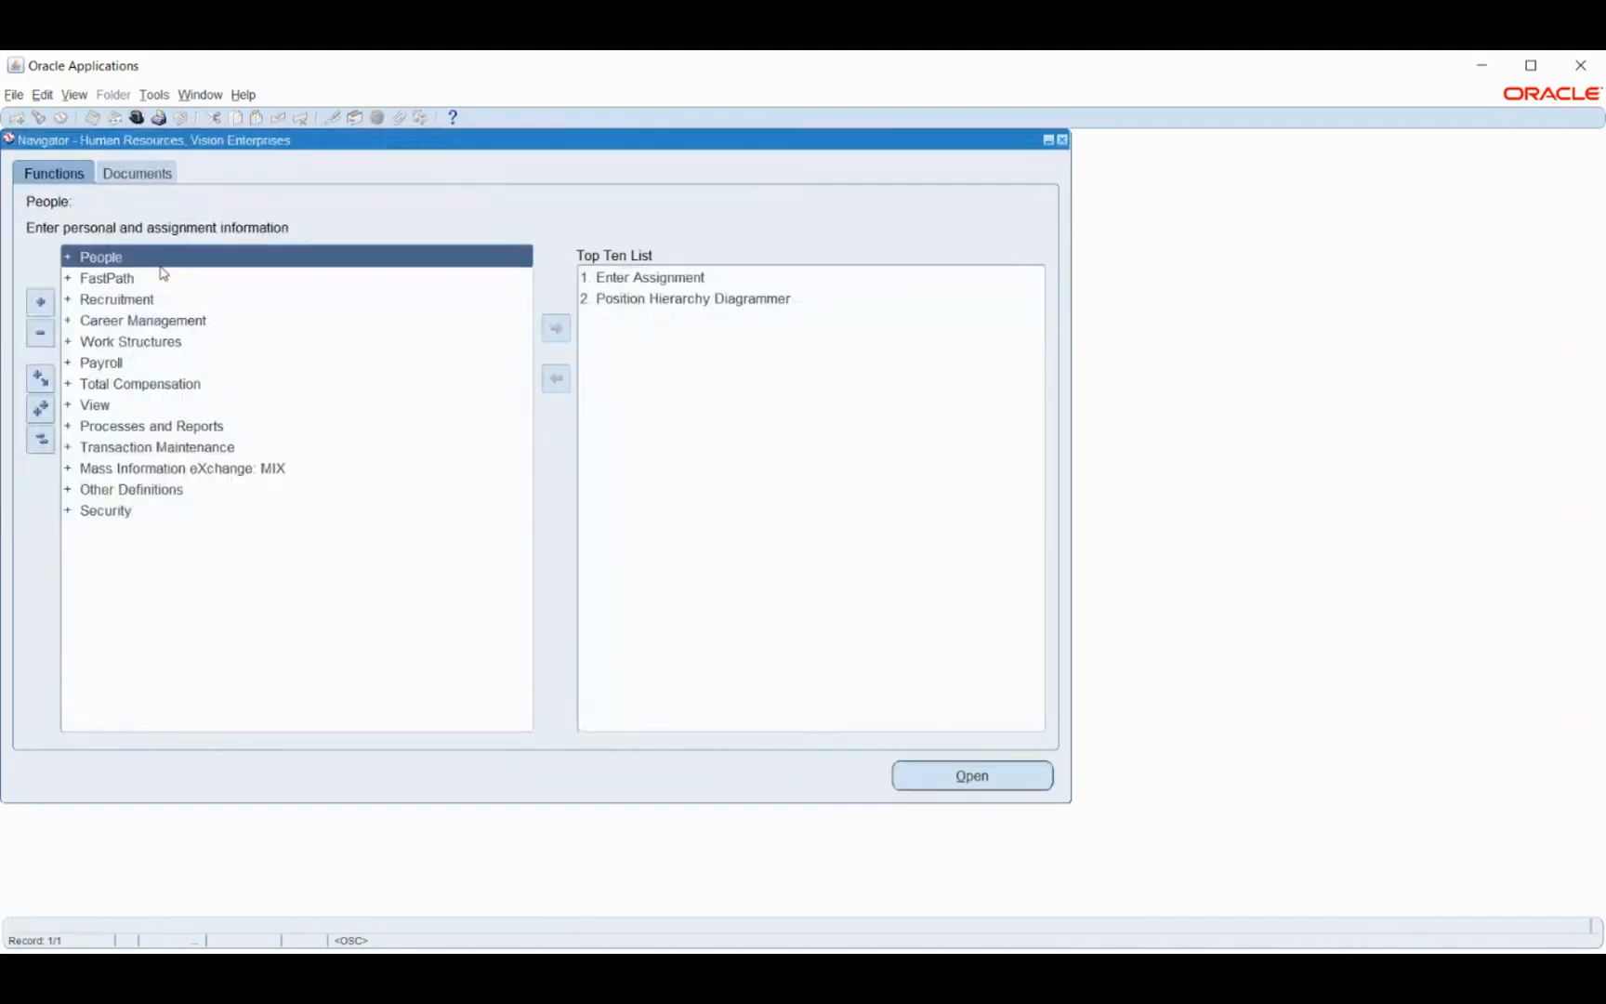
left_click(136, 118)
type("system Administrat%")
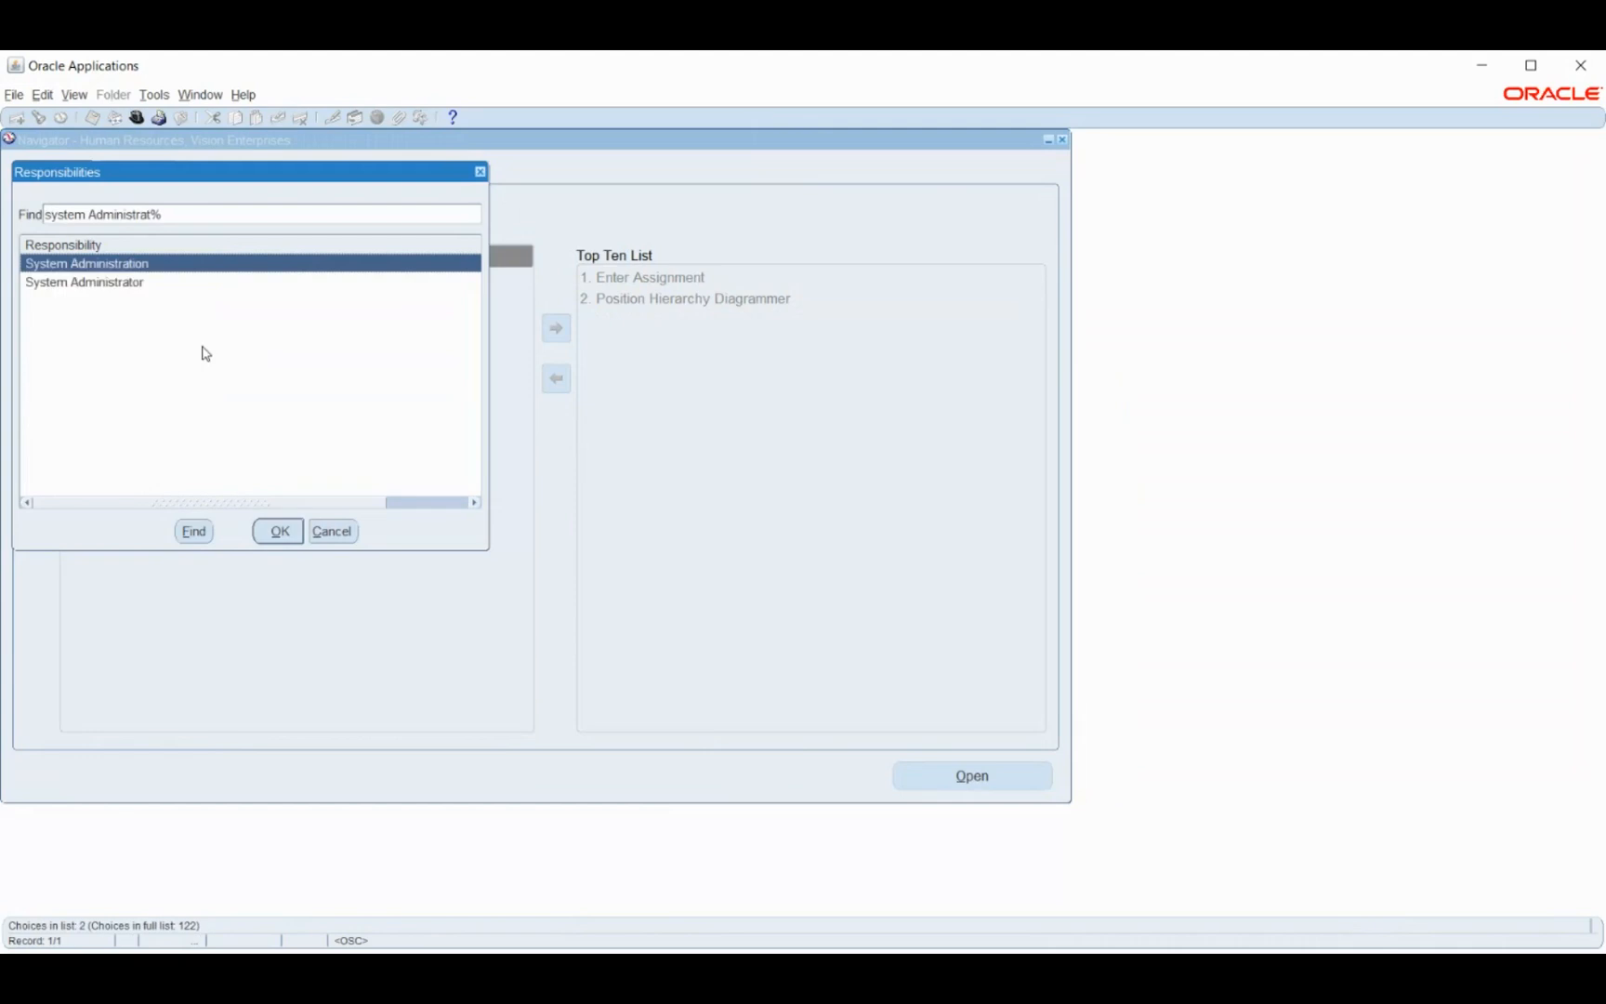
key("Down")
key("Return")
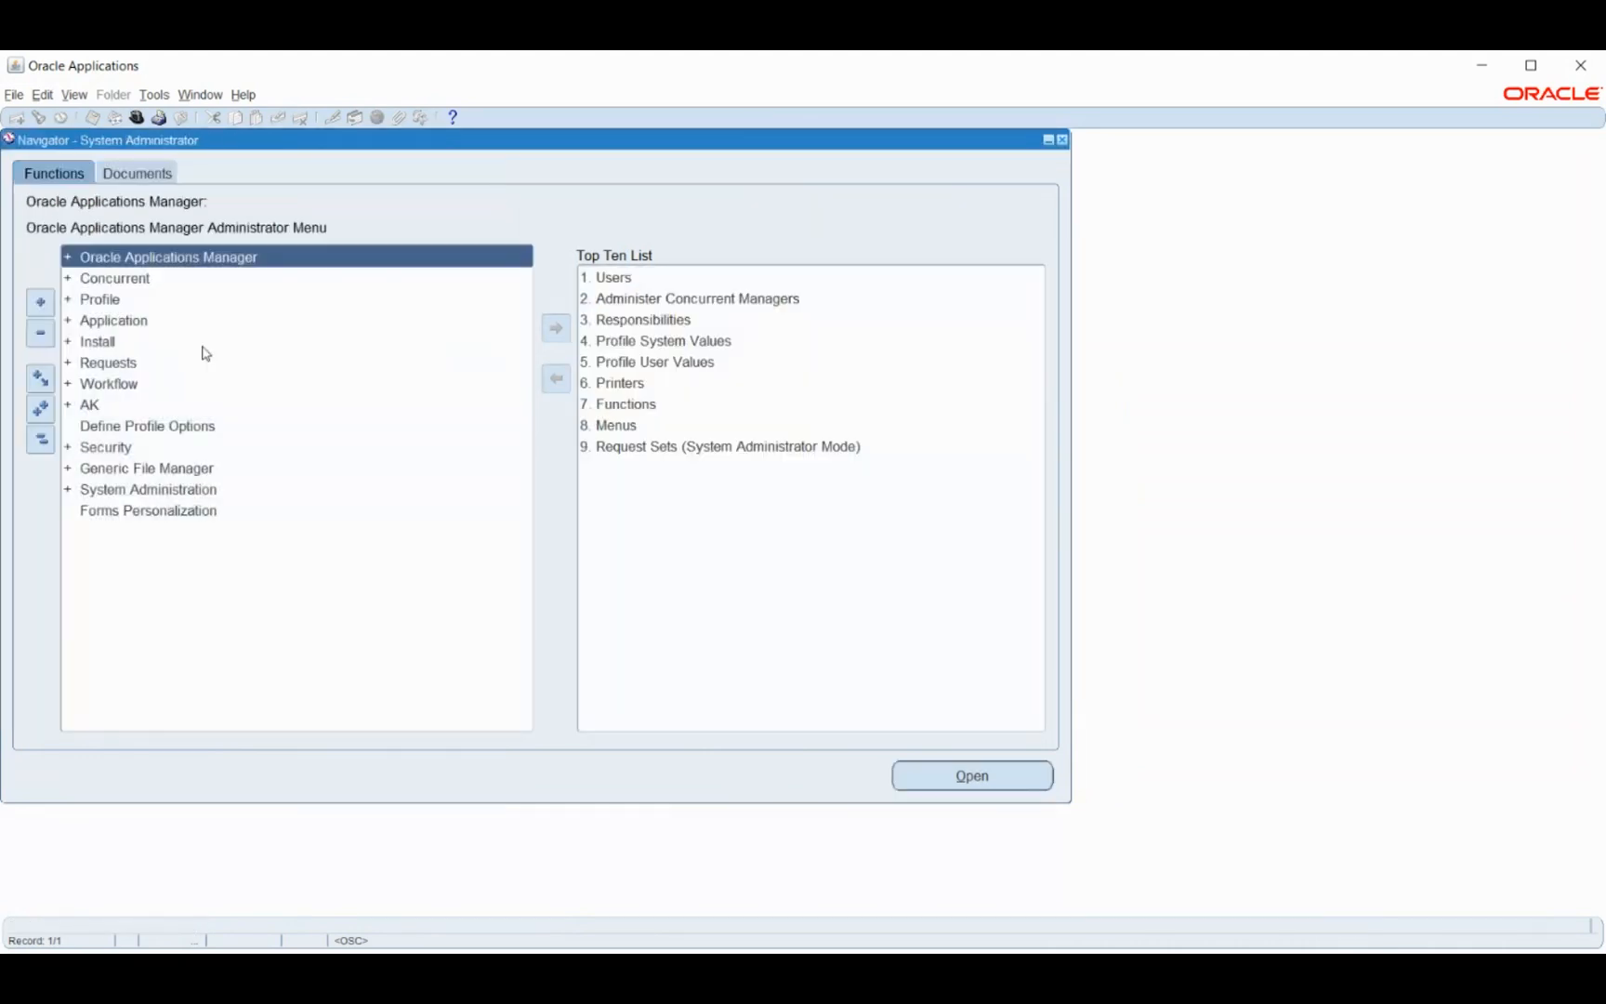
- Open the Define Responsibilities form and search responsibilities starting with 'h'
double_click(94, 451)
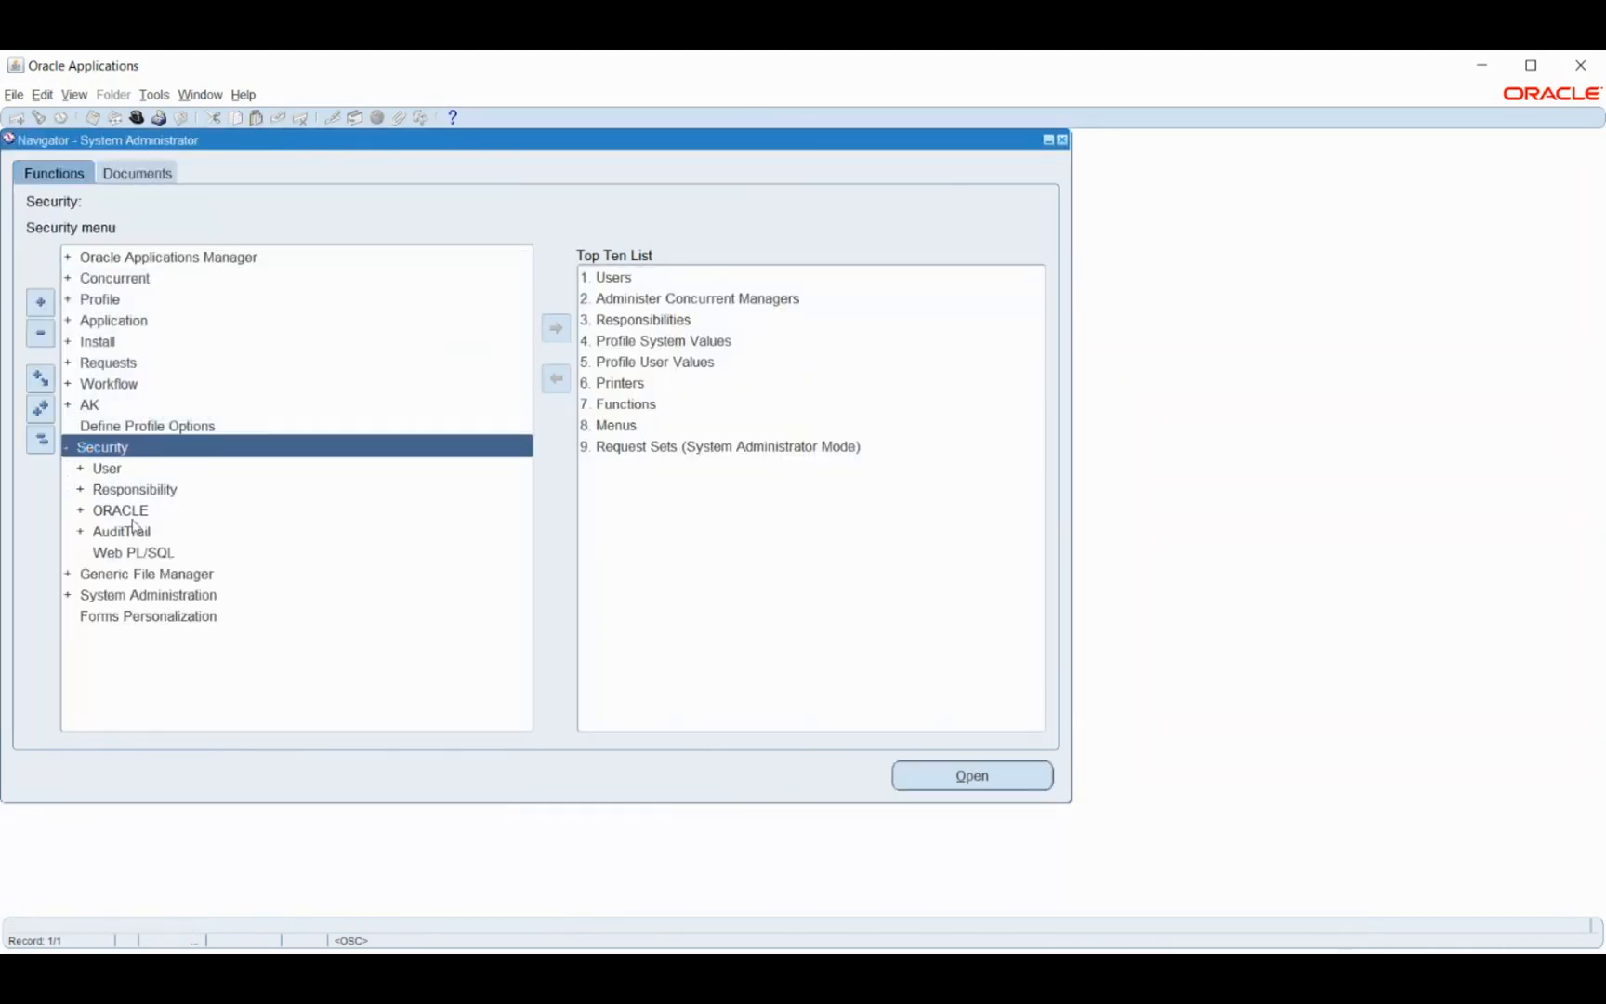
double_click(124, 493)
double_click(137, 513)
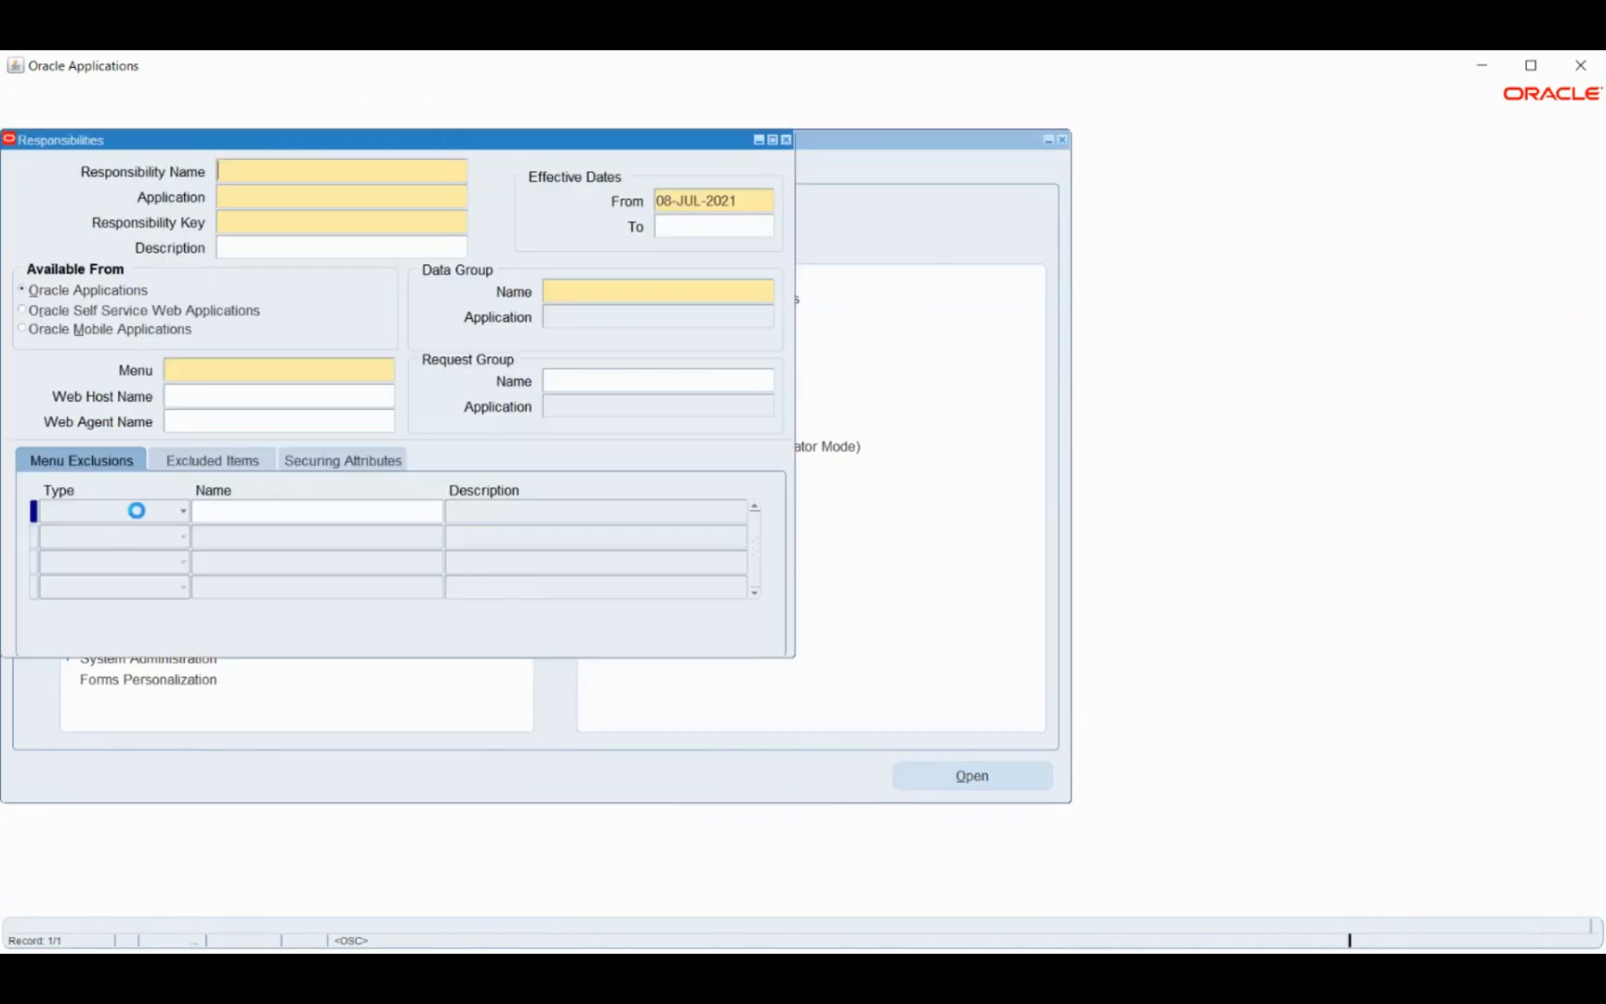
left_click(38, 117)
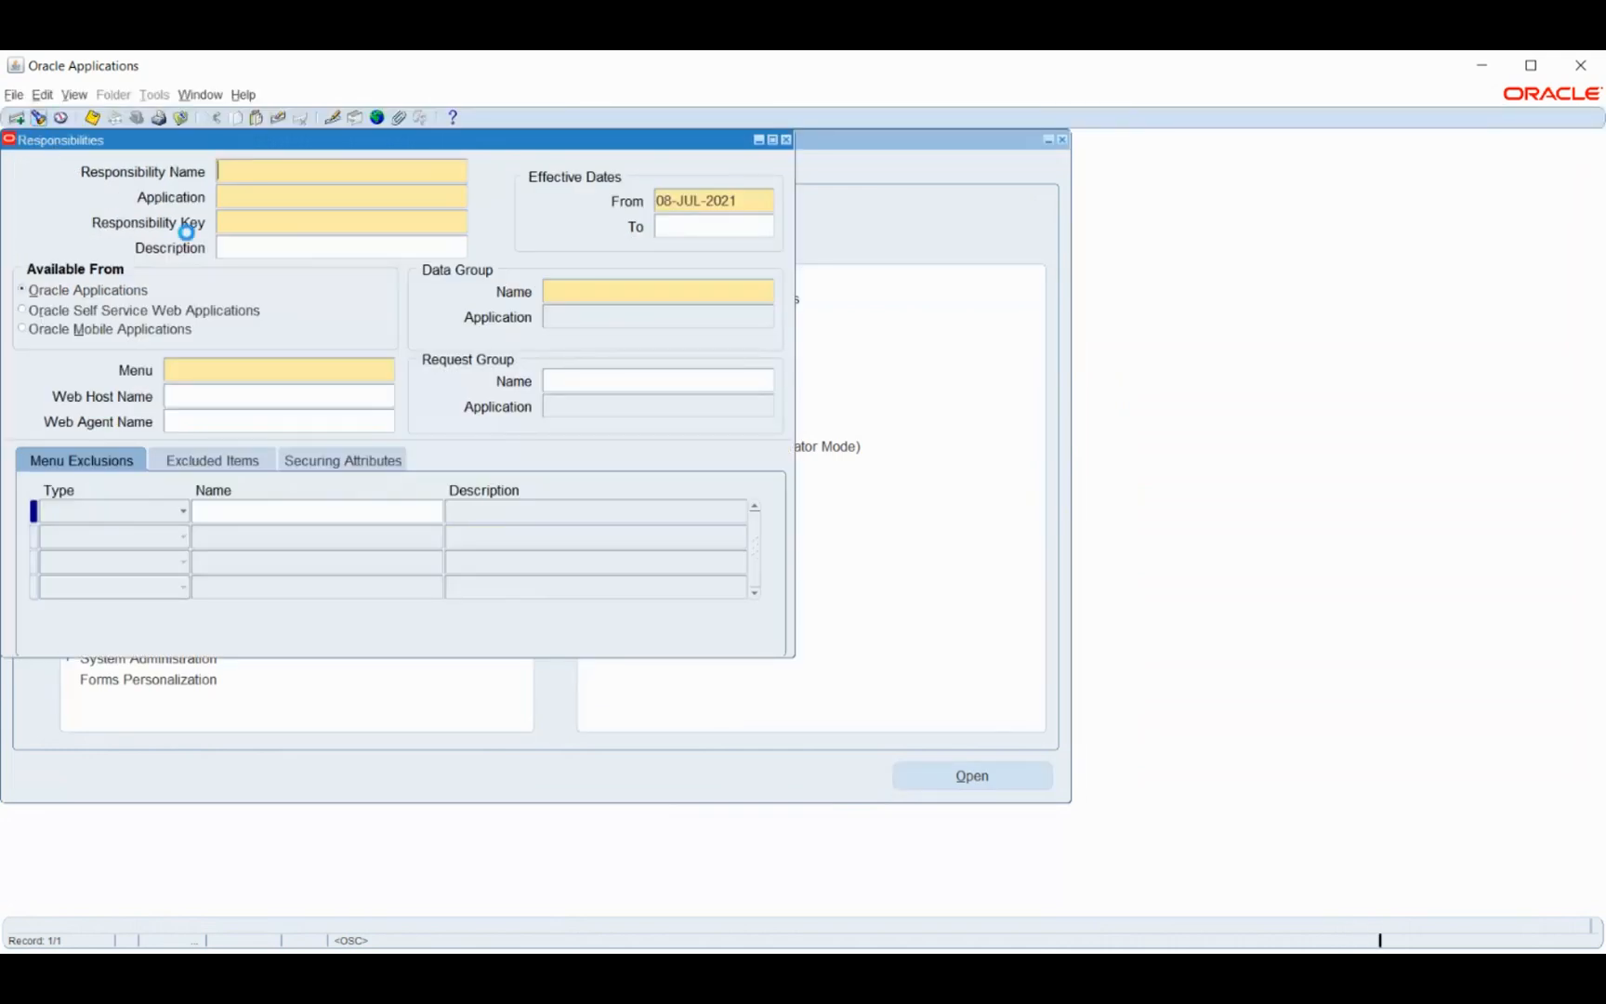
type("h%")
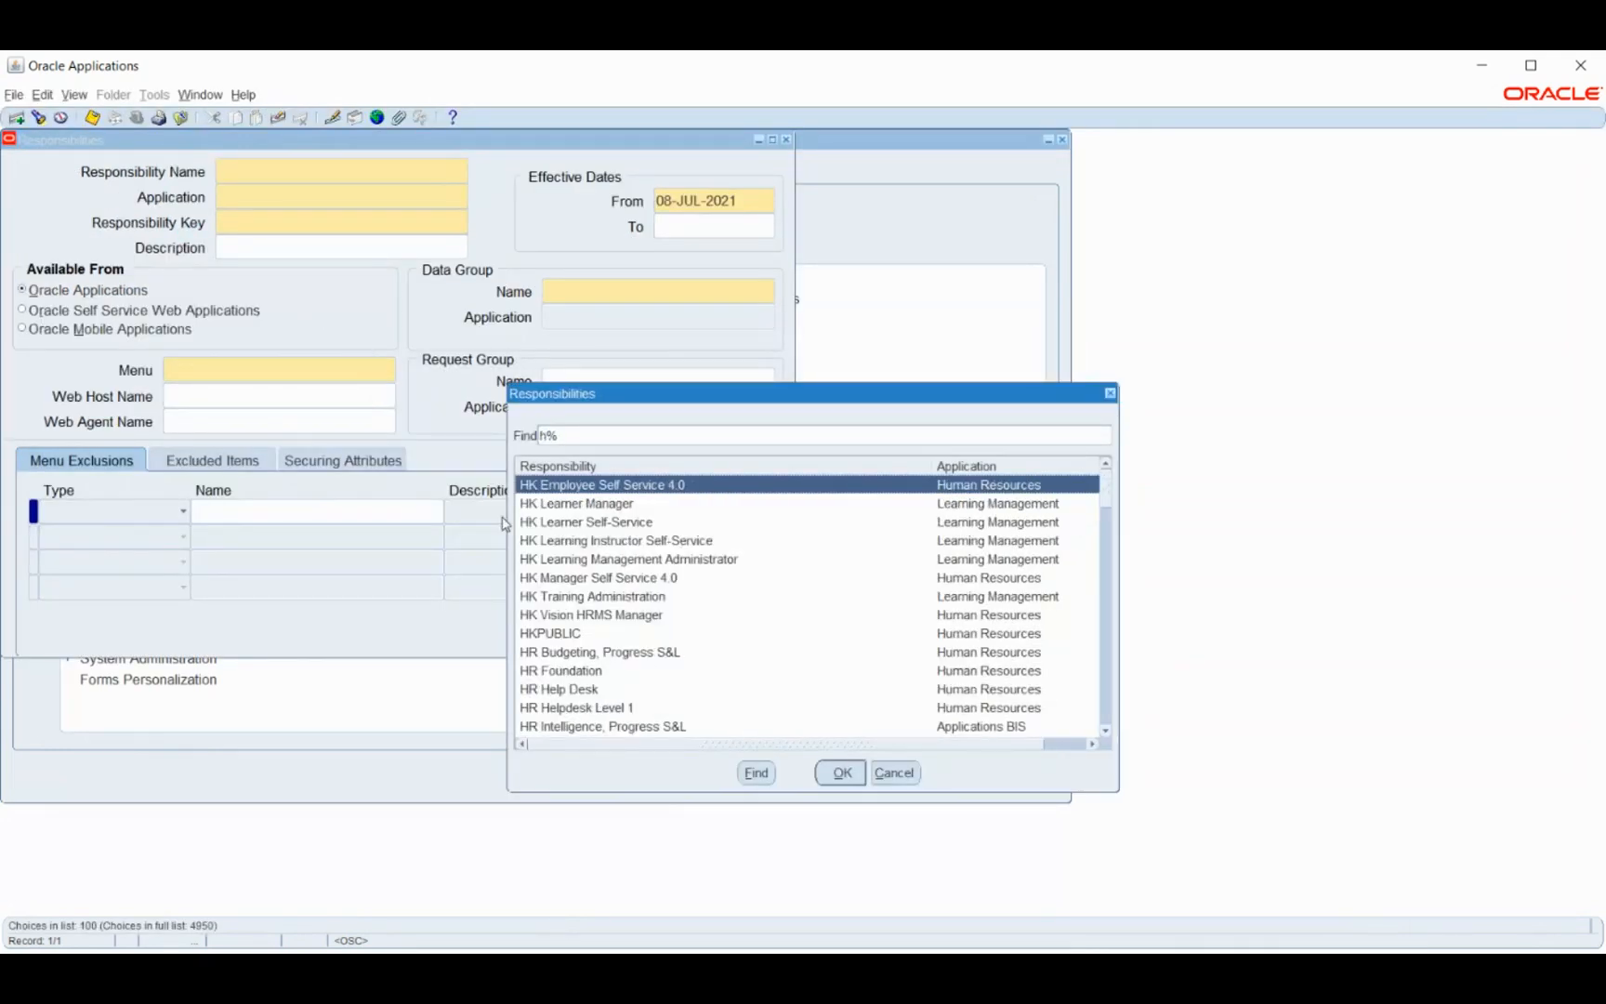
- Load Human Resources, Vision Enterprises and confirm its menu is US SHRMS Navigator
scroll(599, 543, "down", 2)
scroll(598, 543, "down", 11)
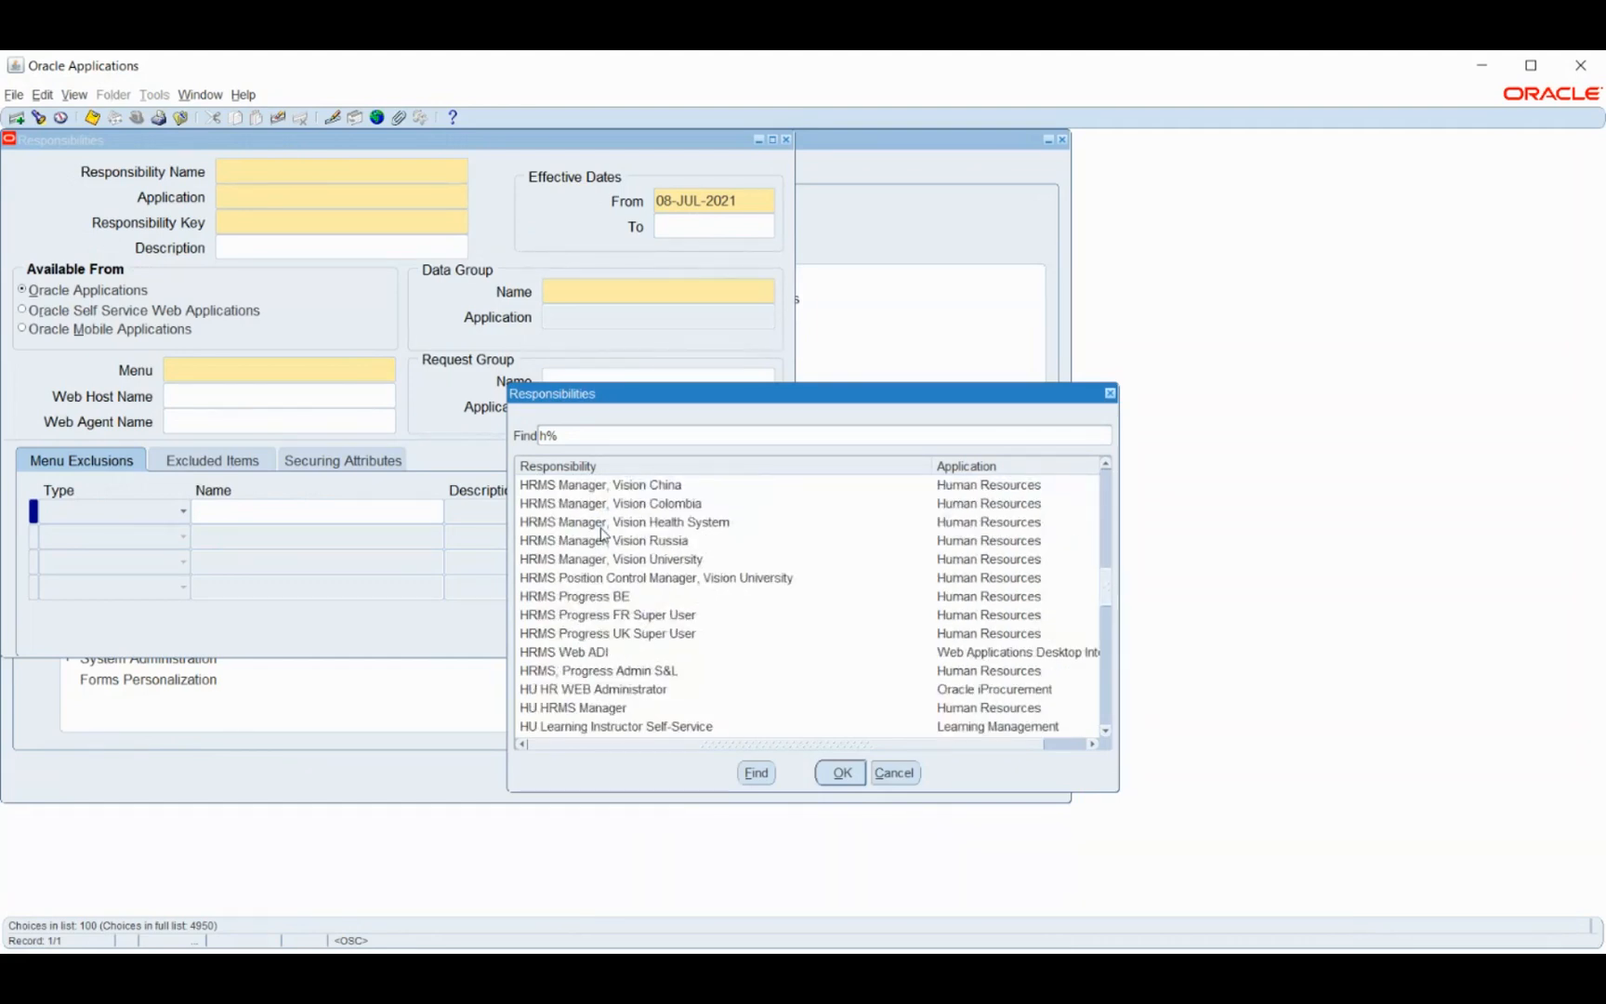
scroll(601, 535, "down", 7)
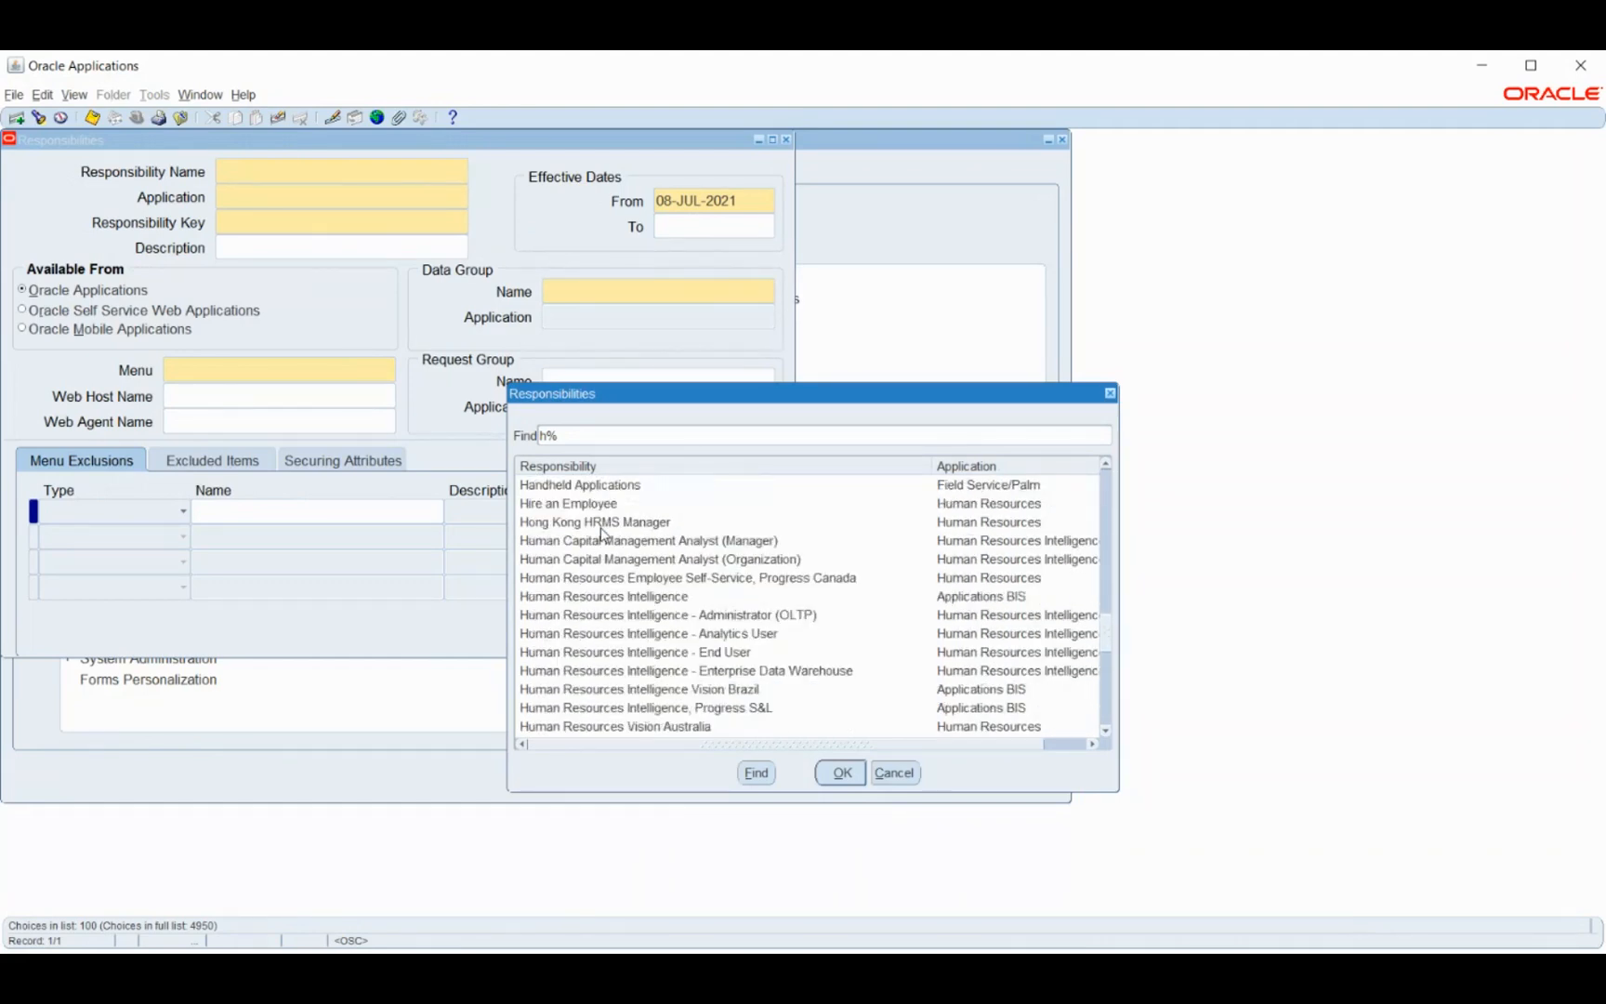
scroll(601, 536, "down", 1)
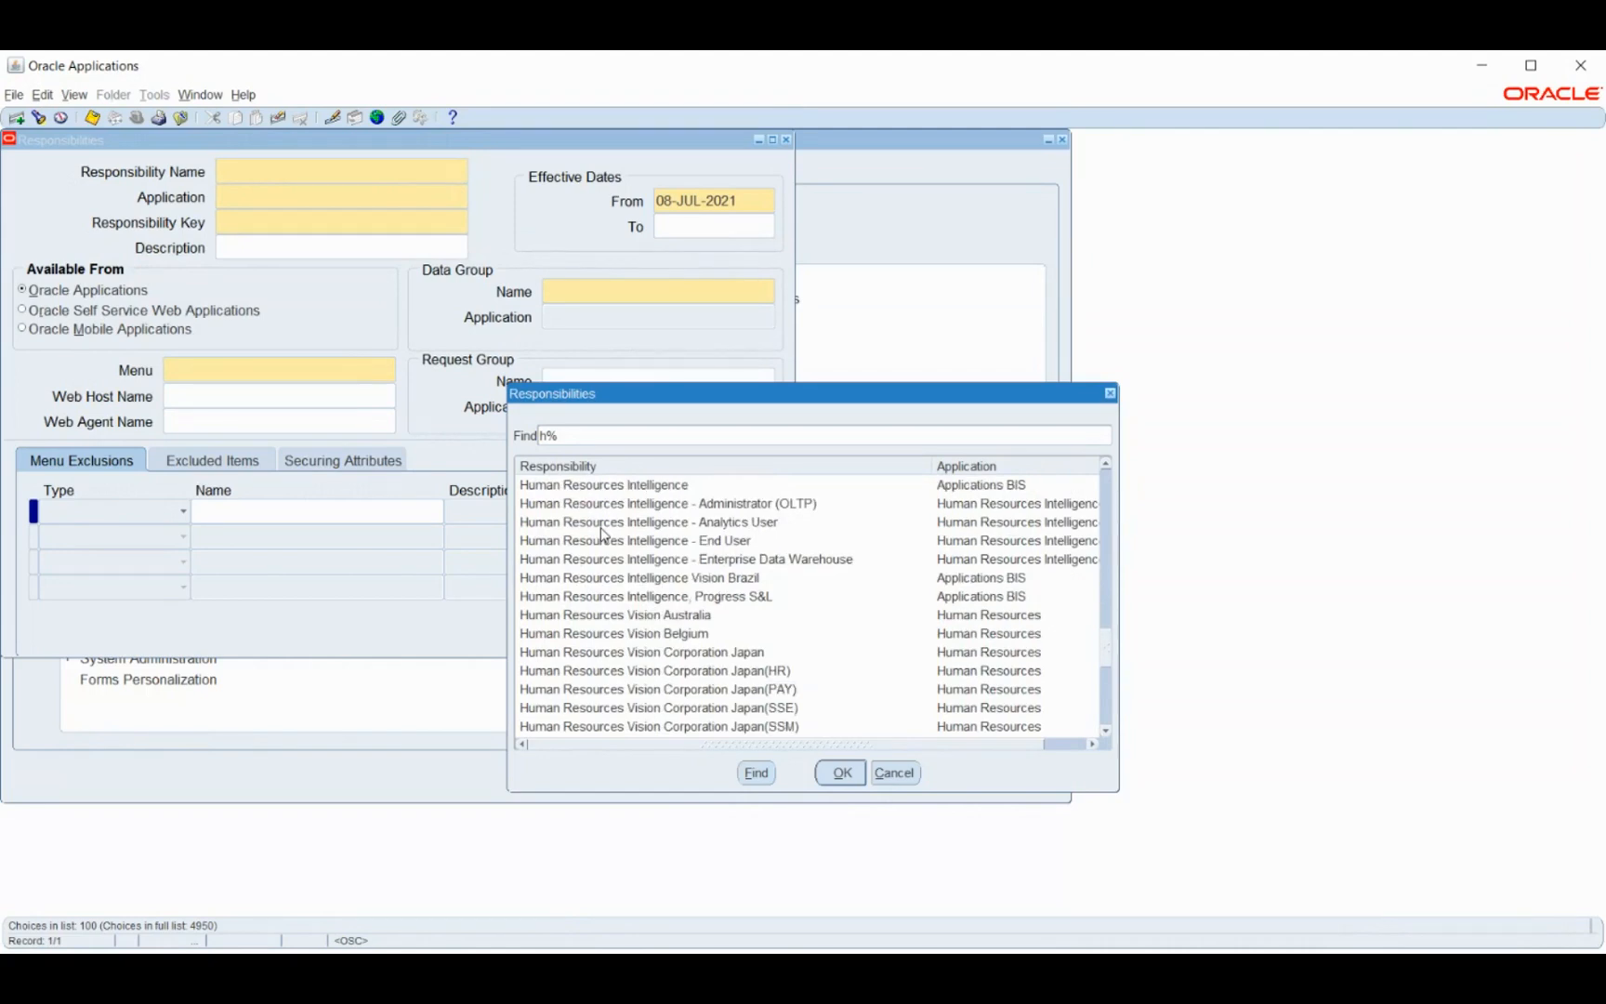
scroll(602, 535, "down", 7)
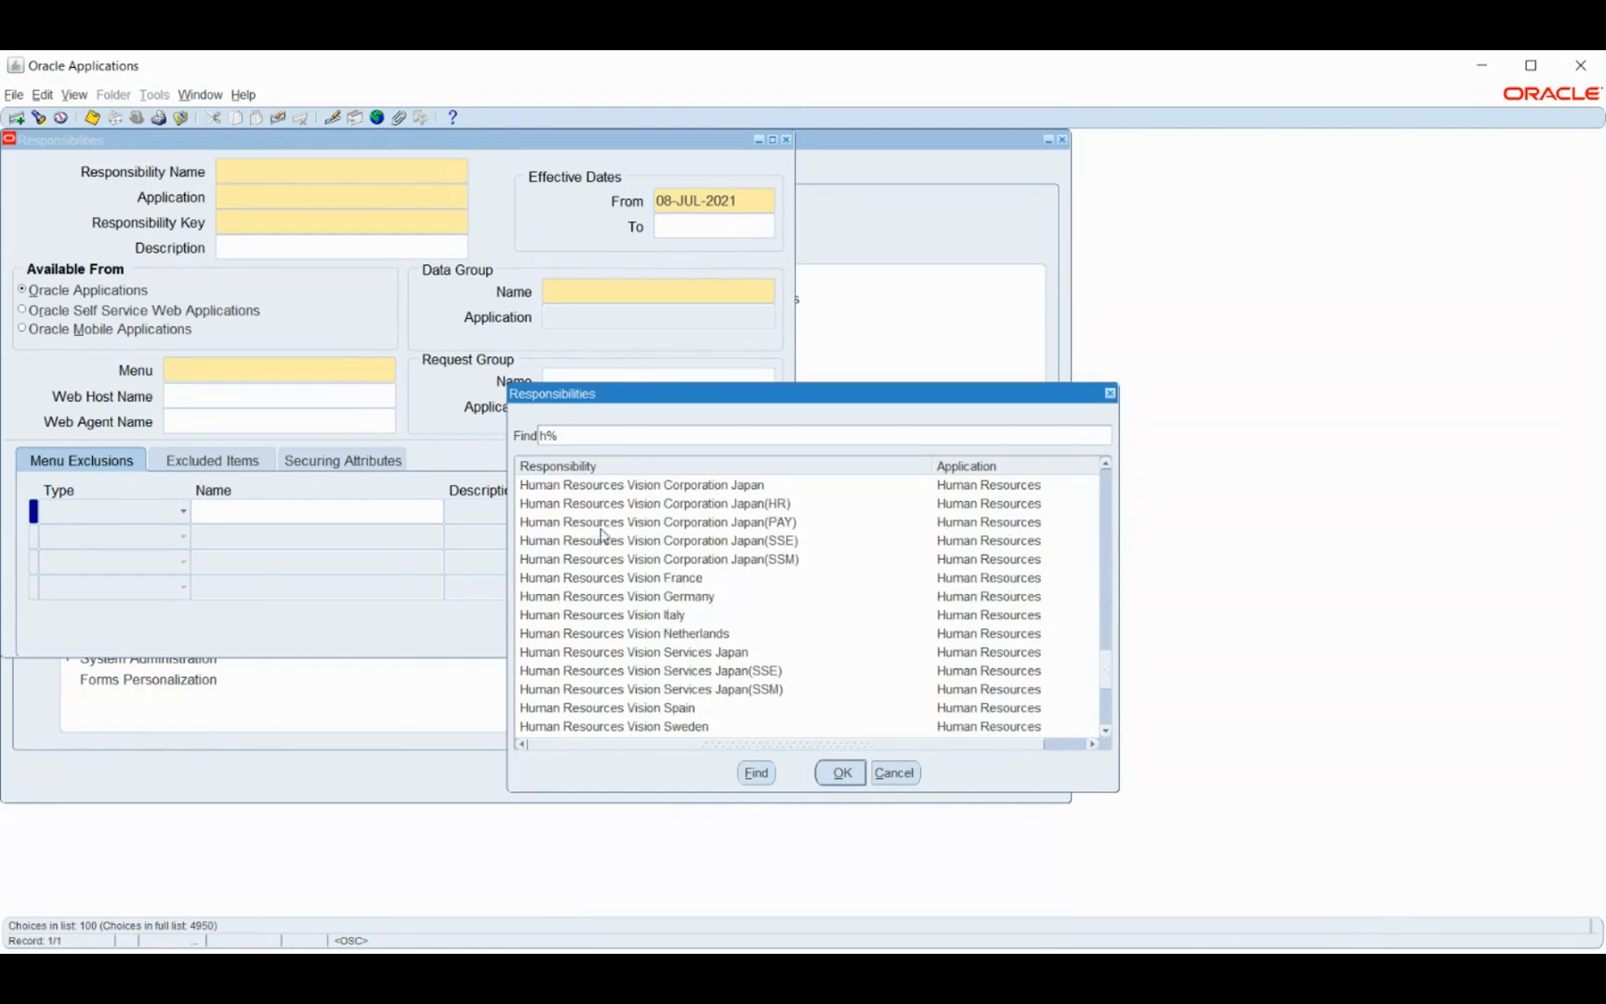
left_click(635, 632)
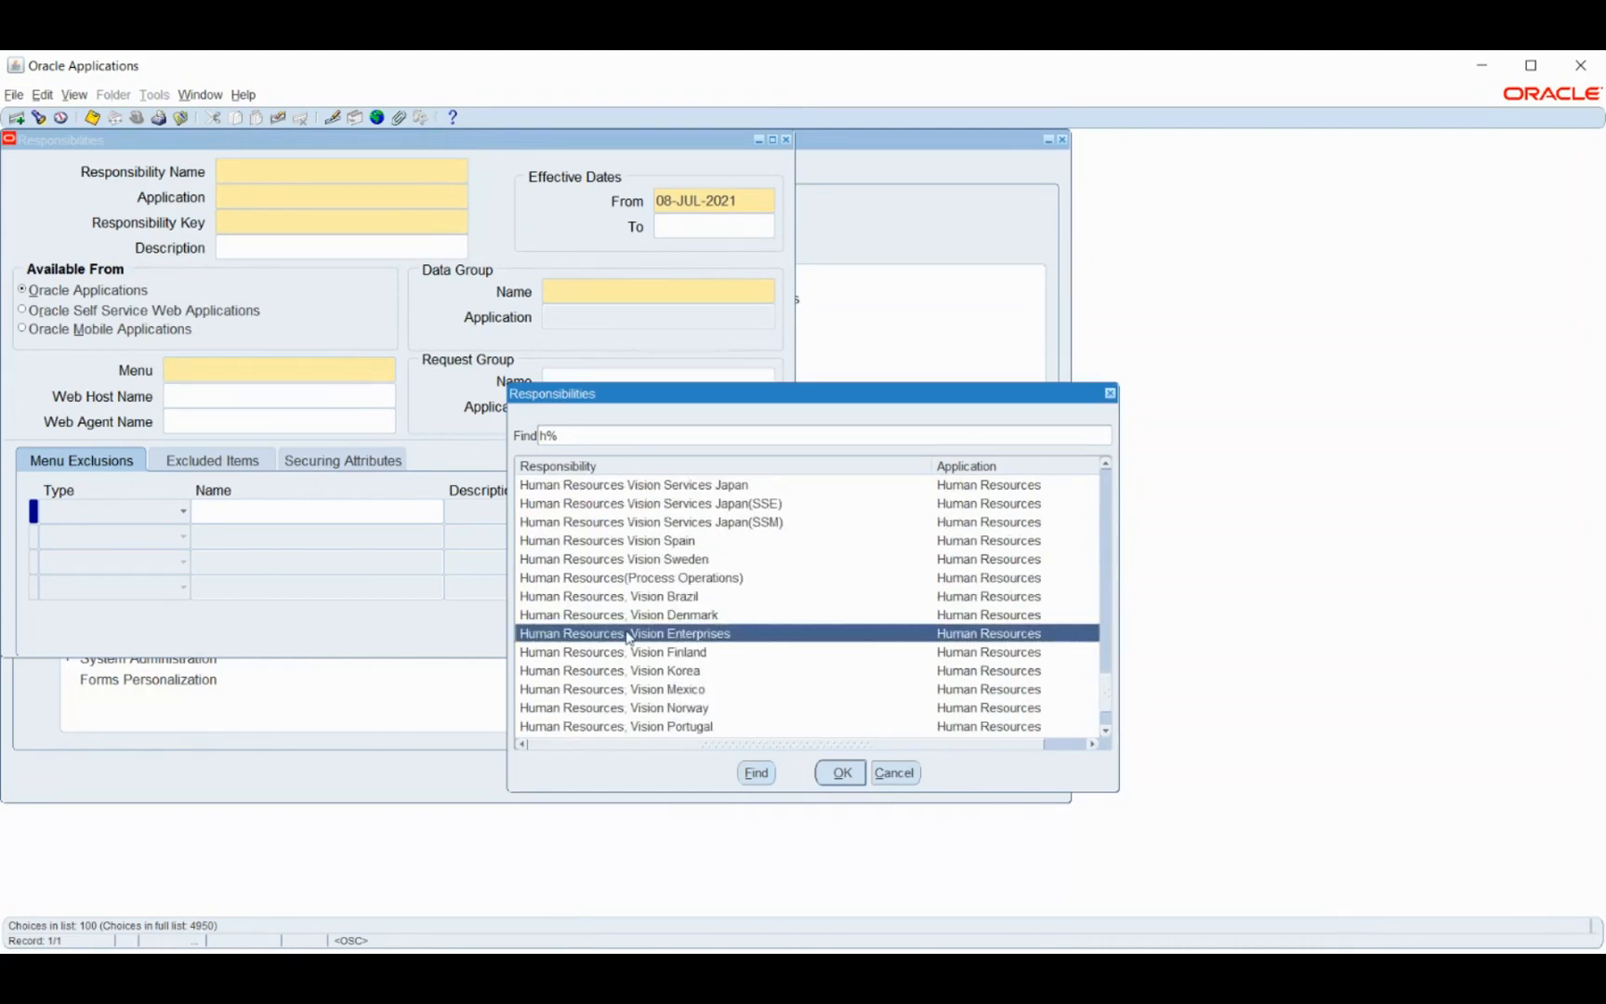
left_click(843, 777)
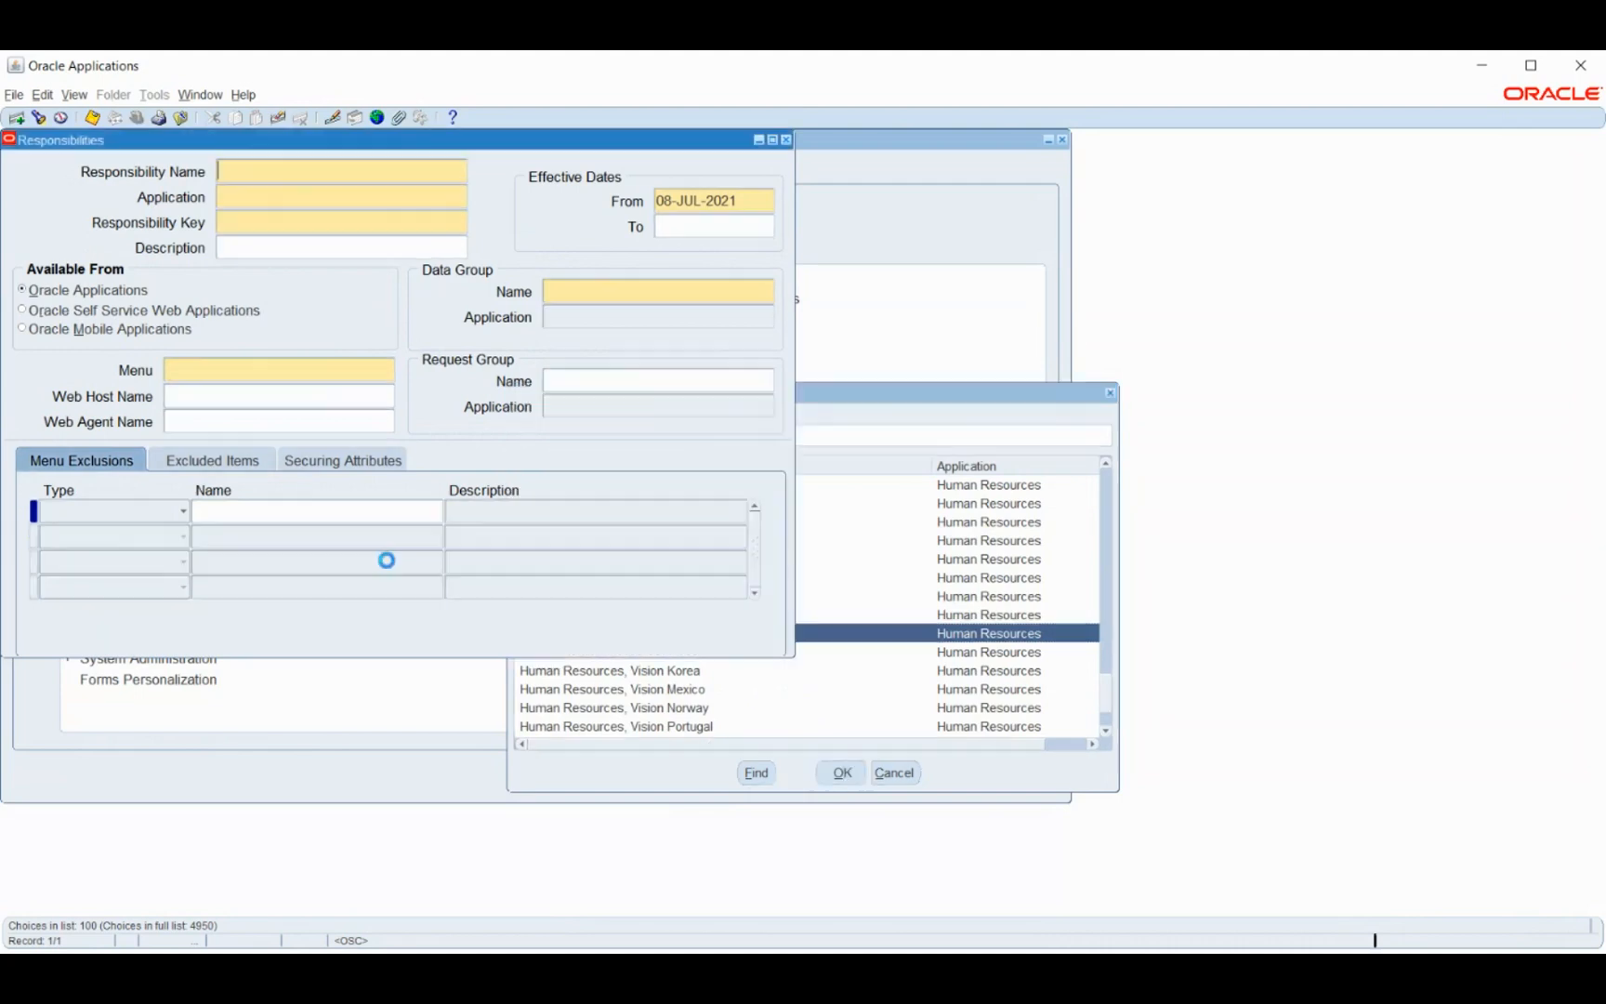
left_click(342, 372)
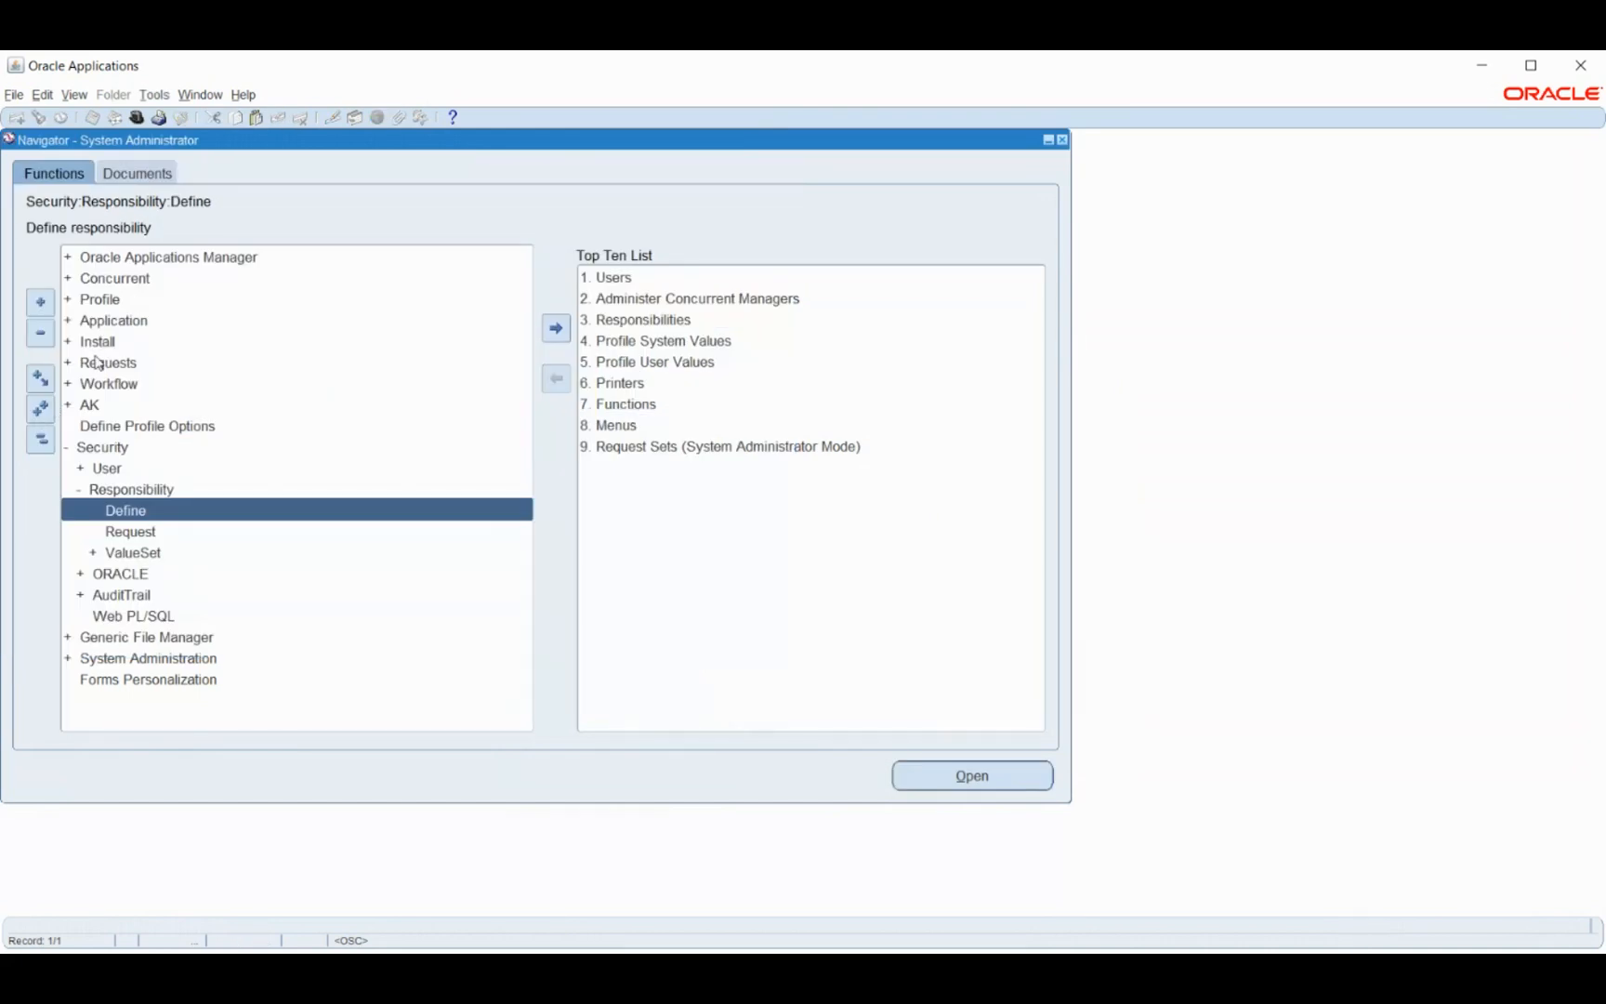
- Query the US SHRMS Navigator menu, inspect its HR view benefits entry, then close Menus
double_click(103, 329)
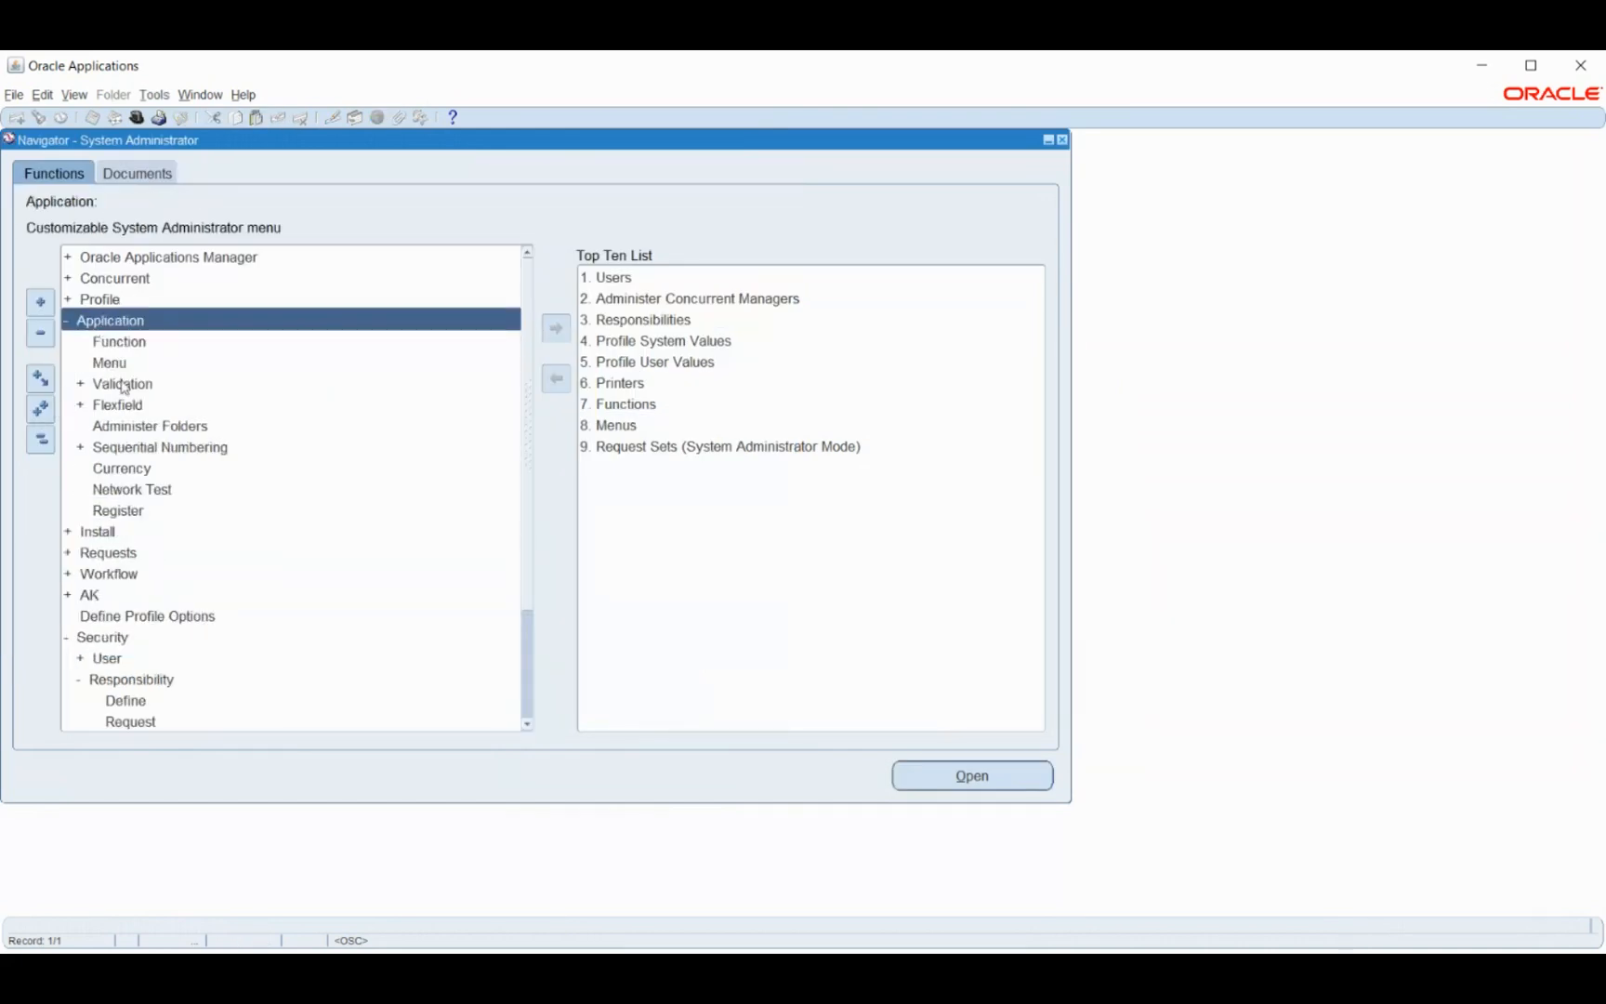
double_click(109, 362)
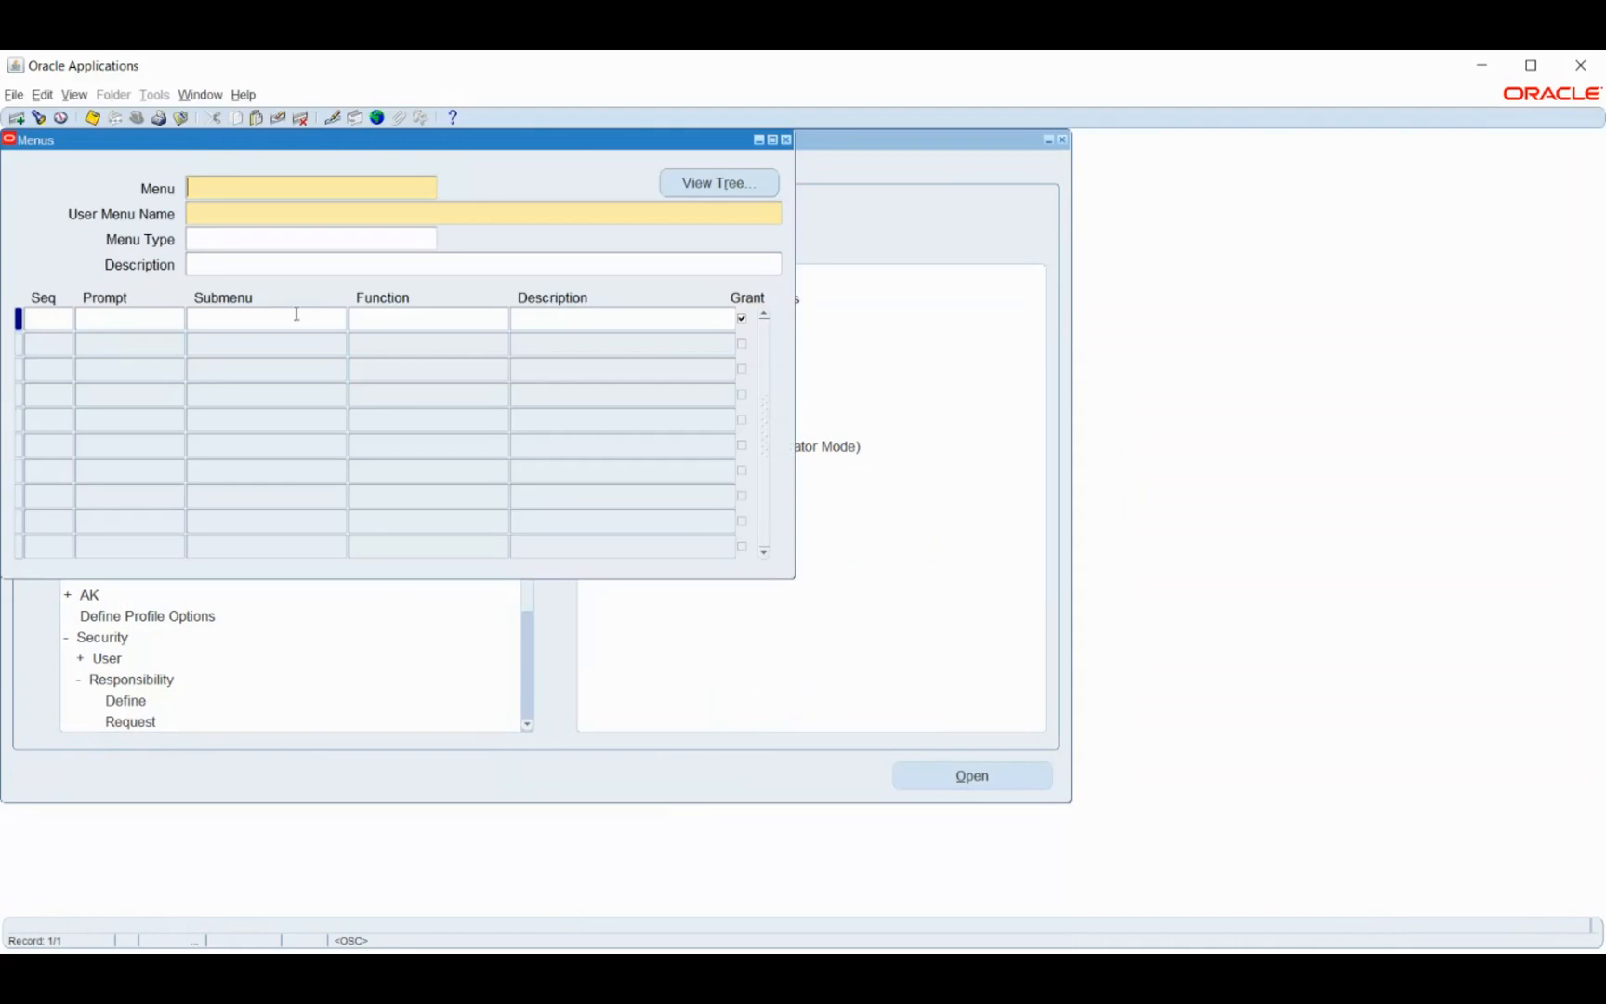
key("F11")
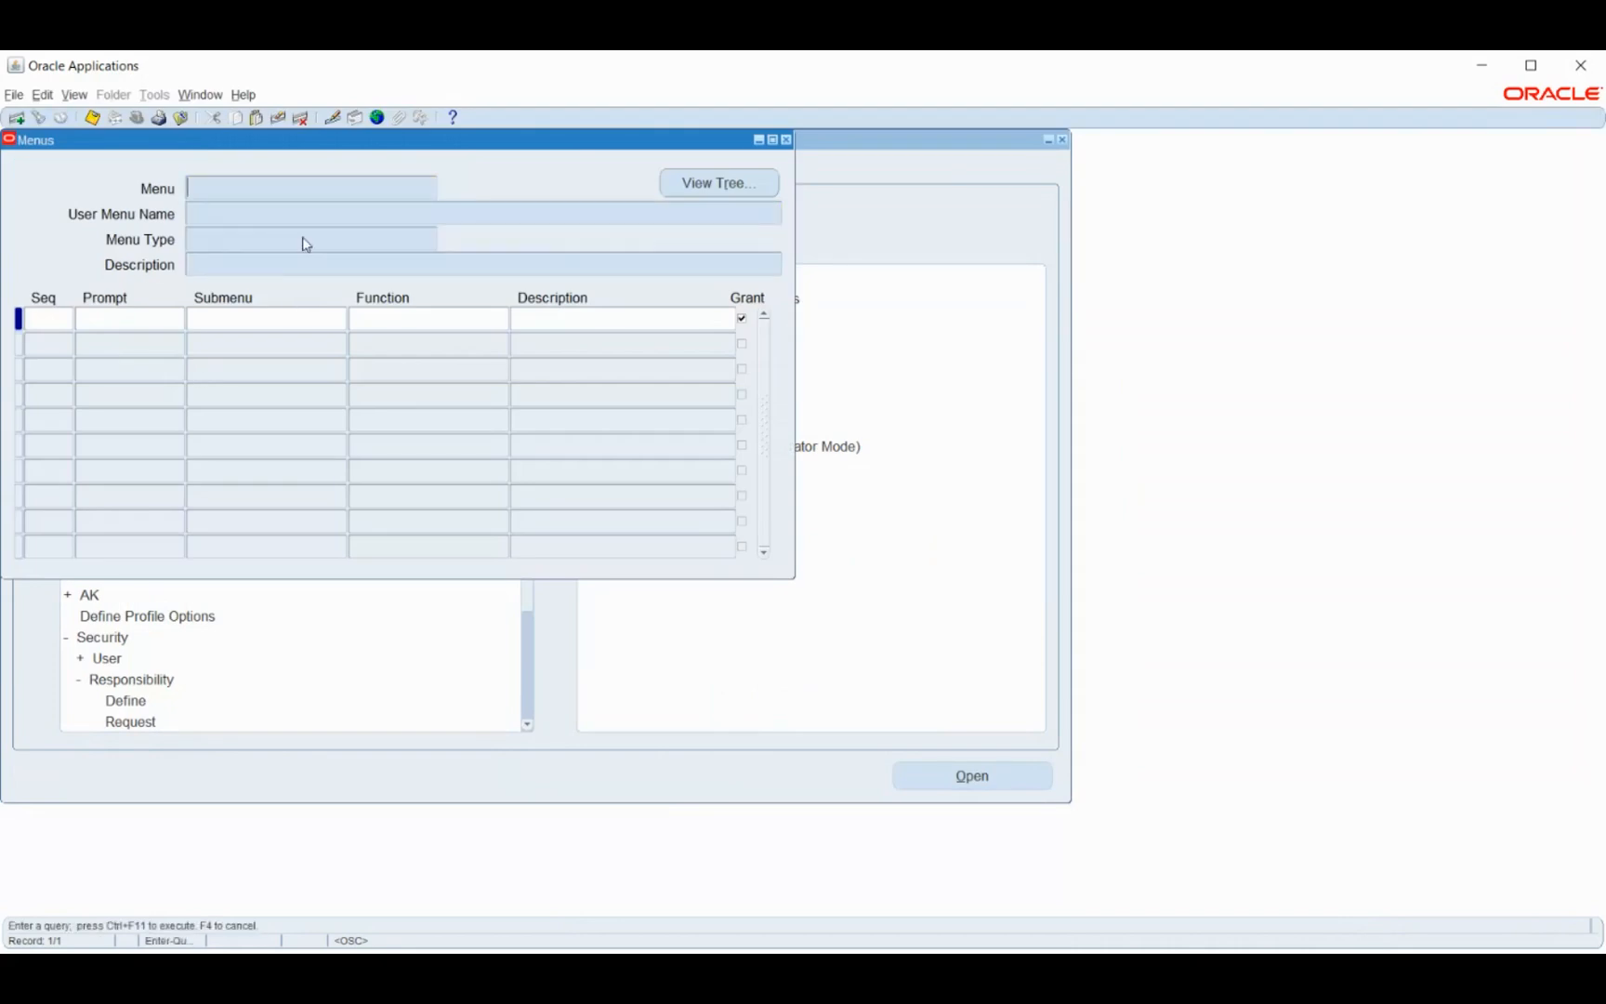
left_click(242, 223)
type("US SHRMS Navigator")
key("ctrl+F11")
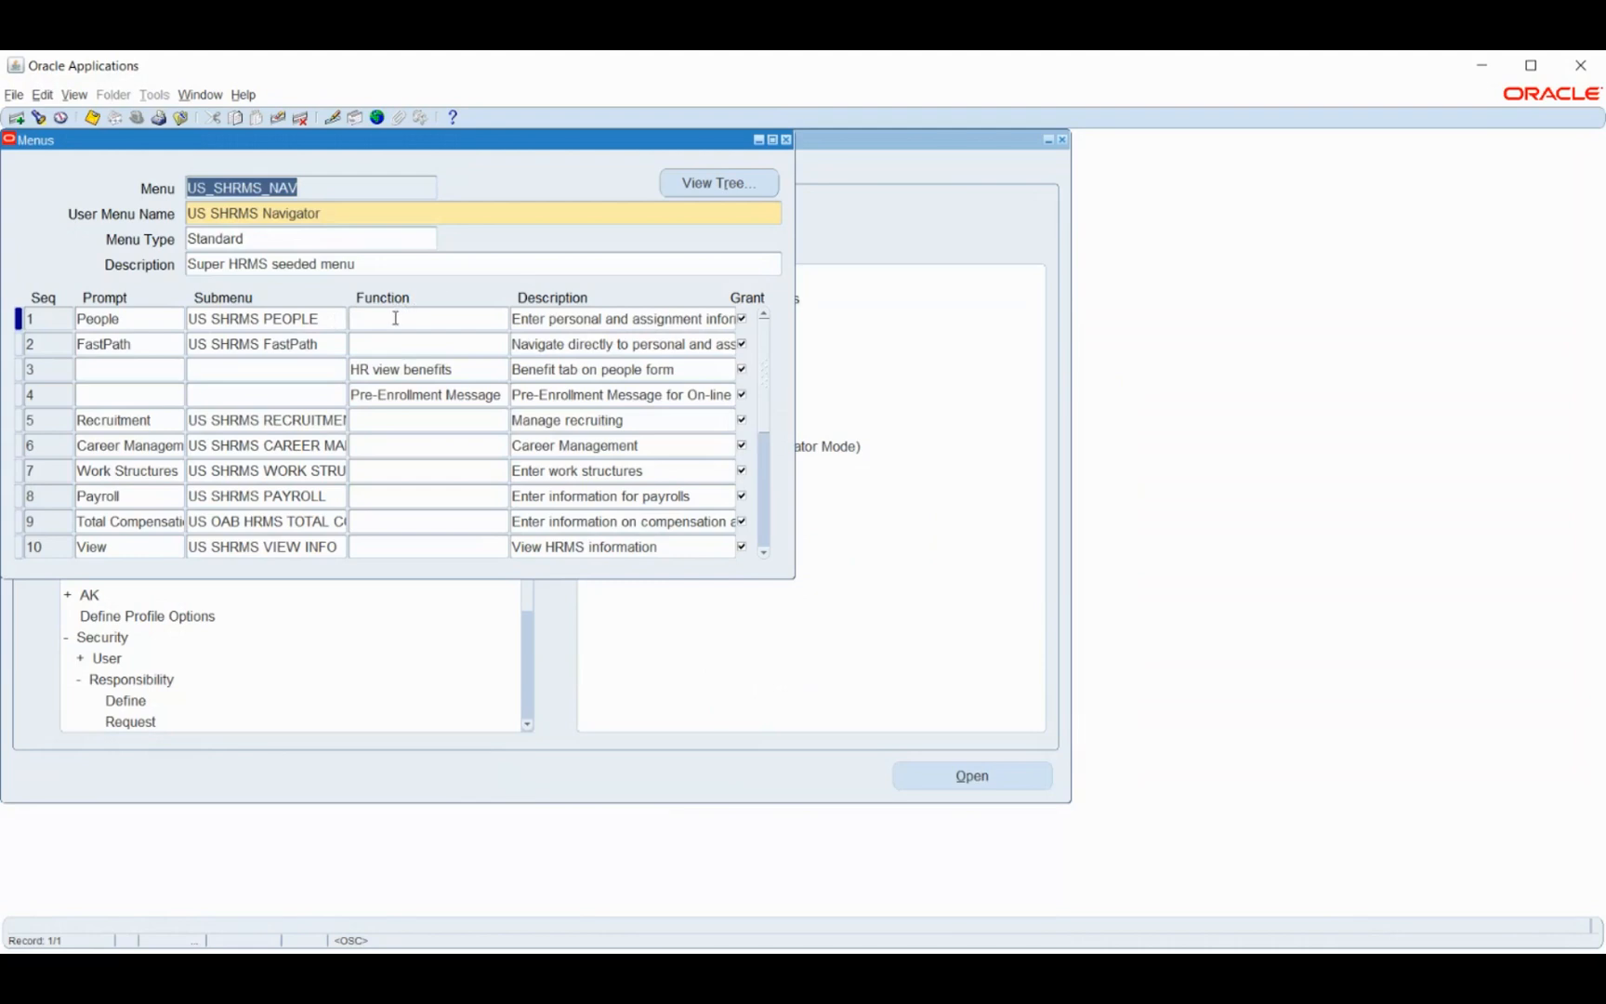
left_click(470, 369)
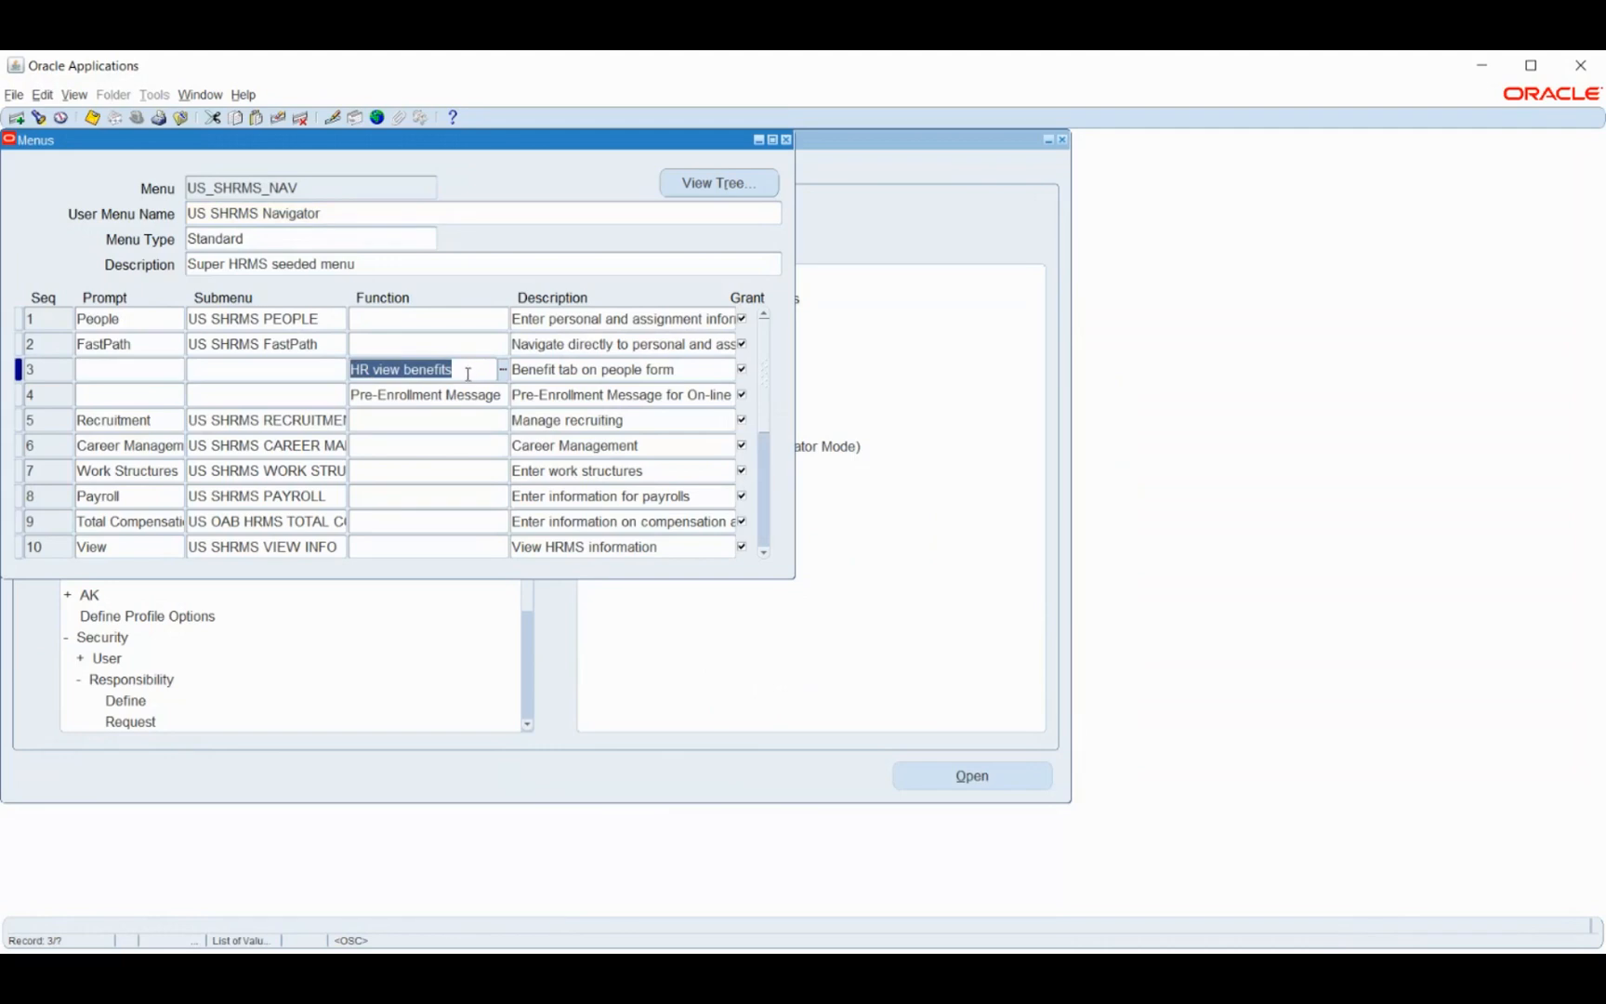
left_click(787, 141)
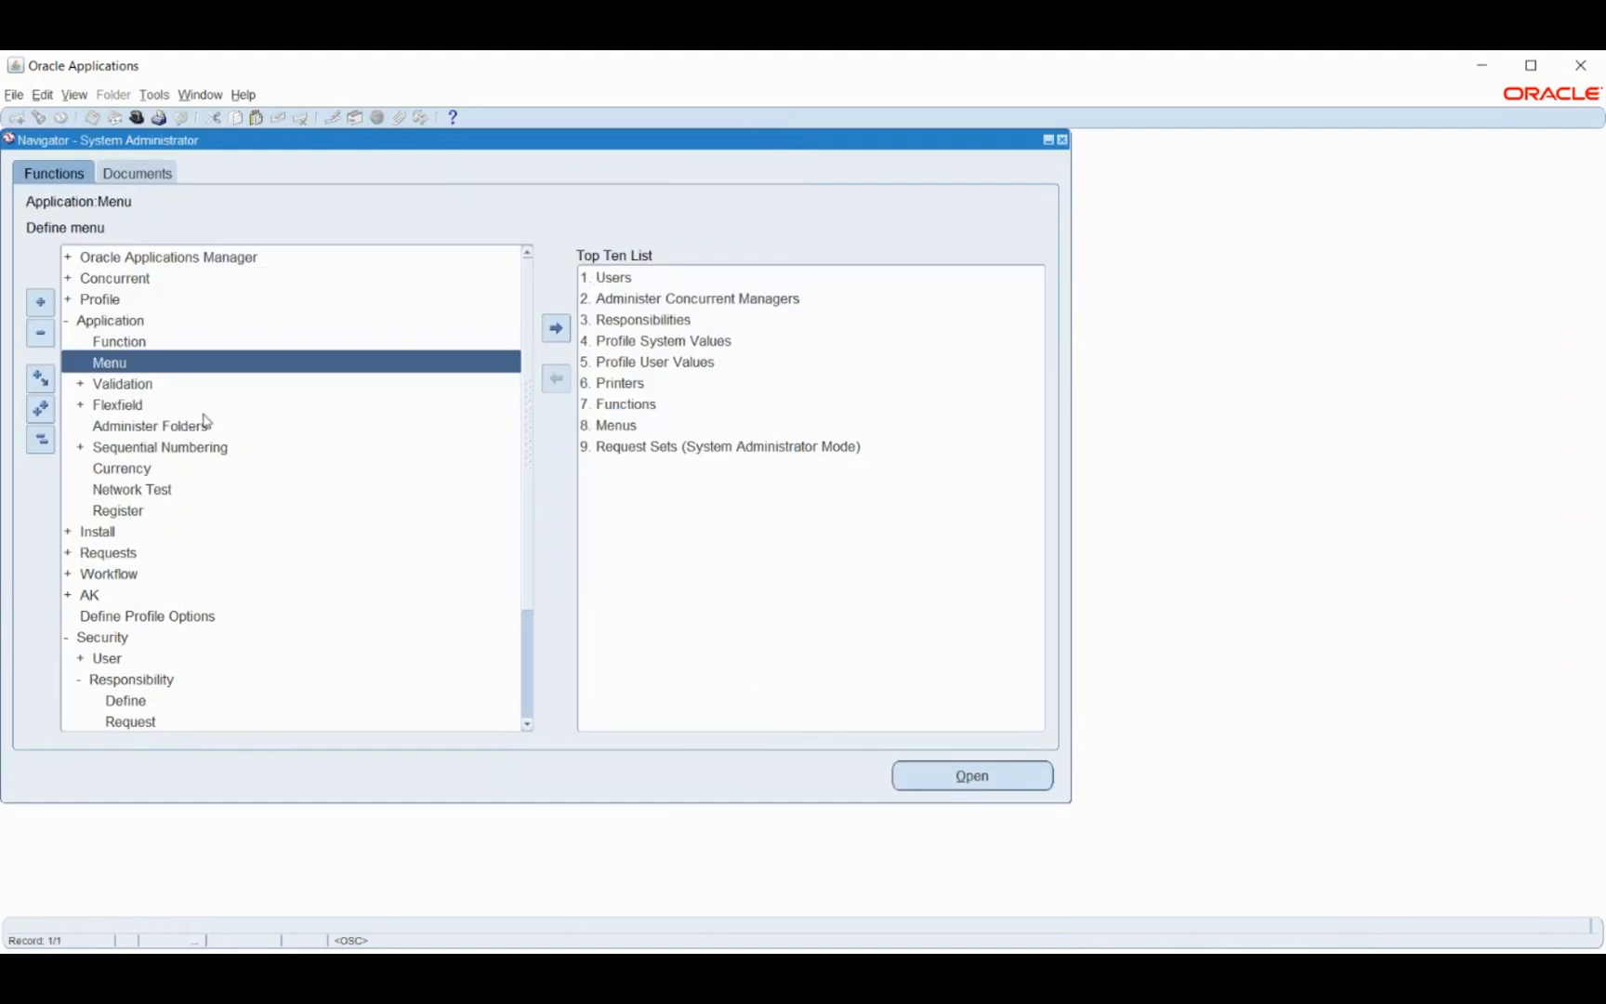
- Query Form Functions by user function name 'HR view benefits' to load HR_VIEW_BENEFITS
double_click(146, 341)
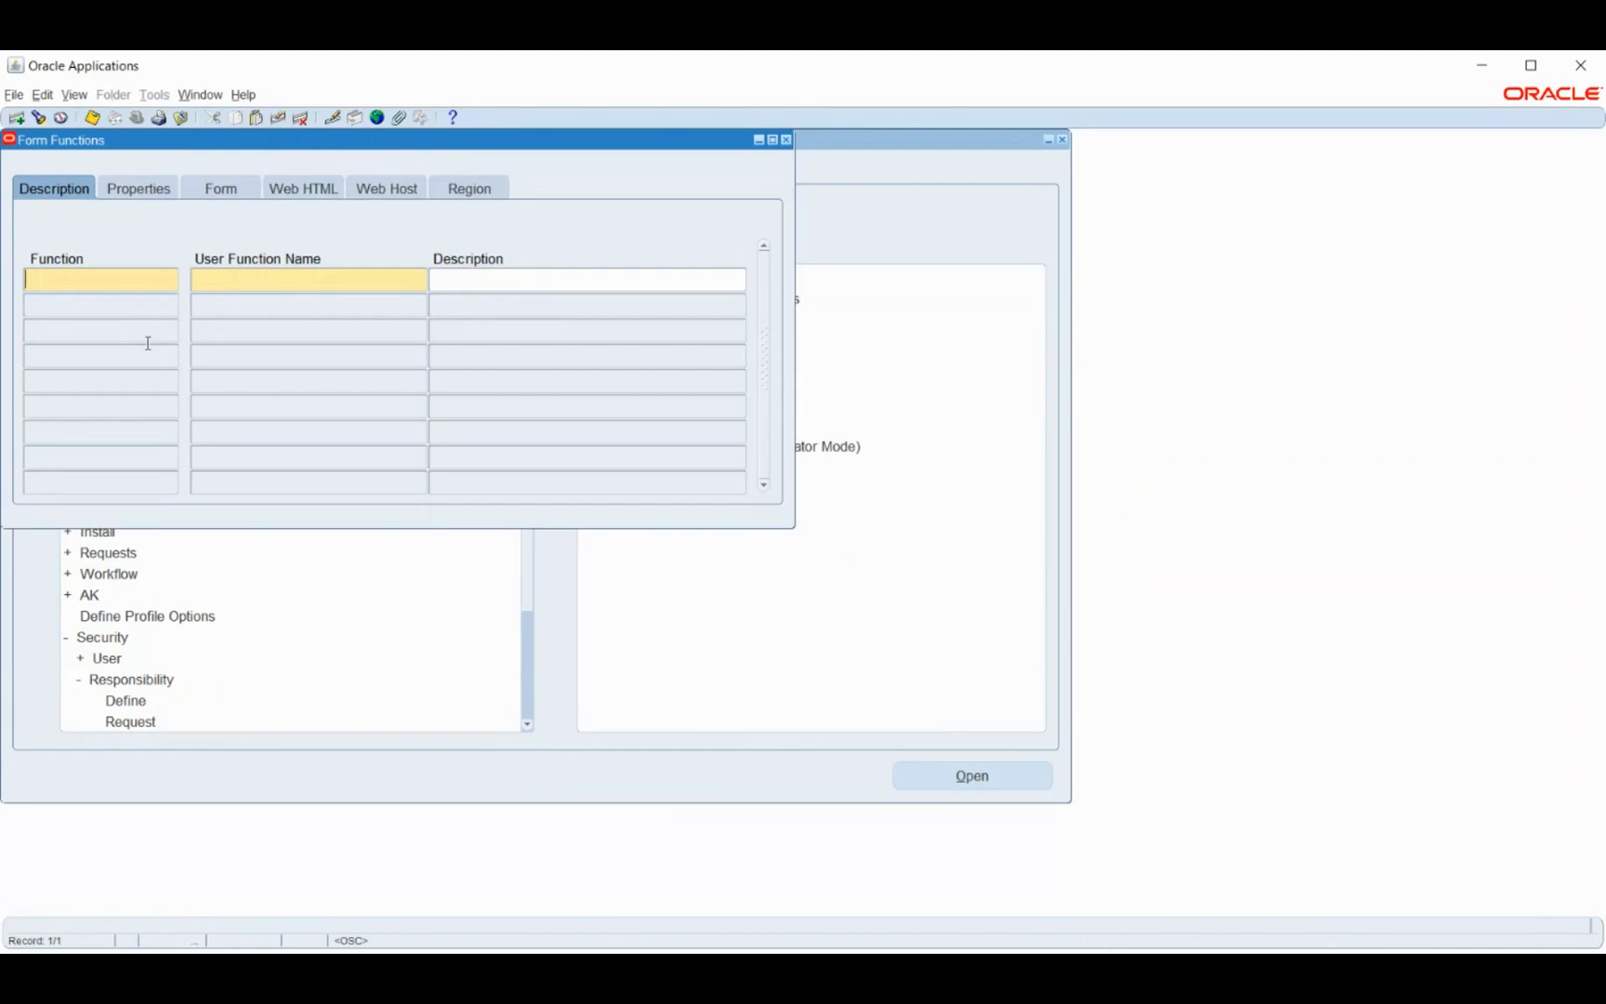
key("F11")
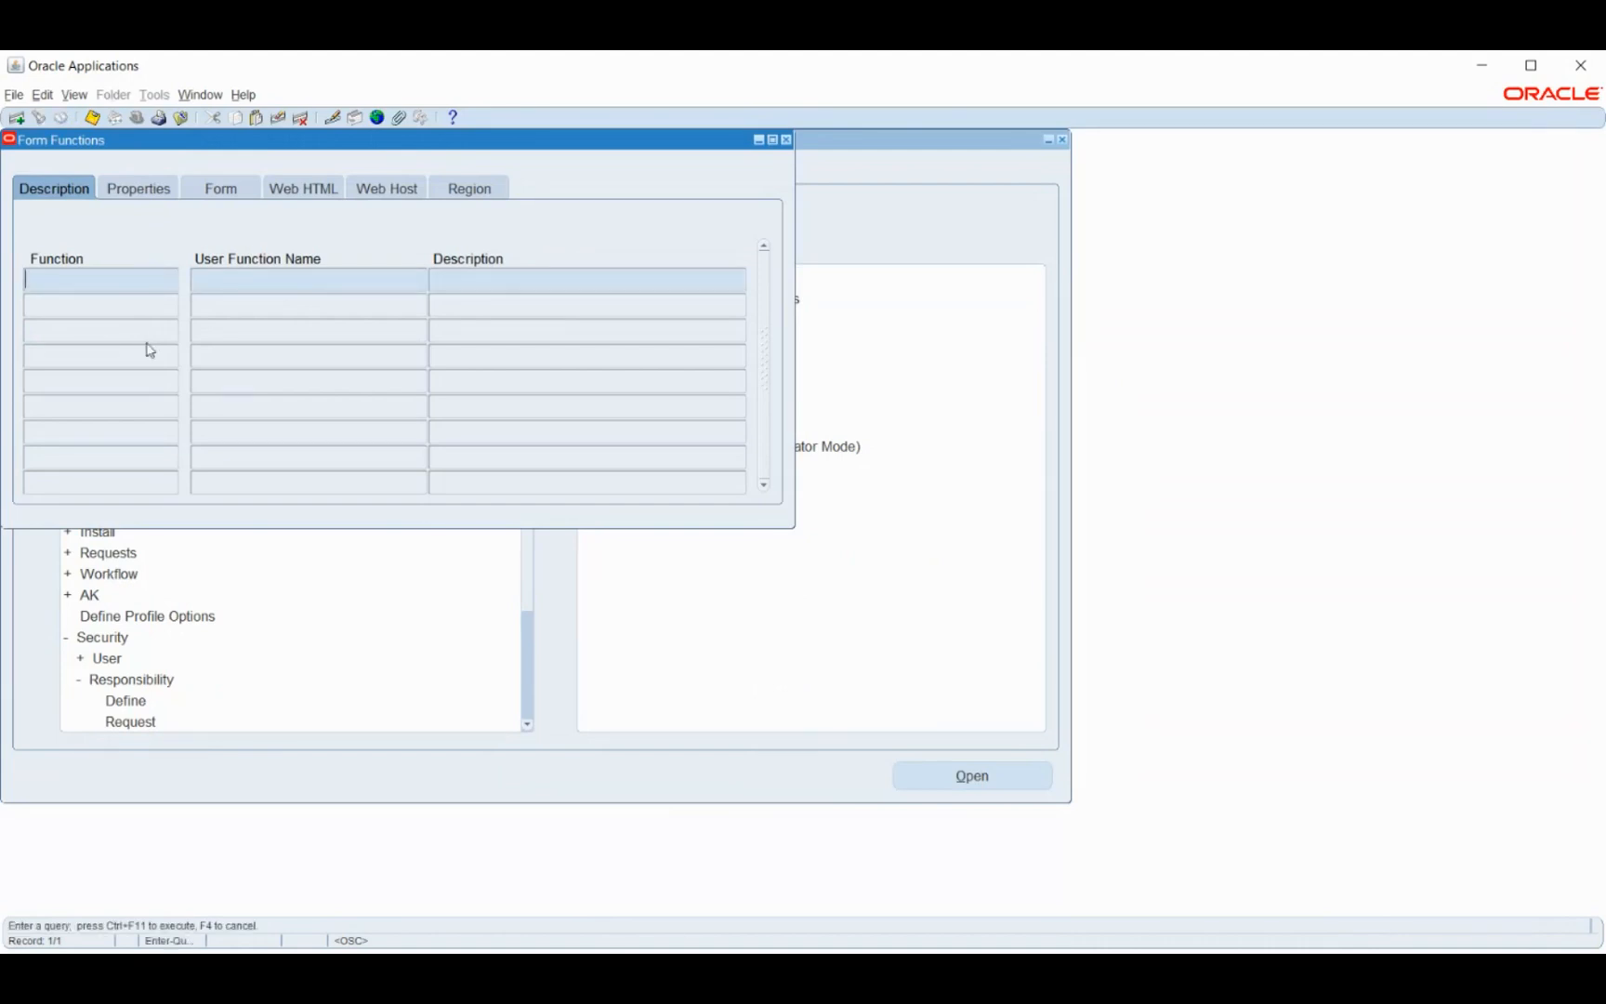
type("HR VIEW BENEFITS")
key("ctrl+F11")
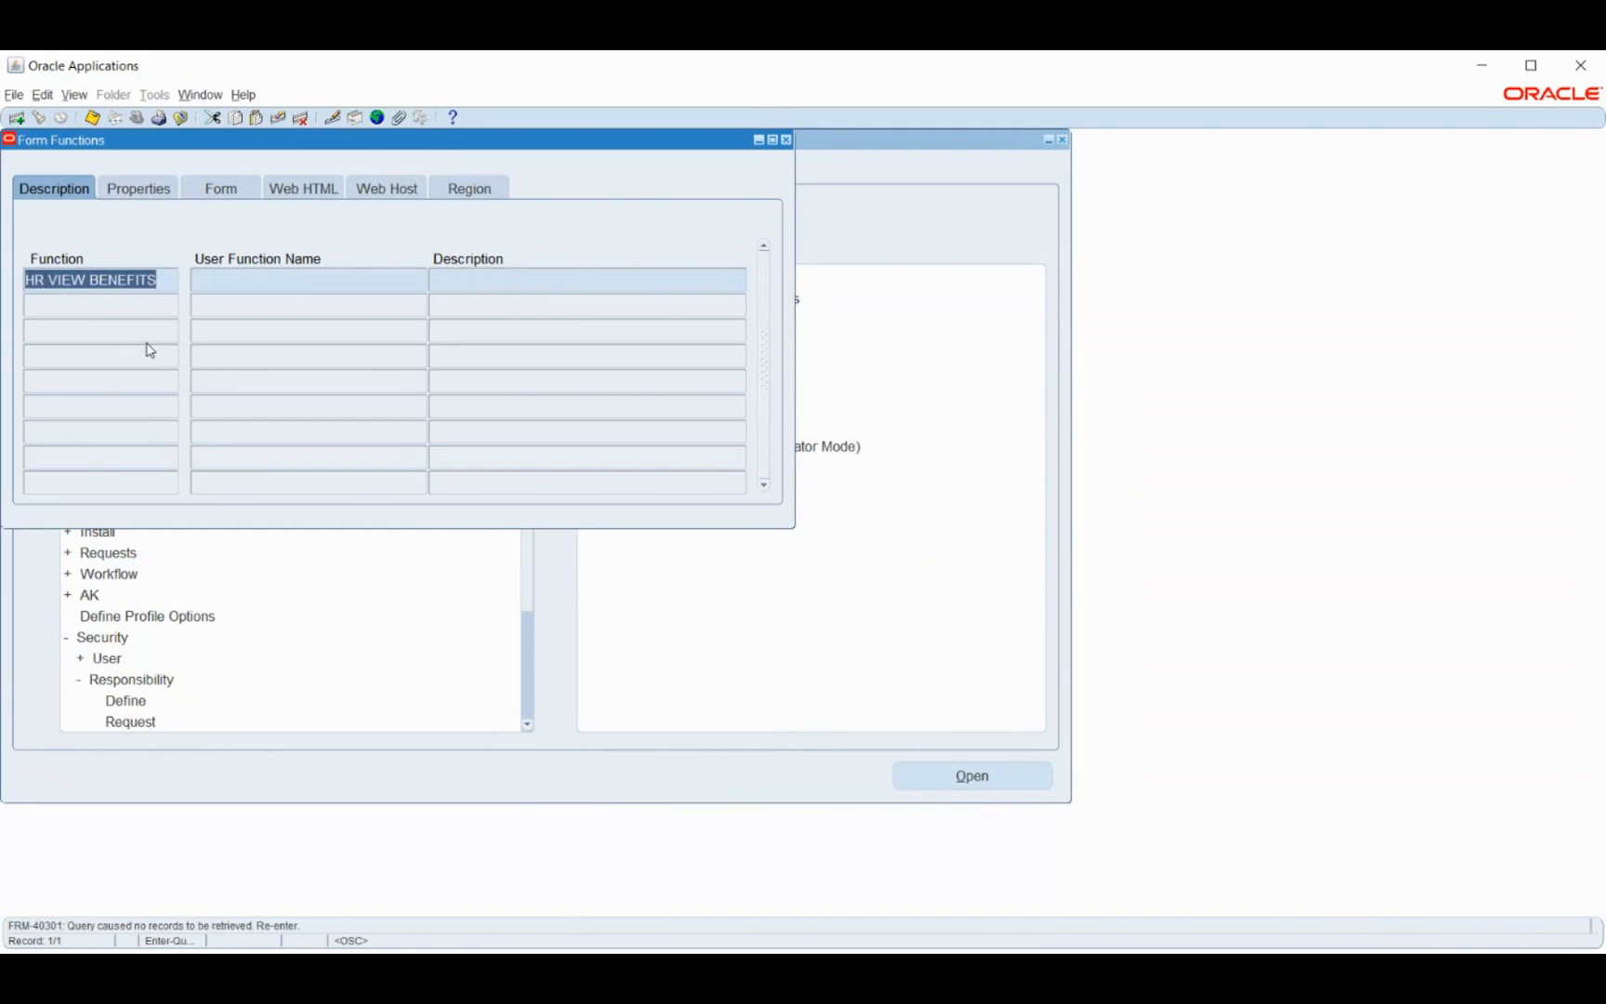
key("BackSpace")
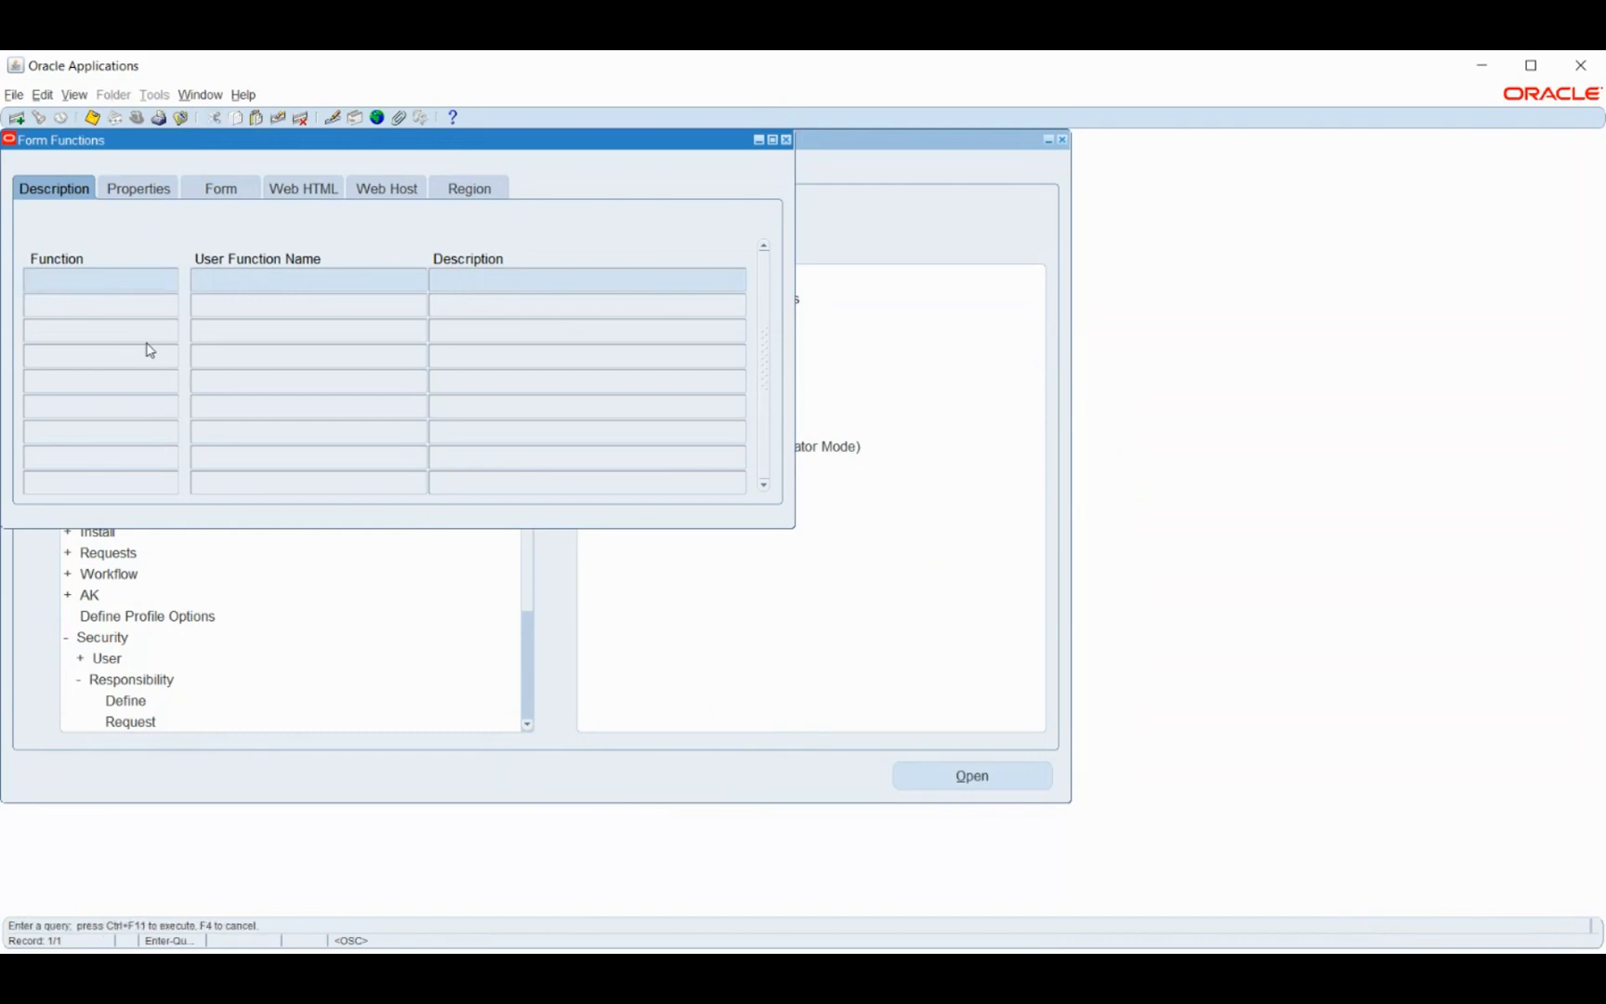
key("Tab")
type("HR view benefits")
key("ctrl+F11")
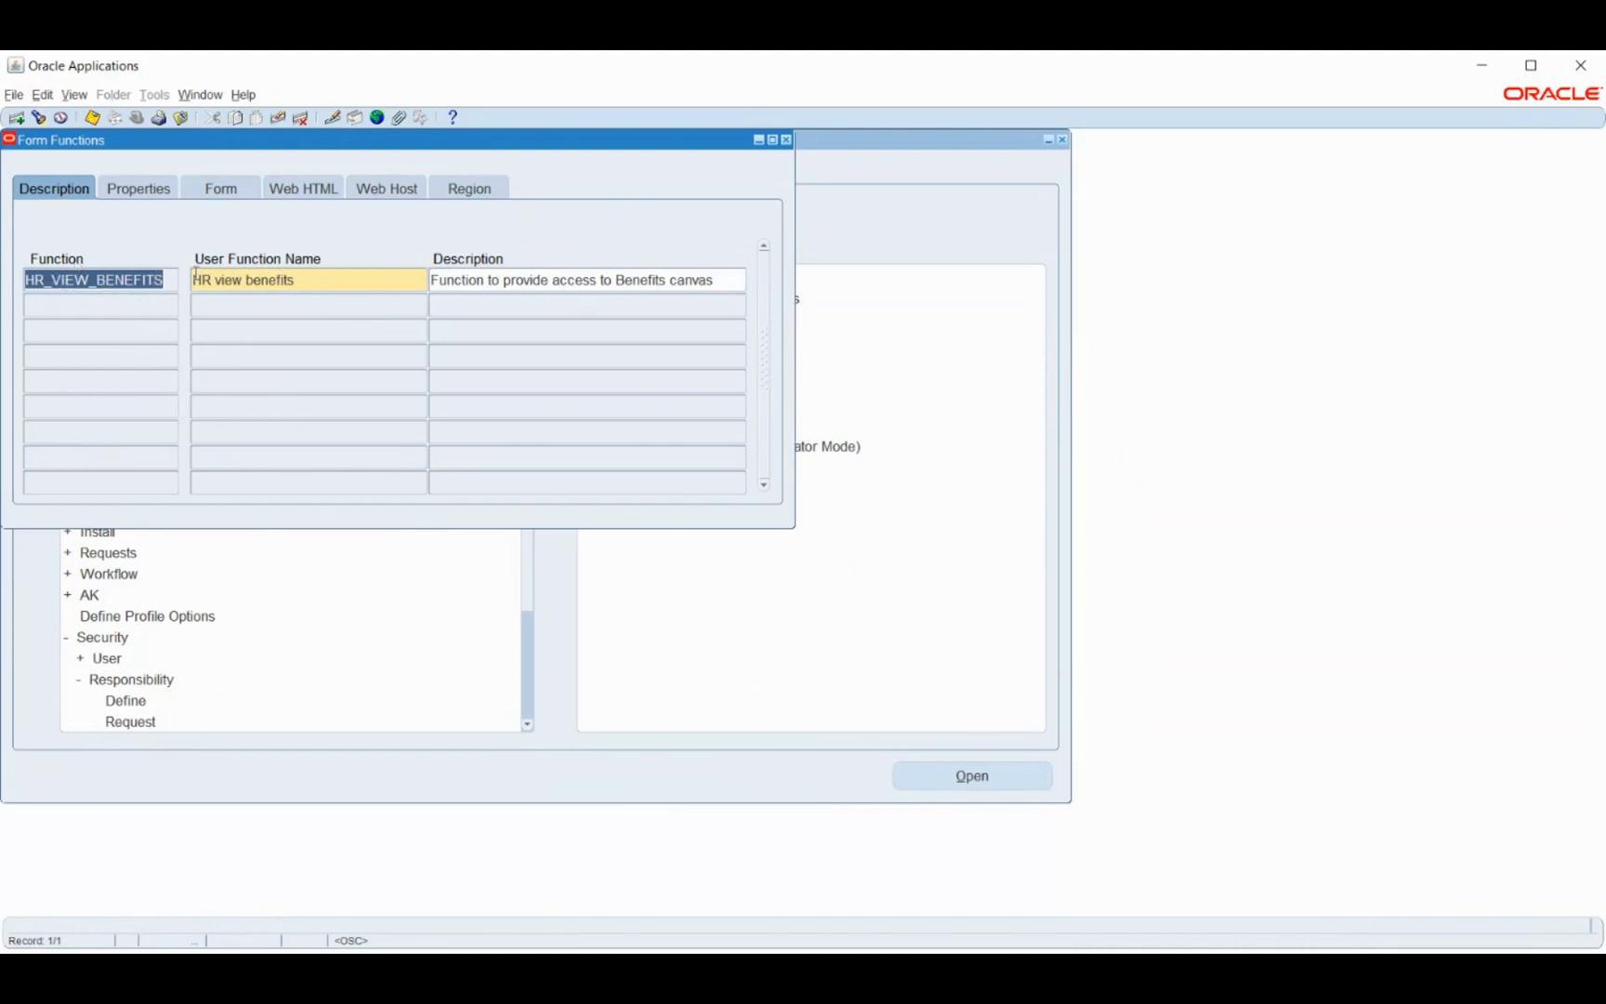
- Review HR_VIEW_BENEFITS properties and open the Type list, currently Subfunction
left_click(159, 189)
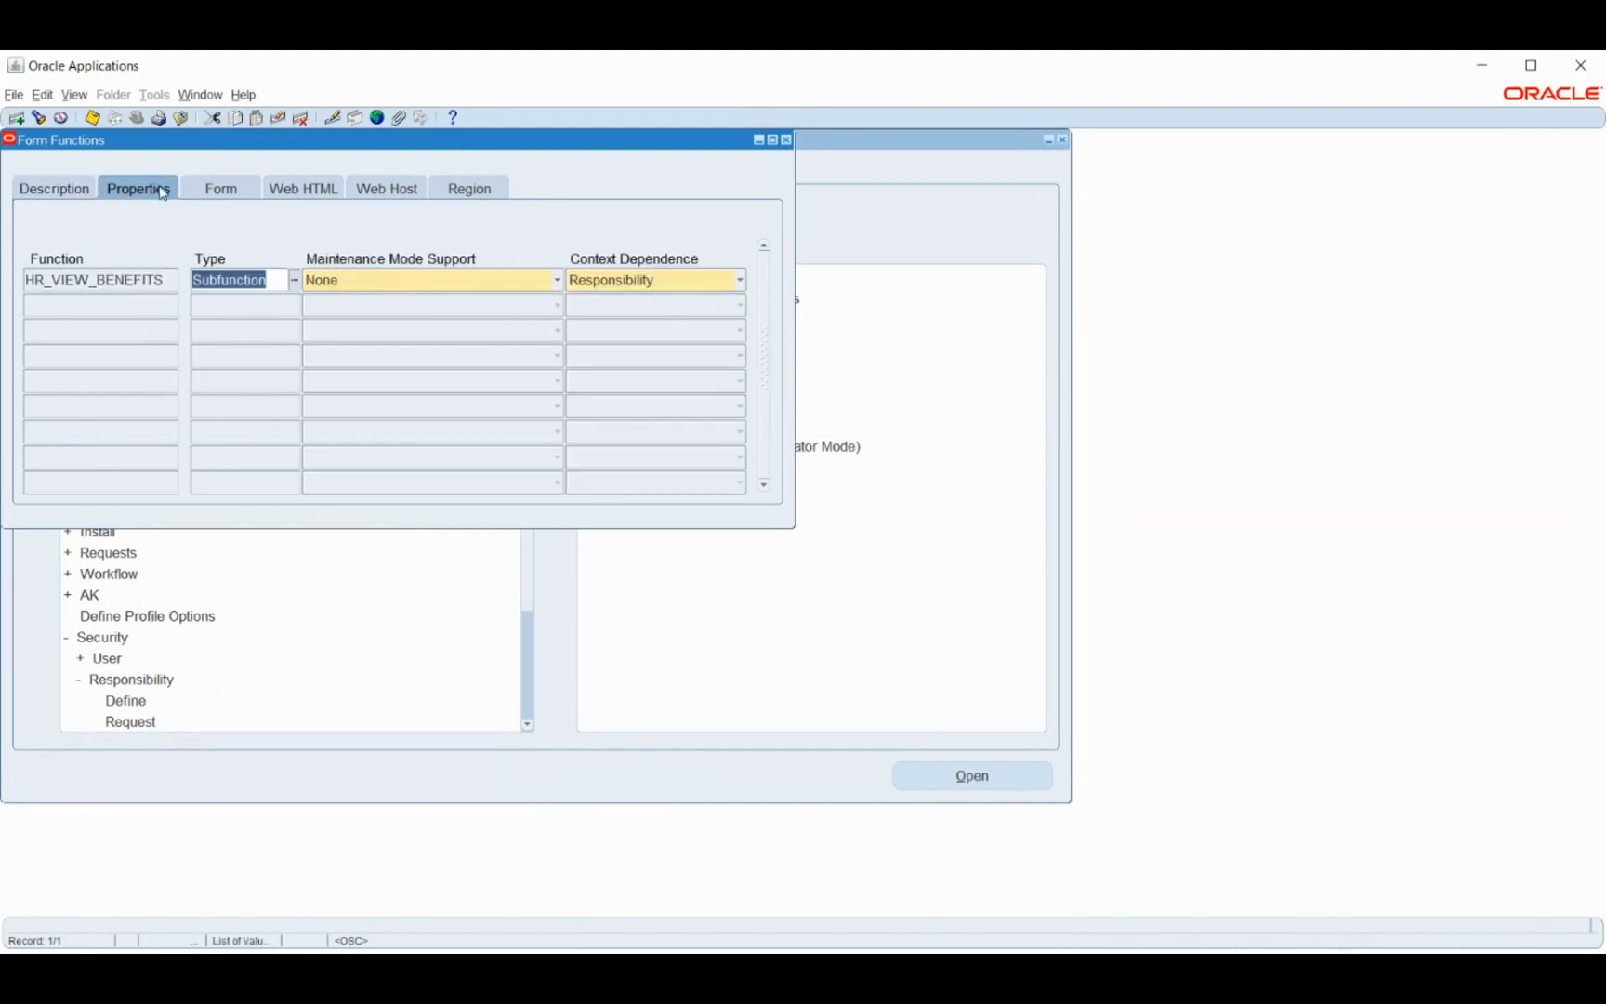
left_click(63, 195)
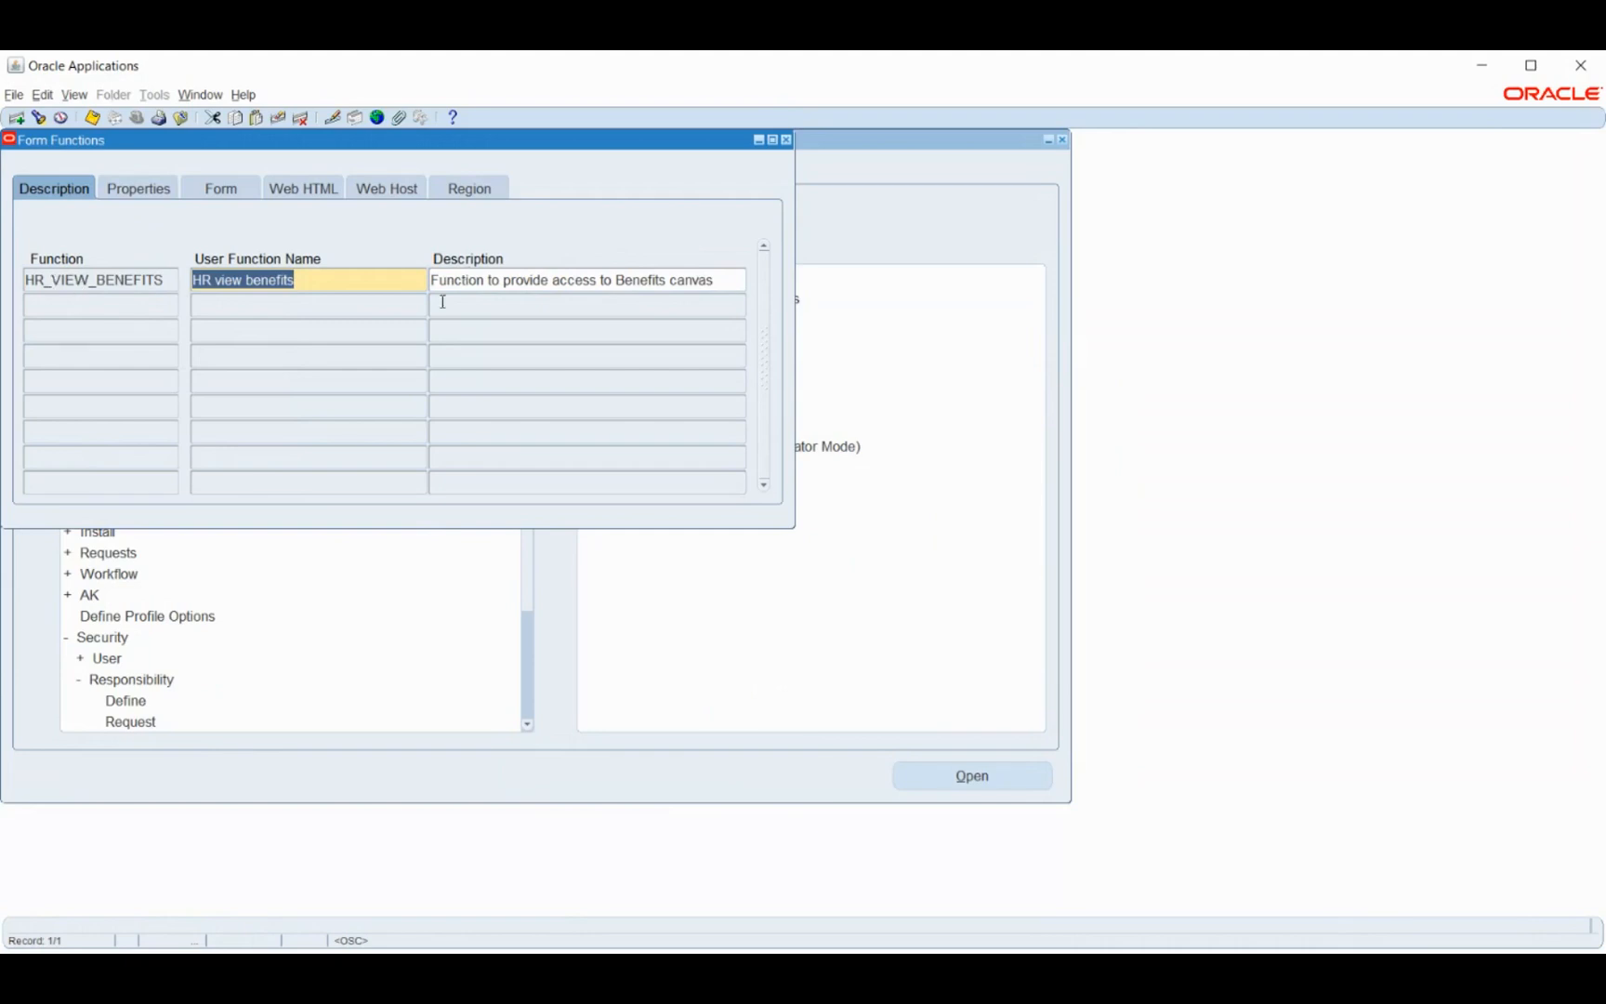
left_click(144, 196)
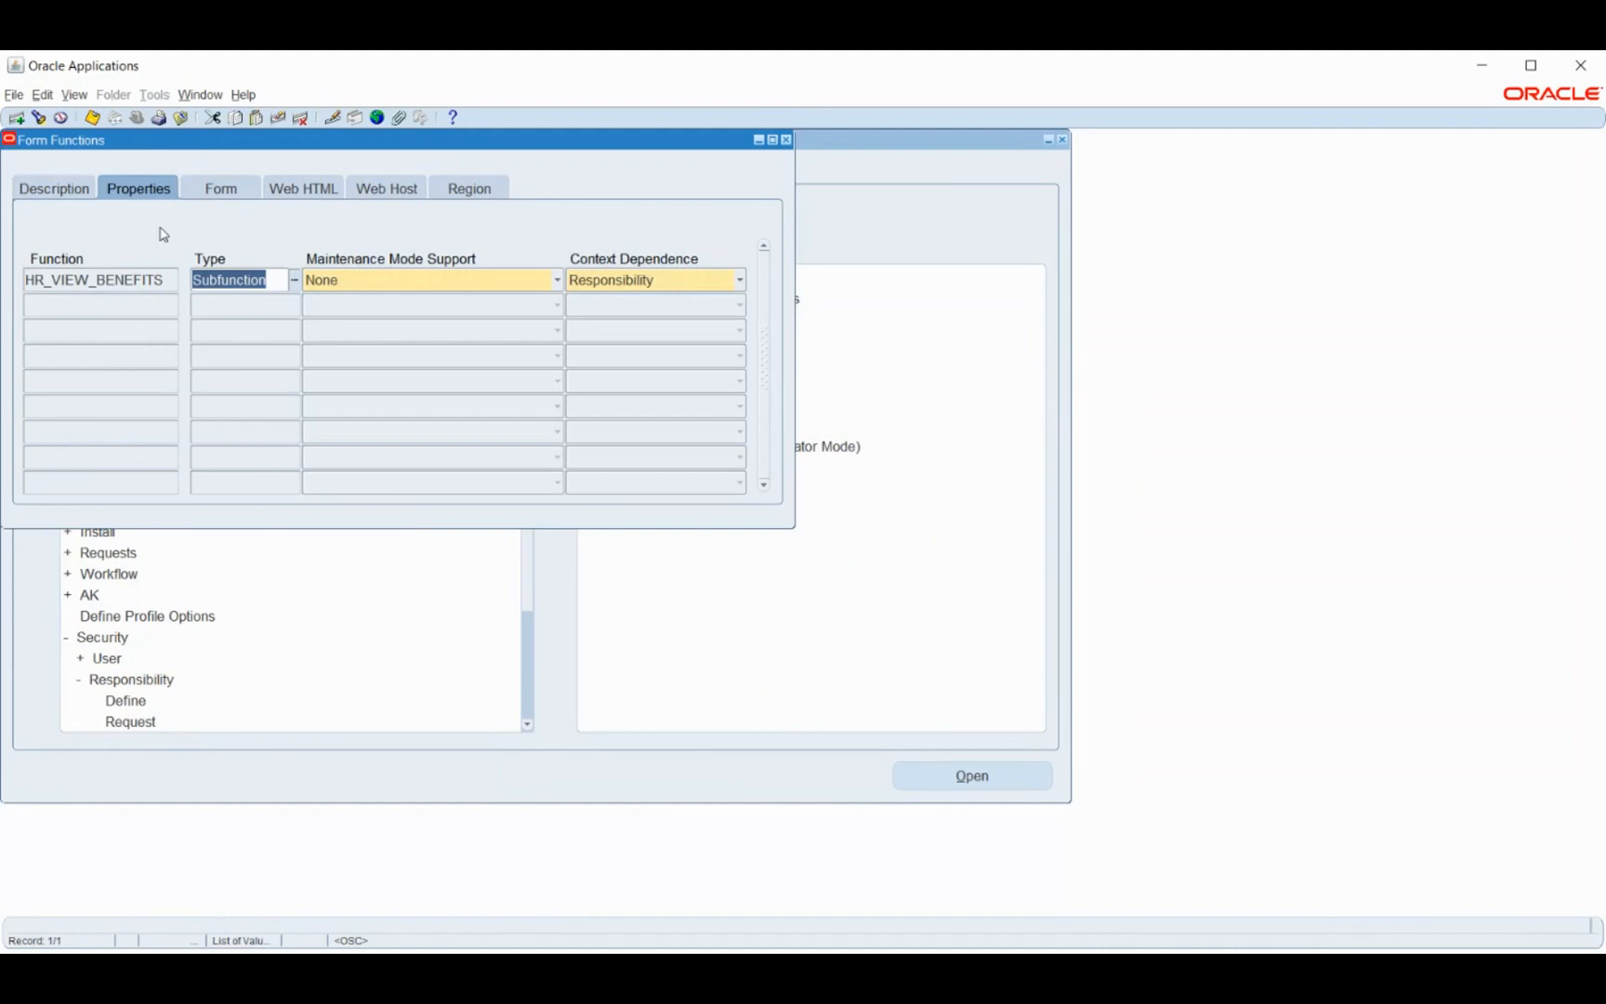
left_click(295, 280)
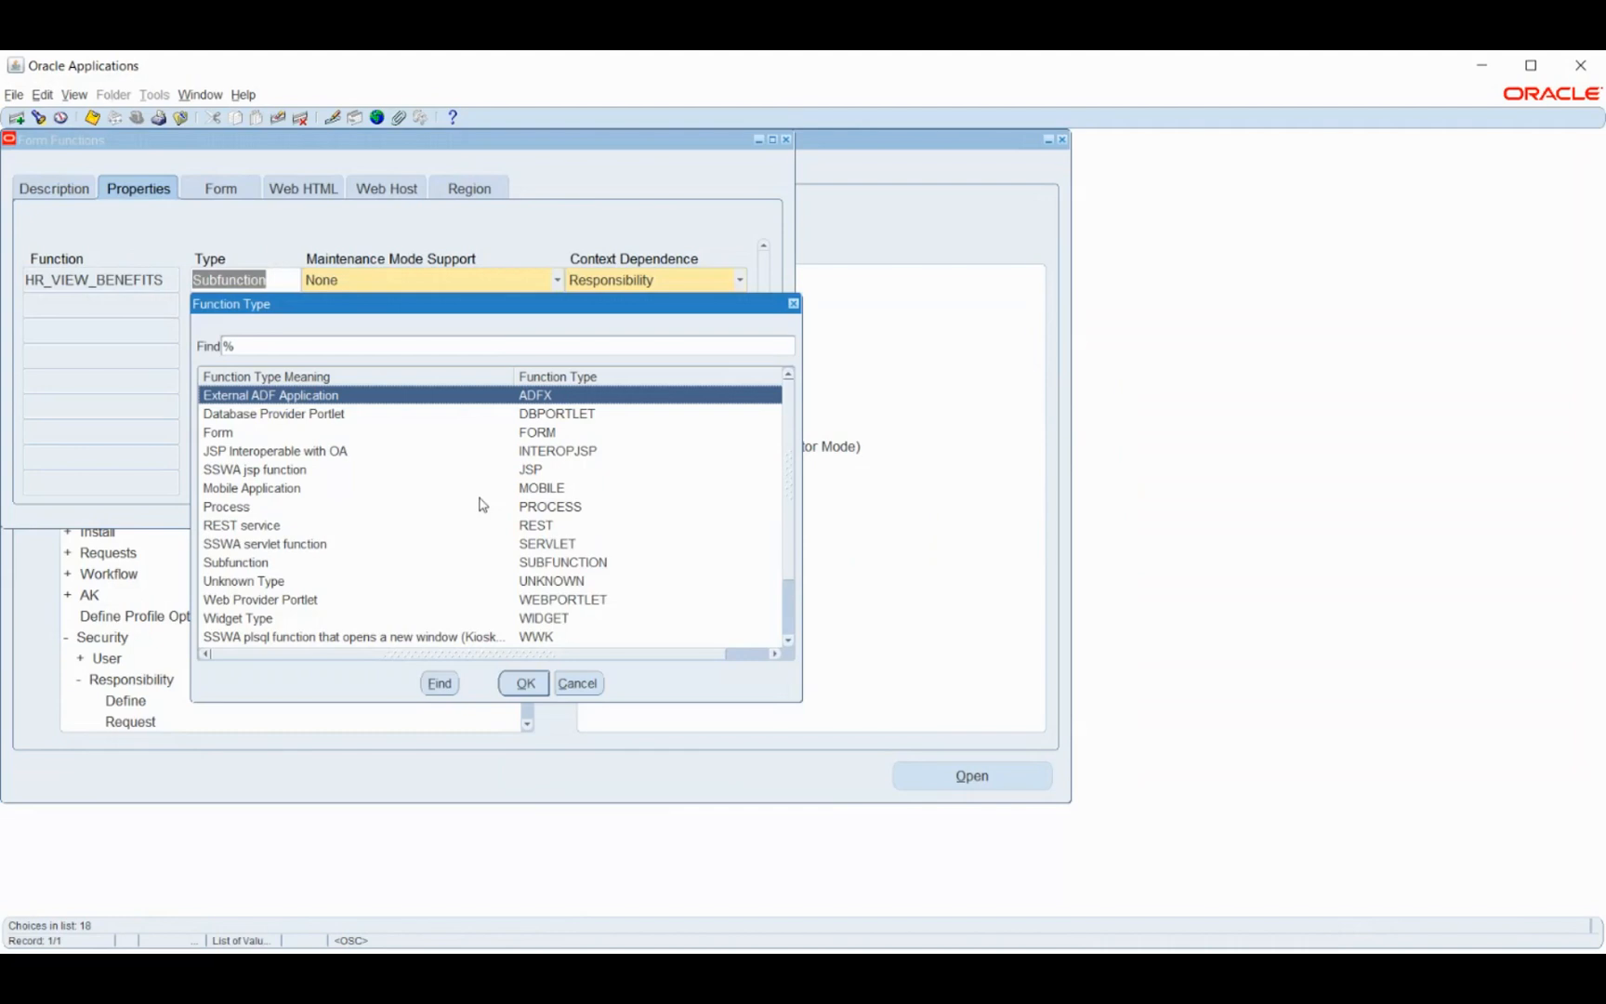
scroll(478, 497, "down", 2)
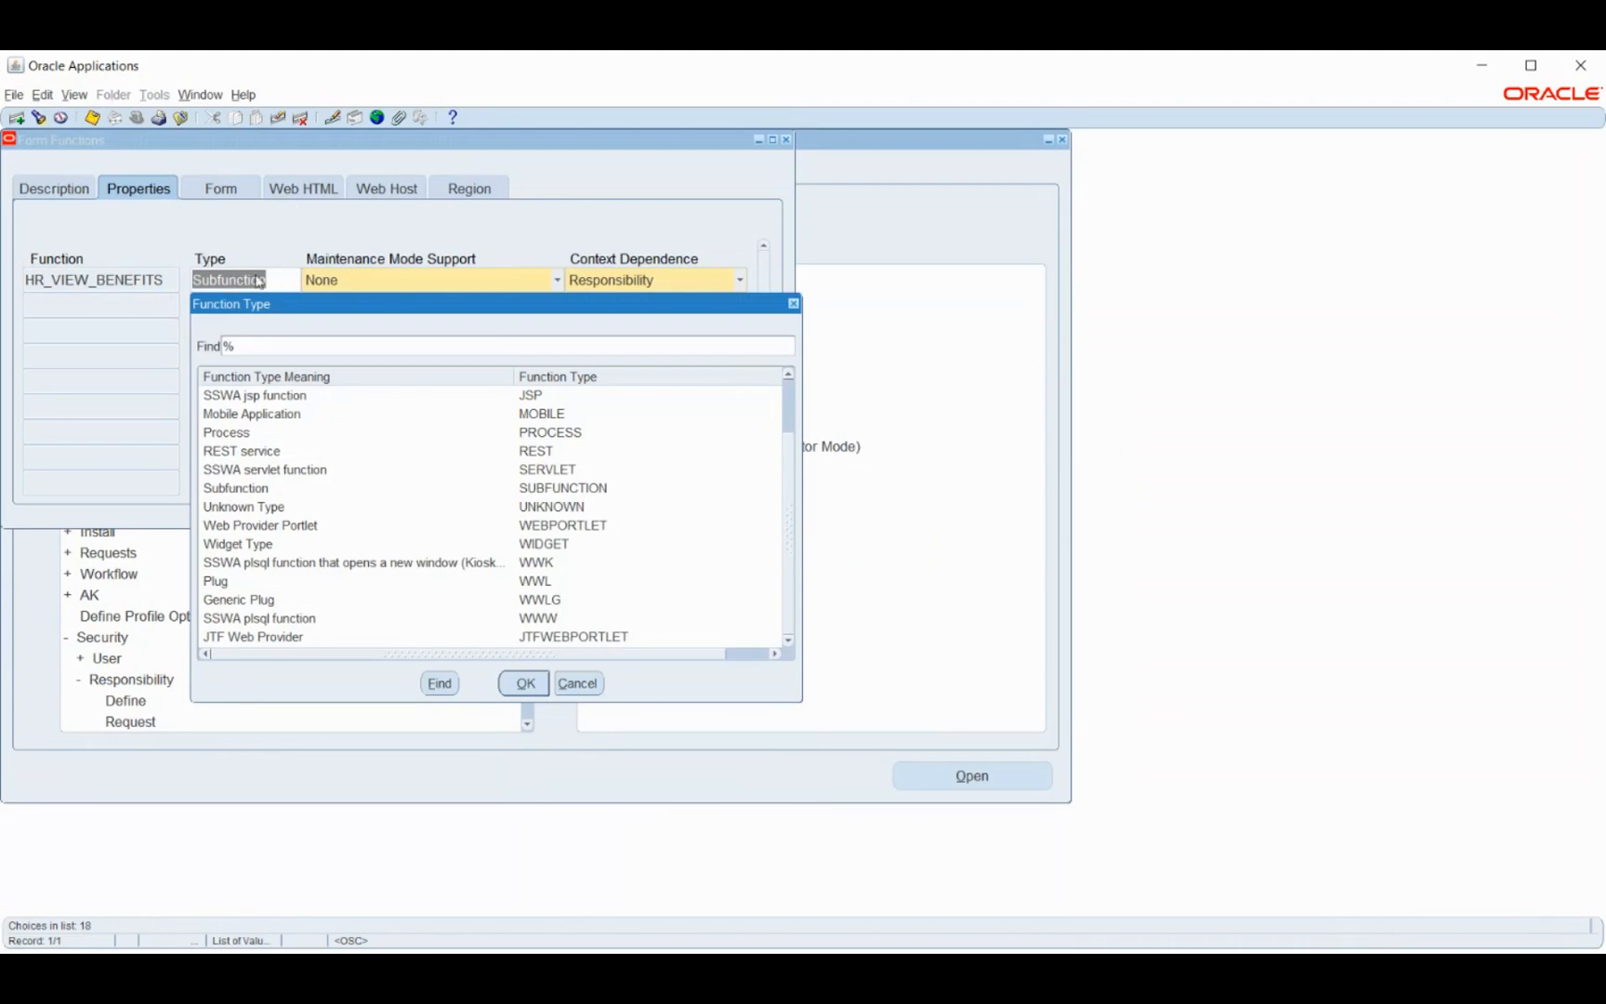
left_click(228, 585)
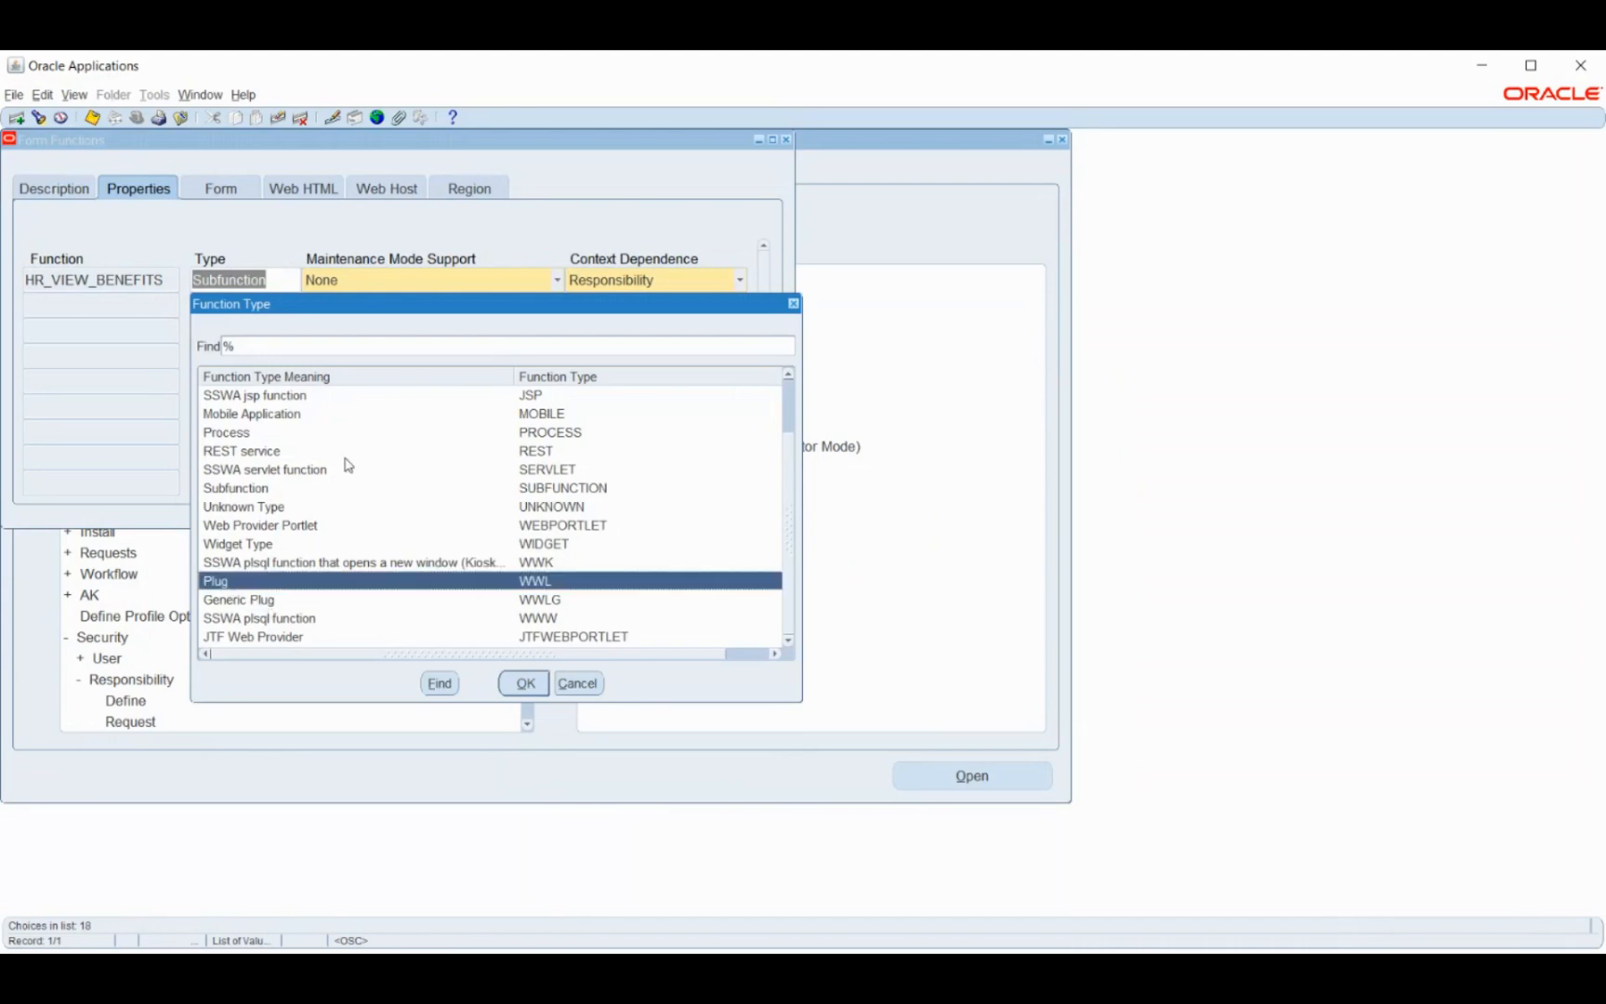
scroll(307, 483, "up", 1)
scroll(307, 484, "up", 1)
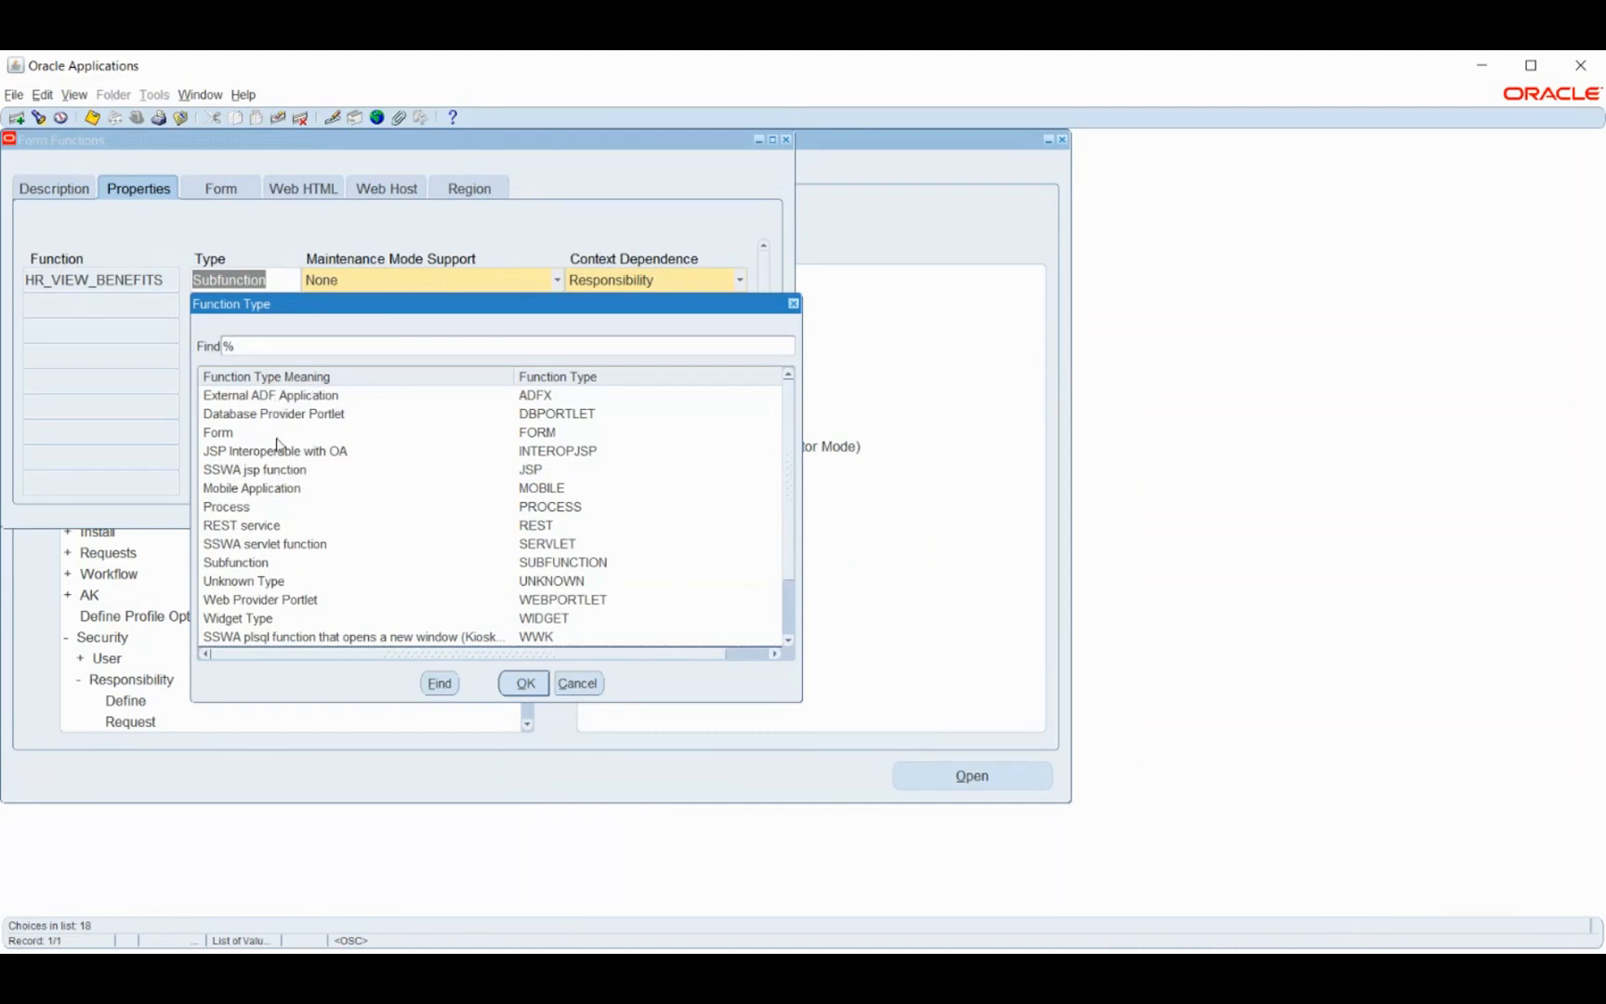
left_click(244, 397)
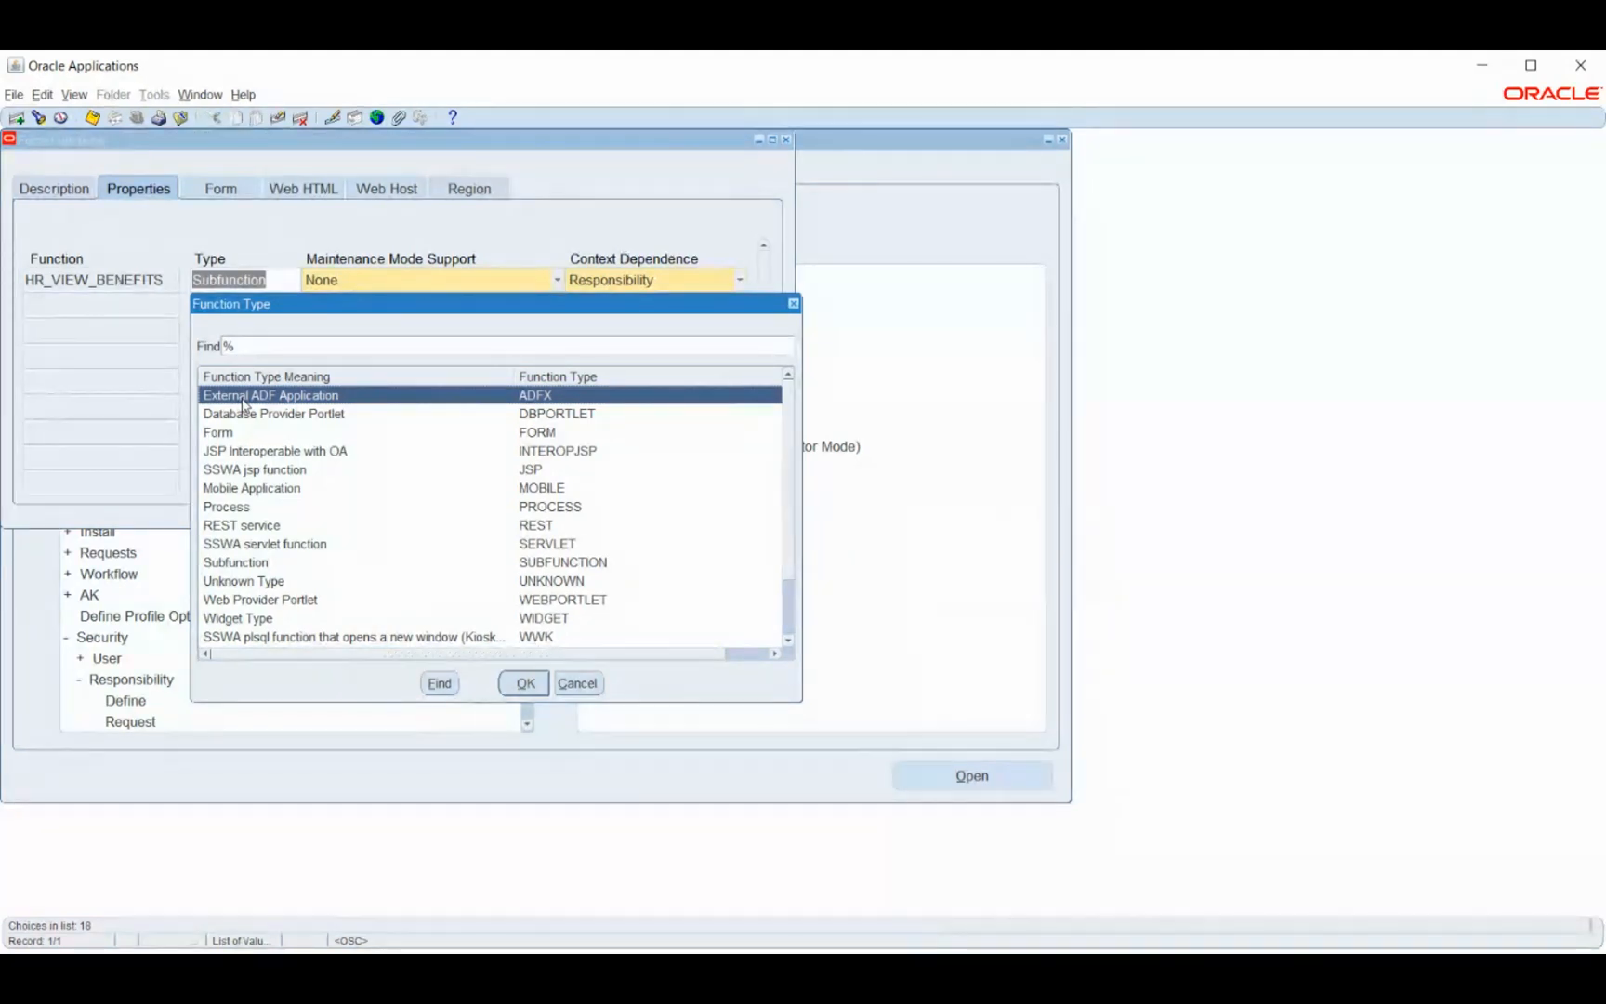
left_click(577, 684)
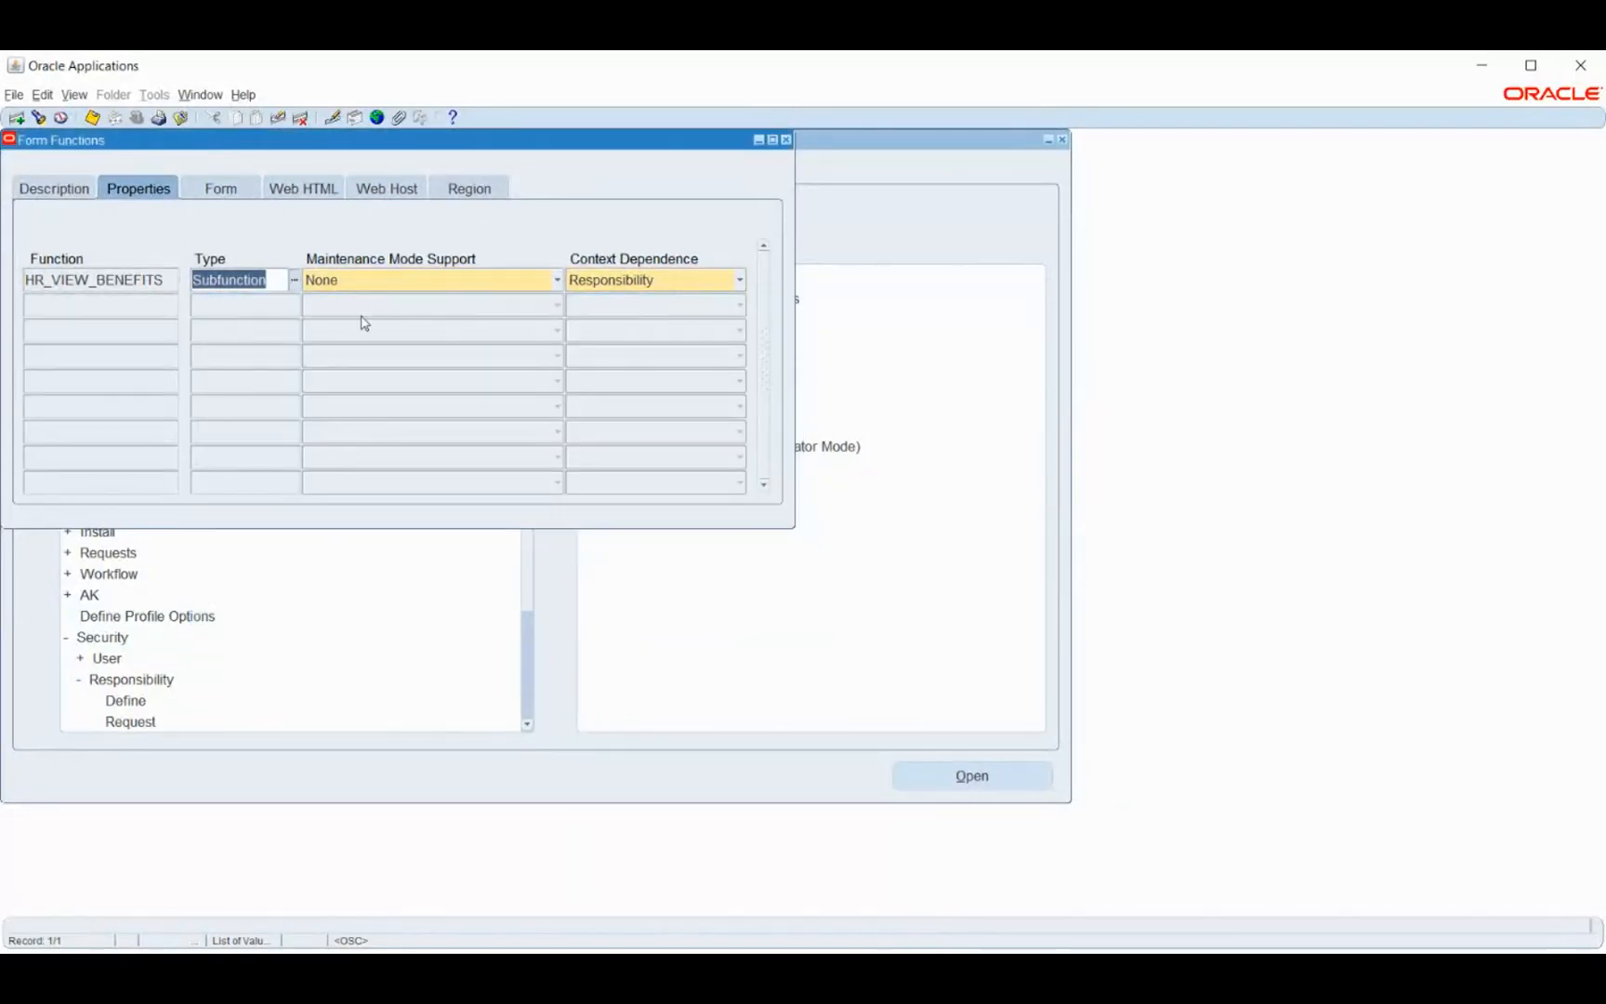
- Keep HR_VIEW_BENEFITS at None maintenance mode and Responsibility context, then show its form settings
left_click(372, 284)
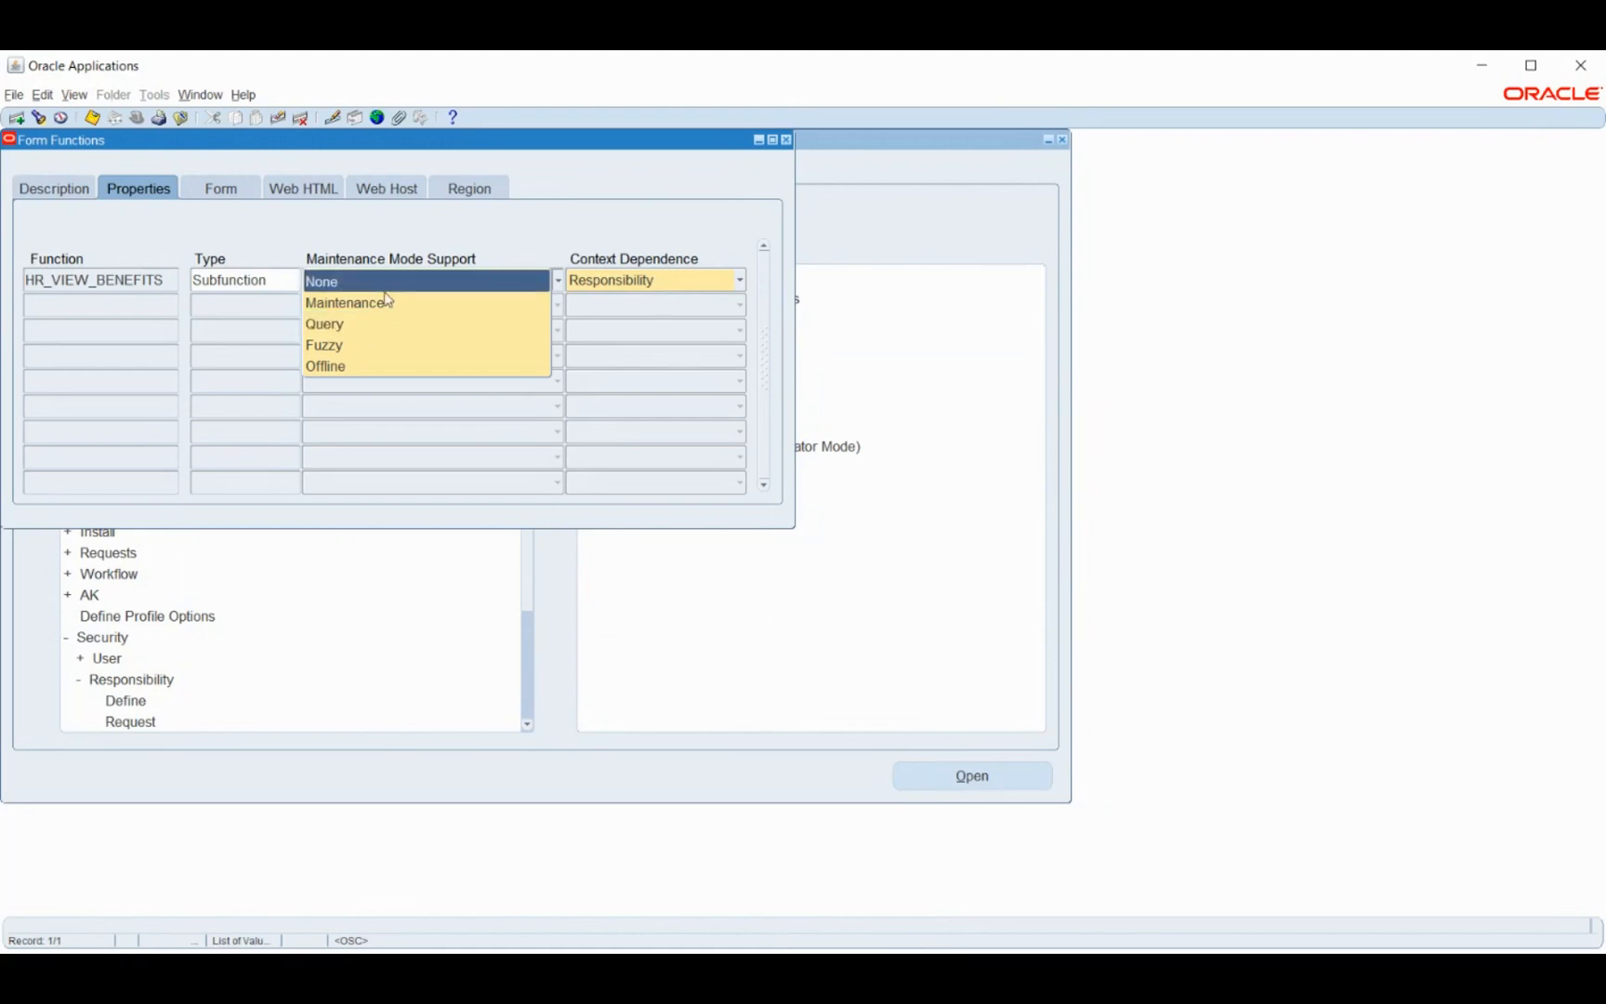
left_click(443, 237)
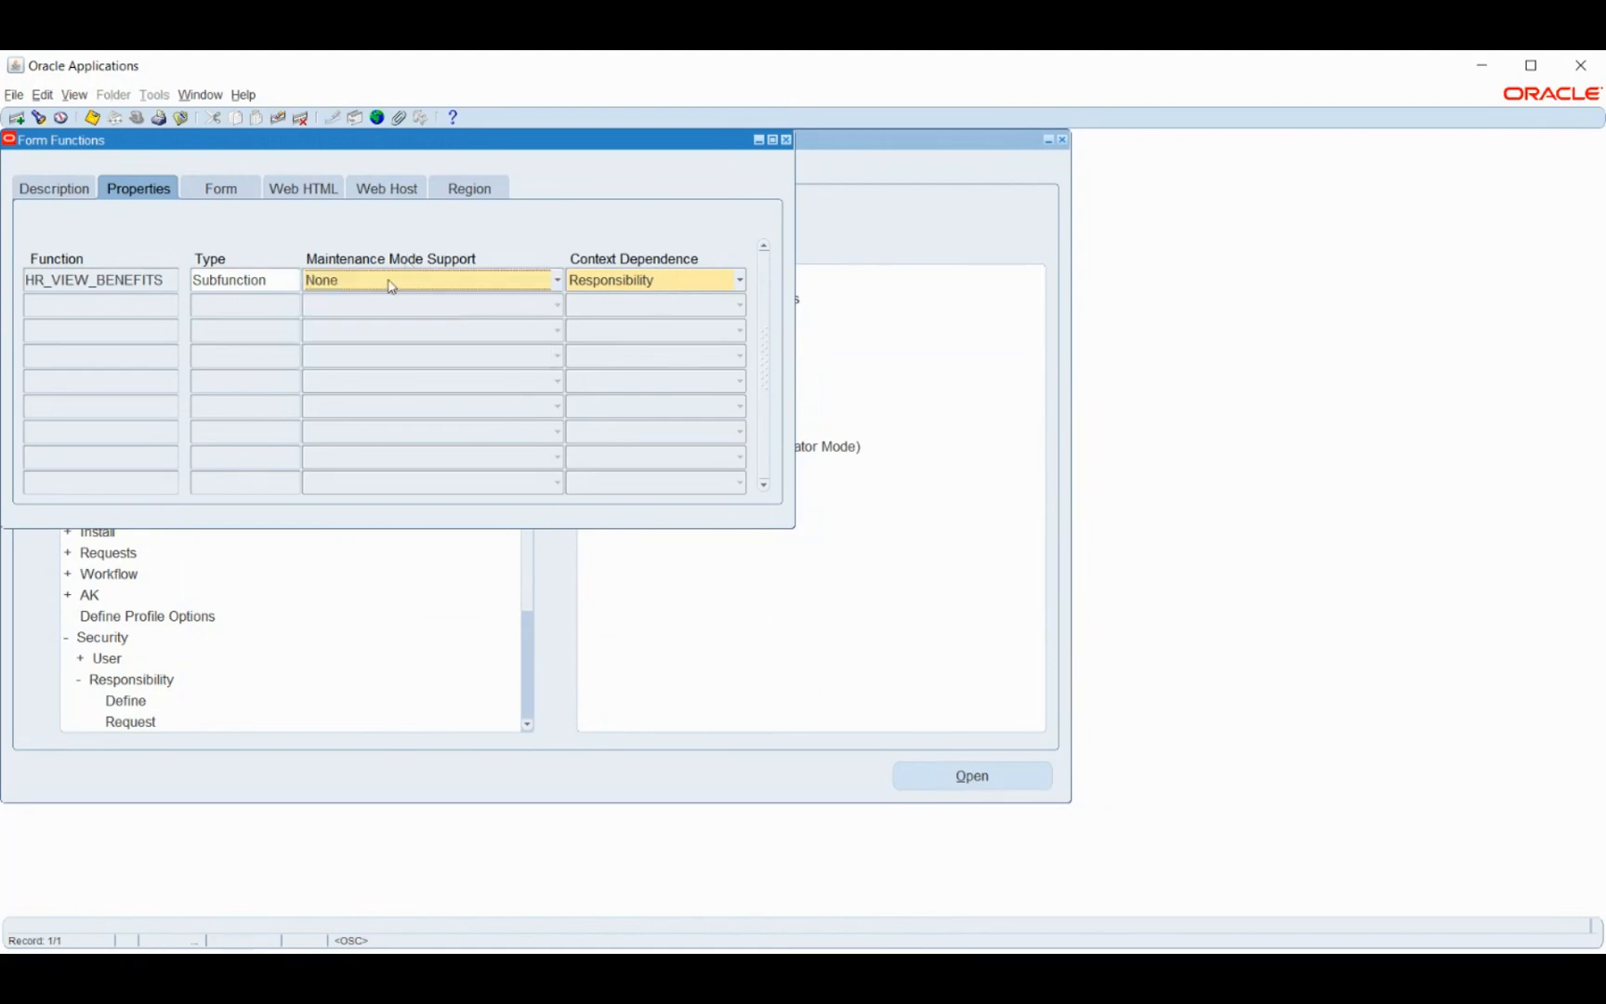
left_click(607, 283)
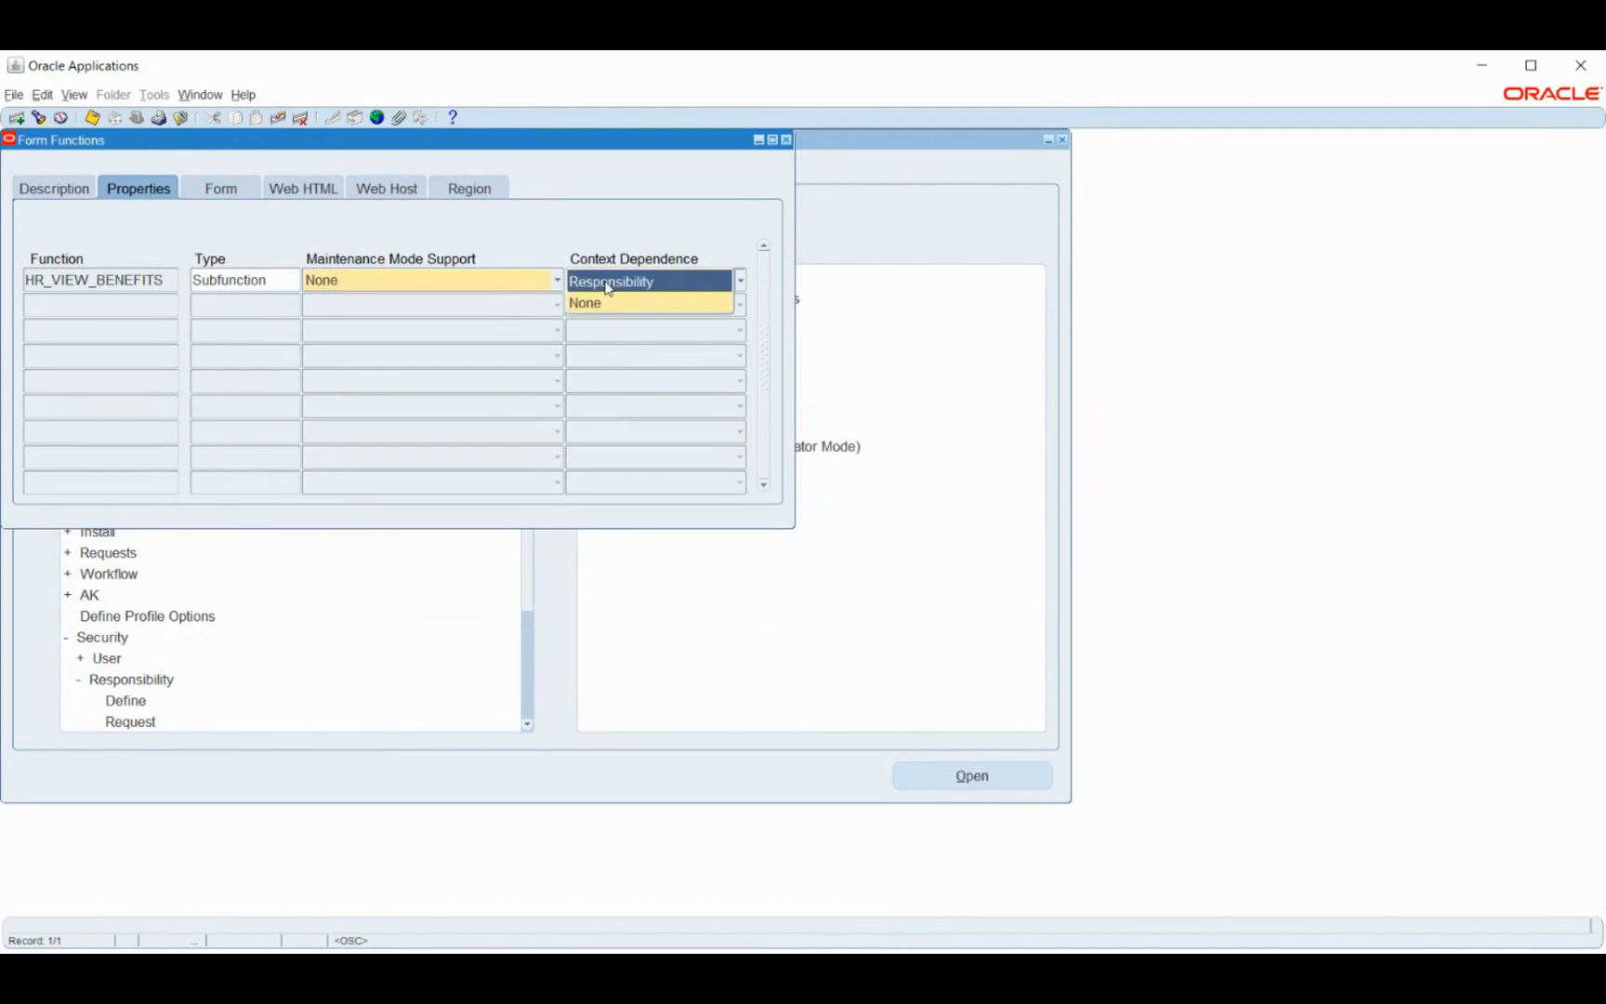
left_click(530, 253)
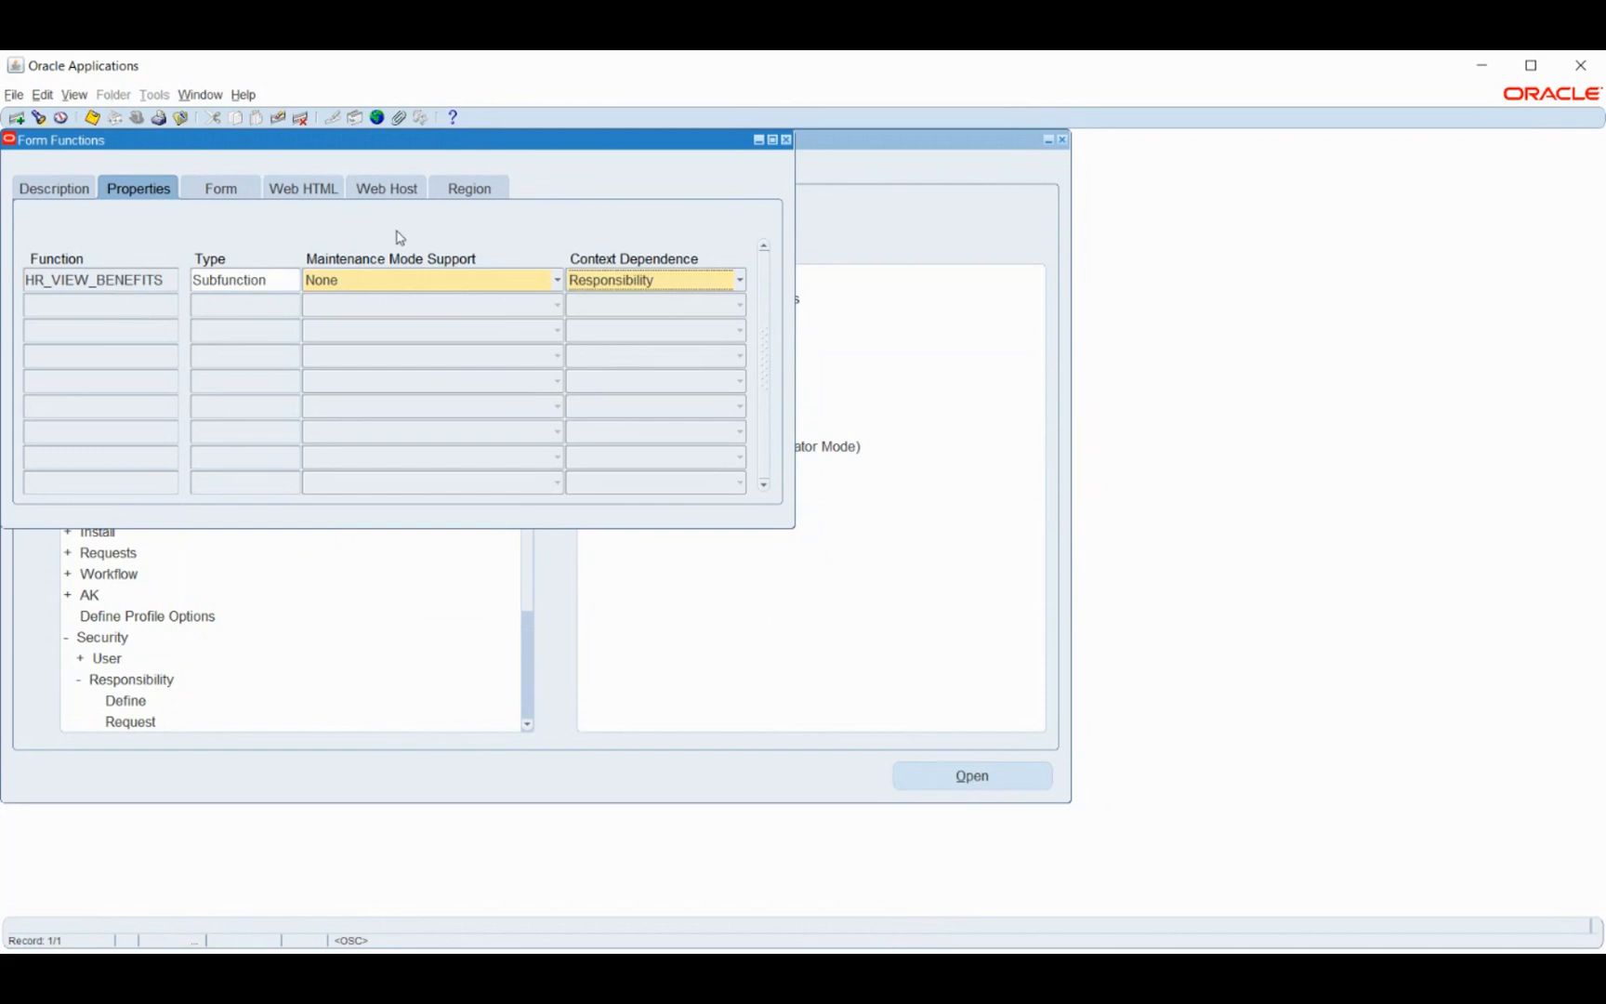
left_click(223, 187)
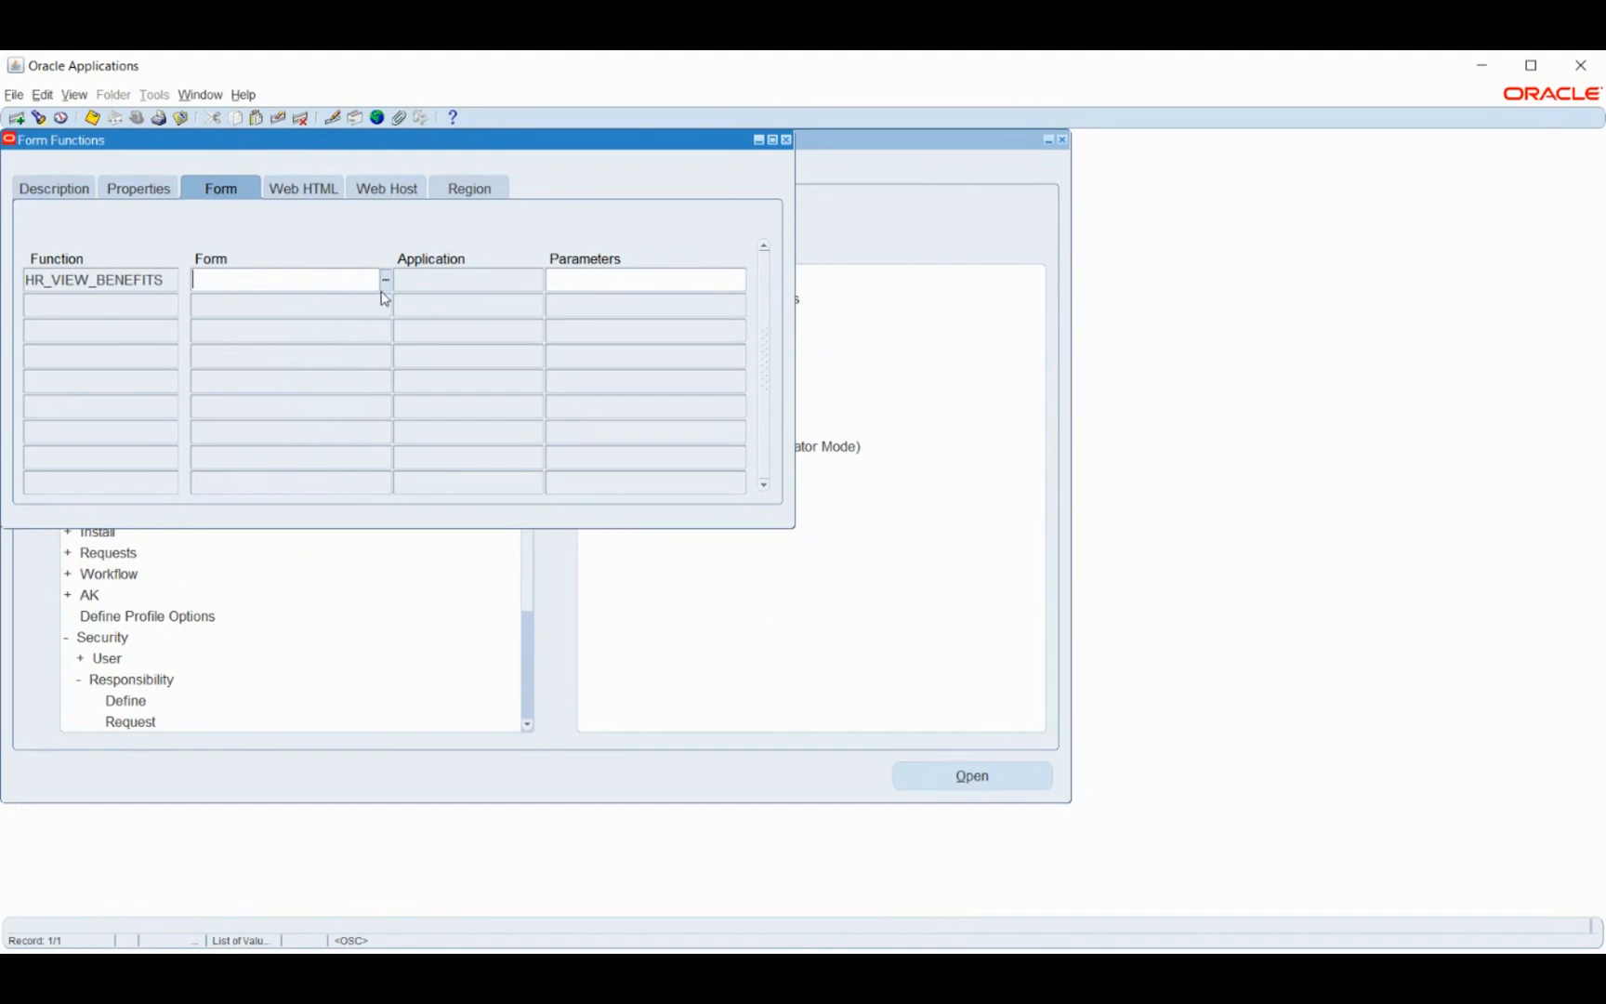
- Browse the HR_VIEW_BENEFITS Description, Form, Web HTML, Web Host and Properties tabs
left_click(50, 279)
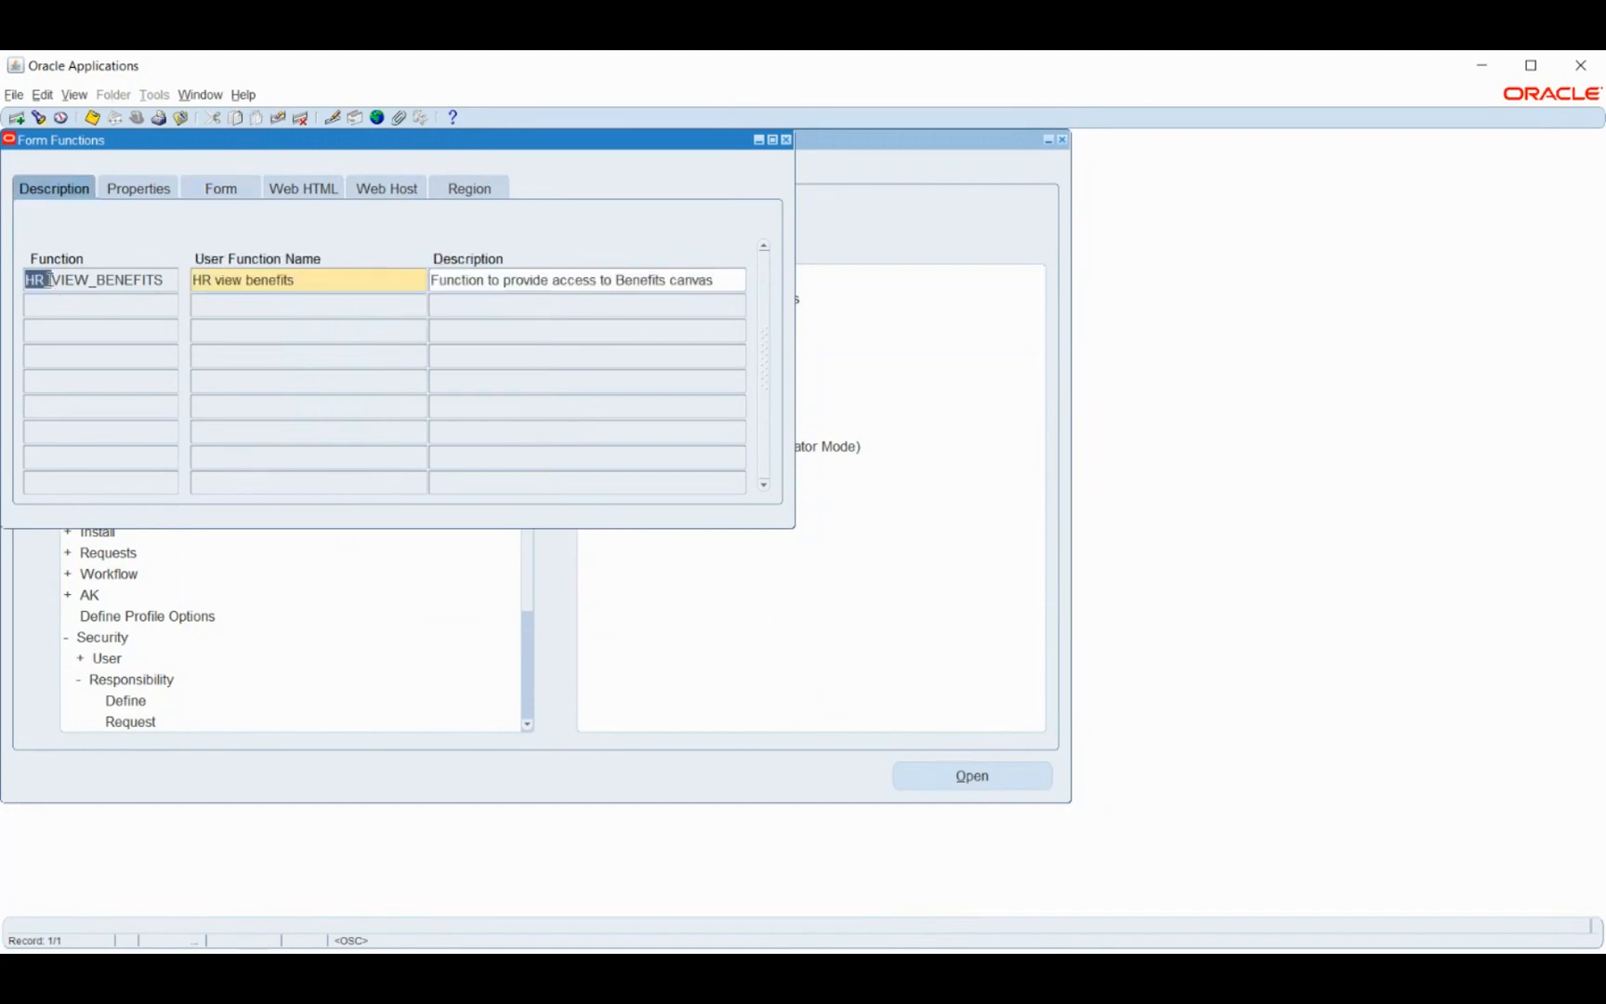
left_click(220, 190)
left_click(305, 186)
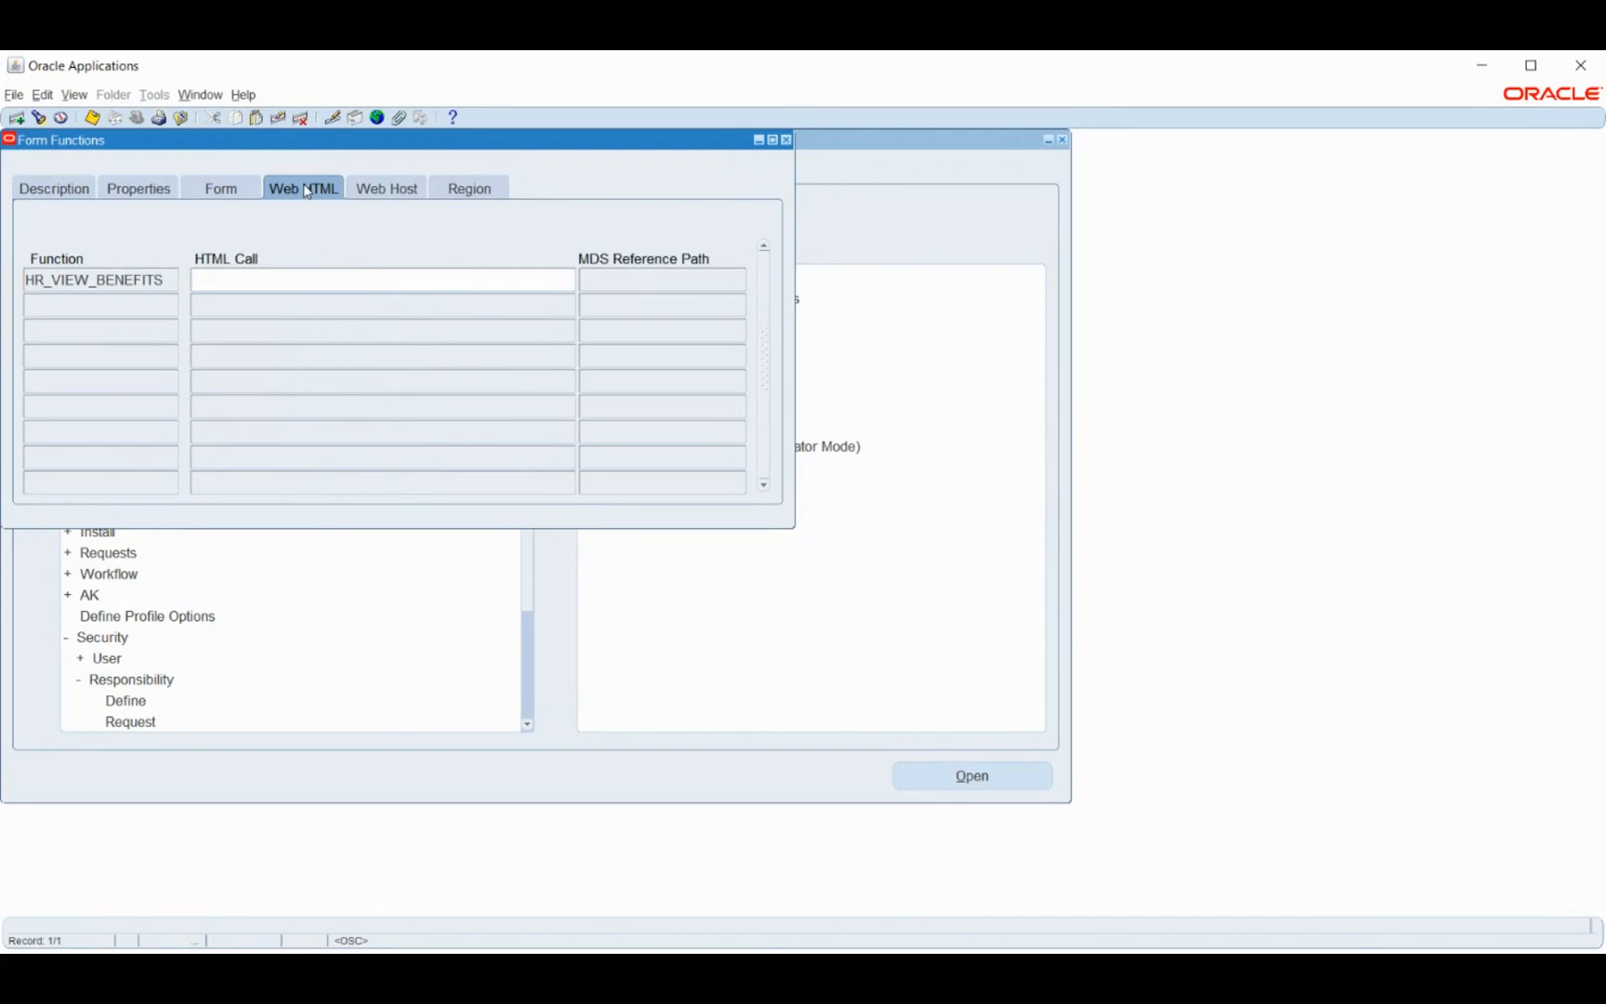
left_click(222, 190)
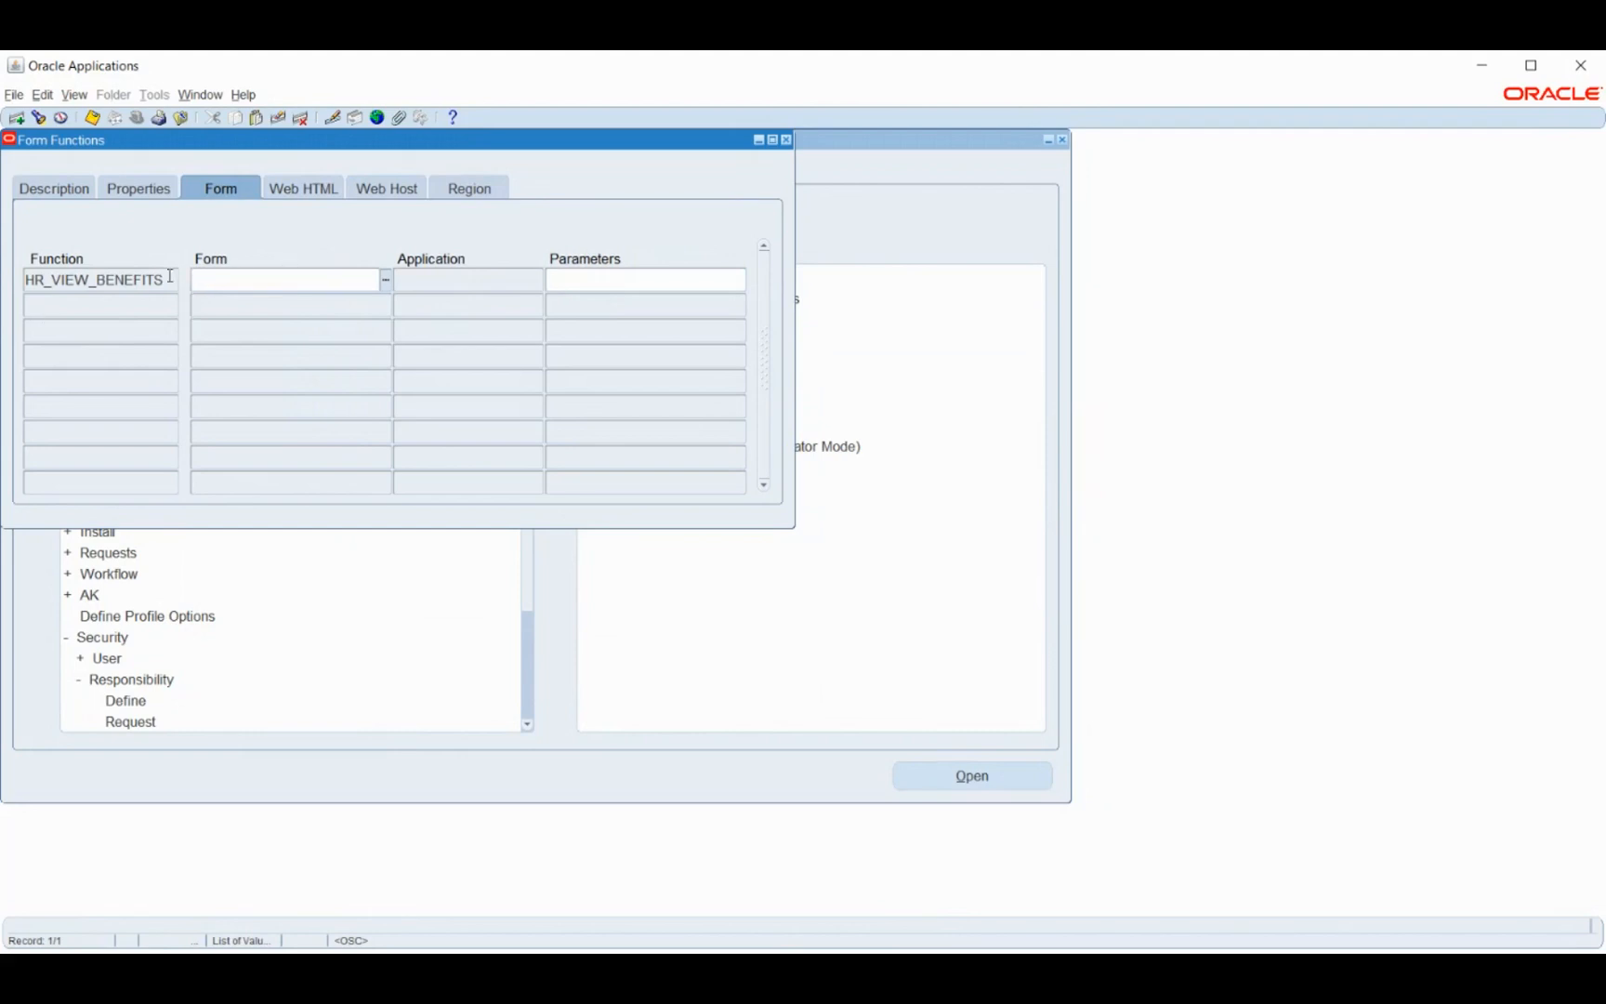
left_click(290, 195)
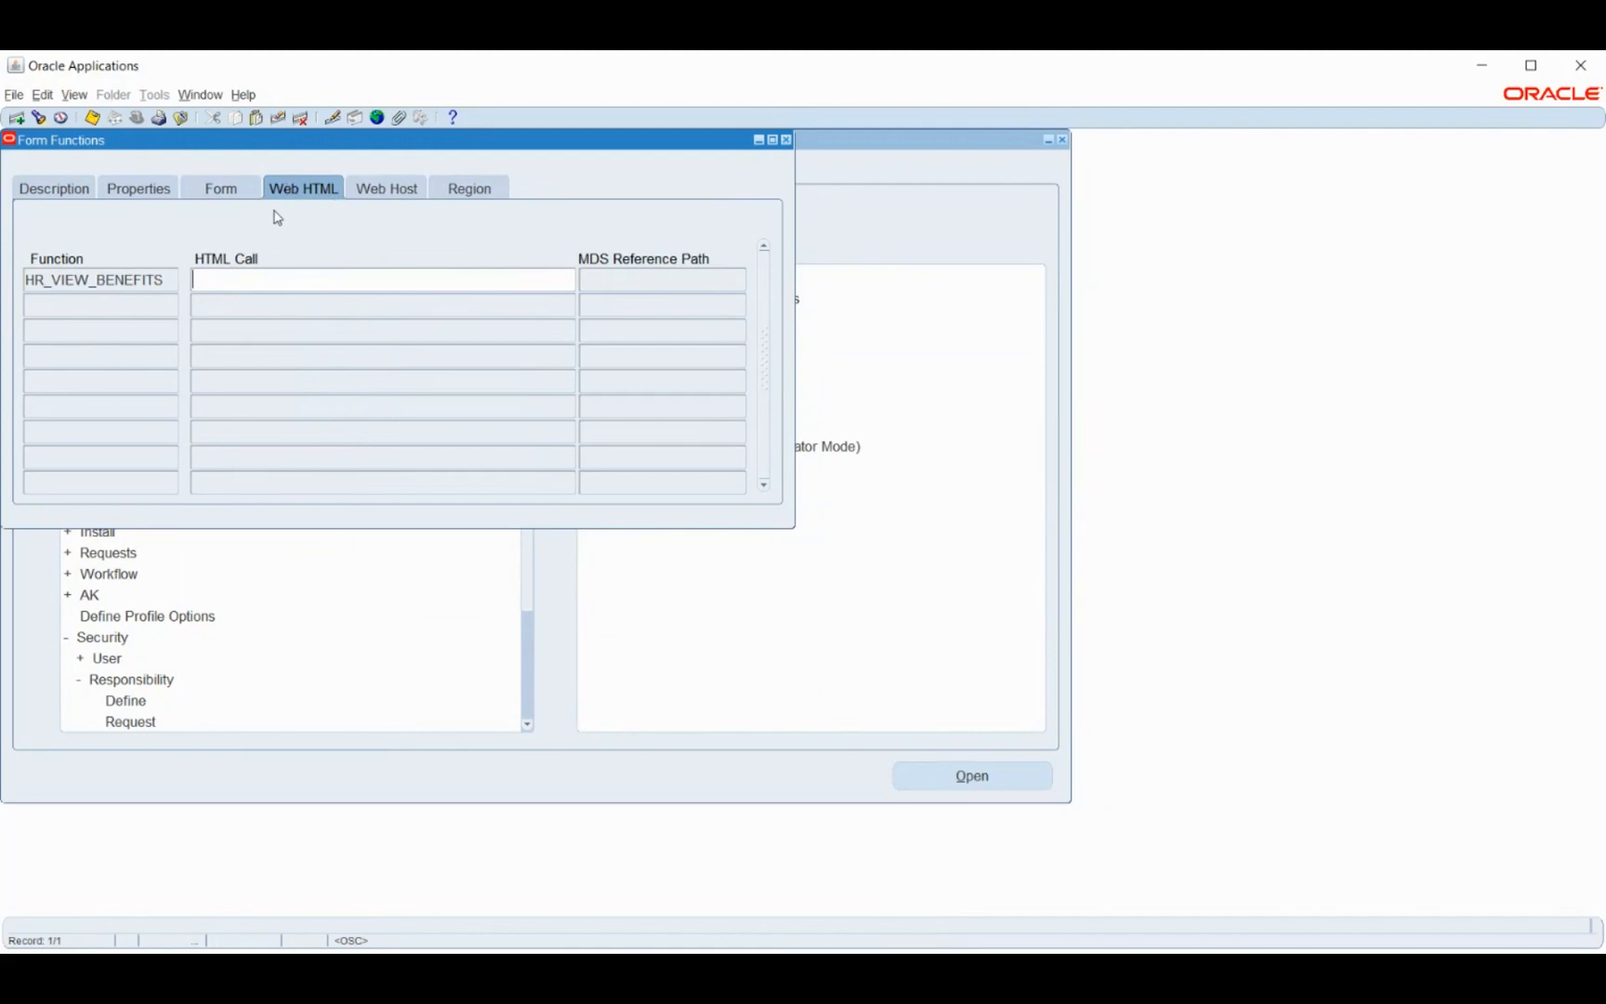
left_click(381, 191)
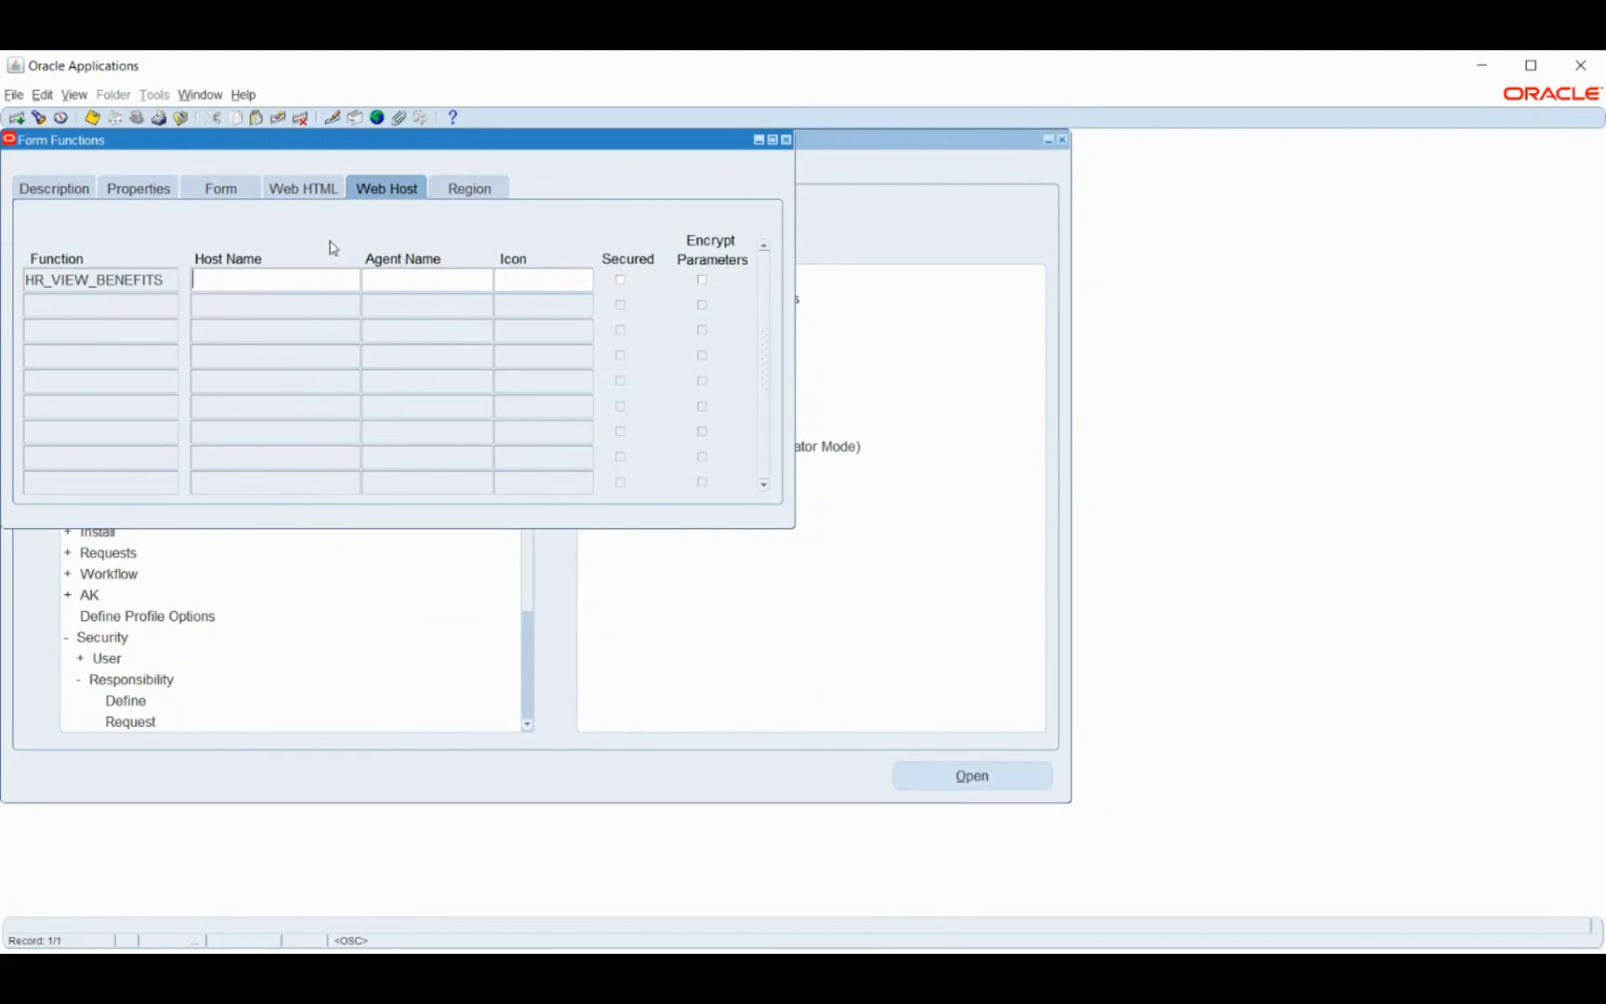
left_click(228, 194)
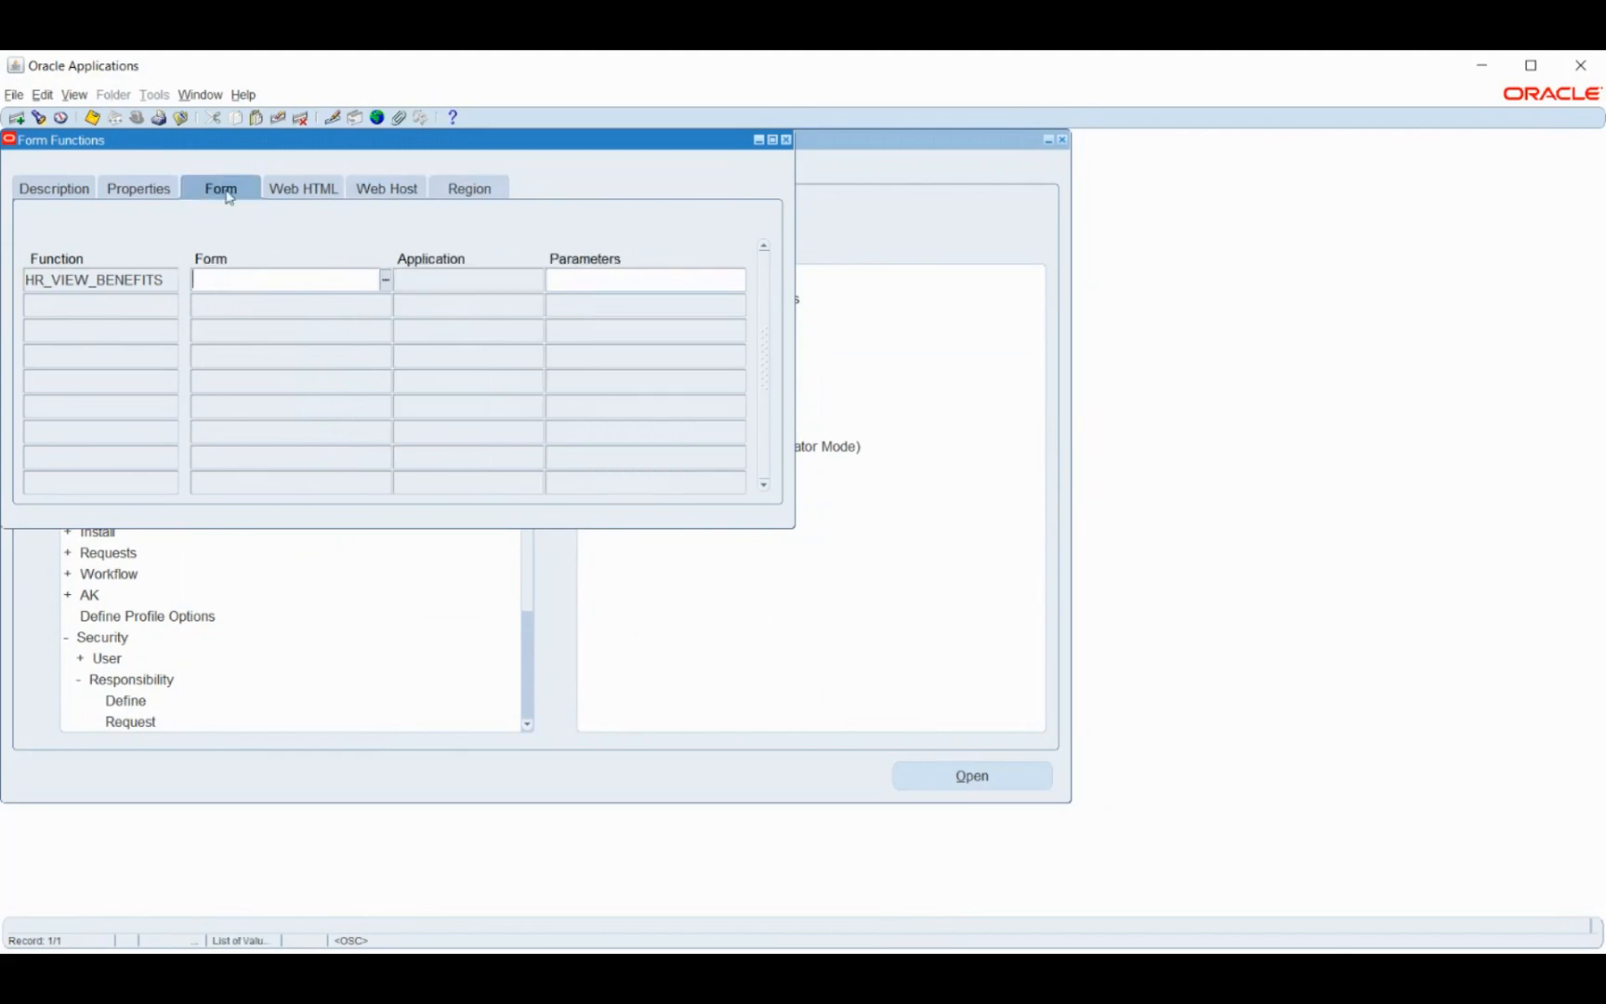
left_click(139, 199)
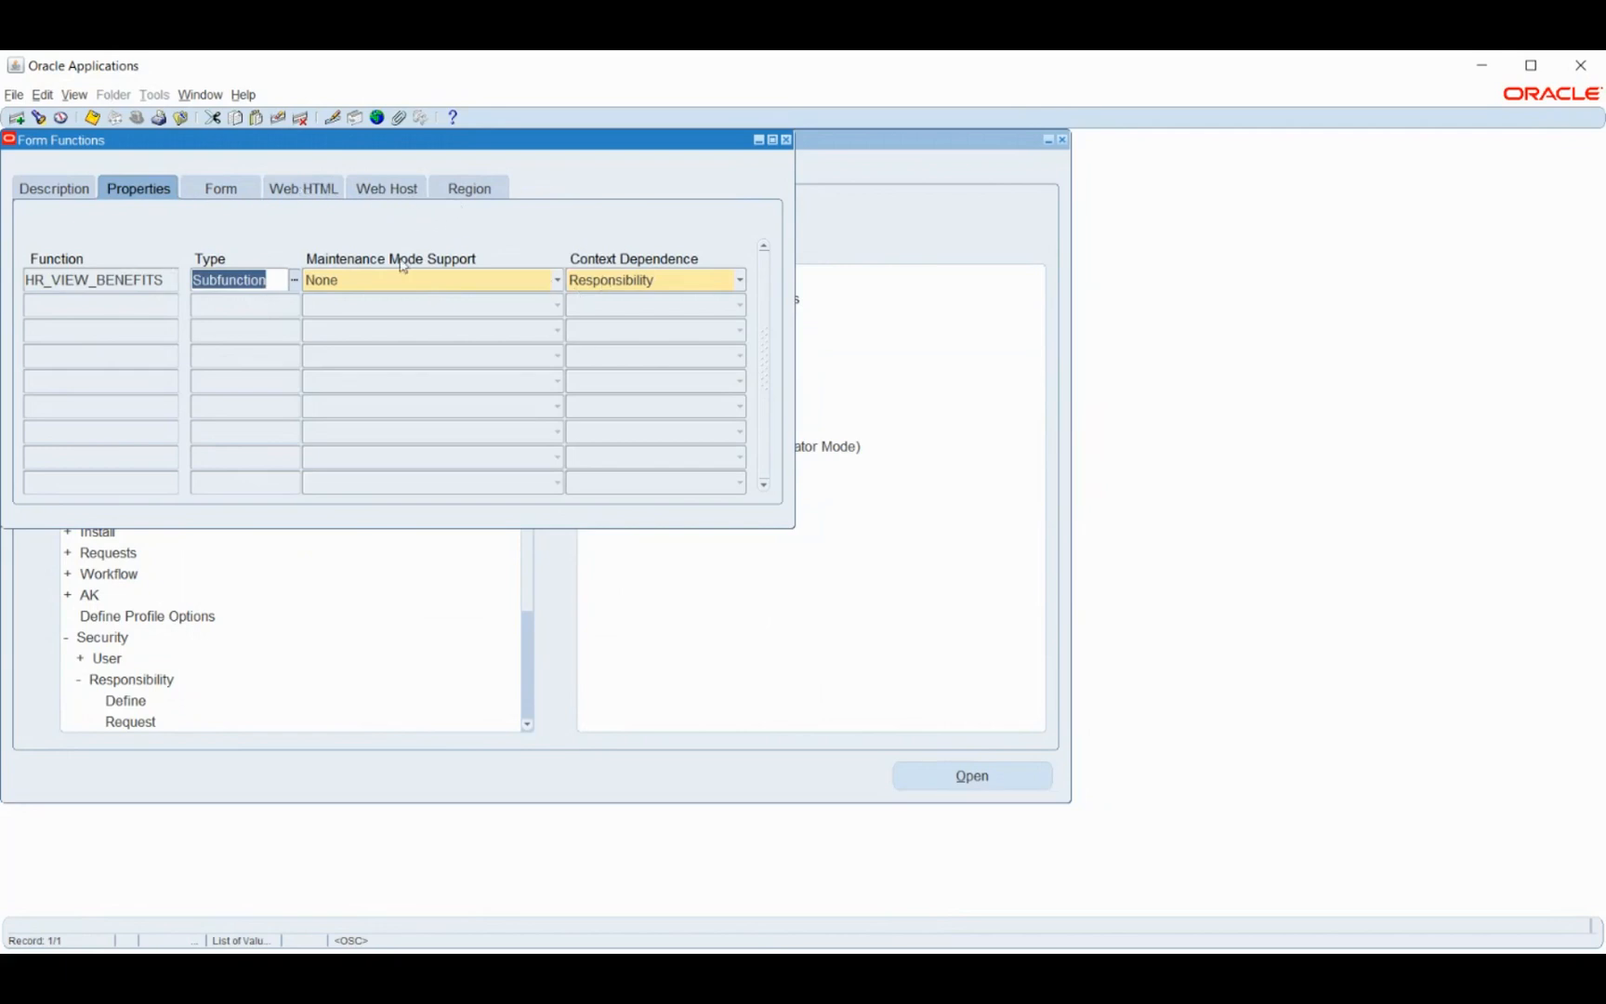
- Recheck the Form, Web HTML, Web Host, Region and Description tabs, then close Form Functions
left_click(230, 197)
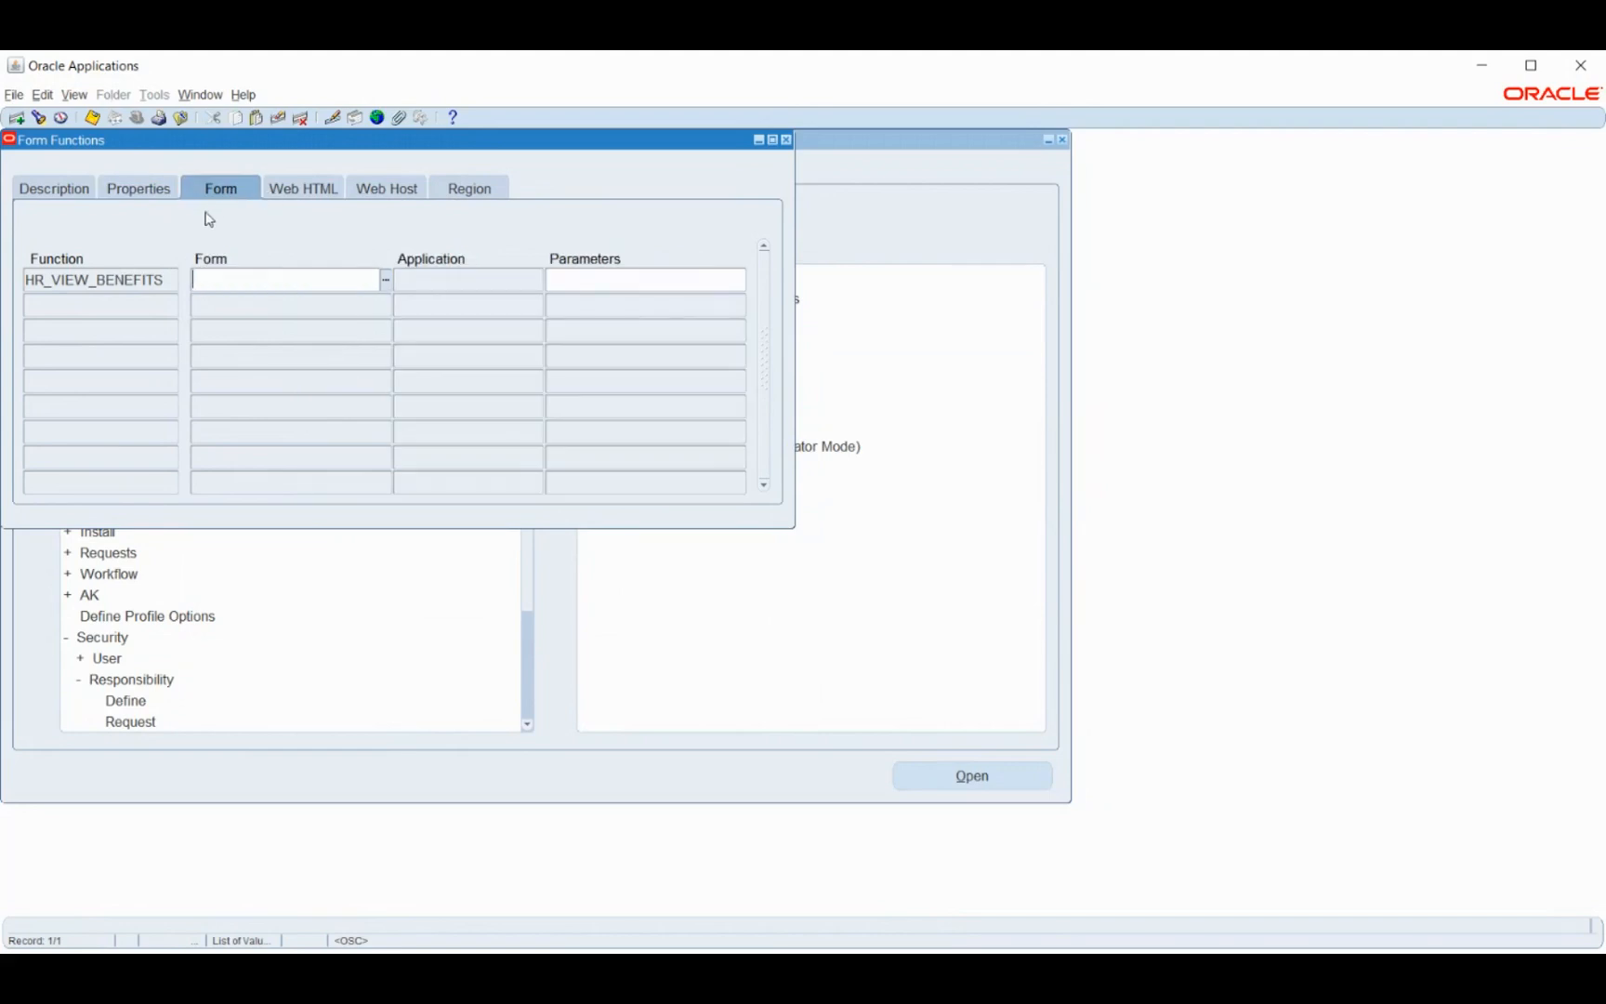
left_click(308, 190)
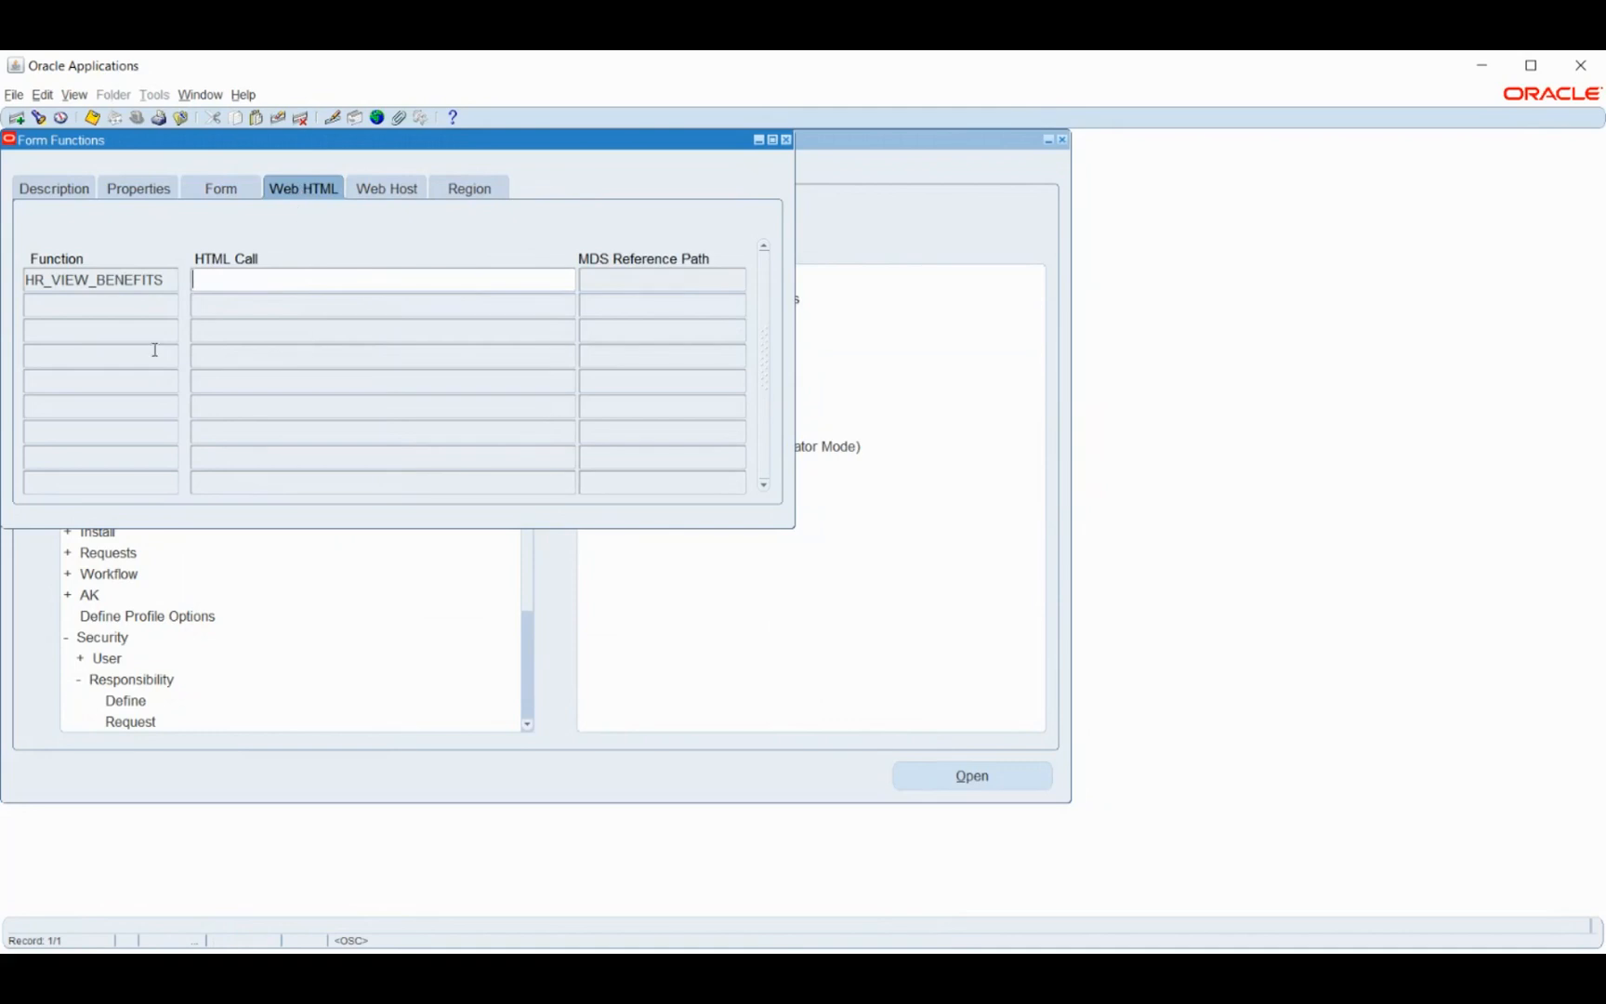
left_click(386, 186)
left_click(455, 195)
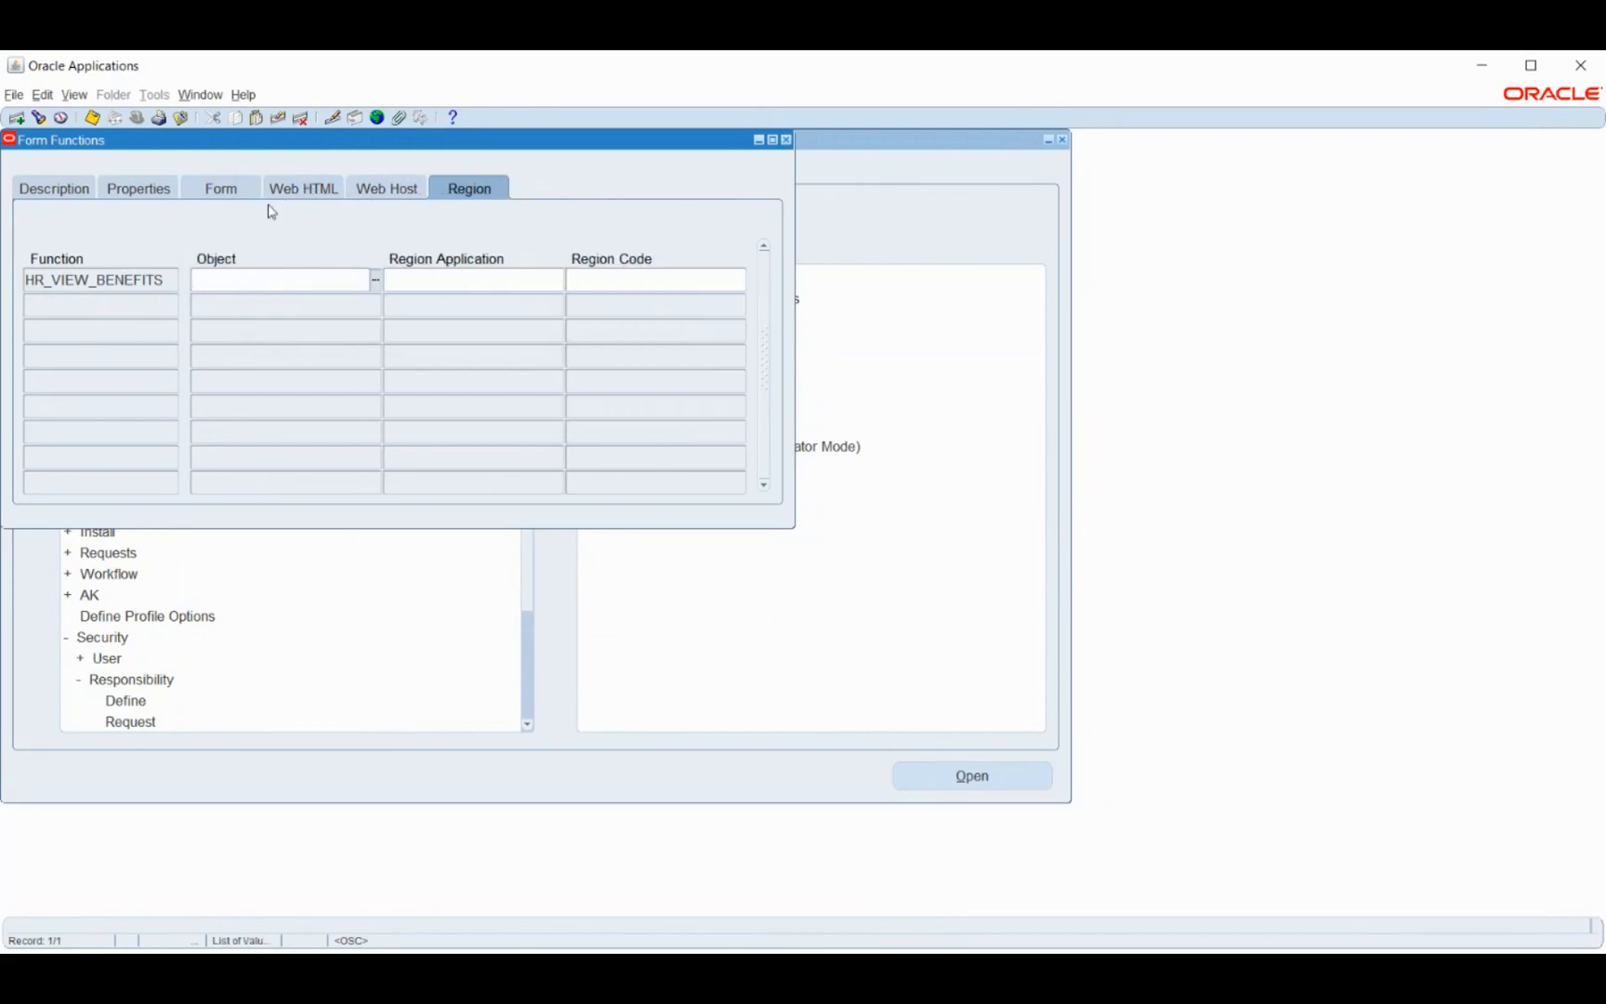
left_click(136, 187)
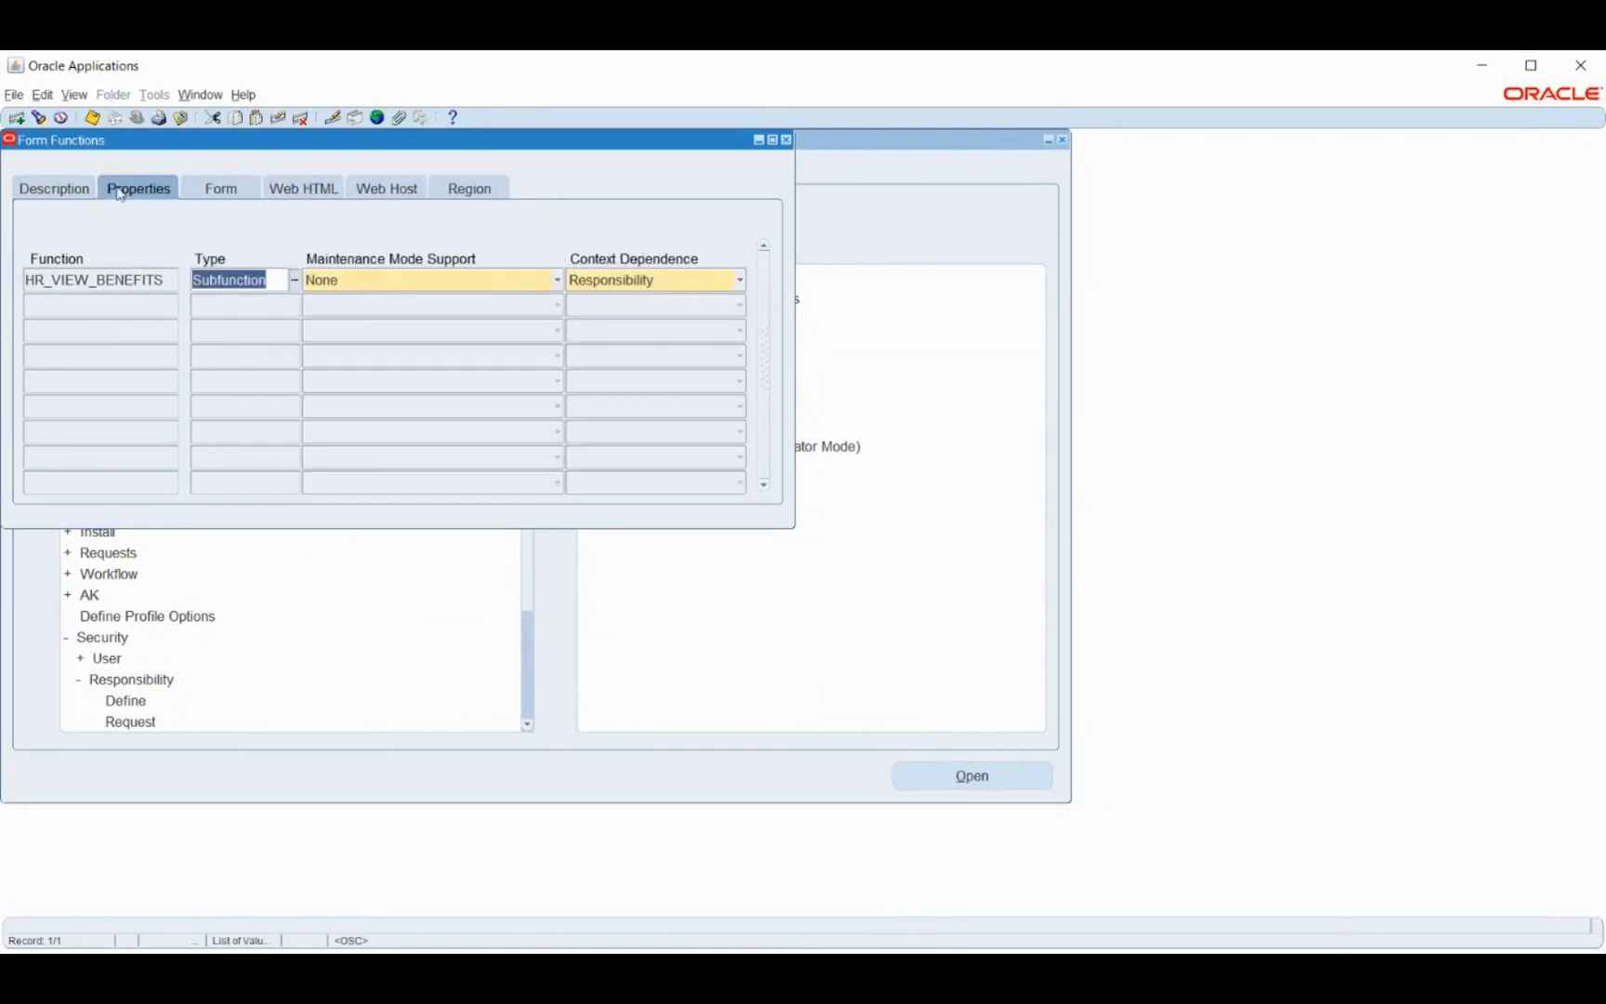
left_click(48, 187)
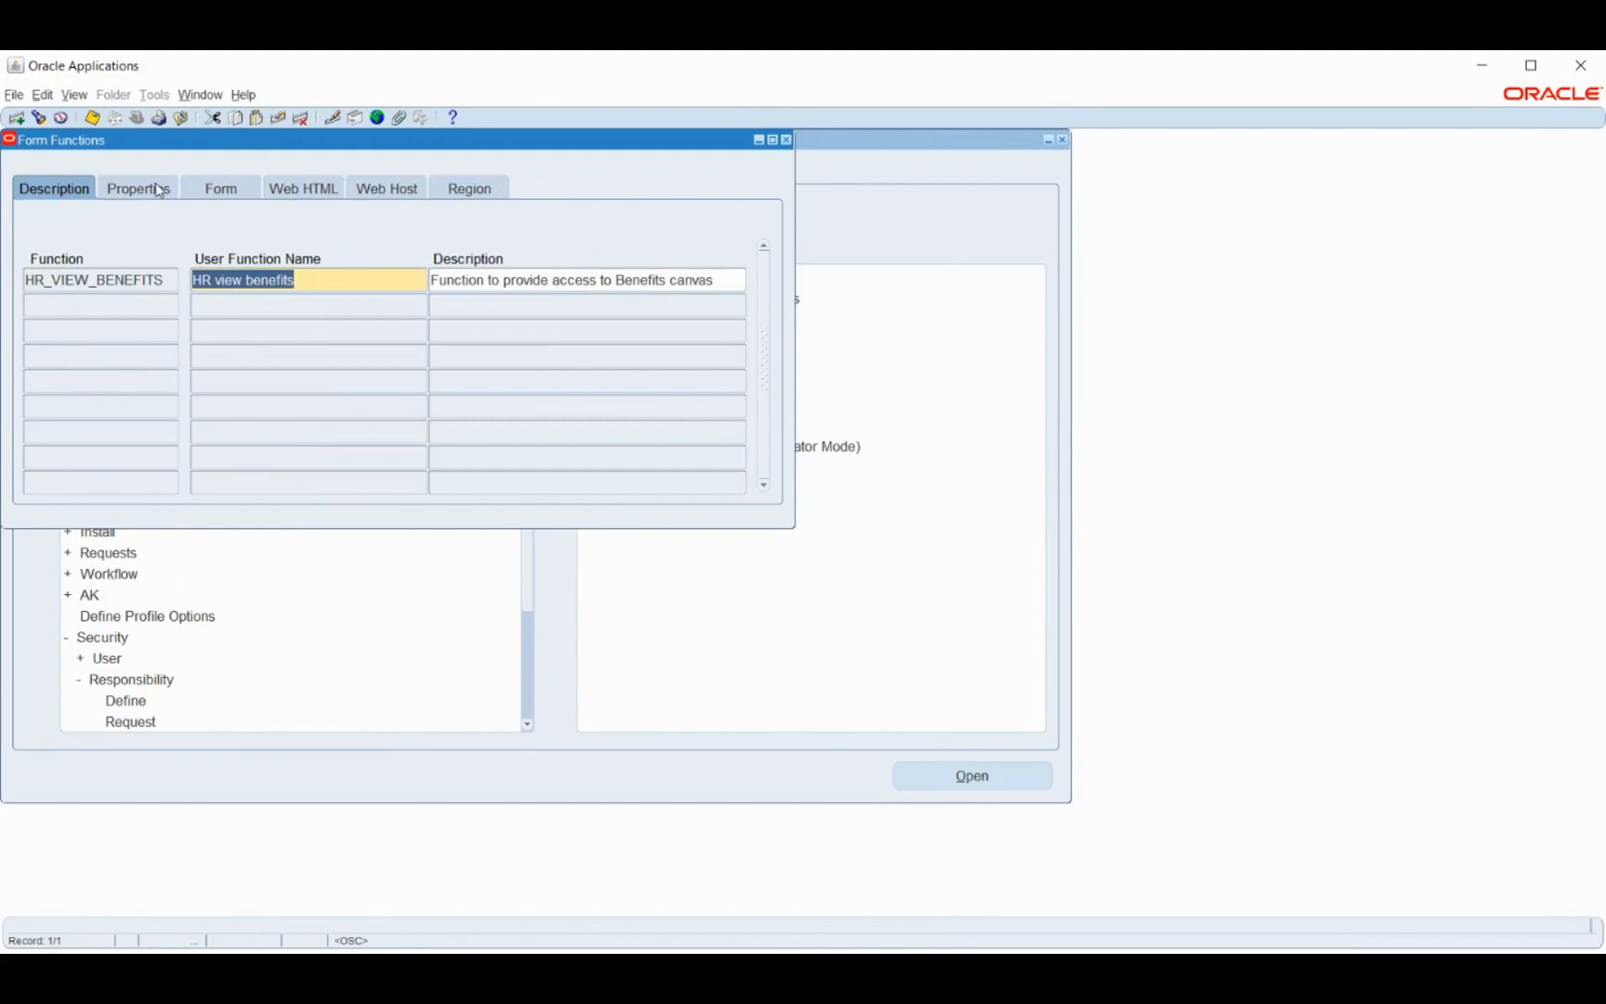
left_click(56, 192)
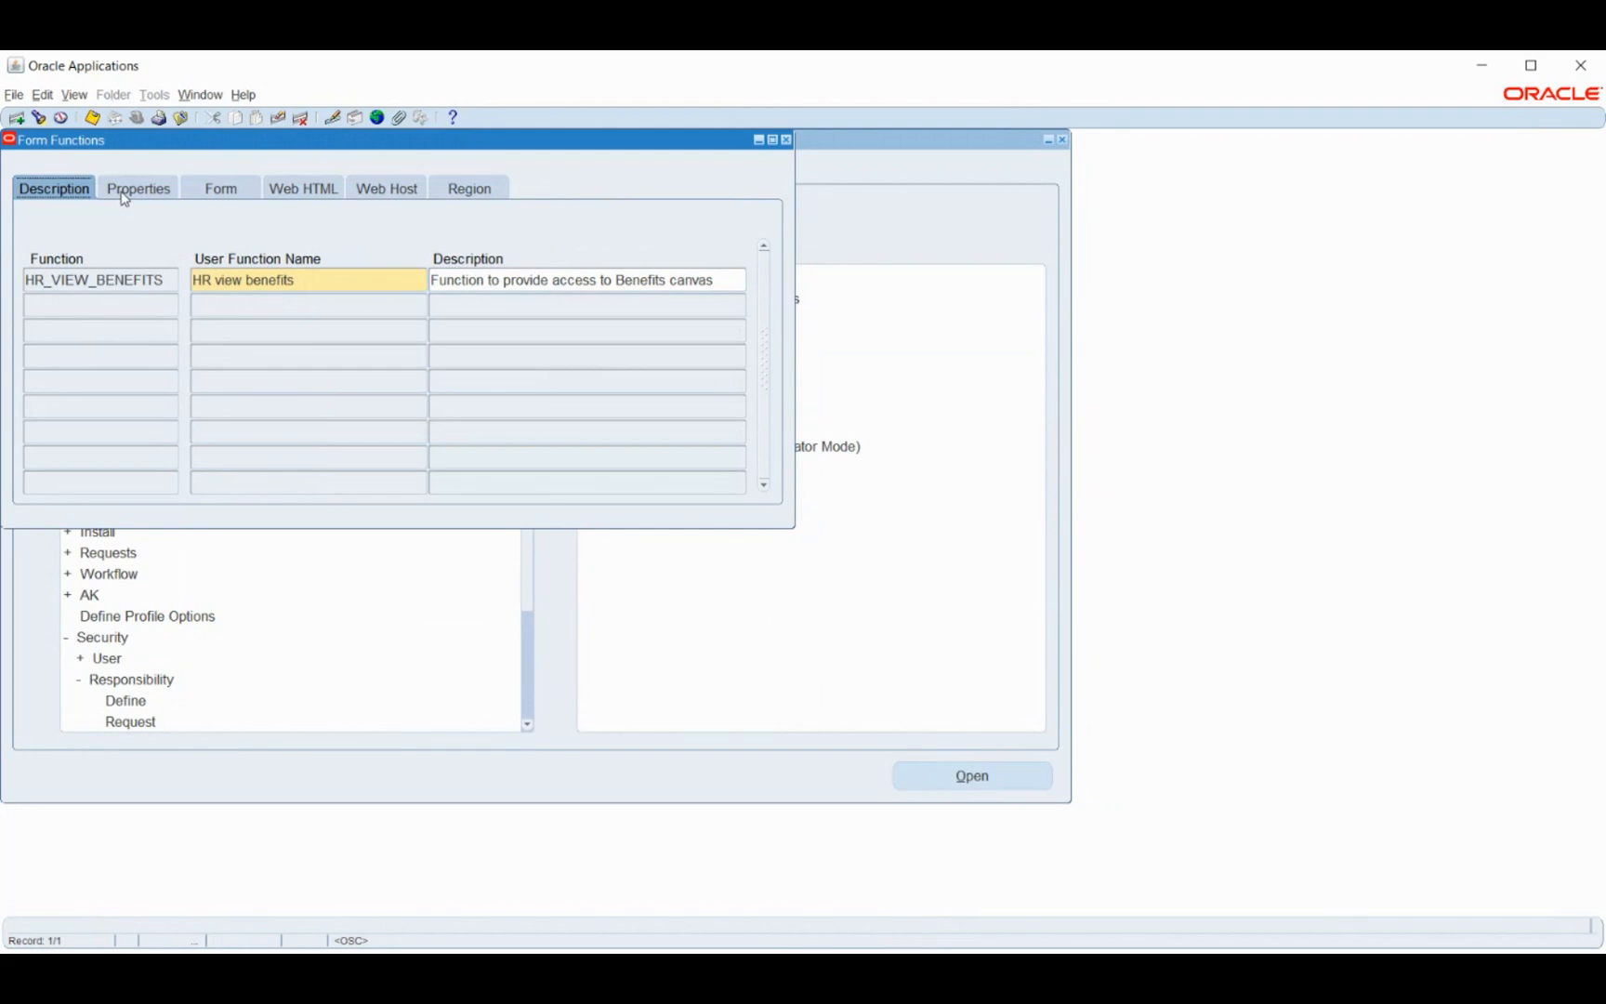
left_click(788, 141)
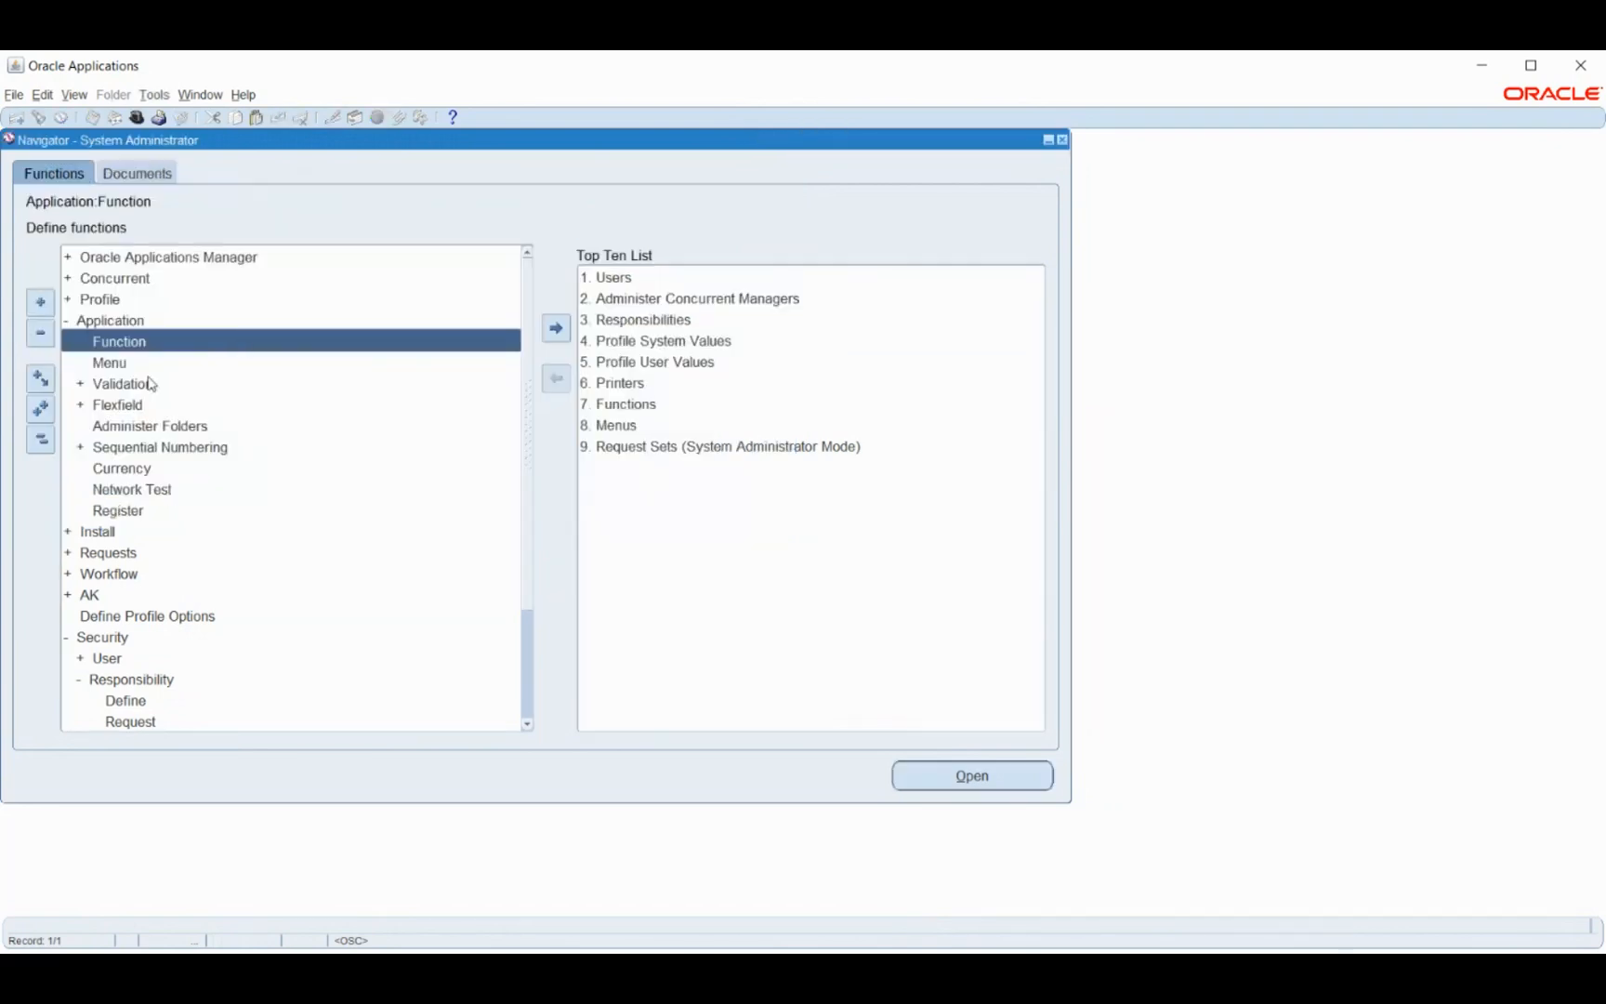
- In Menus, query User Menu Name US%HR% and step to PER_US_HRMS_FAST (US HRMS FASTPATH)
left_click(111, 368)
double_click(112, 369)
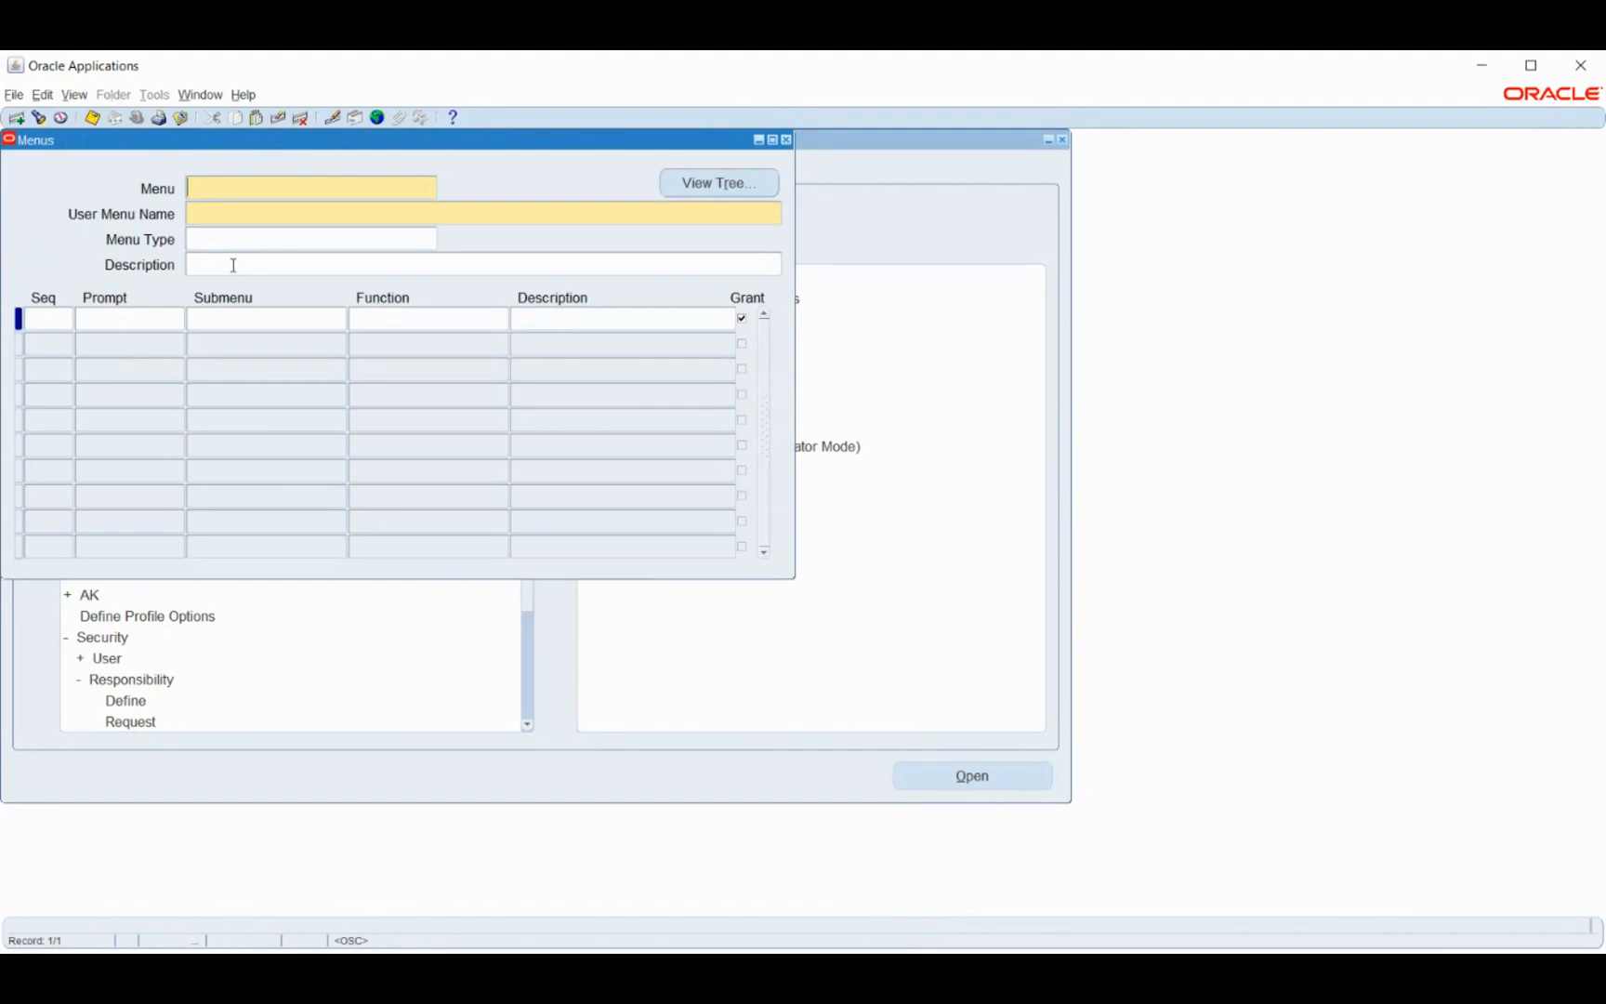
key("F11")
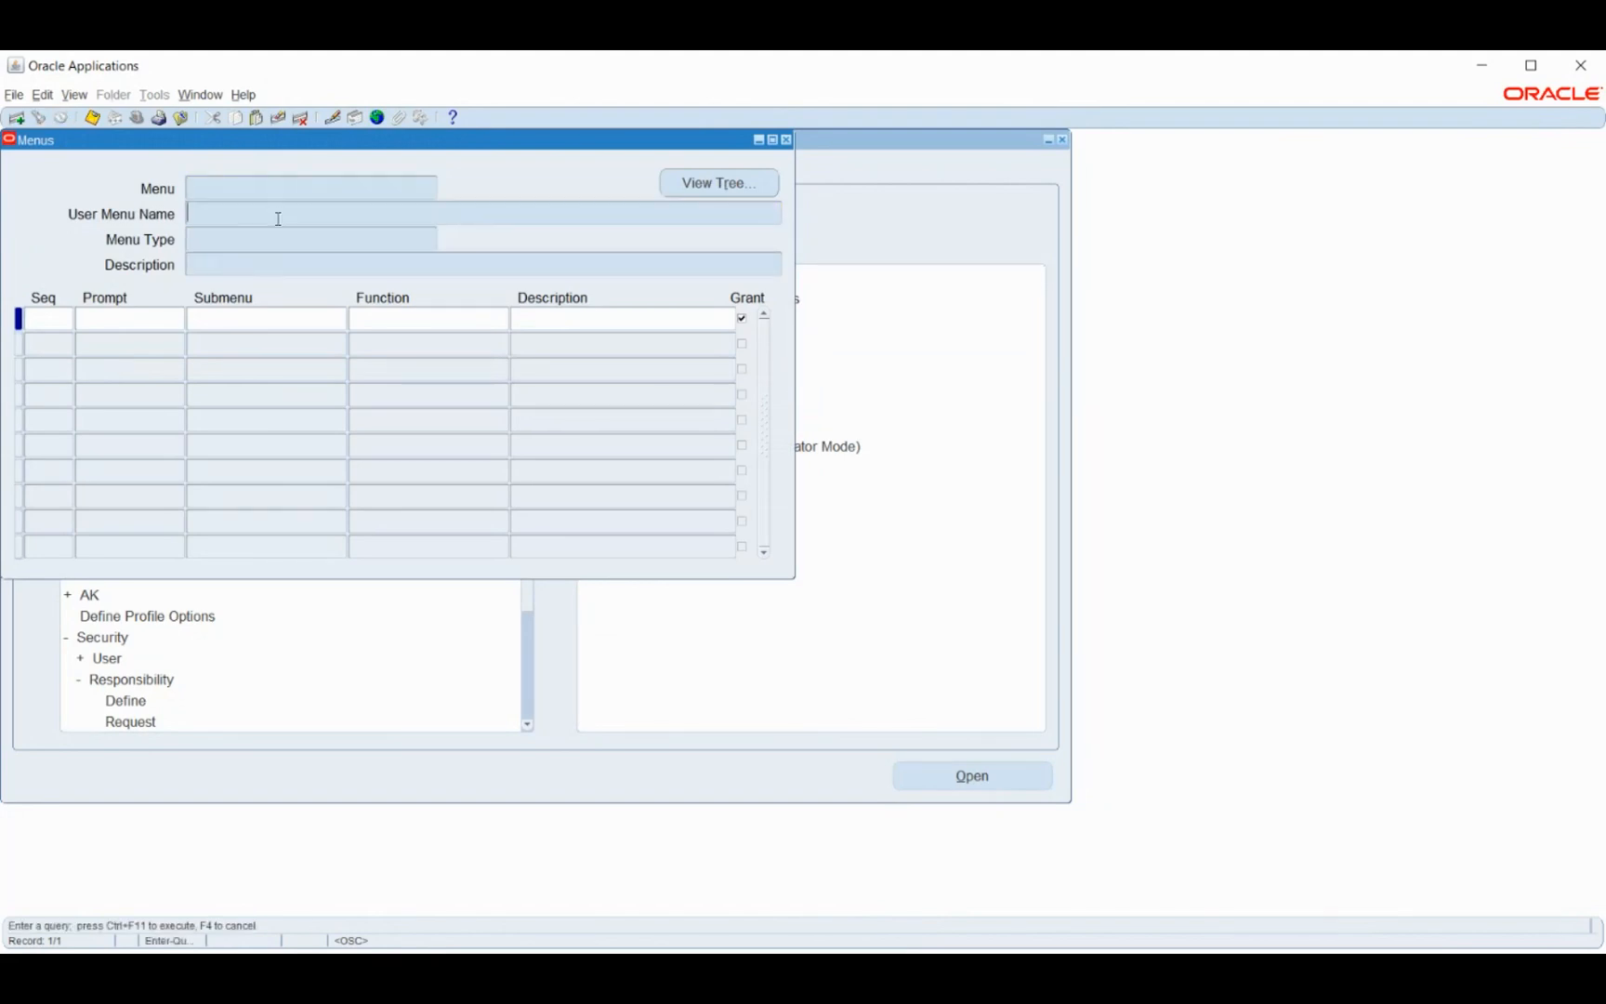
type("US%HR%")
key("ctrl+F11")
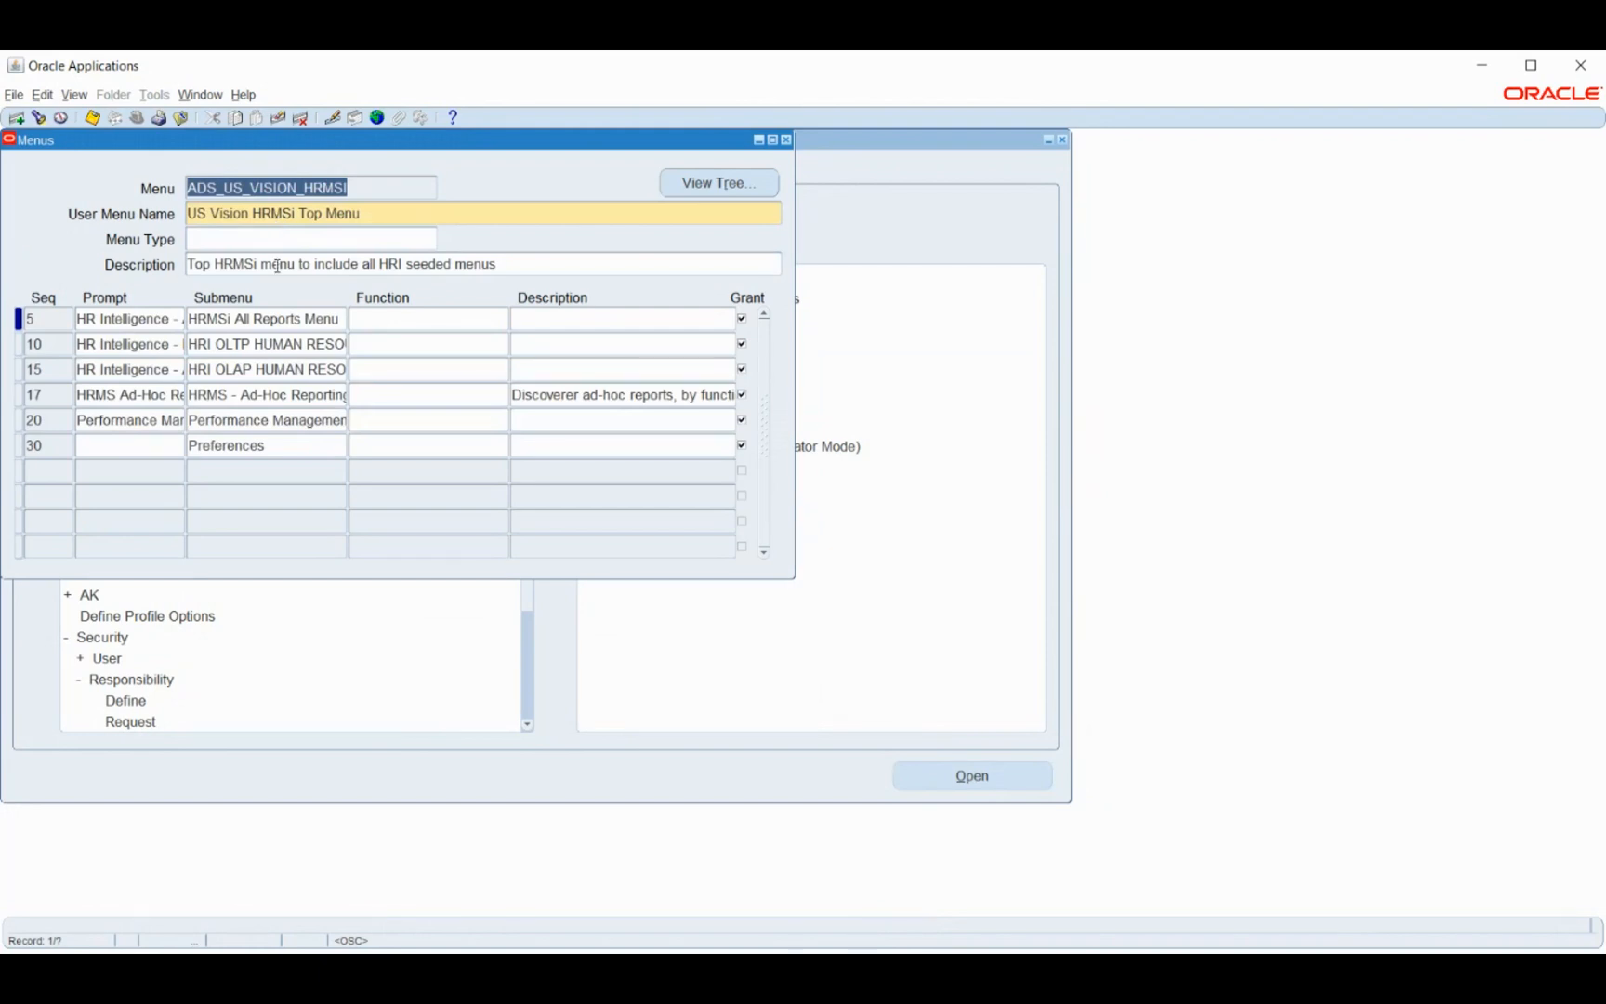
key("Down")
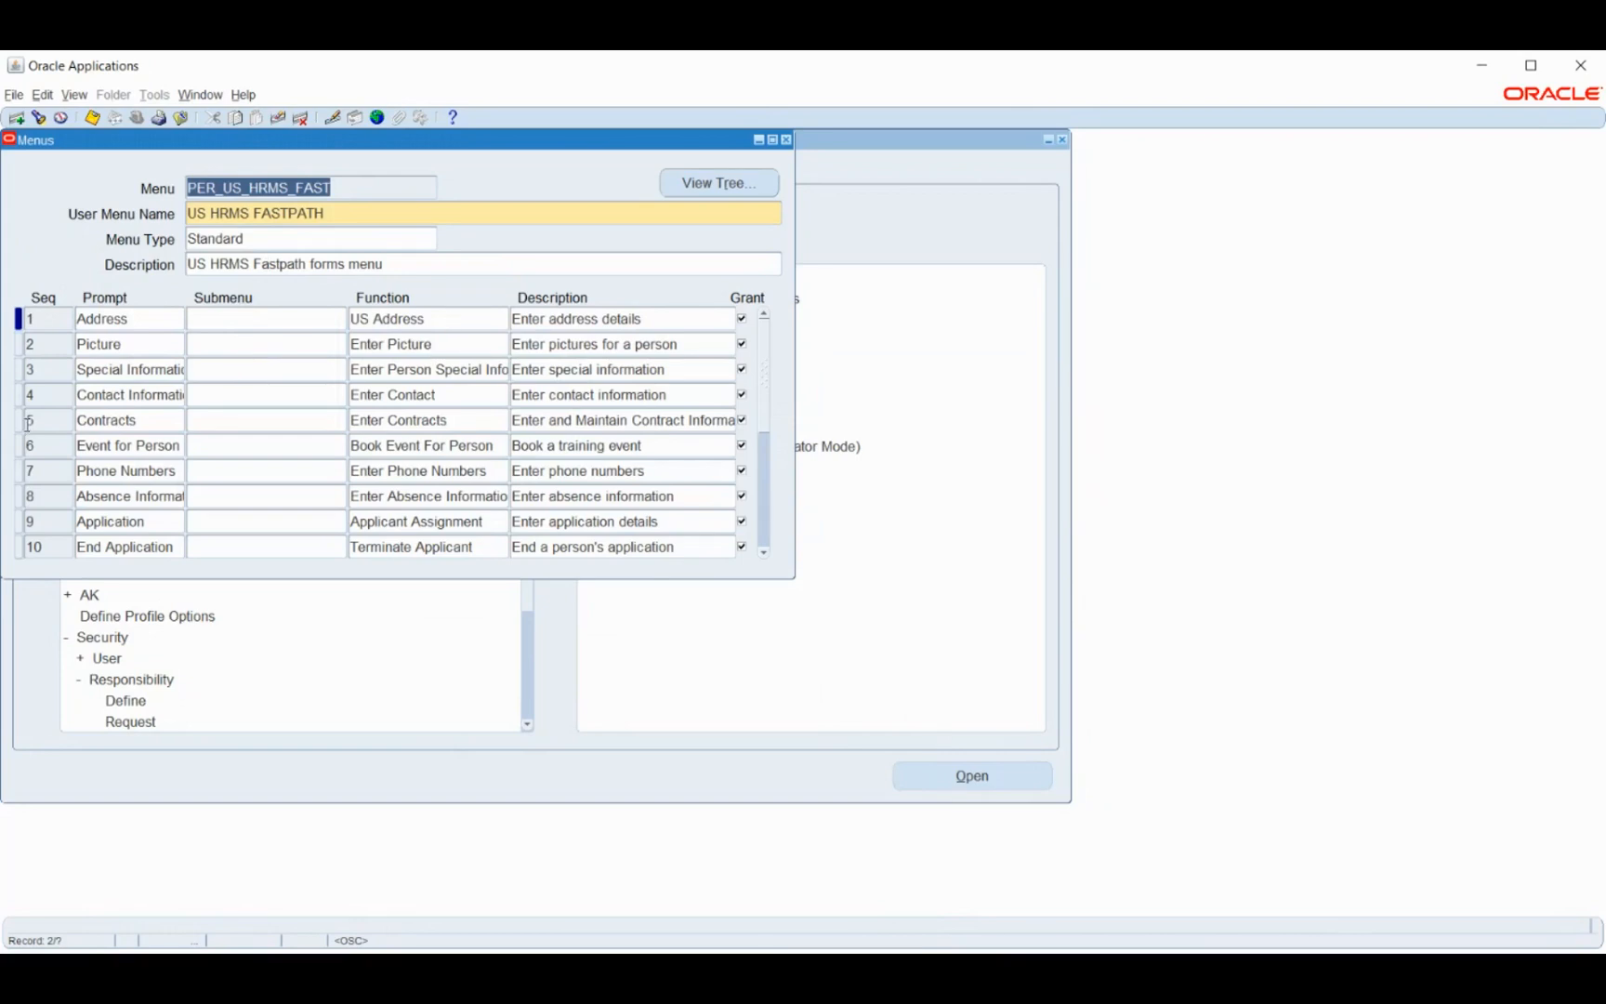
- Check the Address entry's US Address function, then step forward through the queried menus
left_click(135, 321)
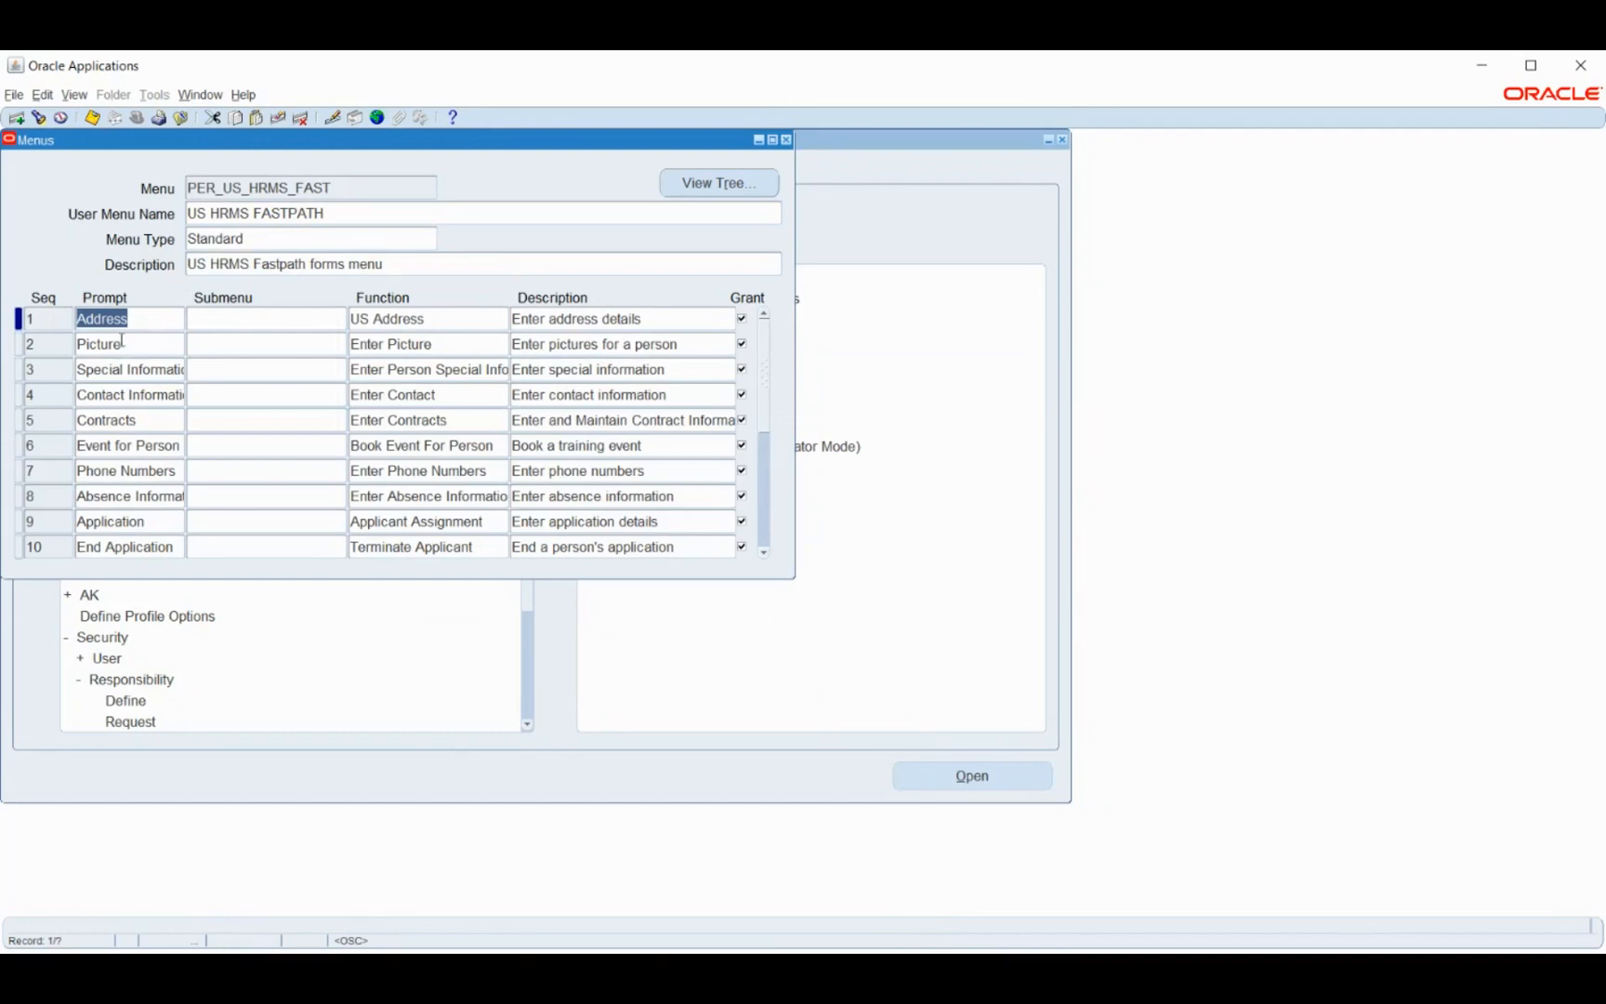
left_click(454, 319)
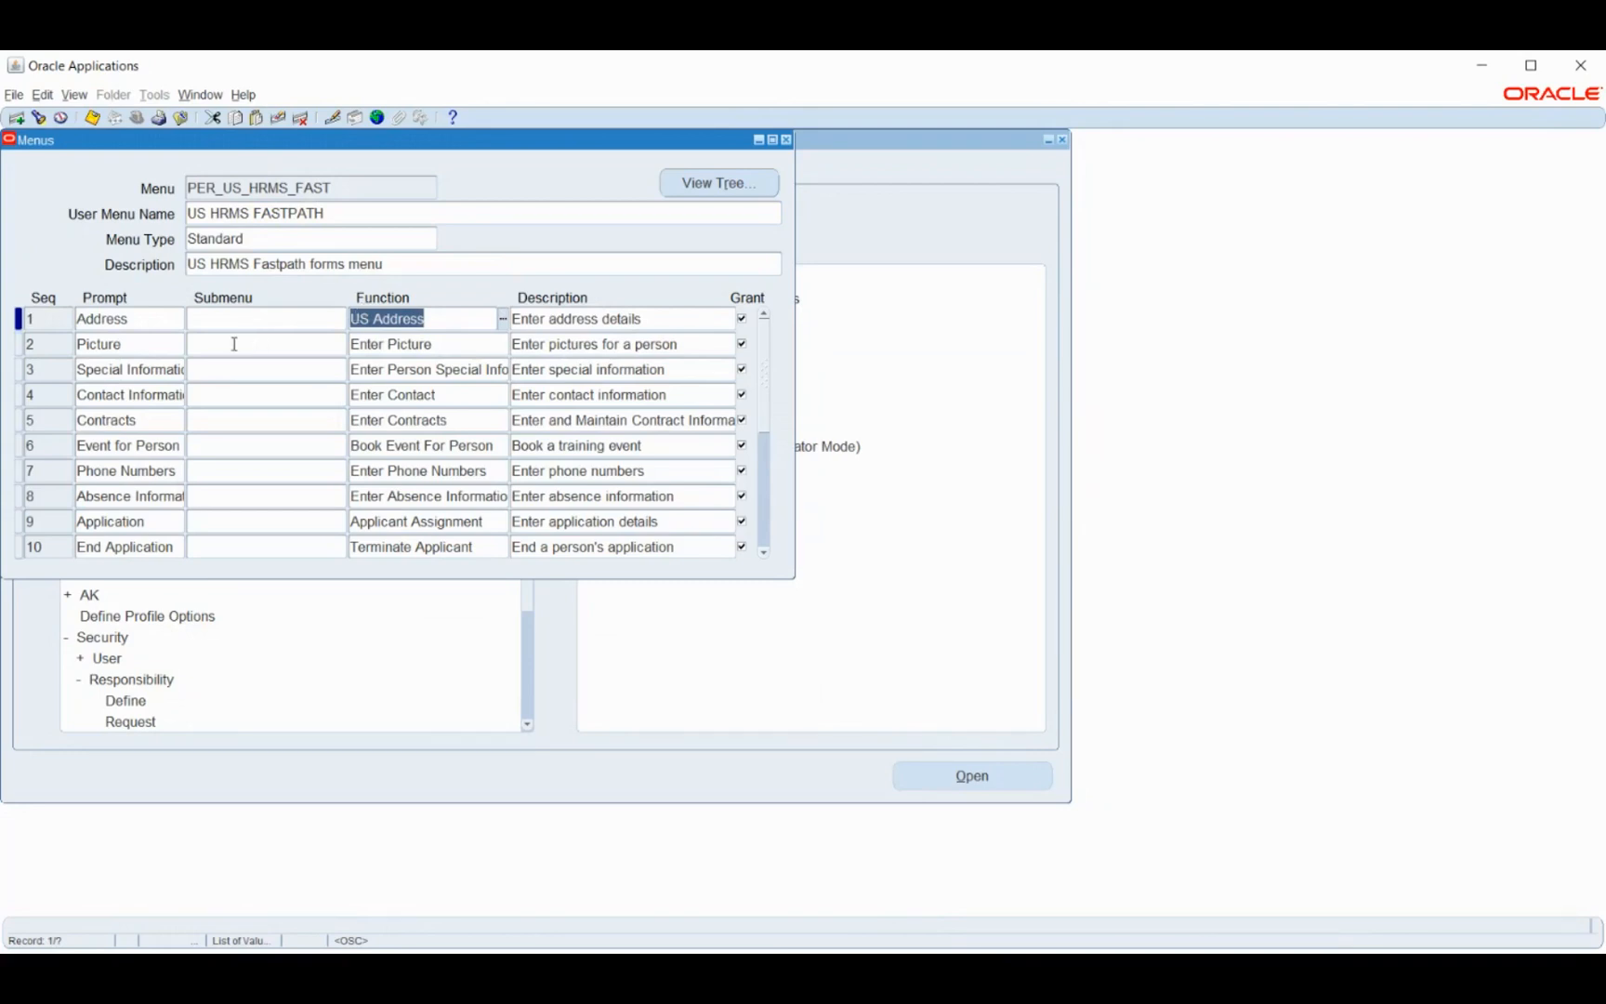
left_click(356, 190)
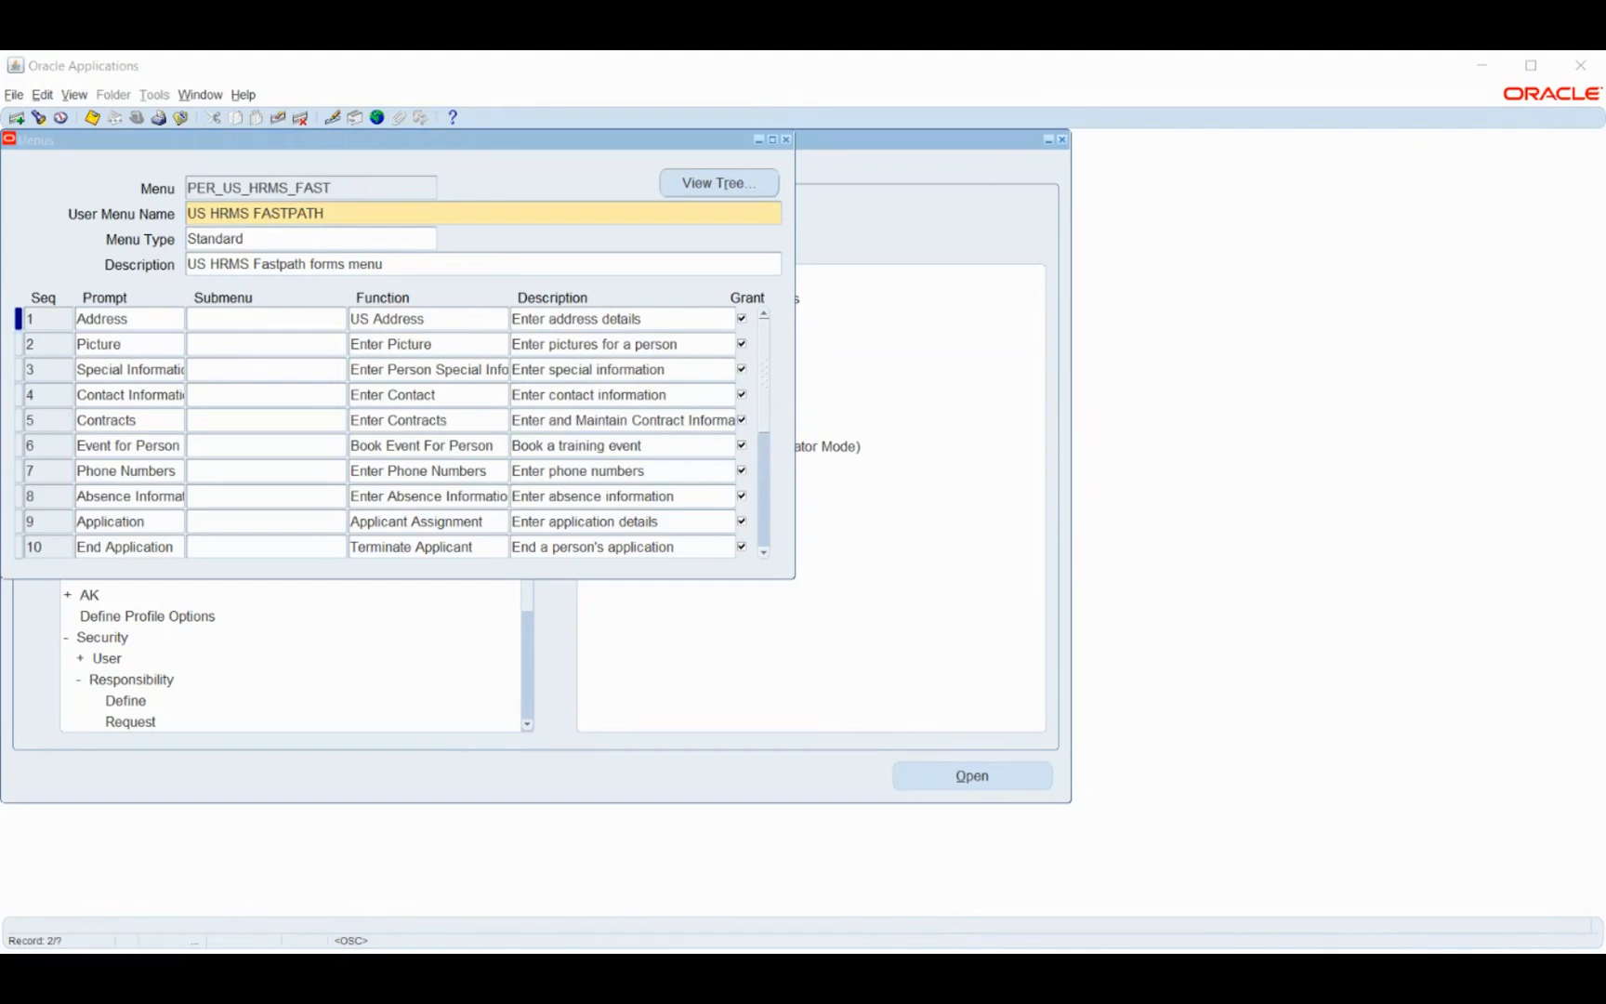
key("alt+Tab")
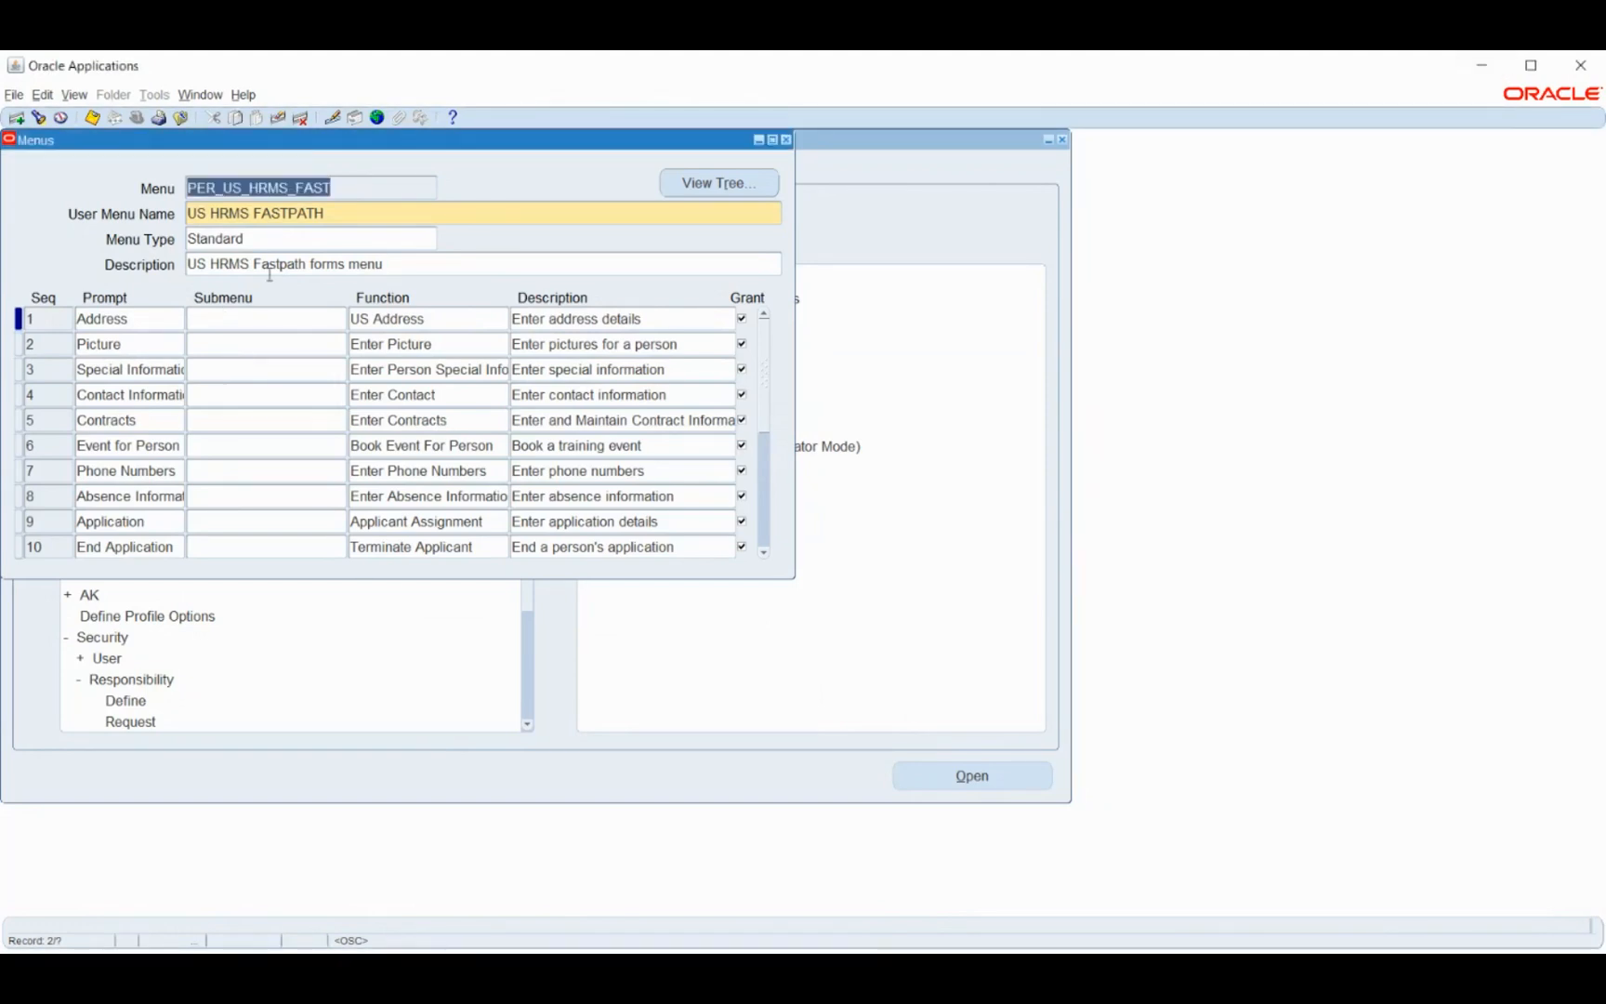
key("Down")
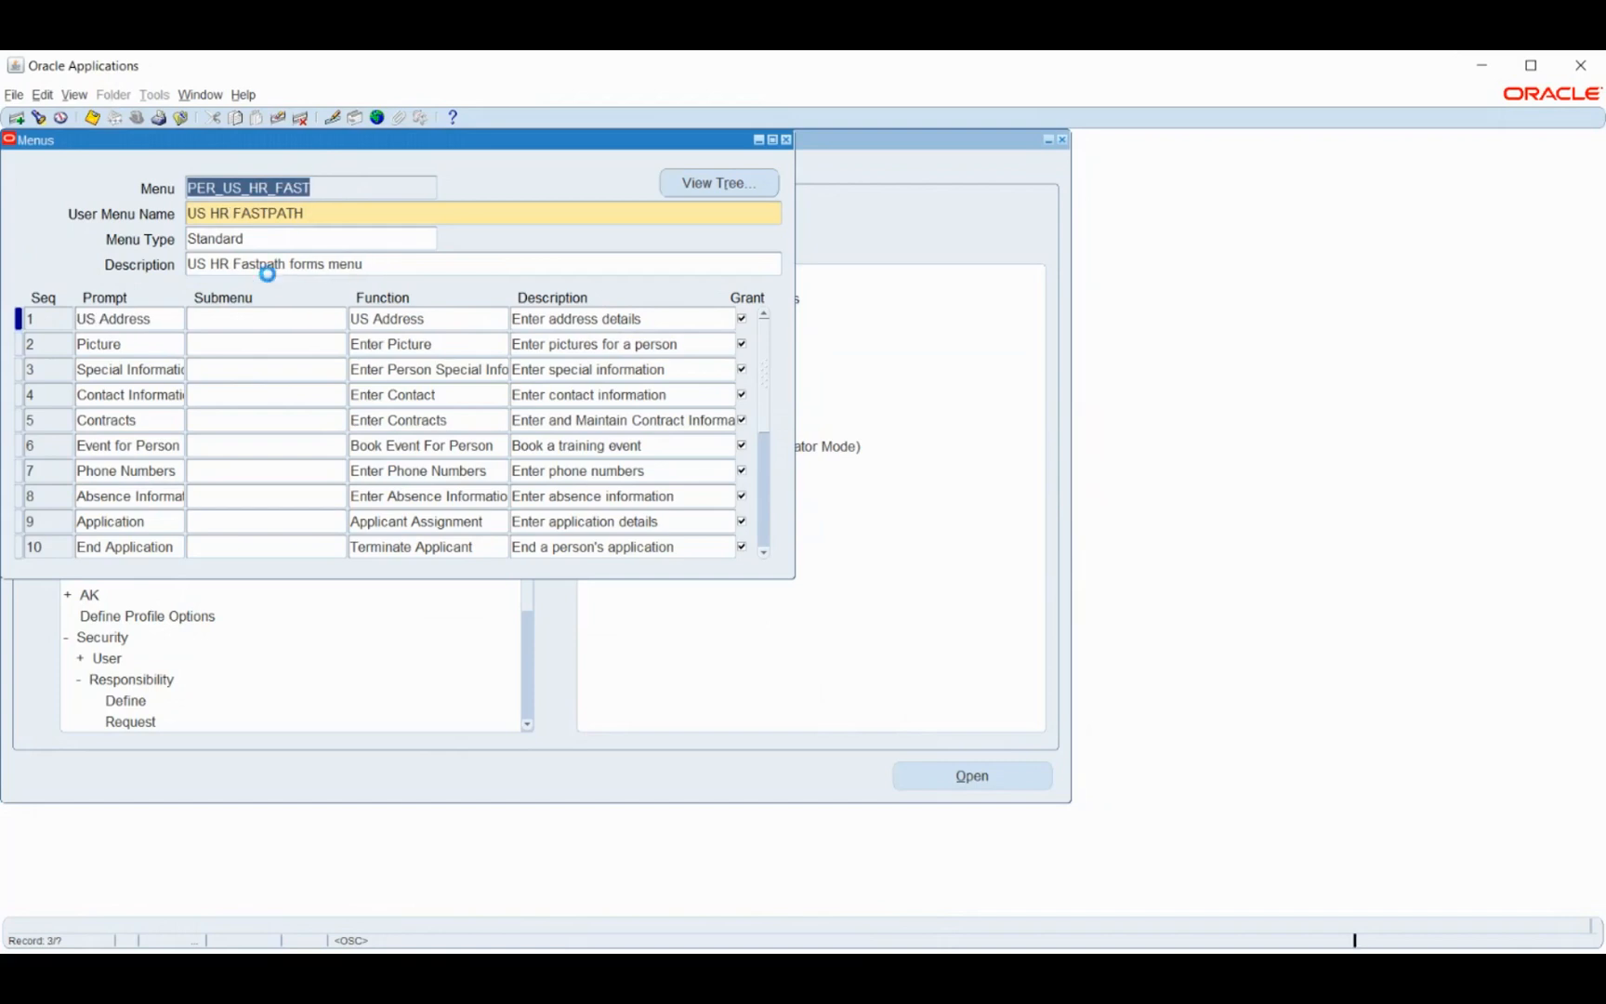
key("Down")
key("Down")
key("Down")
key("Down")
key("Down")
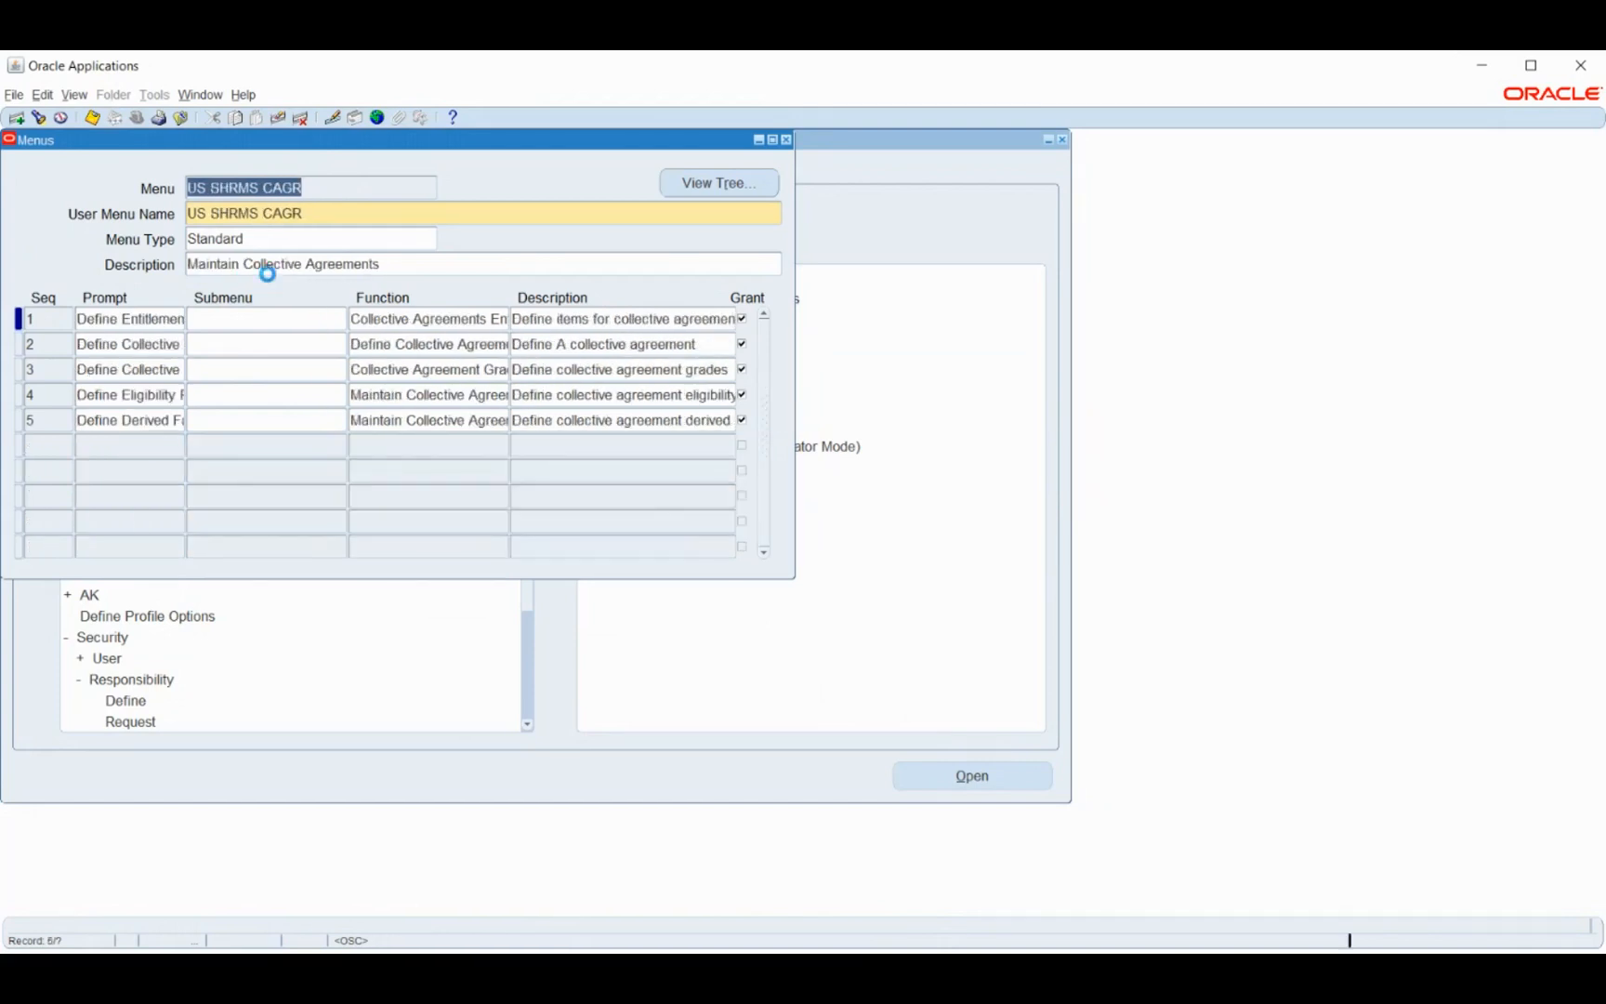
key("Down")
key("Down")
key("Down")
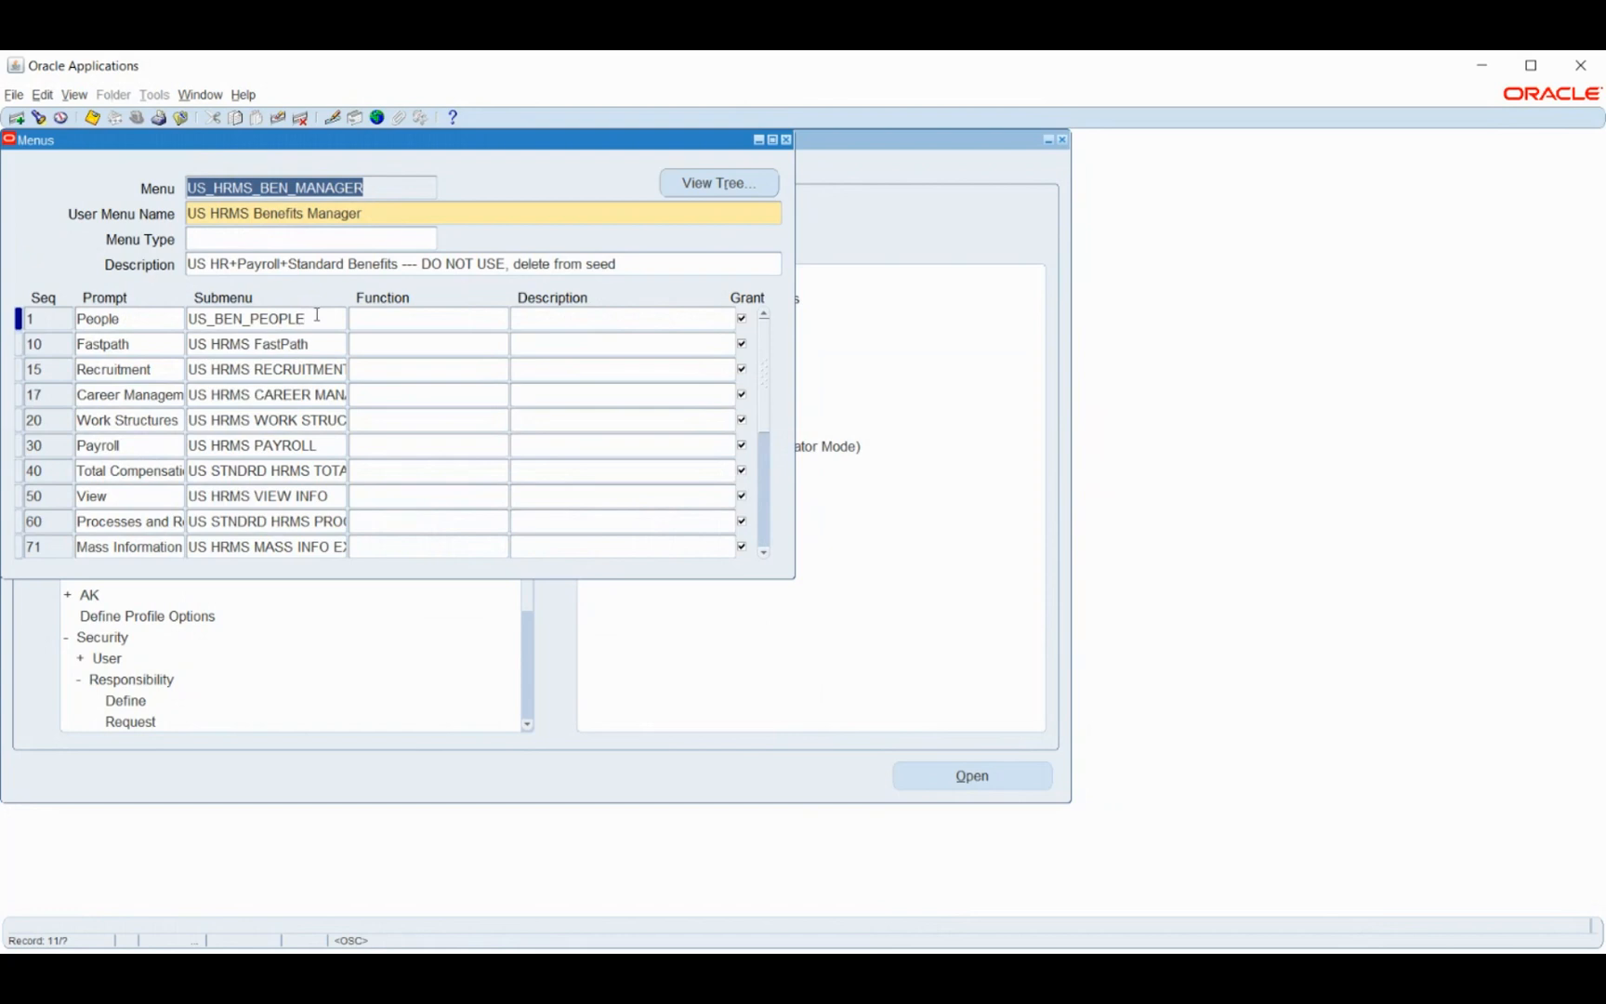
- Select the People and Payroll entries of US HRMS Benefits Manager and open its Menu Viewer tree
left_click(316, 315)
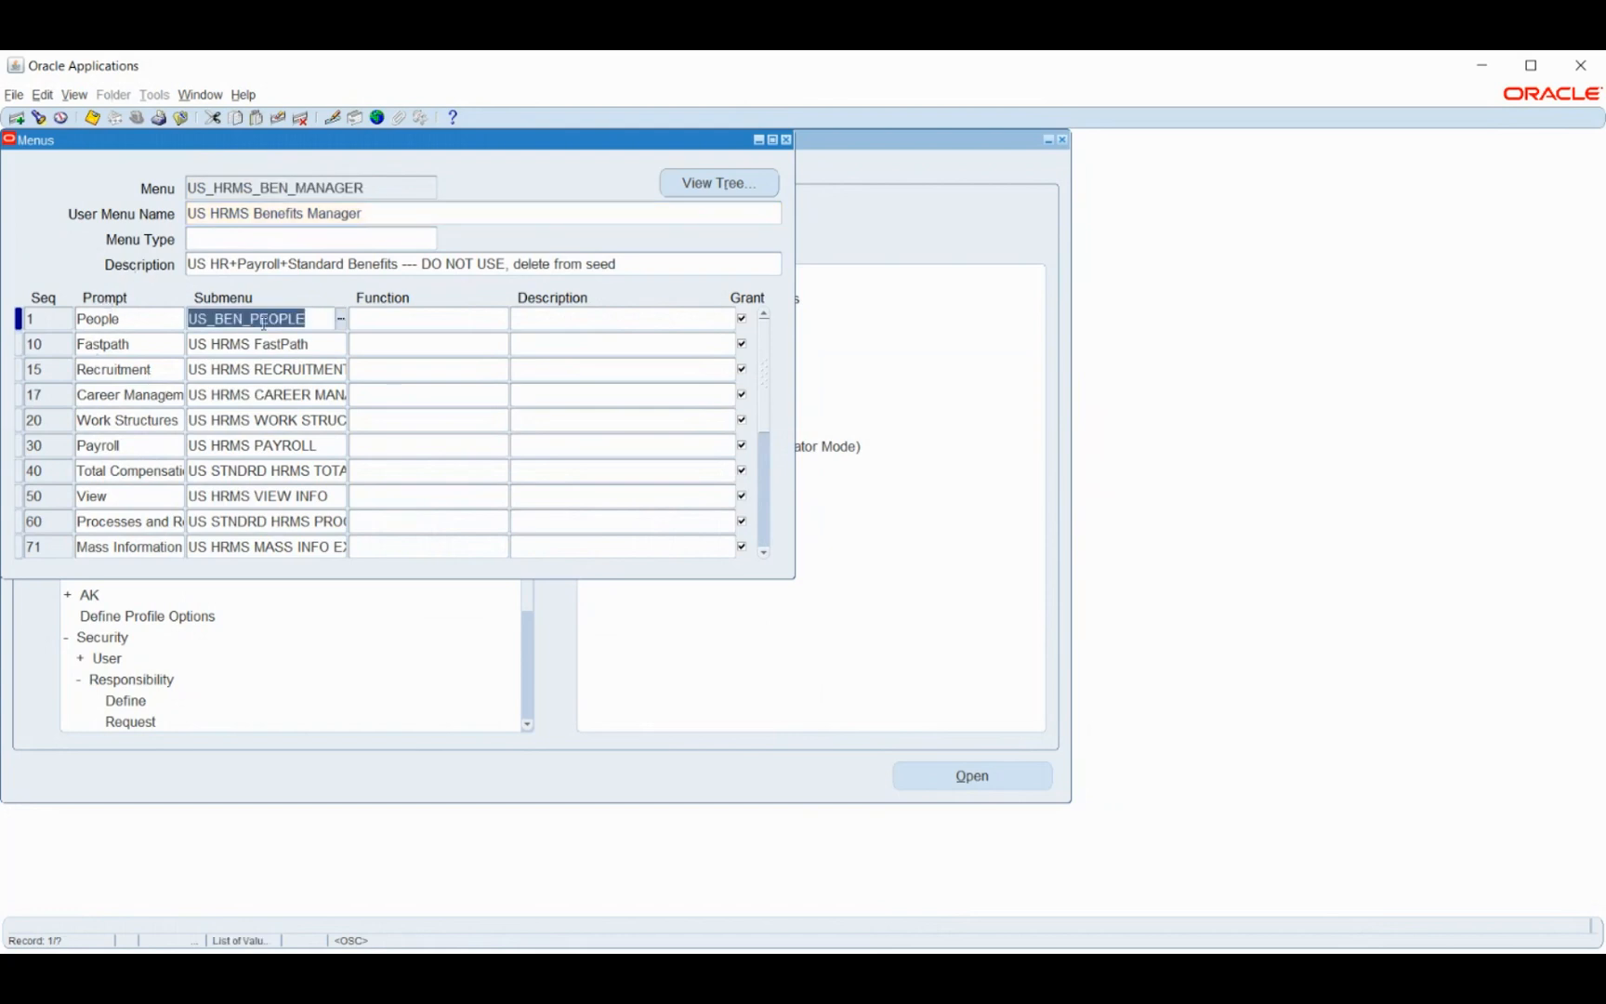
double_click(151, 320)
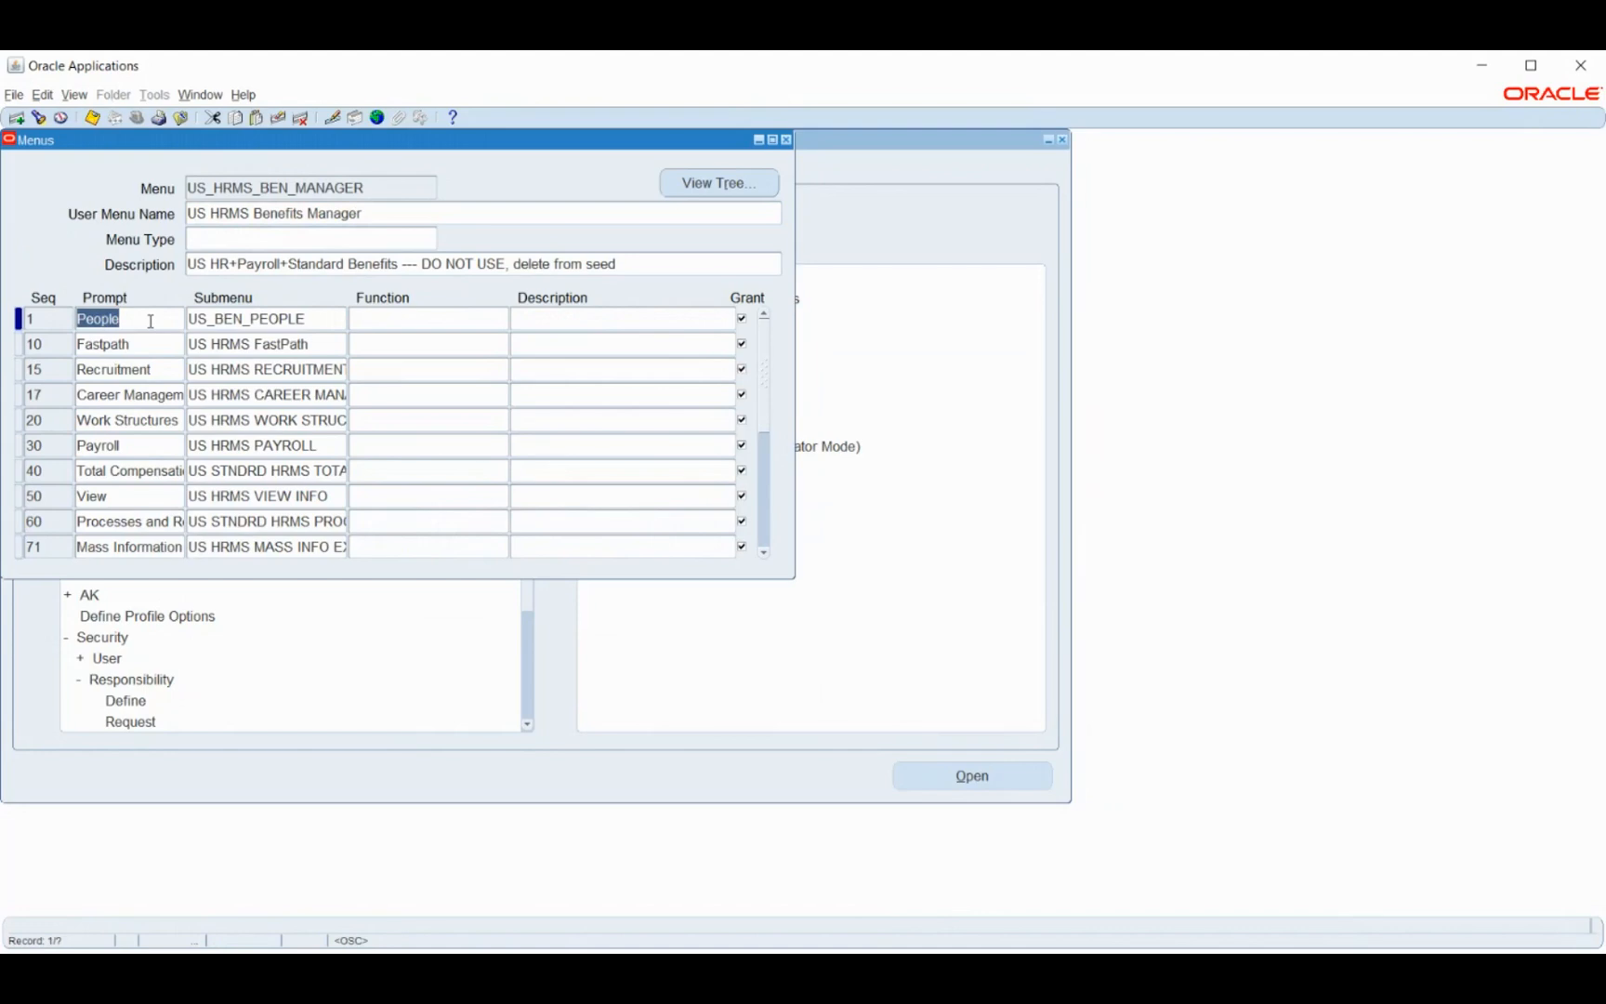
double_click(131, 446)
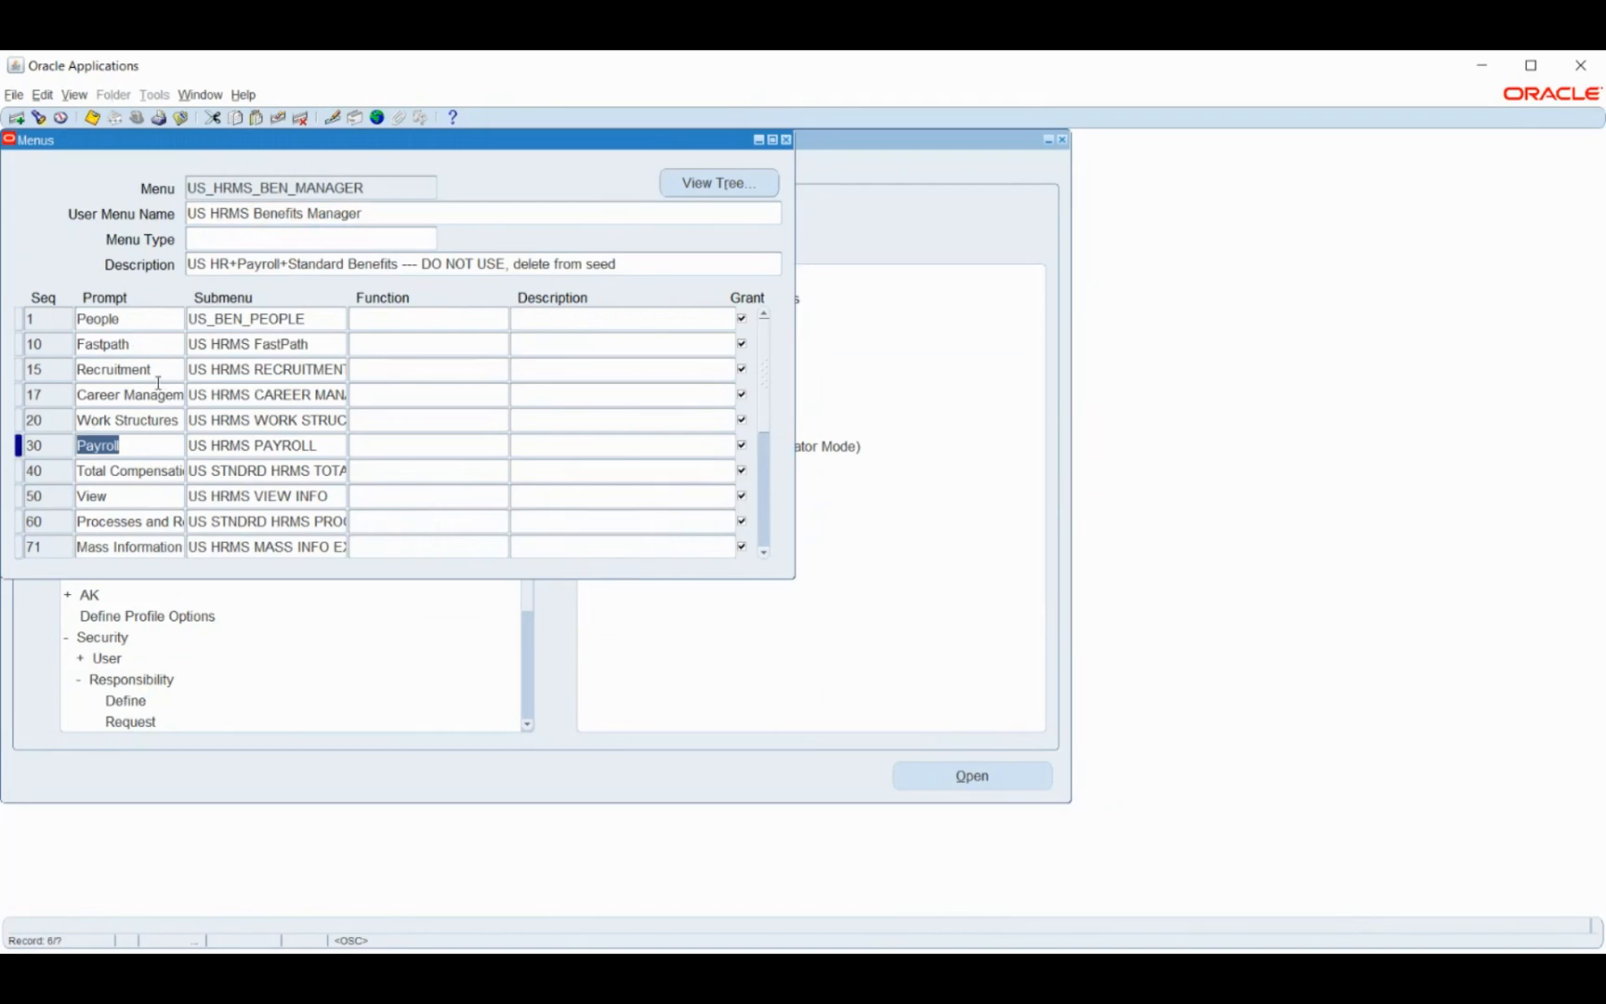
left_click(704, 185)
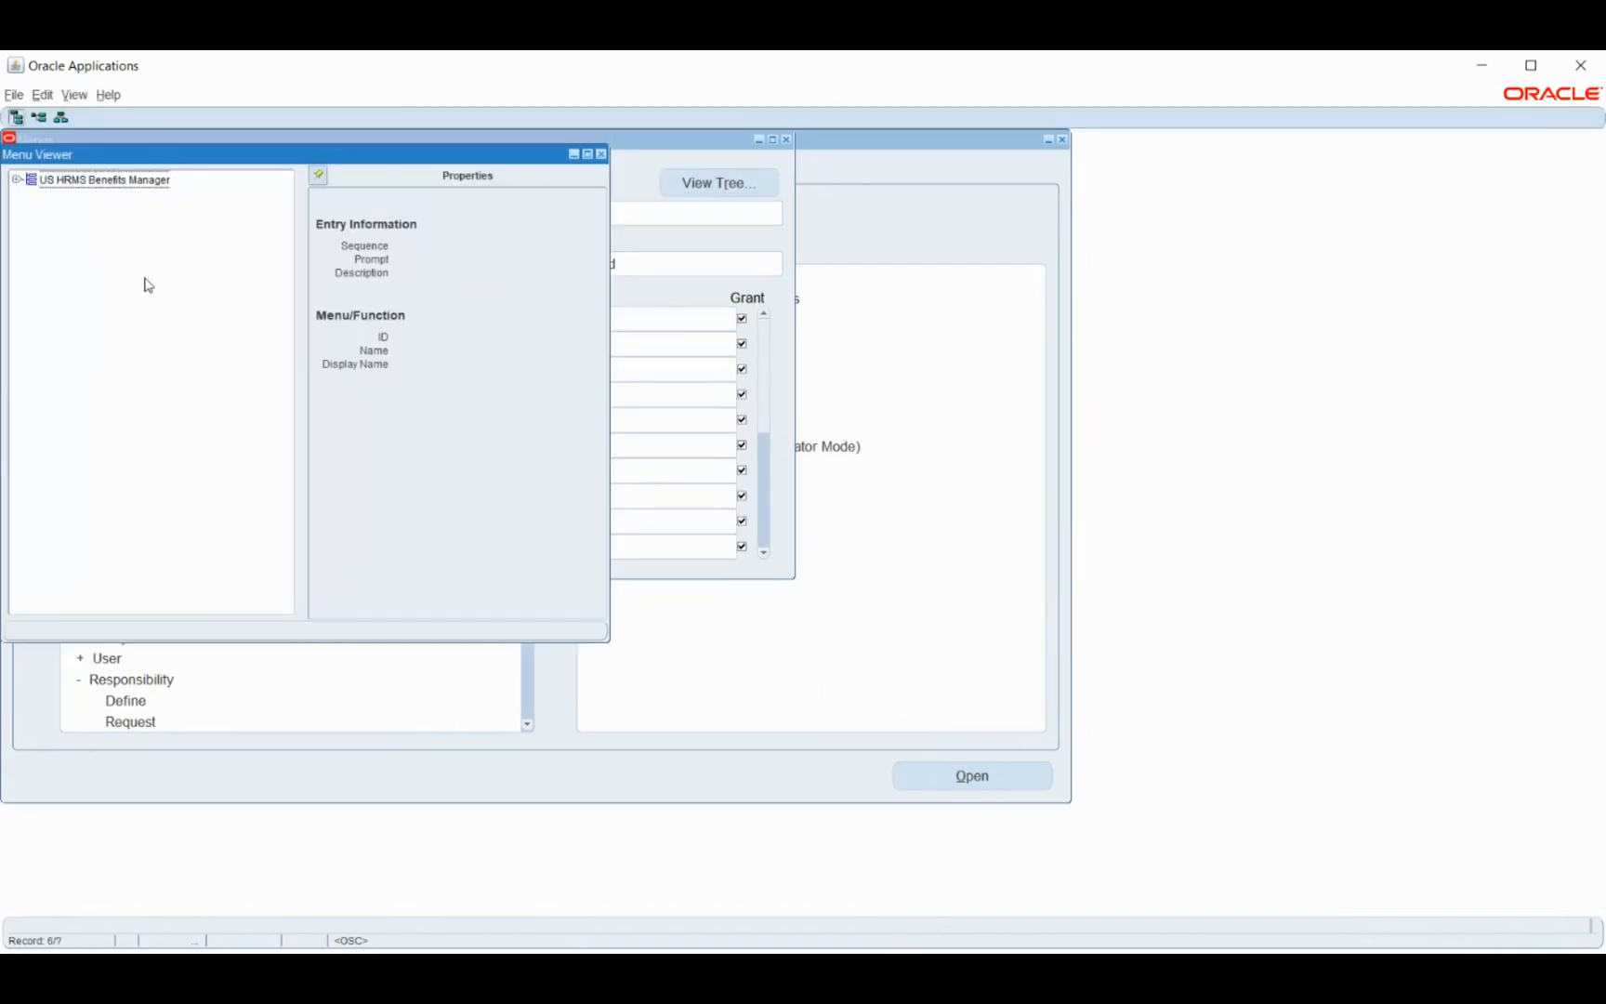
- Expand Payroll to check Description and Payment Methods, then close the Menu Viewer and Menus form
left_click(17, 179)
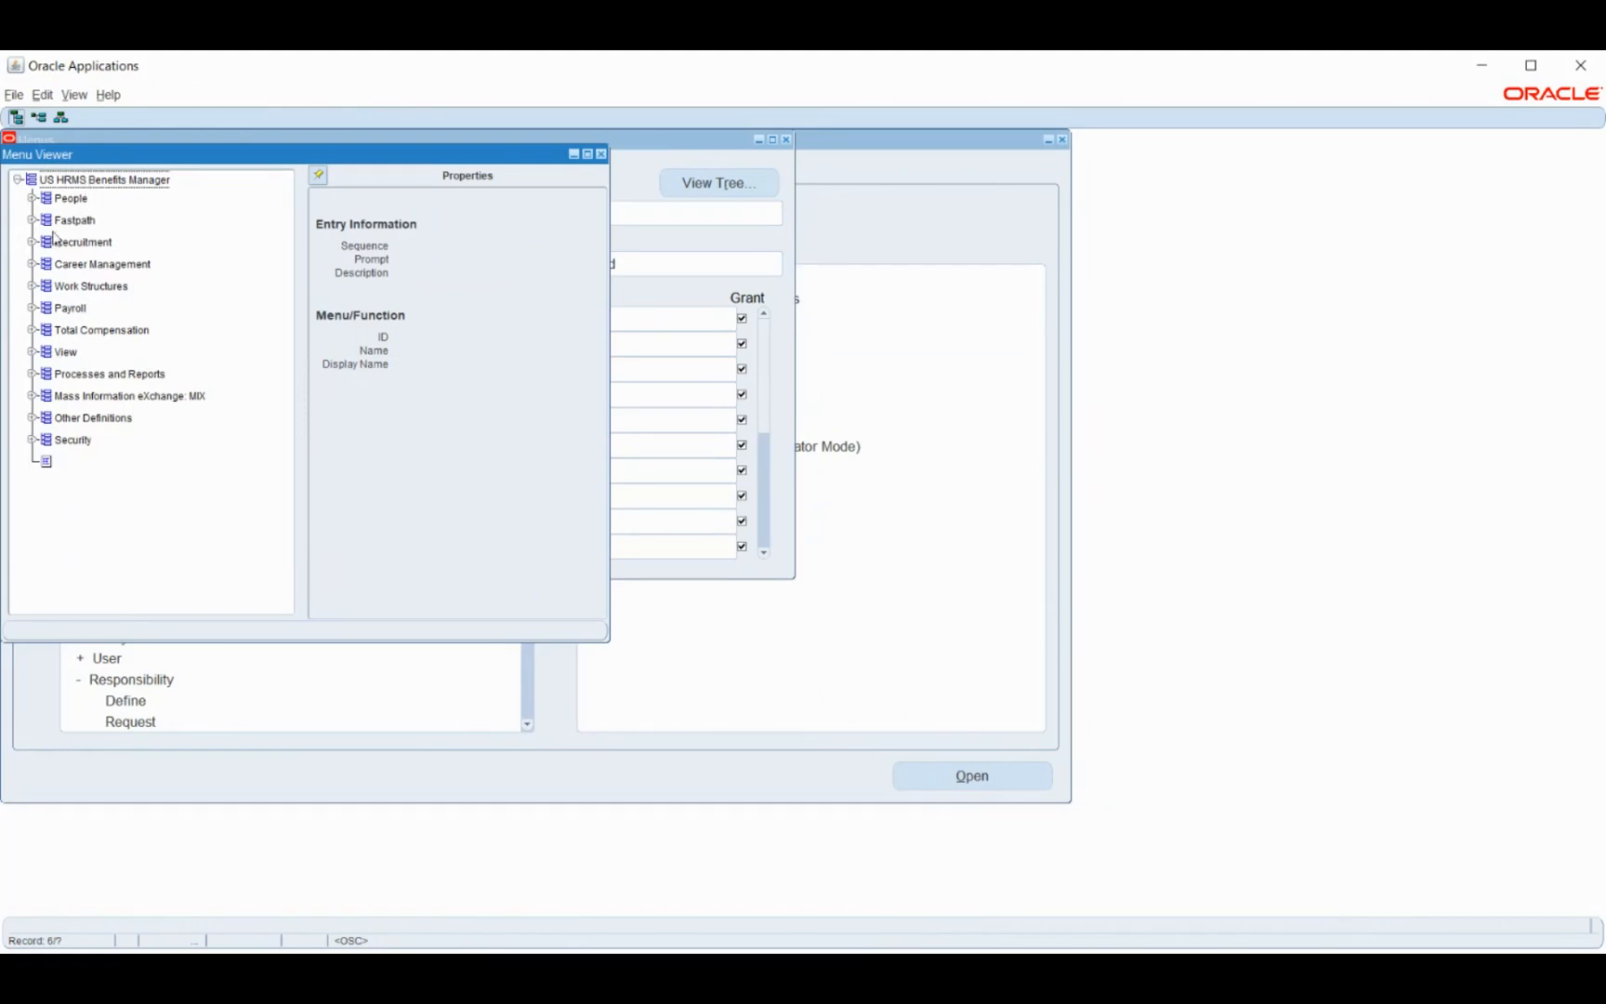
left_click(33, 308)
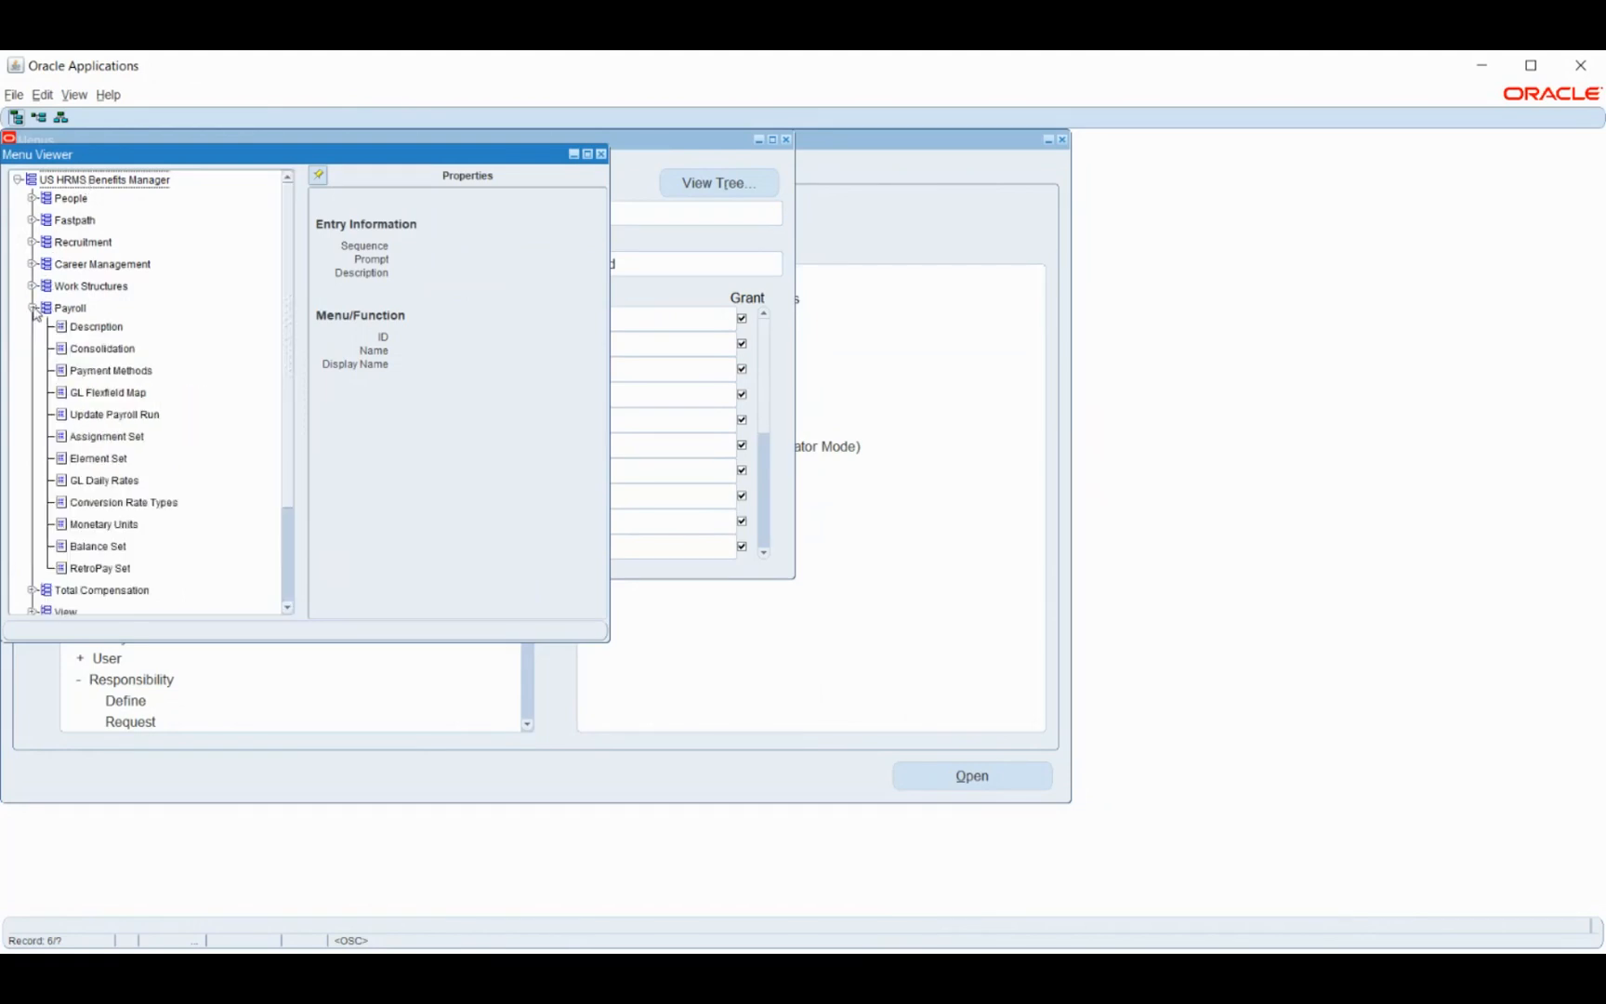
left_click(74, 330)
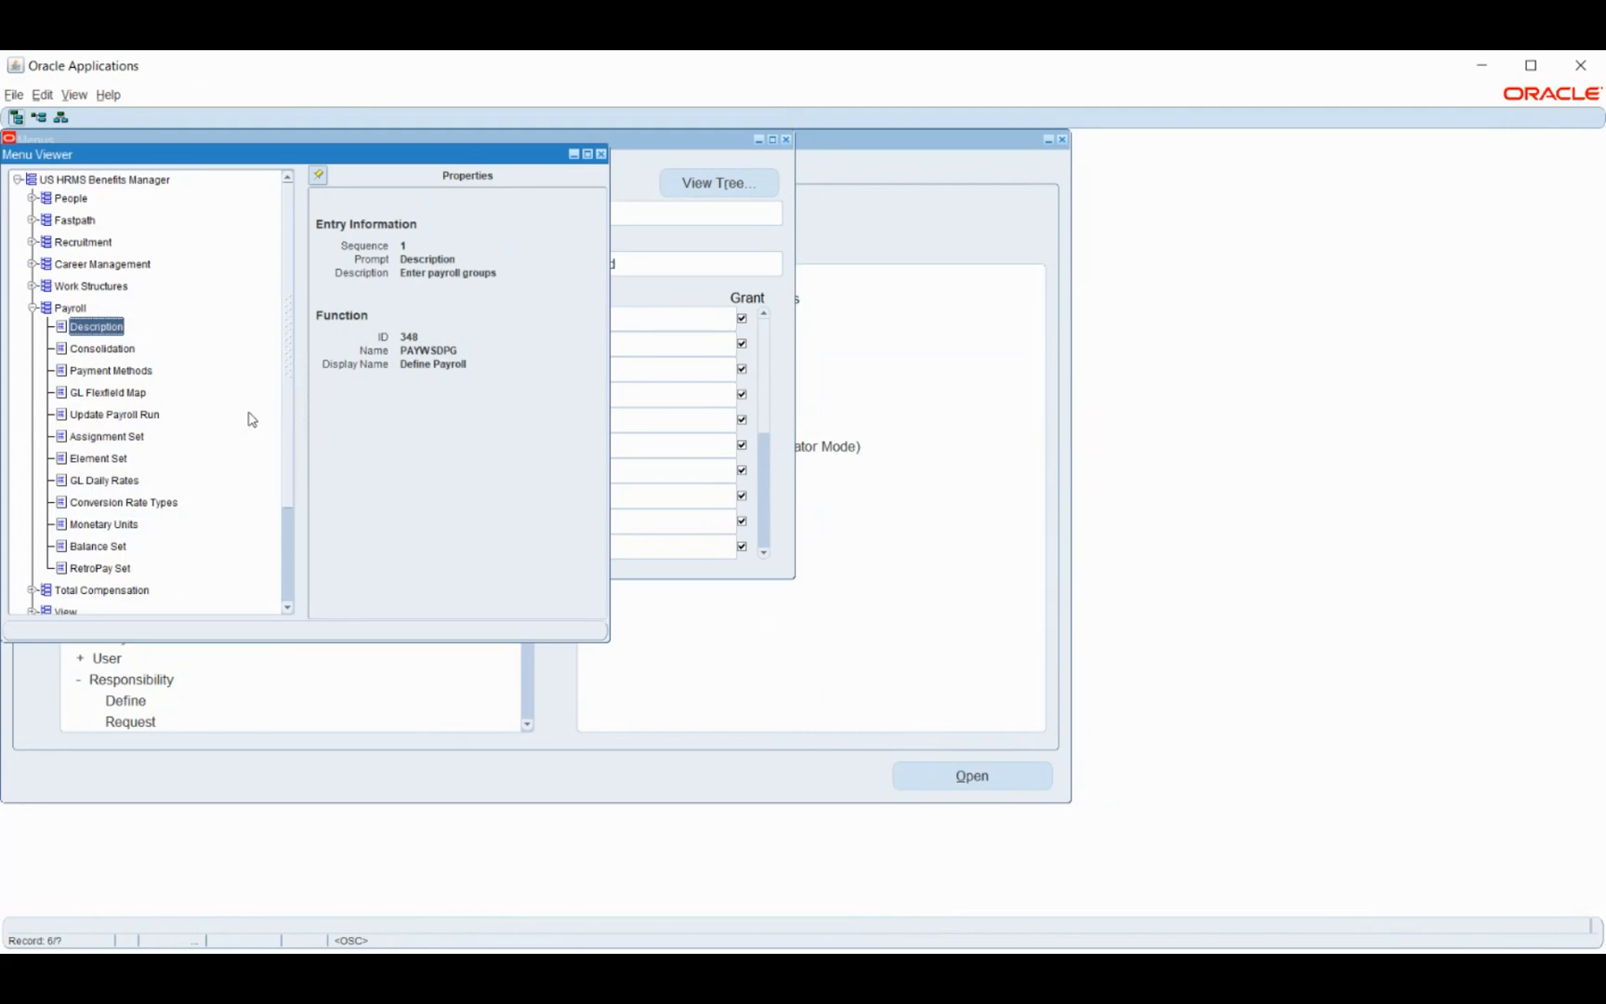
left_click(103, 370)
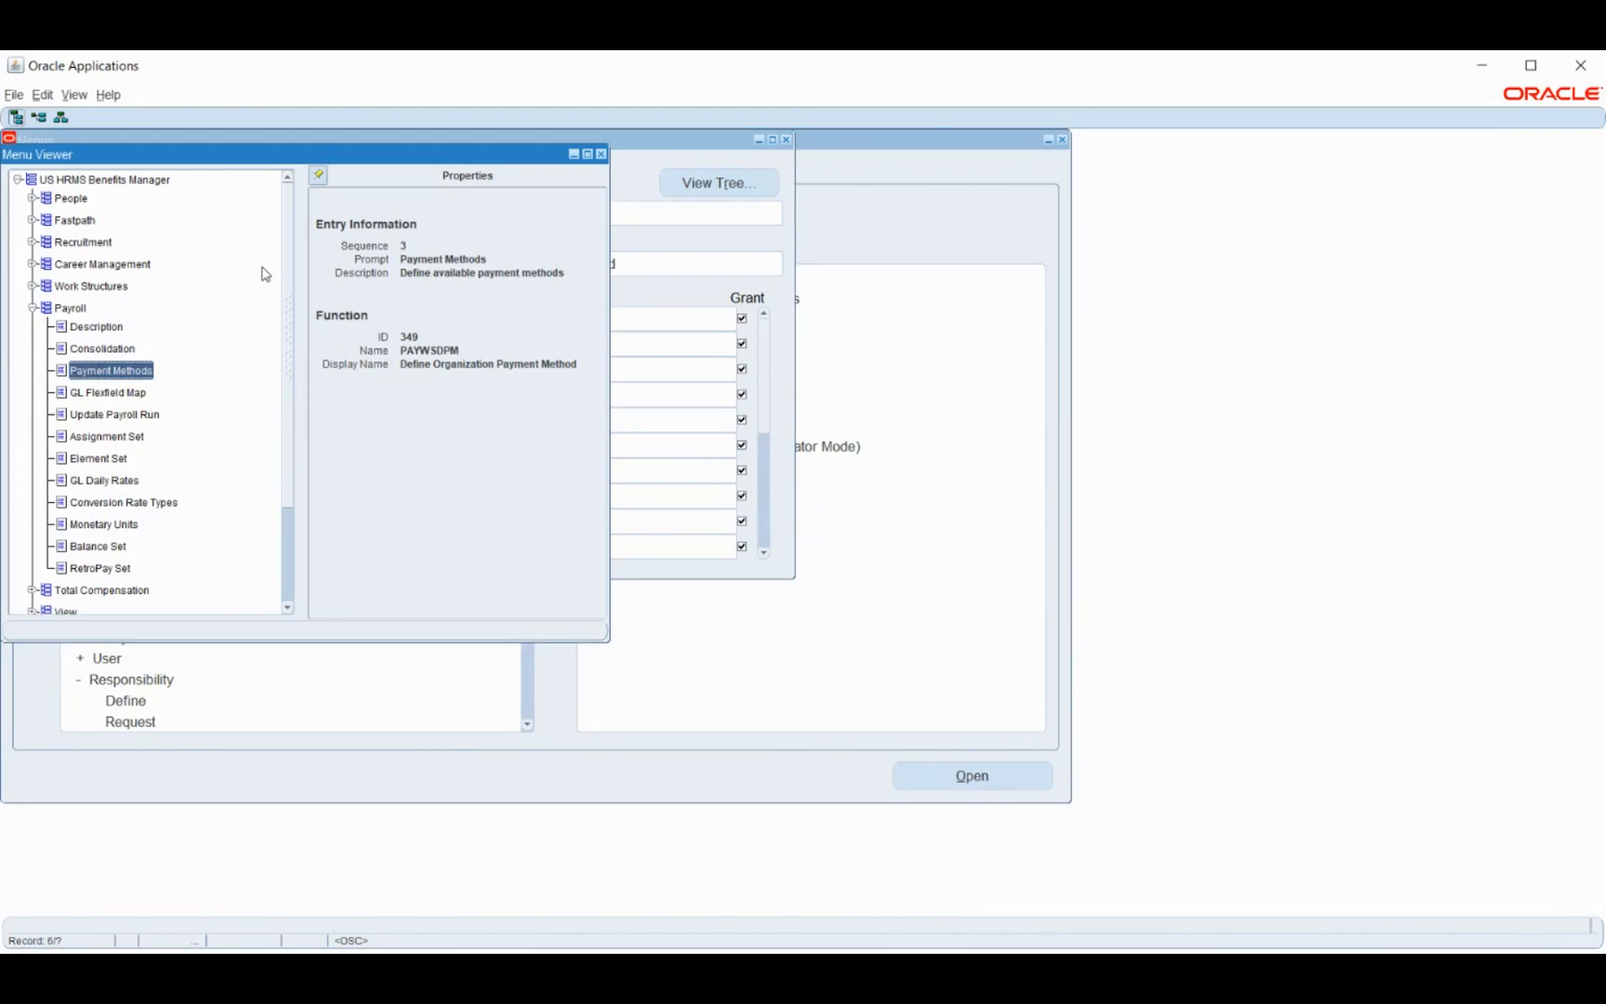
left_click(33, 309)
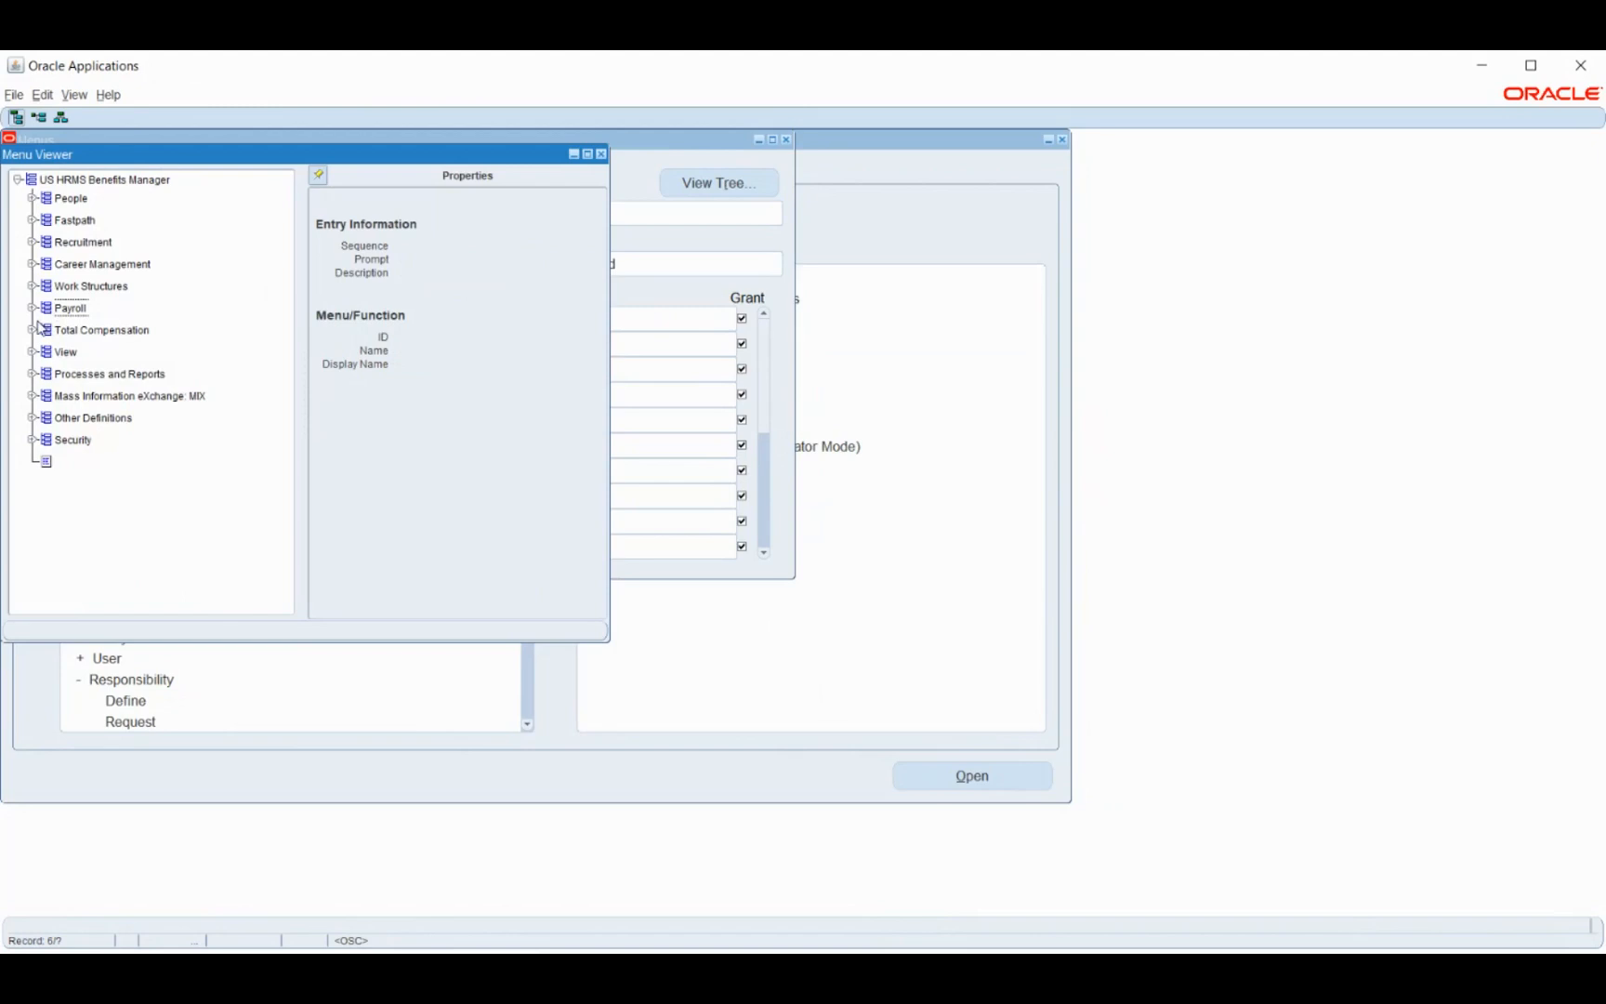
left_click(31, 309)
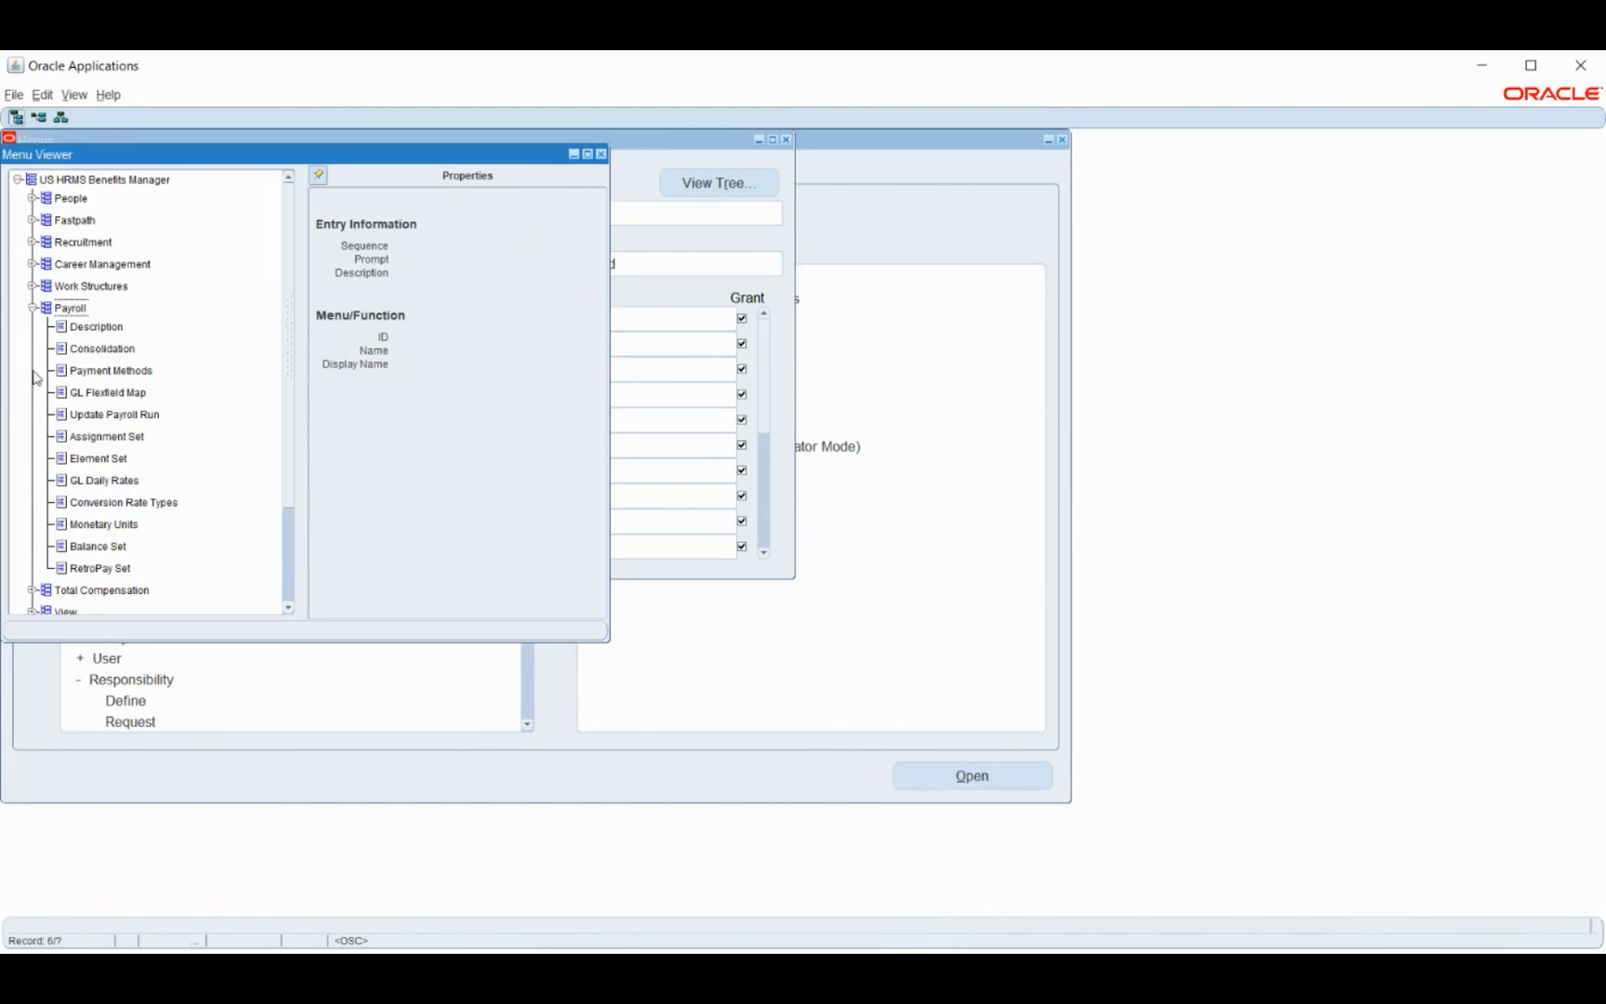
left_click(32, 307)
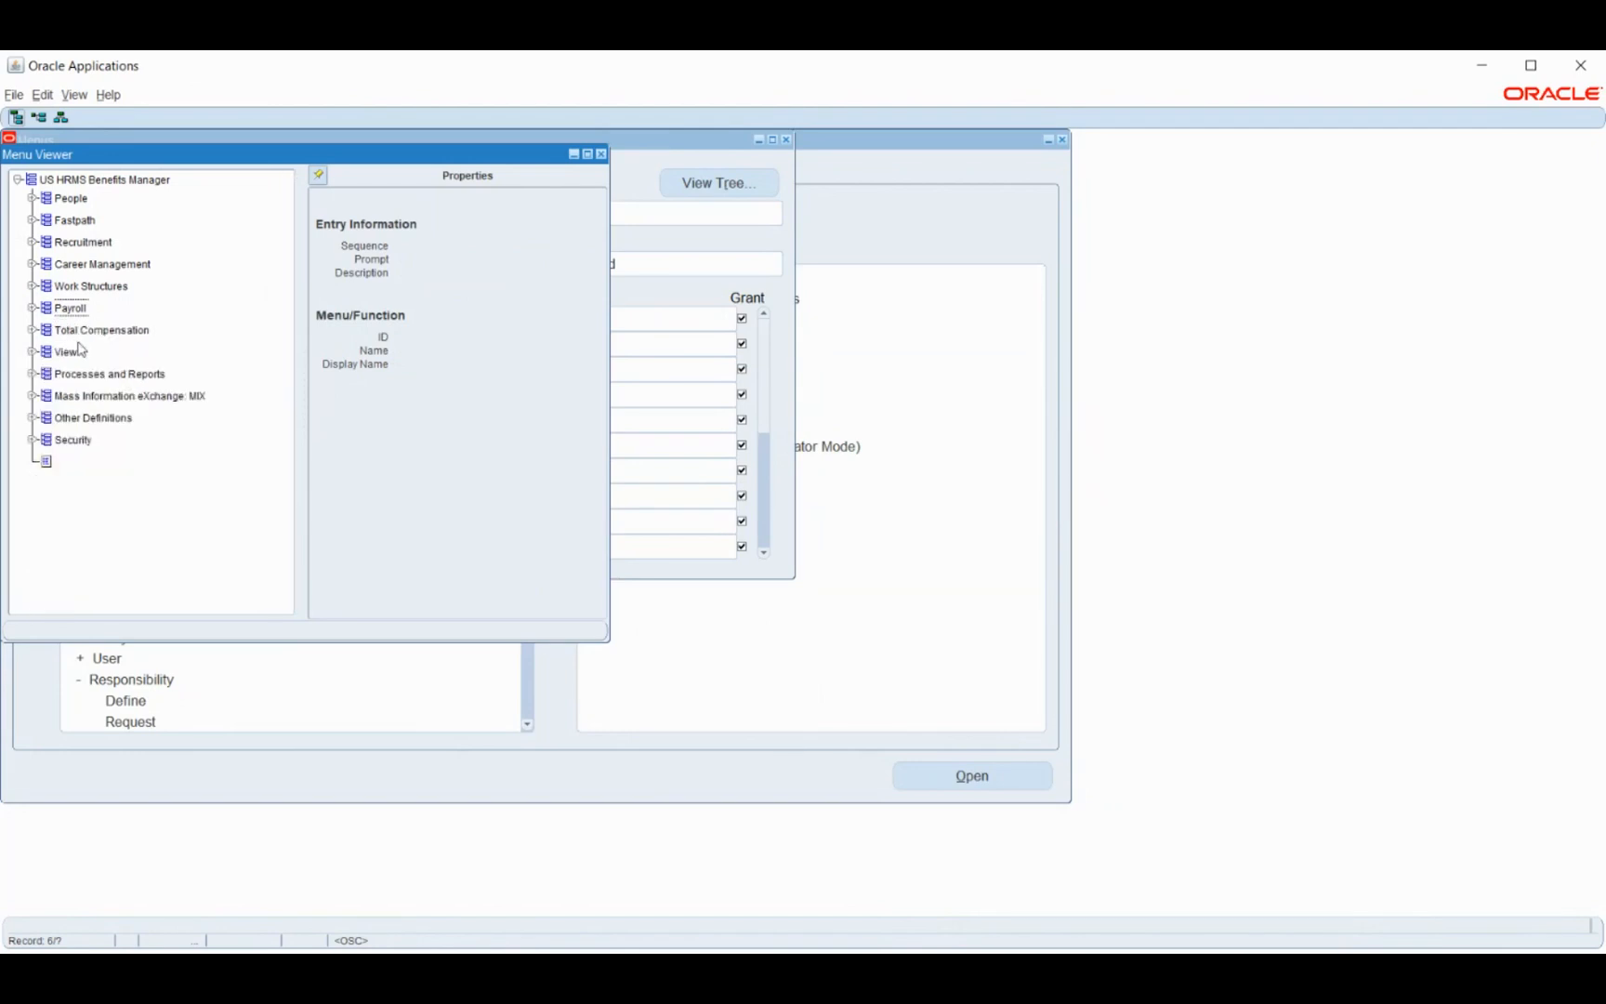
left_click(601, 154)
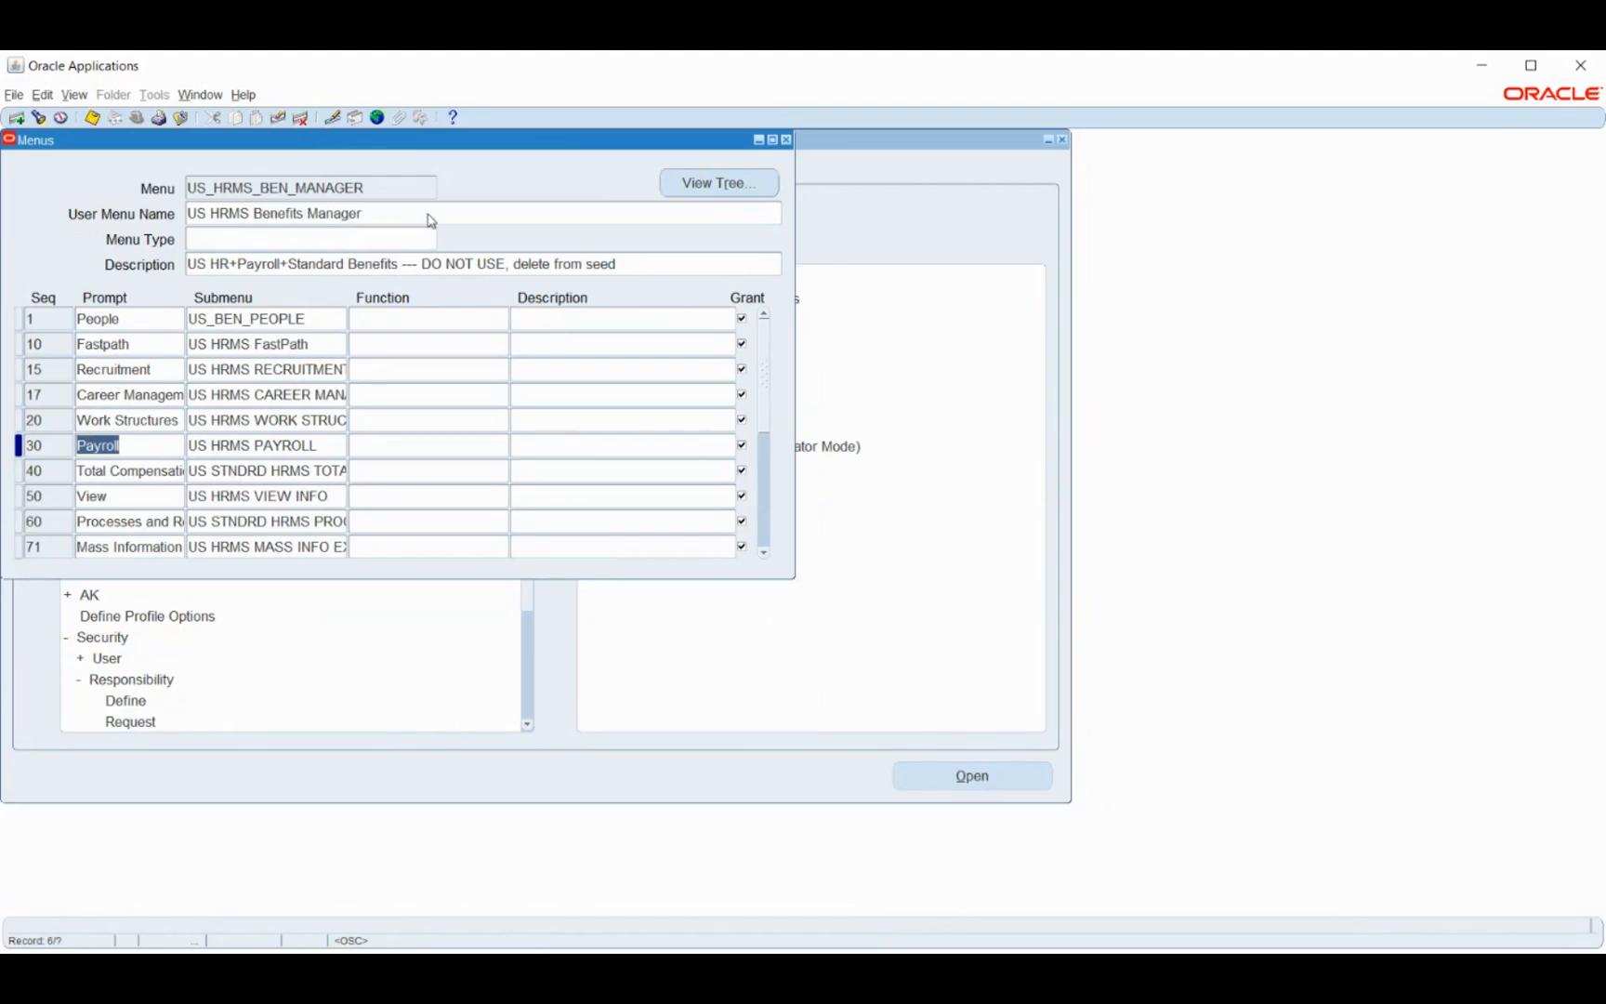
left_click(786, 140)
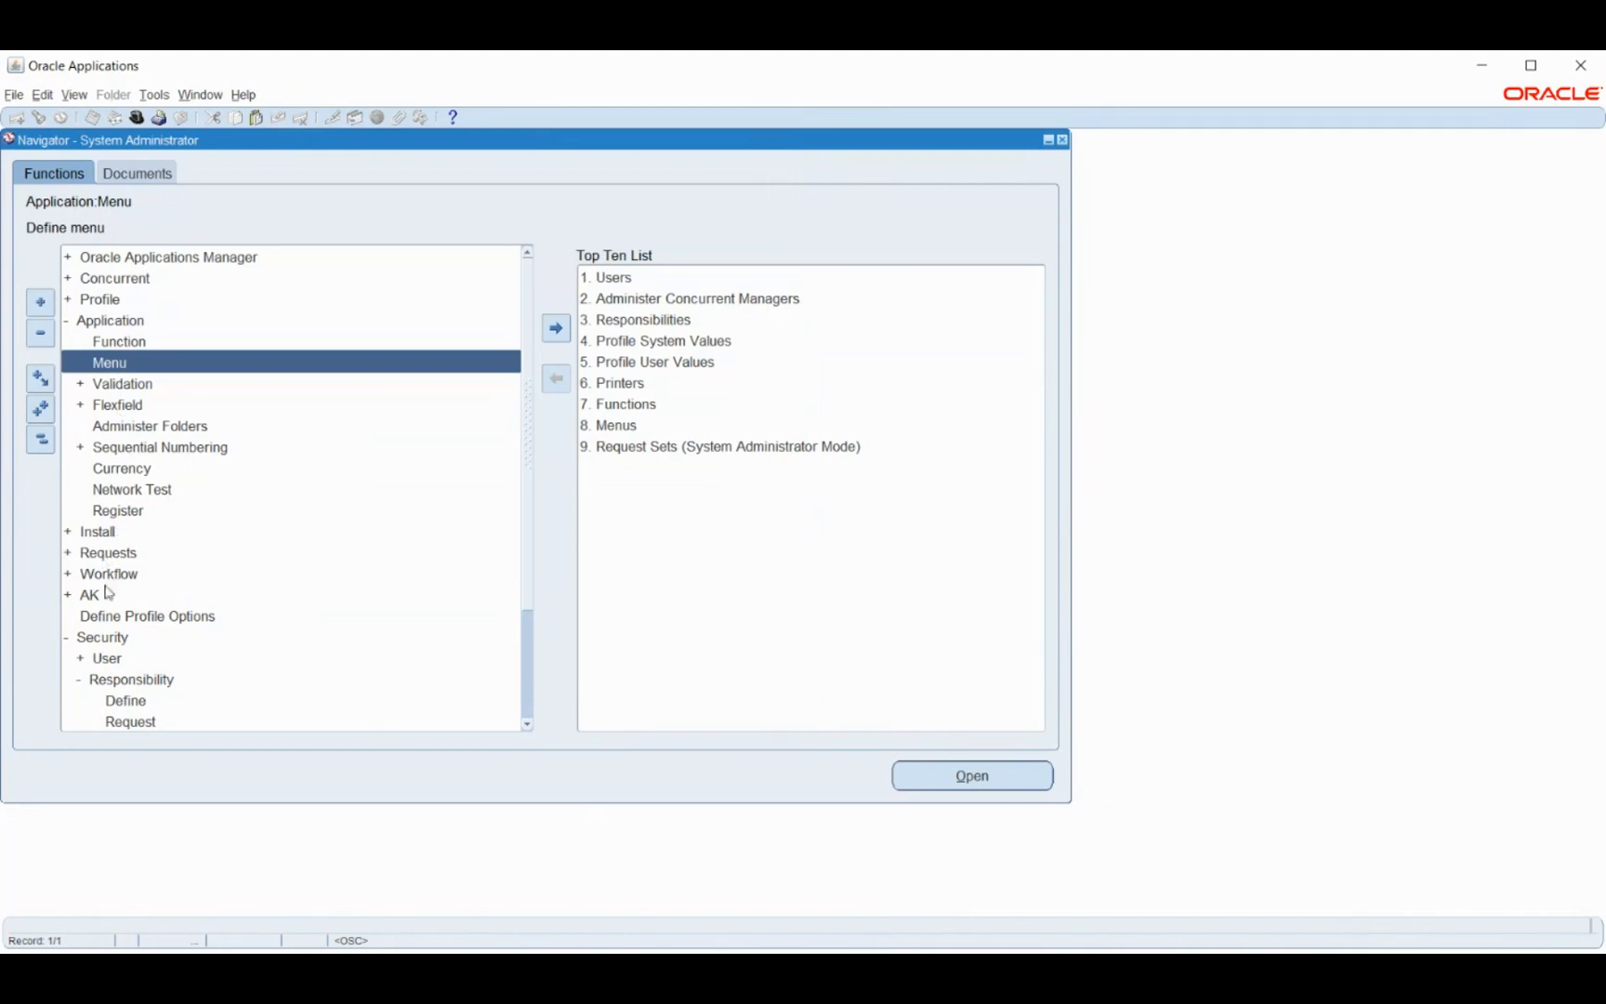
- Open Security > Responsibility > Define and list the items available under Excluded Items
double_click(131, 701)
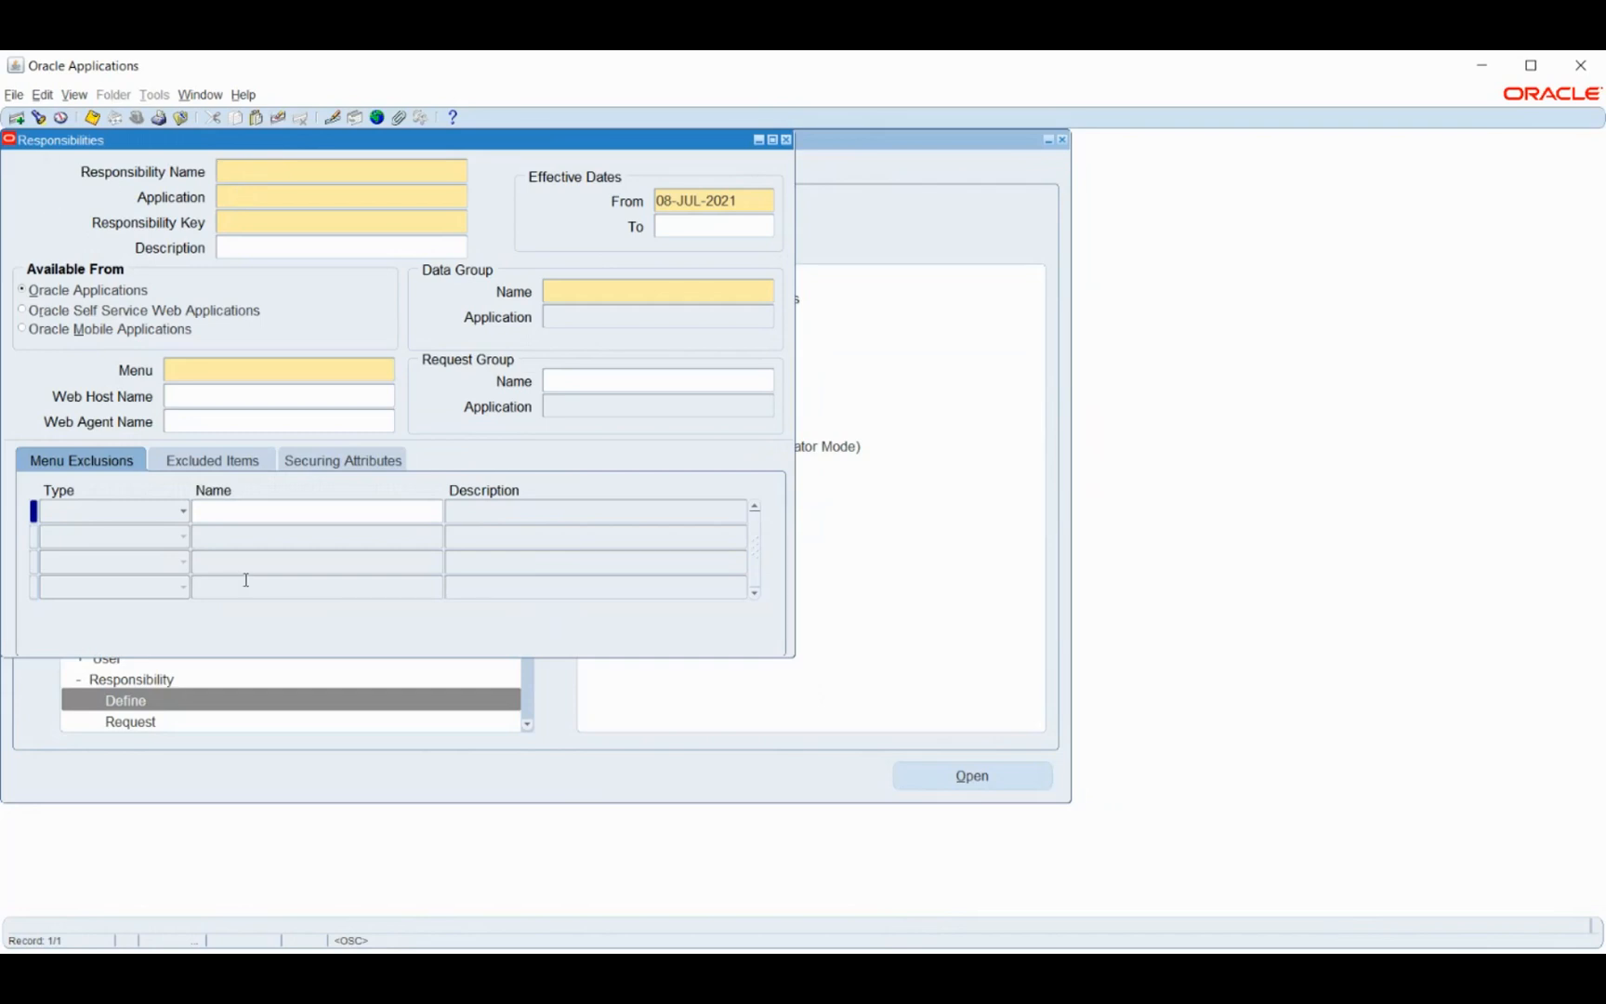
left_click(284, 511)
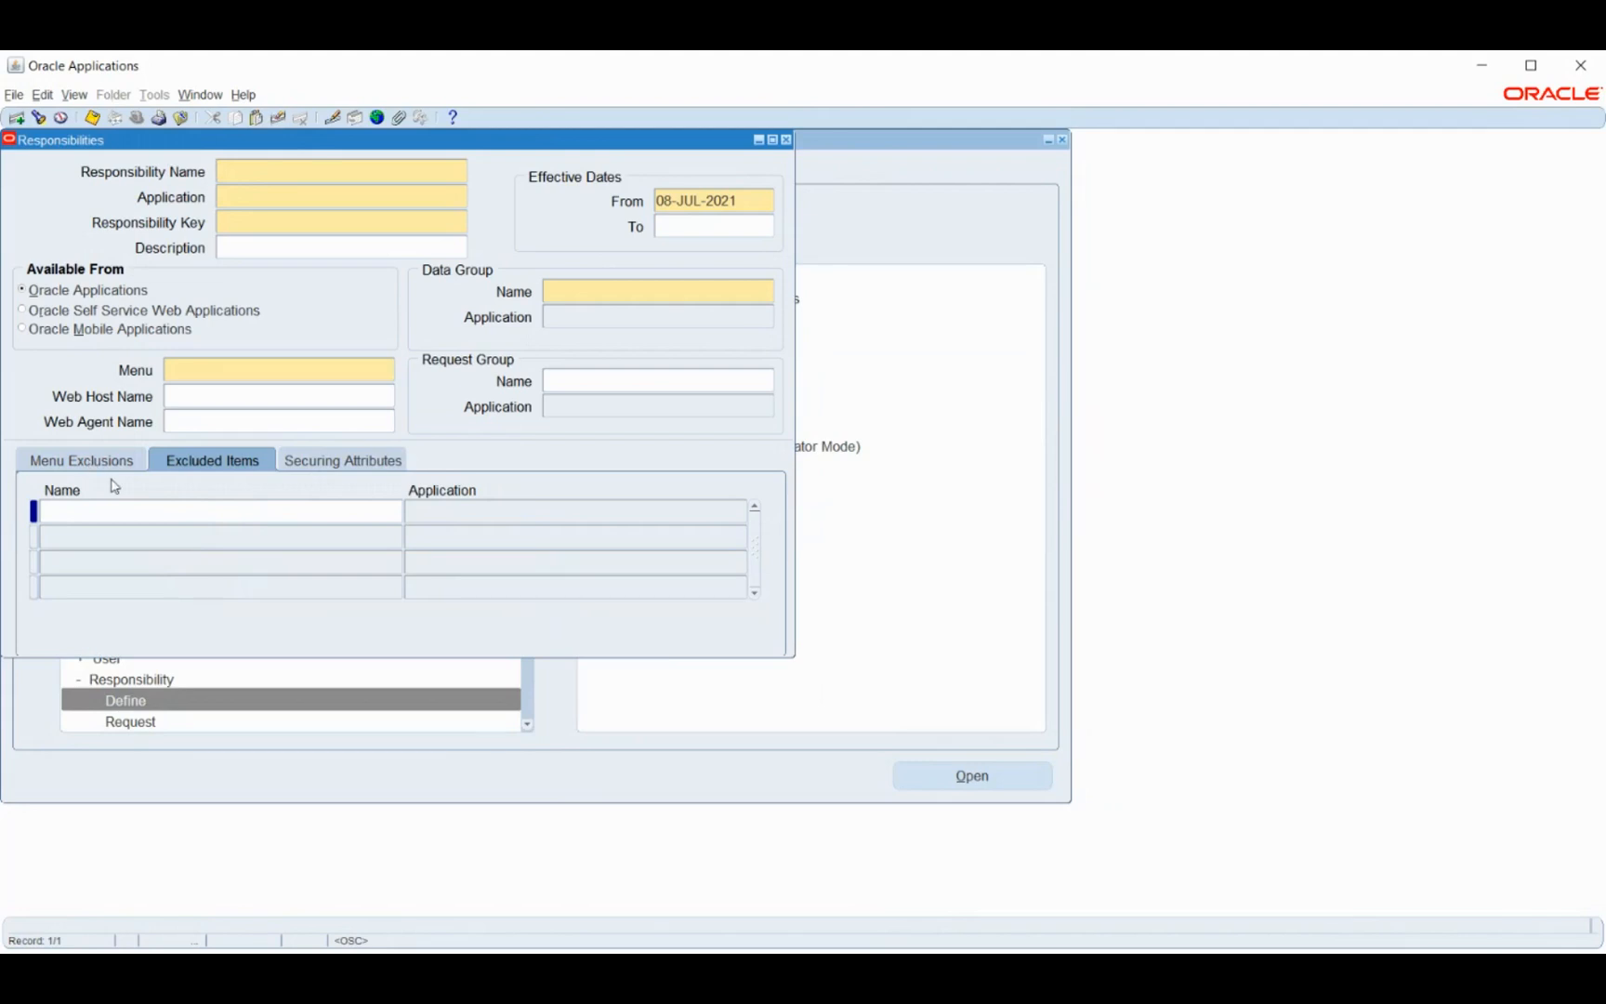
left_click(143, 517)
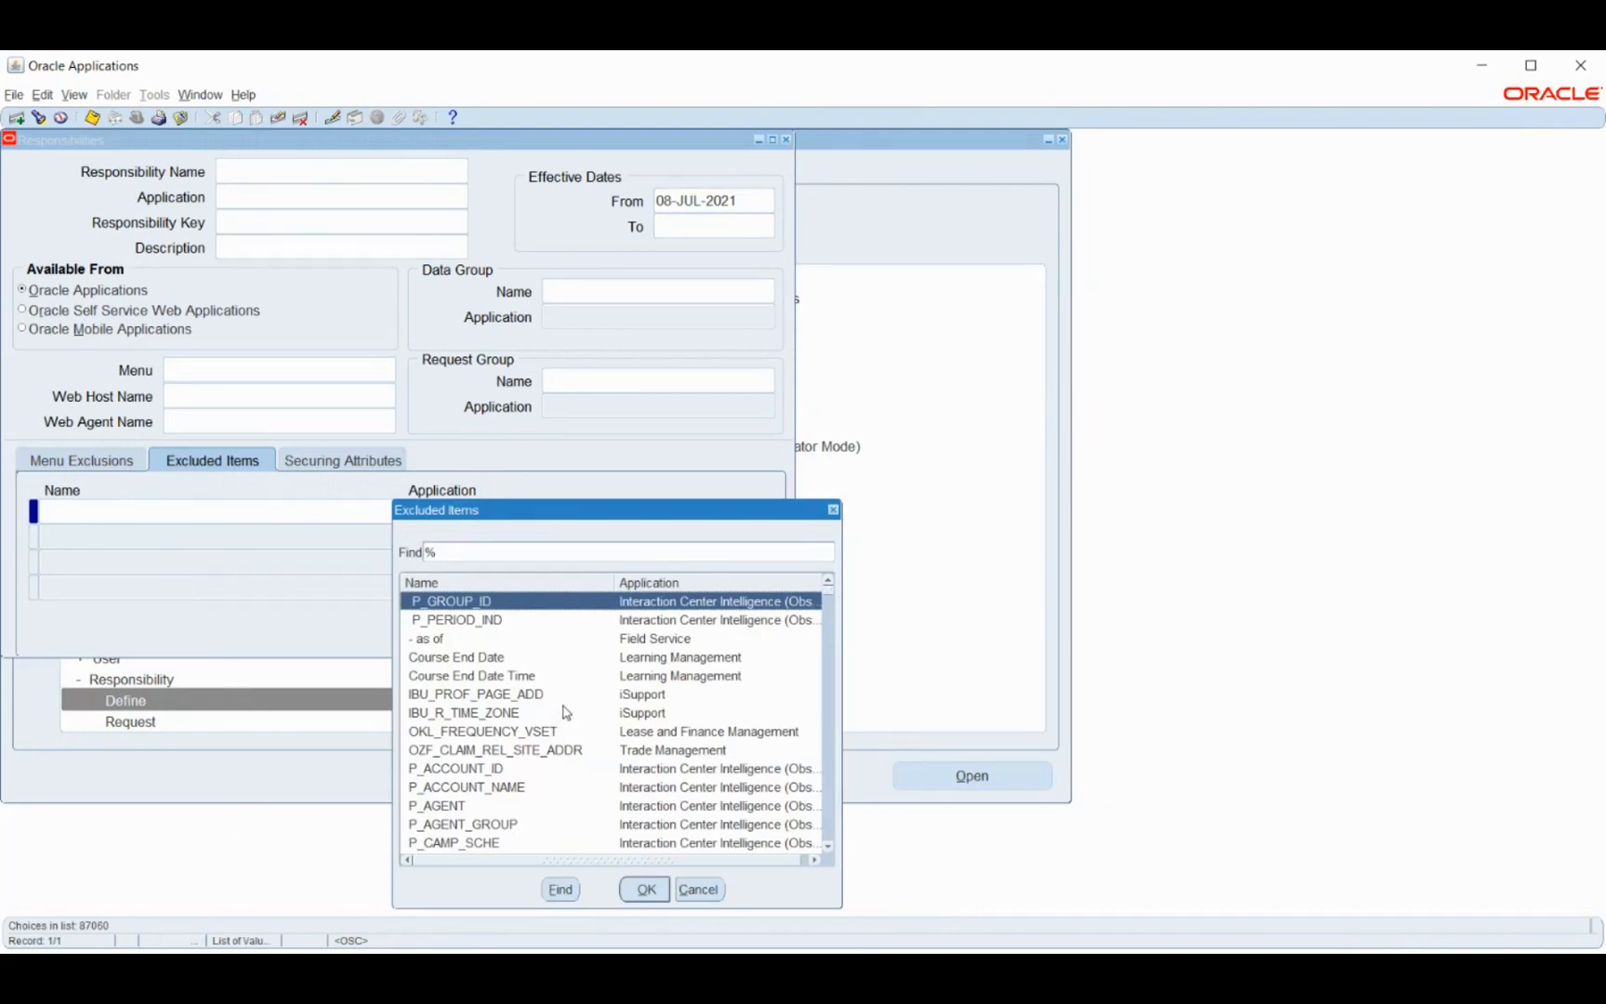
- Cancel the Excluded Items list without a selection and switch to Menu Exclusions
left_click(640, 754)
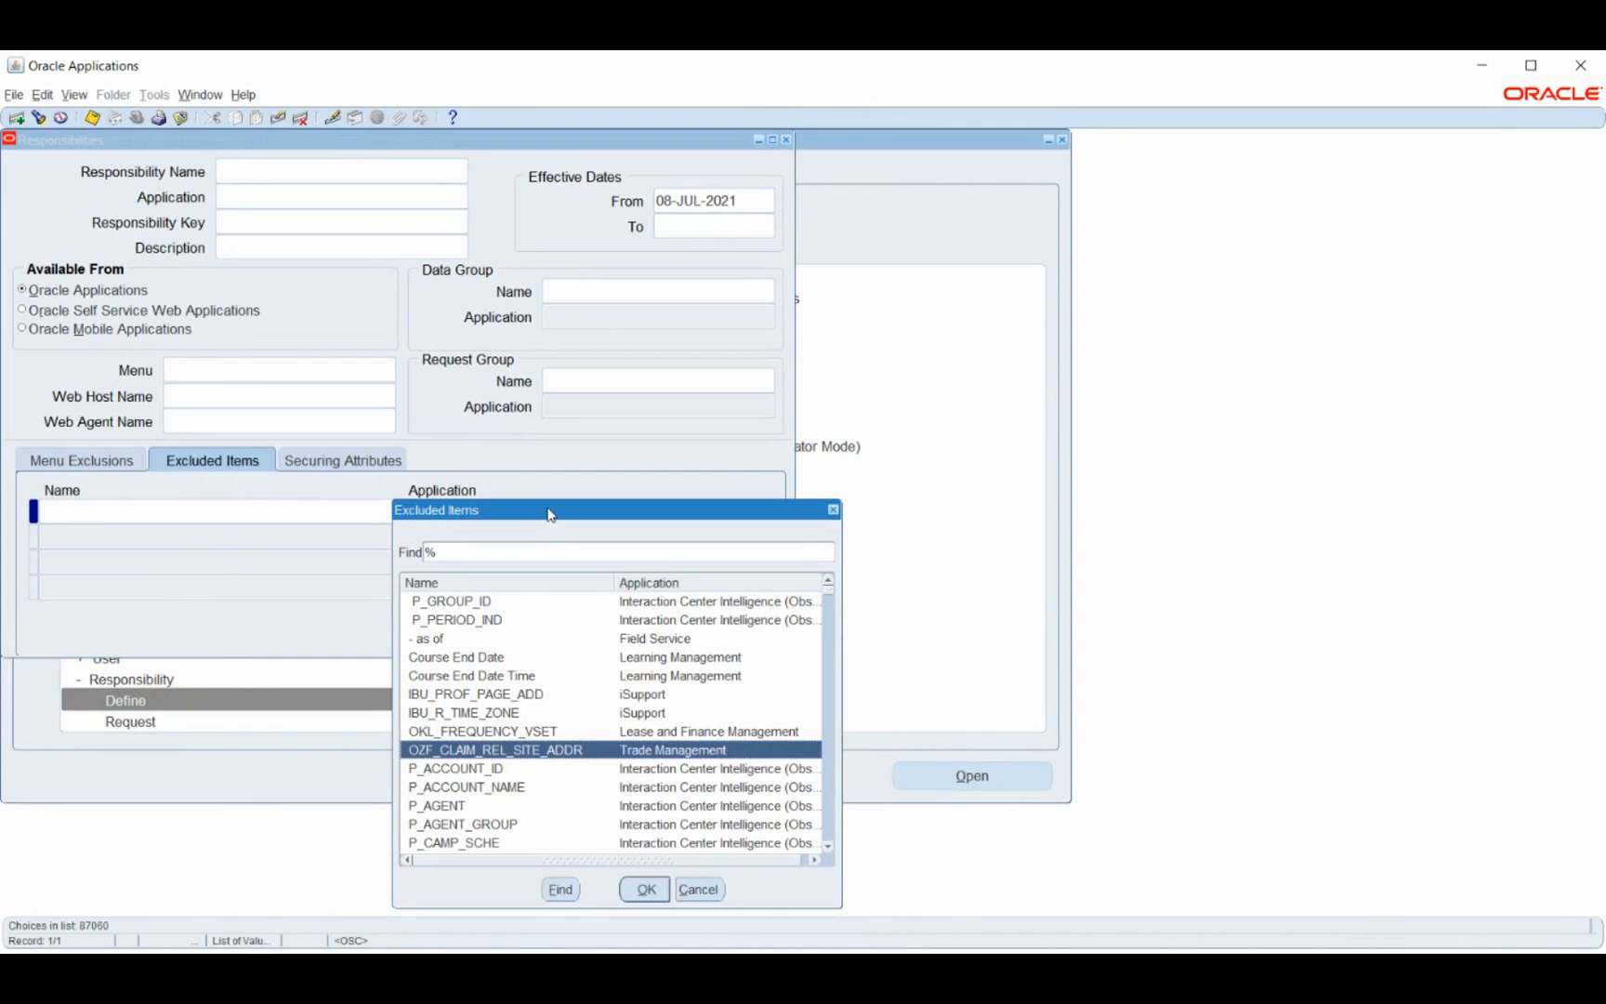
left_click_drag(548, 513, 487, 349)
left_click(638, 724)
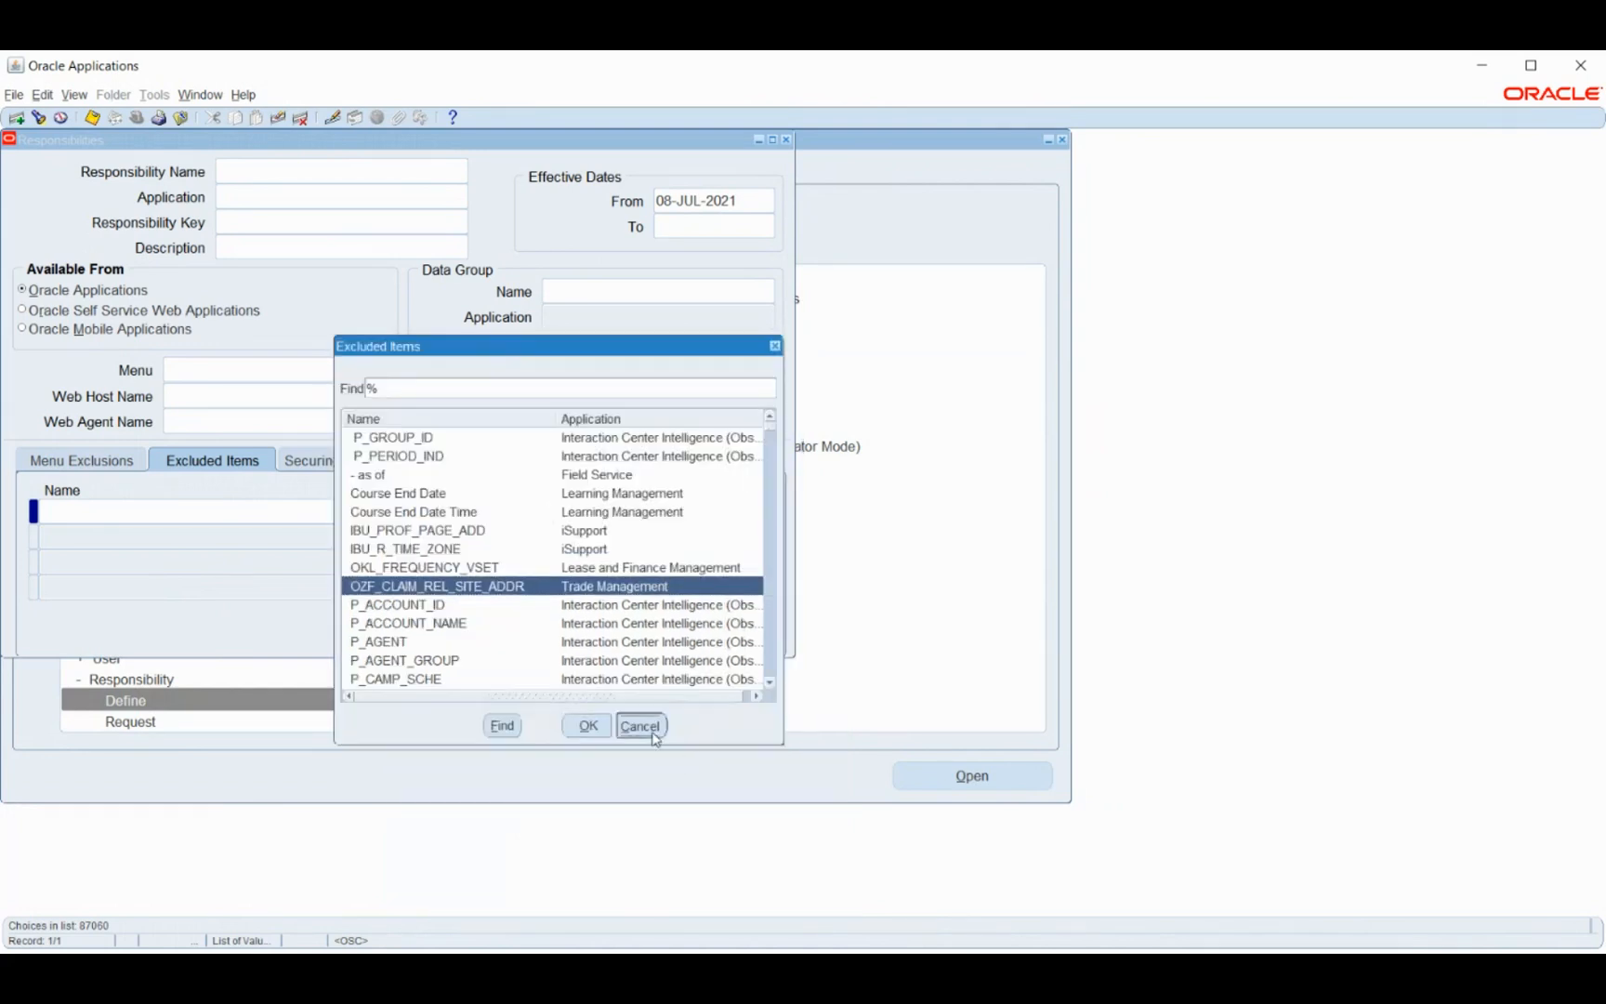
left_click(116, 461)
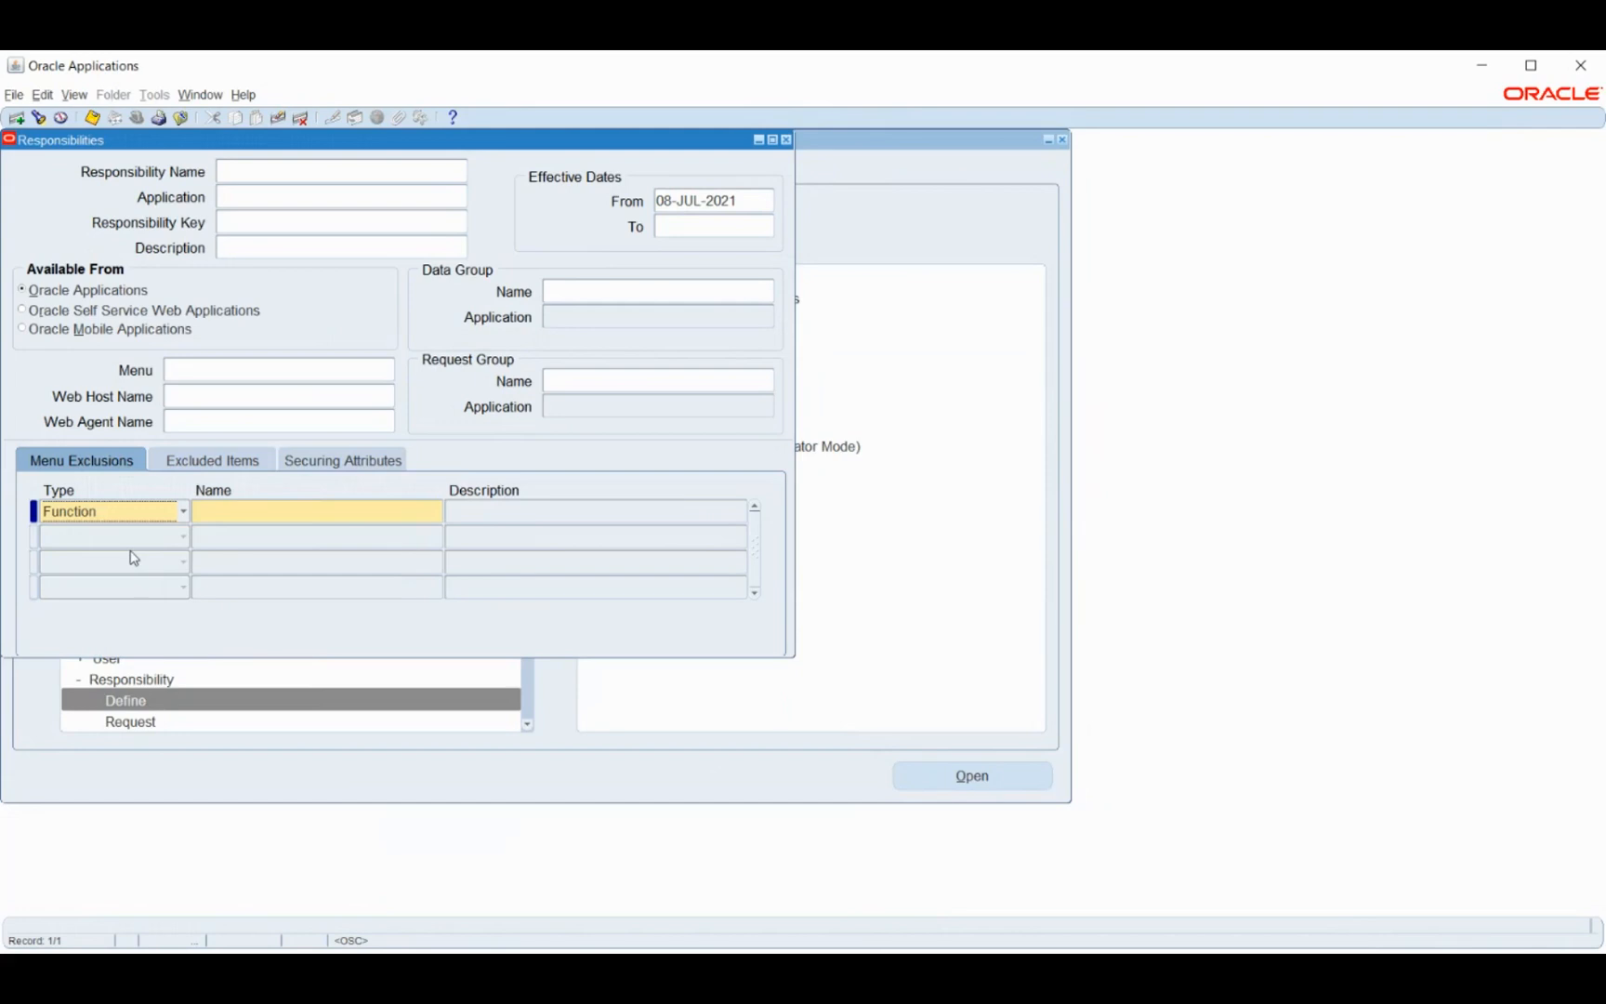
- Keep the Menu Exclusions type as Function, dismiss the FRM-41830 empty-list alert, and switch to Excluded Items
left_click(131, 514)
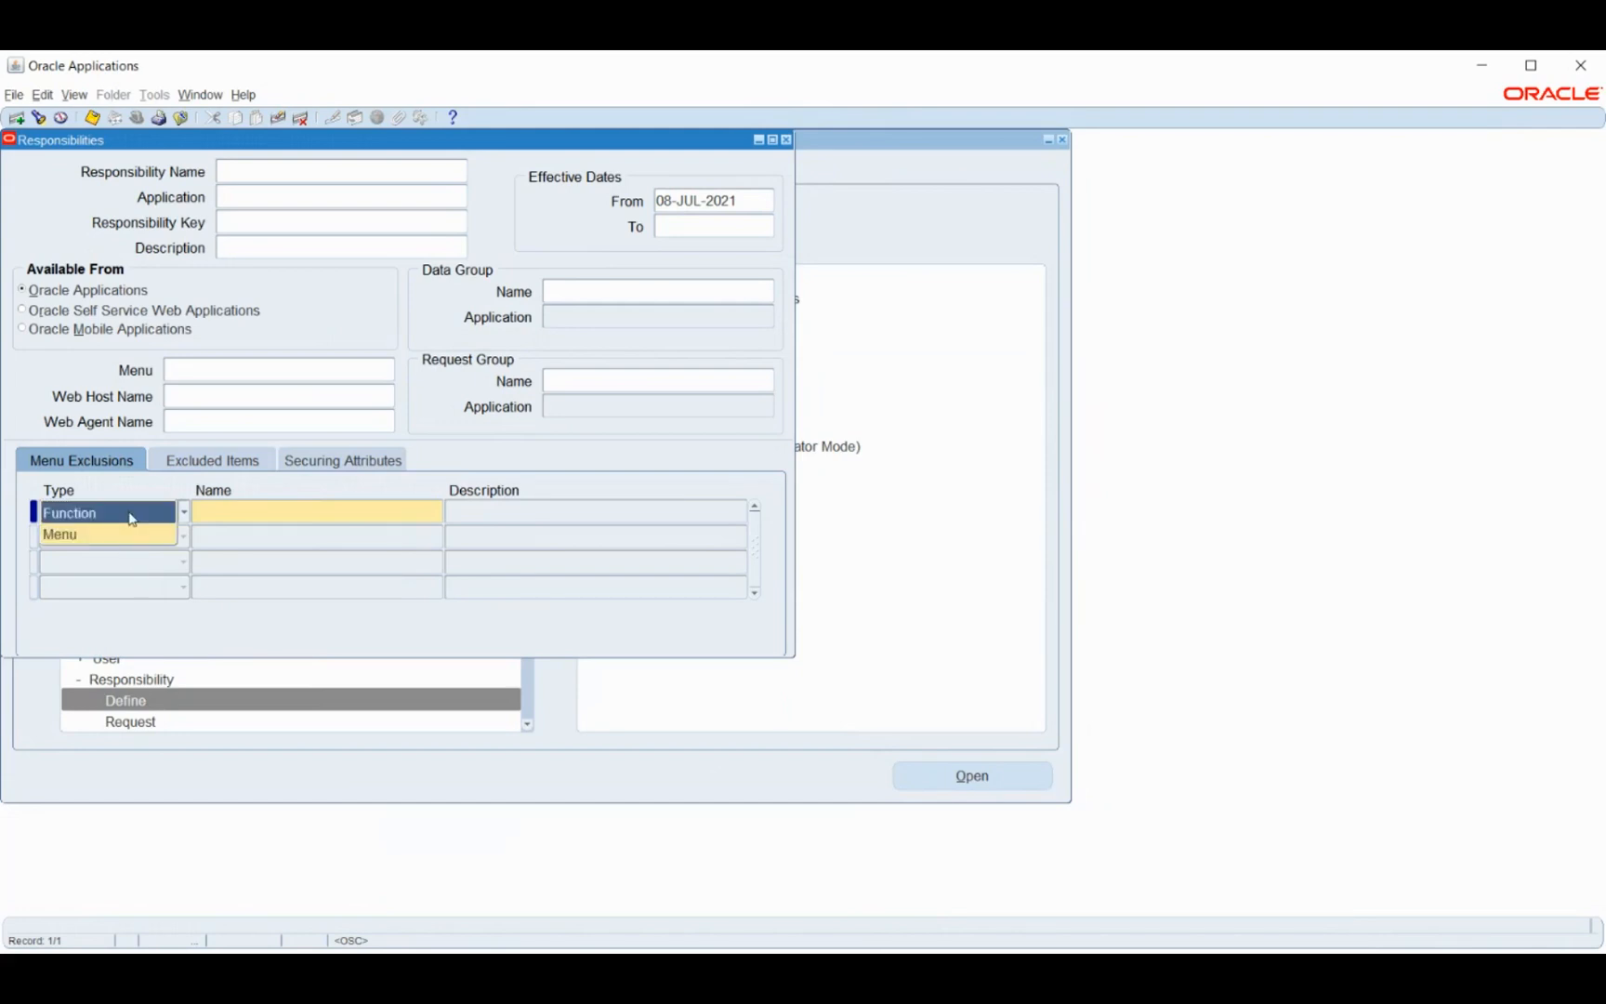
left_click(209, 460)
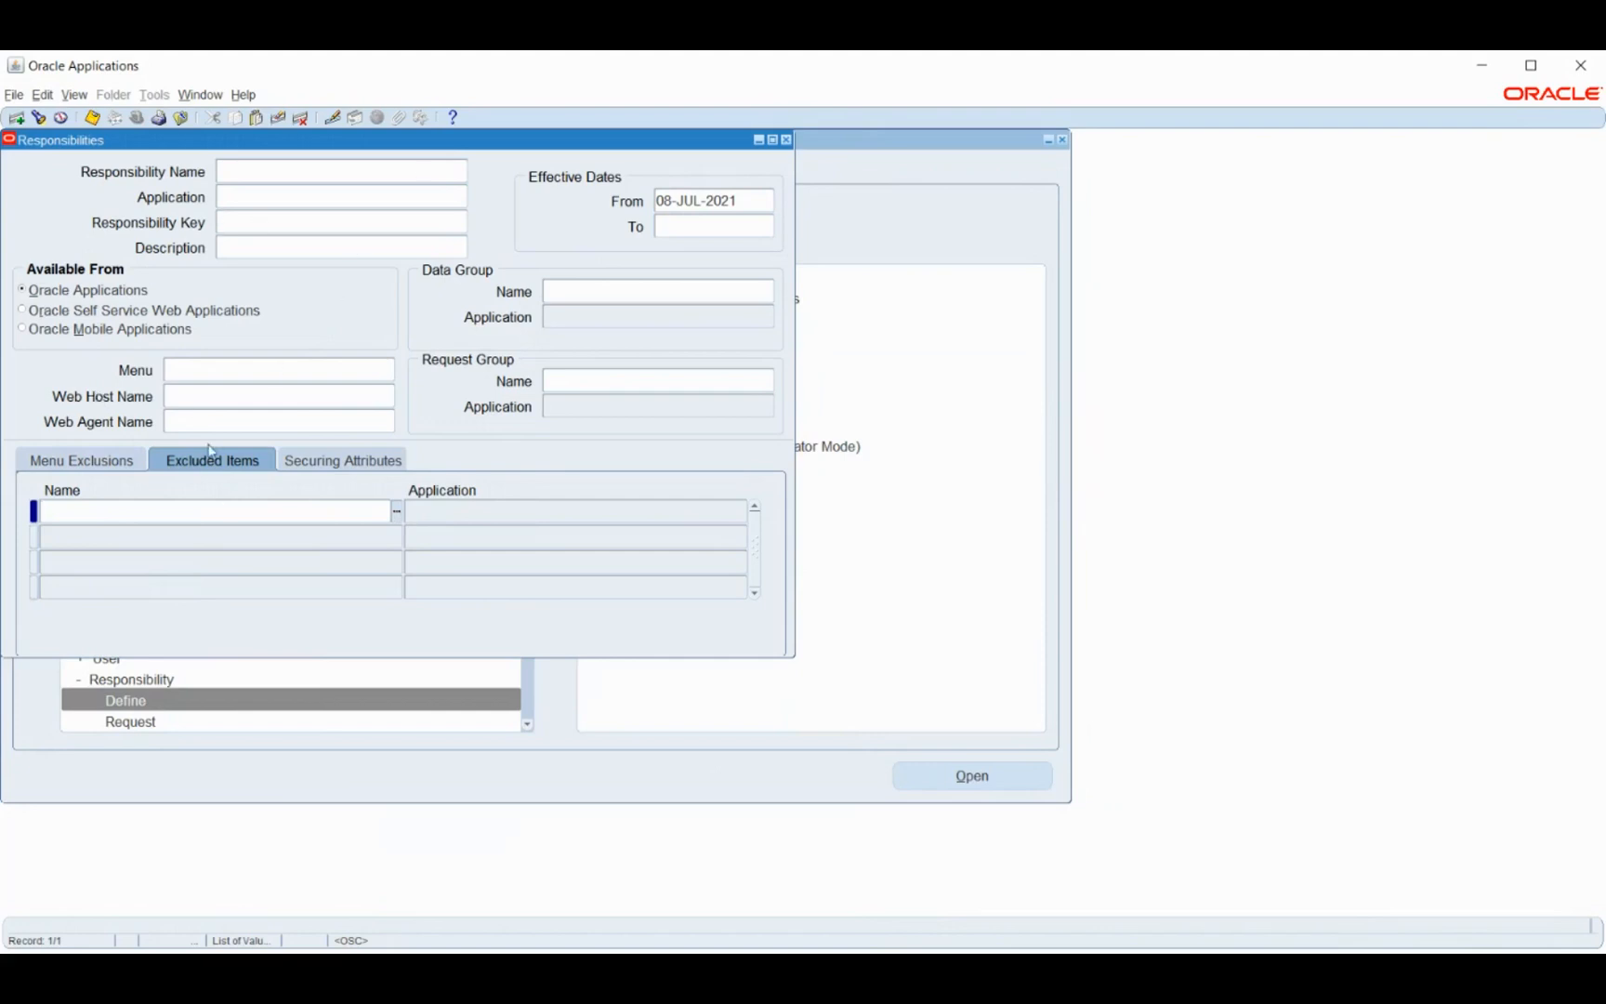
left_click(117, 464)
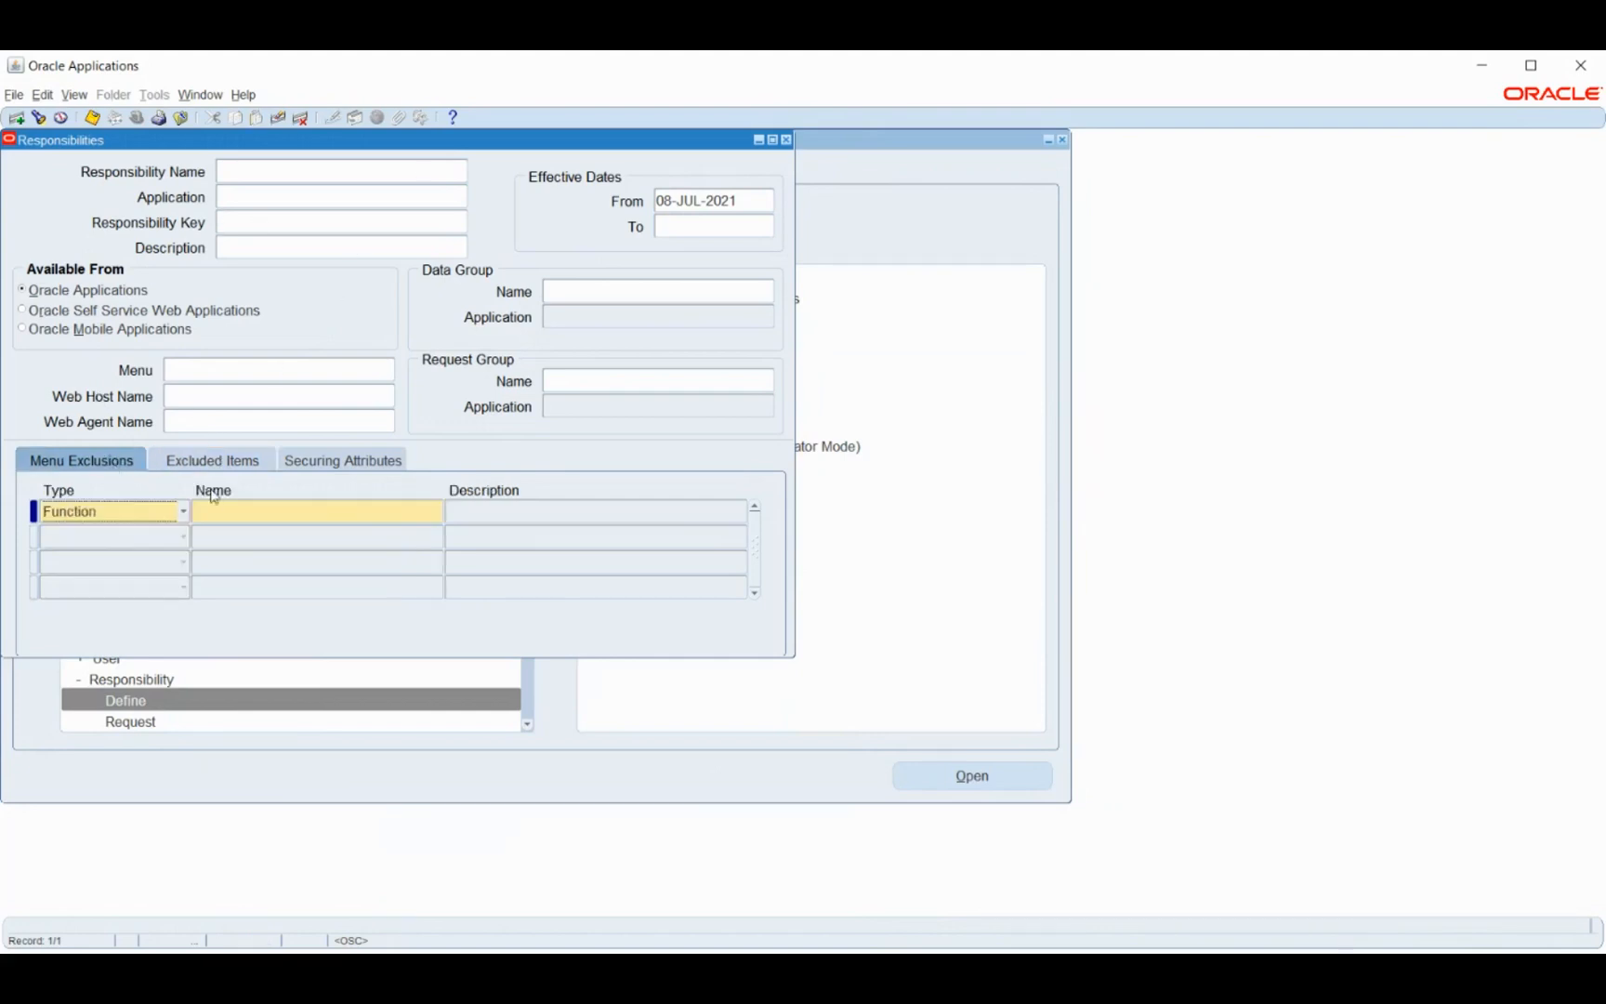
left_click(150, 522)
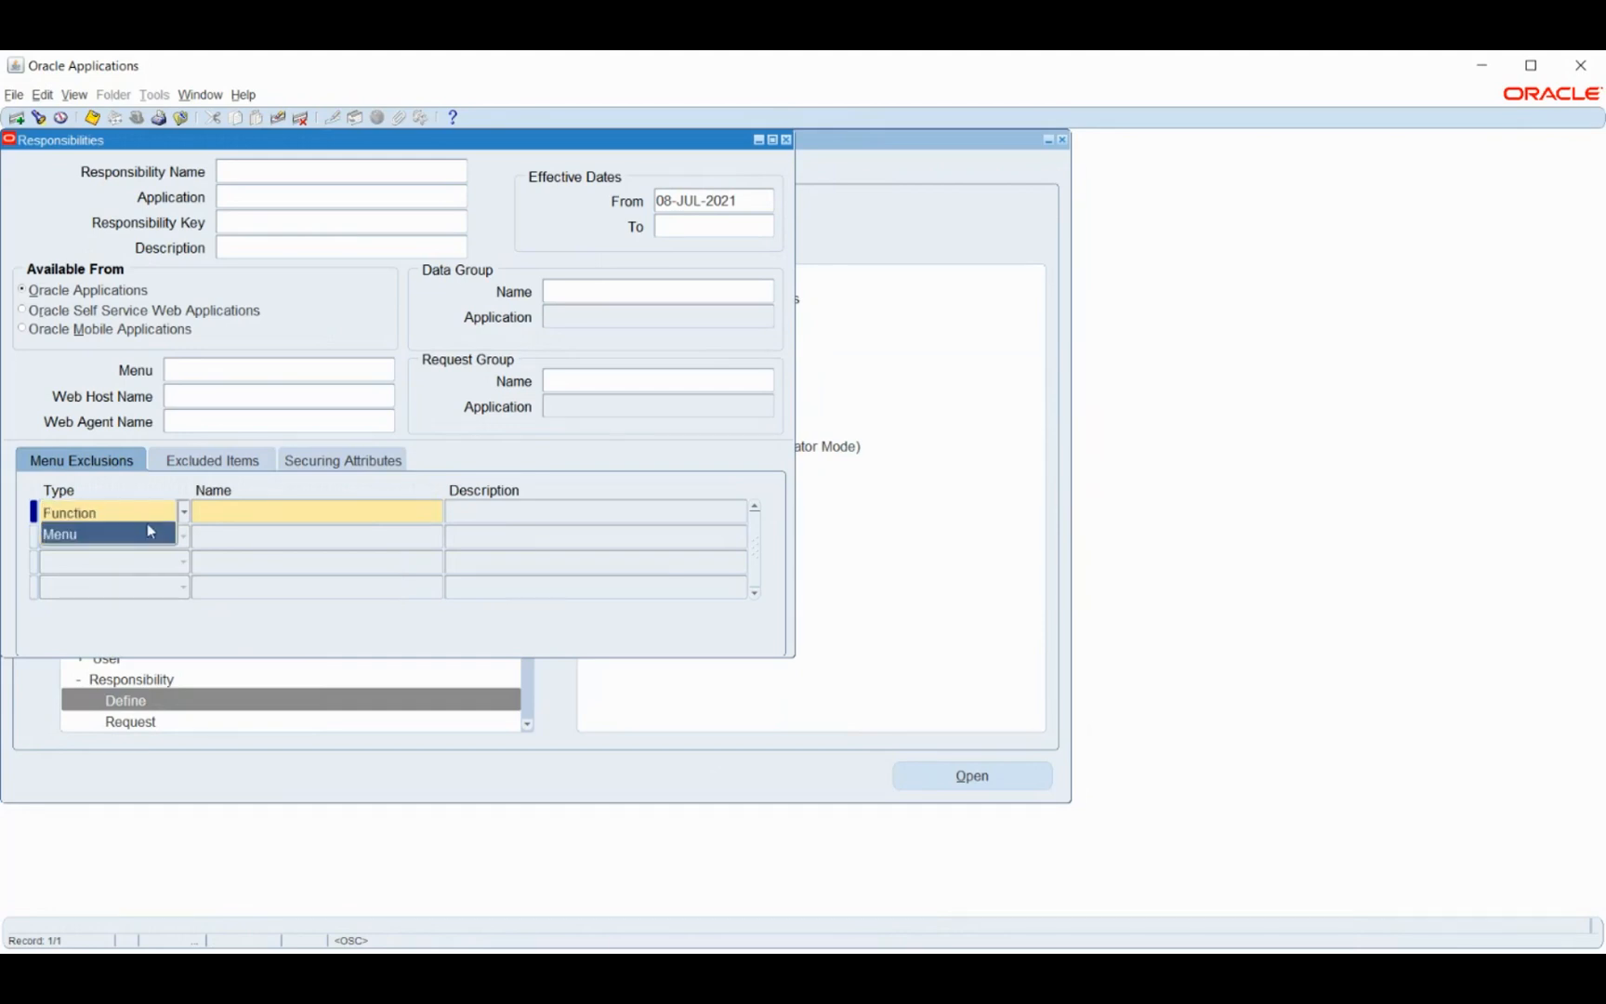
left_click(214, 513)
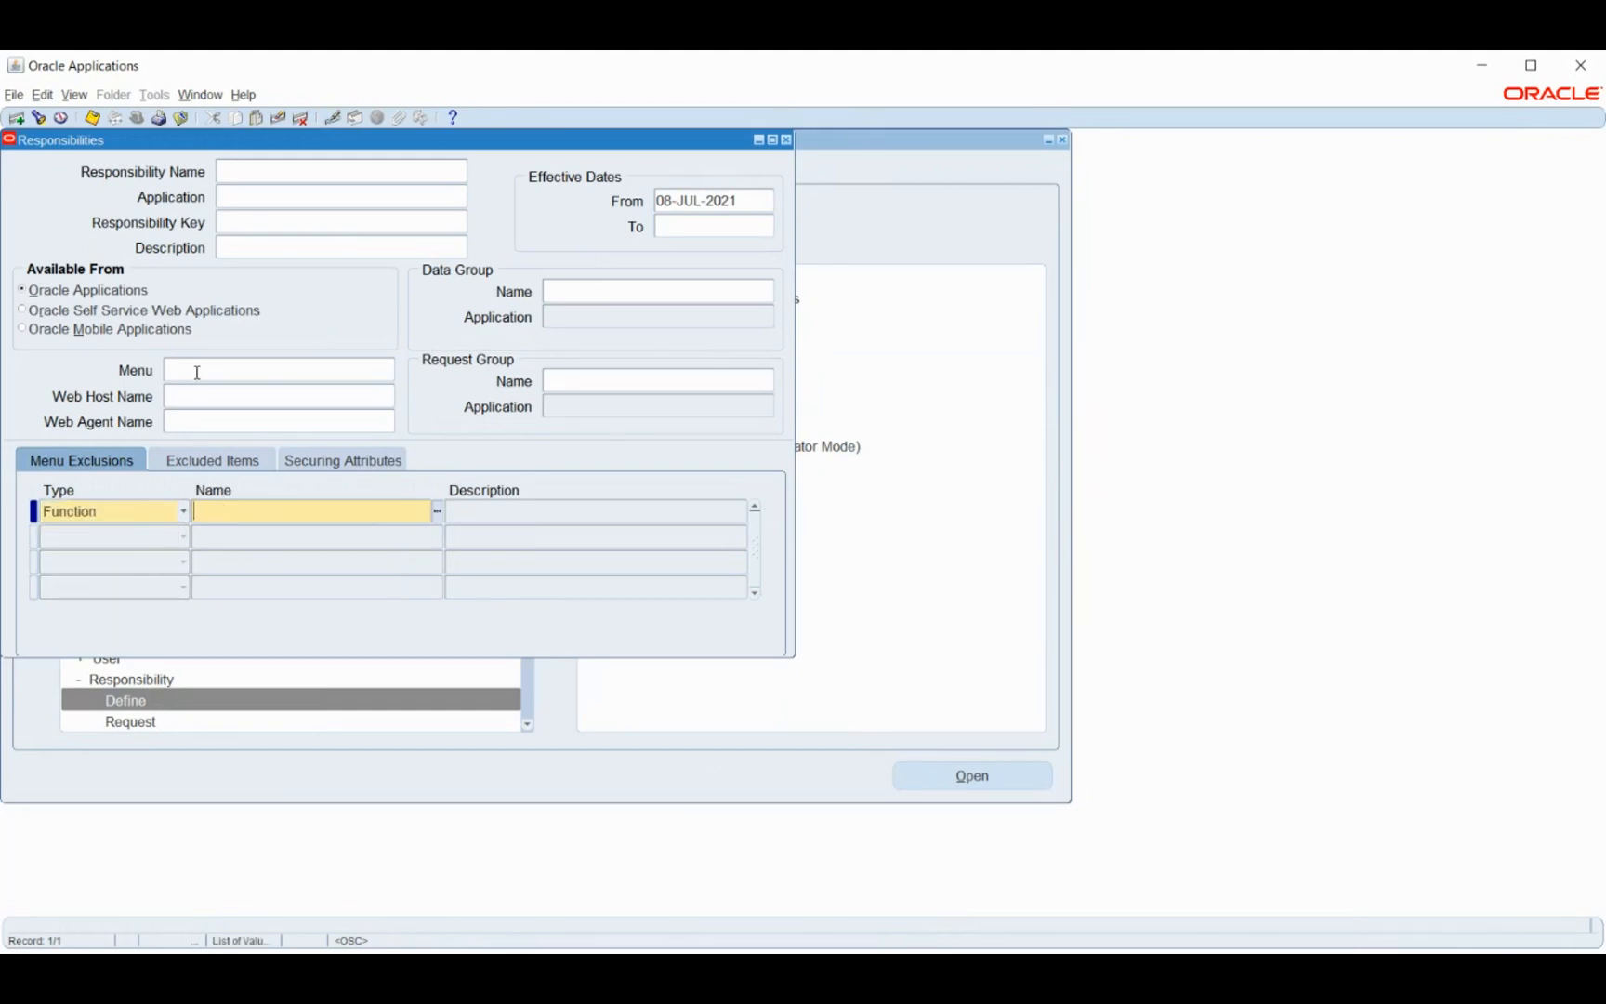
left_click(436, 511)
left_click(436, 512)
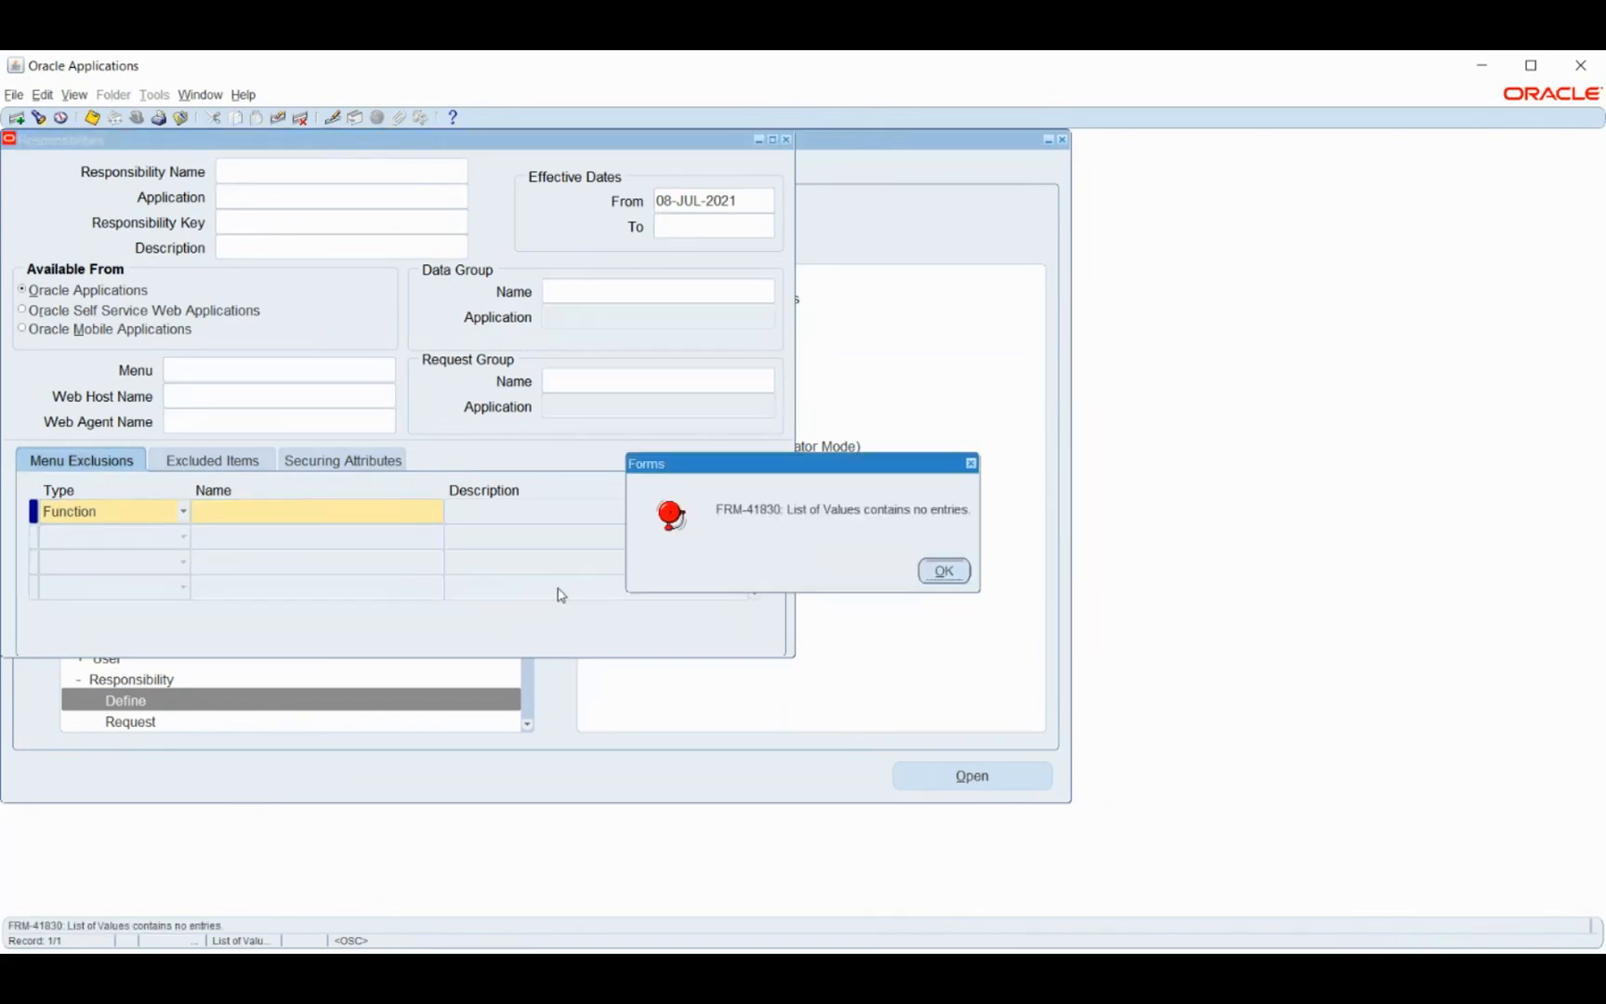
left_click(944, 571)
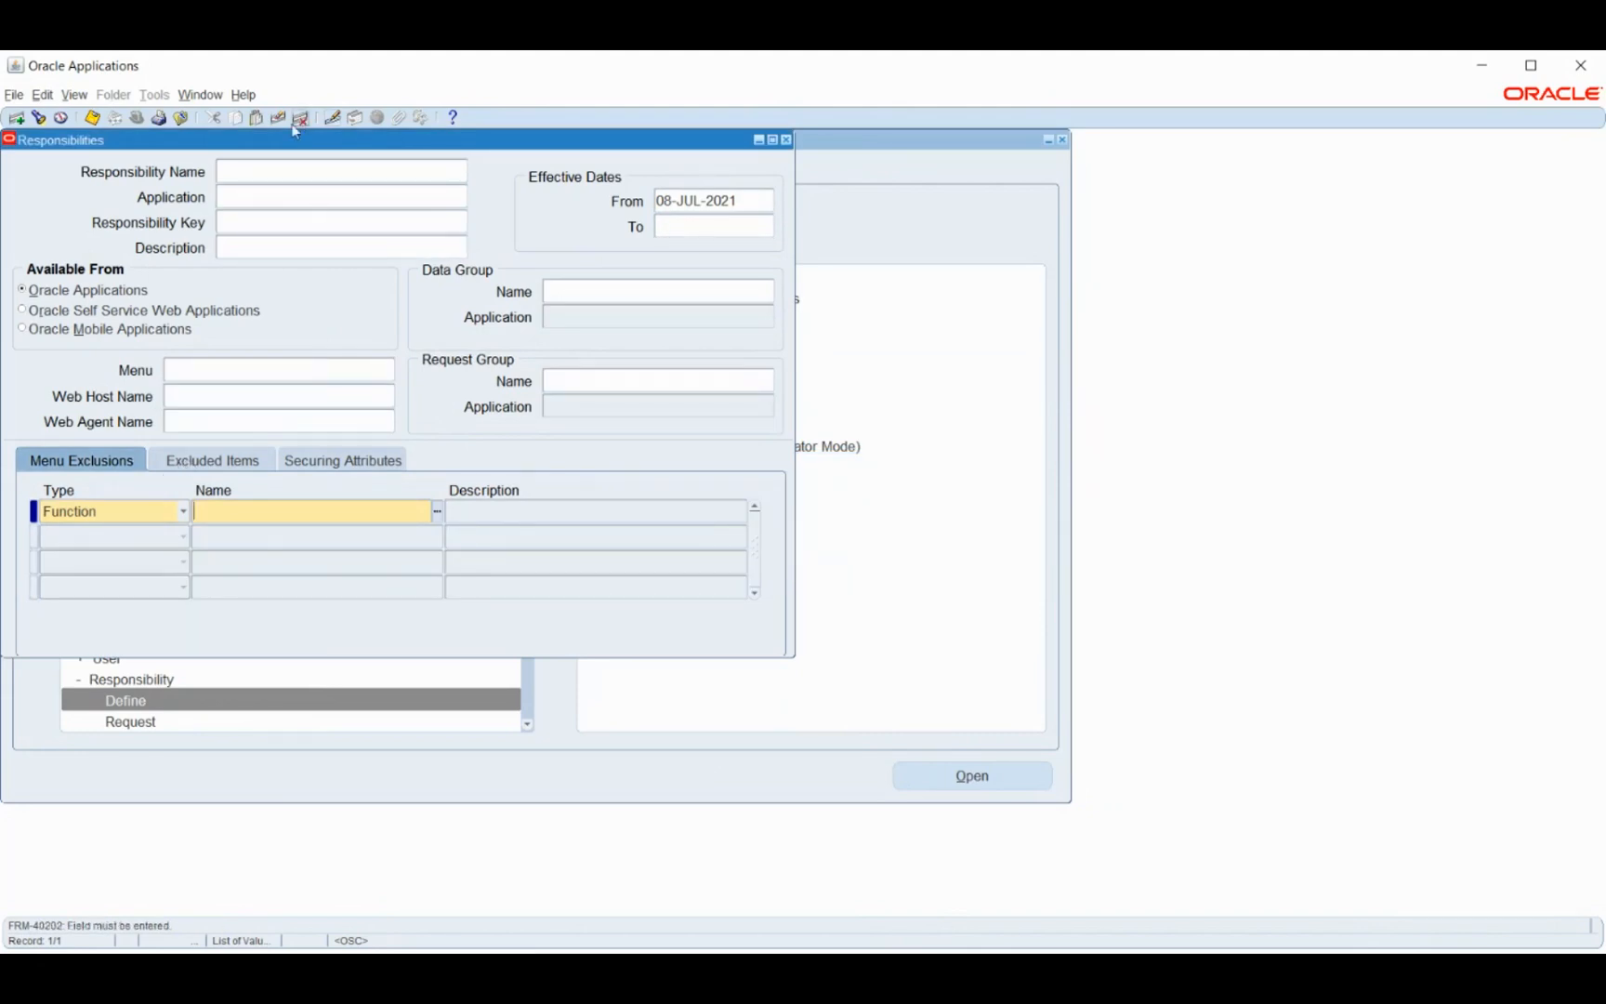
left_click(182, 465)
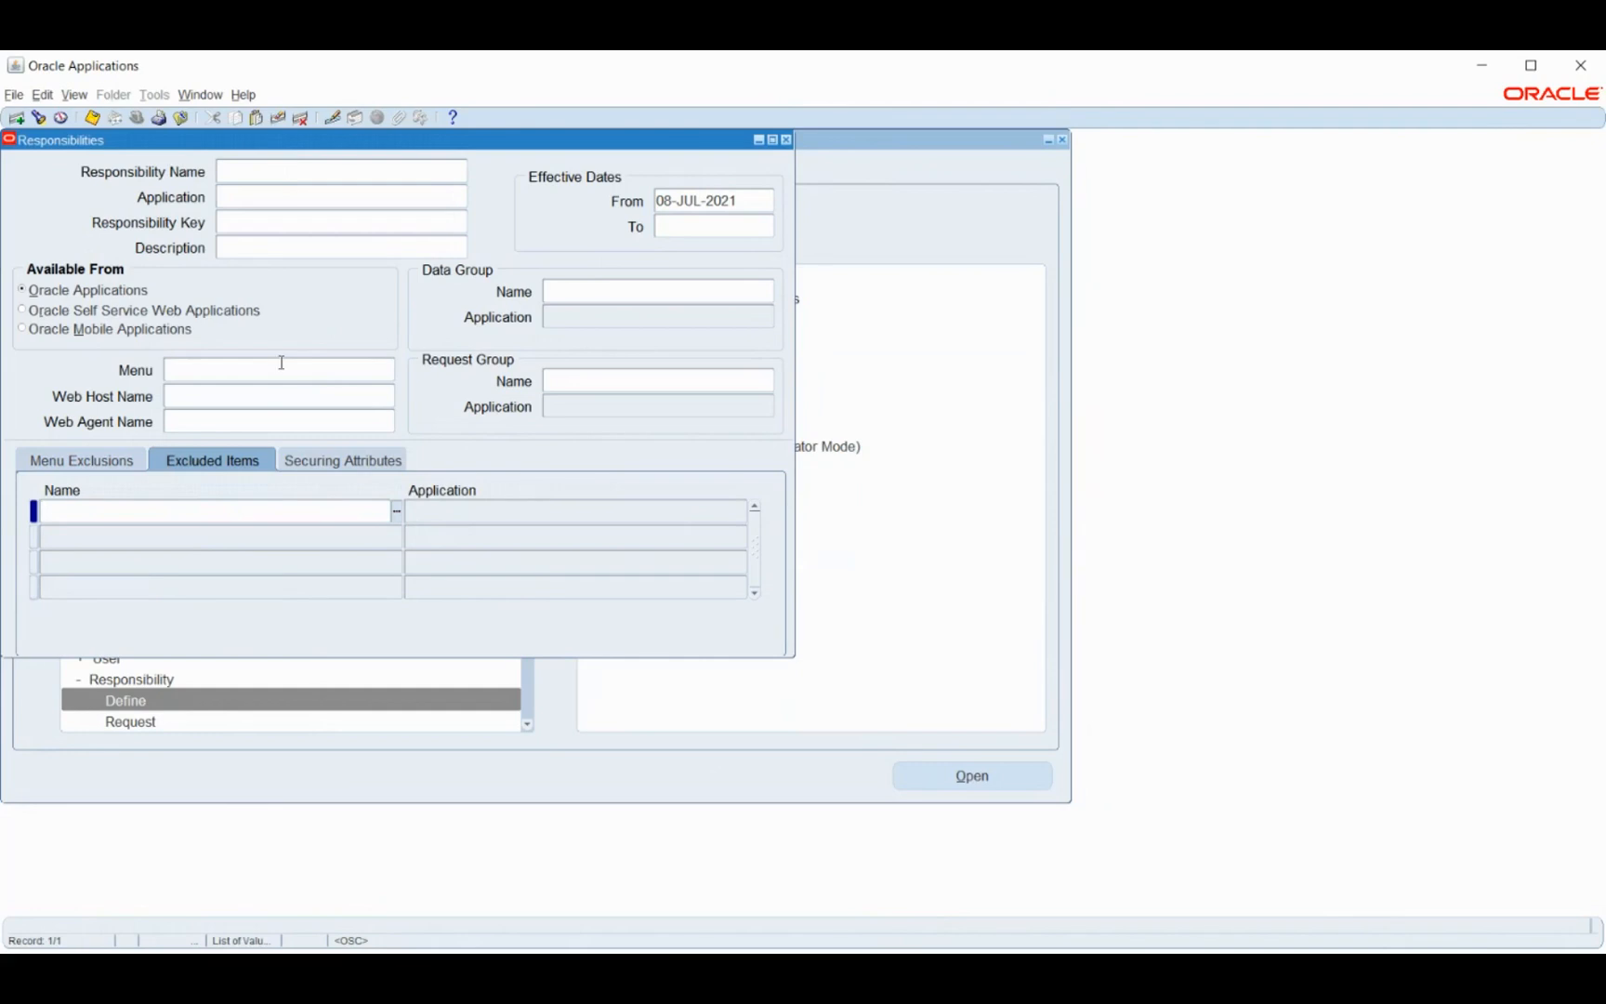
- Scroll through the Excluded Items name list, cancel it, and go back to Menu Exclusions
left_click(395, 512)
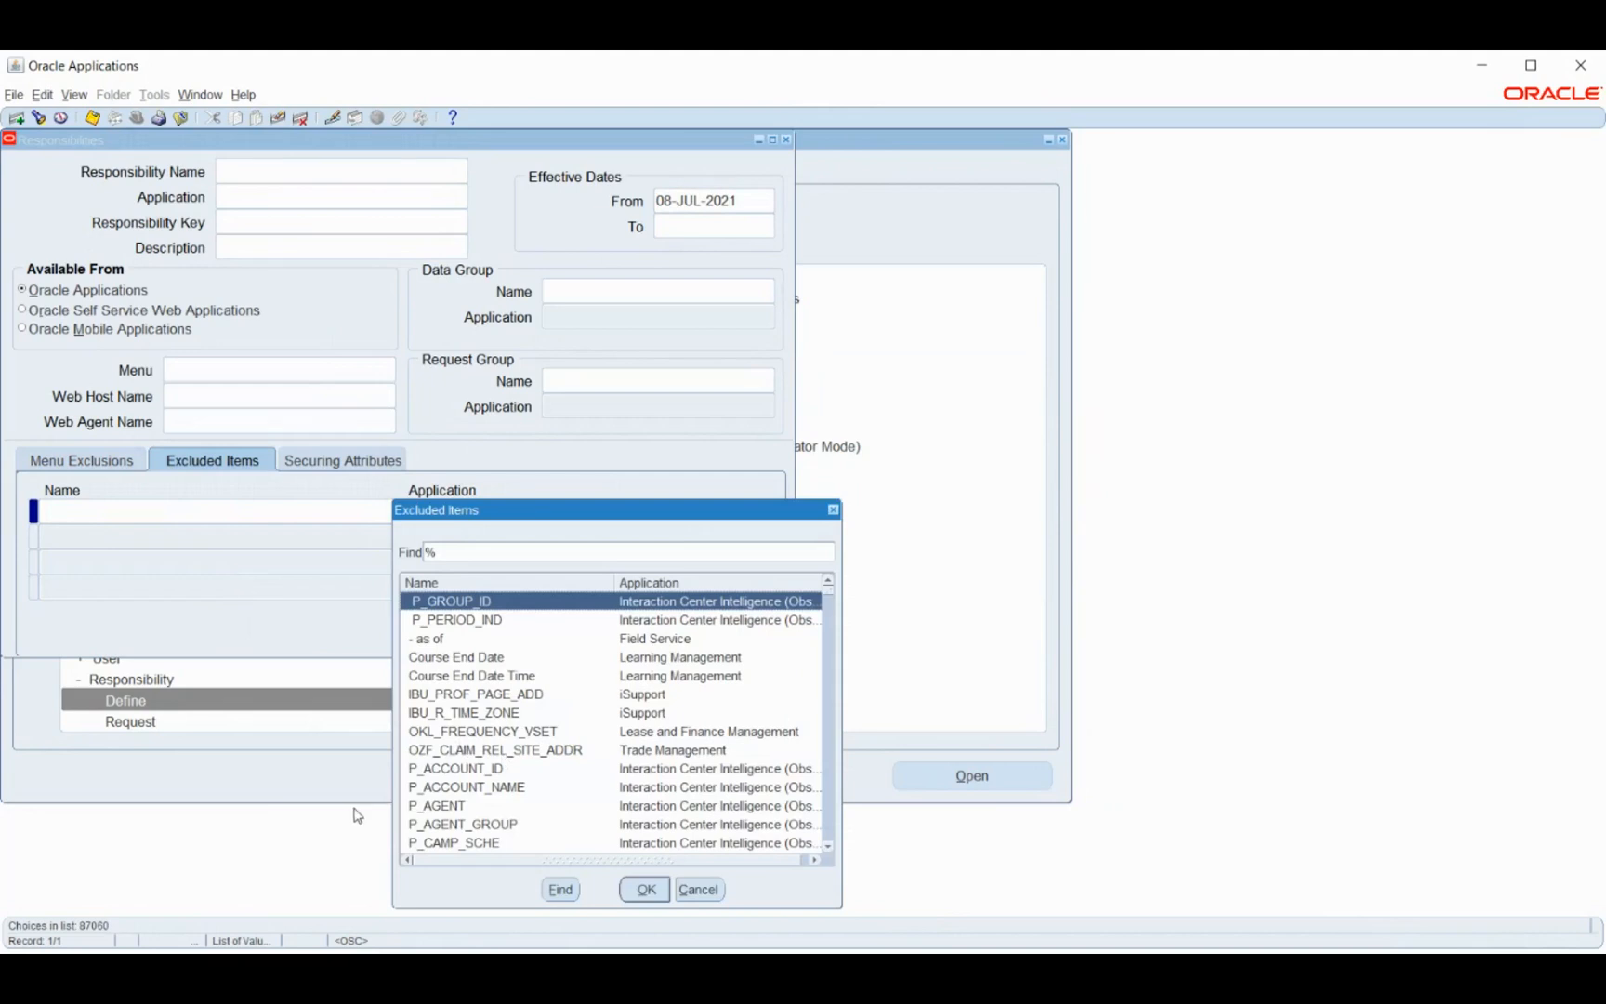
scroll(546, 703, "down", 4)
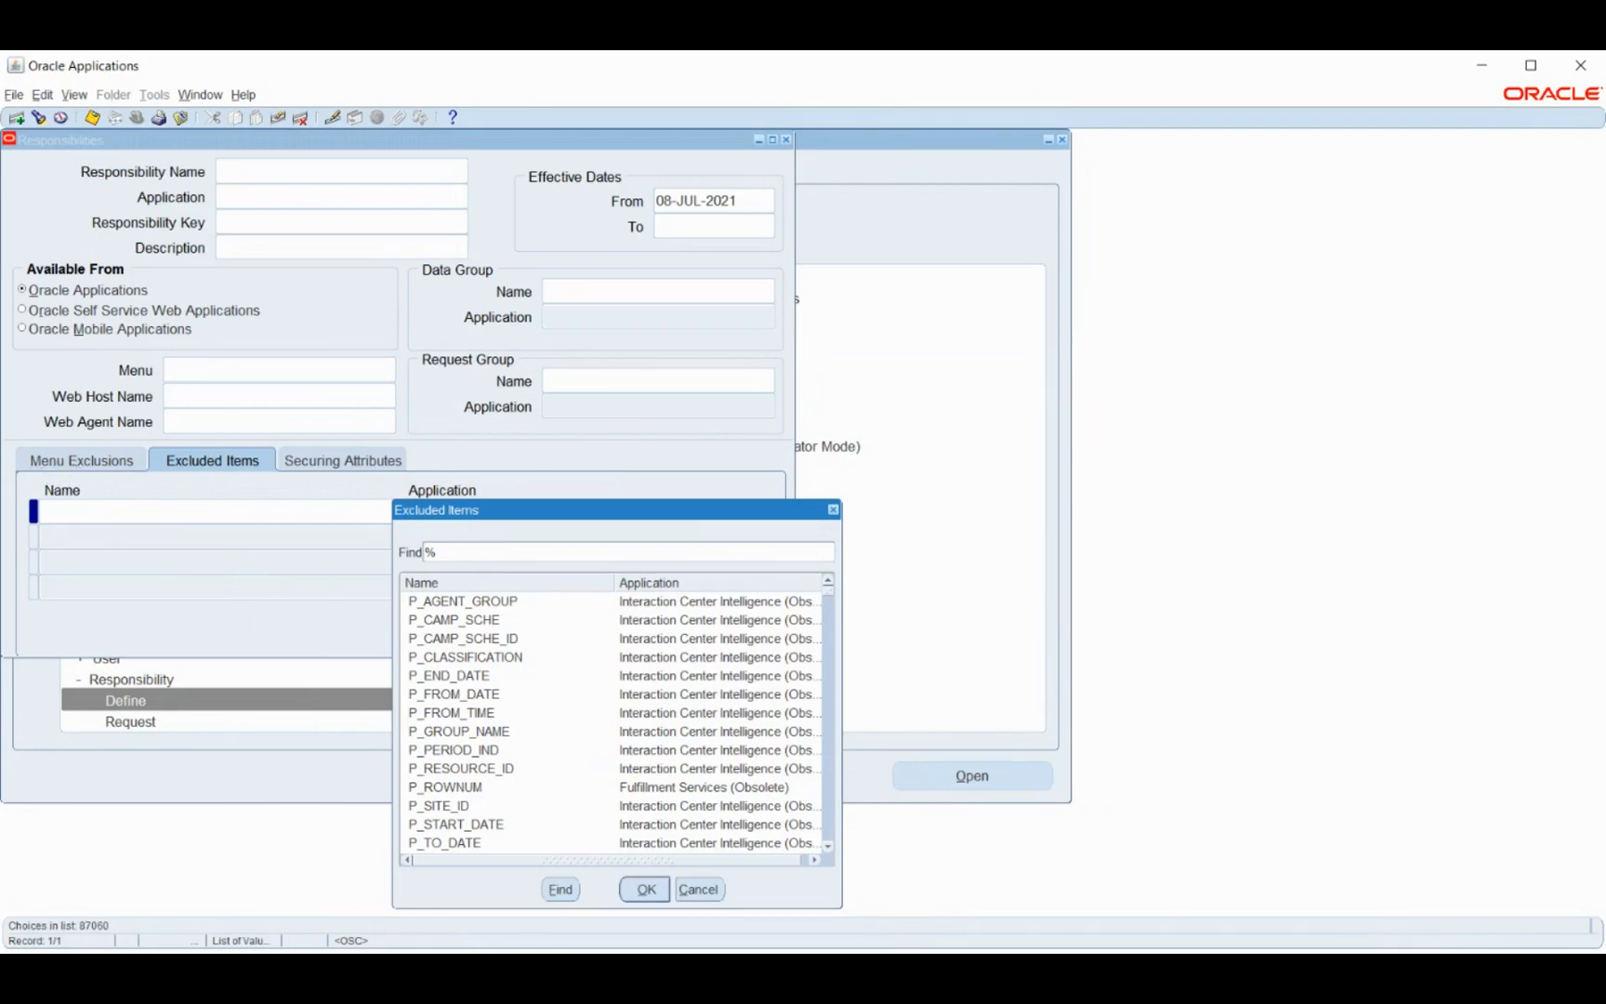
left_click_drag(616, 514, 691, 312)
left_click(774, 687)
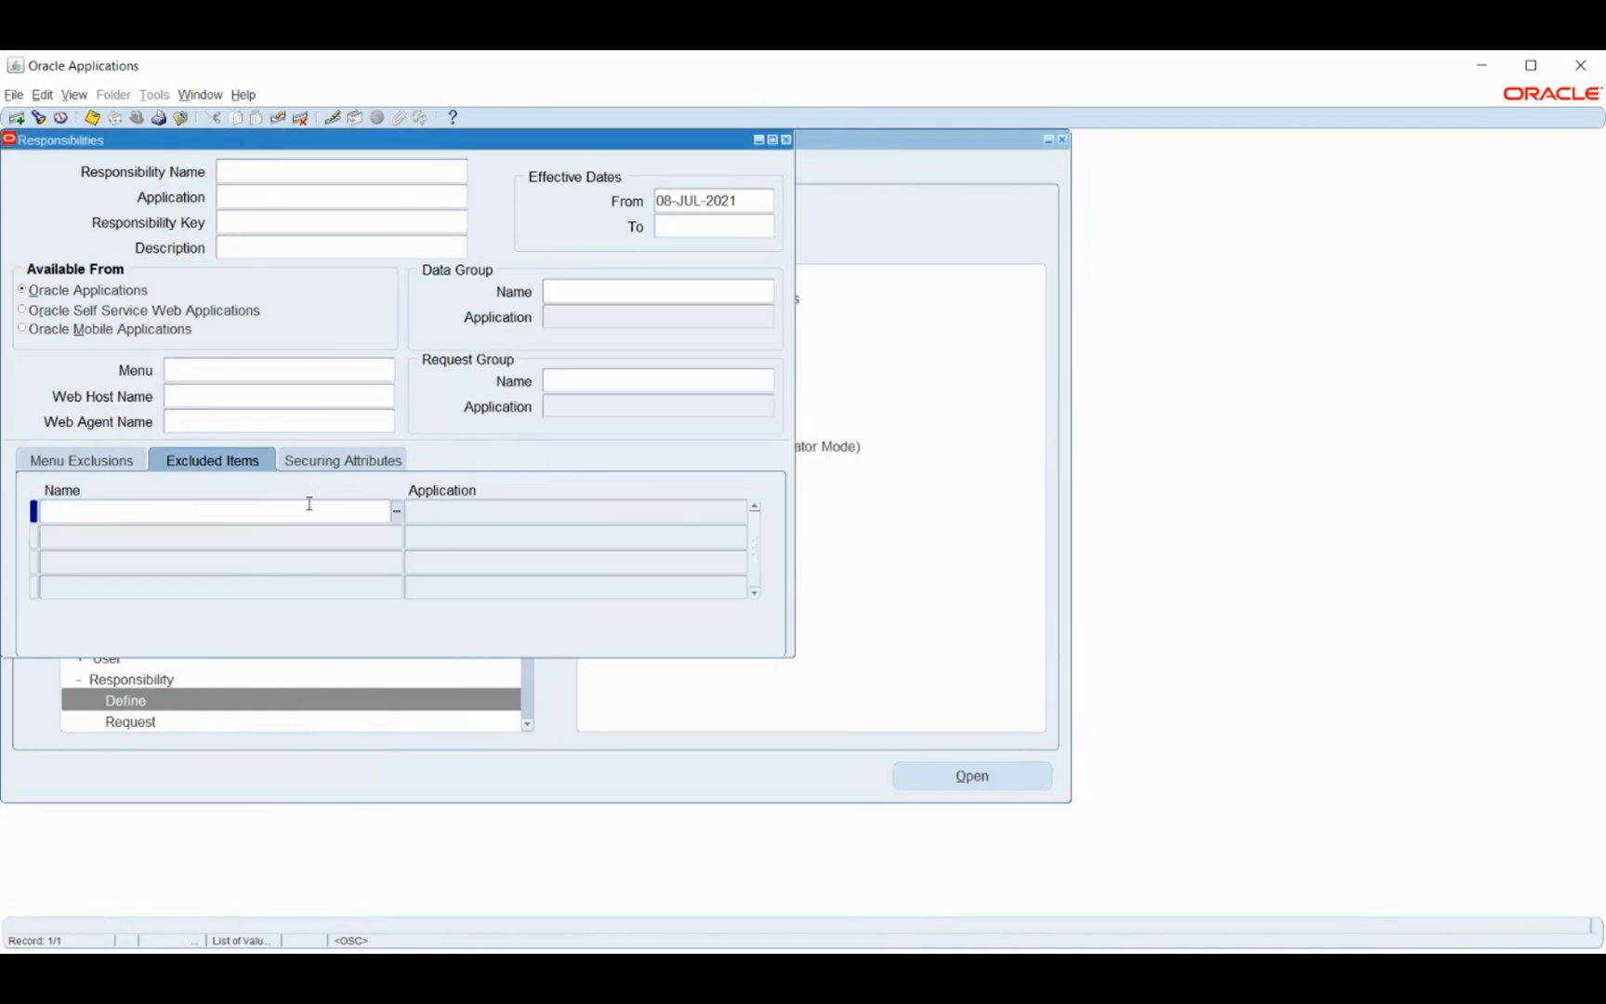
left_click(85, 462)
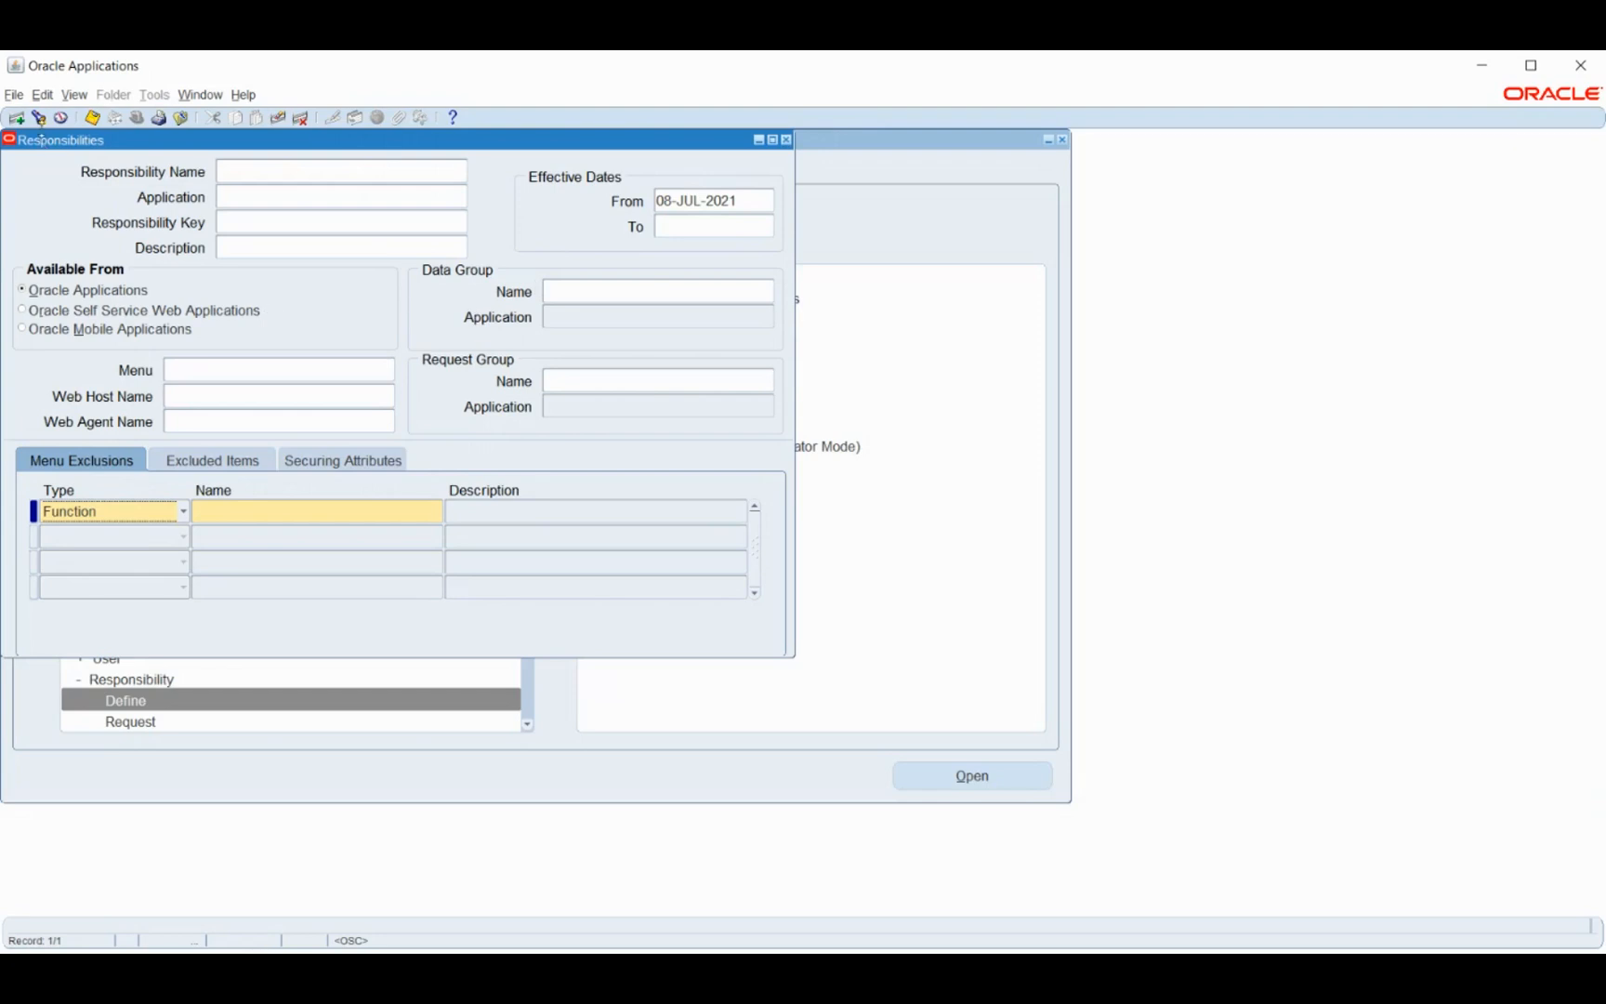
left_click(38, 117)
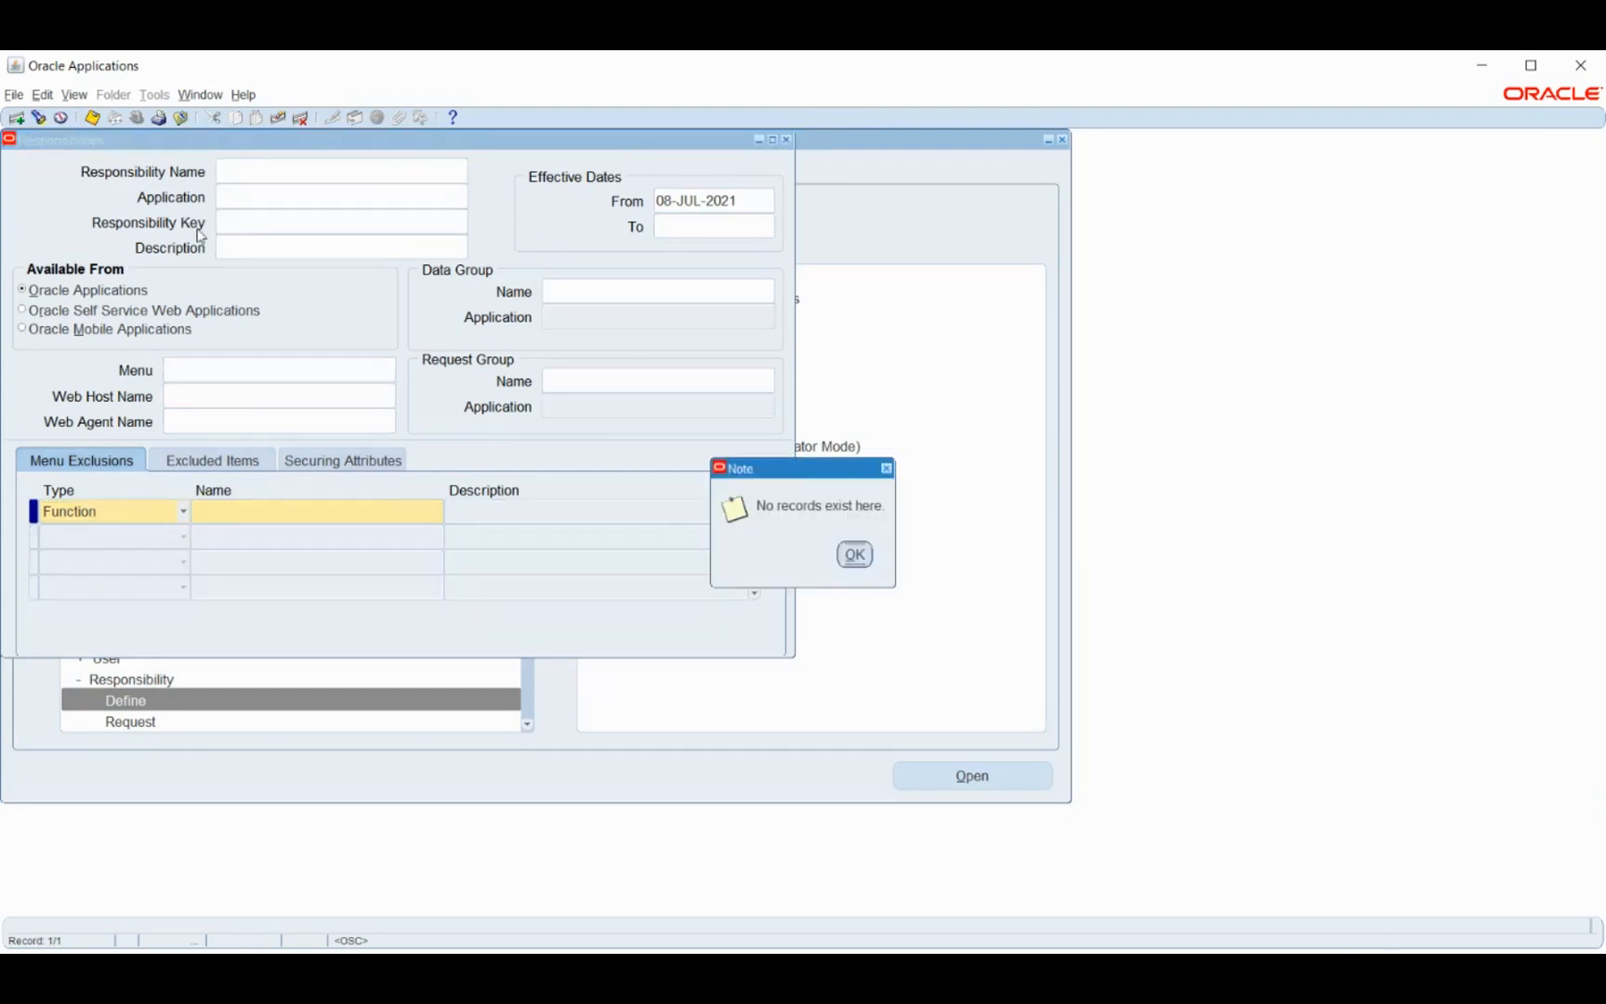
key("Return")
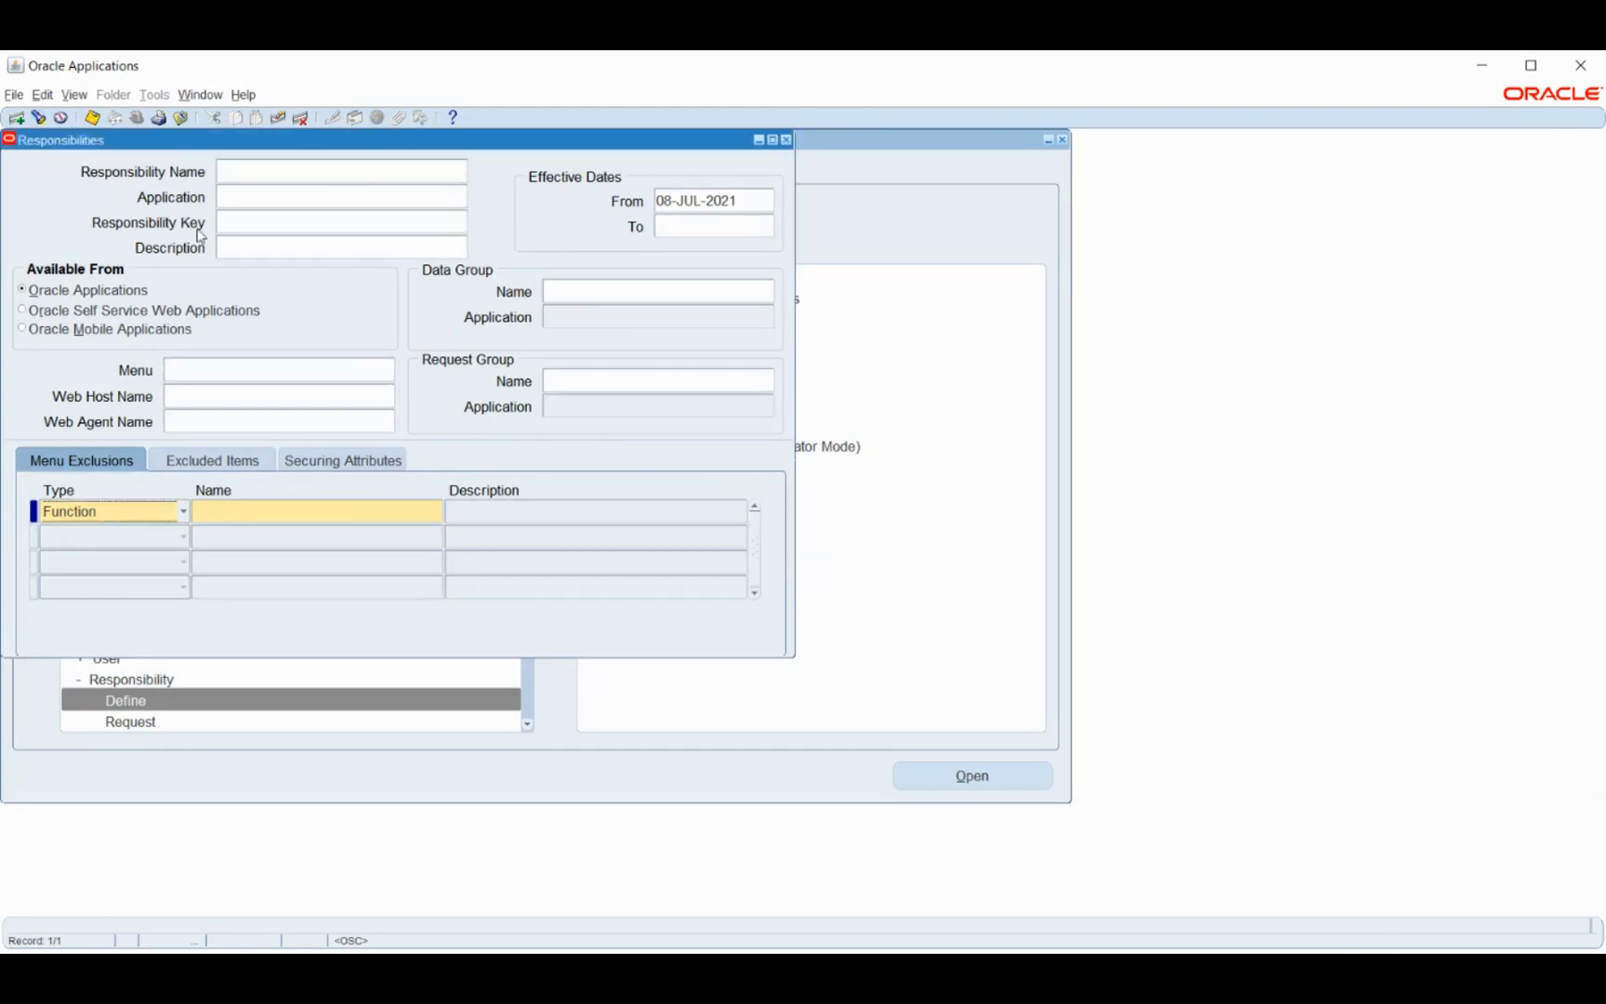
left_click(38, 117)
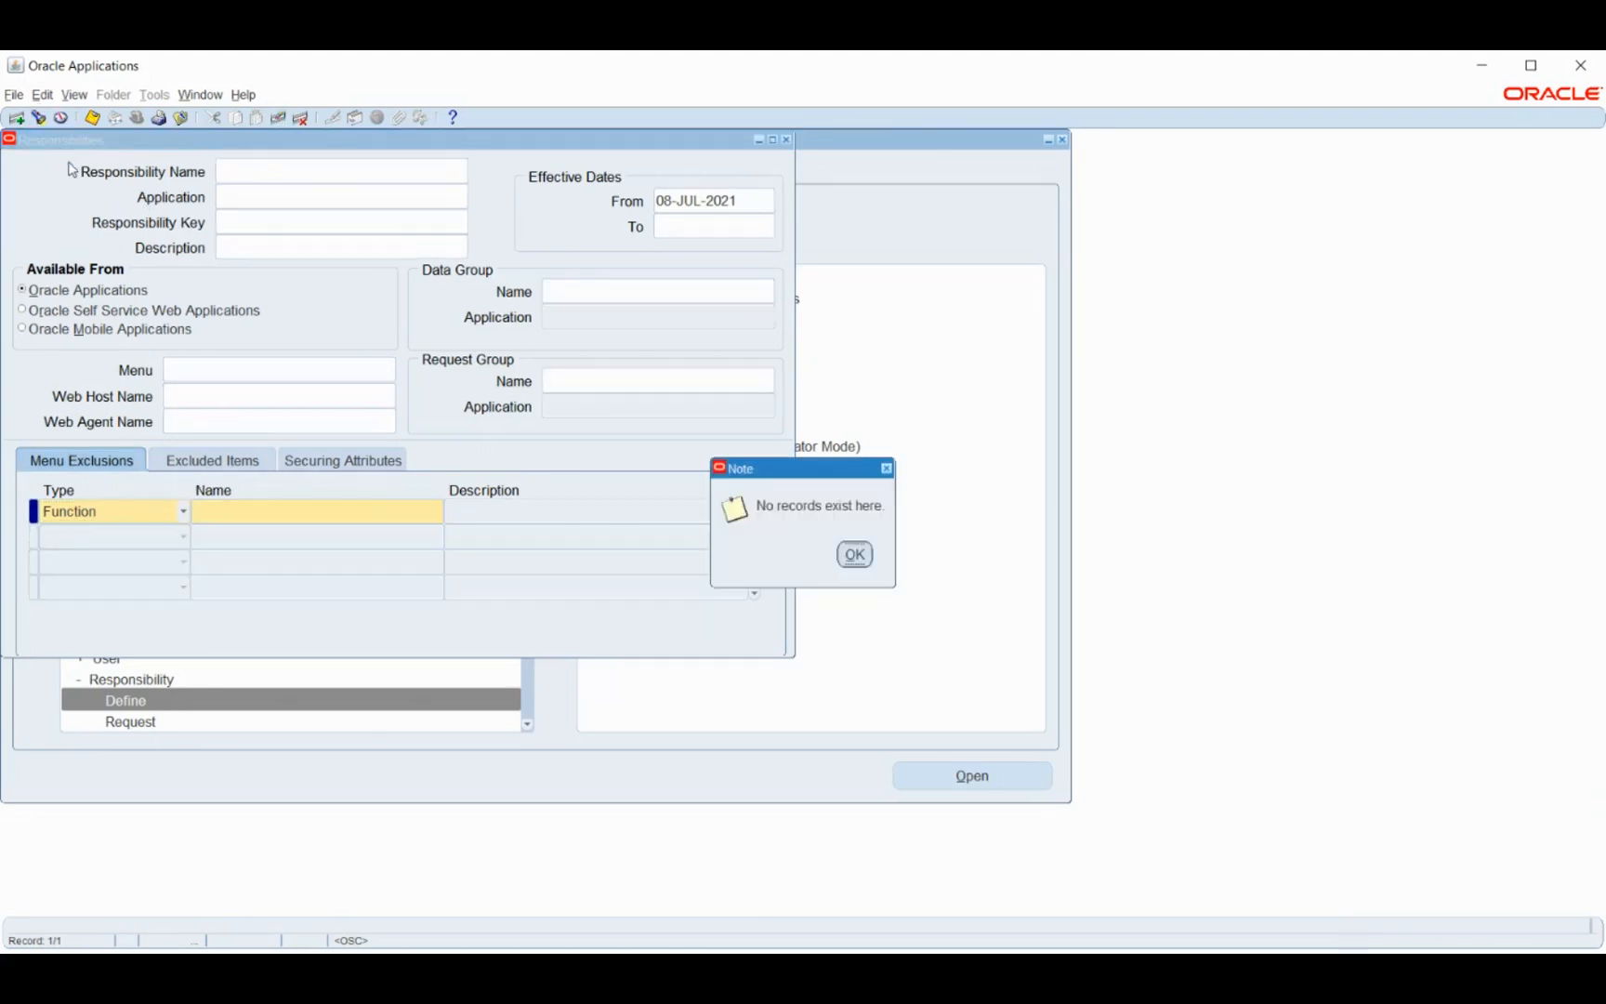
left_click(857, 557)
left_click(258, 512)
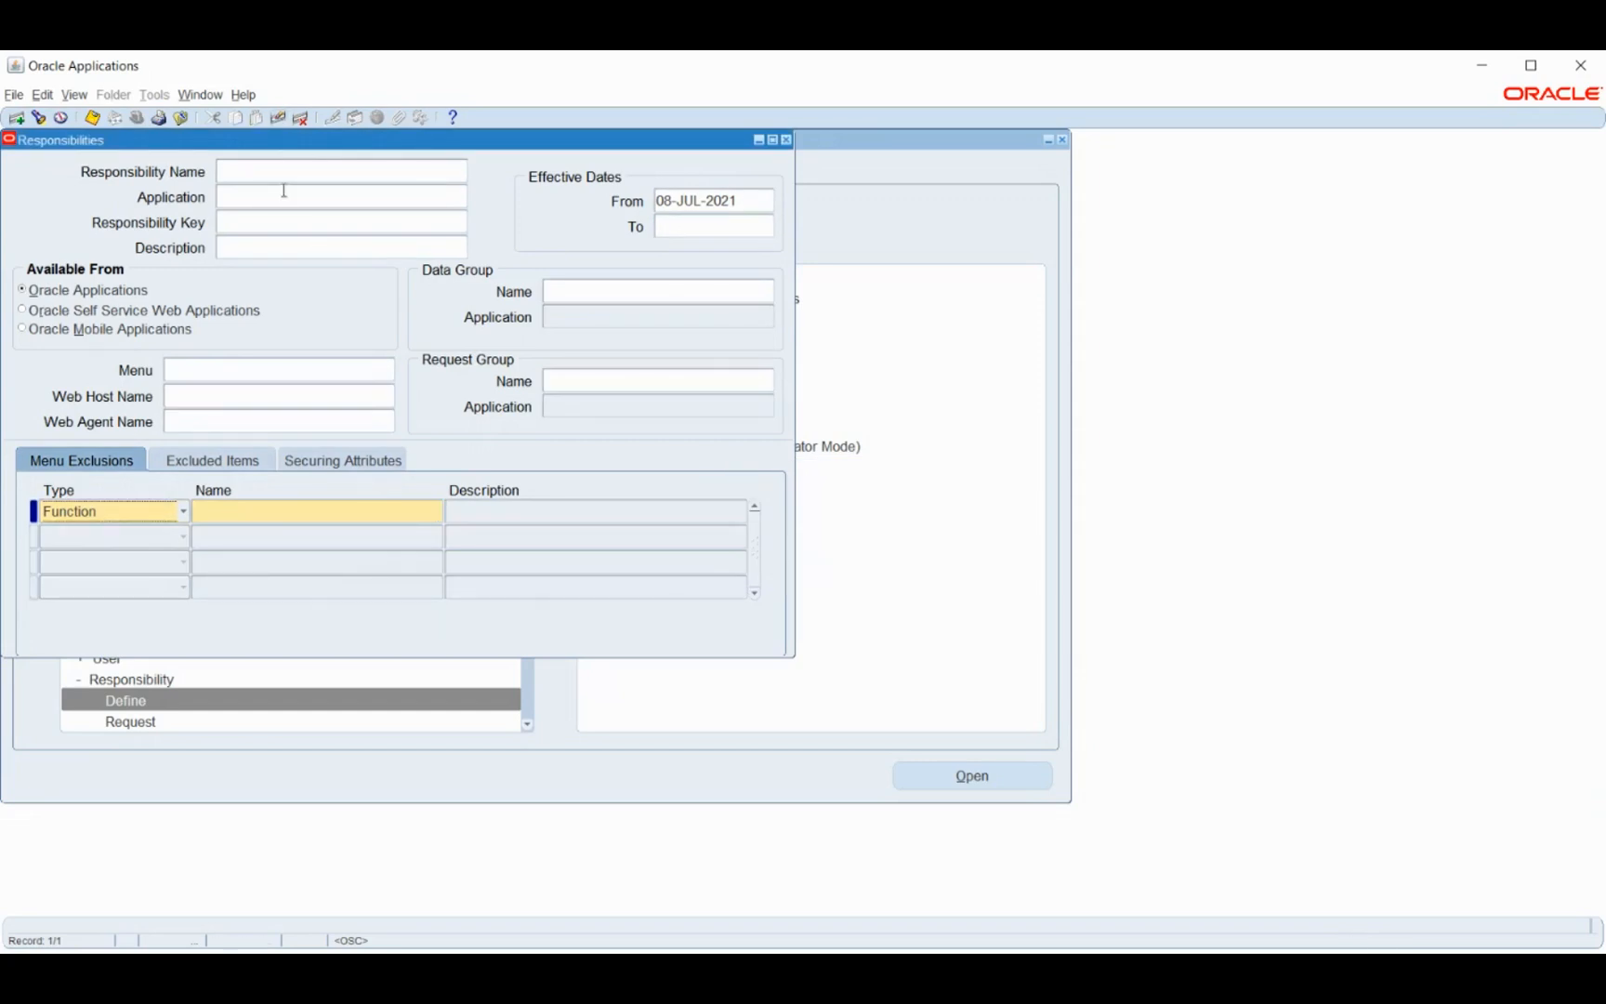
left_click(282, 173)
- Load the Employee Self-Service responsibility, inspect its Employee Self Service menu, and close the form
left_click(38, 117)
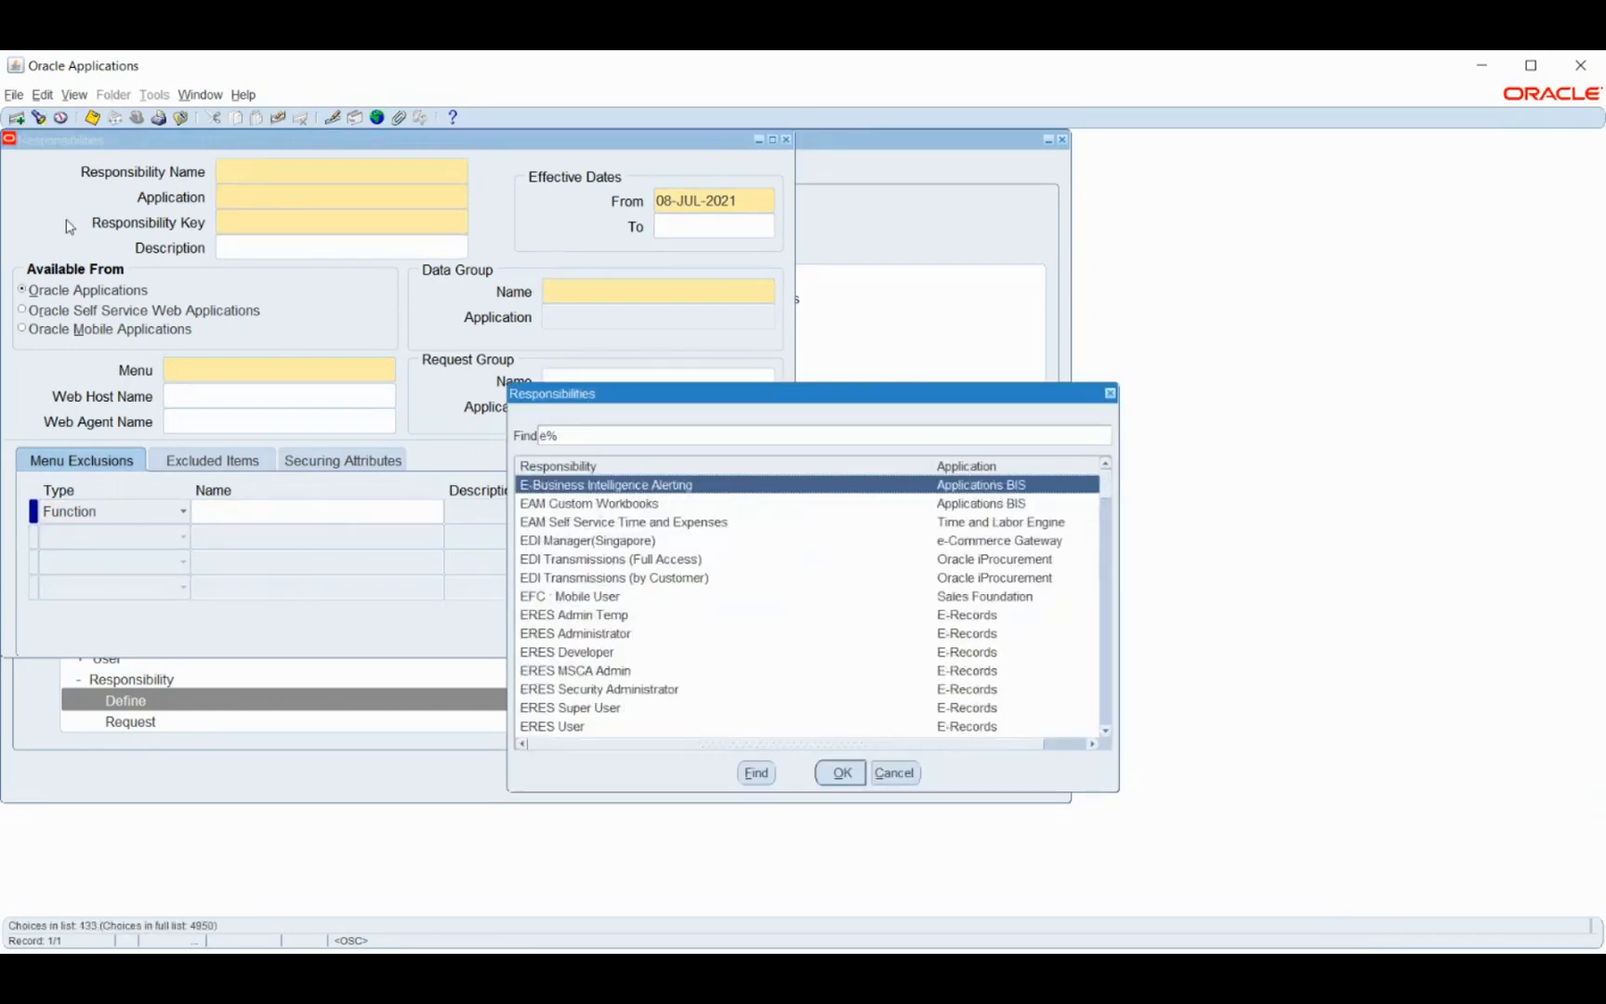
key("Down")
key("Down")
key("Down")
key("Down")
key("Down")
key("Down")
key("Down")
key("Down")
key("Down")
key("Down")
key("Down")
key("Down")
key("Down")
key("Down")
key("Down")
key("Down")
key("Down")
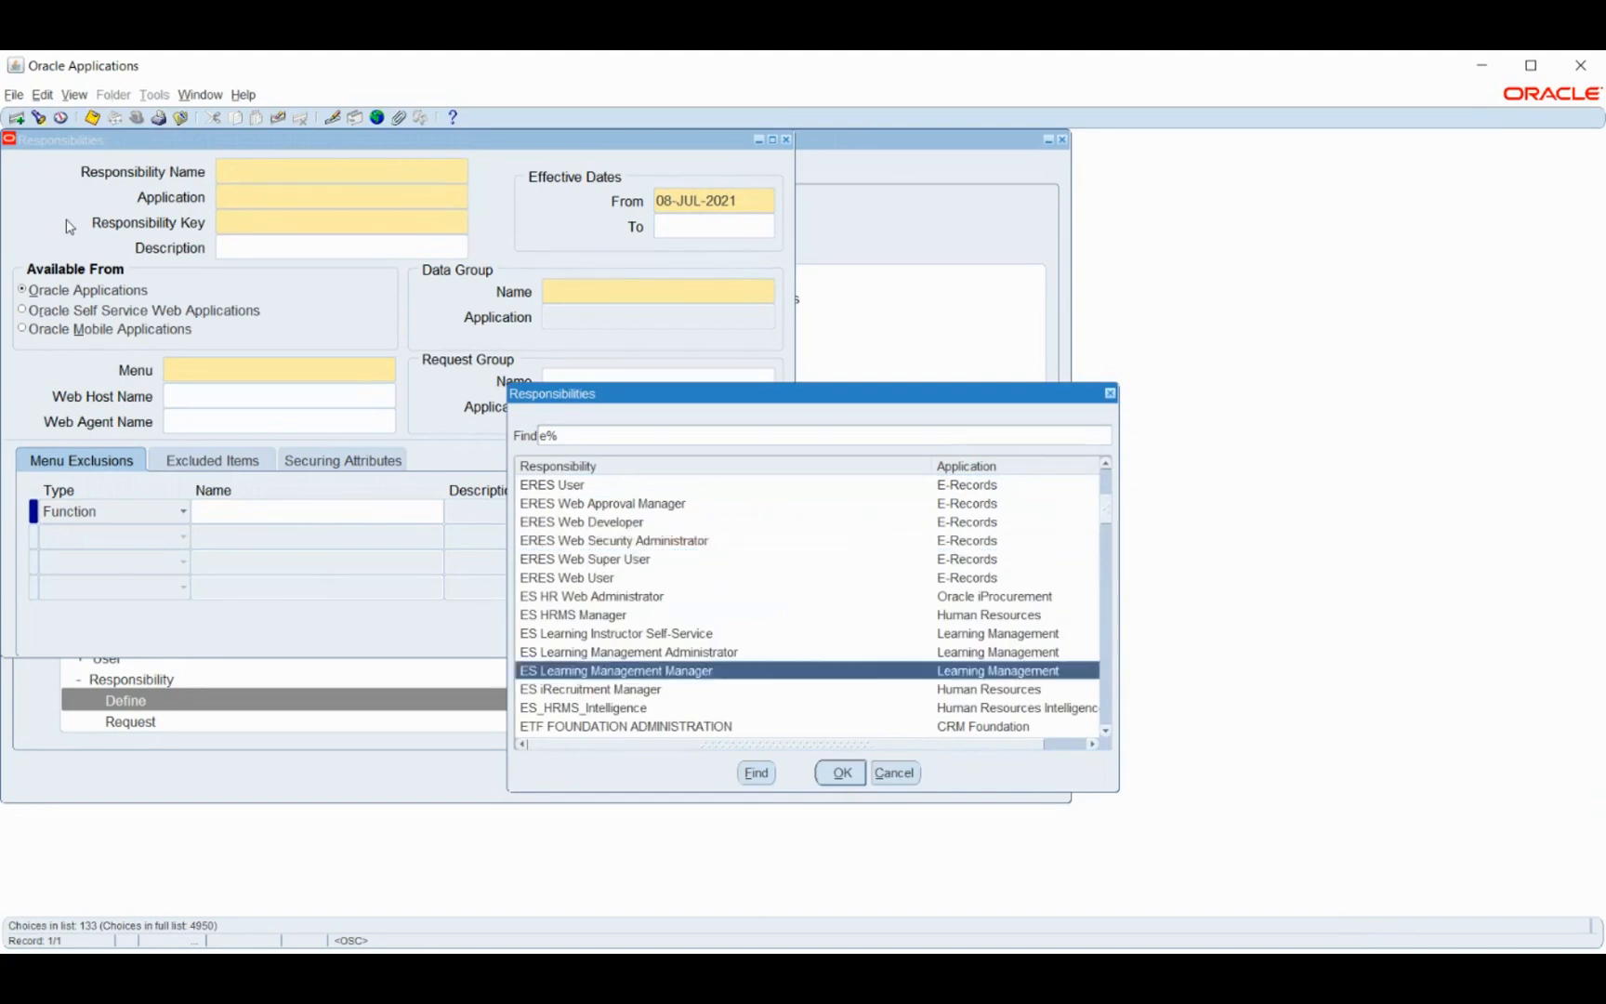
key("Down")
key("Down")
key("Down")
key("Down")
key("Down")
key("Down")
key("Down")
key("Down")
key("Down")
key("Down")
key("Down")
key("Down")
key("Down")
key("Down")
key("Down")
key("Down")
key("Down")
key("Down")
key("Down")
key("Down")
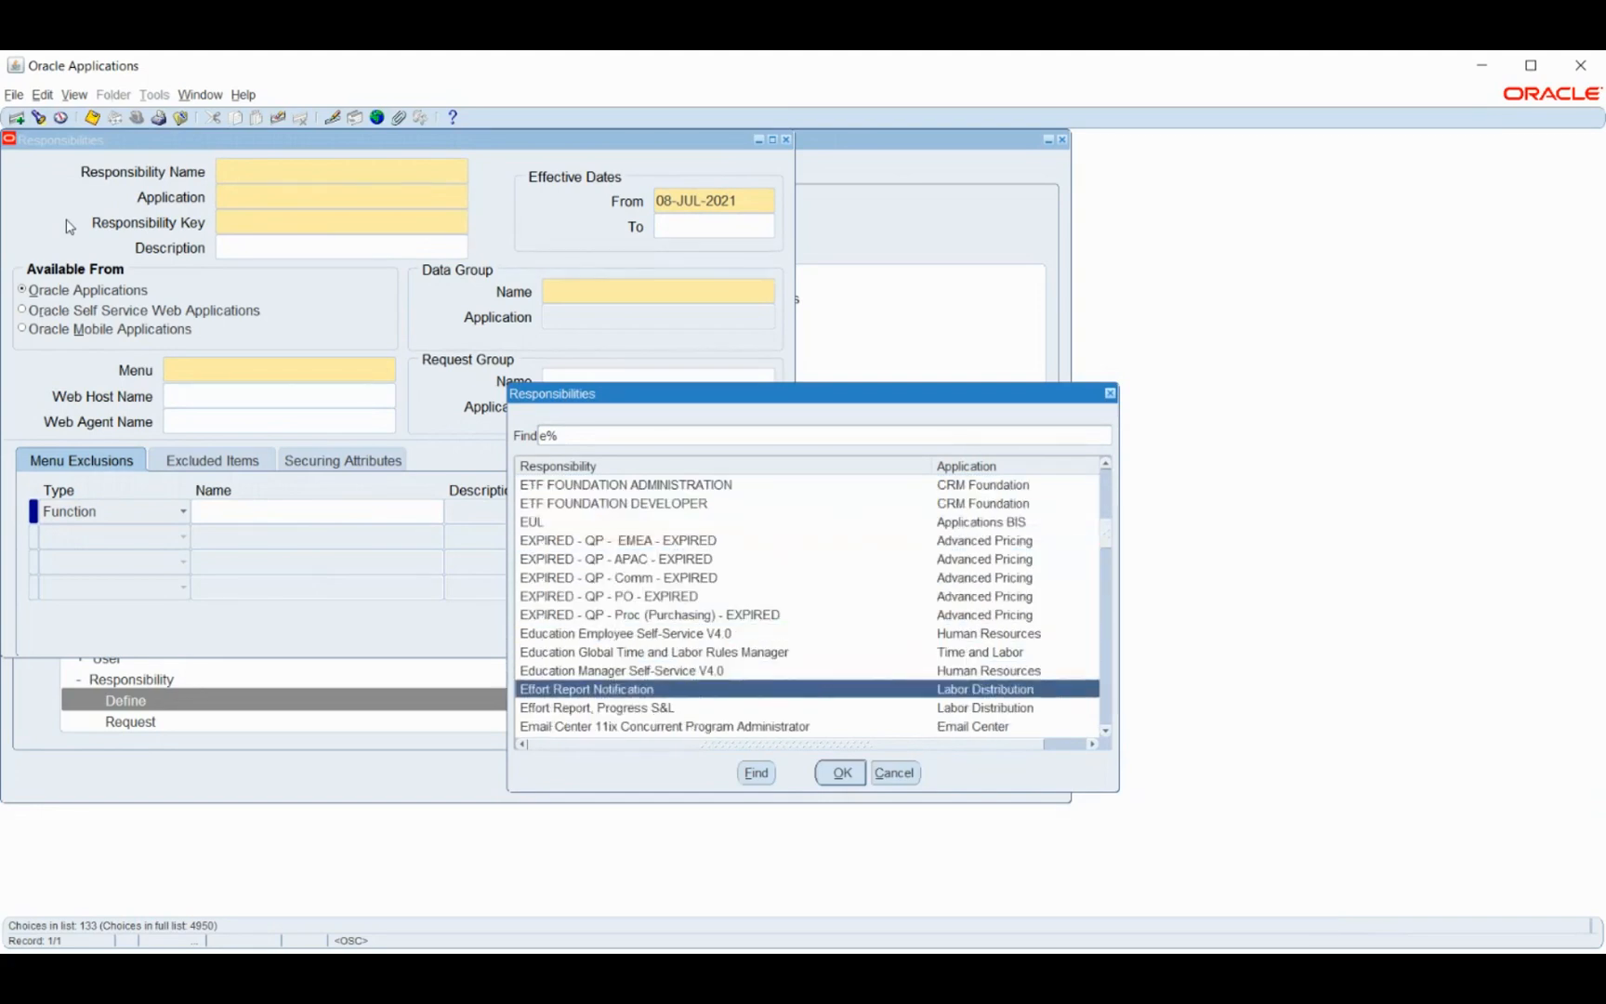
key("Down")
key("Down")
key("Down")
key("Down")
key("Down")
key("Down")
key("Down")
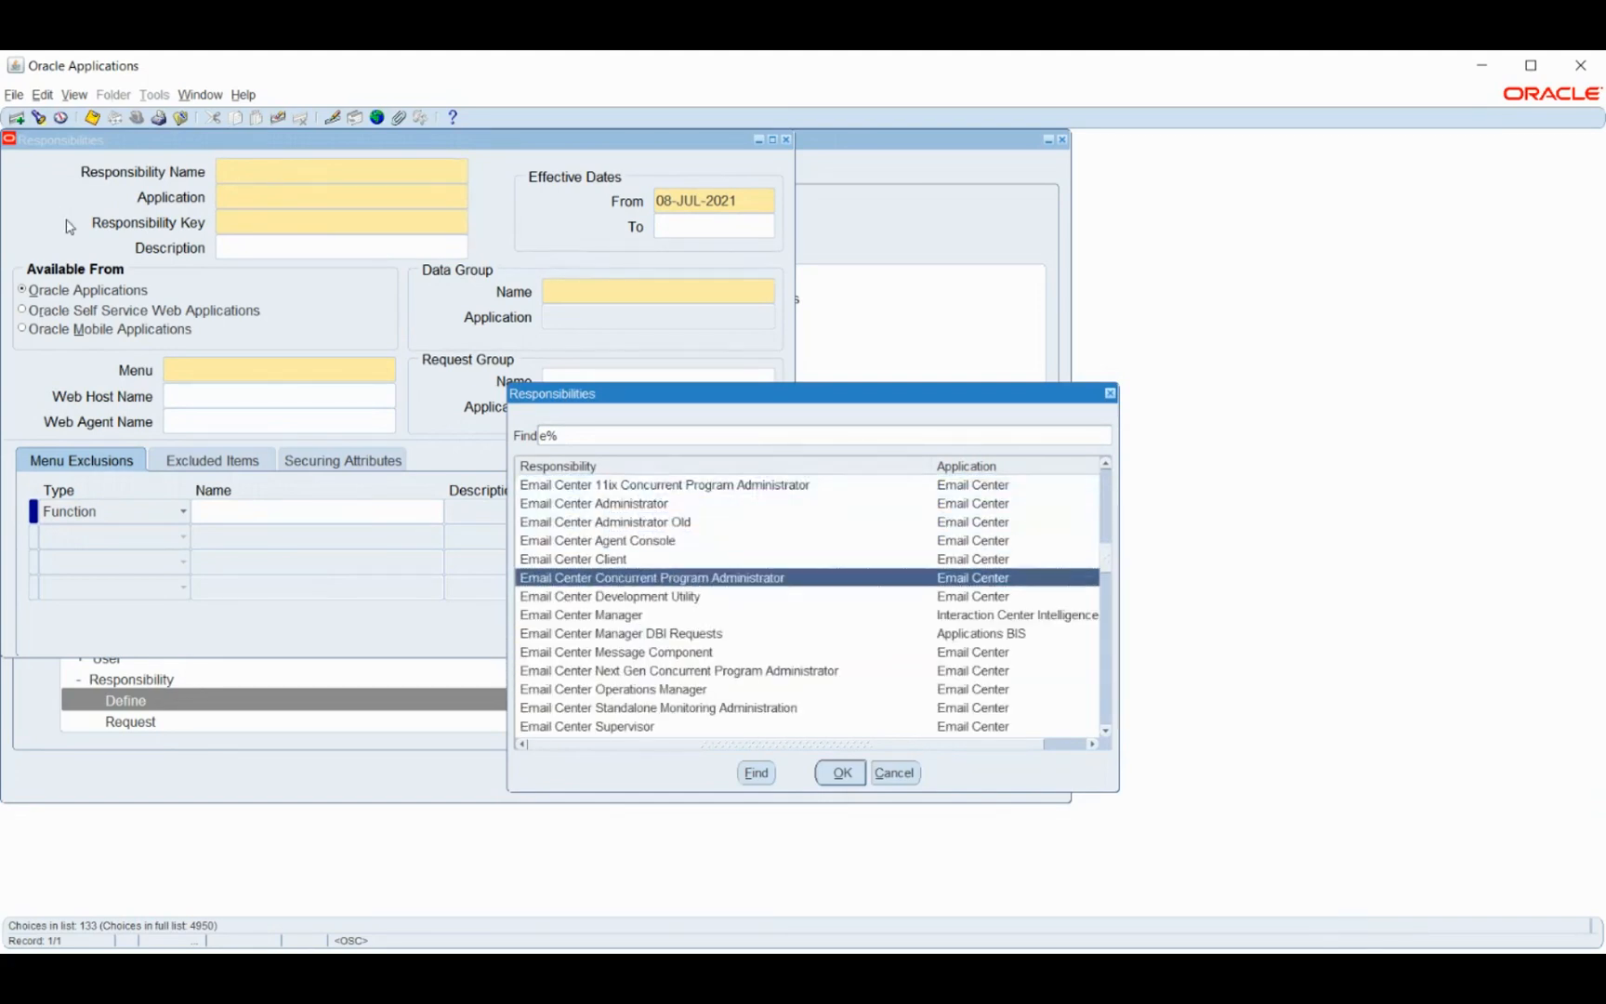
key("Down")
key("Down")
key("Down")
key("Down")
key("Down")
key("Down")
key("Down")
key("Down")
key("Down")
key("Down")
key("Down")
key("Down")
key("Down")
key("Down")
key("Down")
key("Down")
key("Down")
key("Down")
key("Down")
key("Down")
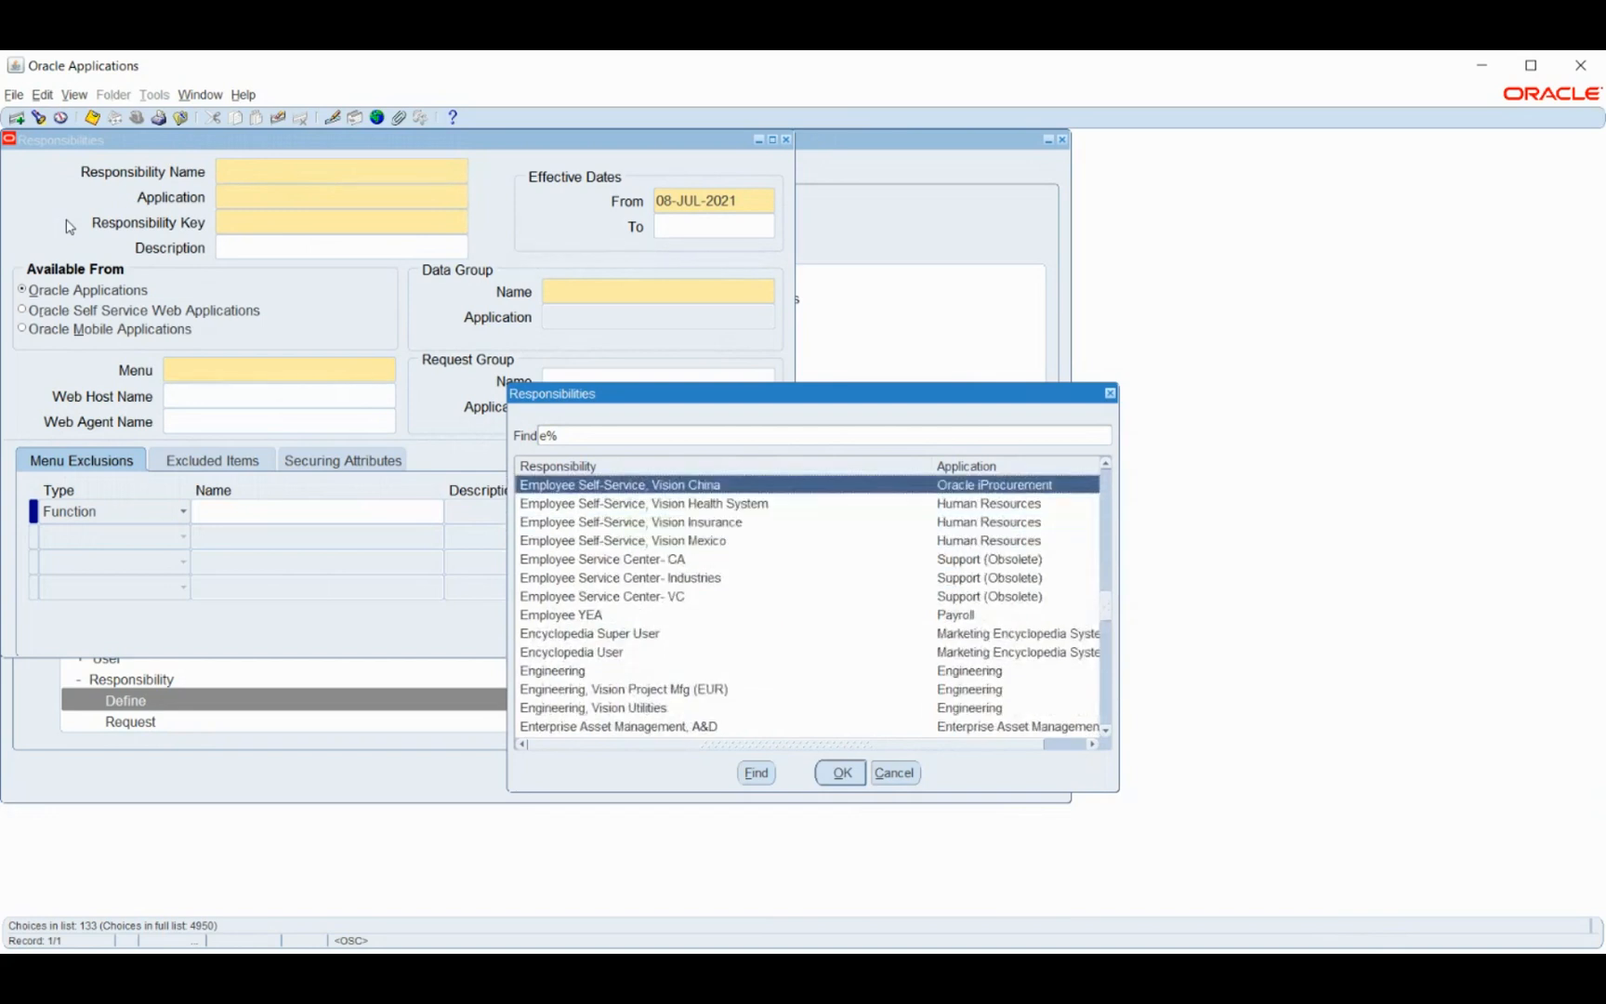
key("Up")
key("Up")
key("Up")
key("Up")
key("Down")
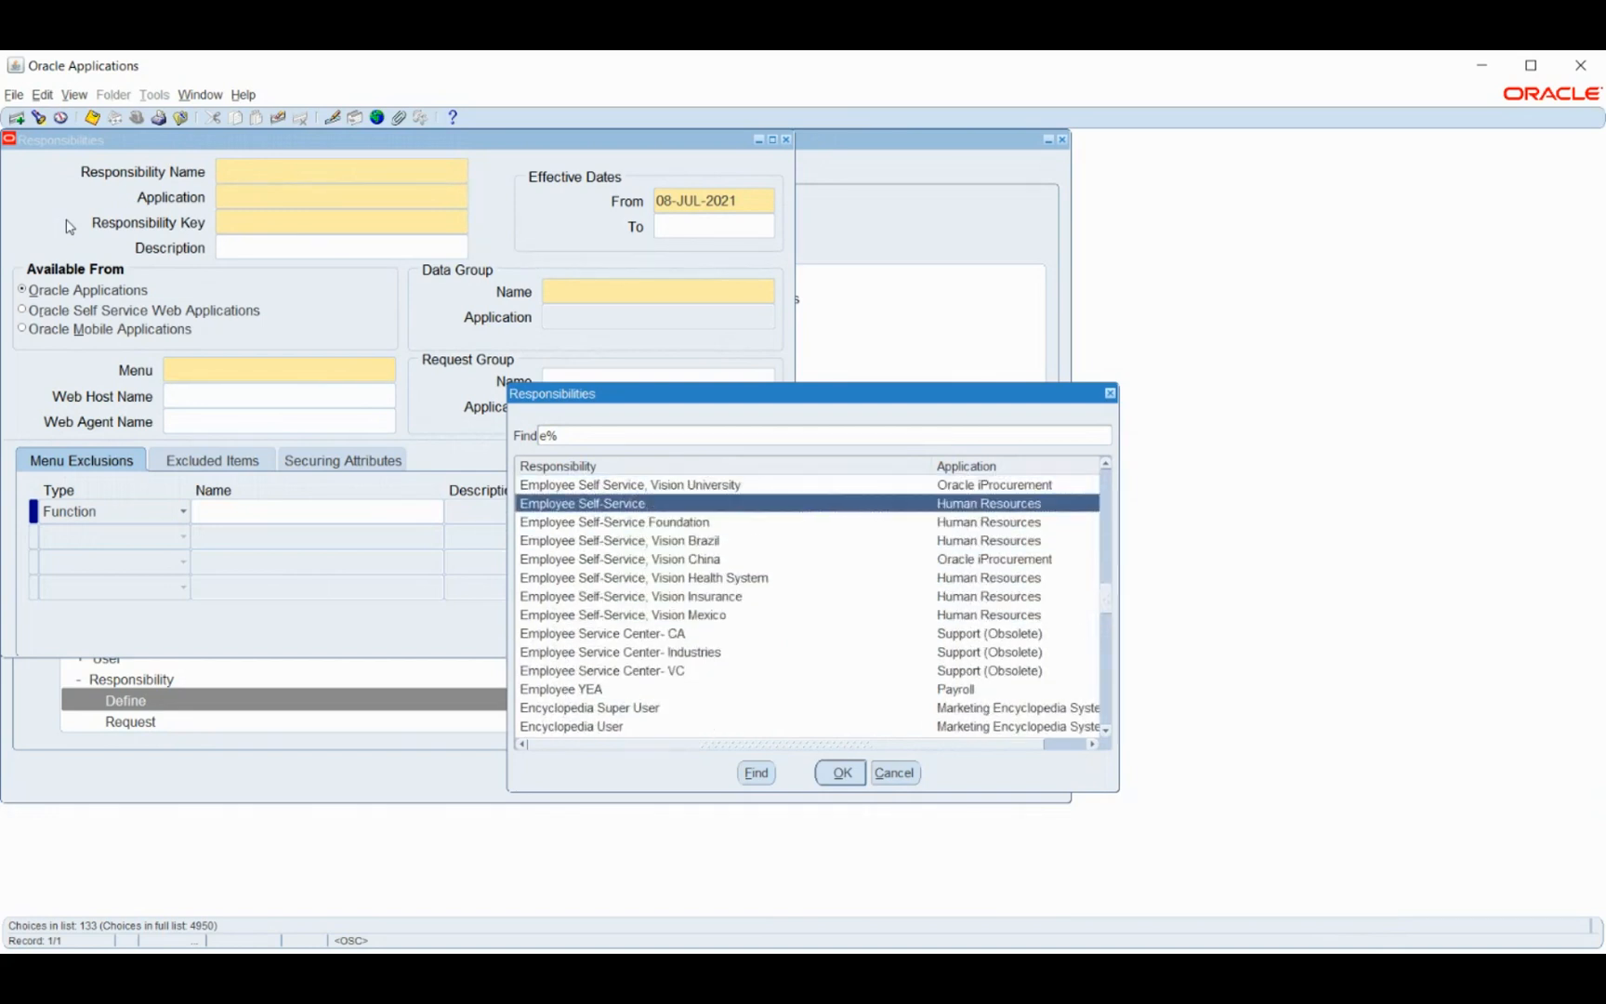
key("Return")
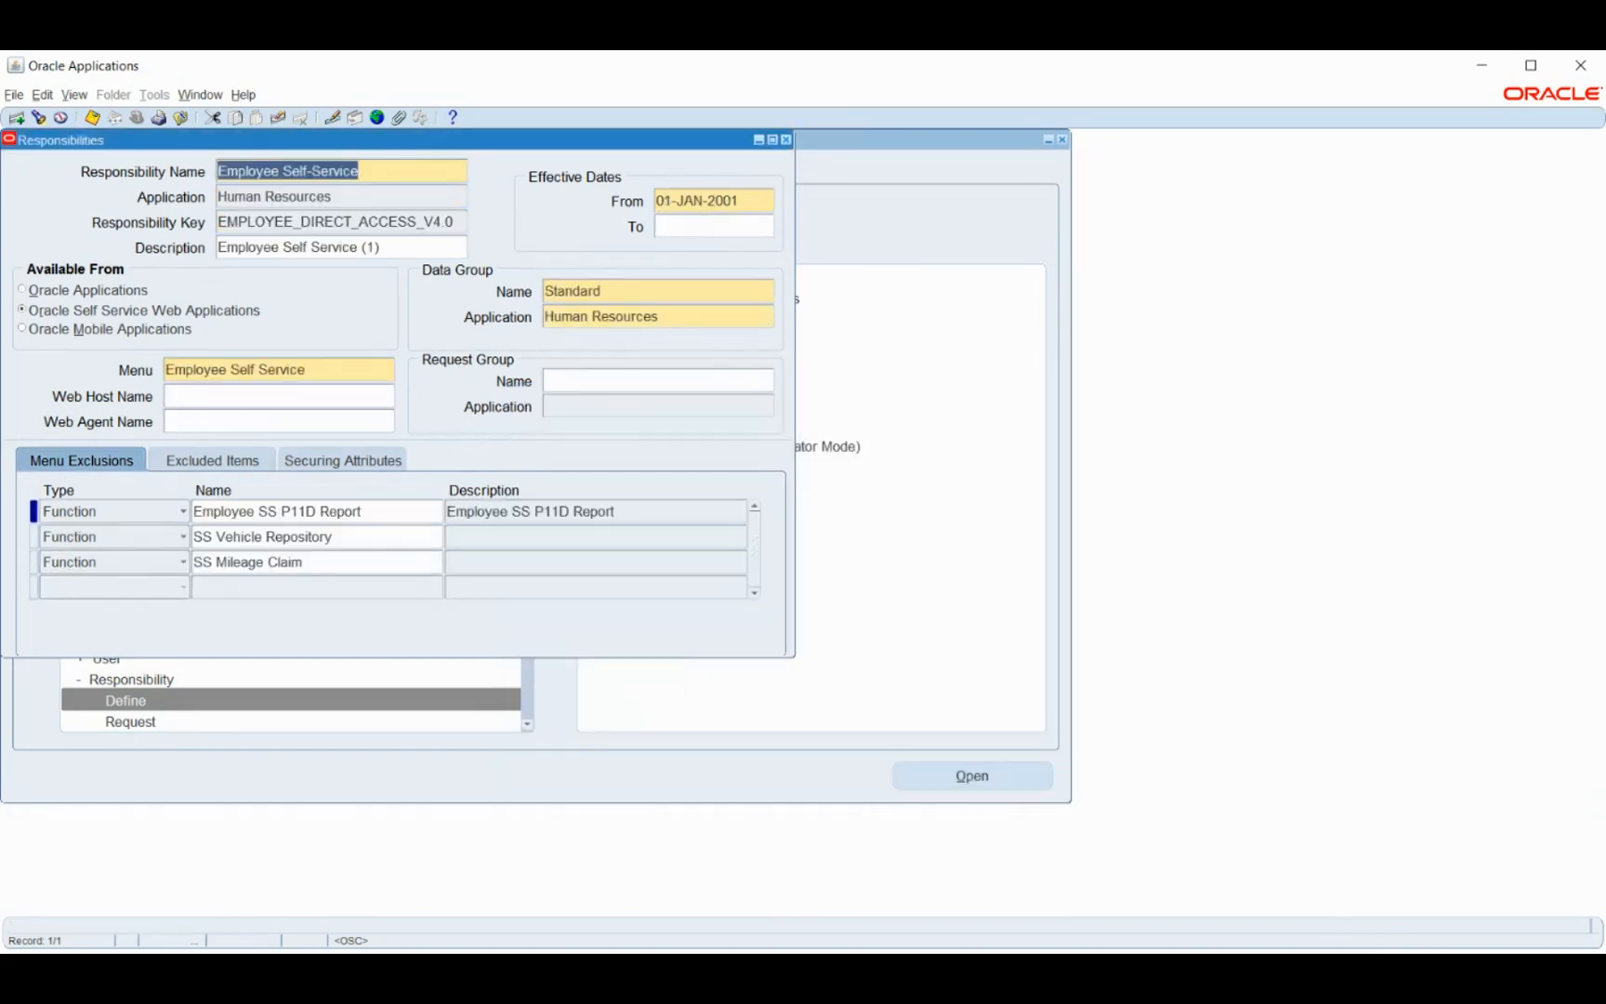
left_click(331, 376)
key("ctrl+c")
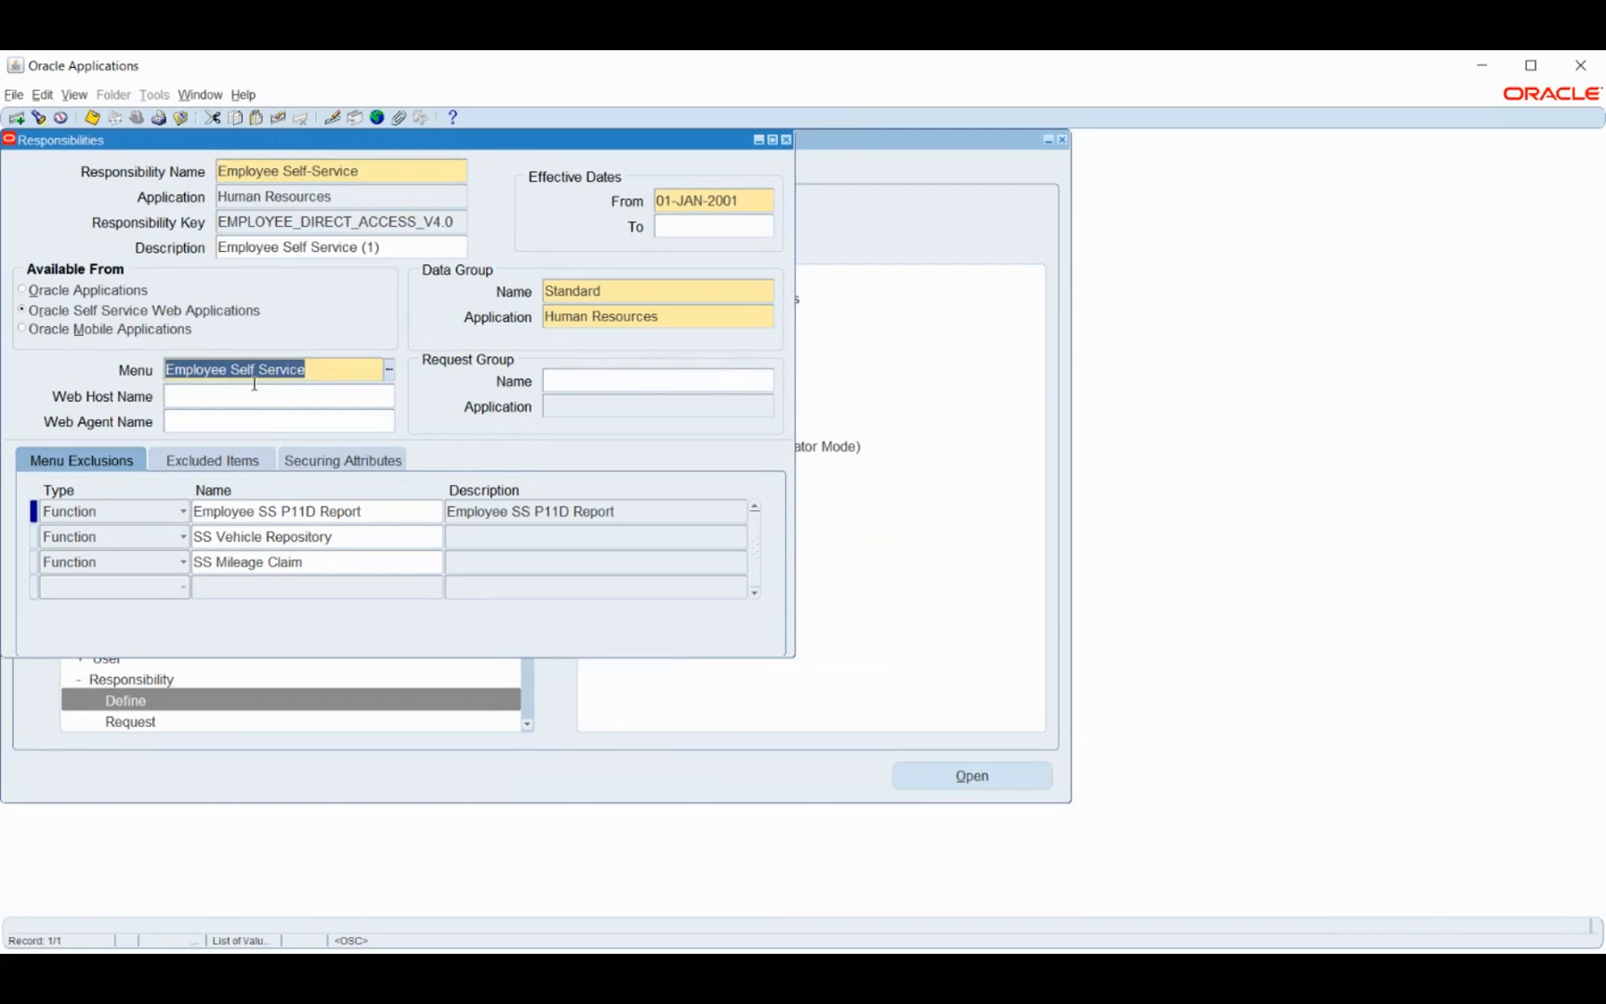
key("F4")
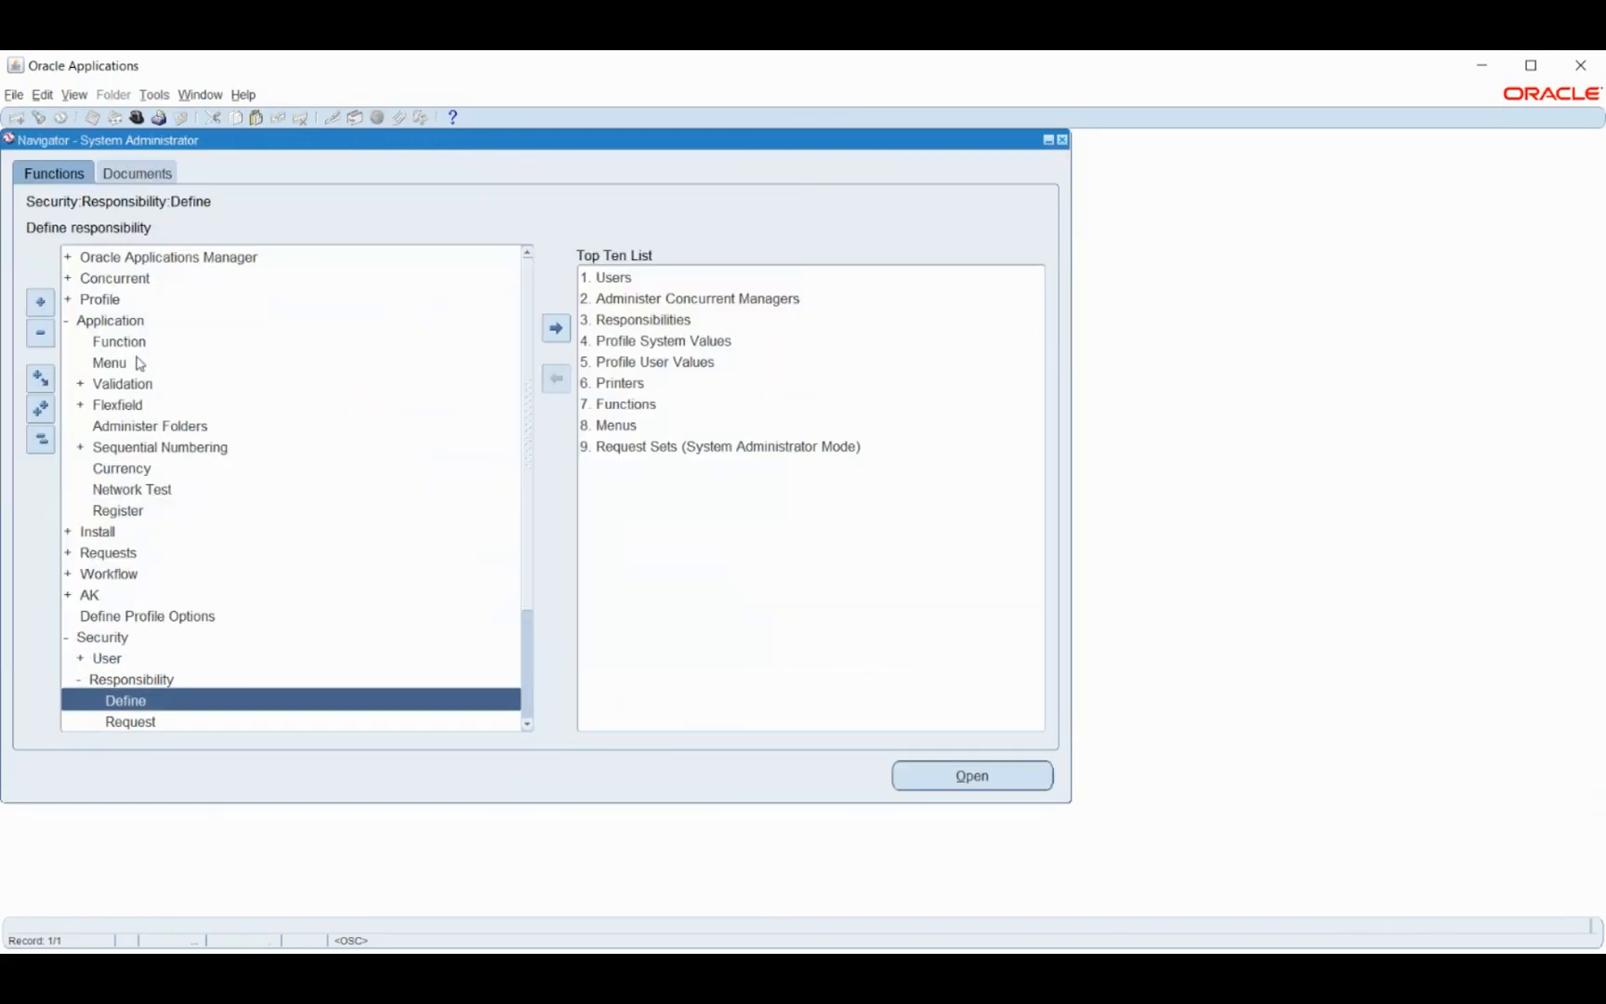
- Open the Menus form and query the US Vision Human Resources Intelligence menu using 'US%Hu%'
double_click(131, 365)
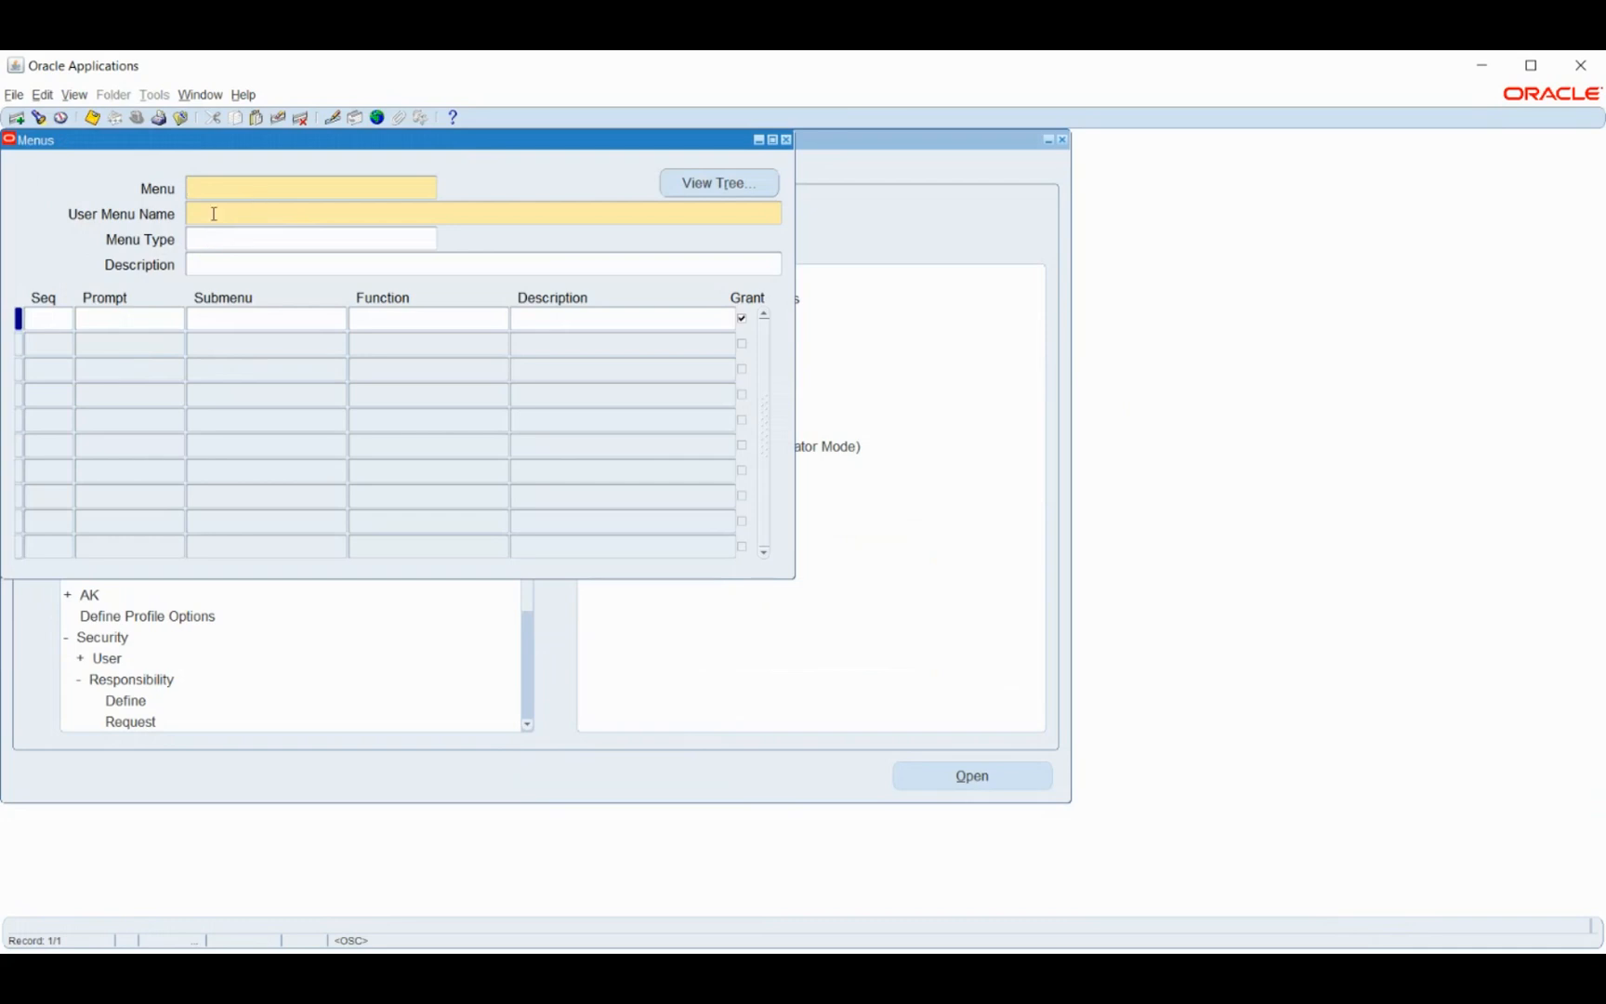
key("F11")
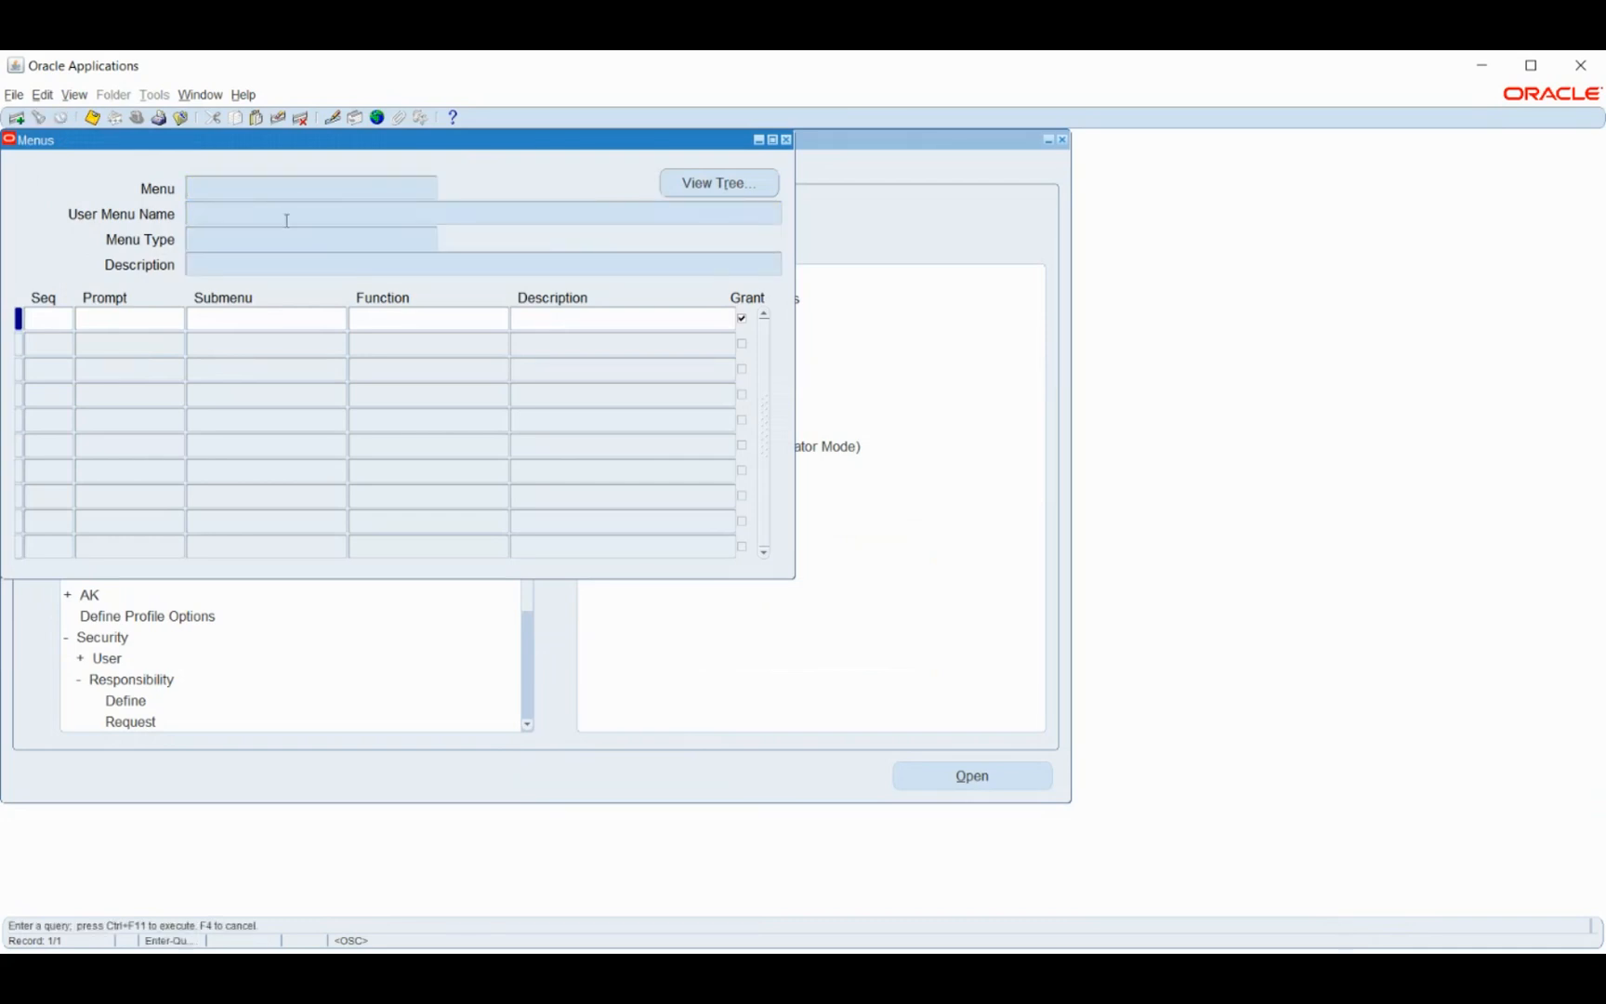
left_click(287, 220)
type("US%Hu%")
key("ctrl+F11")
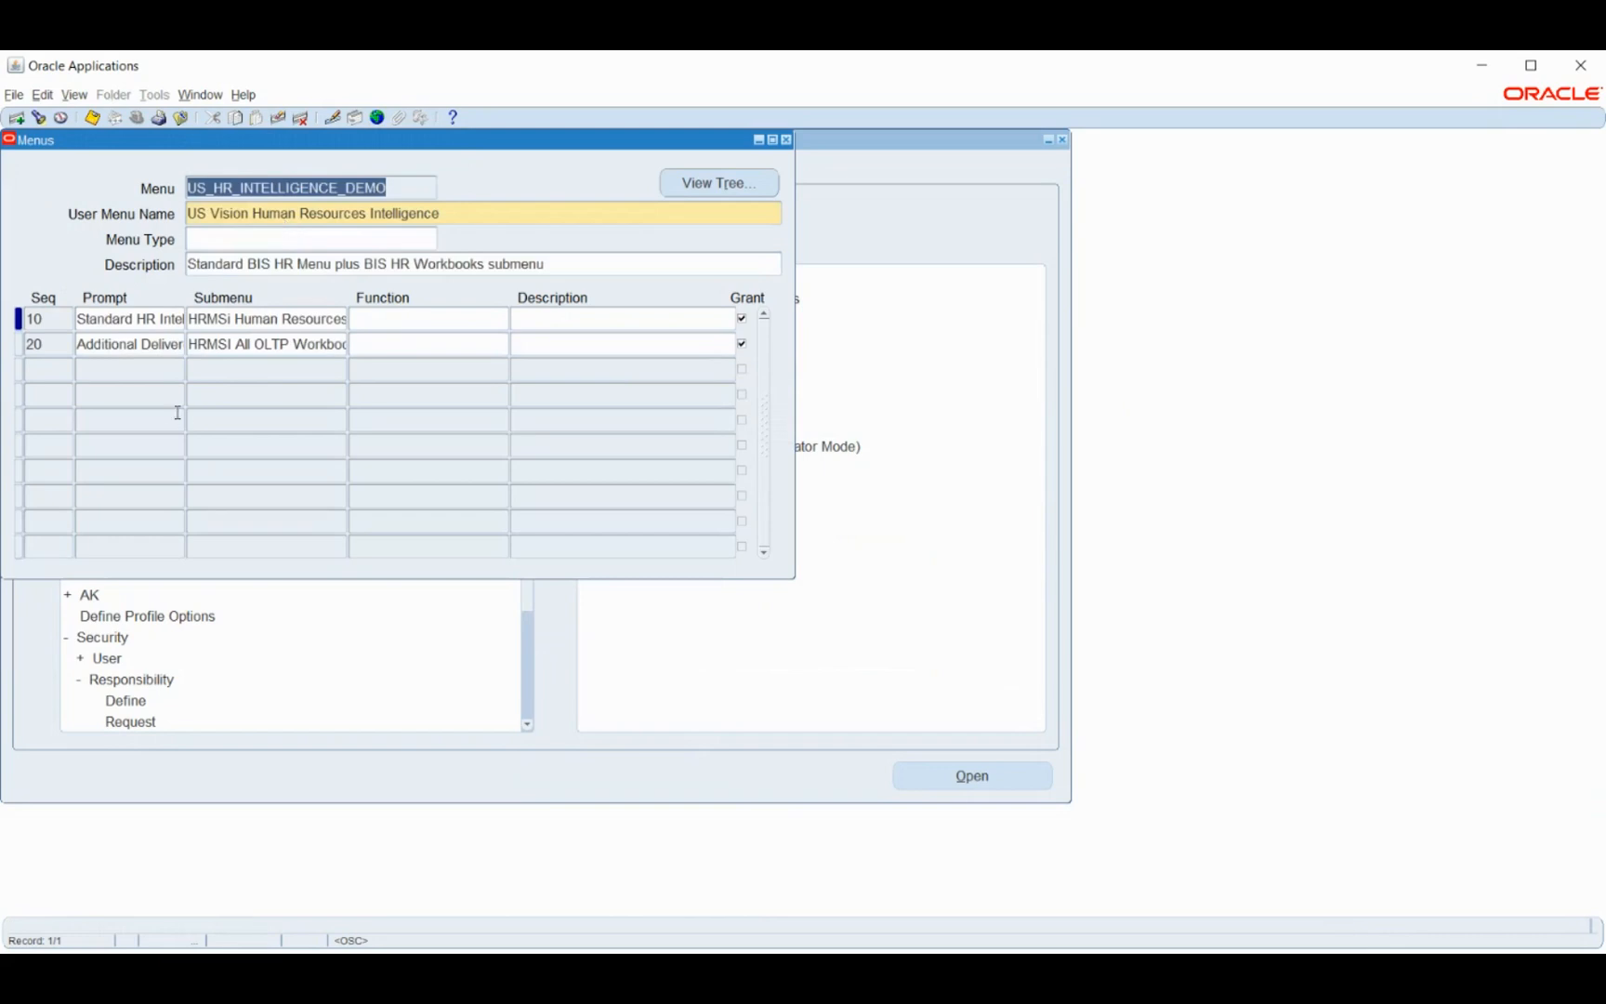
- Add entry 30 with prompt SSHR and submenu Employee Self Service, then save
left_click(112, 373)
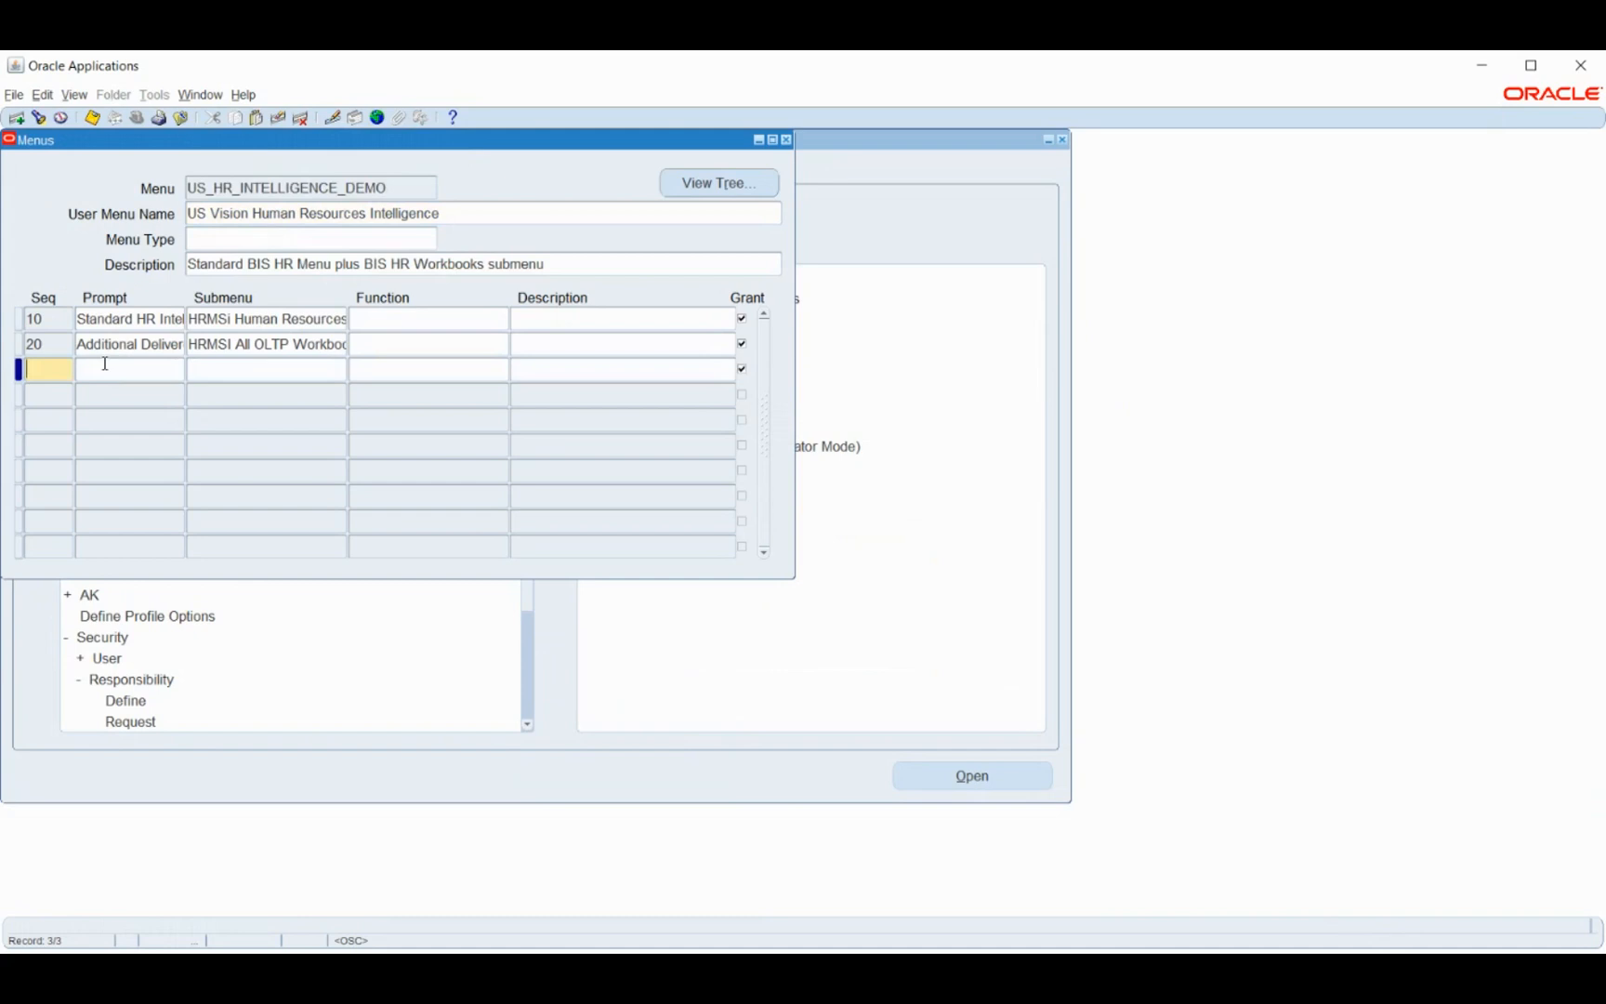
type("30")
type("S")
type("SHR")
key("Tab")
key("ctrl+v")
key("Tab")
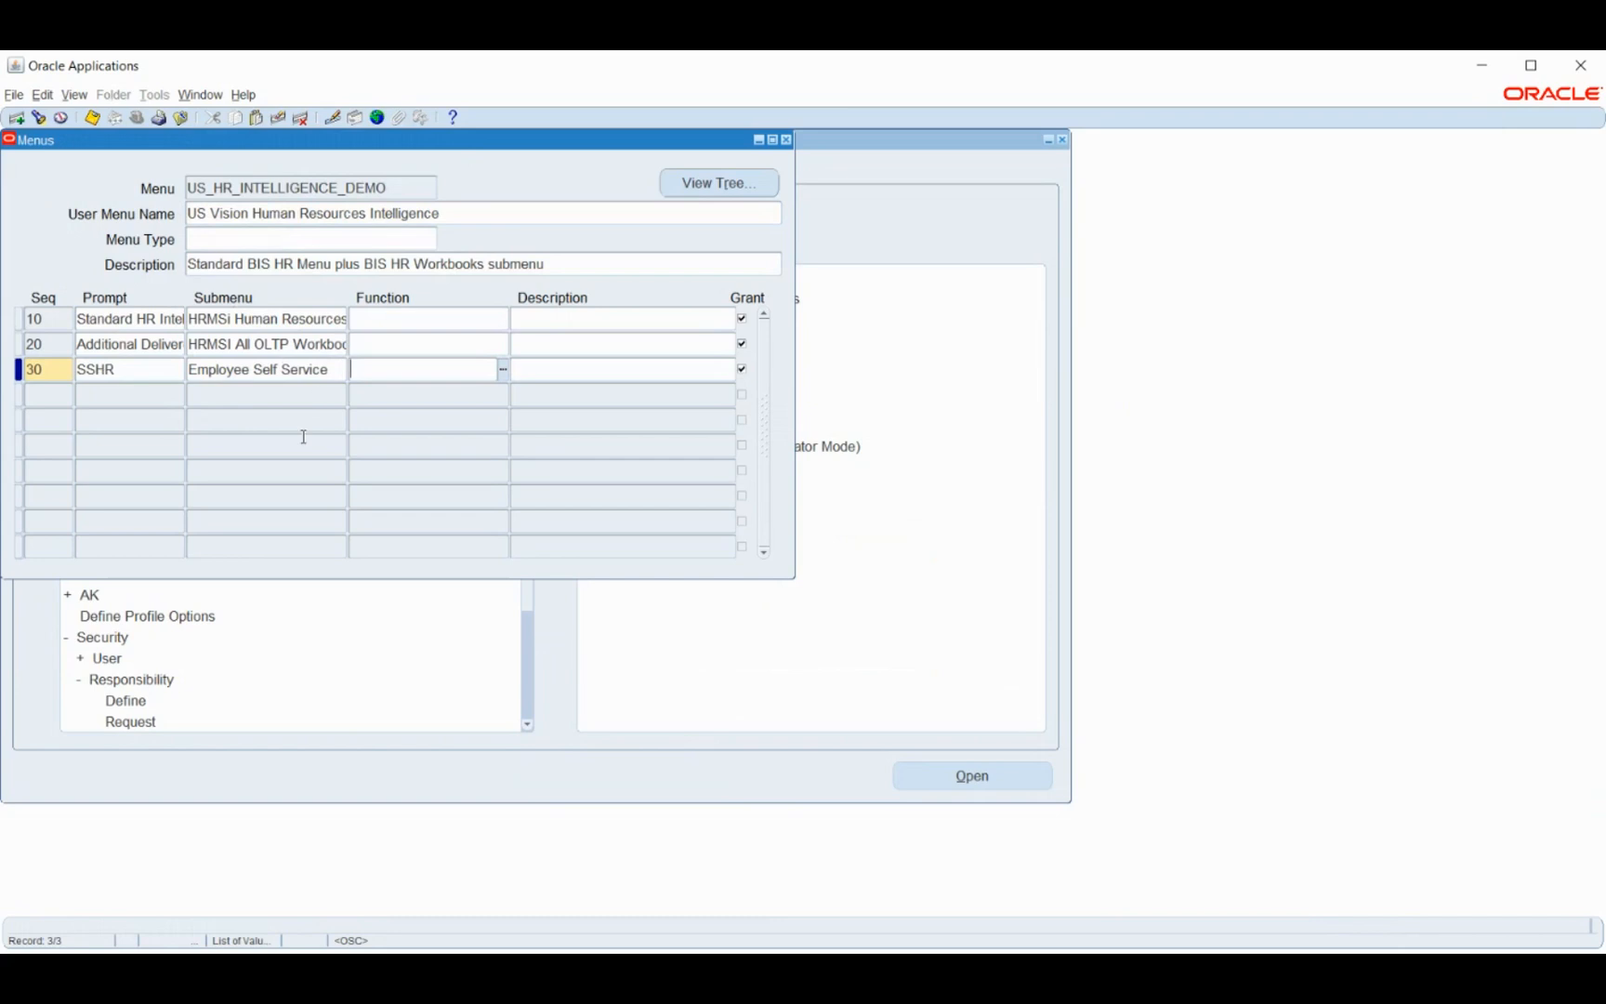
key("ctrl+s")
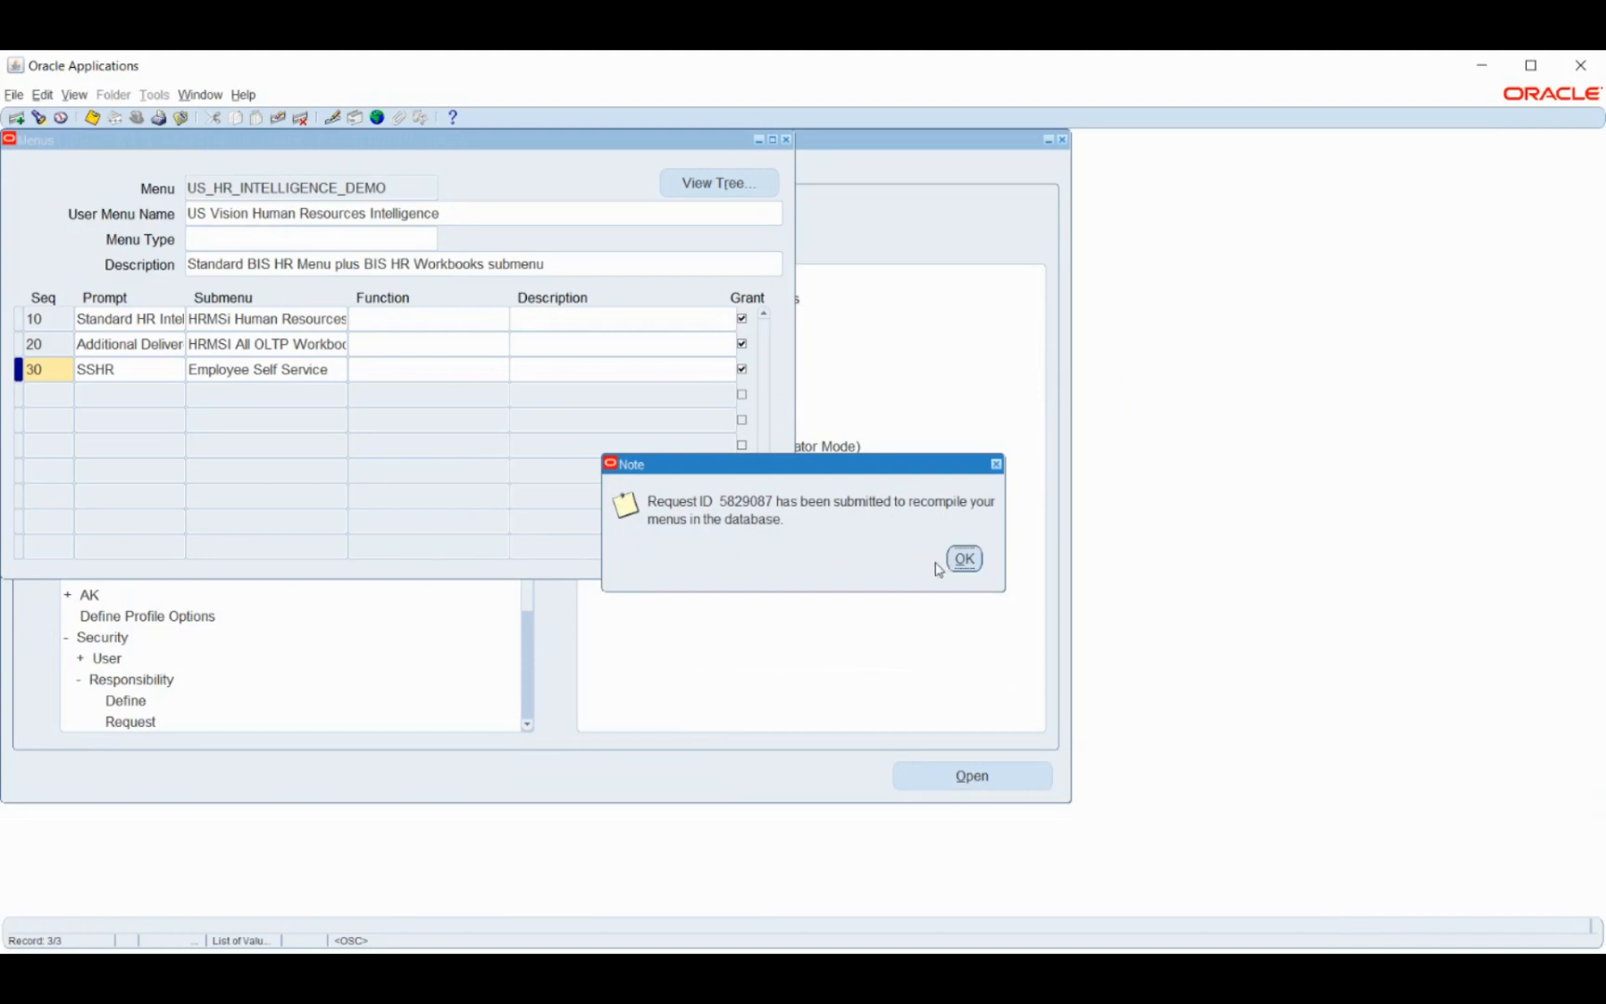
left_click(964, 558)
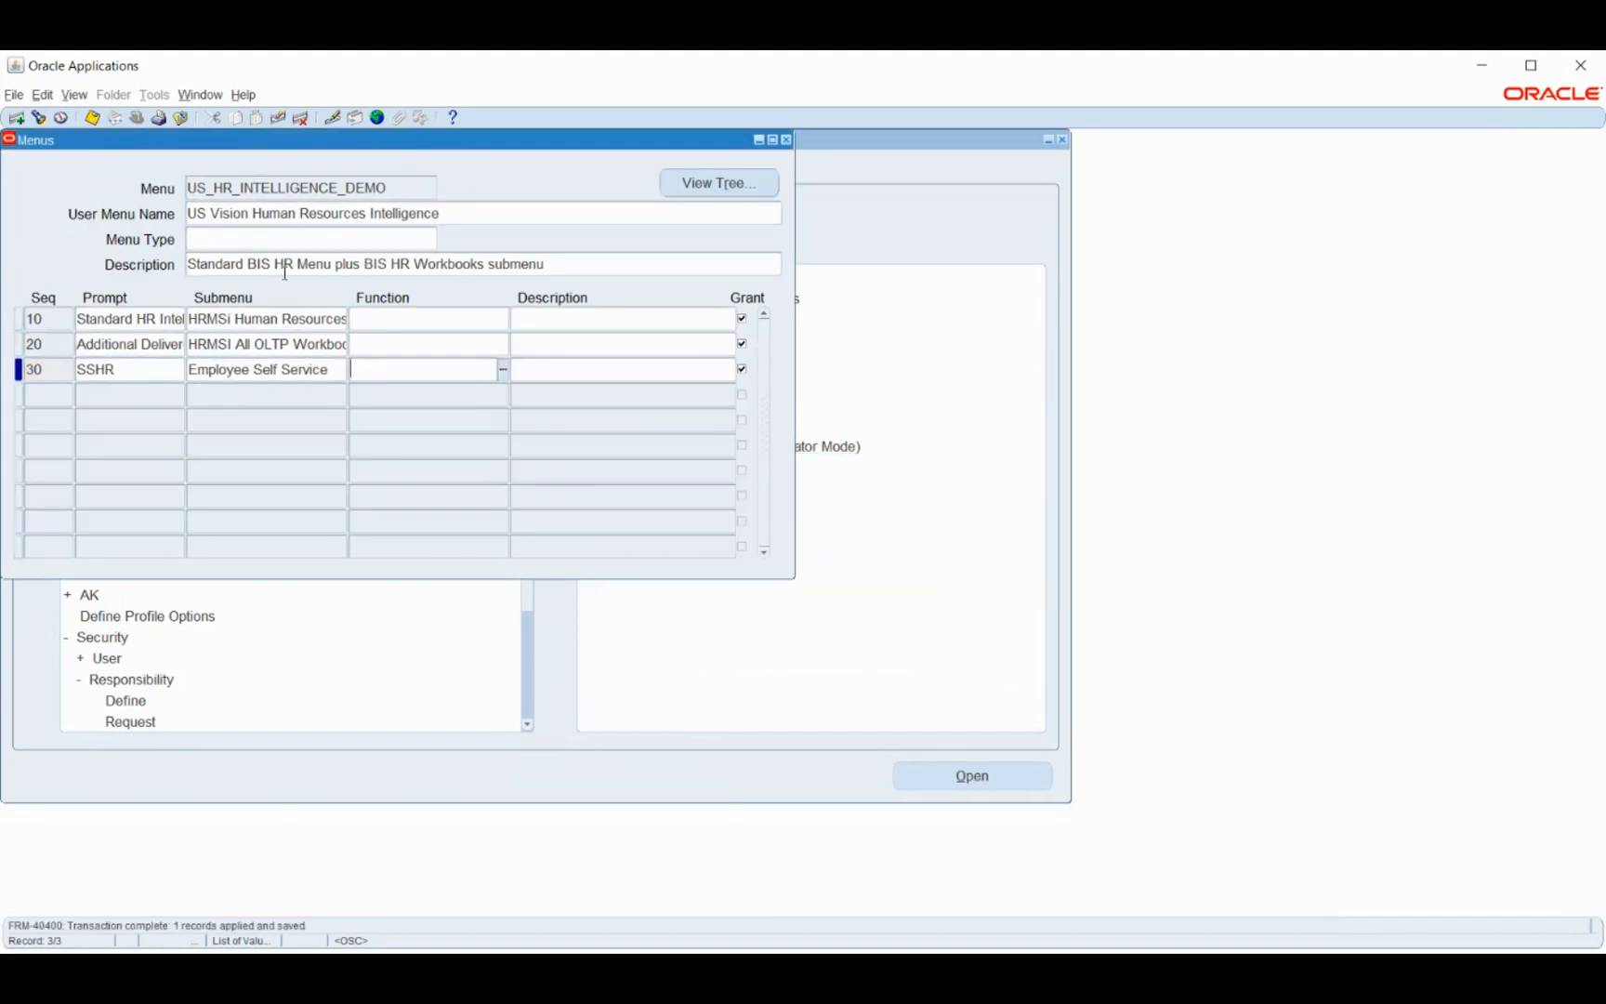
left_click(402, 188)
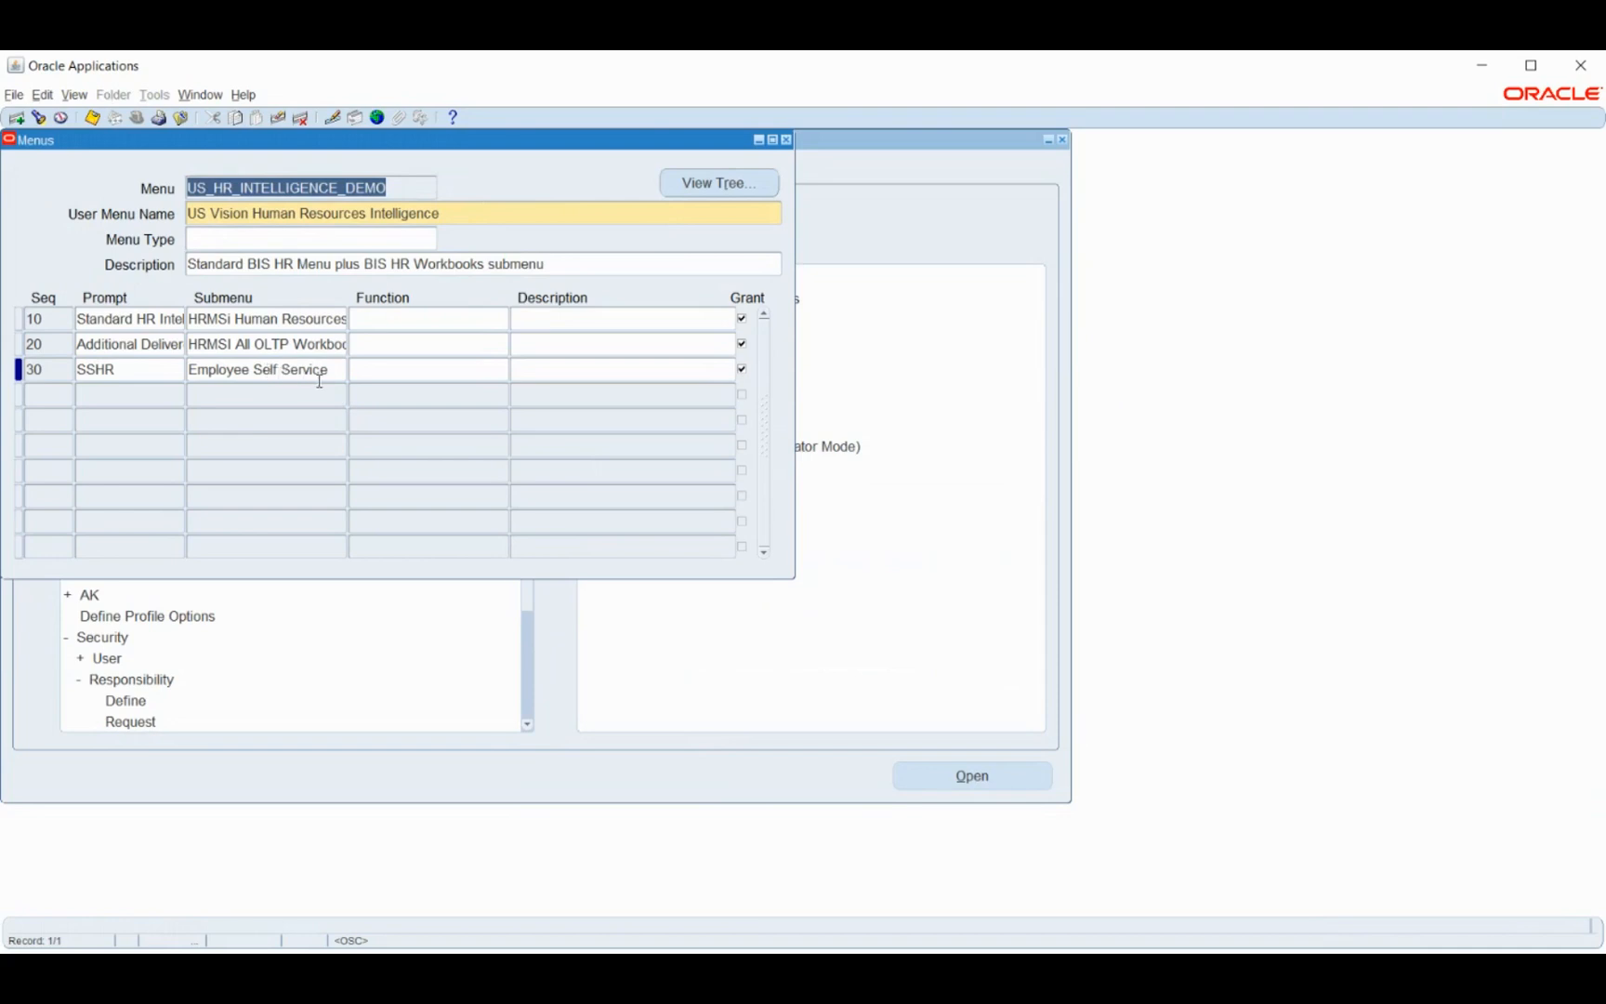
- Close the Menus form, collapse the navigator, and open Security > Responsibility > Define
left_click(786, 140)
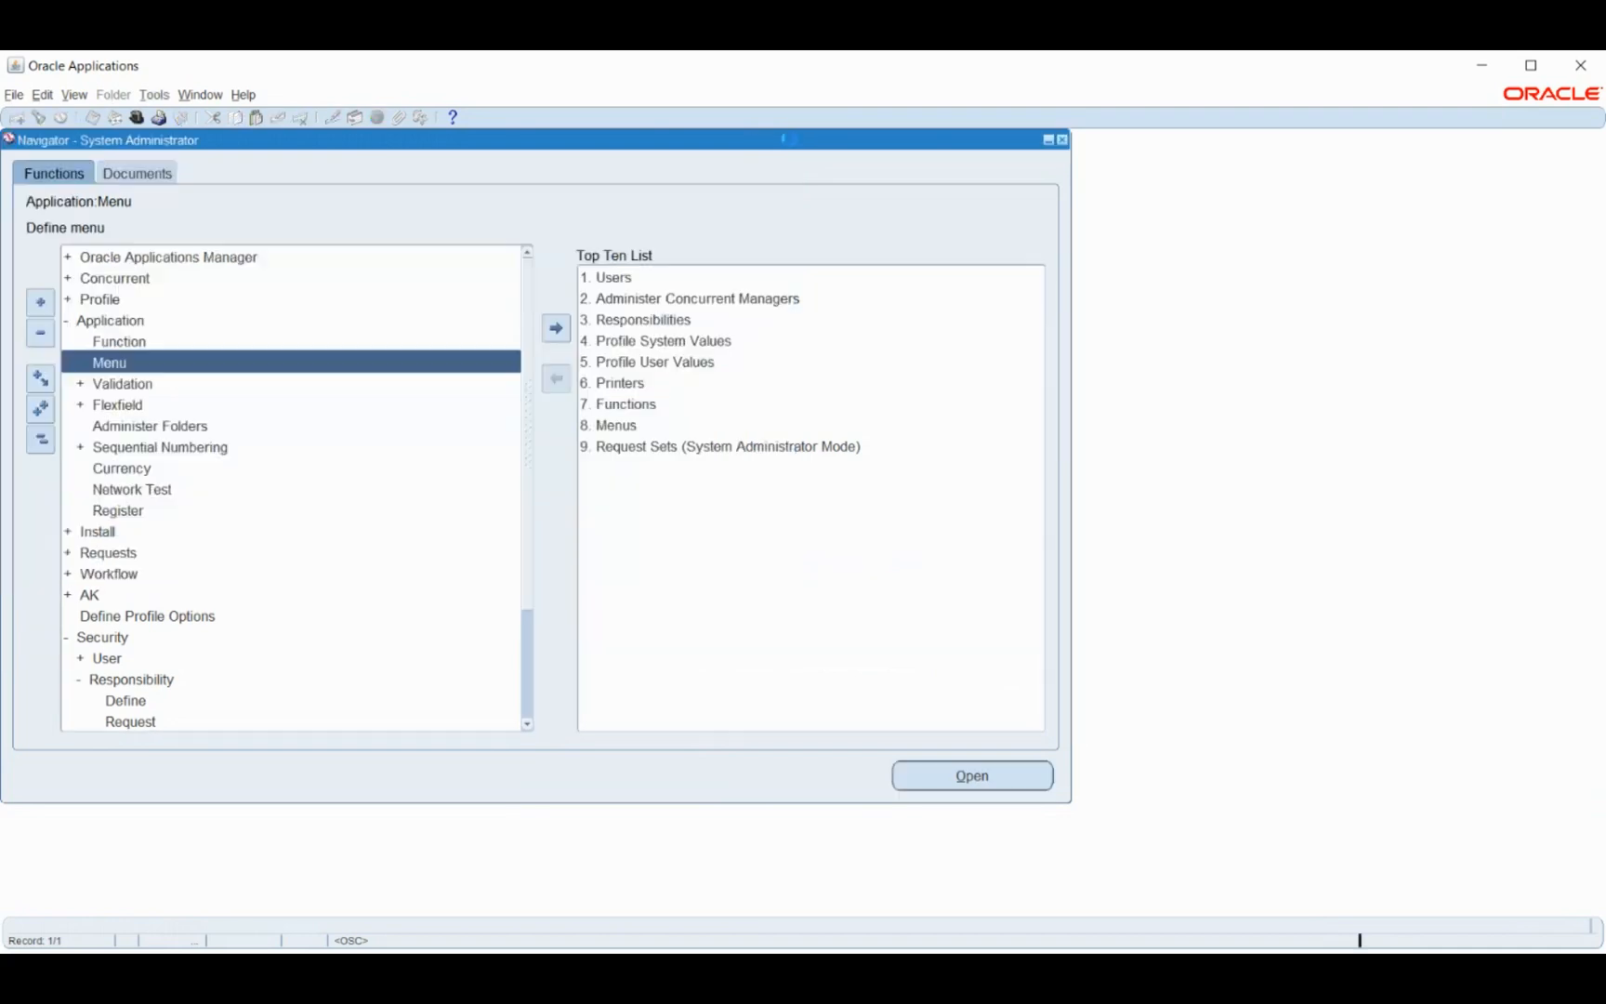
left_click(41, 441)
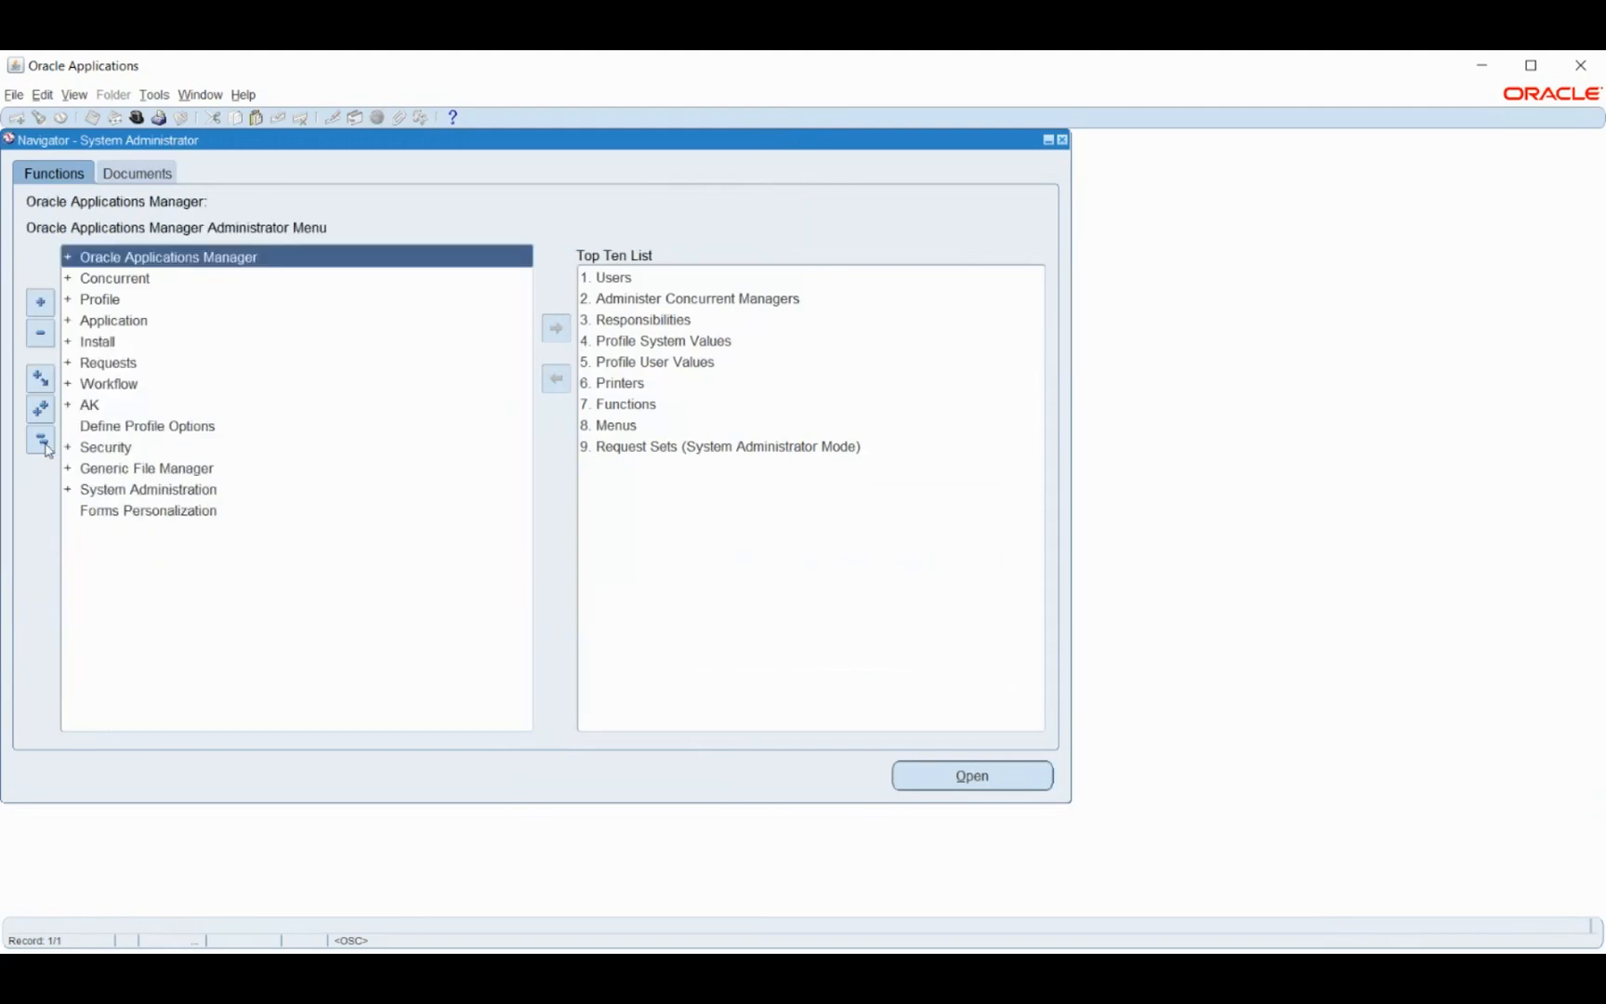
double_click(116, 450)
double_click(119, 491)
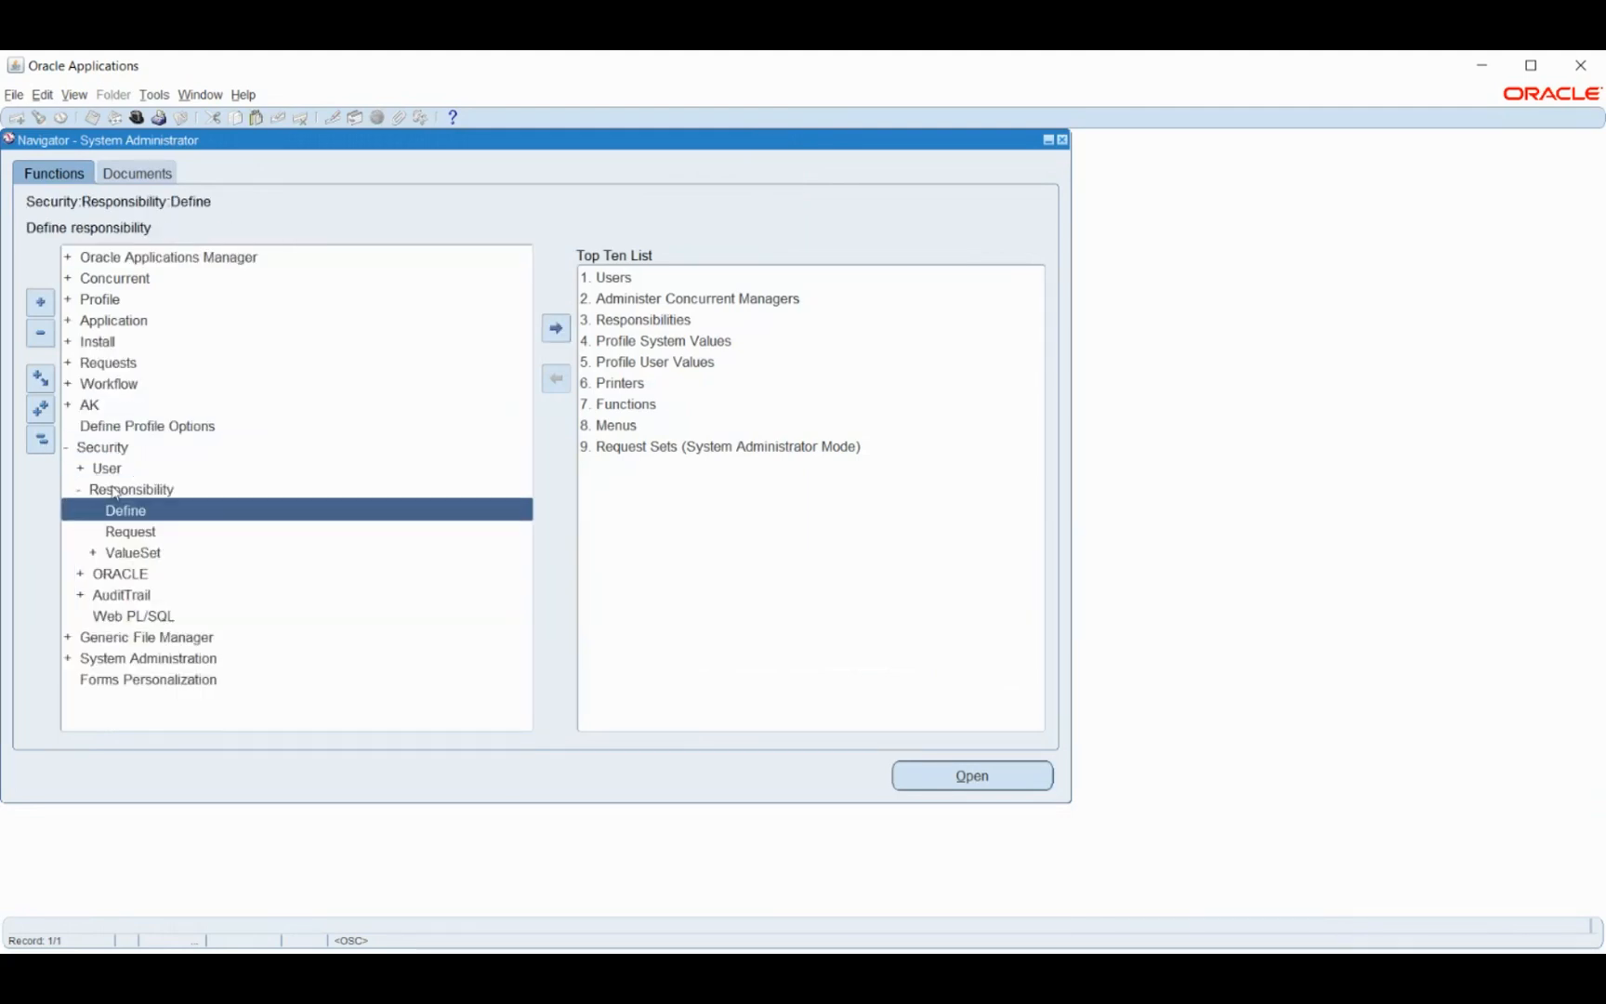
double_click(130, 511)
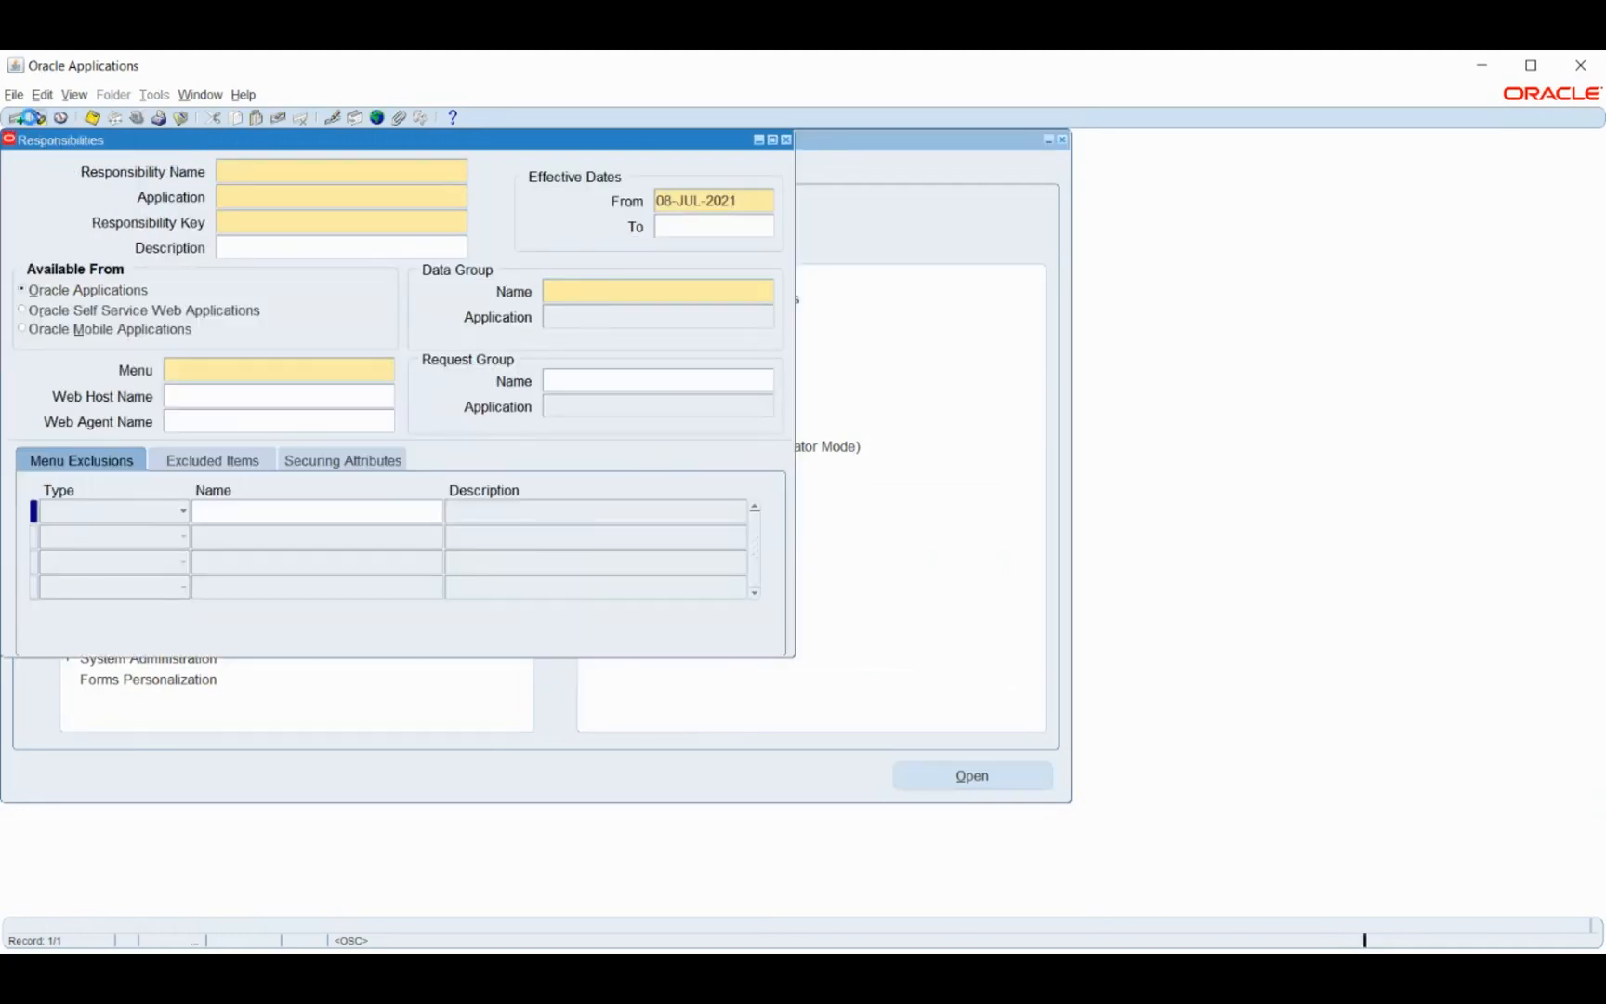
- Close the responsibility list and form, collapse the tree, and expand only Security
left_click(37, 117)
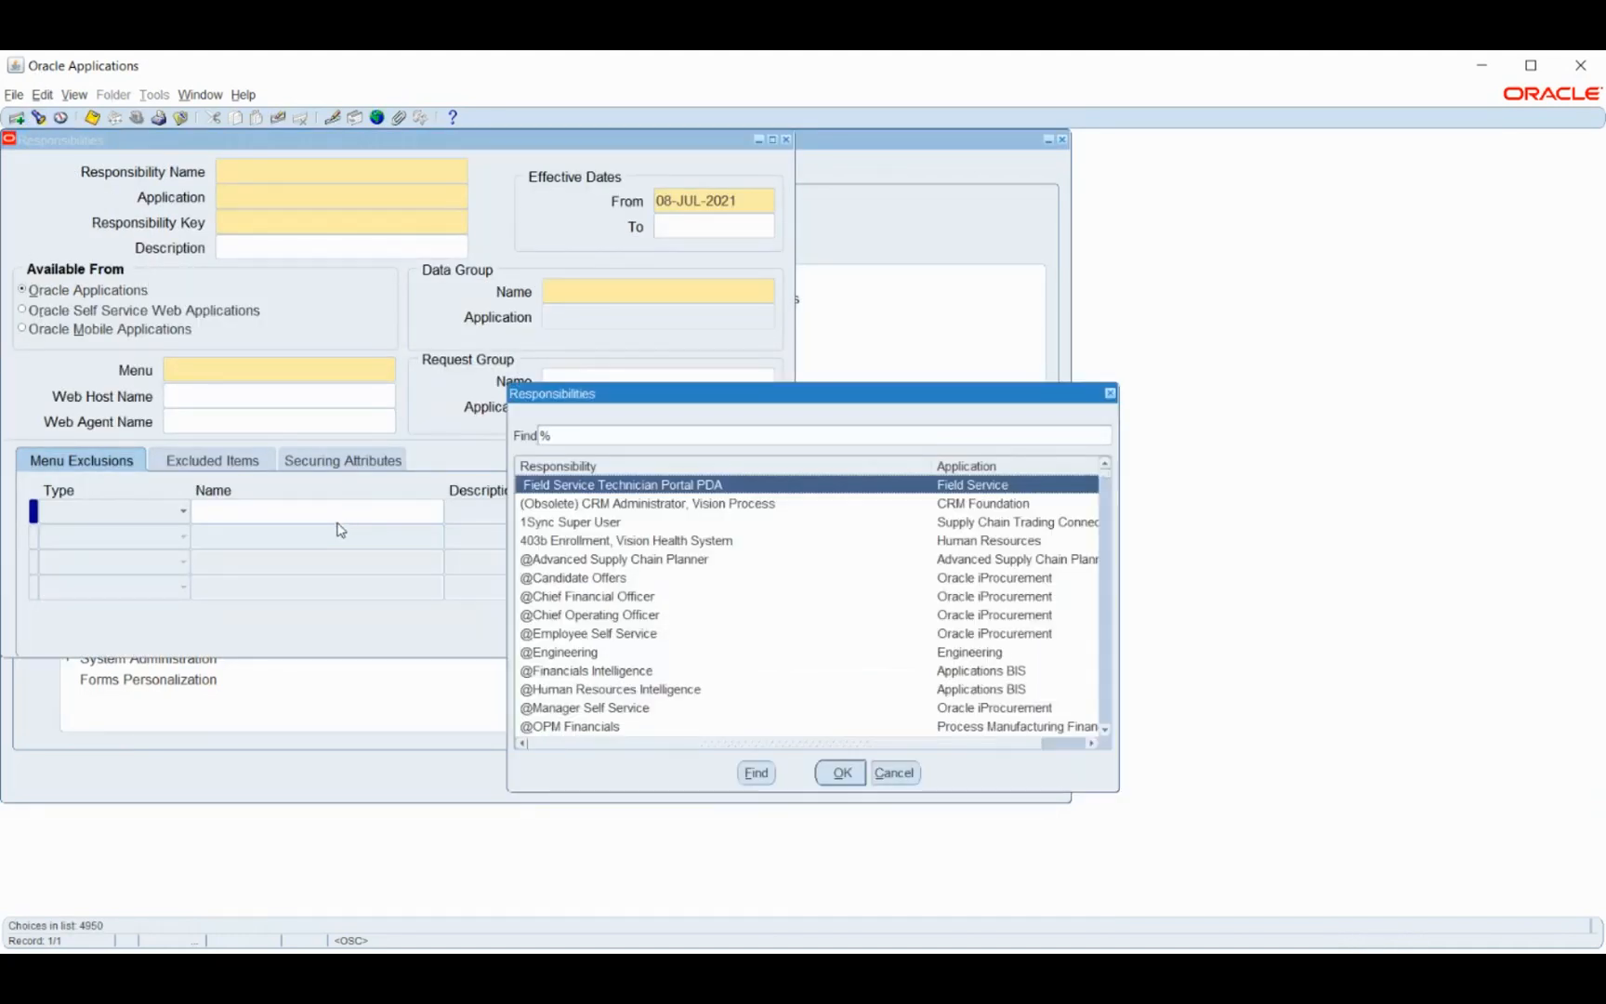
left_click(894, 773)
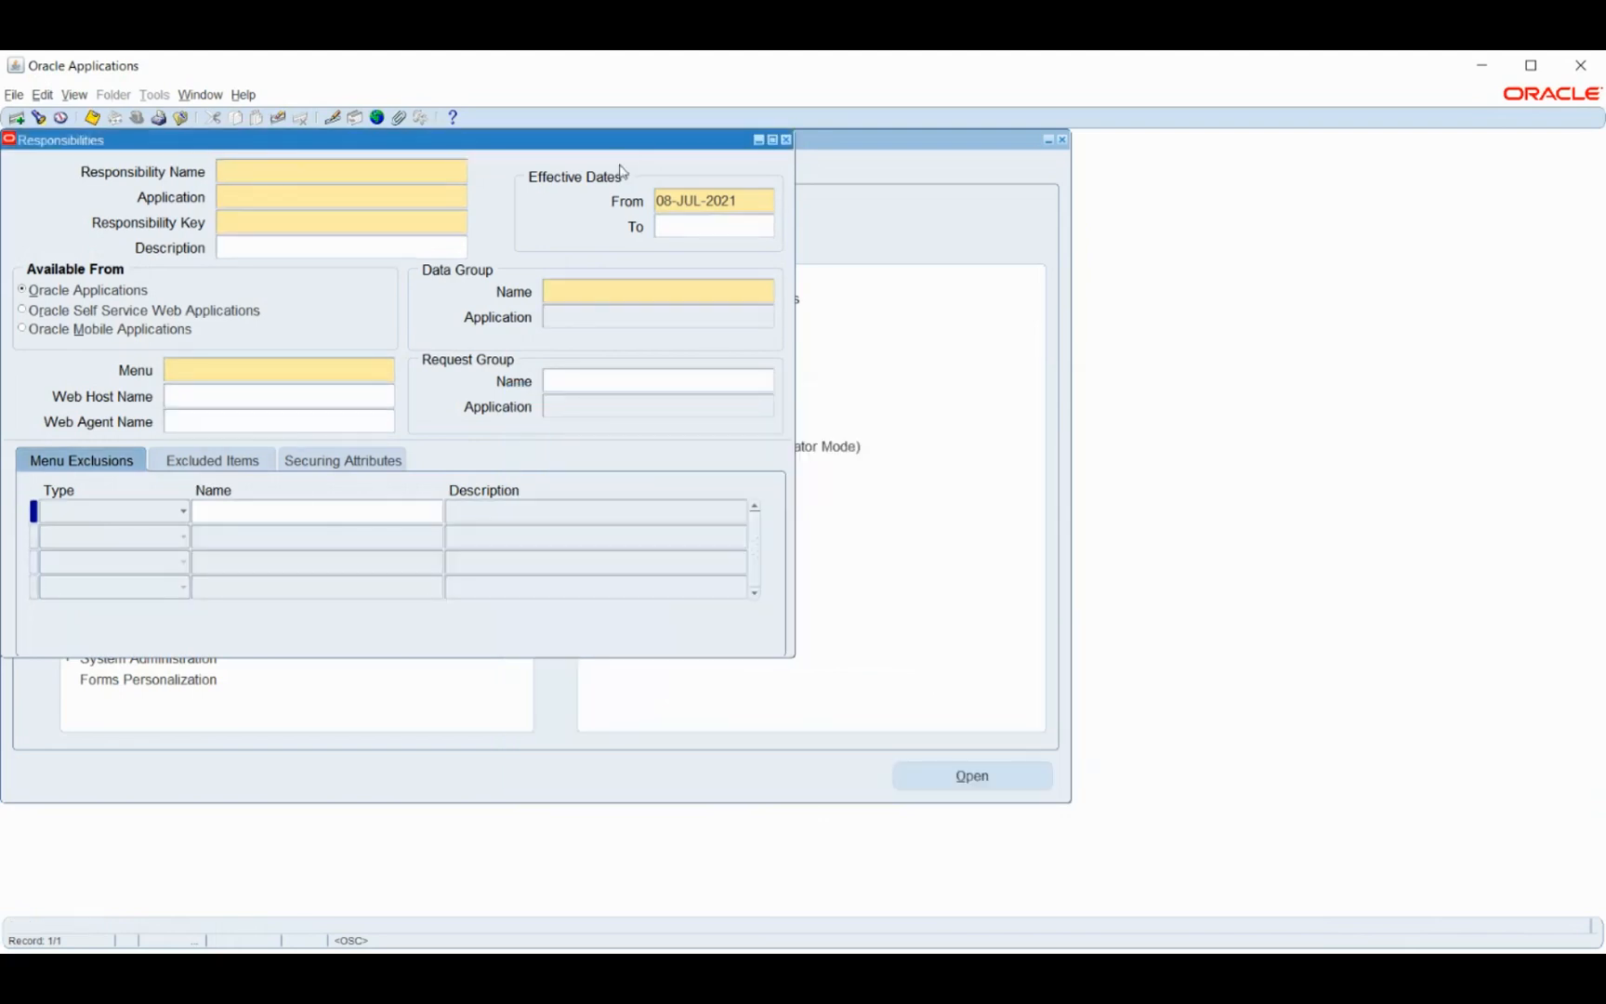
left_click(786, 141)
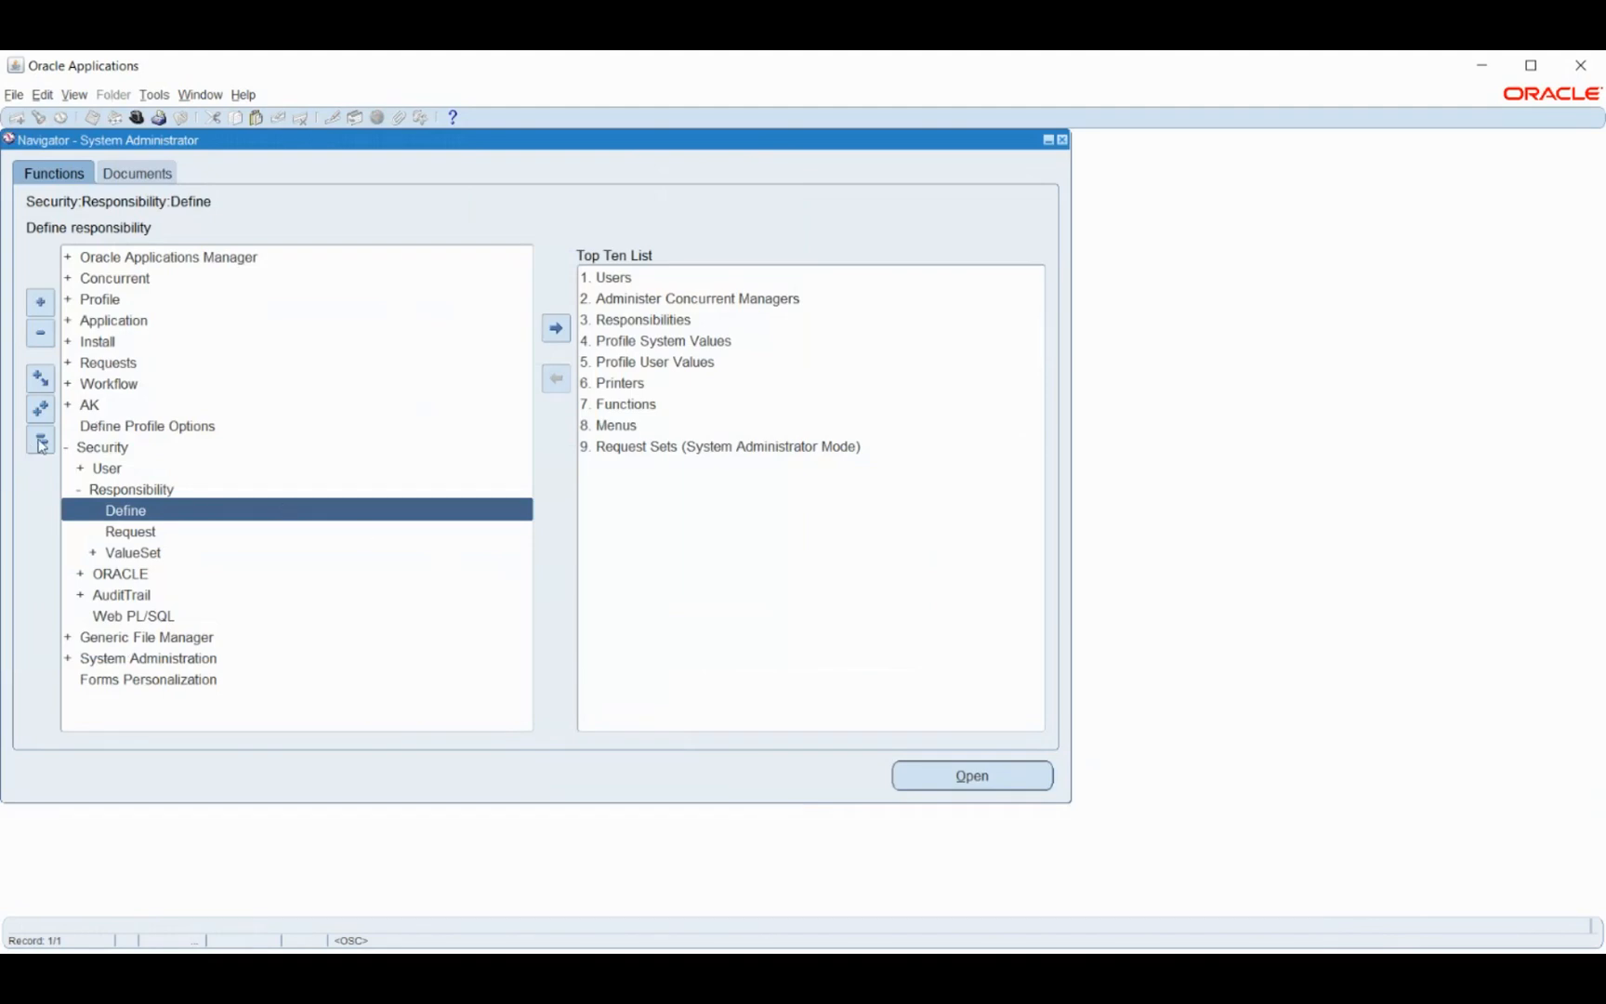
left_click(41, 442)
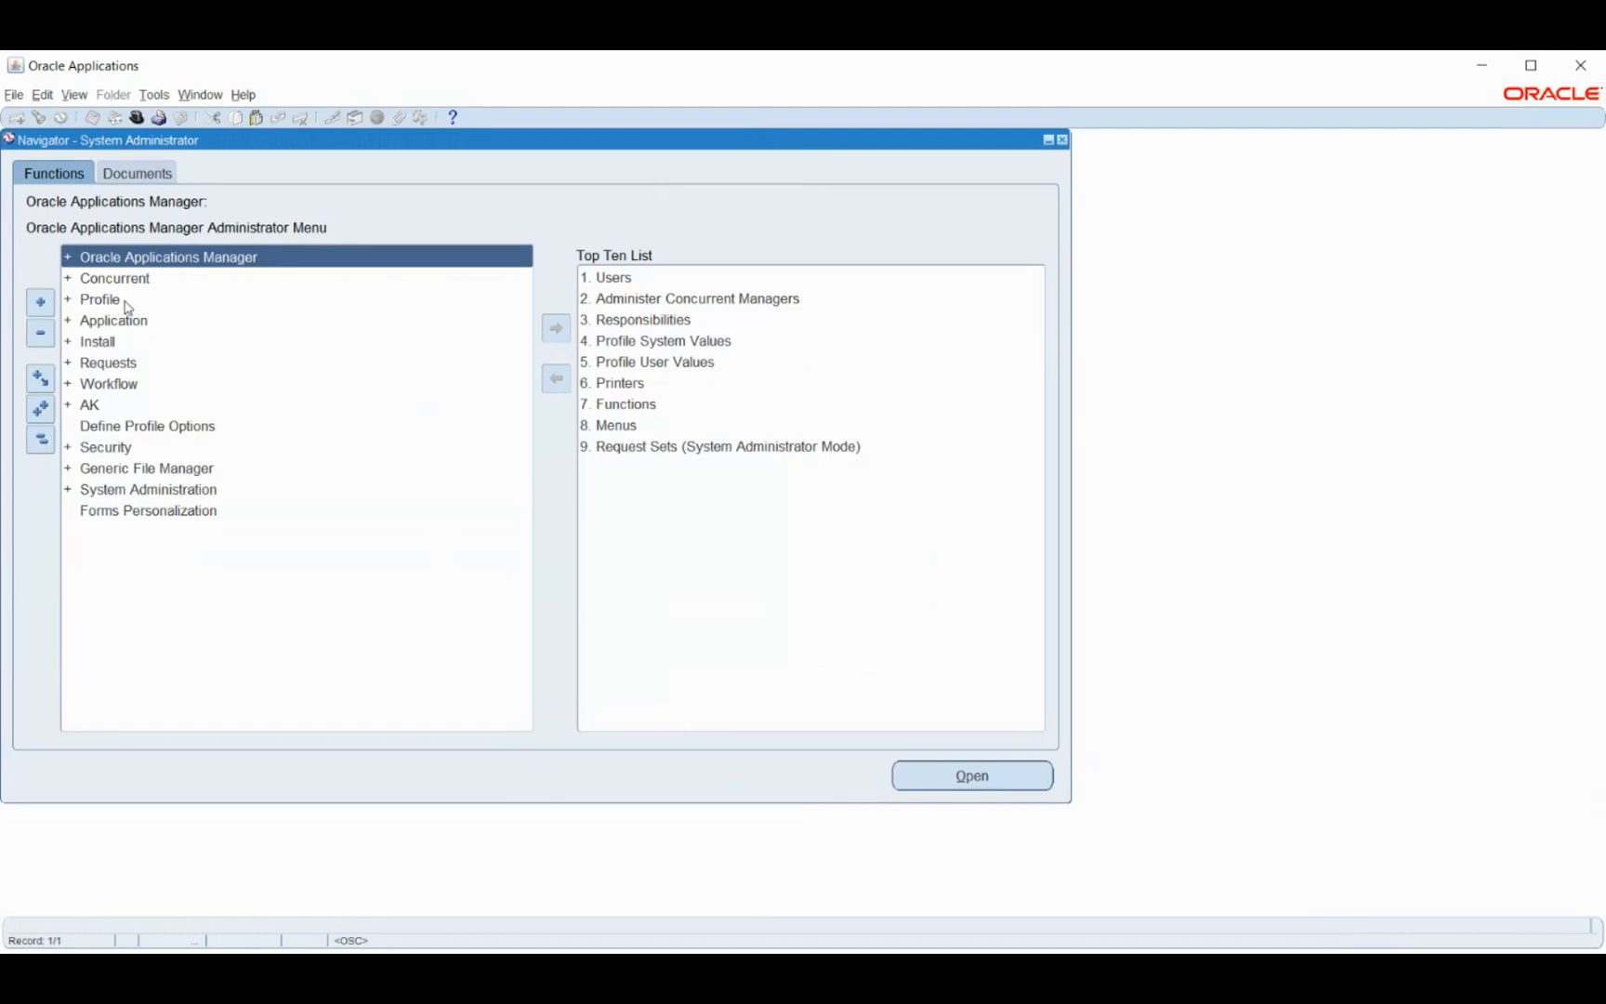
double_click(110, 451)
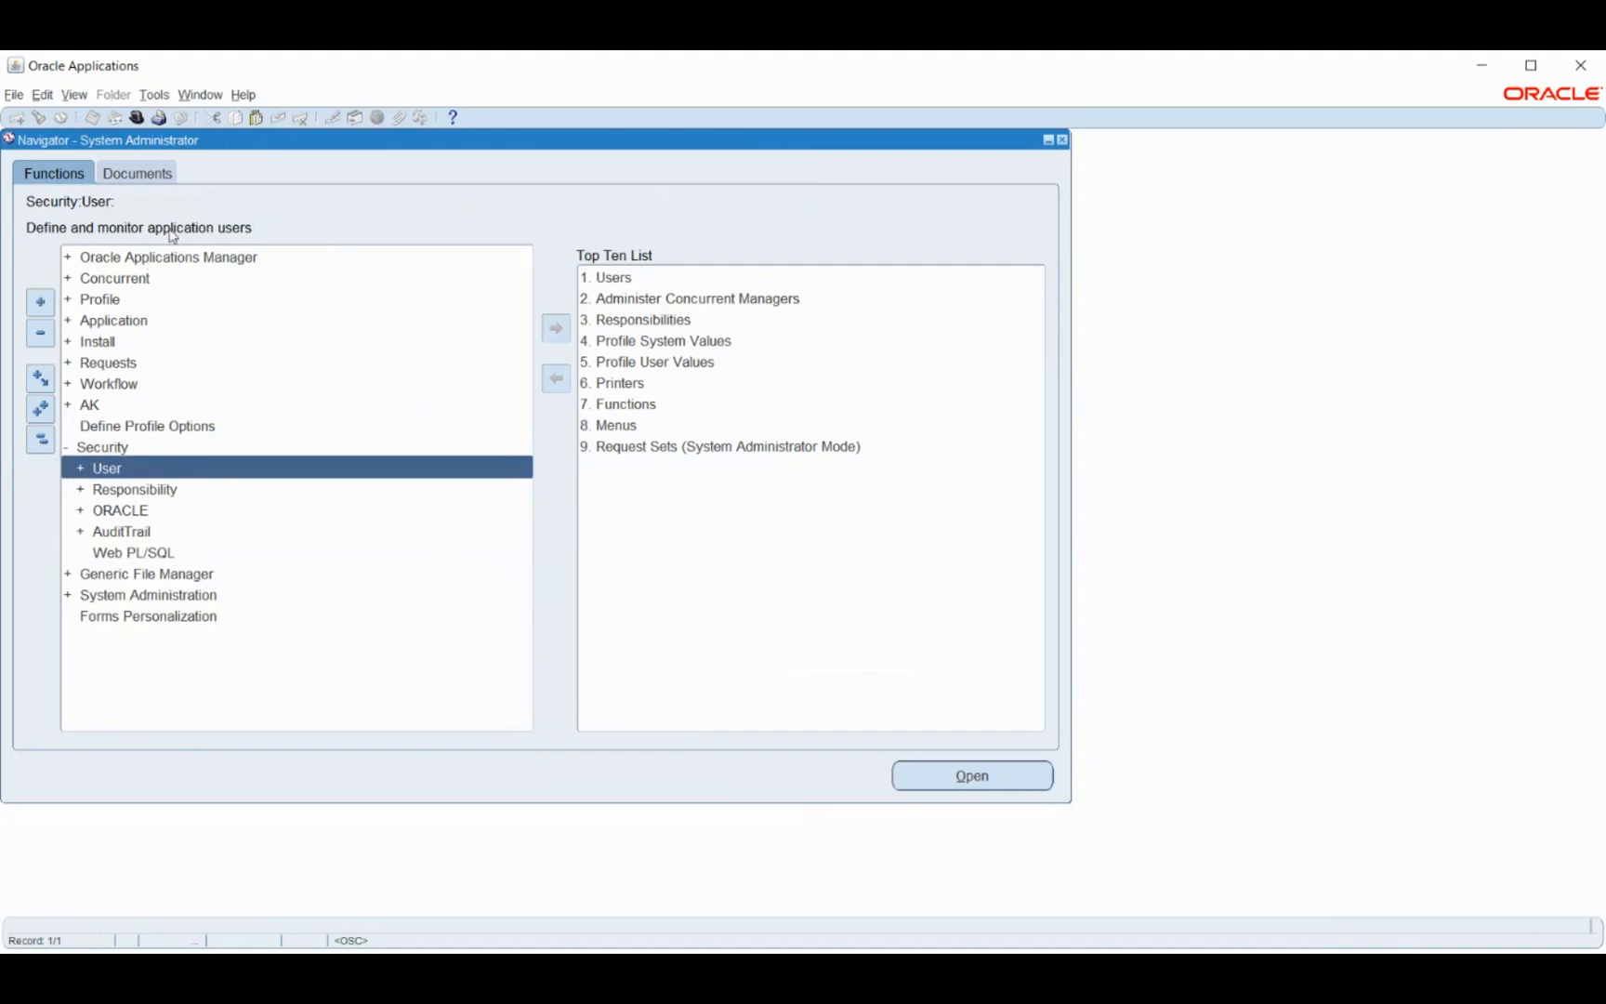
- Switch to the Approvals Management Business Analyst responsibility via an 'app' search
left_click(138, 118)
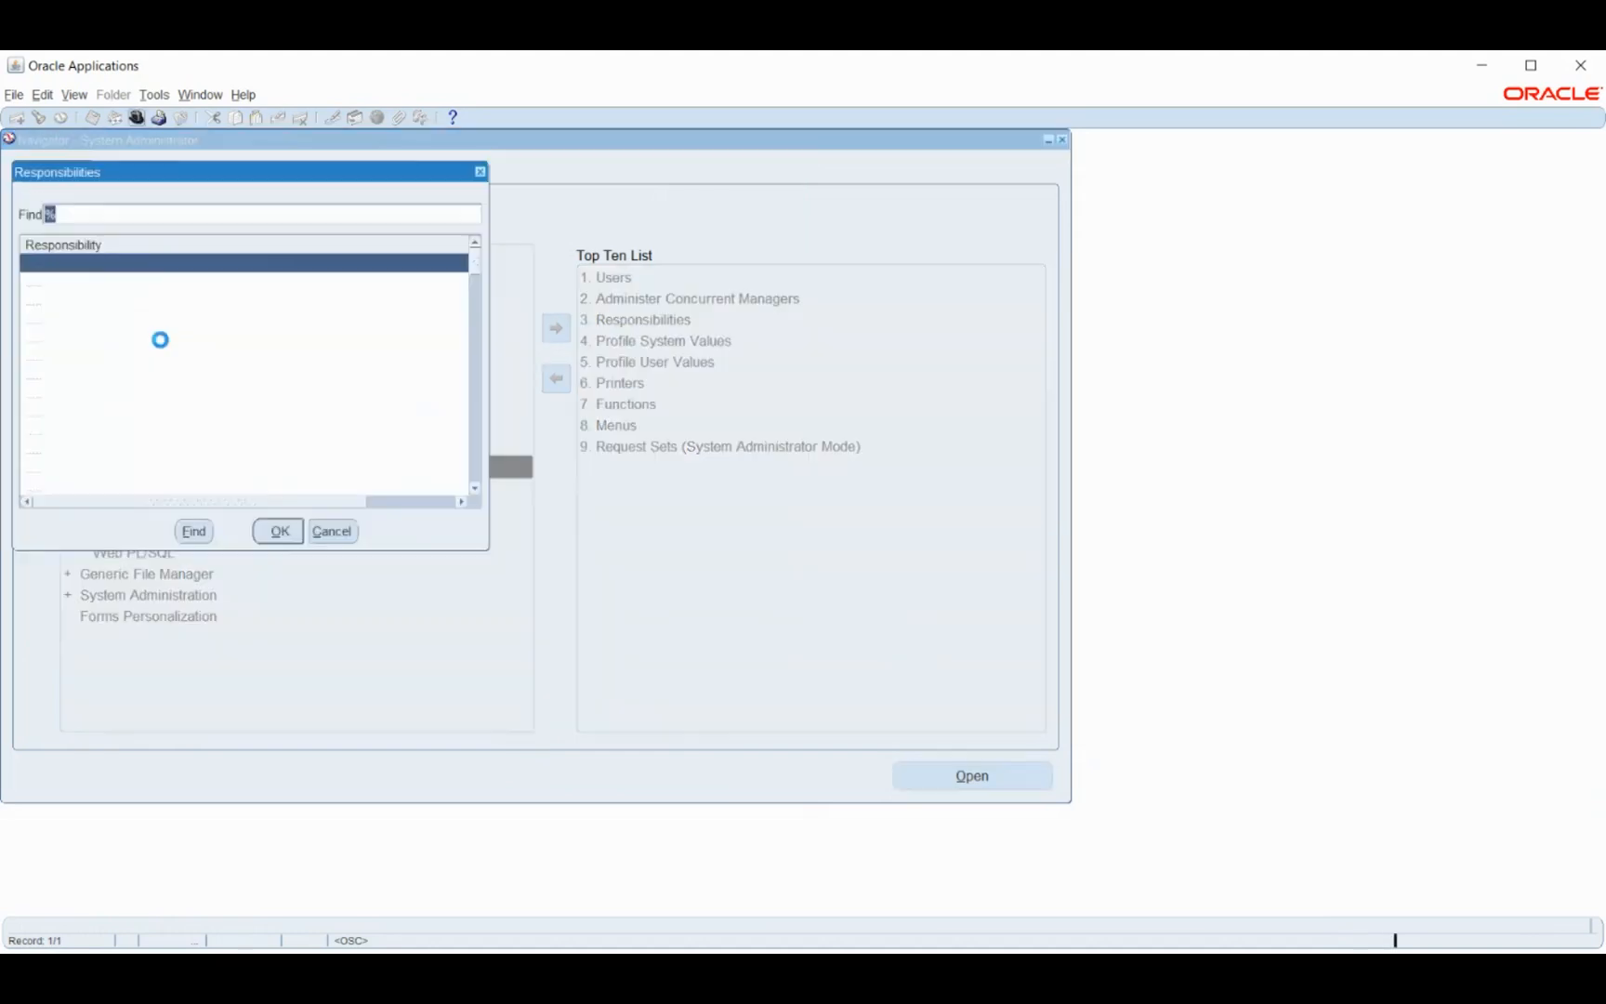
type("app")
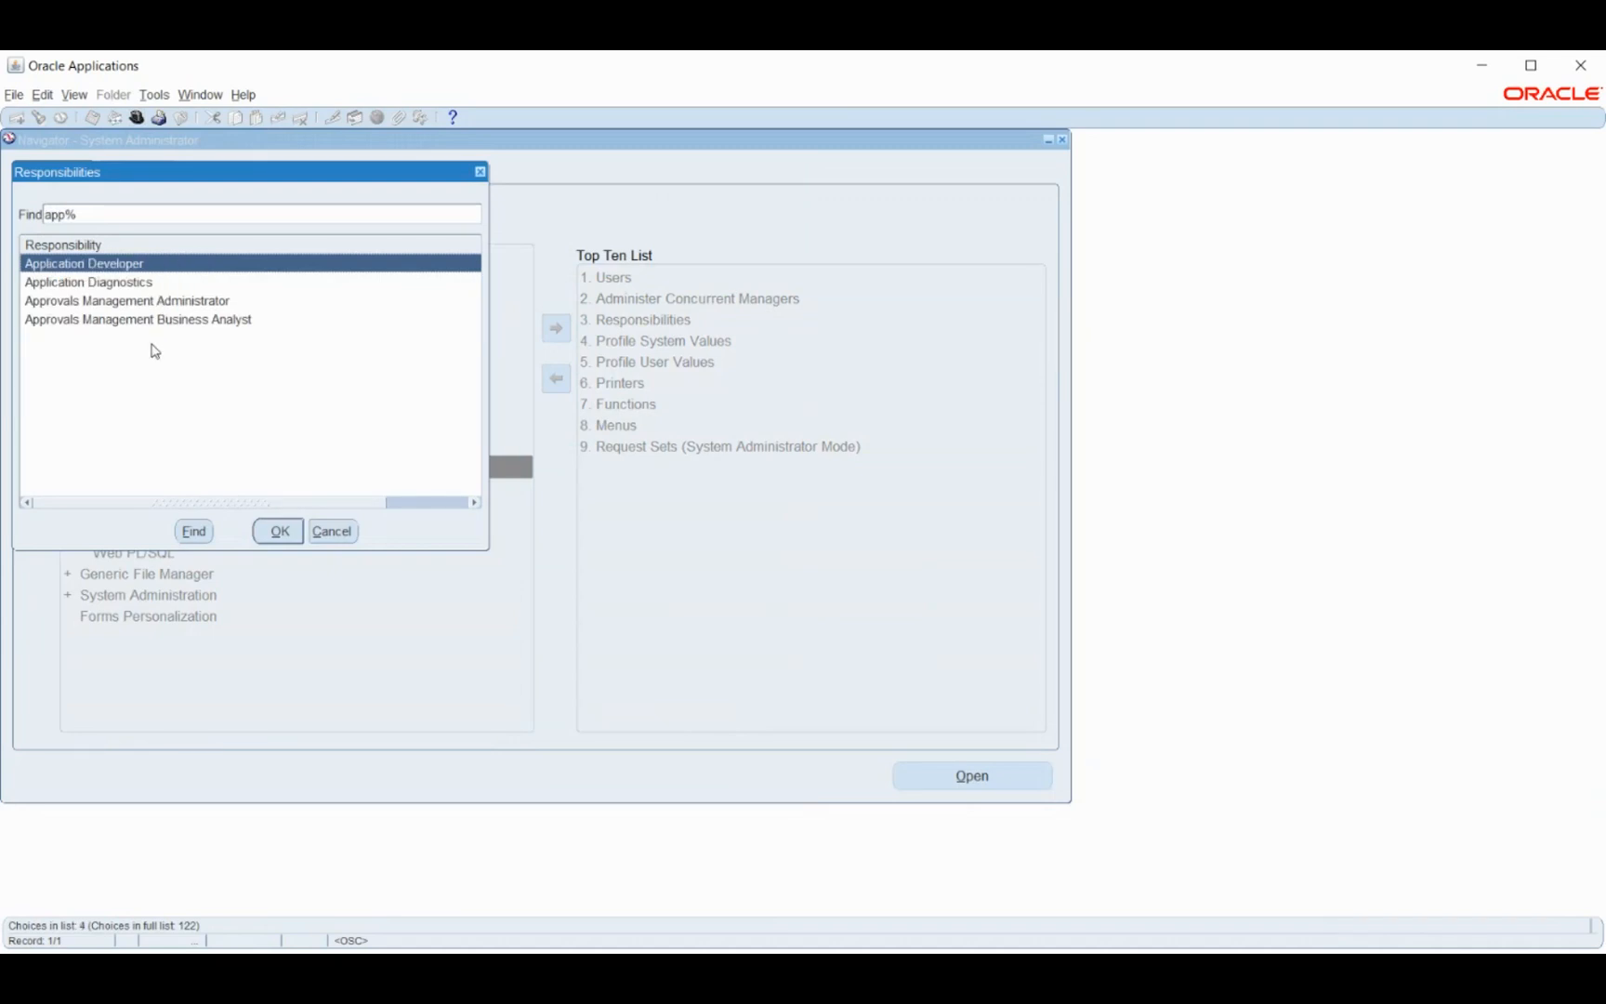
left_click(97, 320)
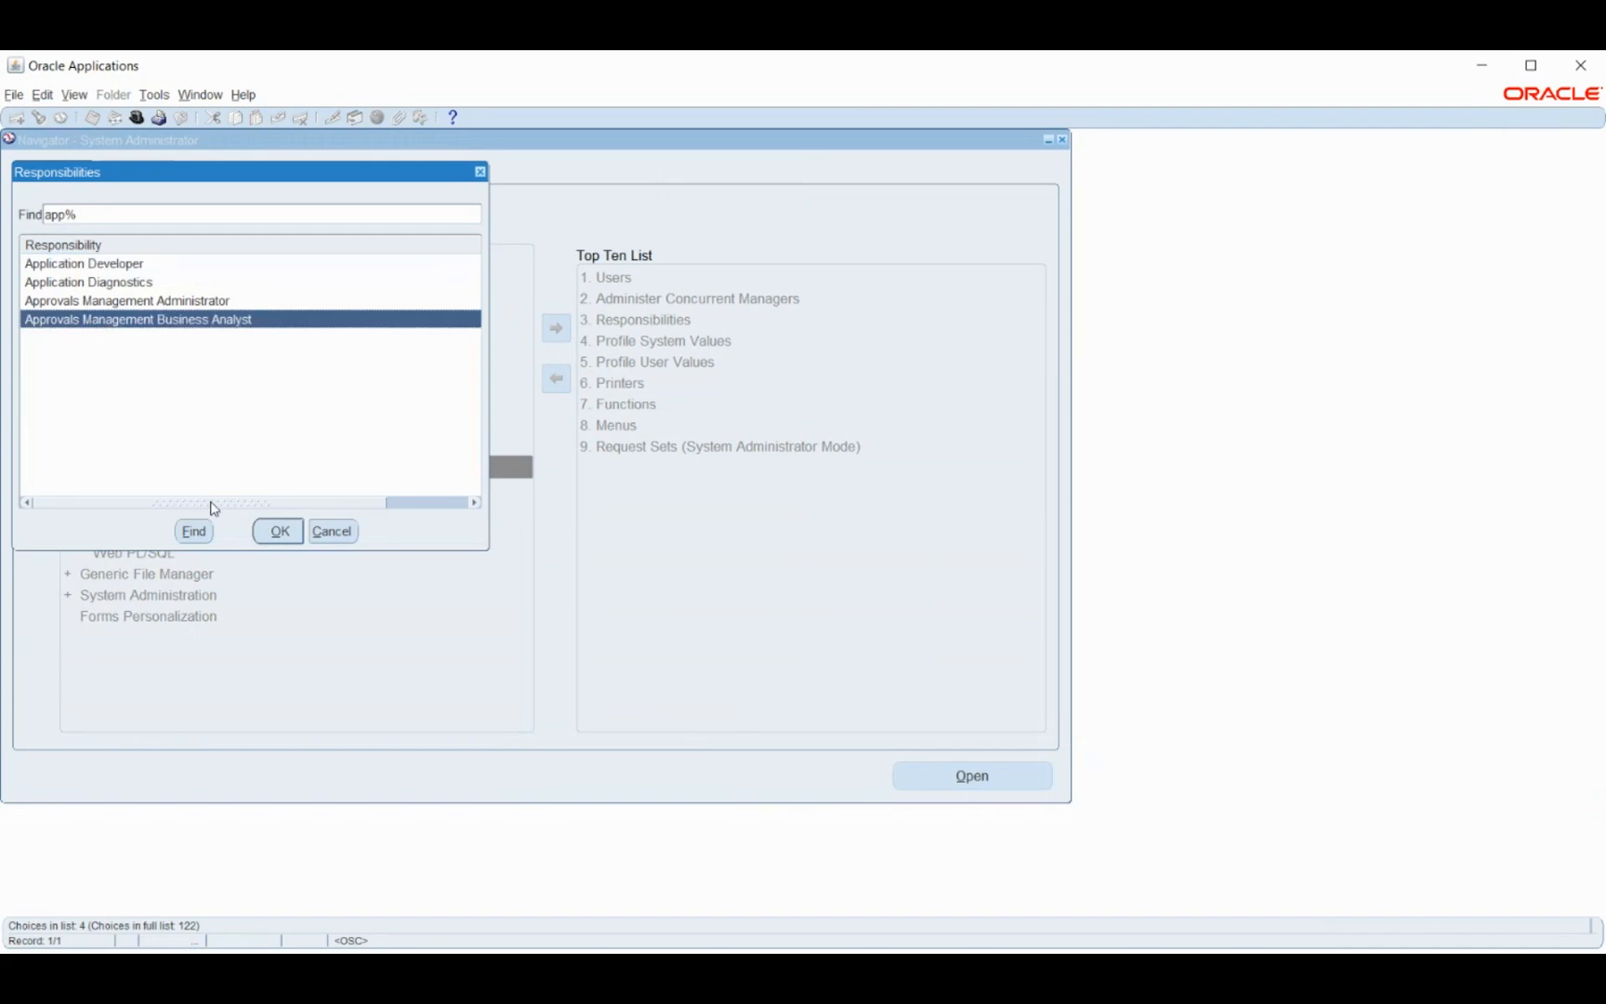
left_click(276, 535)
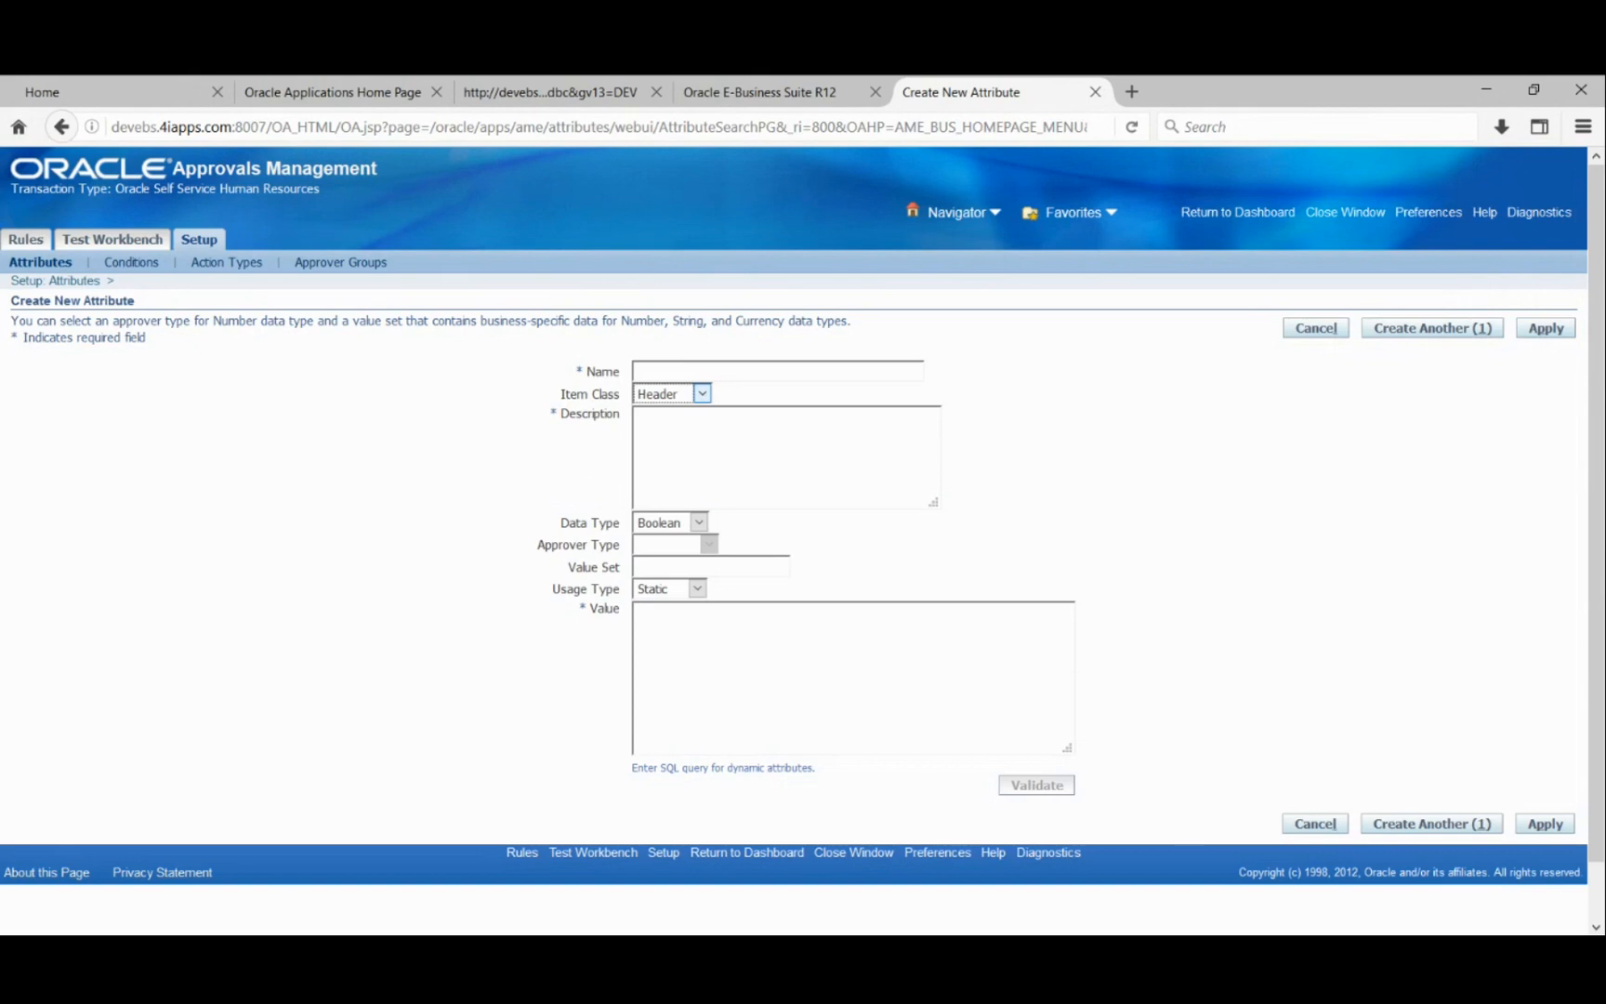
- Enter SH_Sick_Leave as the new attribute's name
left_click(547, 456)
left_click(659, 372)
type("SH_Sick_Leave")
left_click(653, 435)
- Copy SH_Sick_Leave into the Description field, then open the Data Type choices
left_click_drag(649, 371, 753, 342)
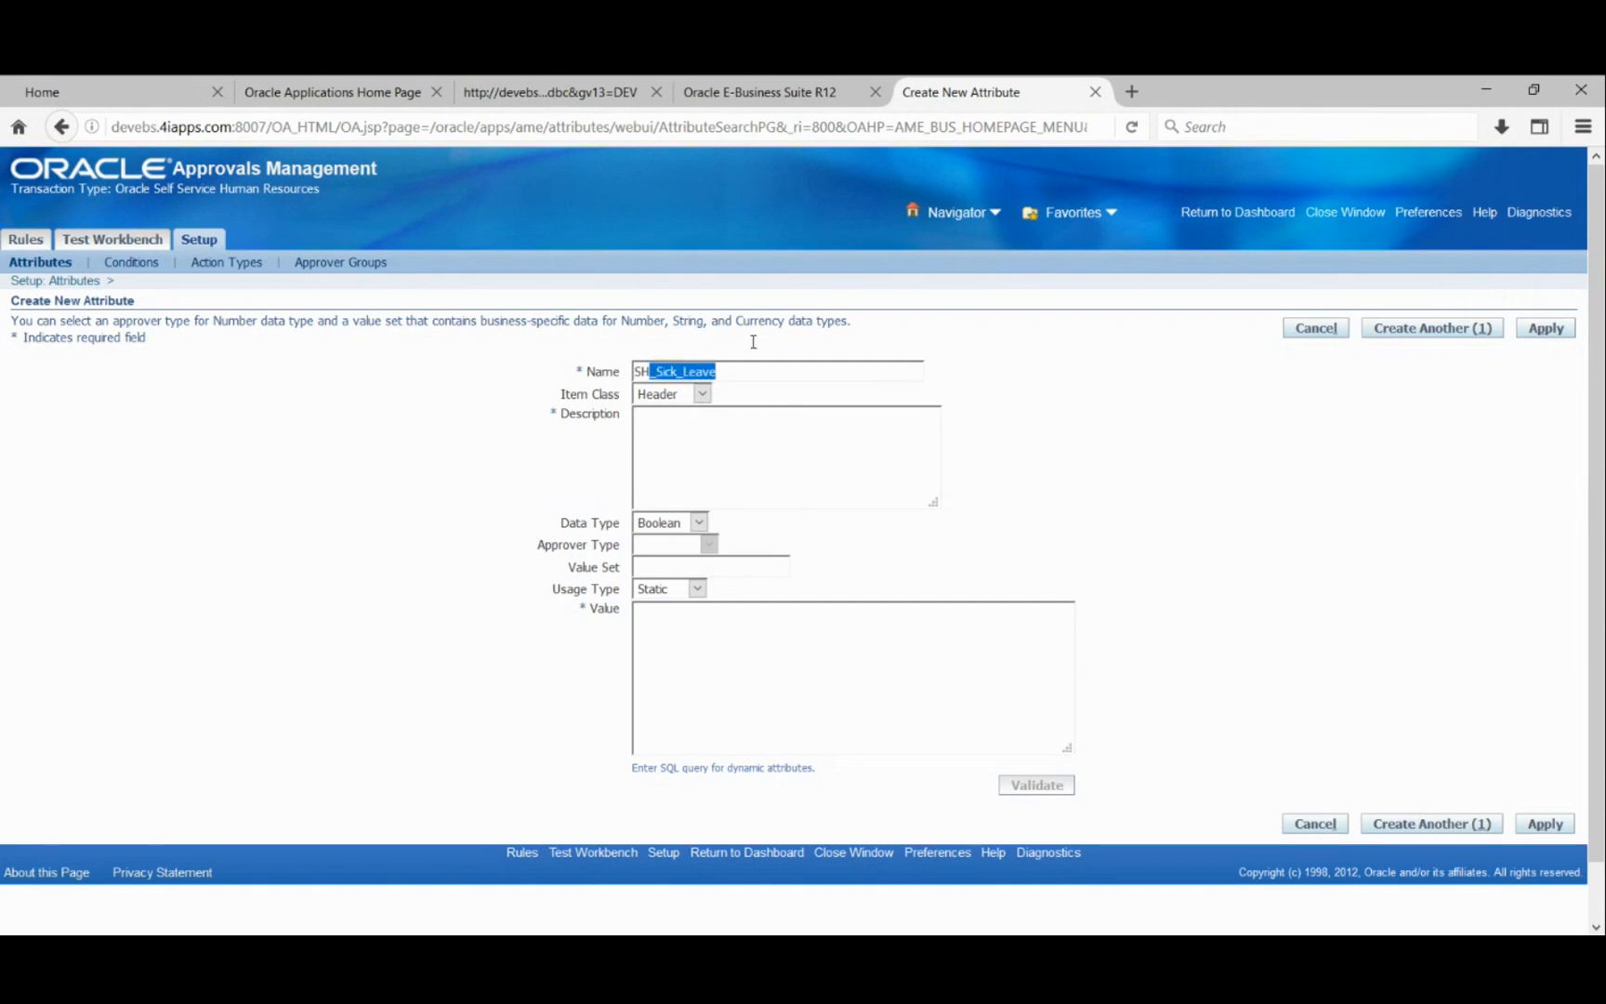
left_click(741, 364)
double_click(731, 369)
key("ctrl+c")
left_click(692, 458)
key("ctrl+v")
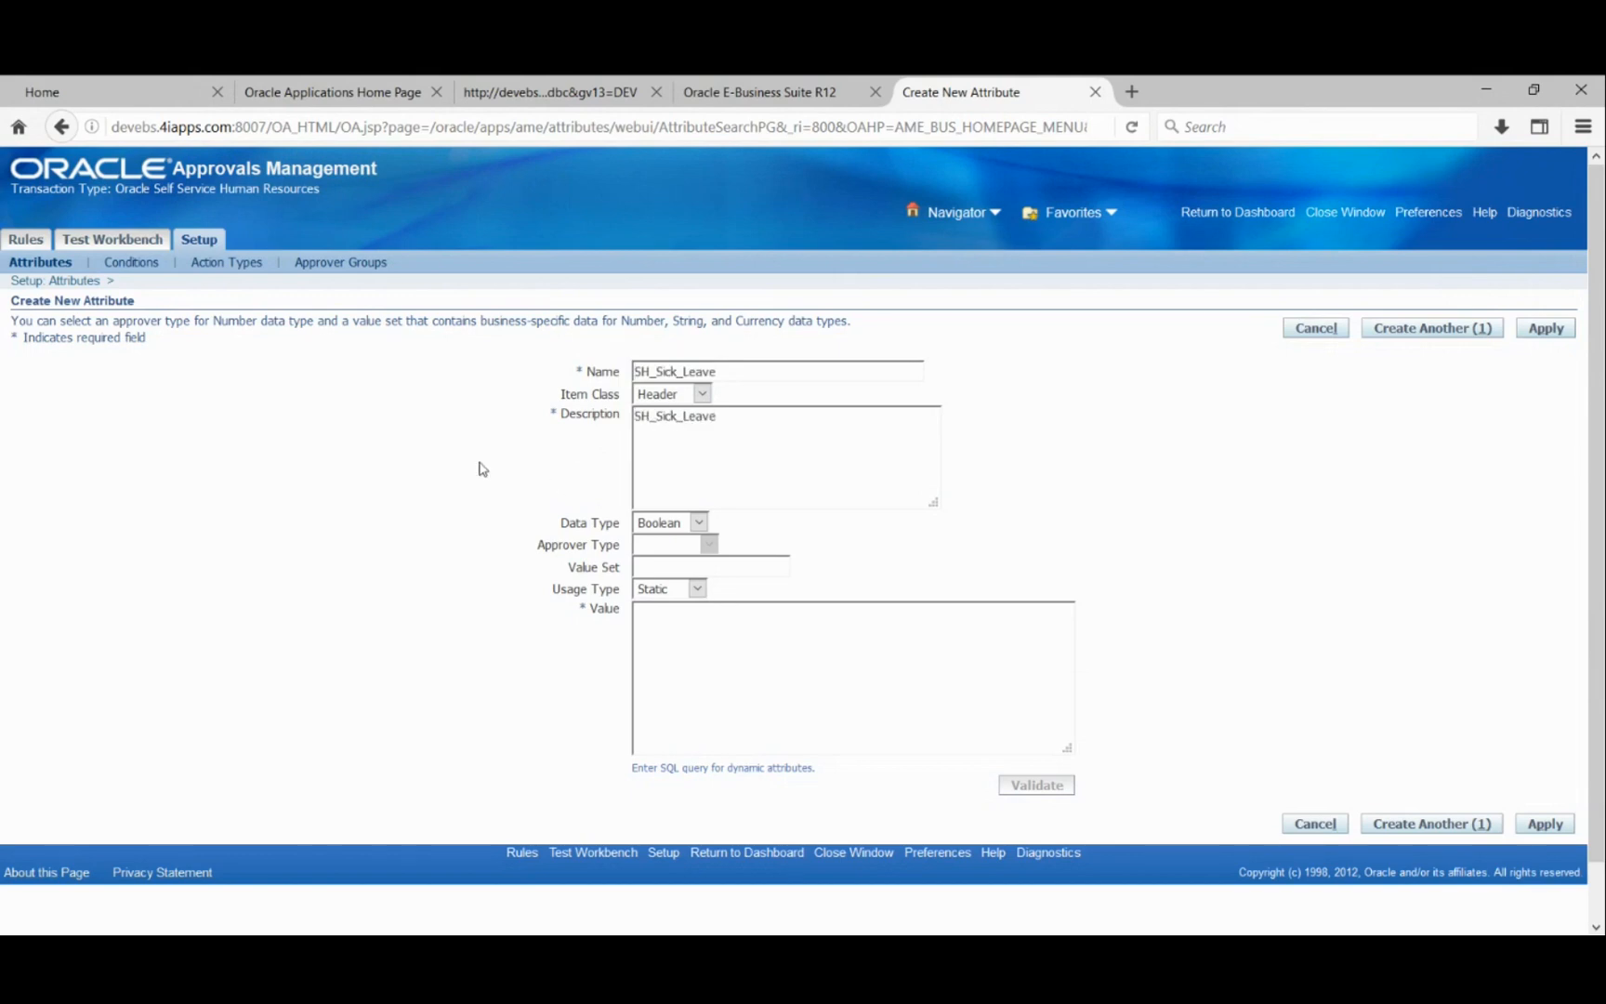
scroll(476, 467, "down", 1)
scroll(477, 466, "down", 1)
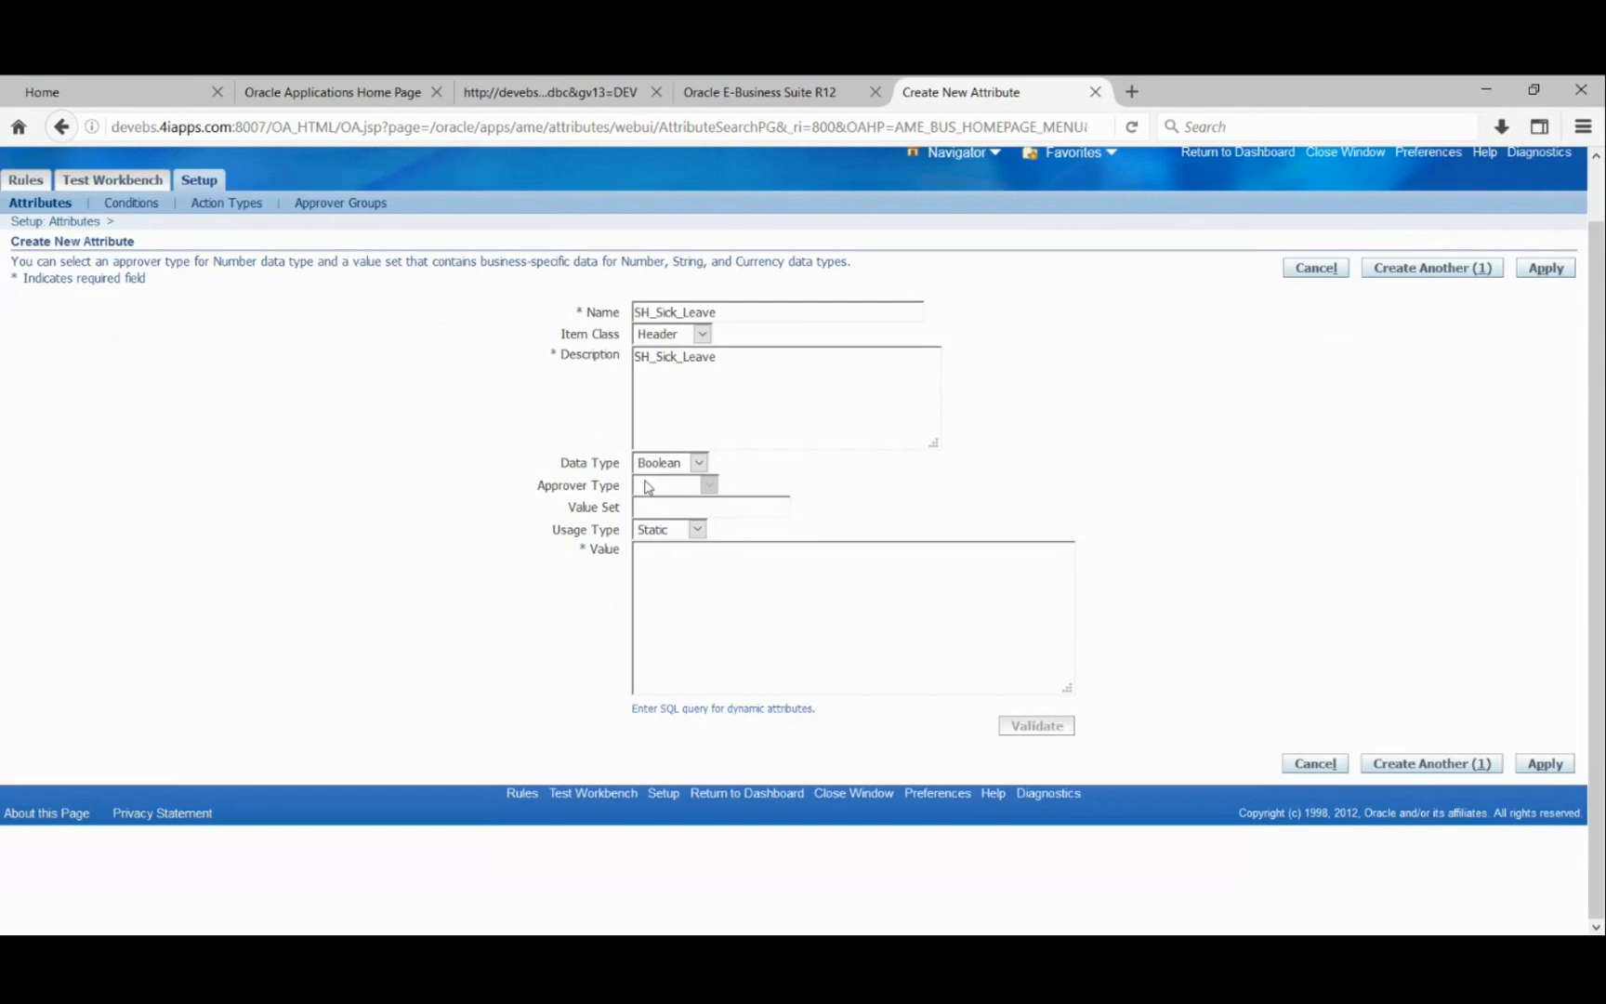
left_click(697, 465)
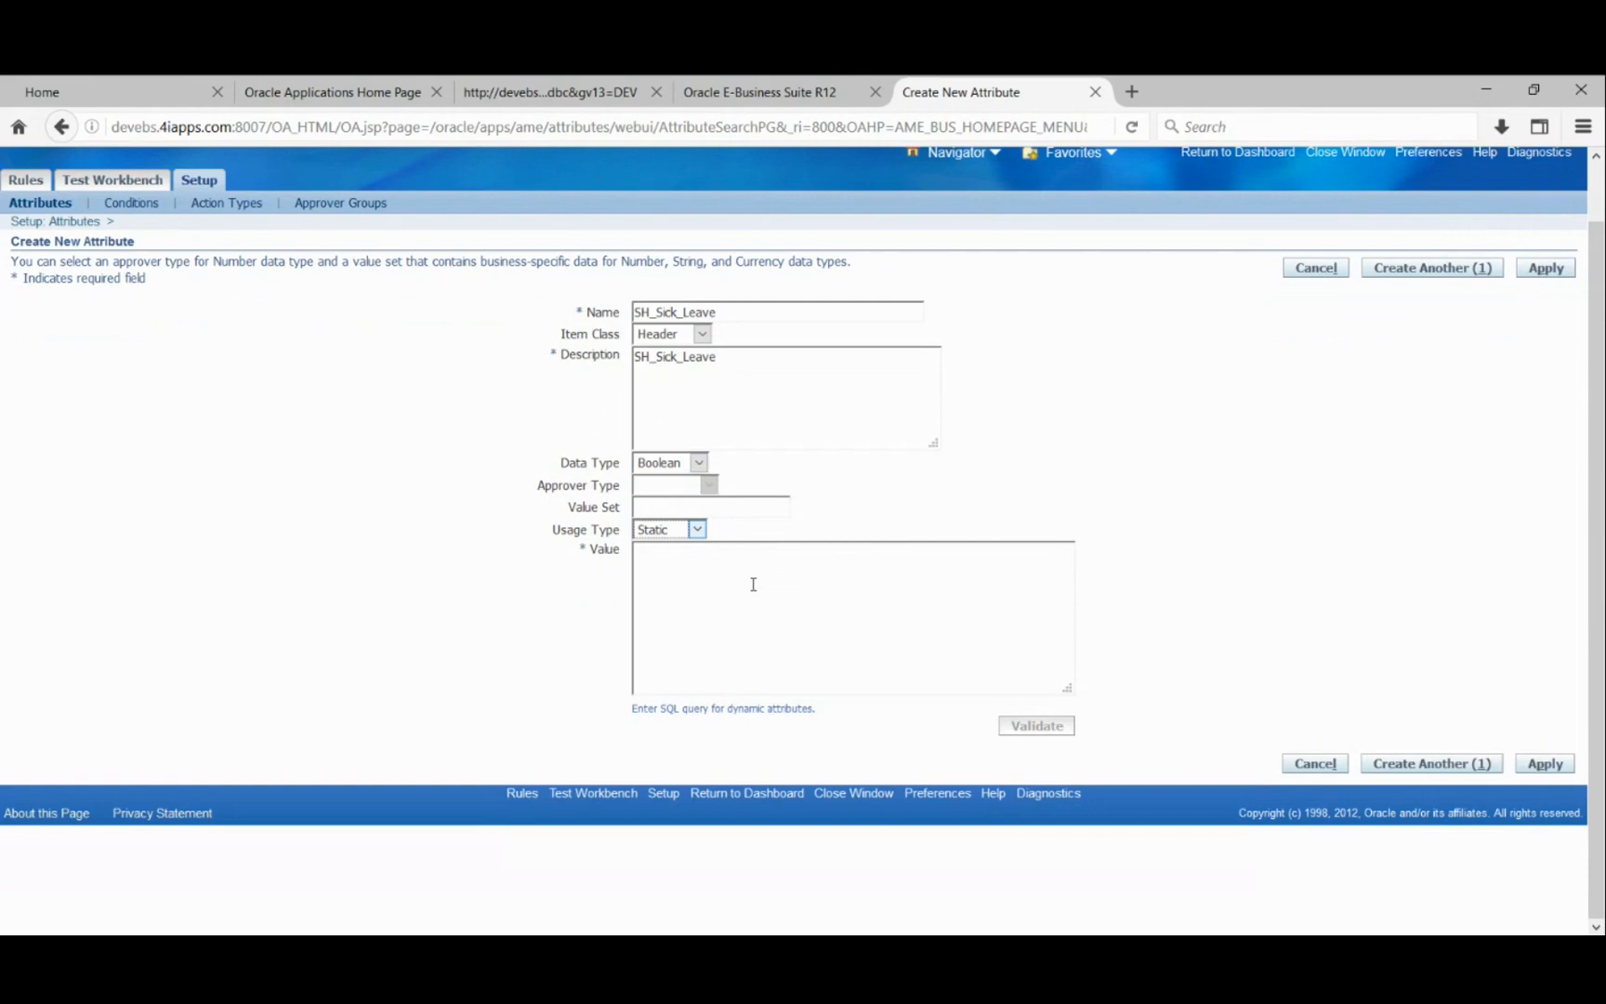
- Change SH_Sick_Leave's usage type from Static to Dynamic, ready to enter its Value
left_click(707, 576)
left_click(704, 531)
left_click(678, 552)
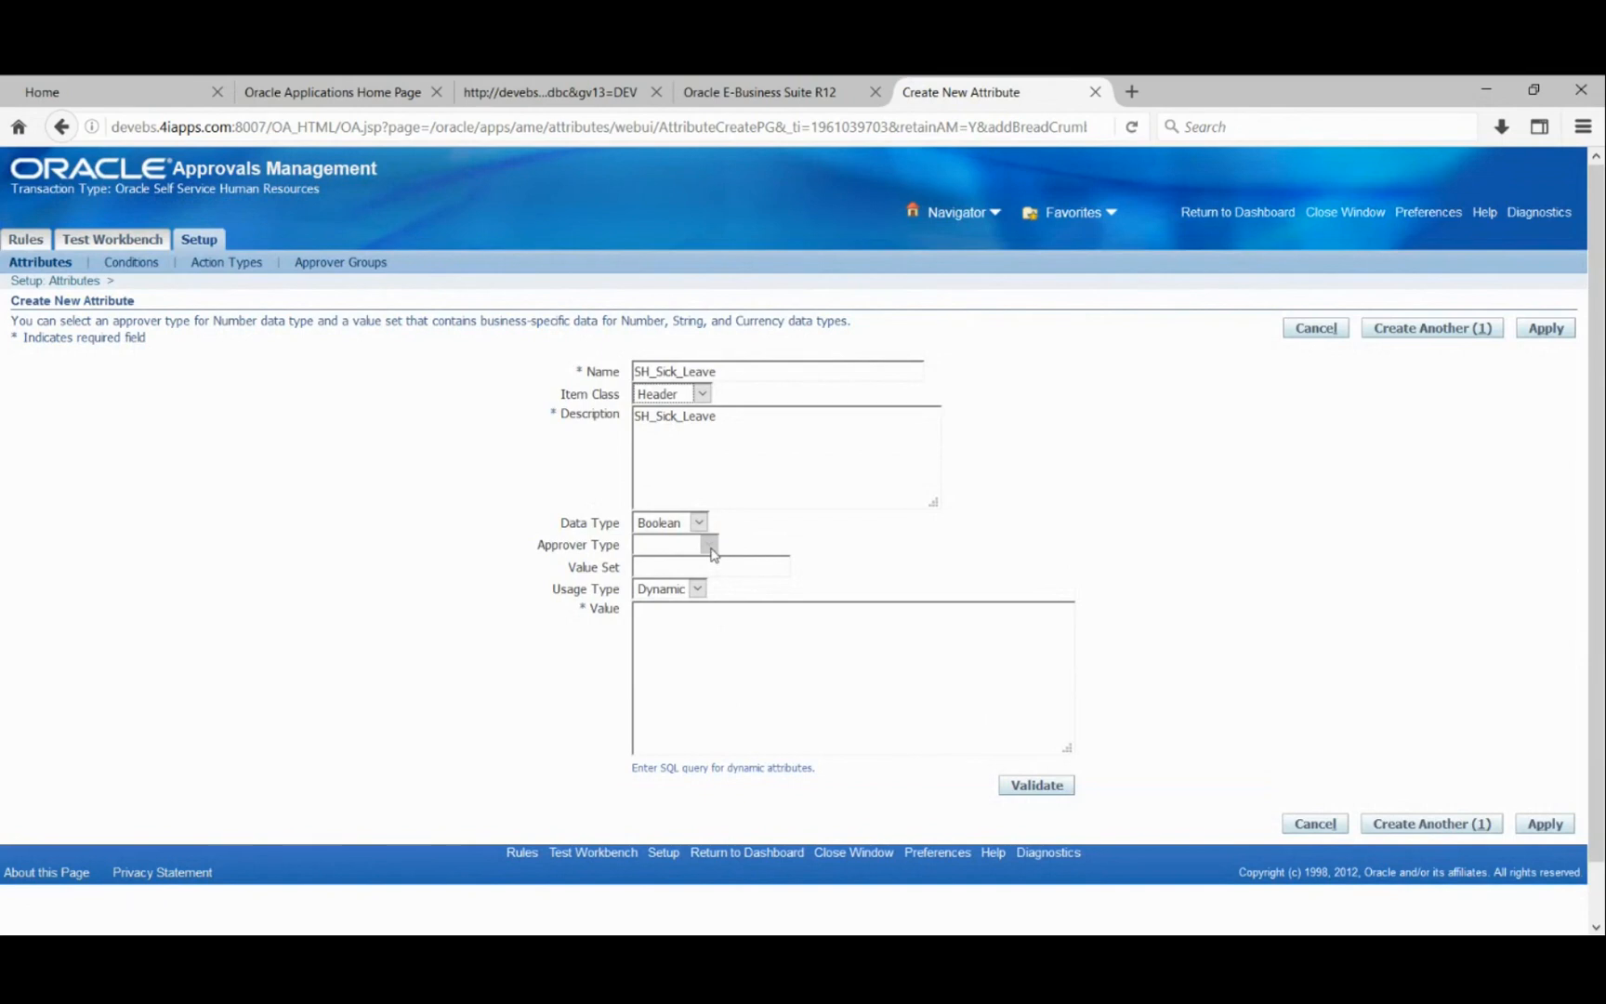
left_click(782, 643)
- Paste the SELECT hr_ameutil_ss.get_sel_person_assignment_id query as the Value and validate it
left_click(749, 743)
type("select")
type("hr.ame")
left_click_drag(749, 614, 490, 640)
key("BackSpace")
type("SELECT hr_ameutil_ss.get_sel_person_assignment_id(:transactionId) FROM DUAL")
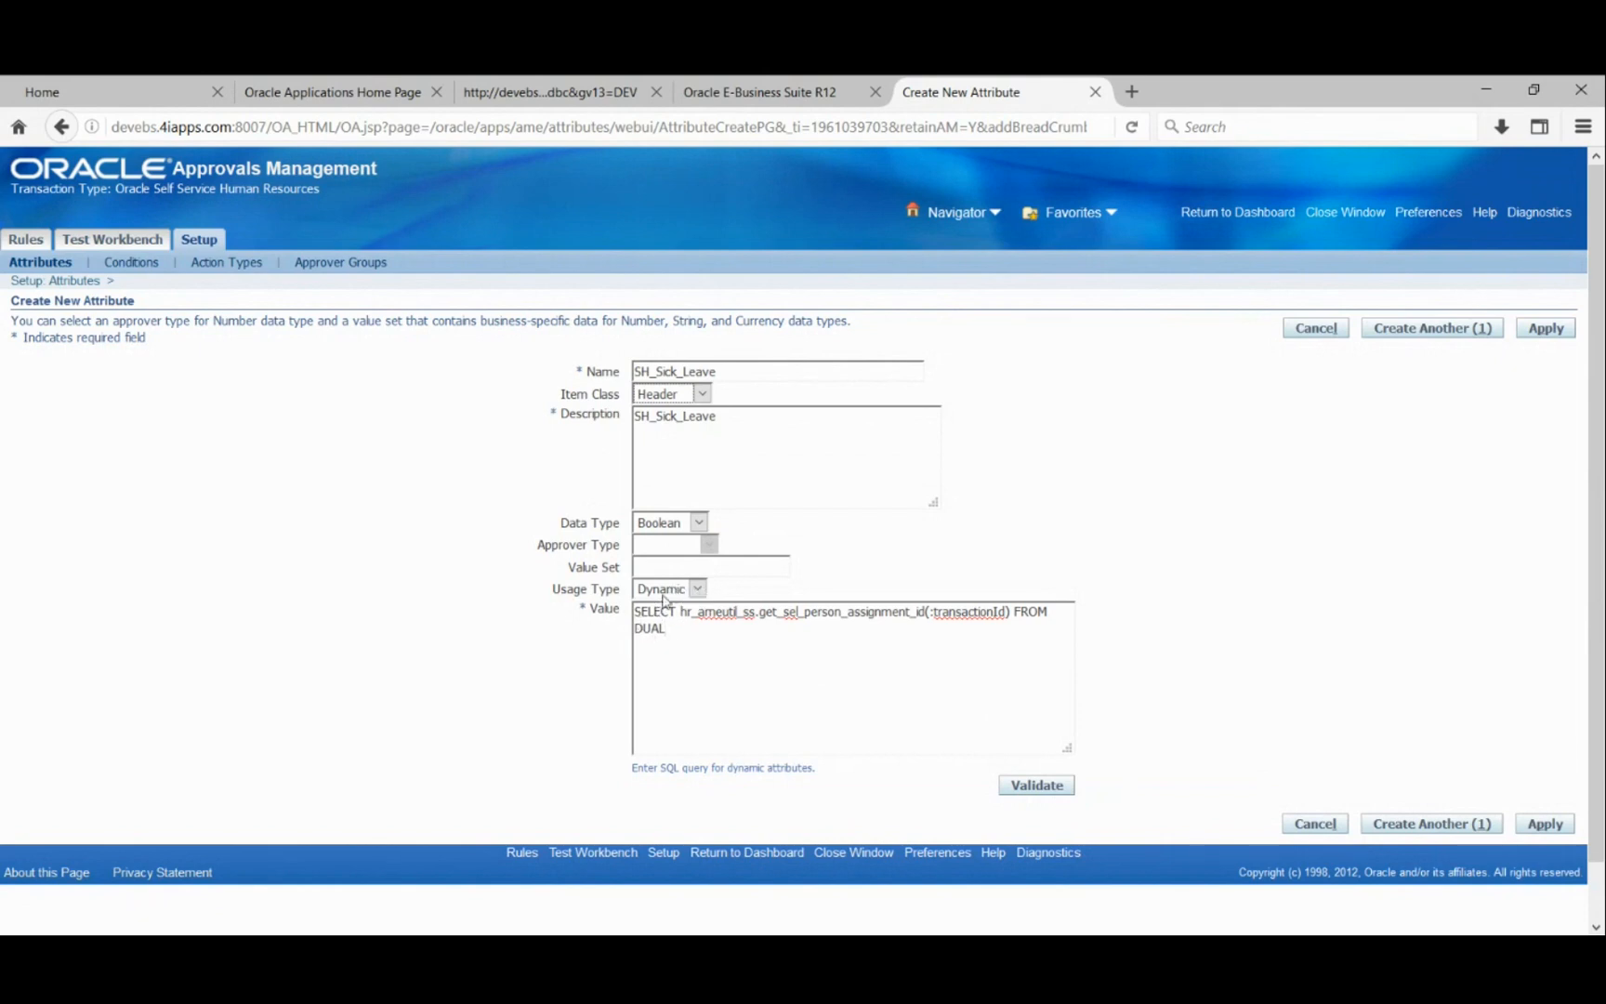
left_click(699, 591)
left_click(1032, 790)
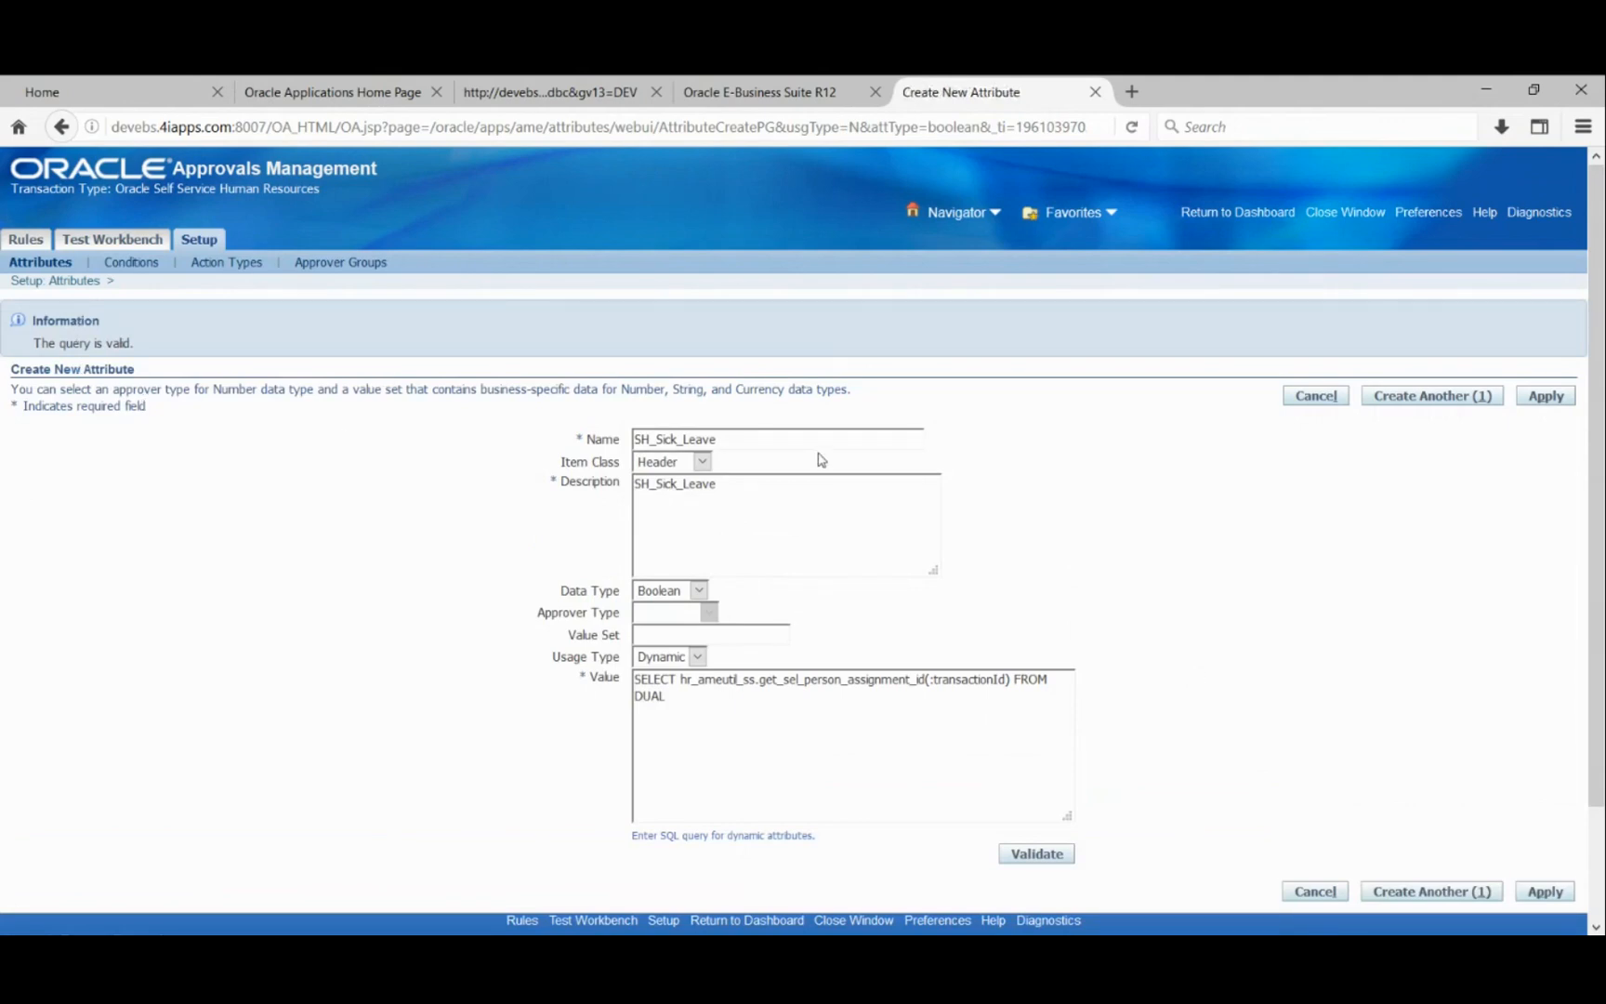
- Apply the new SH_Sick_Leave attribute and go to the Conditions list
left_click(1547, 399)
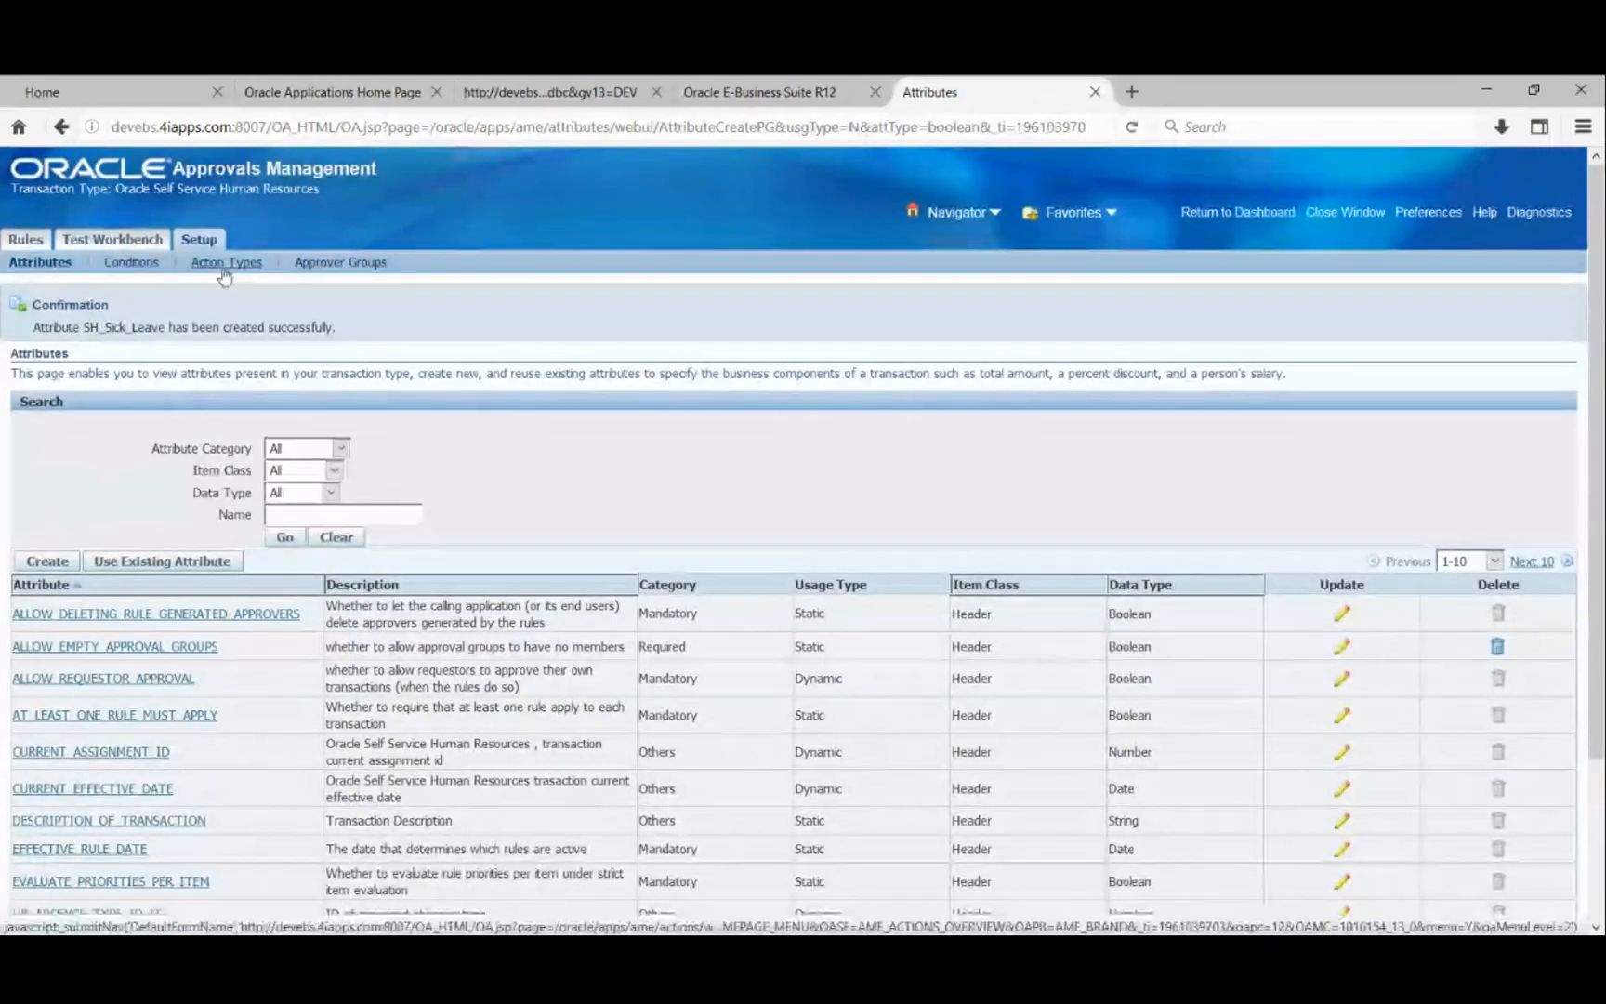
left_click(131, 264)
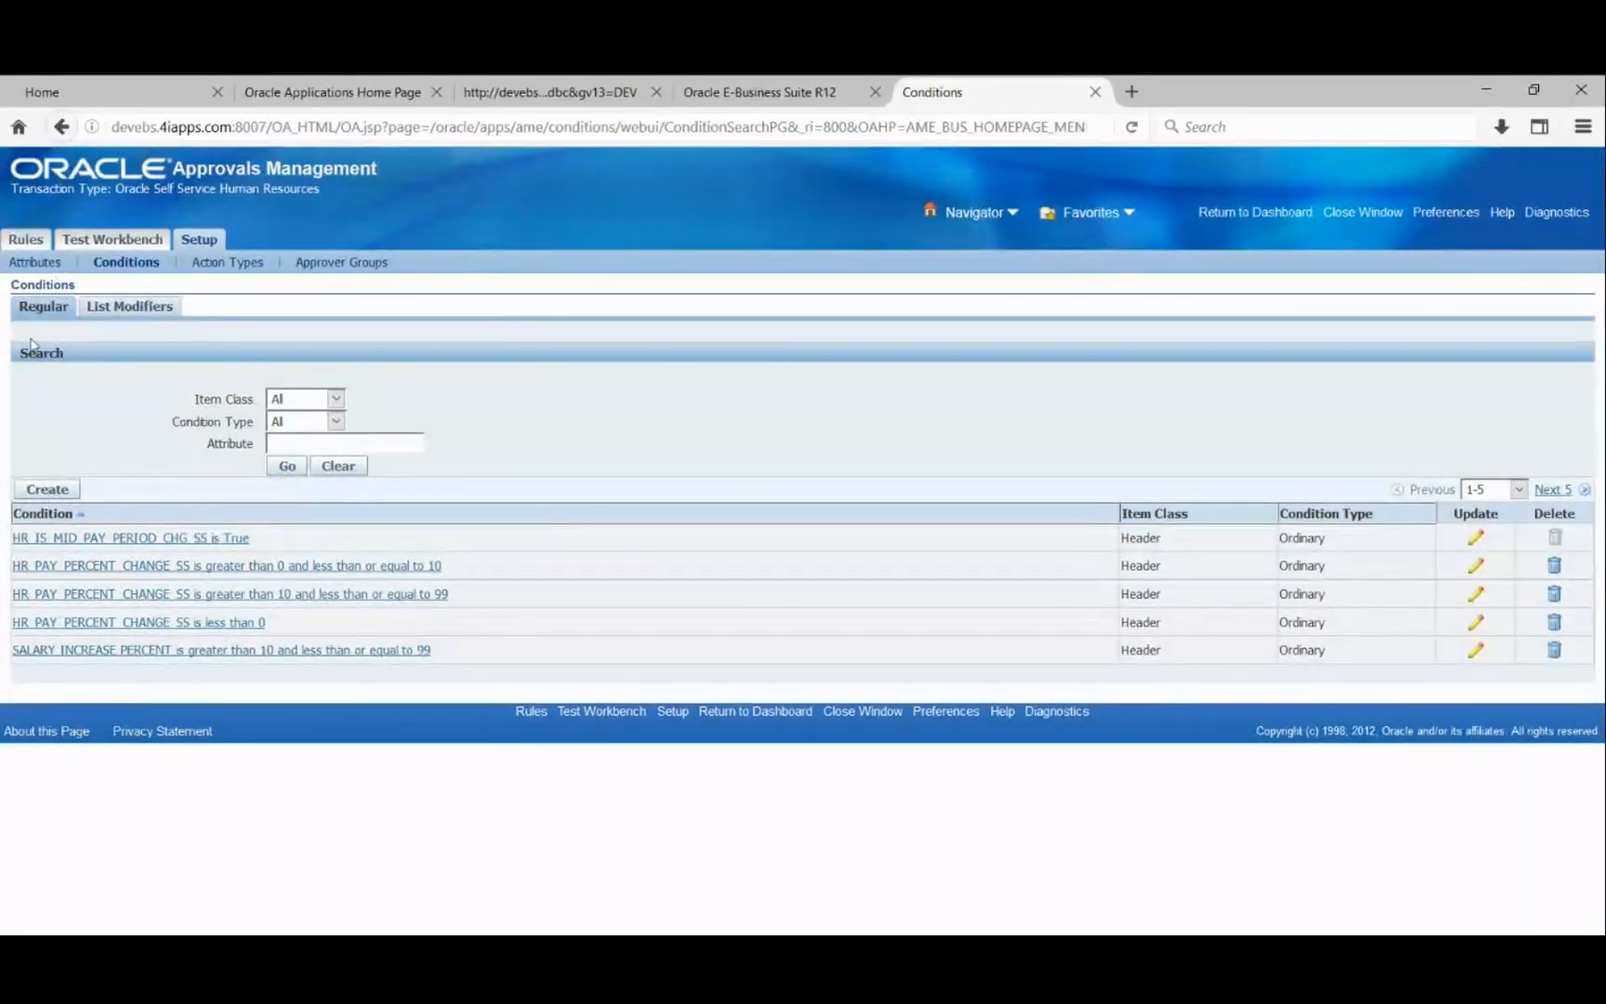
- Create an ordinary condition on SH_SICK_LEAVE, found by searching 'Sic', with expression 'is true'
left_click(49, 489)
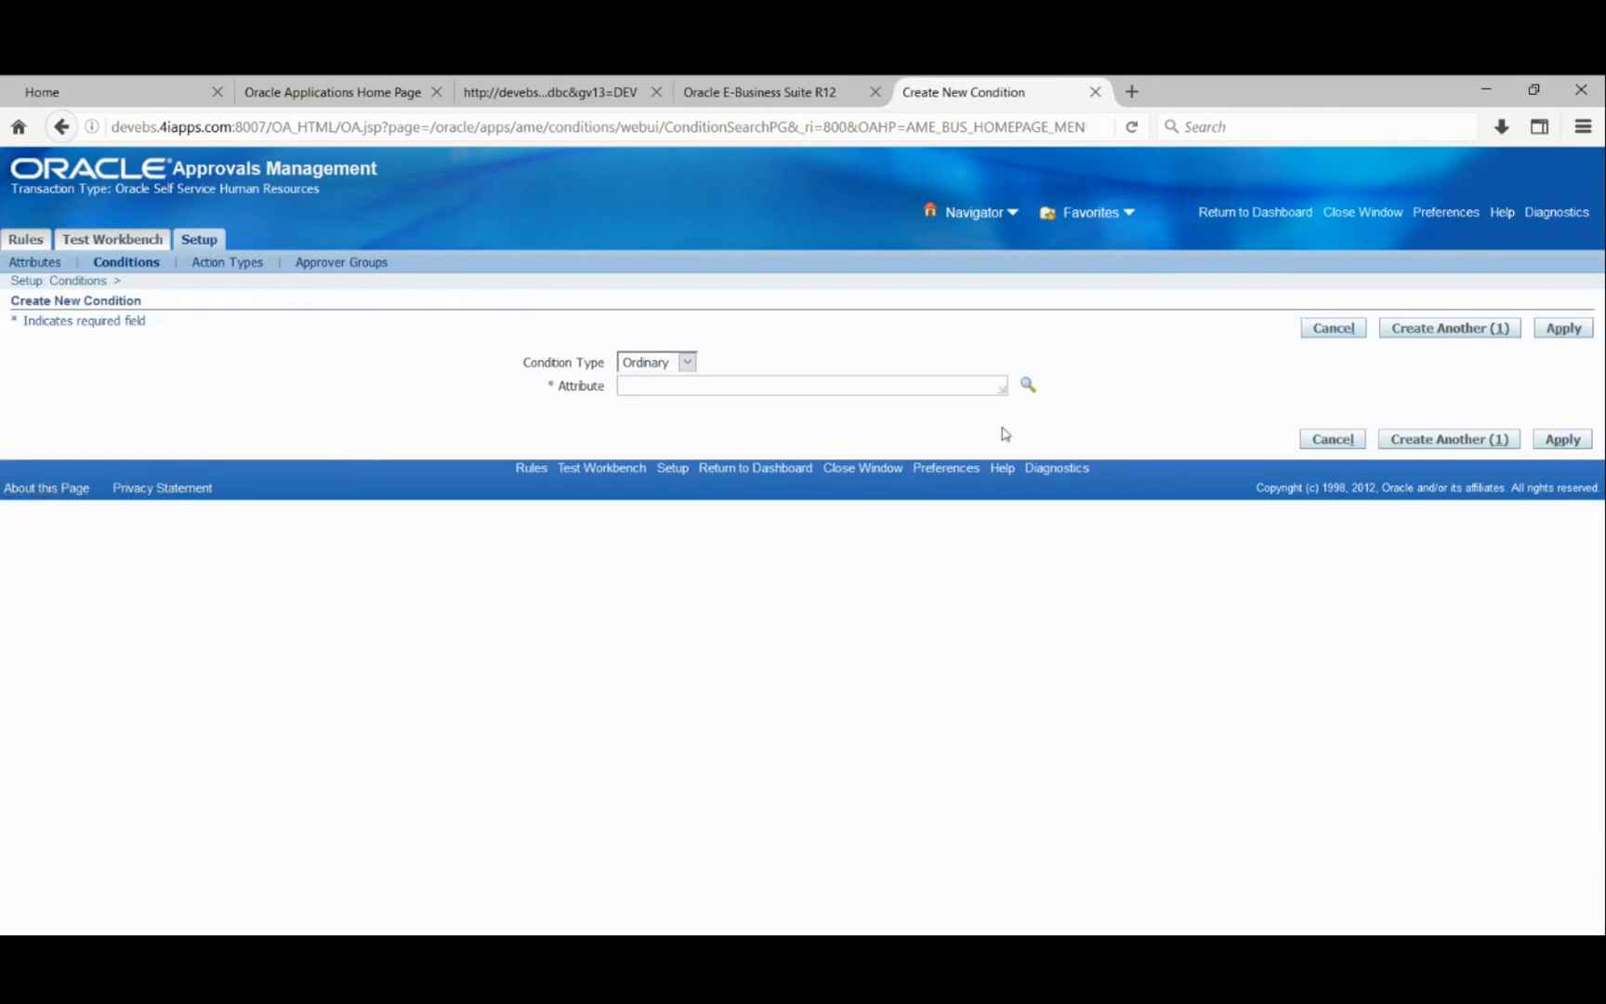
left_click(821, 388)
type("Sic")
key("Tab")
key("Return")
left_click(258, 512)
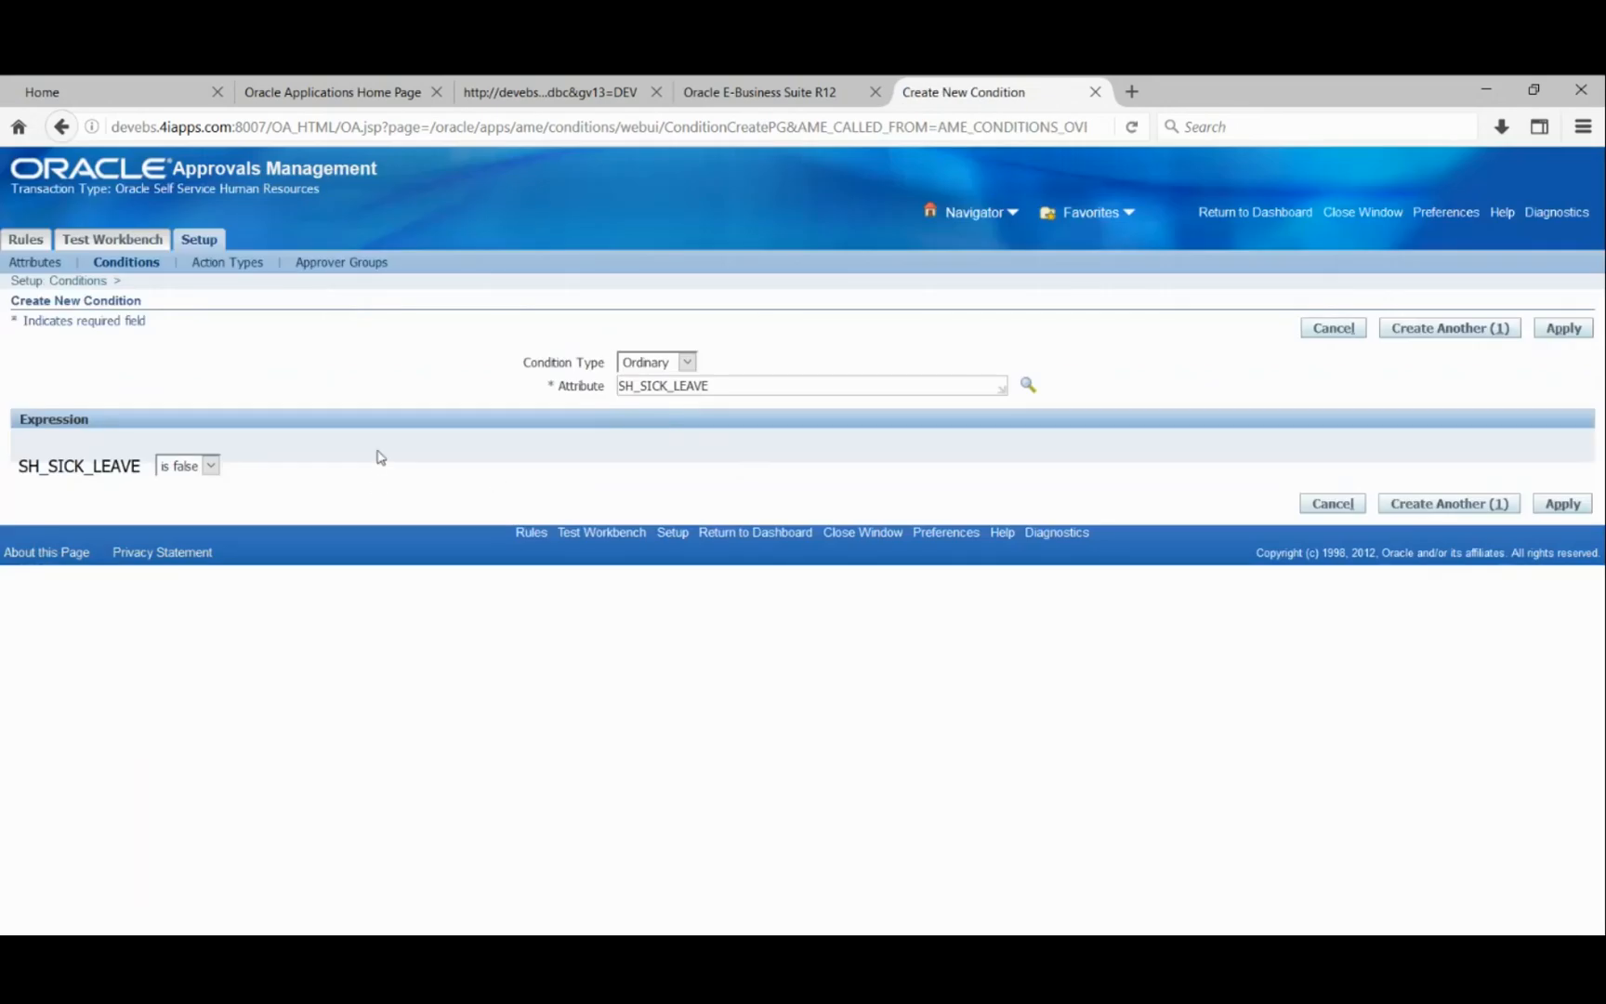
left_click(212, 469)
left_click(212, 467)
key("Up")
- Apply the SH_SICK_LEAVE is True condition and go to the Action Types page
left_click(1564, 330)
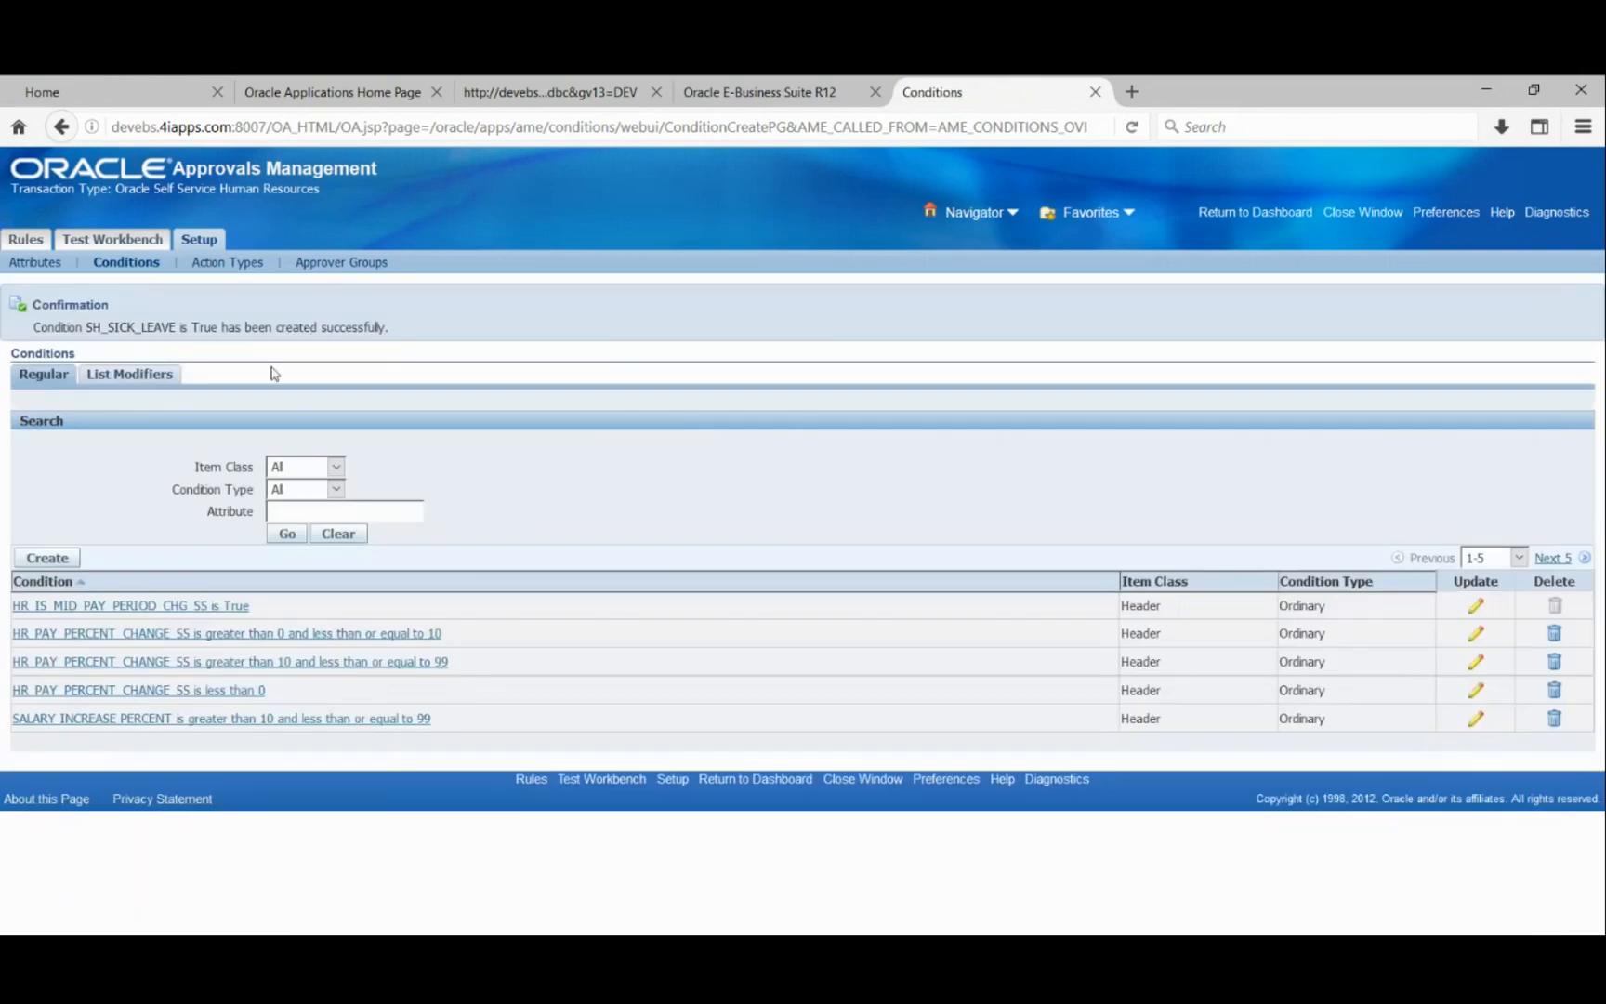
left_click(224, 264)
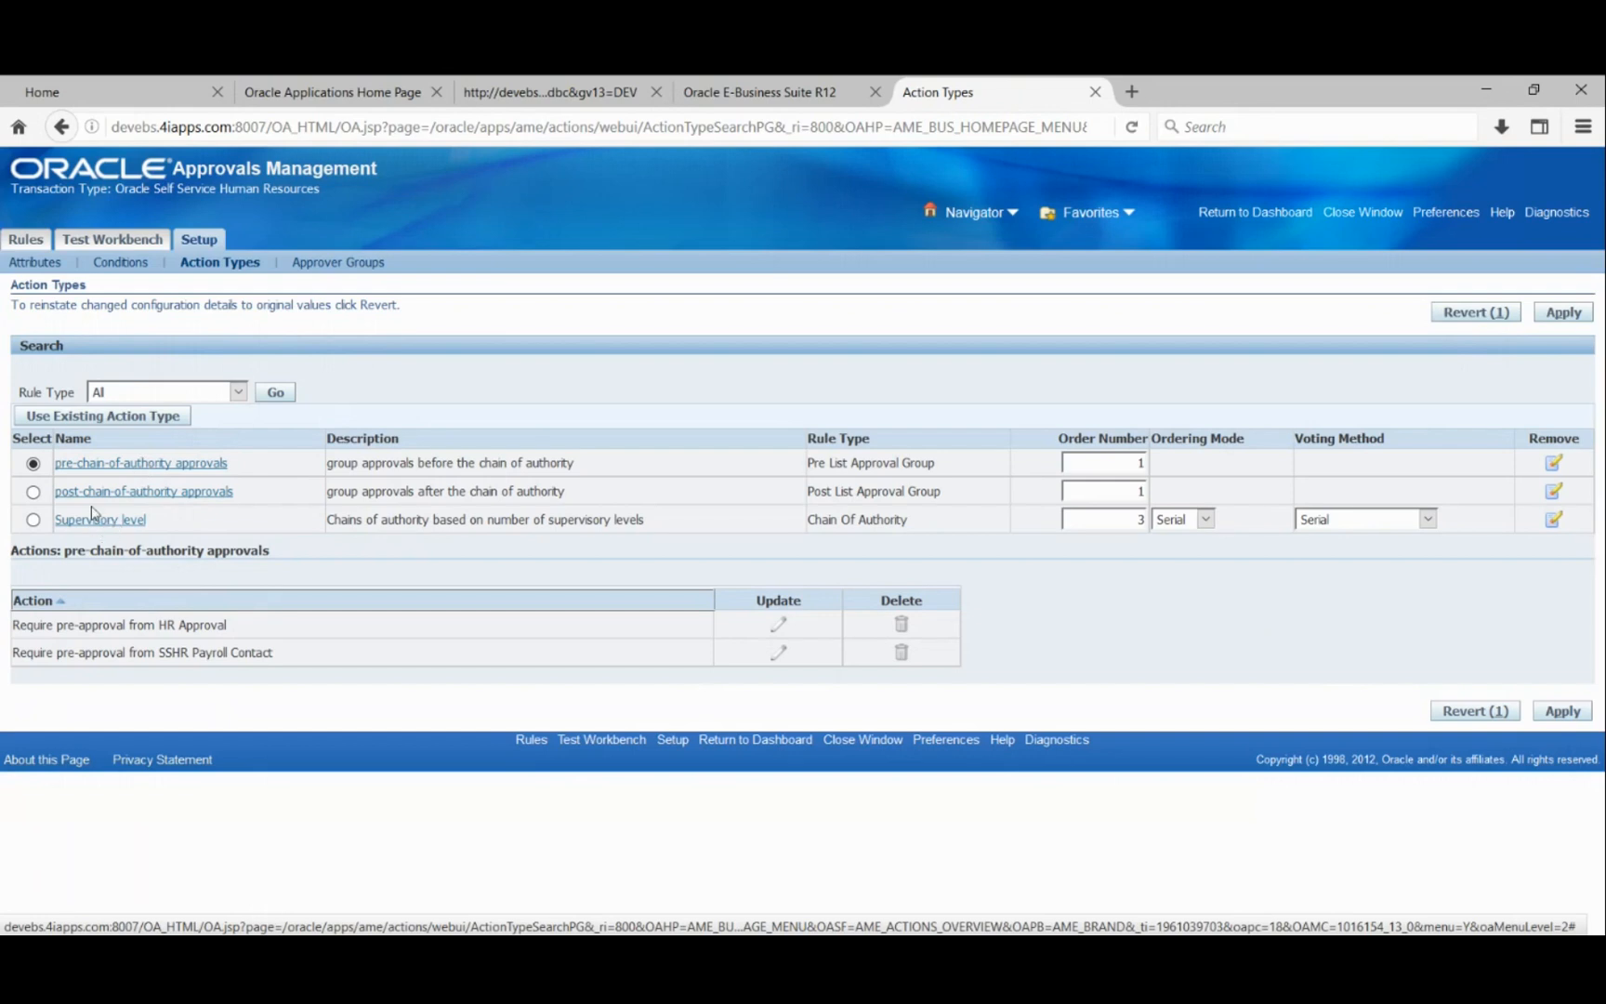
- Show Supervisory level actions sorted descending and start a new action for that type
left_click(33, 492)
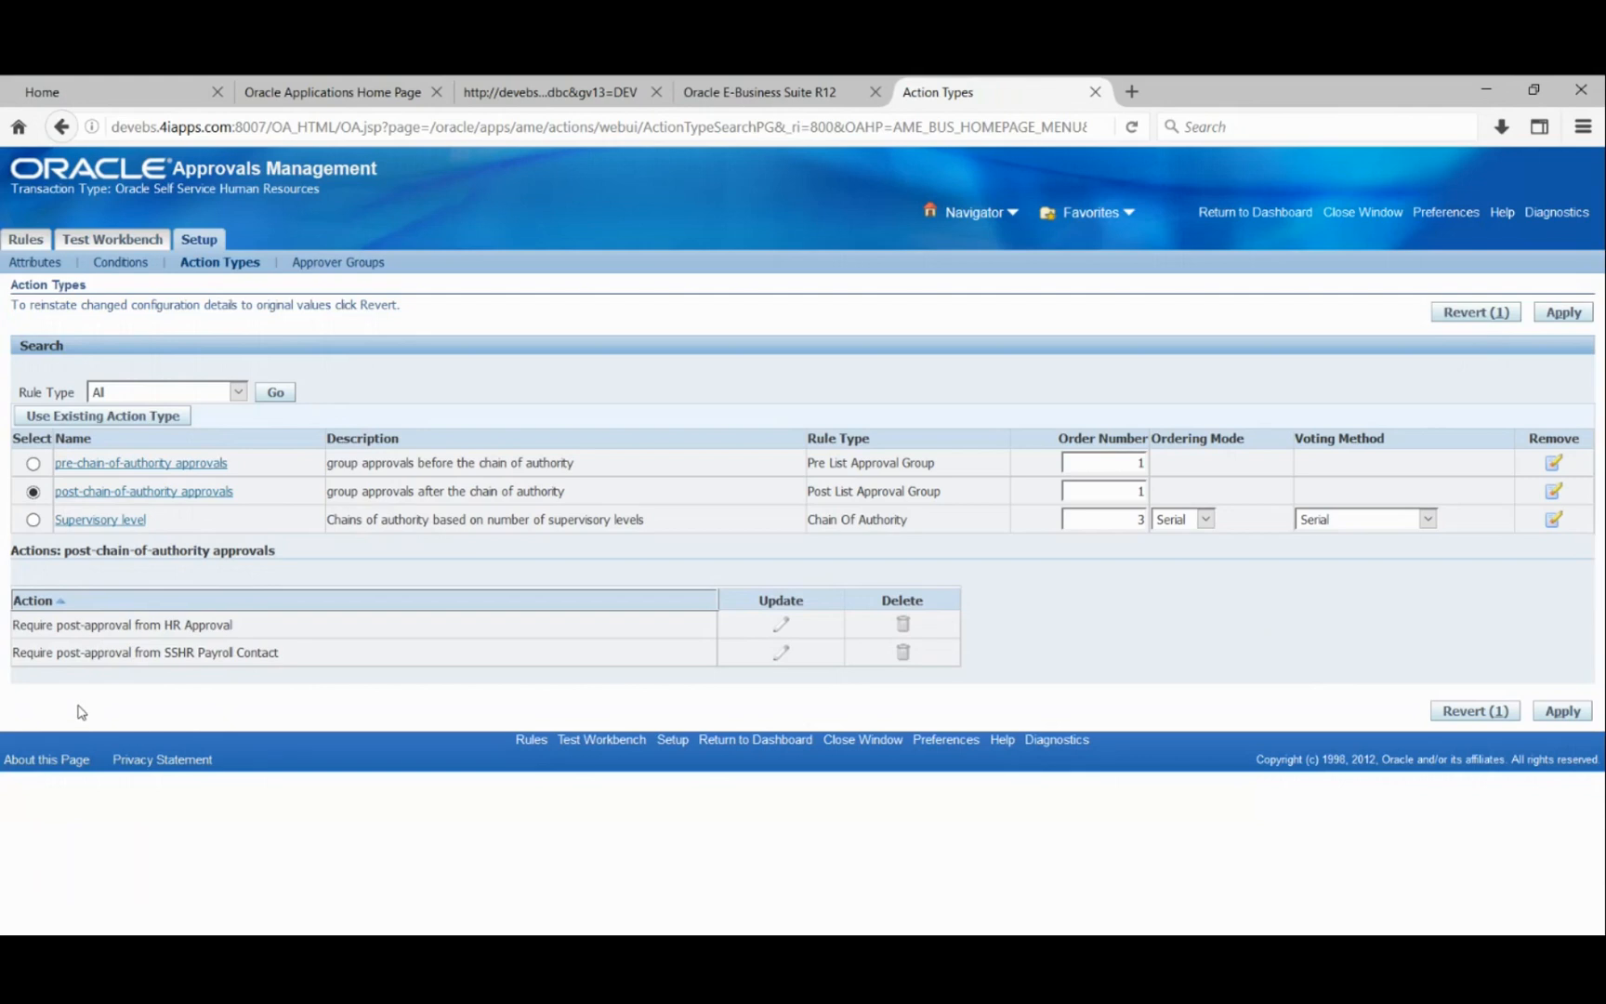
left_click(34, 519)
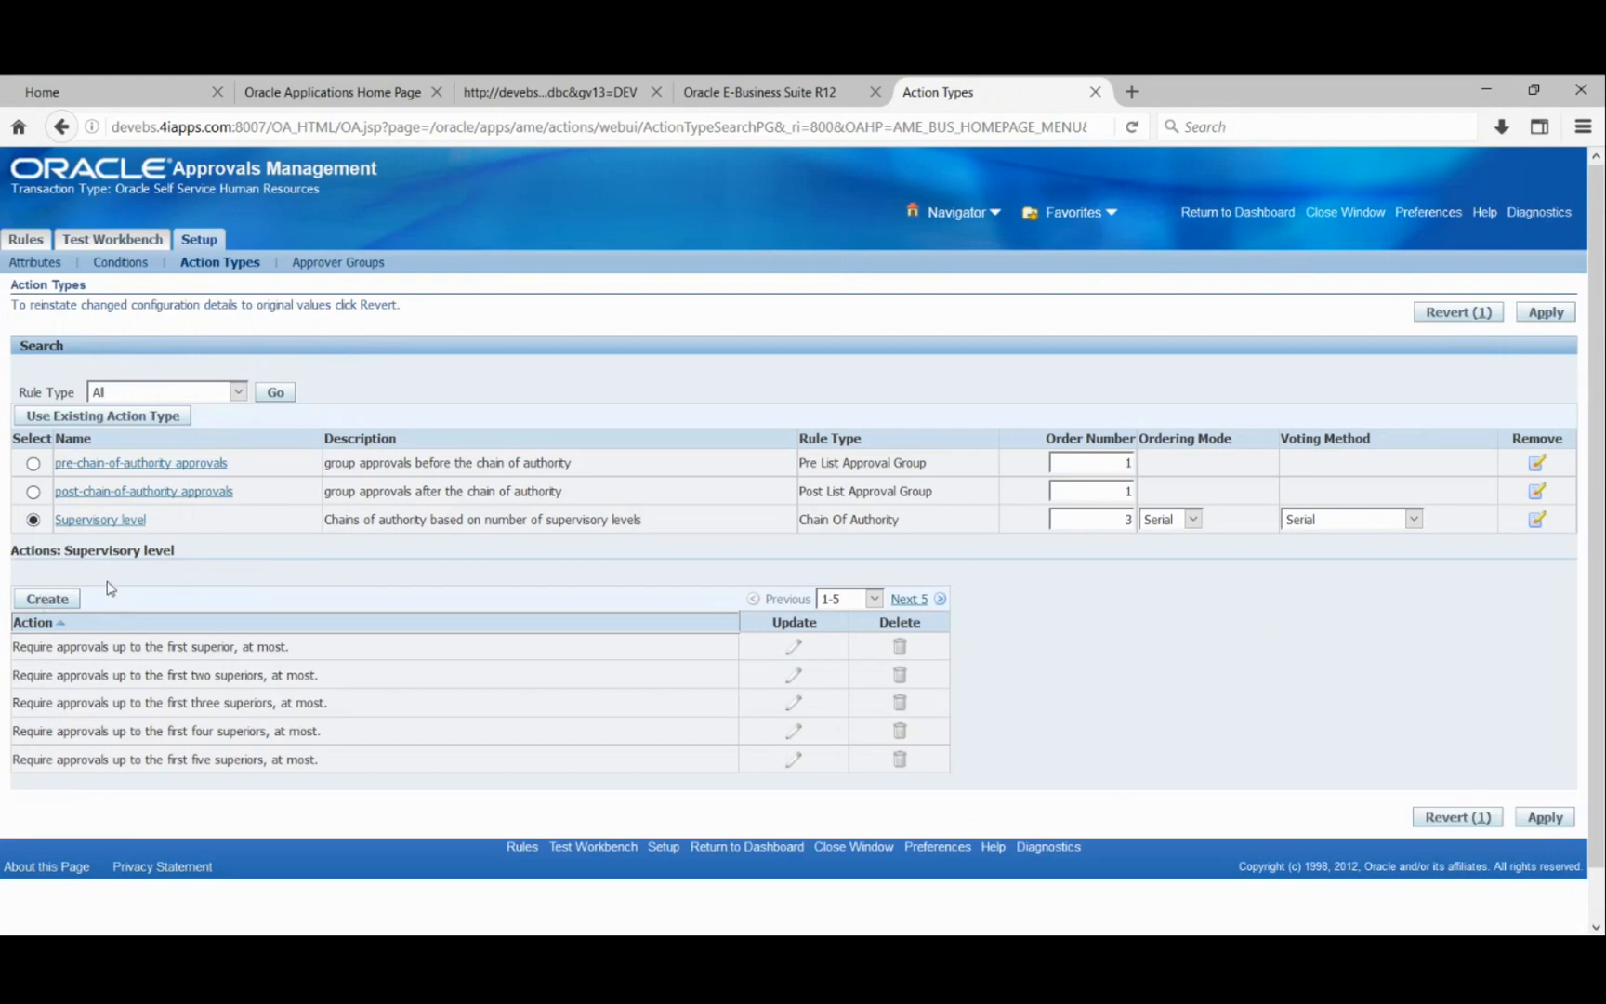
left_click_drag(18, 645, 145, 644)
left_click(210, 624)
left_click(59, 602)
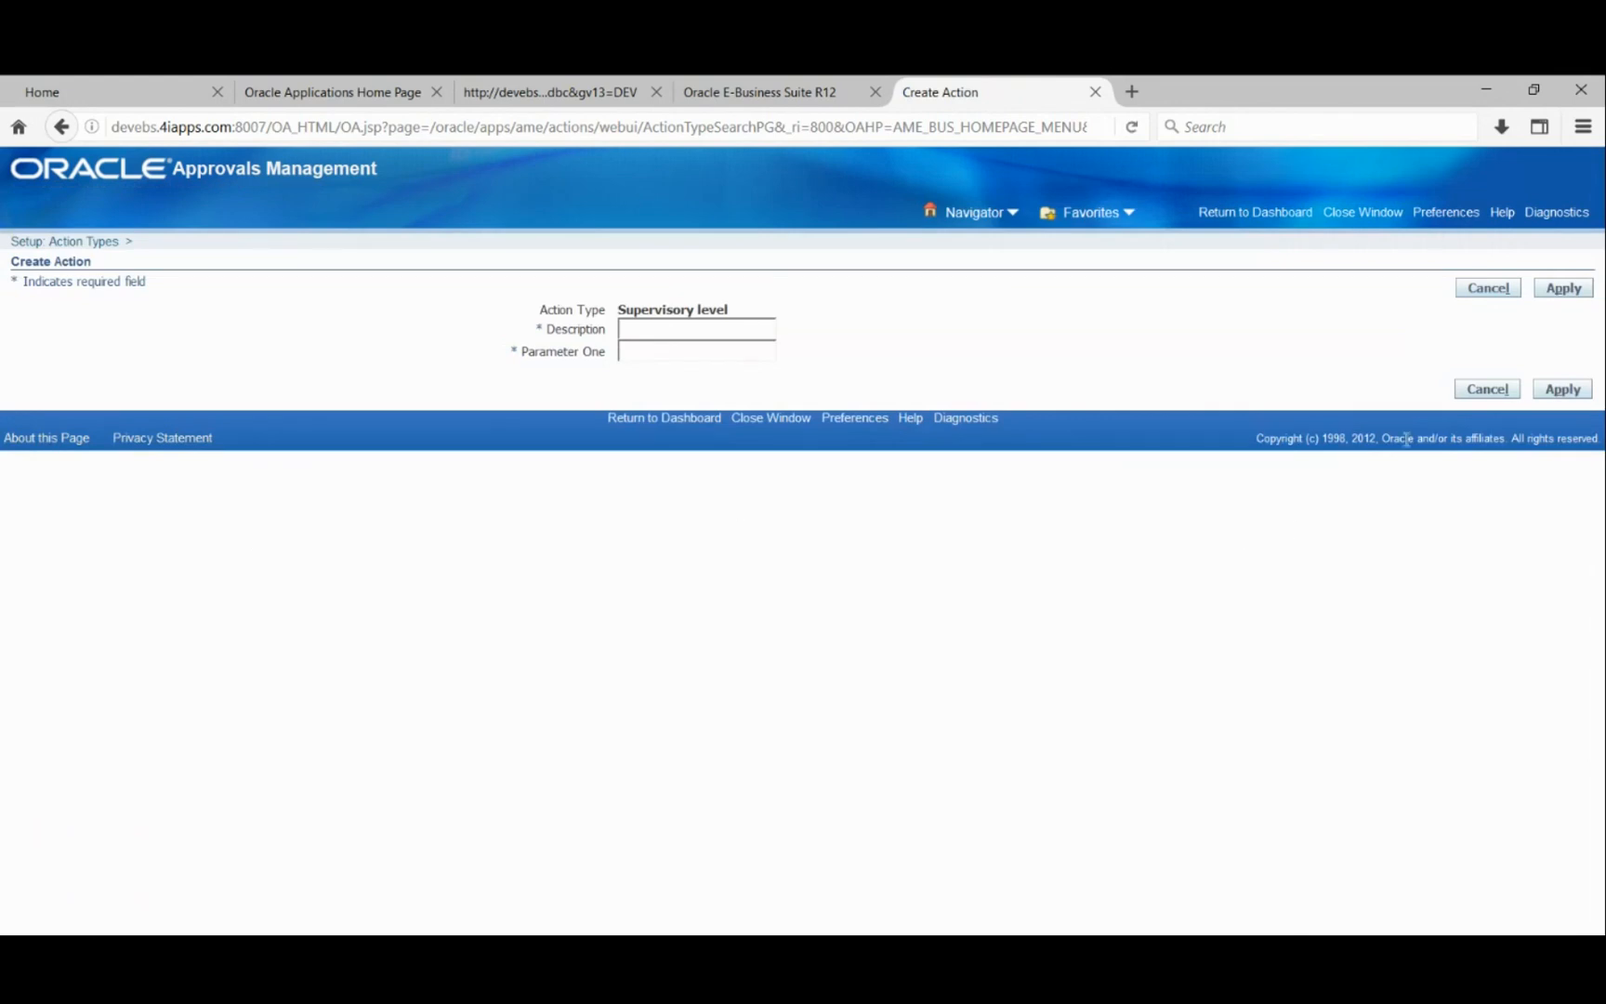
- Cancel the new Supervisory level action and return to the Action Types list
left_click(1478, 290)
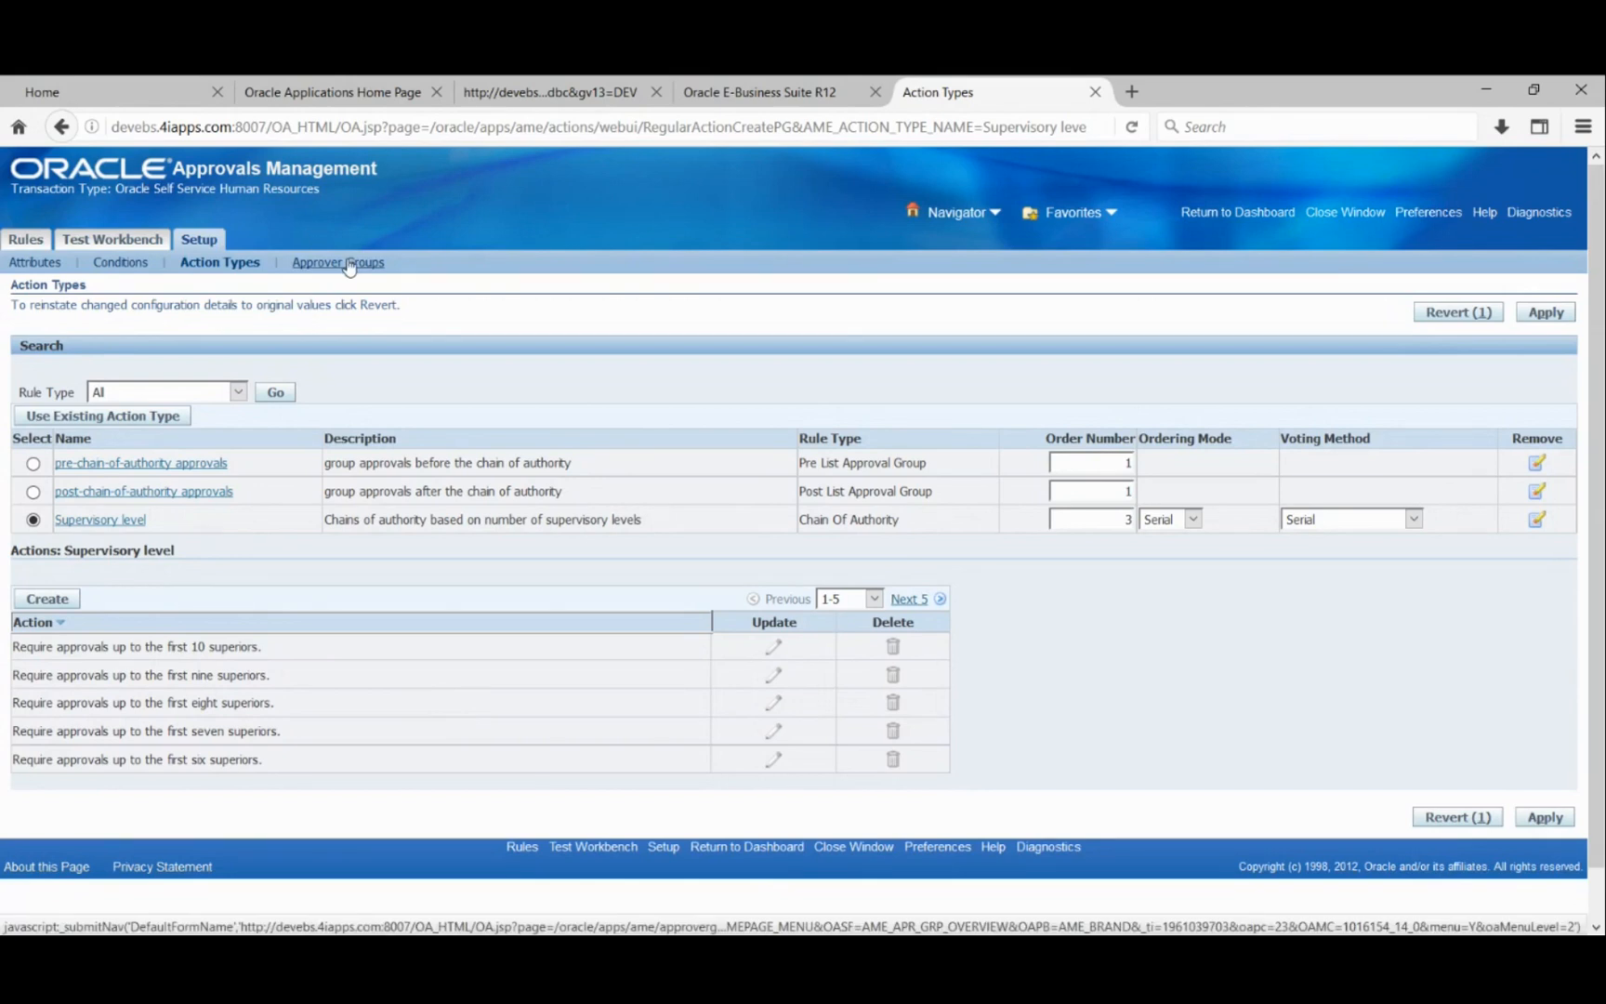
- Go to Approver Groups and start creating a new approver group
left_click(310, 268)
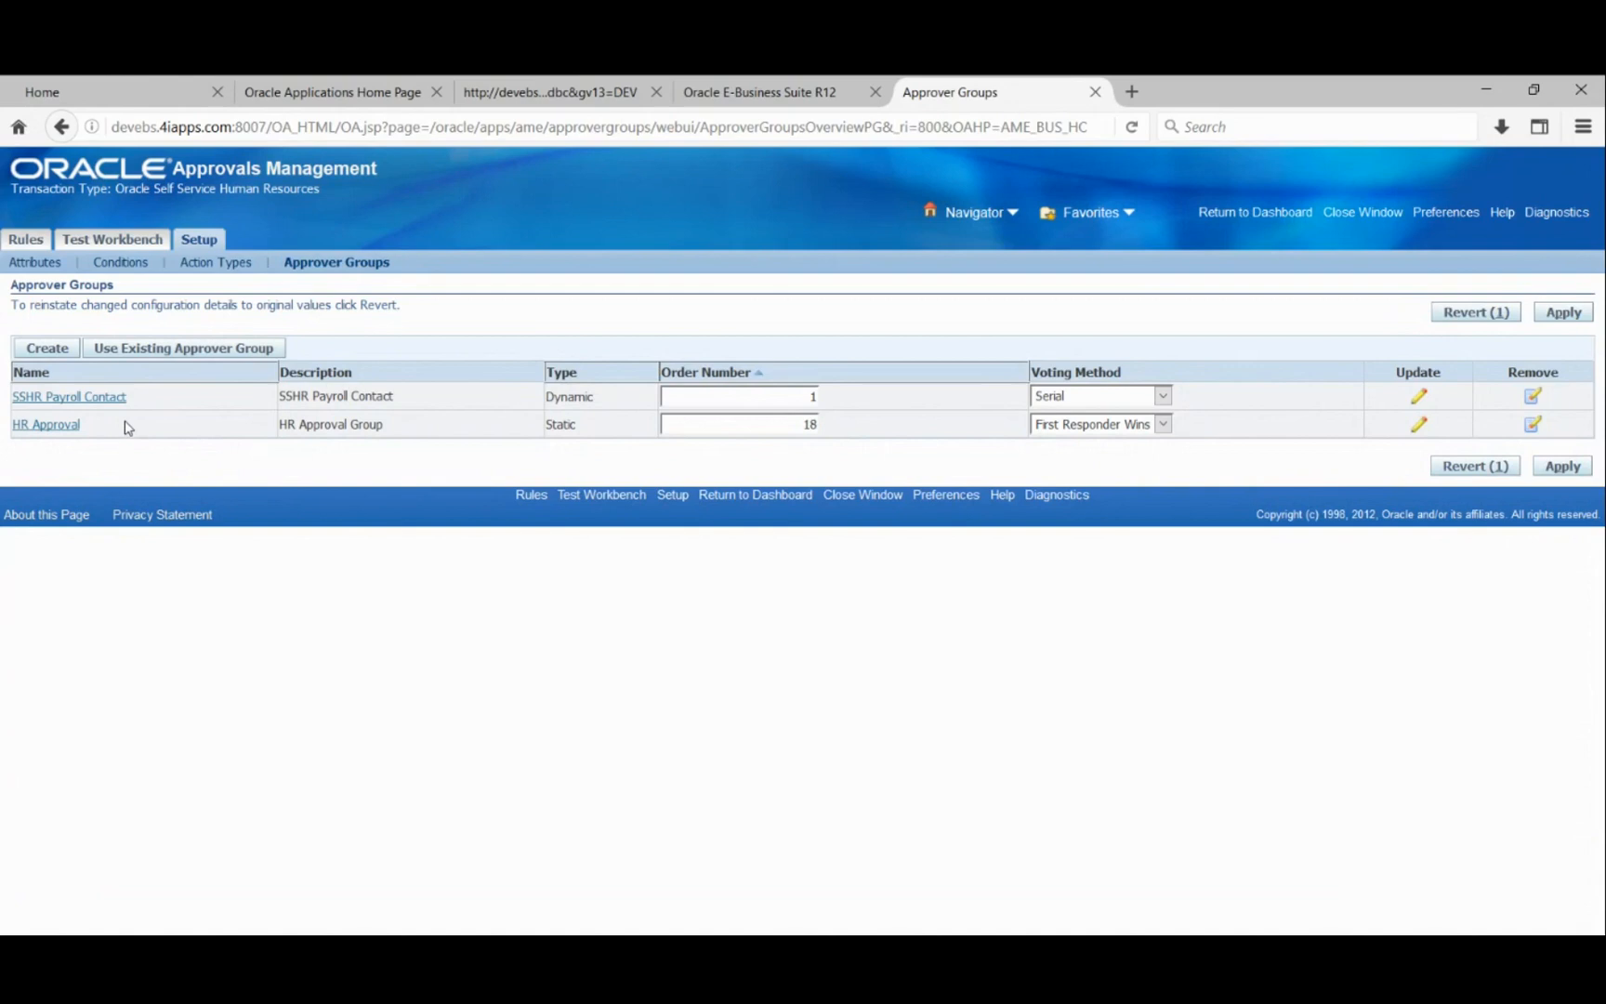
left_click(46, 349)
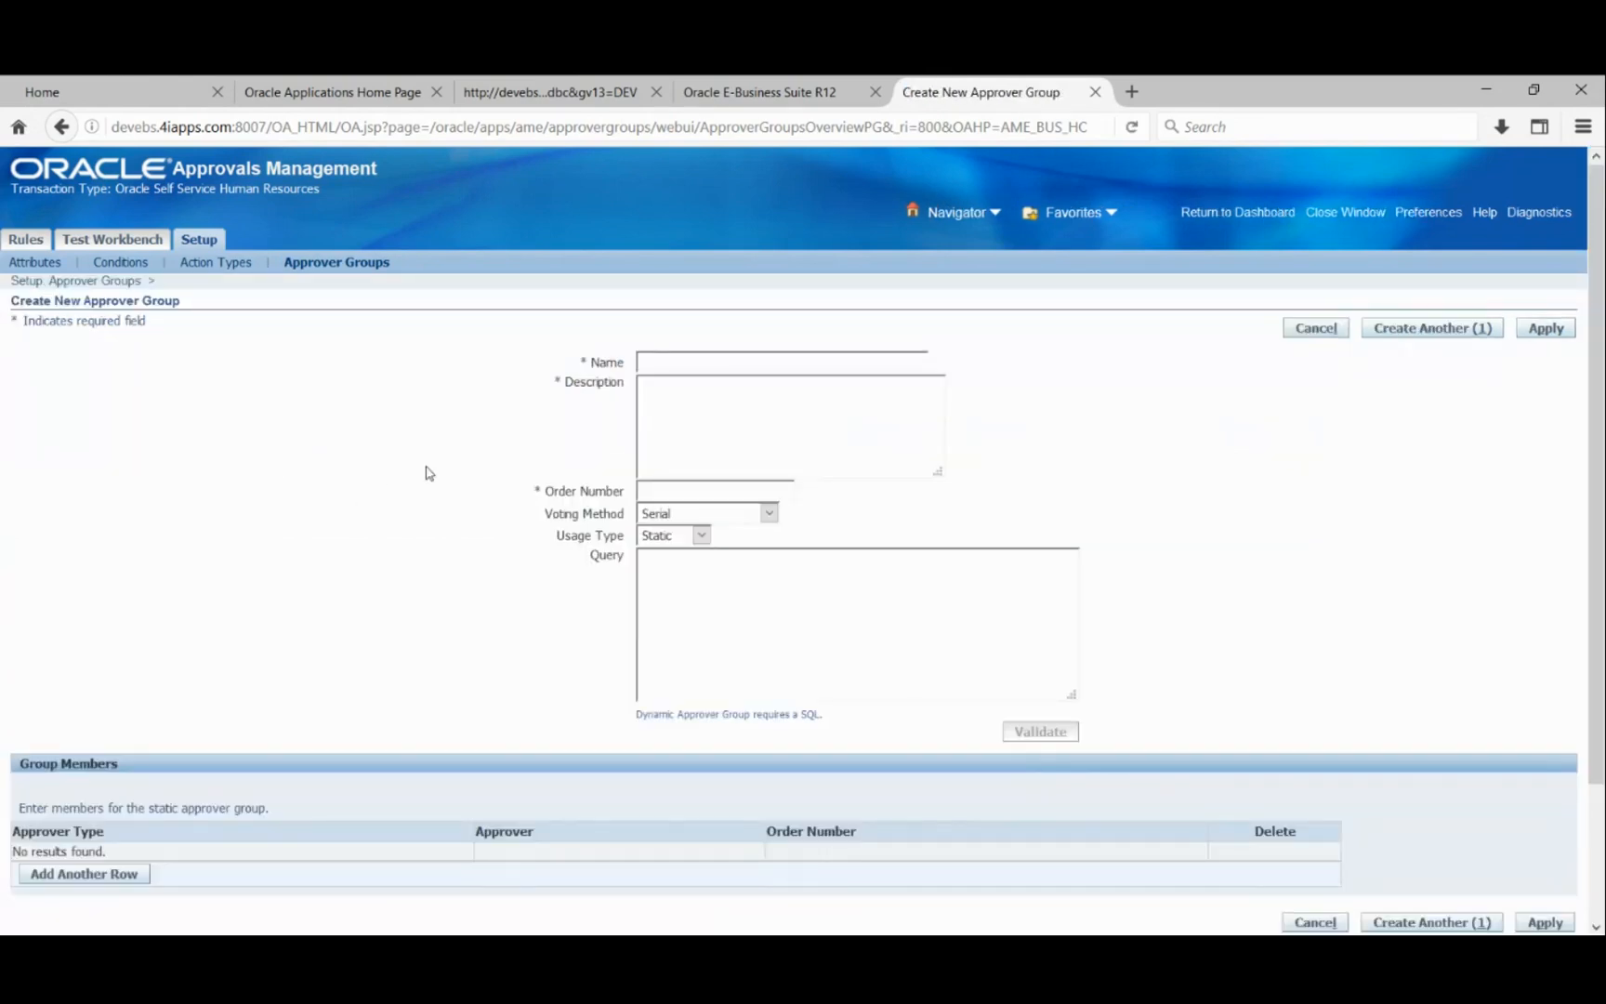
scroll(433, 452, "down", 3)
scroll(433, 452, "up", 3)
- Name the group SH_Approver, copy that name into Description, and set Order Number to 1
type("SH_Approver")
key("Tab")
double_click(698, 364)
key("ctrl+c")
left_click(685, 421)
key("ctrl+v")
left_click(668, 492)
type("1")
key("Tab")
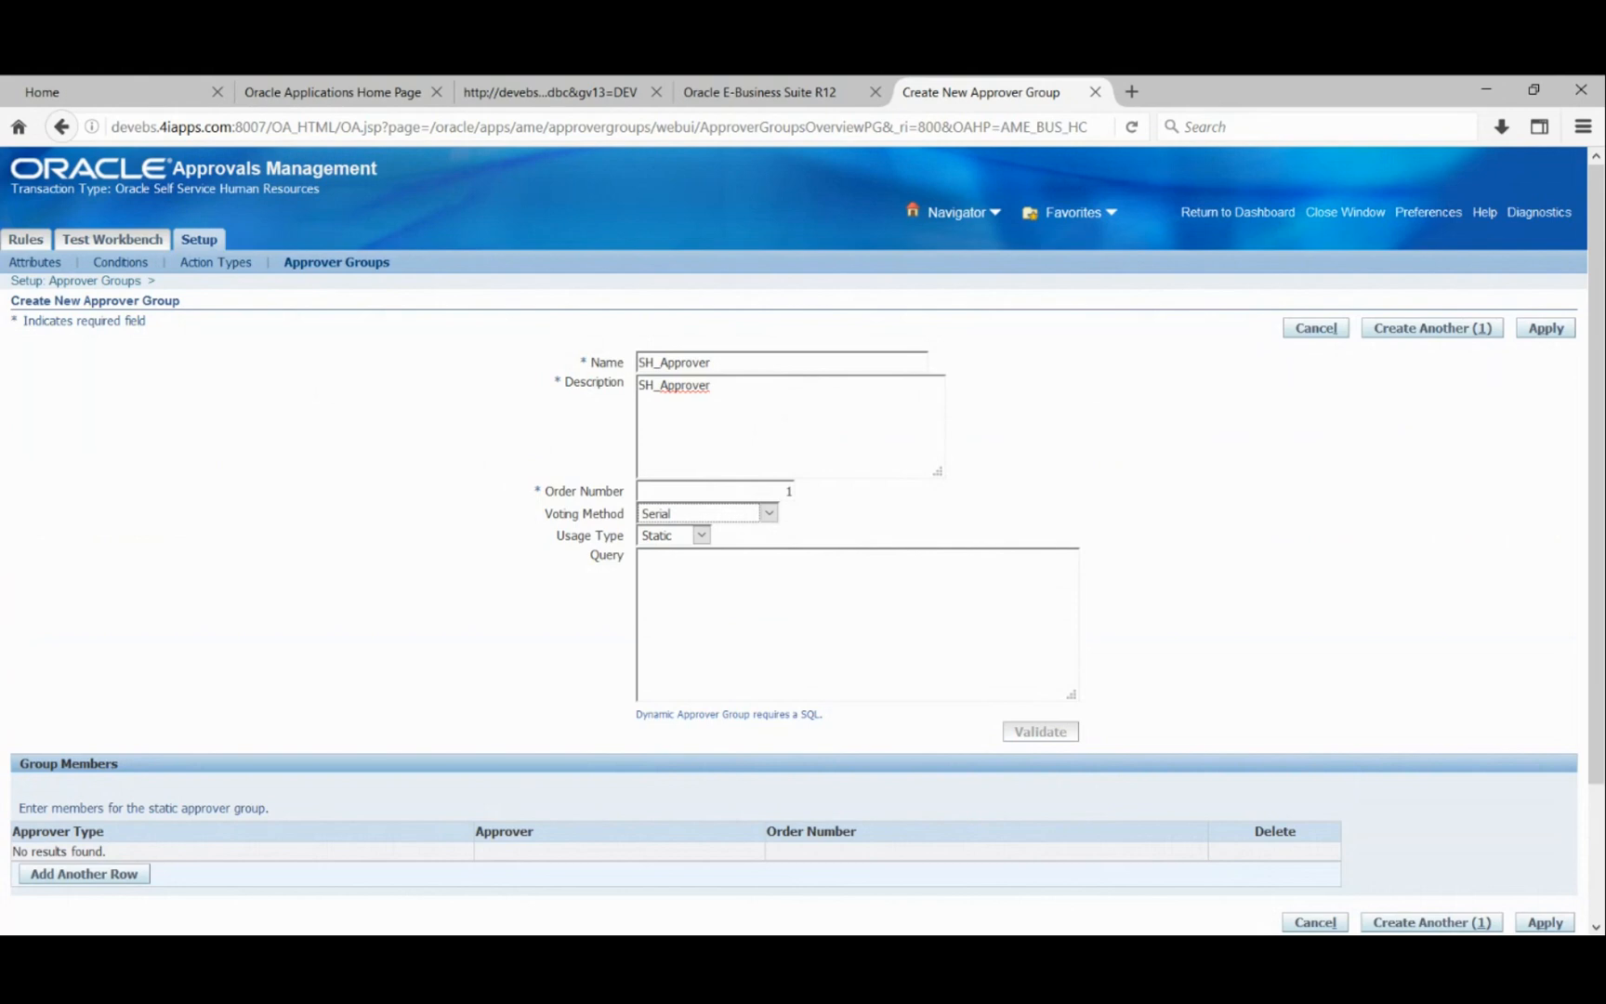
- Set SH_Approver's voting method to Consensus and usage type to Dynamic
left_click(689, 537)
left_click(911, 500)
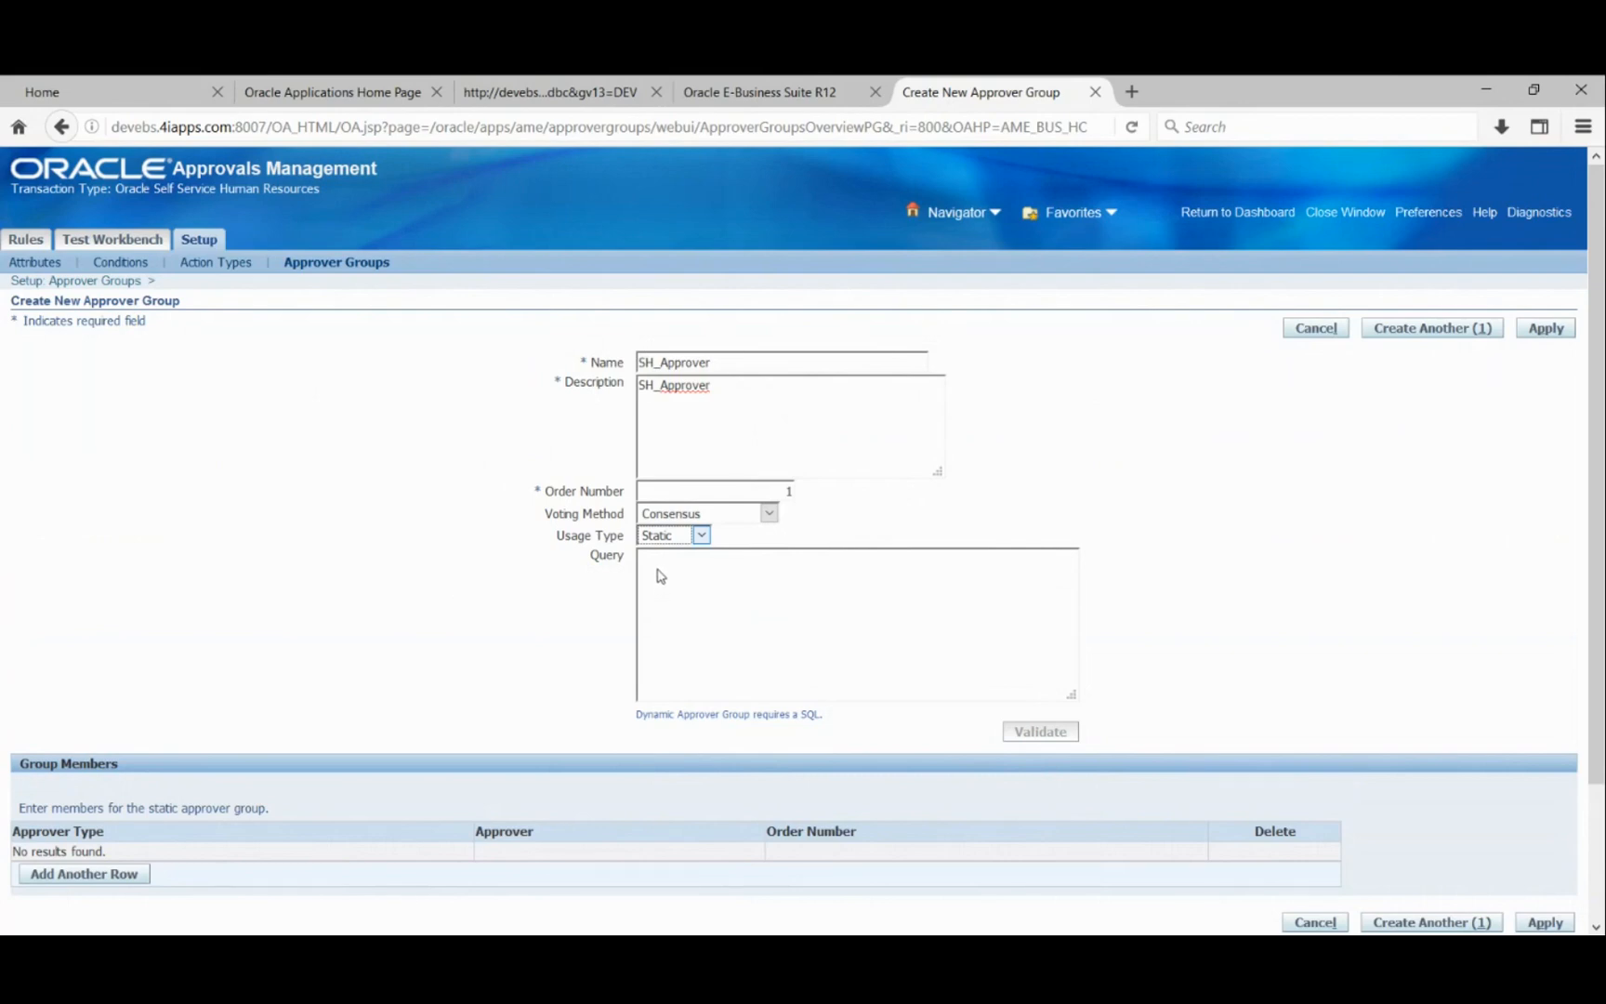
left_click(701, 537)
left_click(693, 566)
left_click(690, 583)
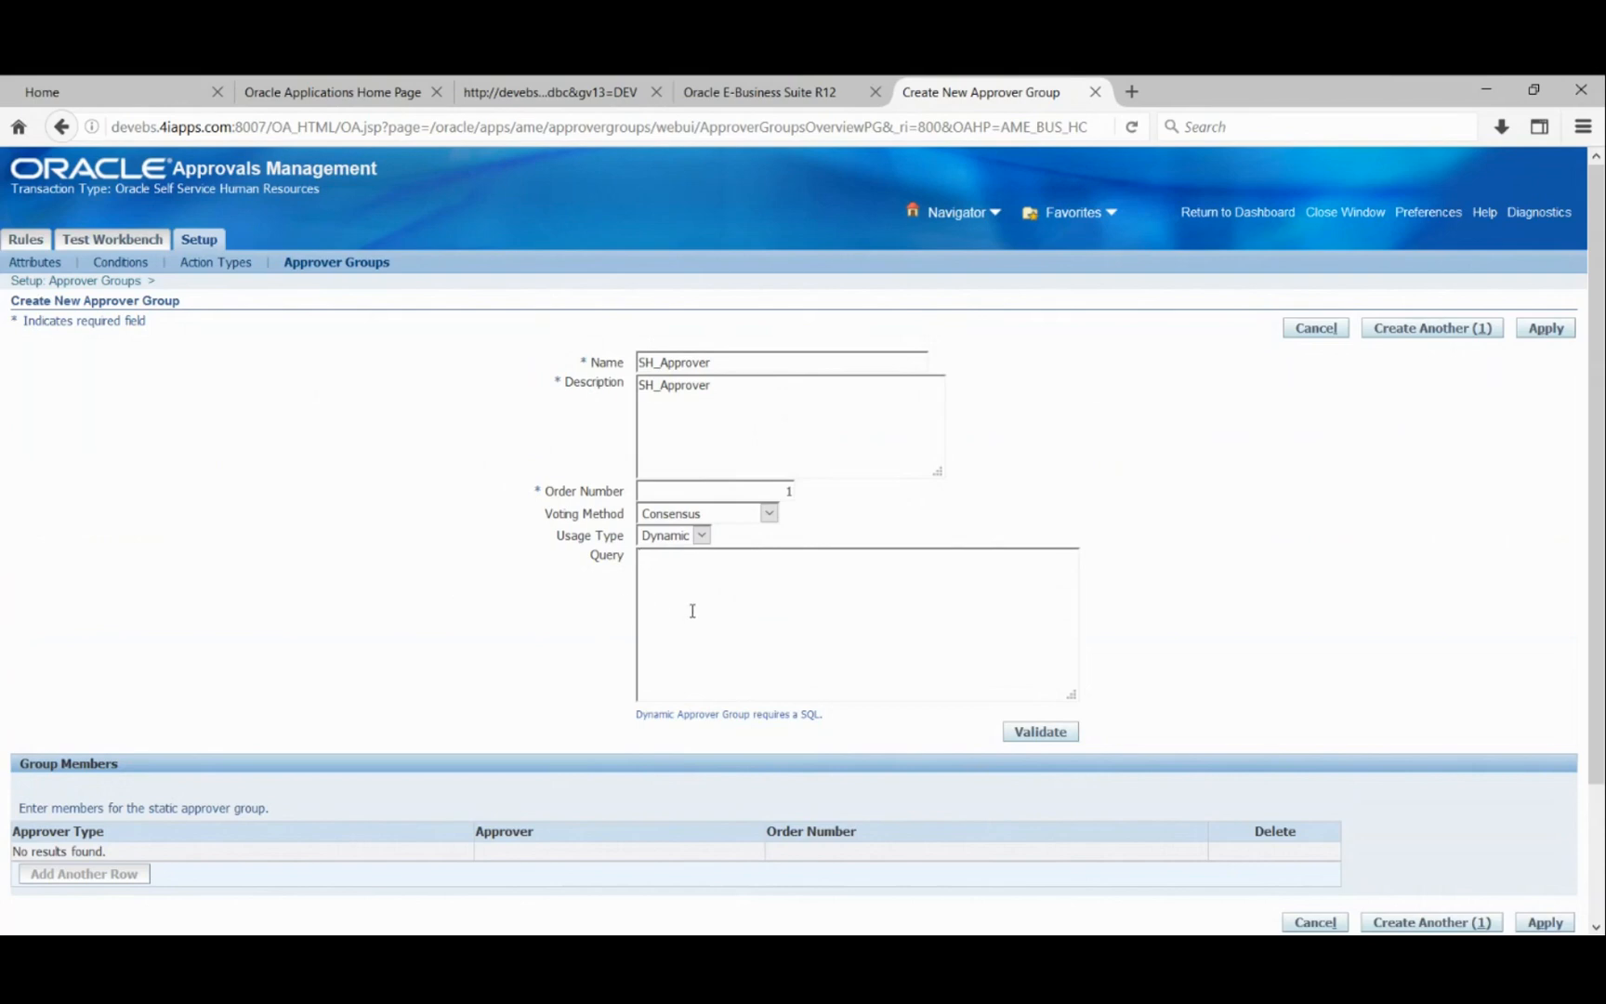
left_click(702, 535)
left_click(676, 561)
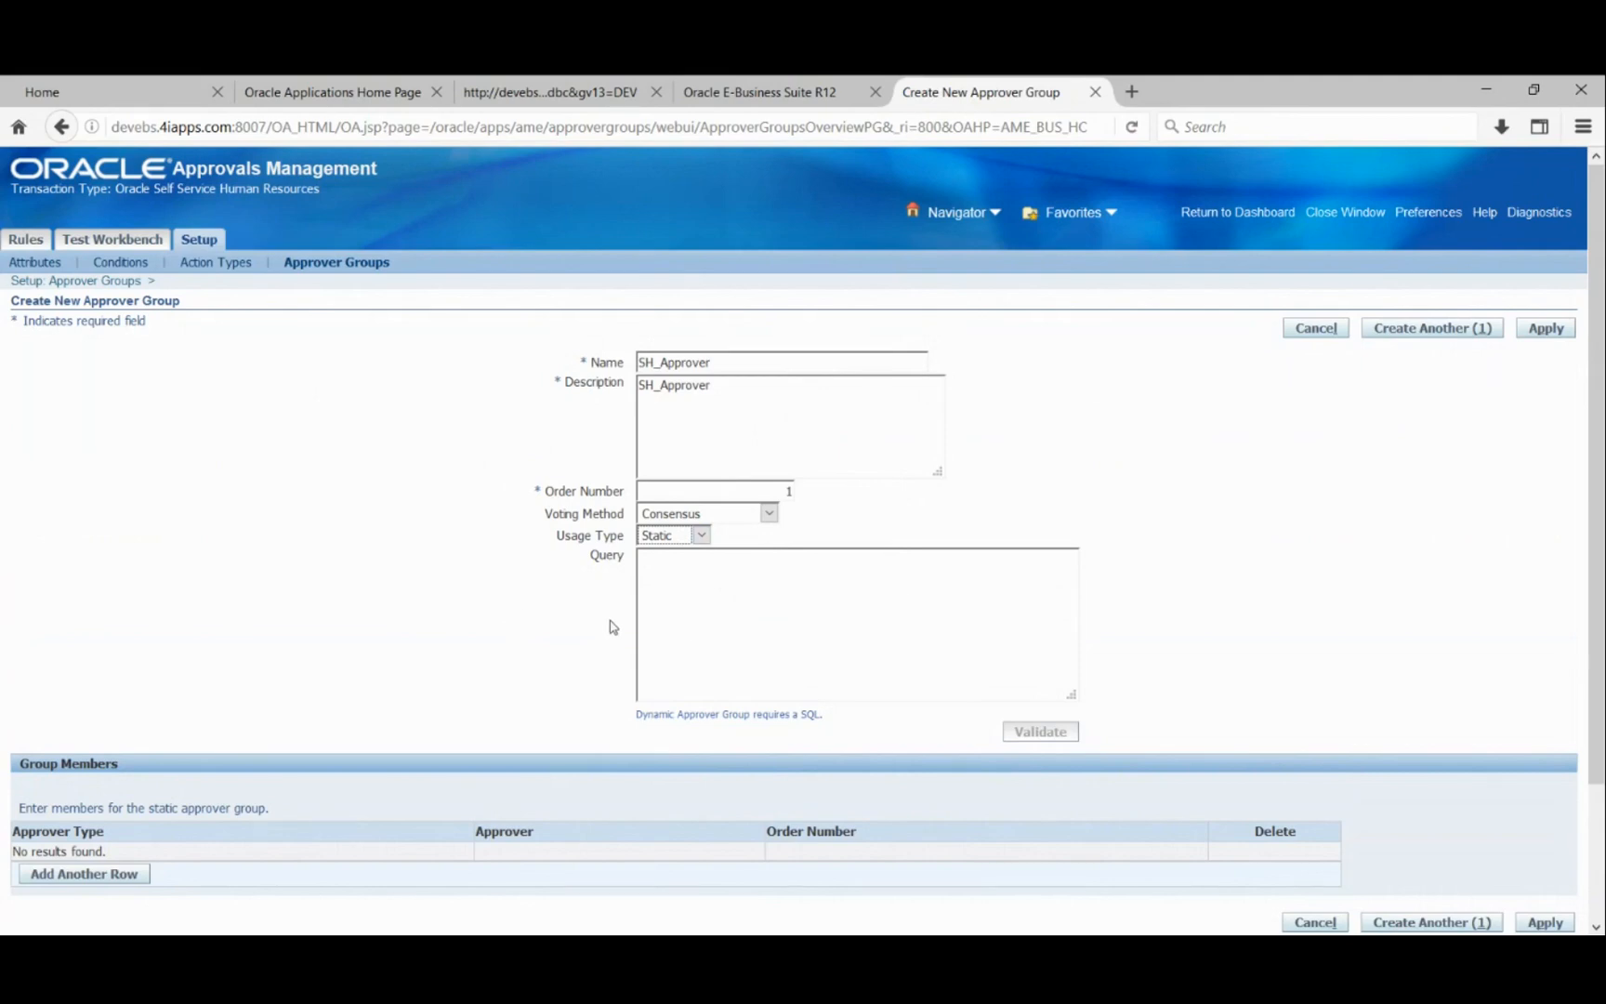
left_click(695, 556)
left_click(701, 596)
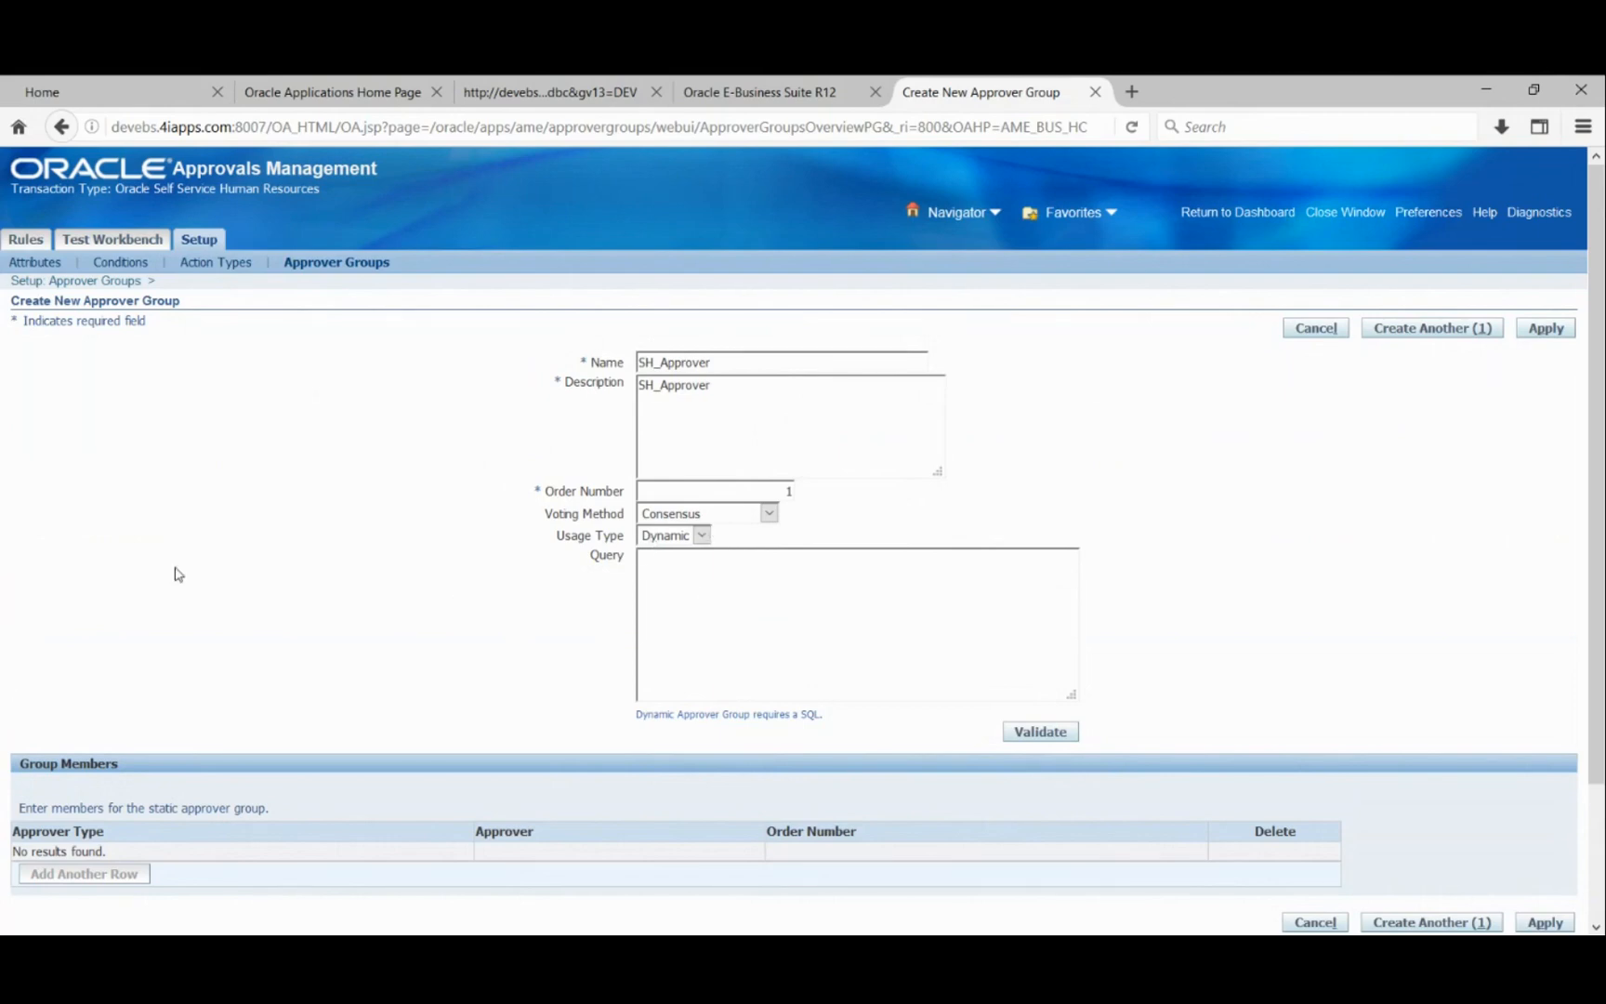
scroll(177, 572, "down", 3)
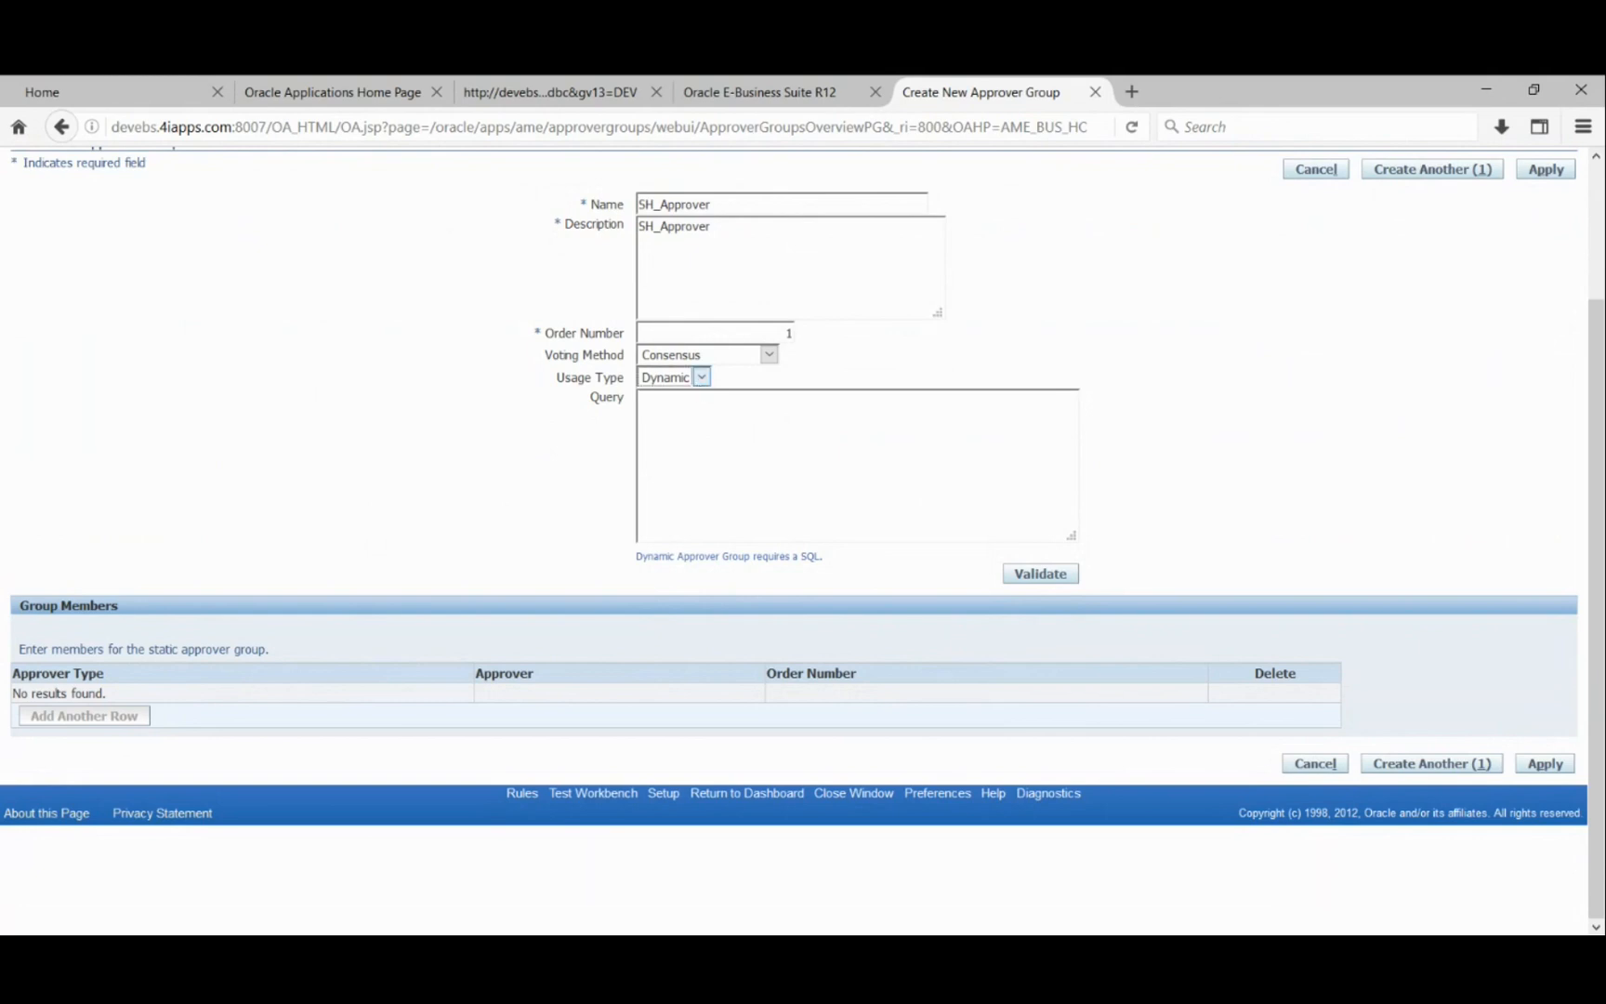
- Make SH_Approver a Static group and add a first member row with its approver type list
left_click(681, 409)
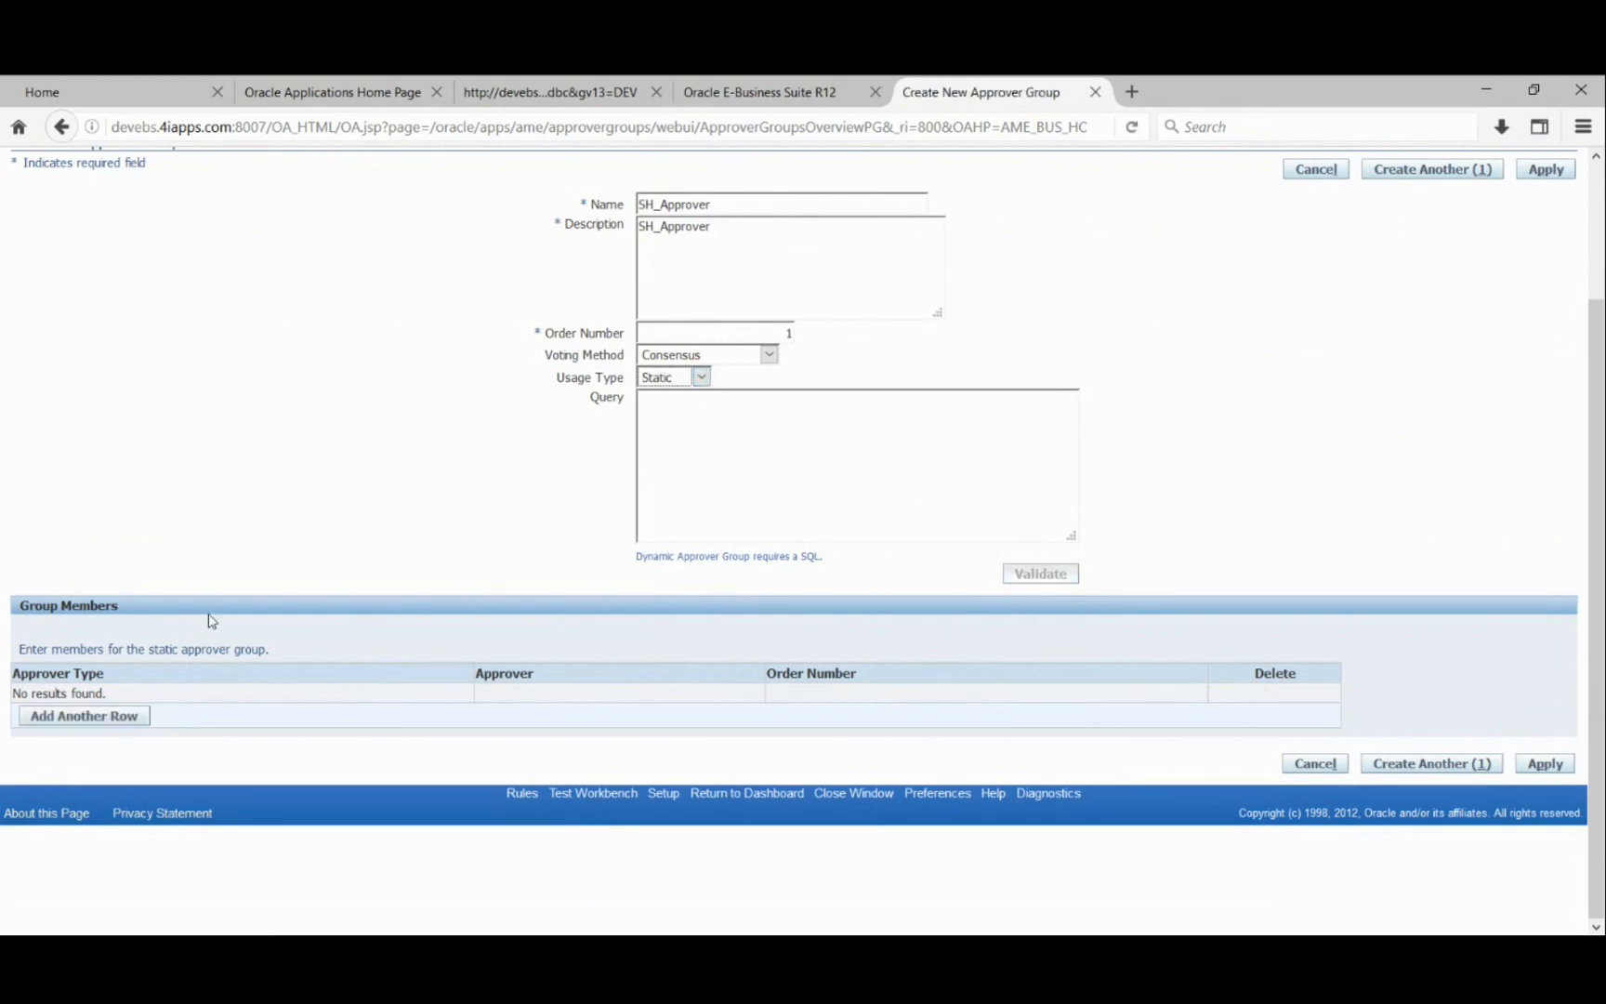
left_click(97, 723)
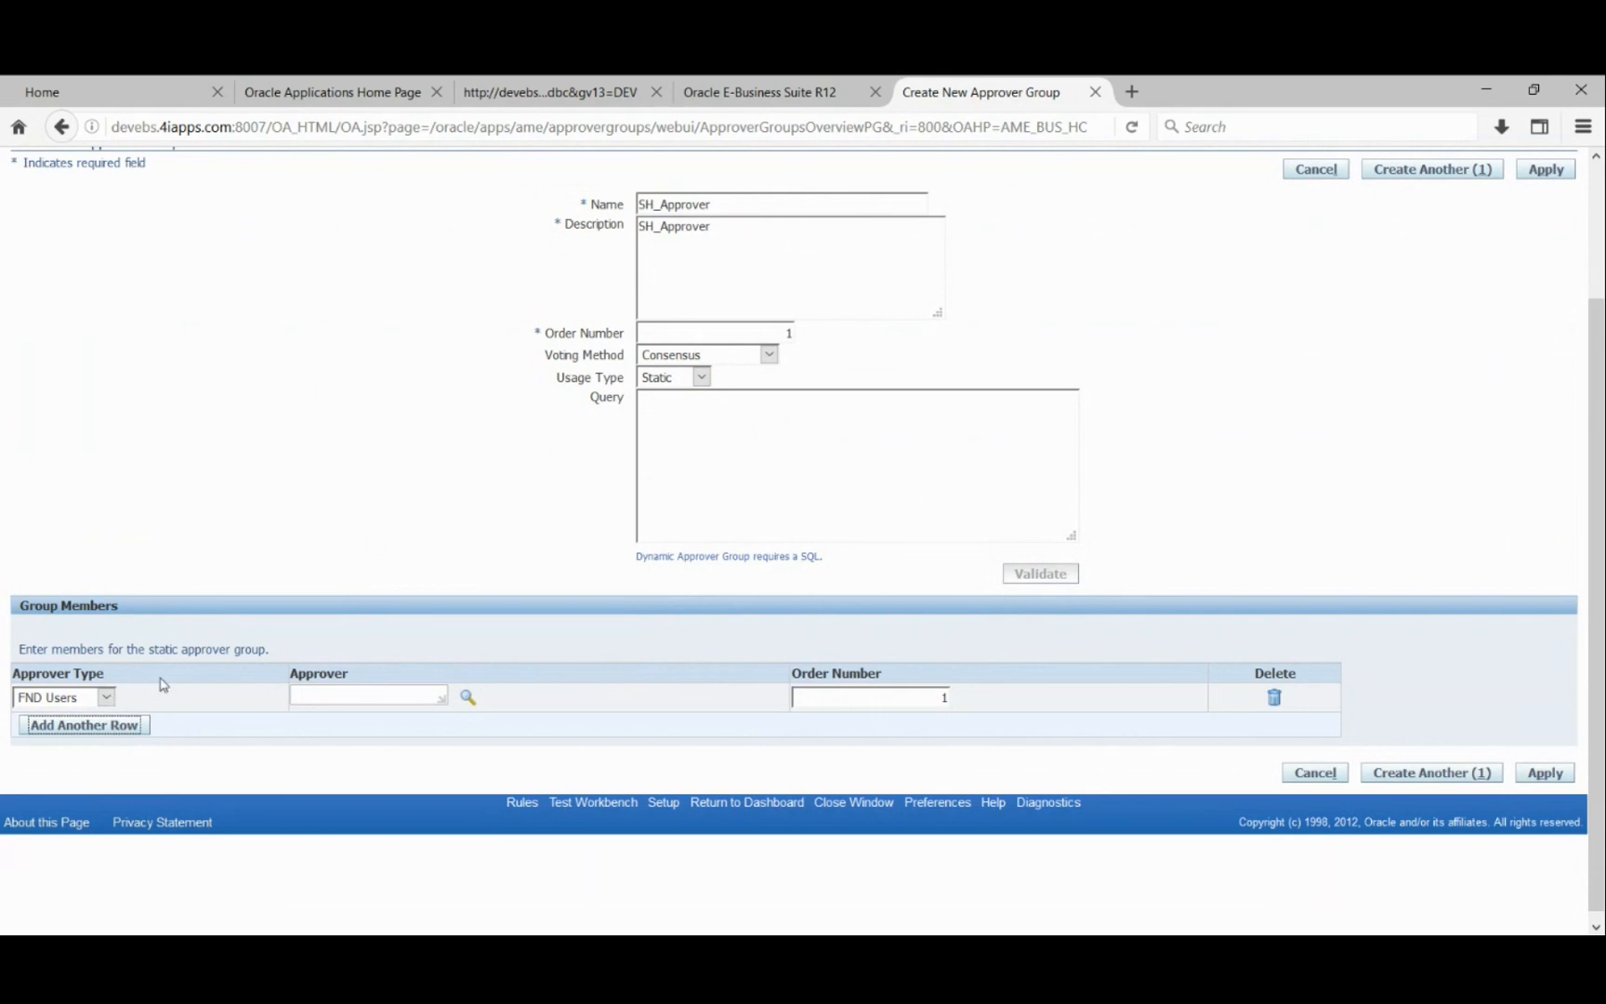
left_click(111, 699)
left_click(37, 730)
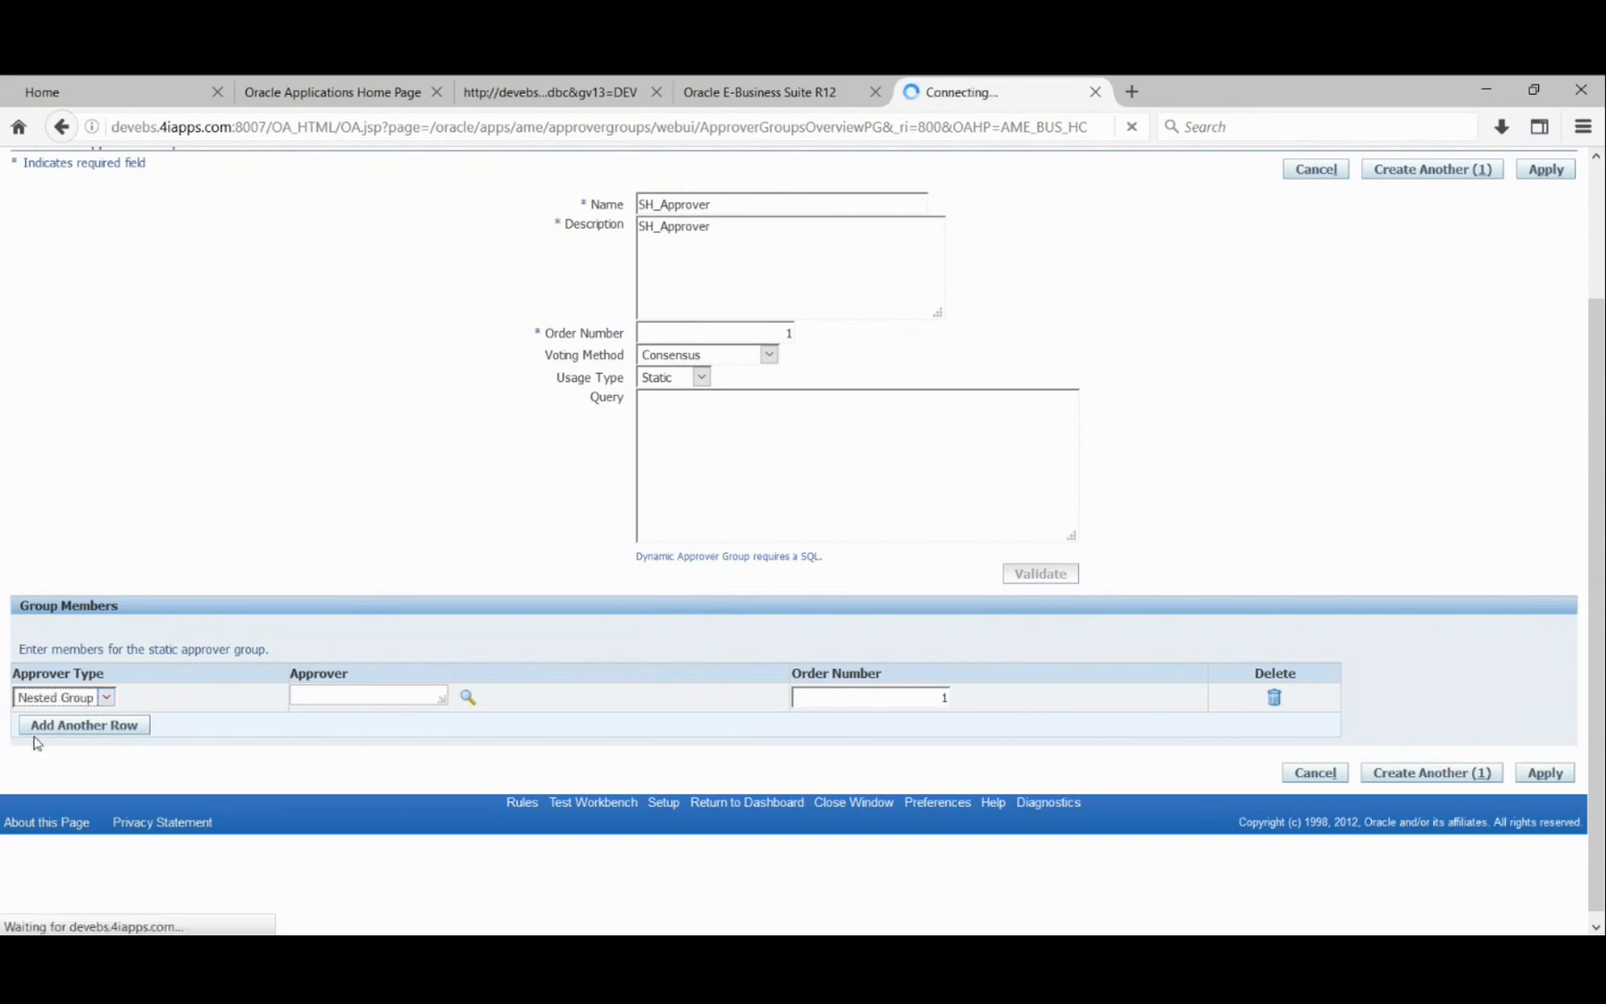
scroll(79, 661, "down", 3)
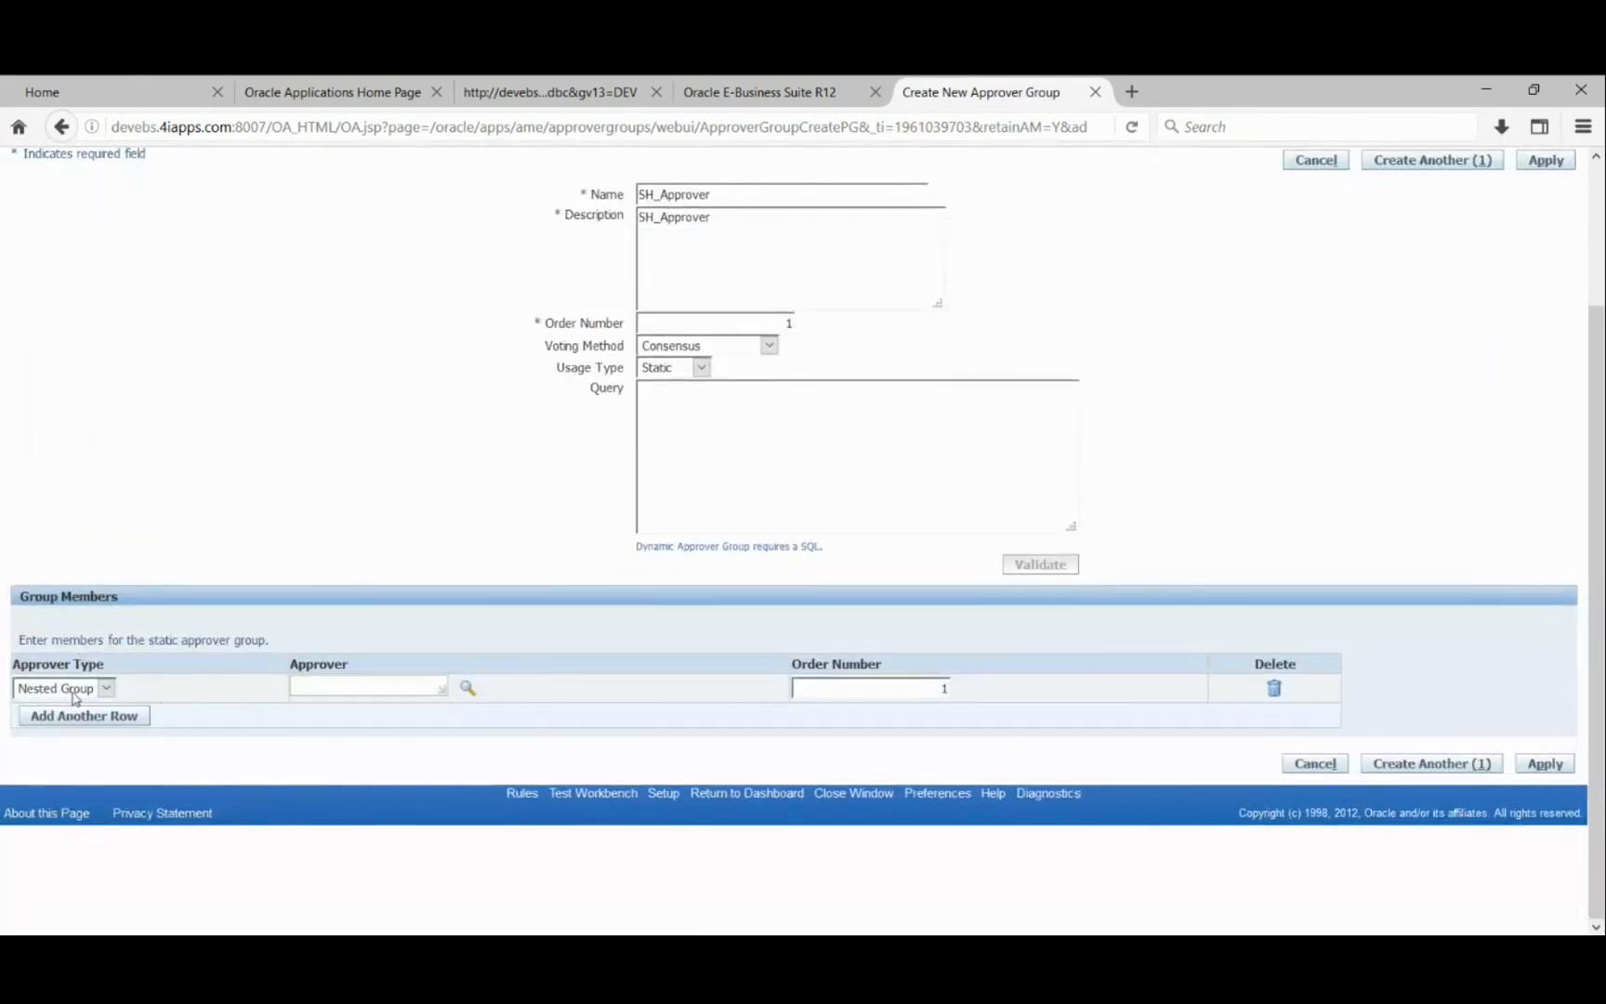
key("Up")
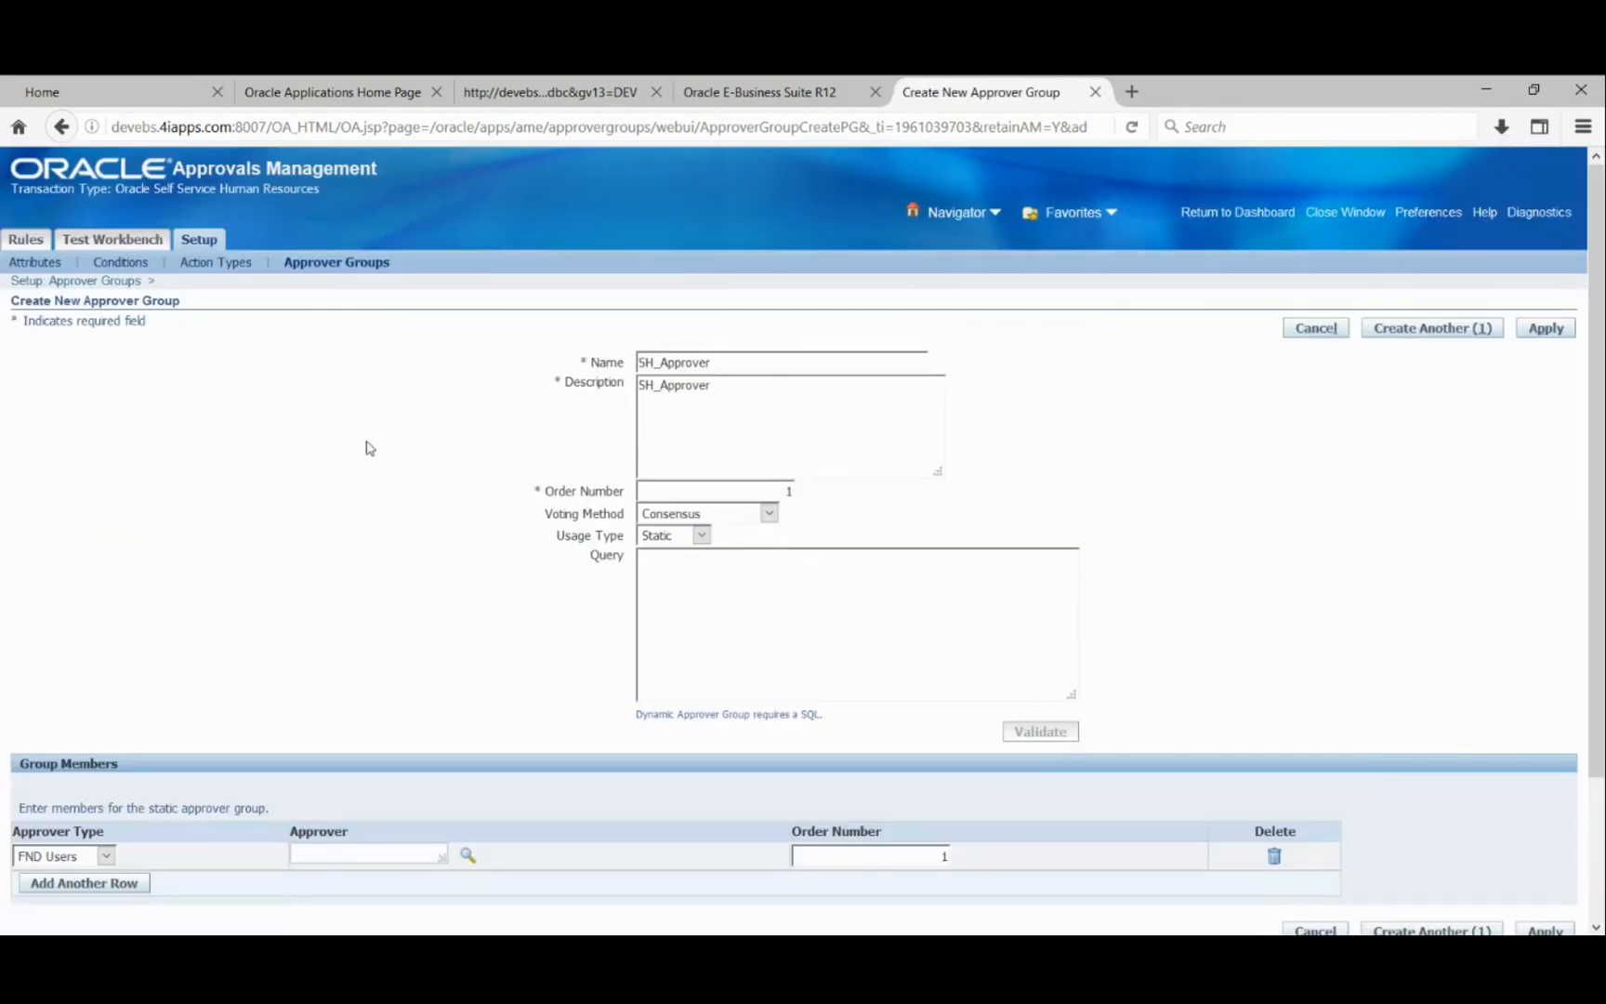
scroll(300, 564, "down", 2)
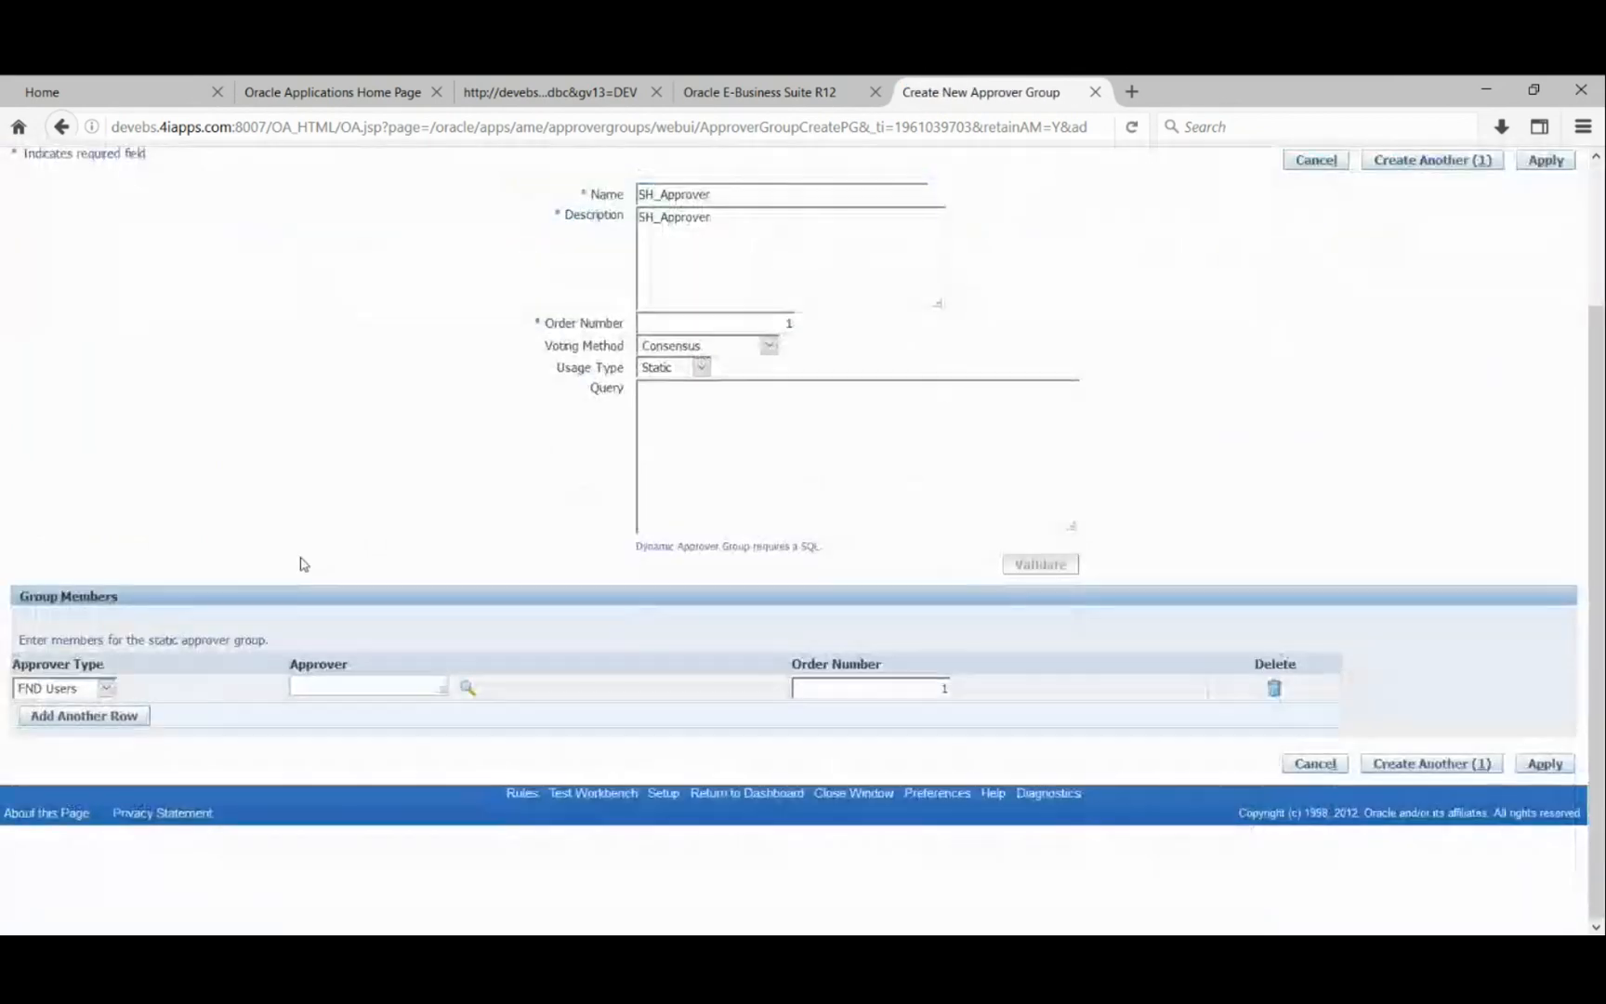
scroll(300, 564, "up", 2)
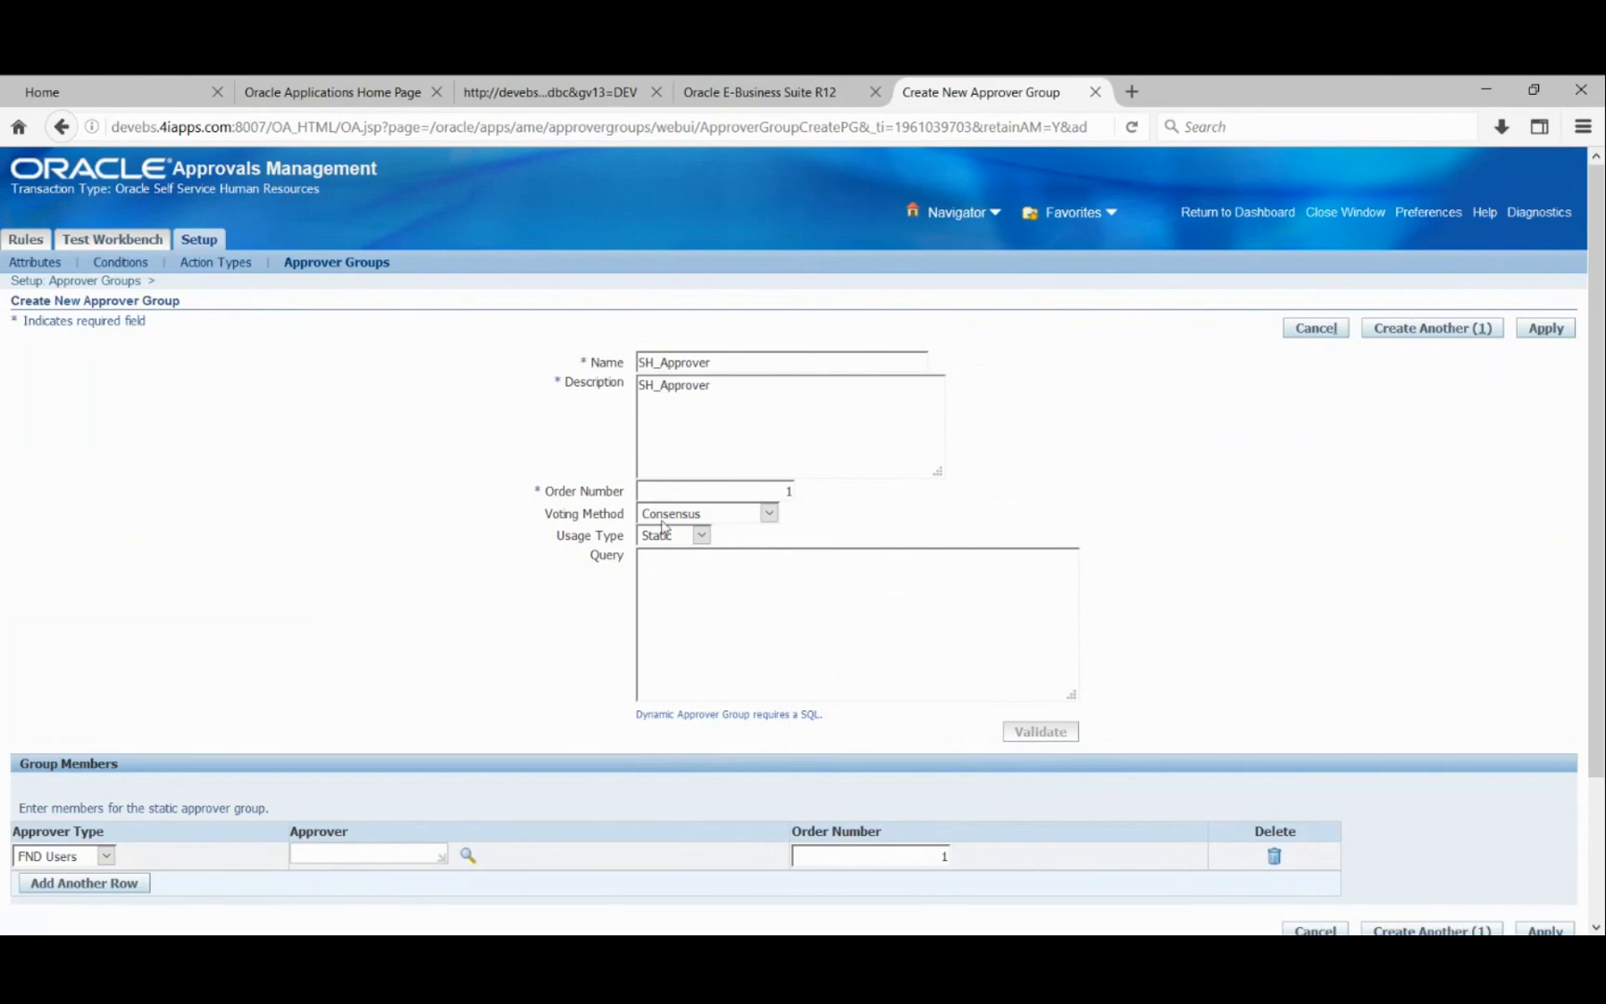
scroll(285, 660, "down", 3)
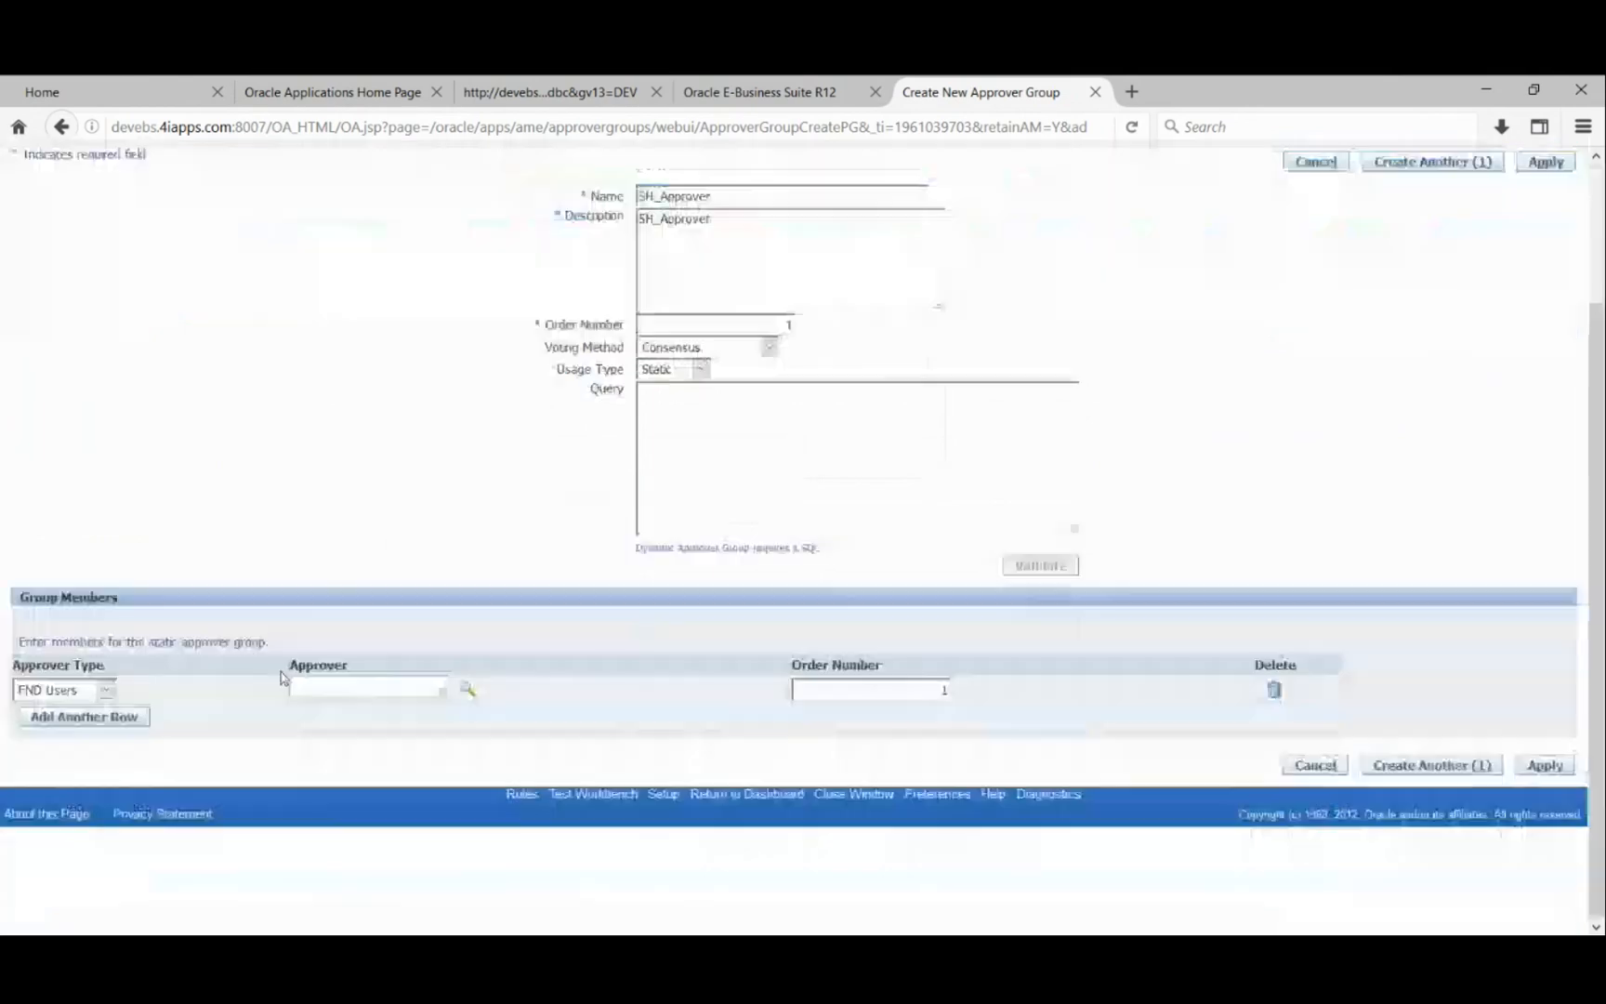
left_click(388, 689)
left_click(468, 687)
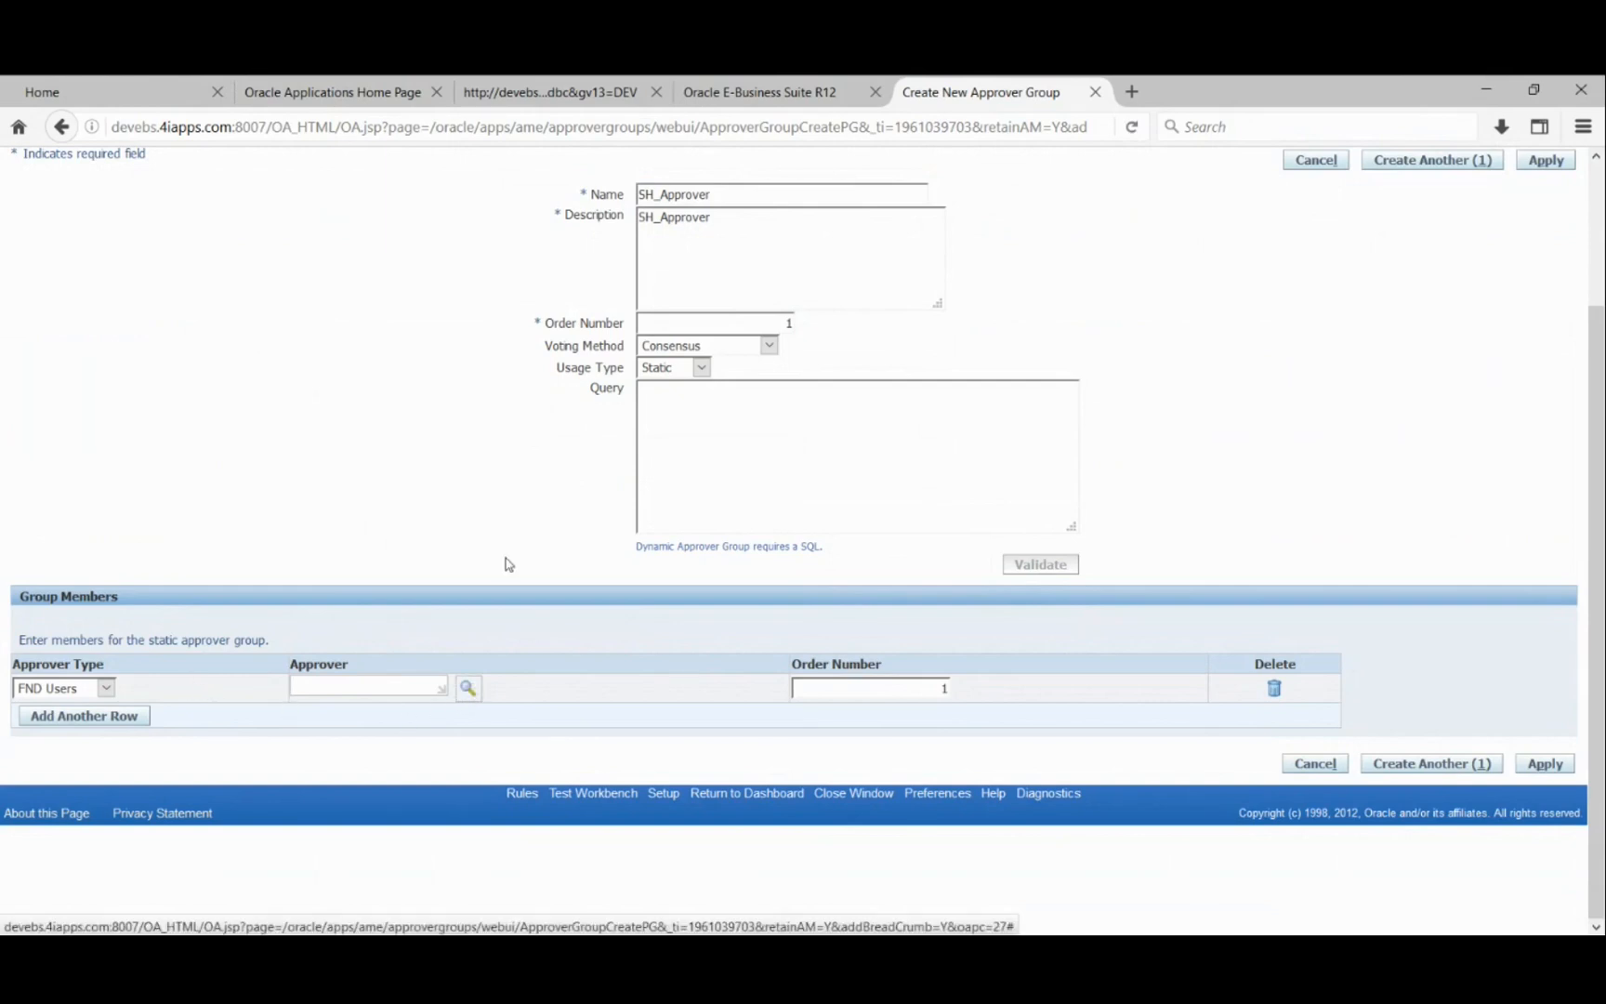
left_click(467, 689)
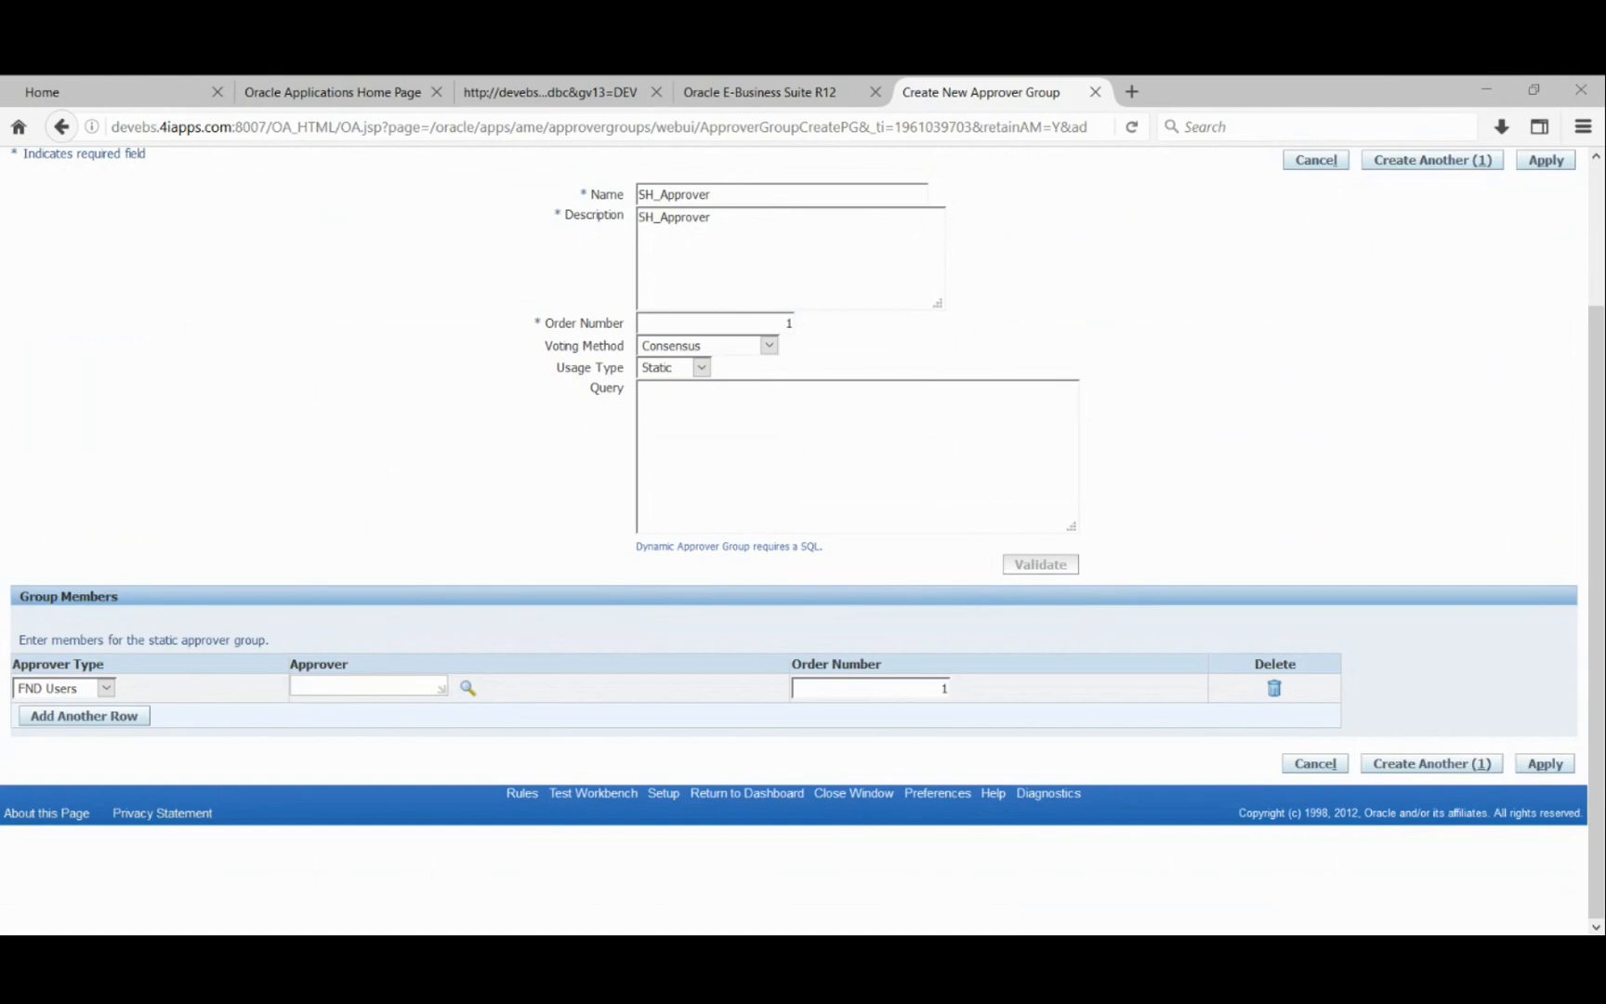
- Change the new member's approver type from FND Users to HR People
left_click(106, 692)
left_click(58, 744)
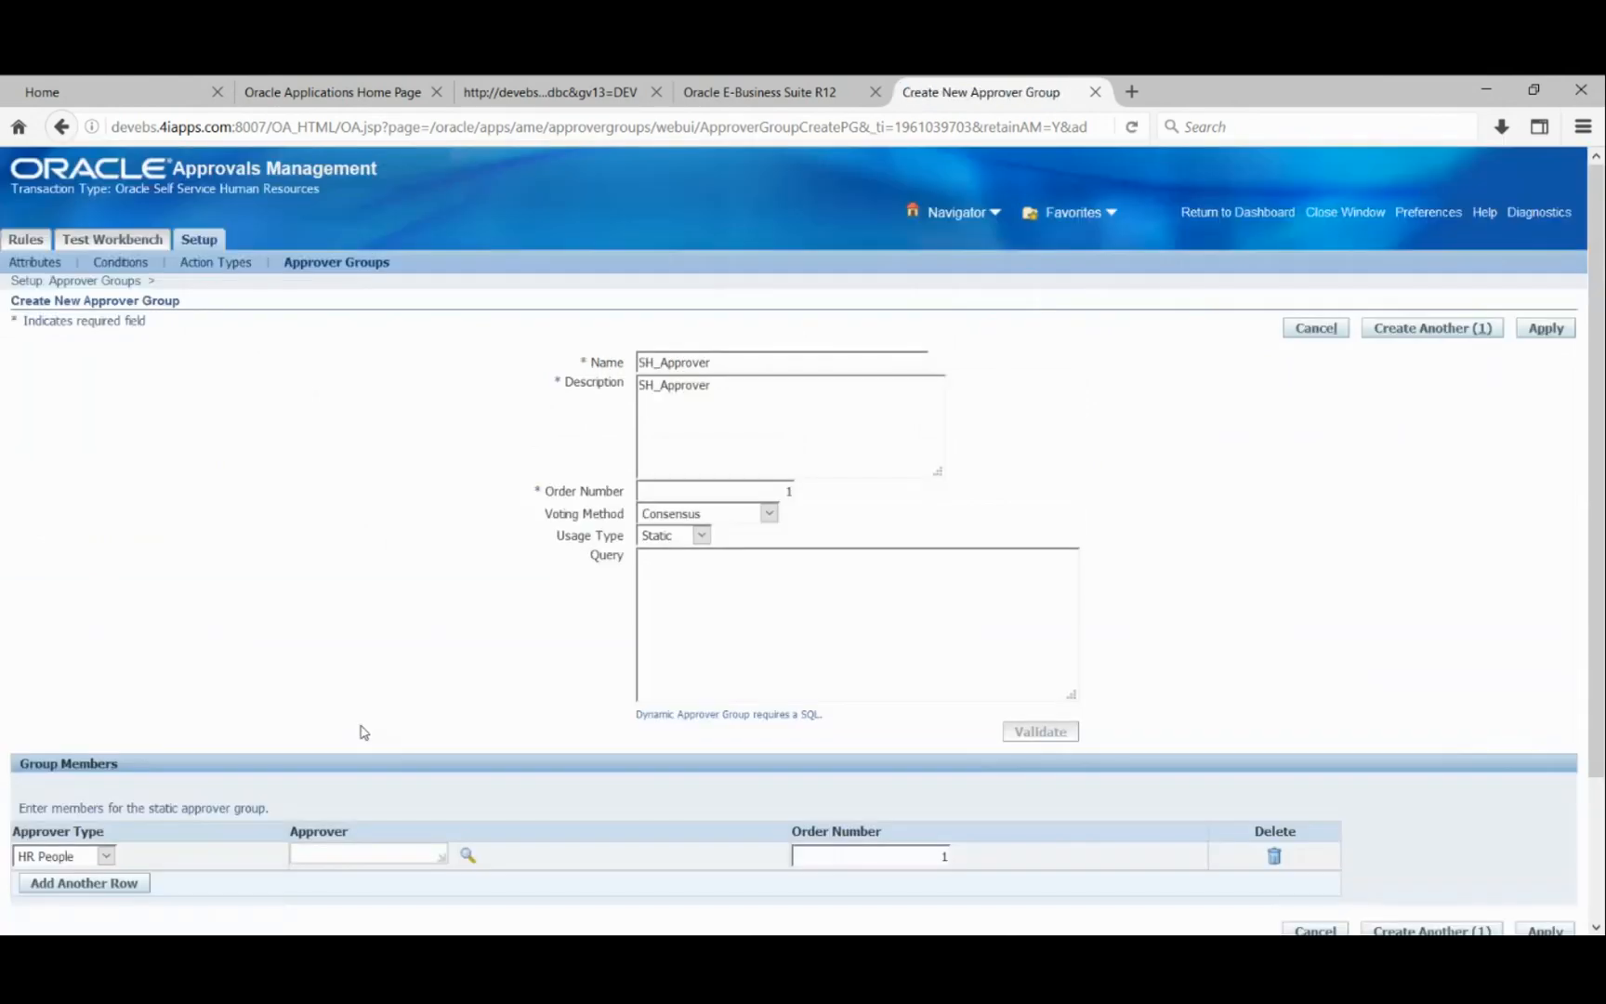
scroll(388, 818, "down", 3)
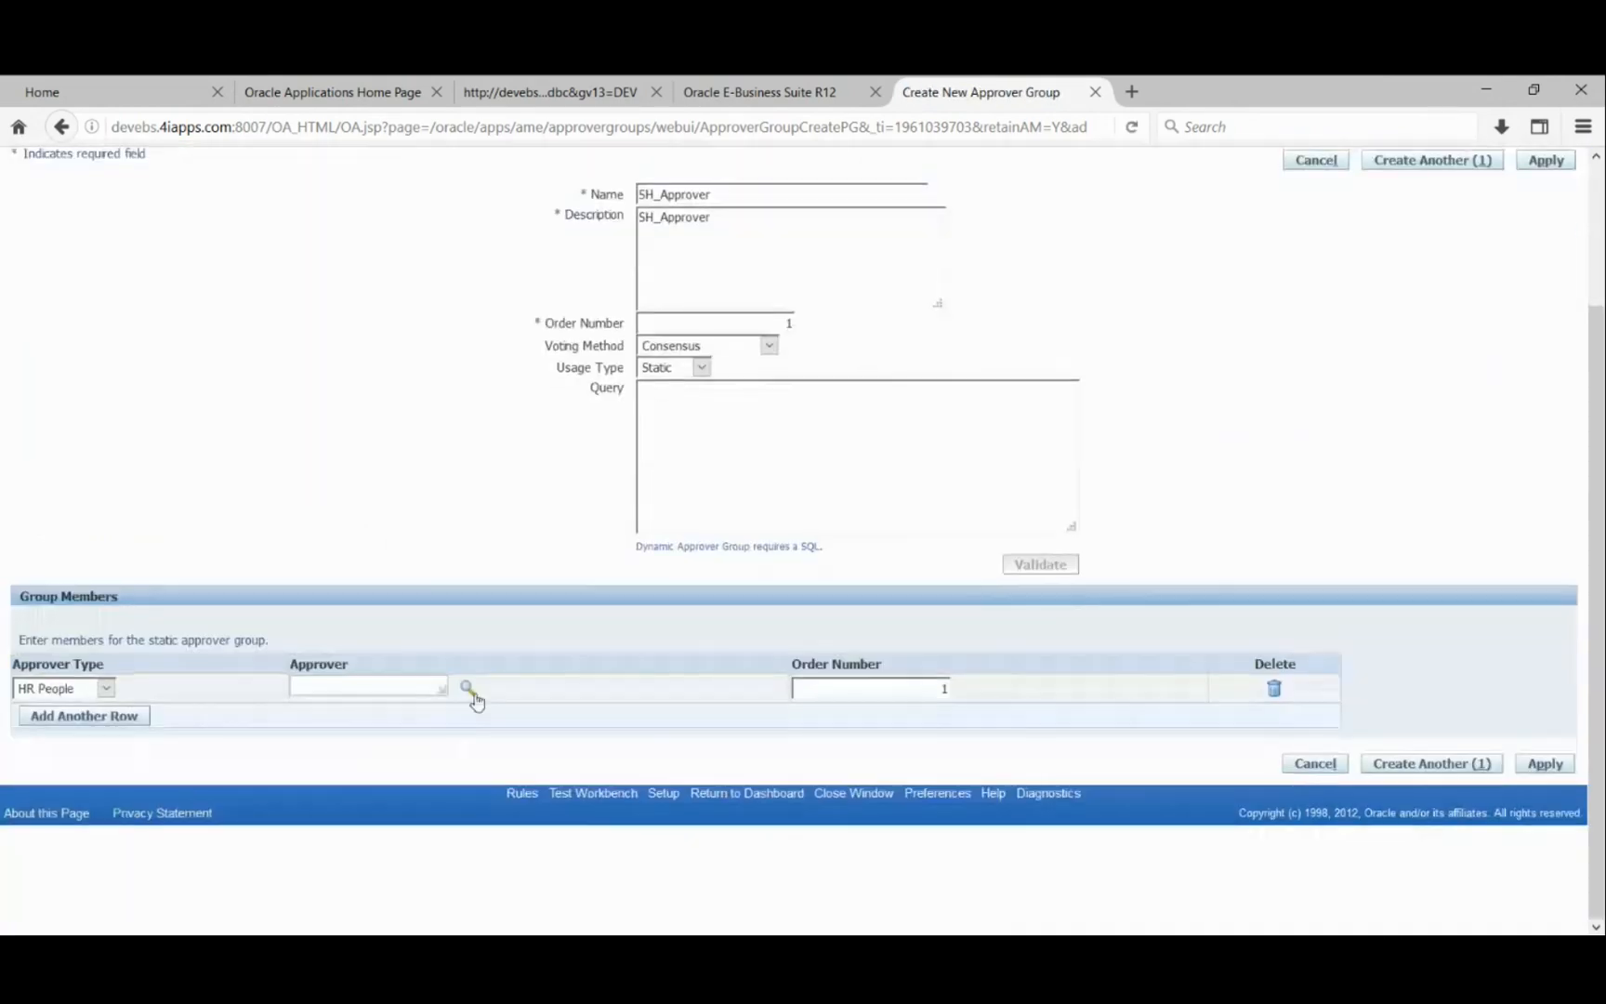
left_click(467, 688)
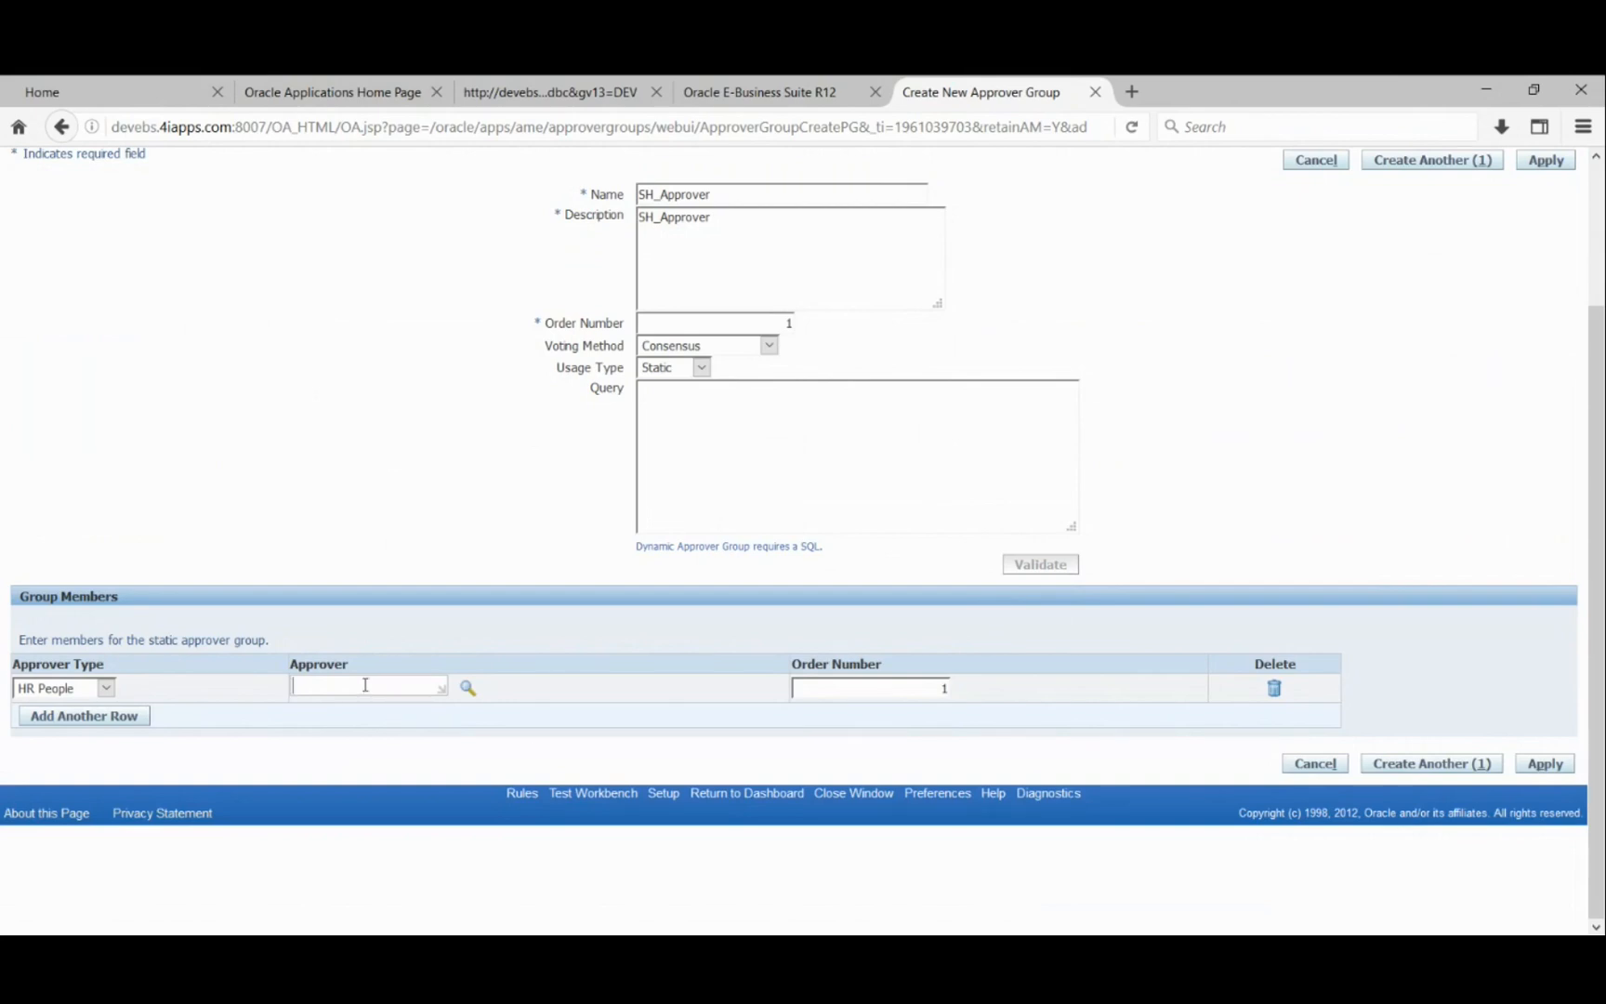
- Enter the employee's surname as the member's approver and let it resolve
type("stock")
key("Tab")
scroll(474, 434, "up", 2)
scroll(474, 434, "up", 2)
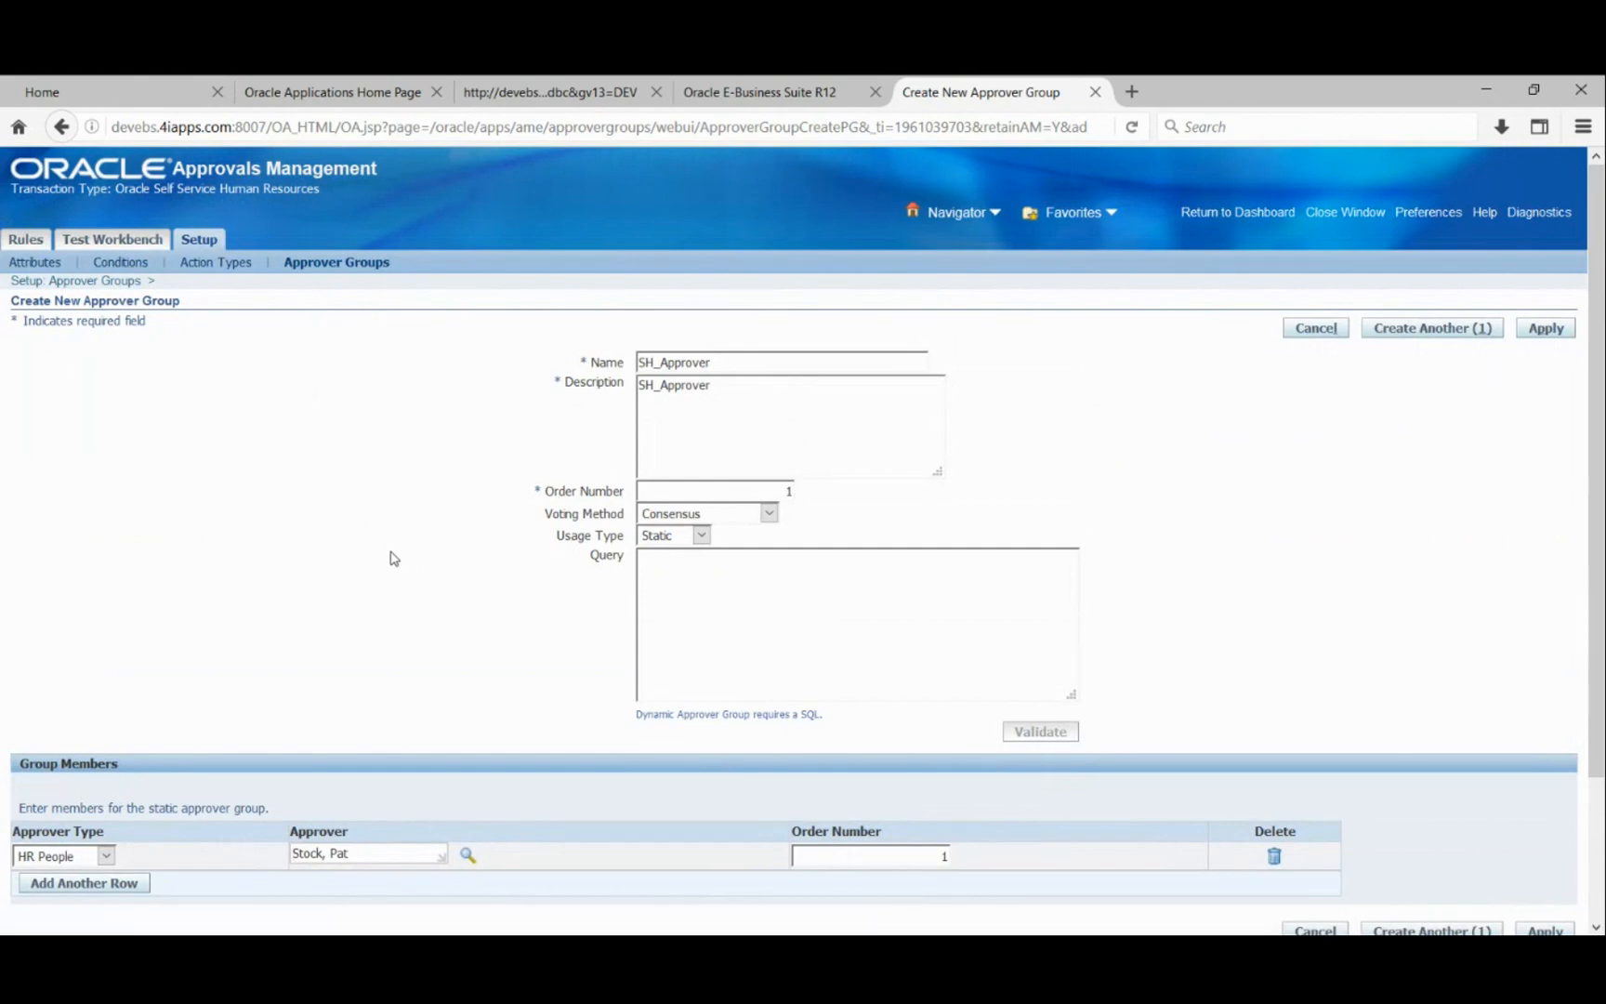
scroll(390, 557, "down", 3)
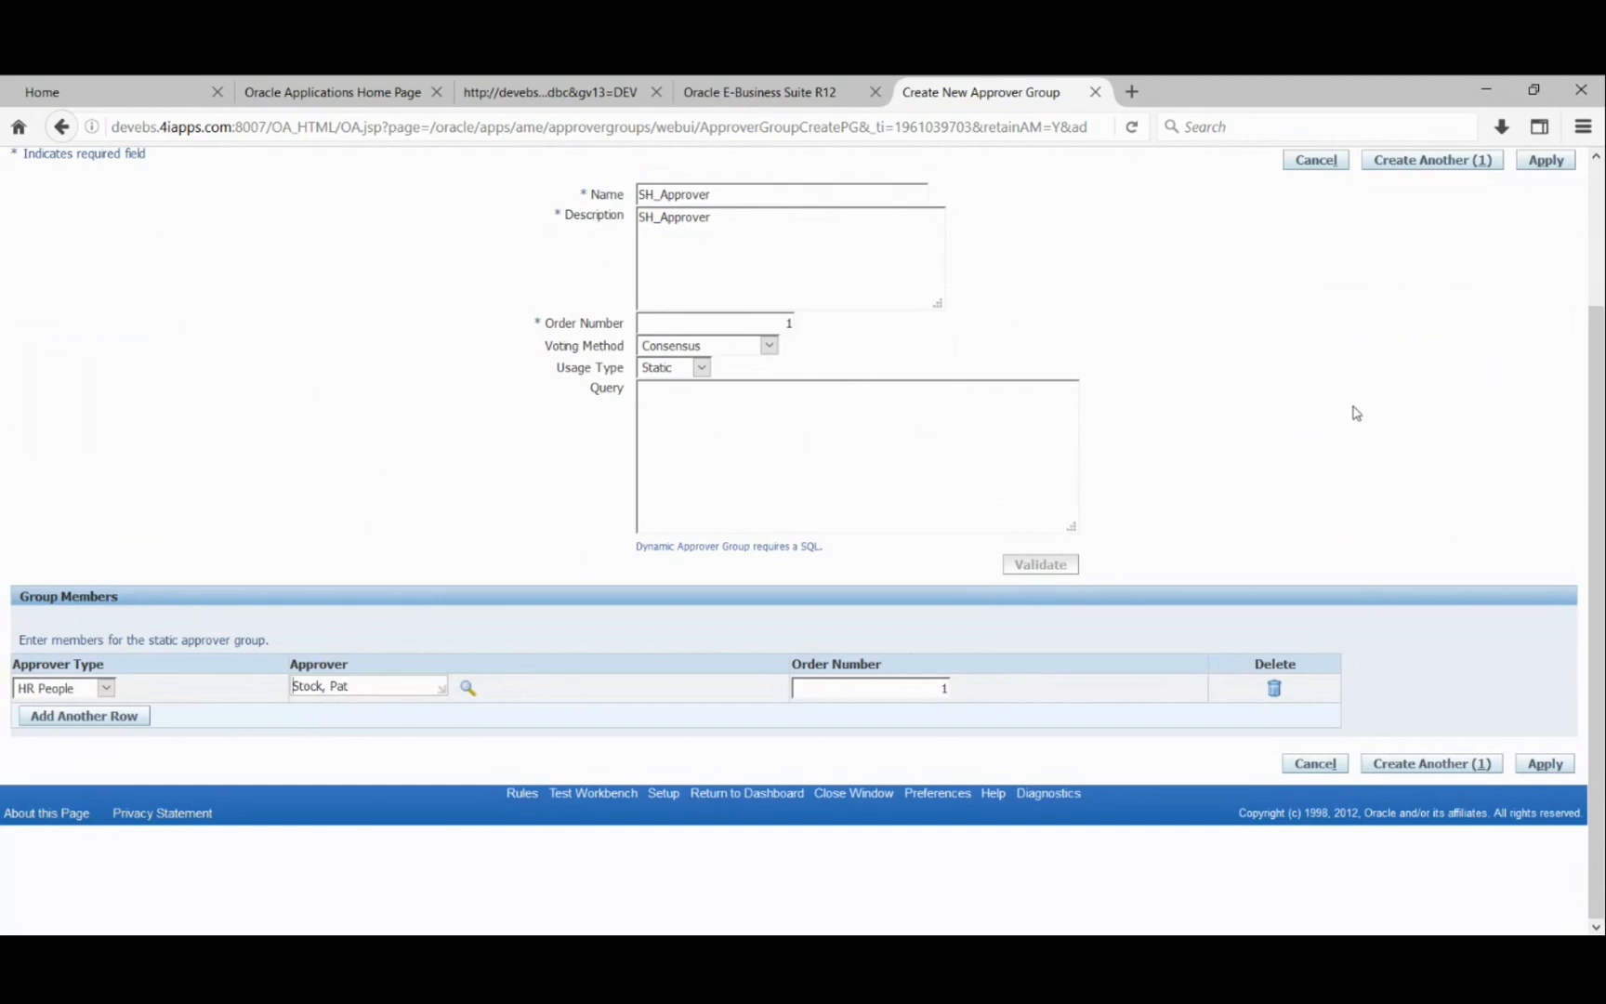
- Apply to save the SH_Approver approver group
scroll(1356, 413, "up", 3)
scroll(1523, 343, "up", 1)
left_click(1543, 330)
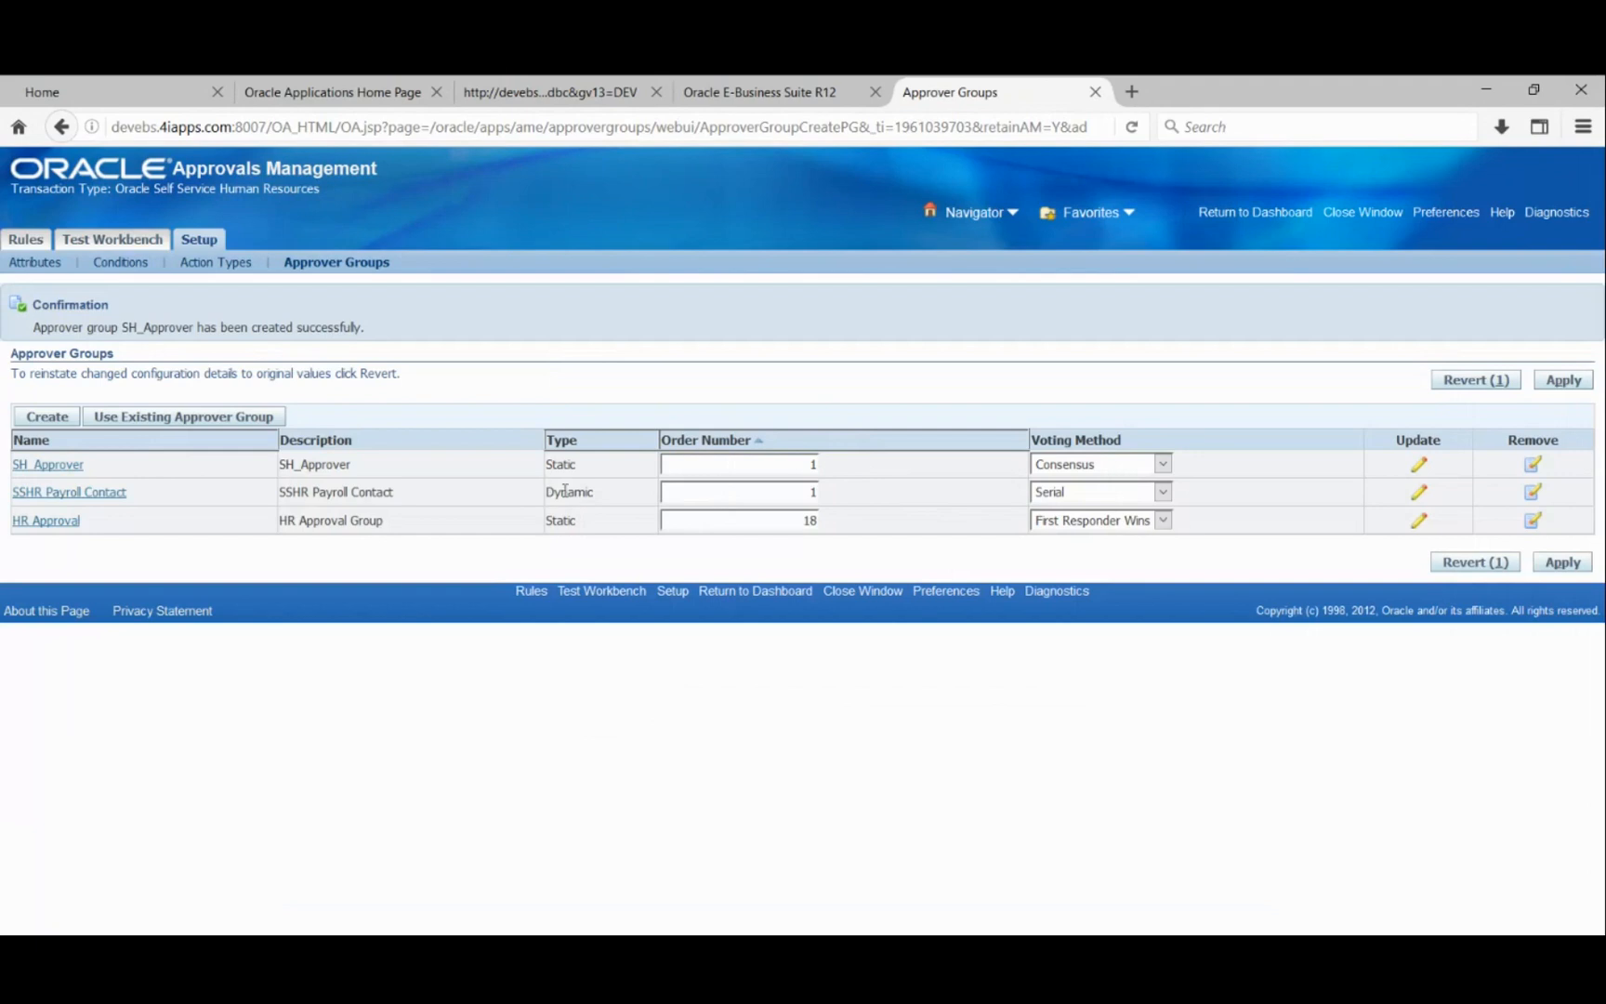
- Select the SH_Approver description in the approver group list to confirm it was created
double_click(315, 471)
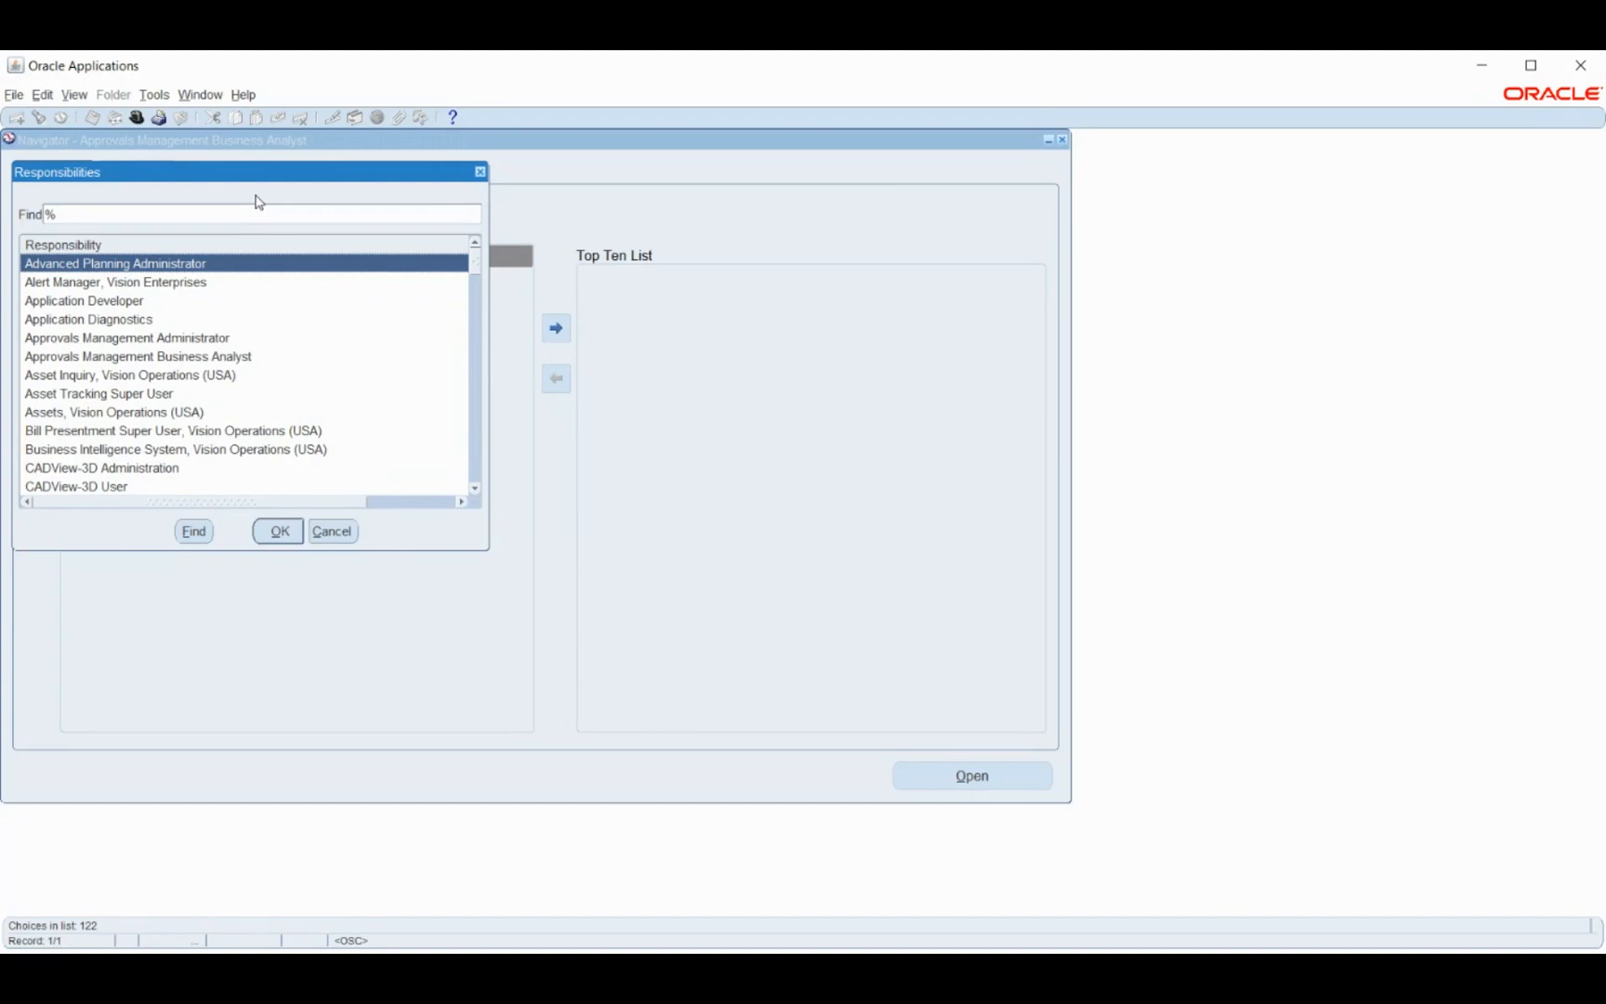
- Find 'e' in the Responsibilities list and switch to Employee Self-Service
type("e")
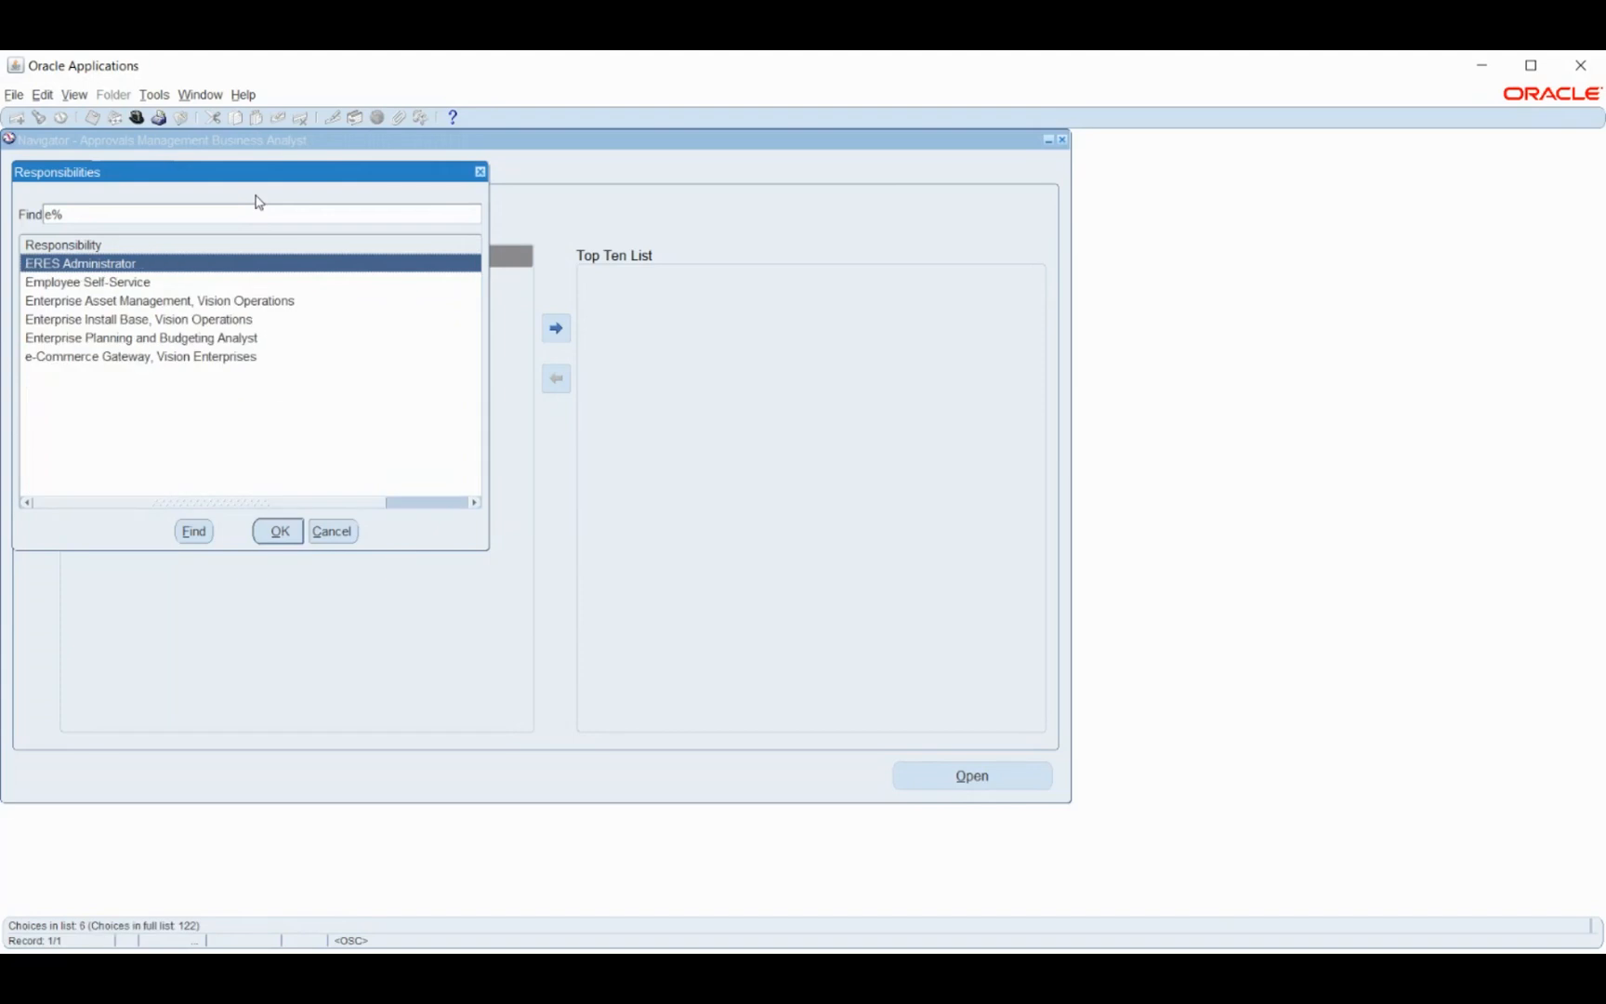
key("Down")
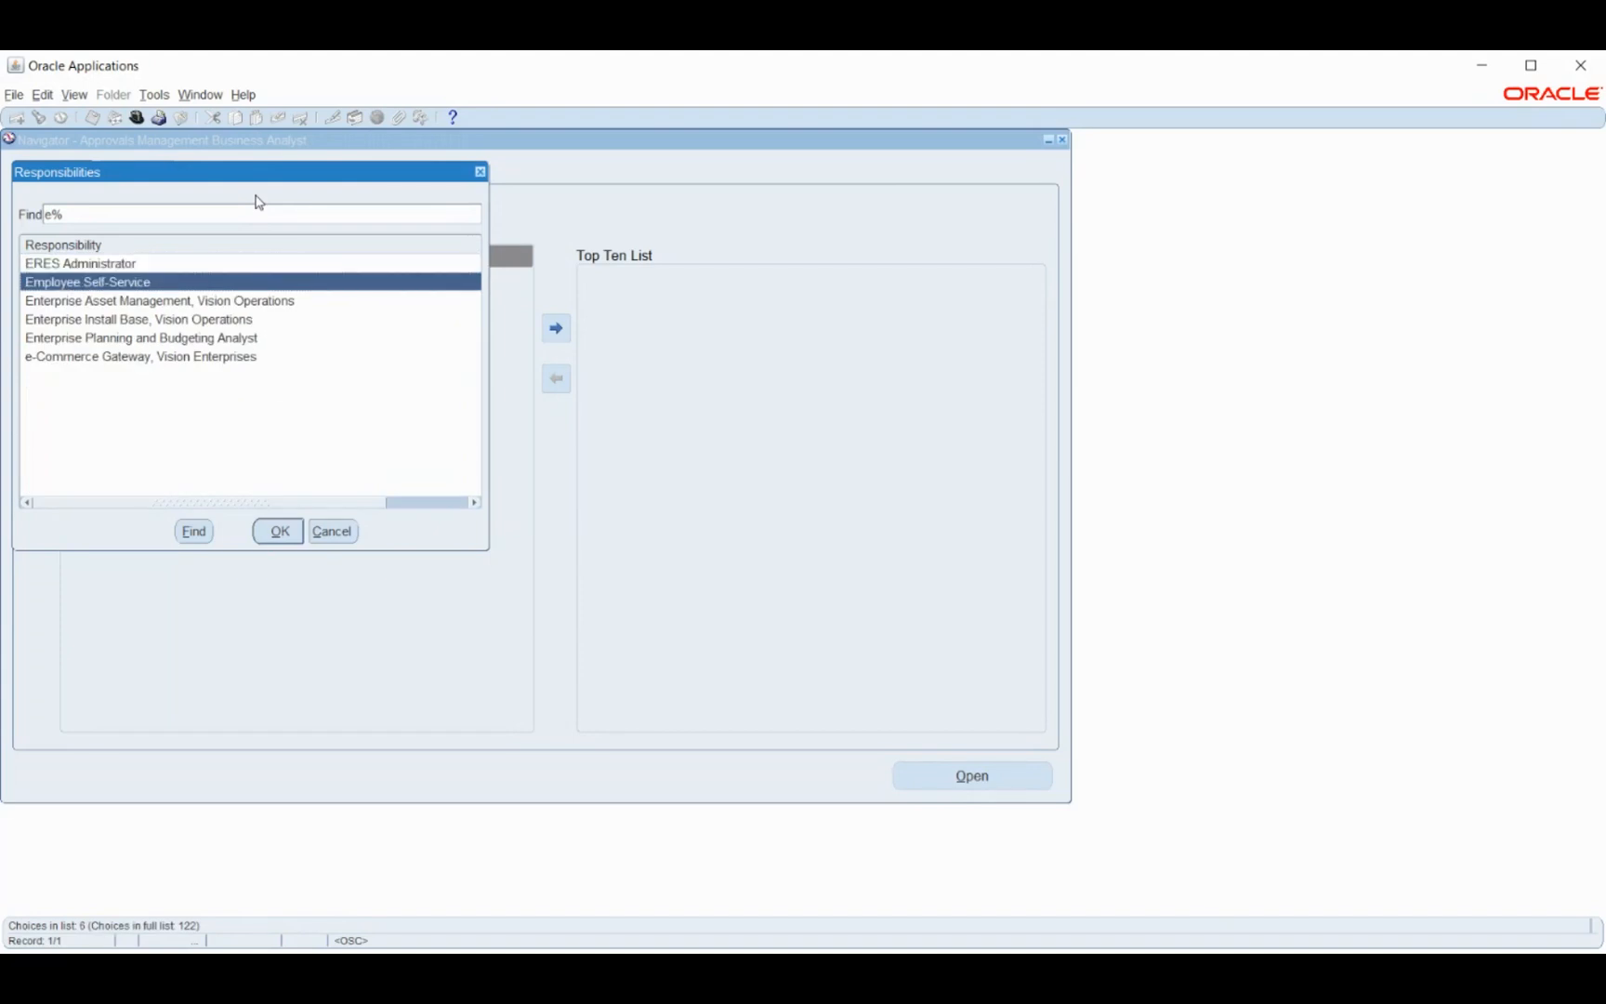
key("Return")
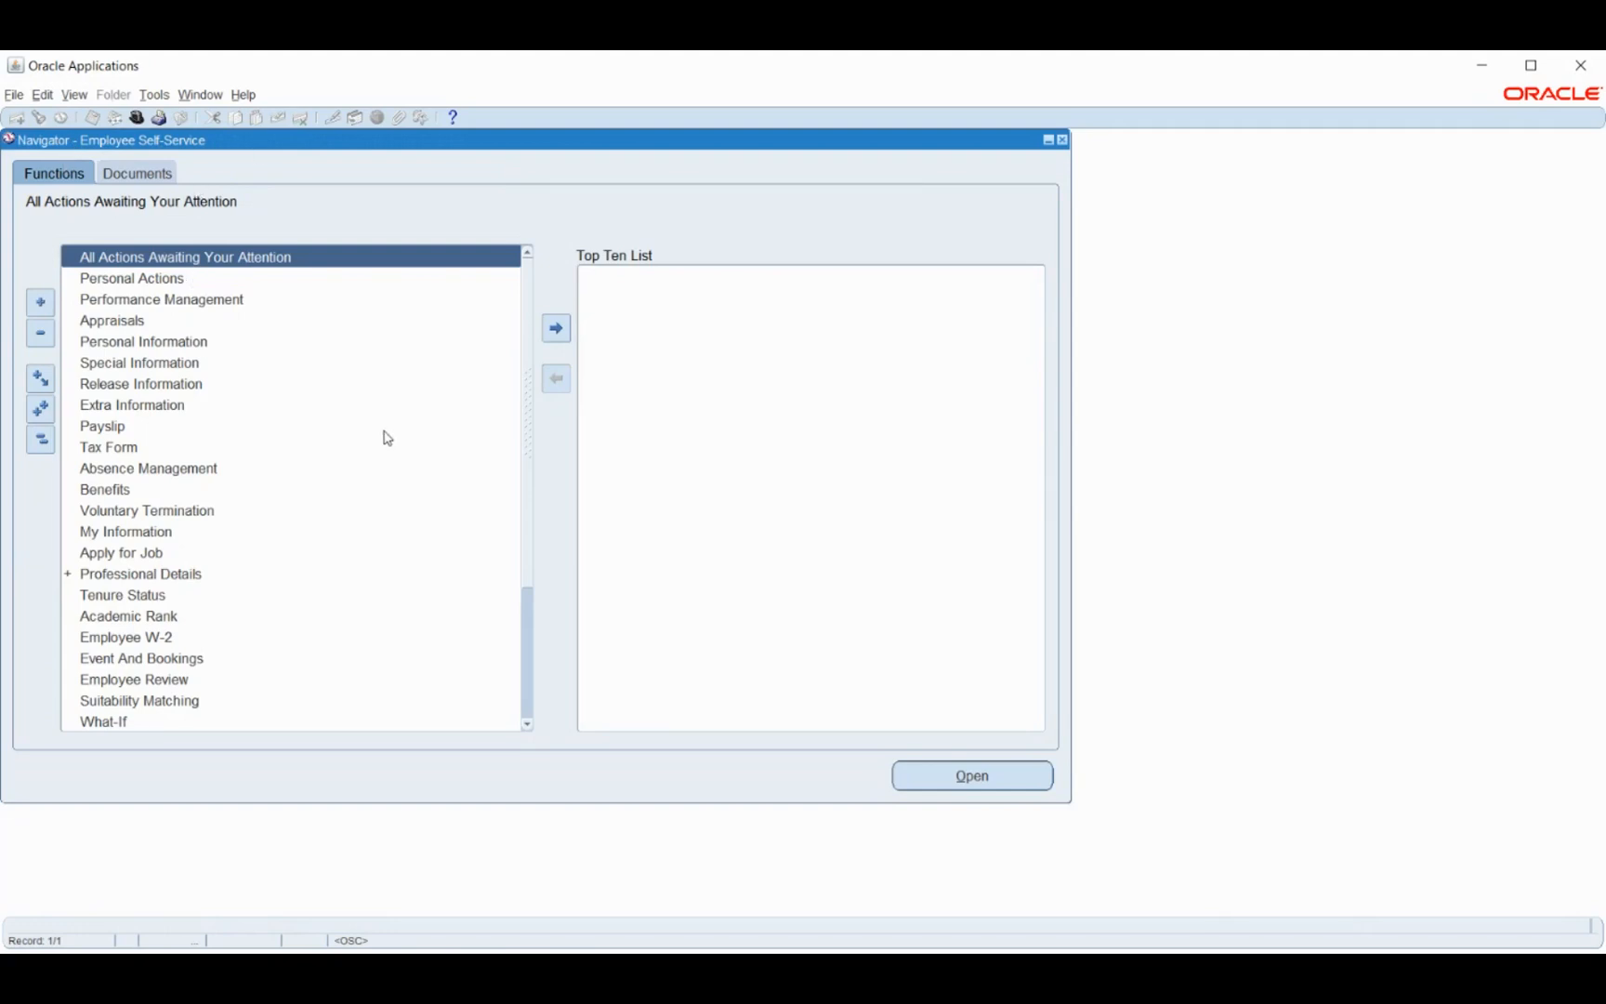
- Select the Payslip function in the Employee Self-Service list and open it
scroll(387, 437, "down", 3)
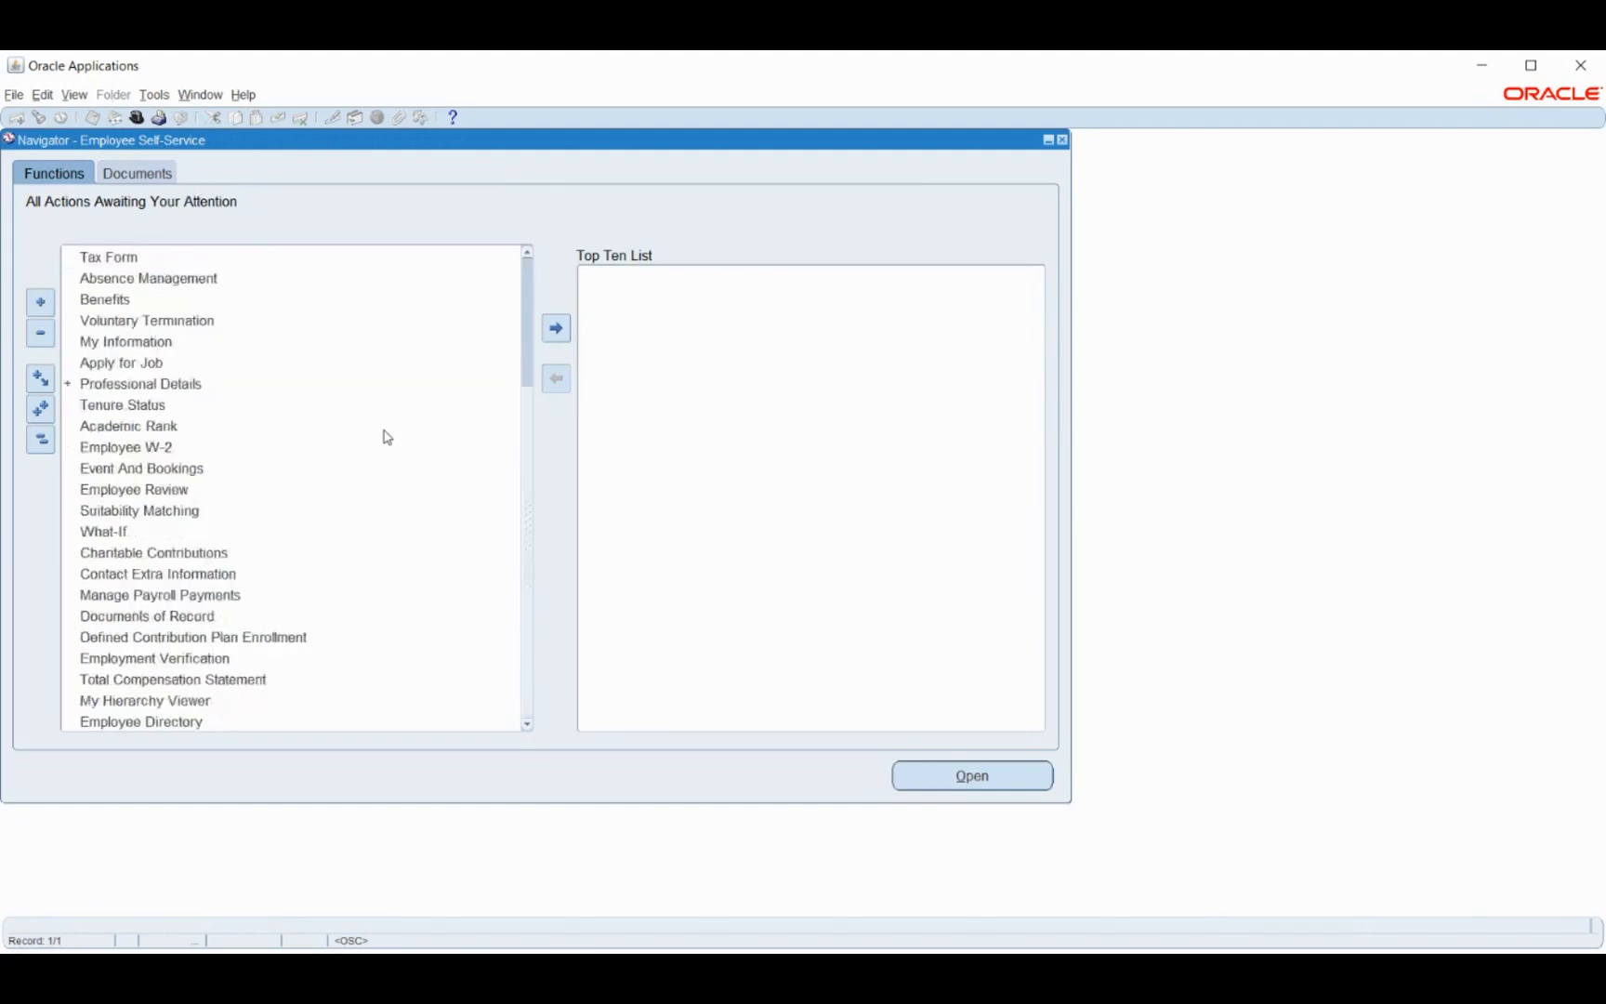
scroll(387, 437, "up", 3)
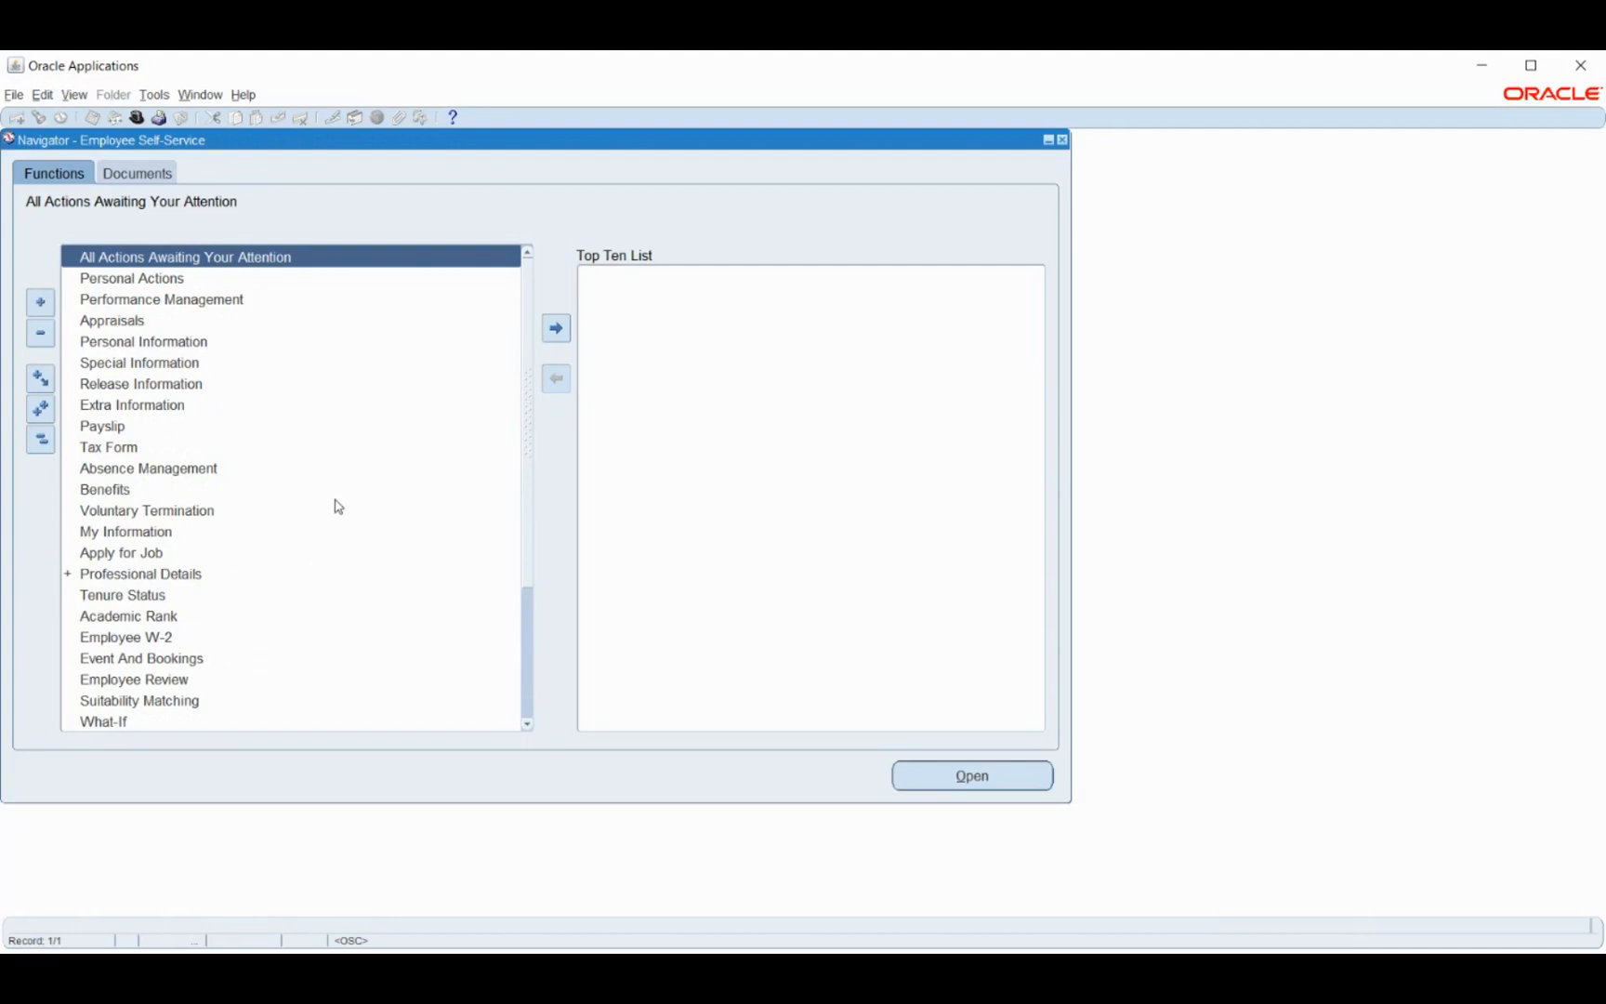
scroll(389, 434, "down", 3)
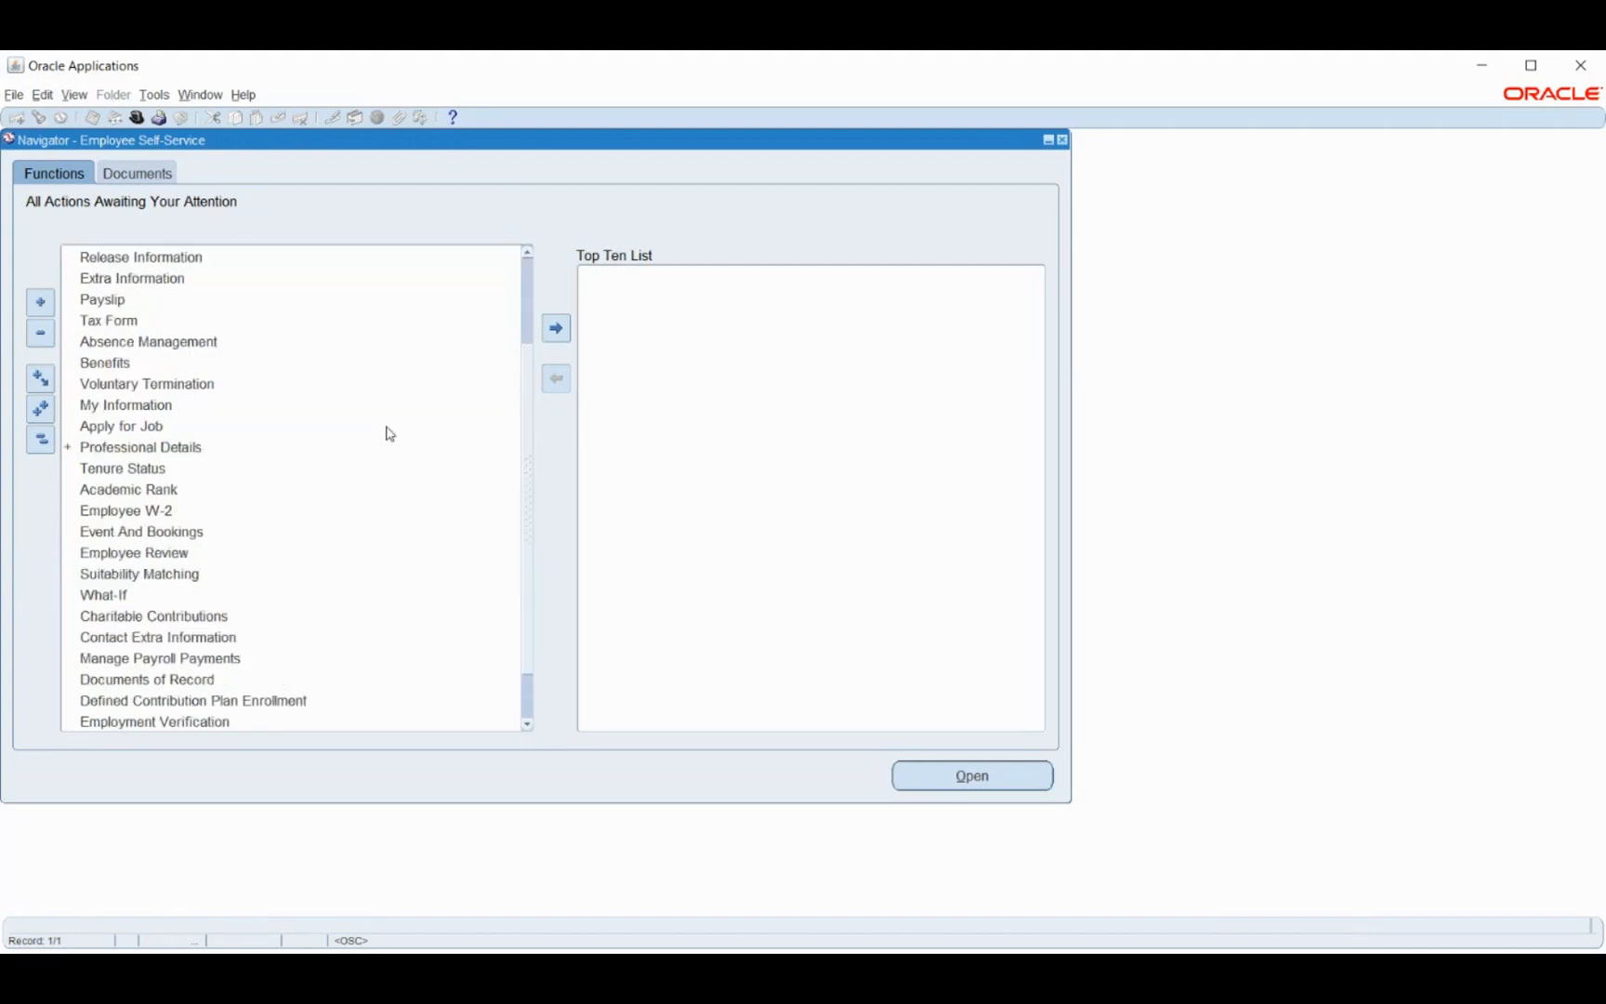
scroll(389, 434, "up", 3)
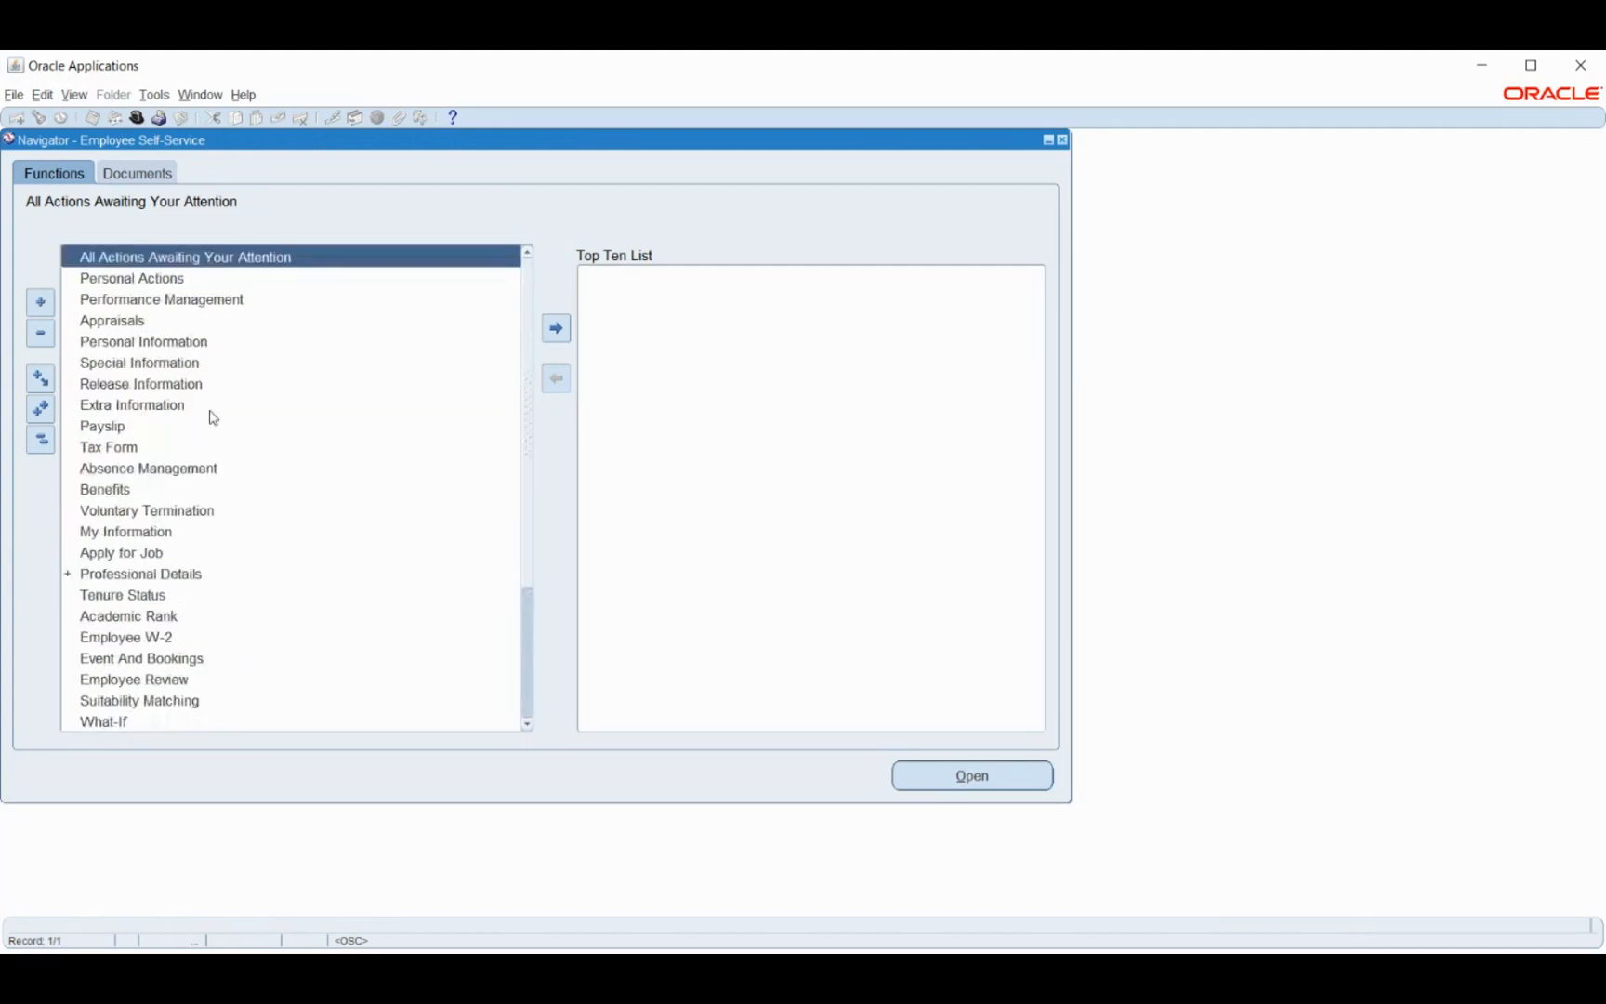
left_click(101, 433)
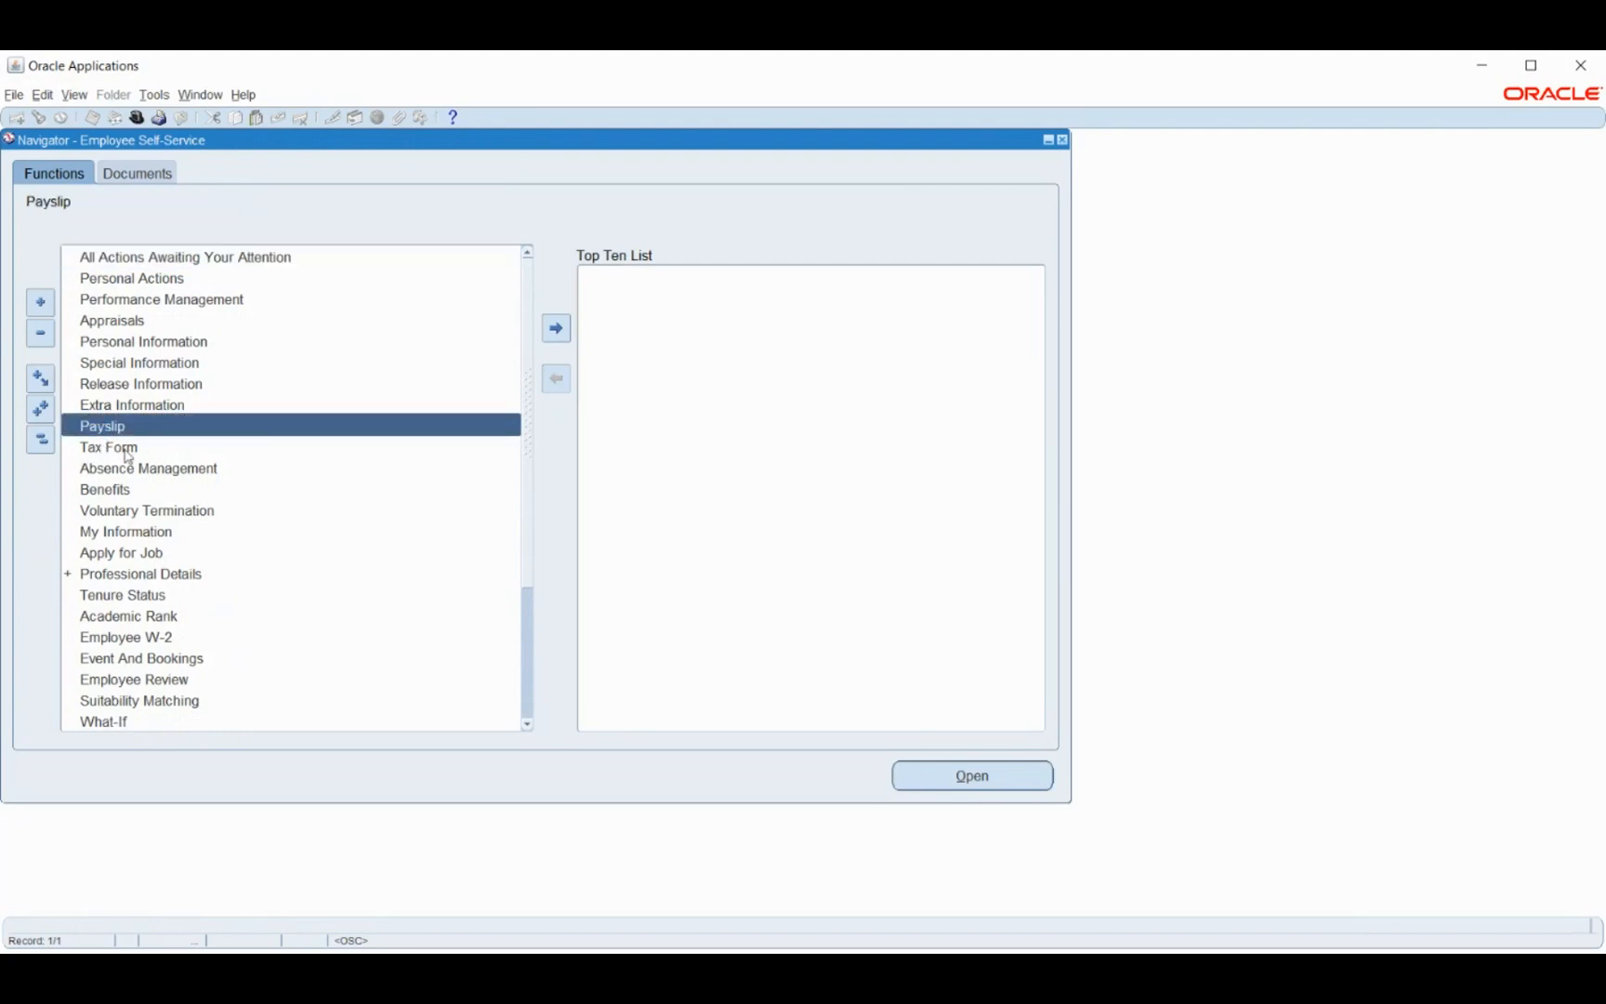
left_click(933, 782)
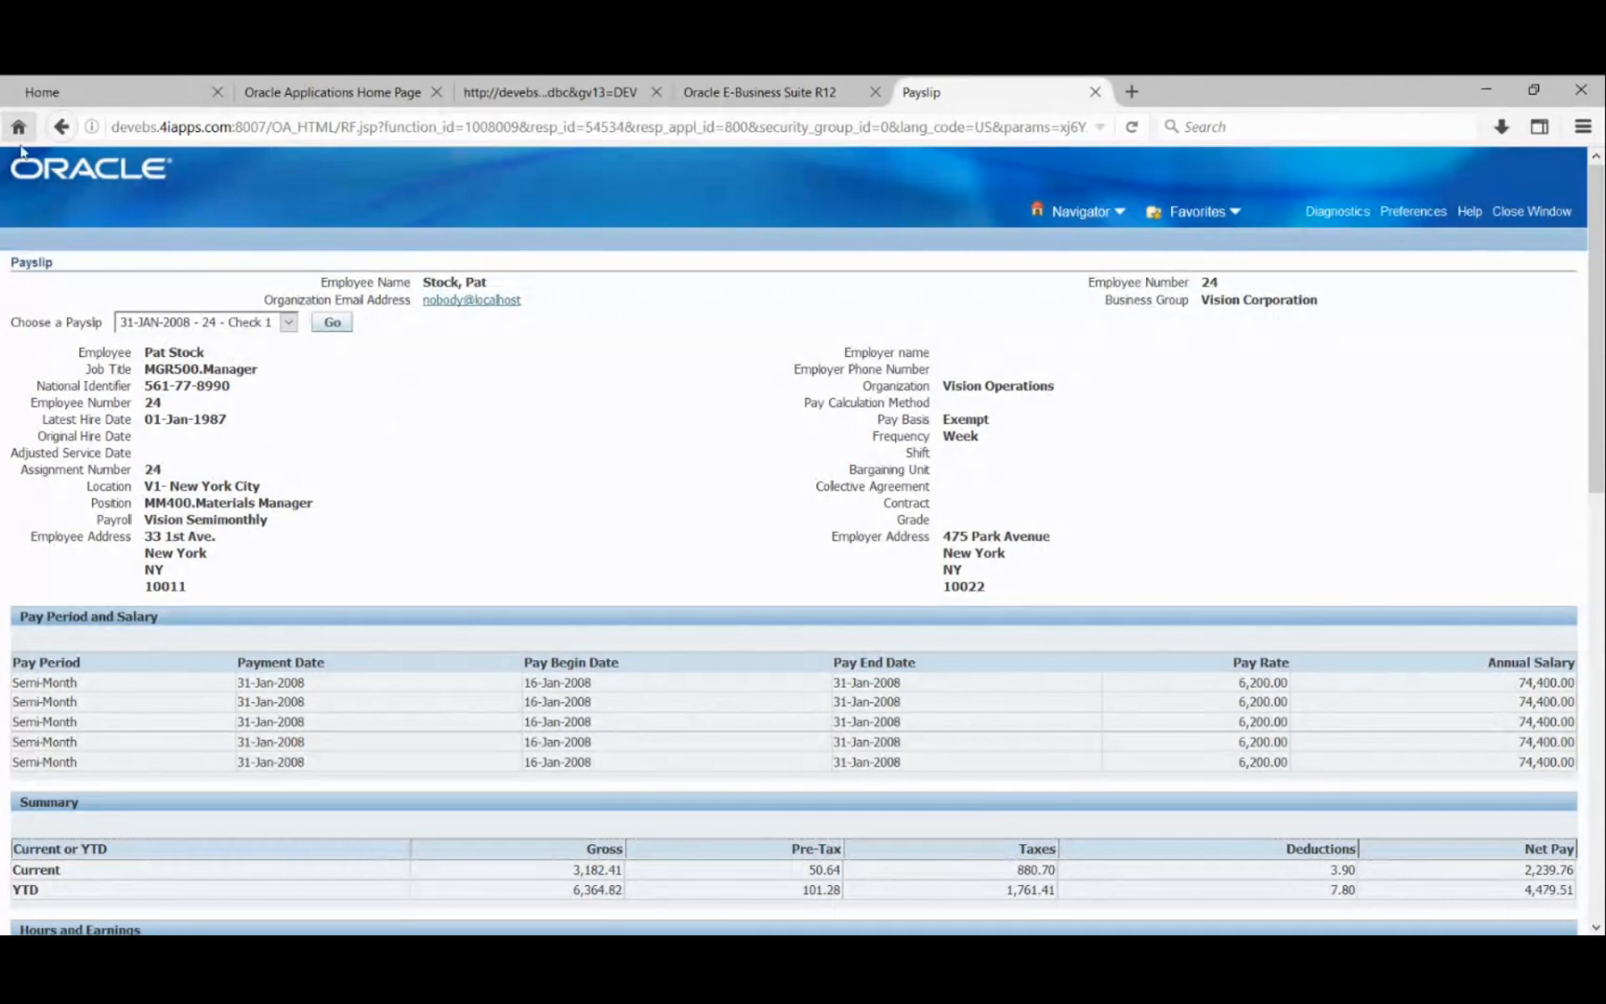
- Briefly revisit the approver groups page, then return to the 31-JAN-2008 payslip
left_click(60, 126)
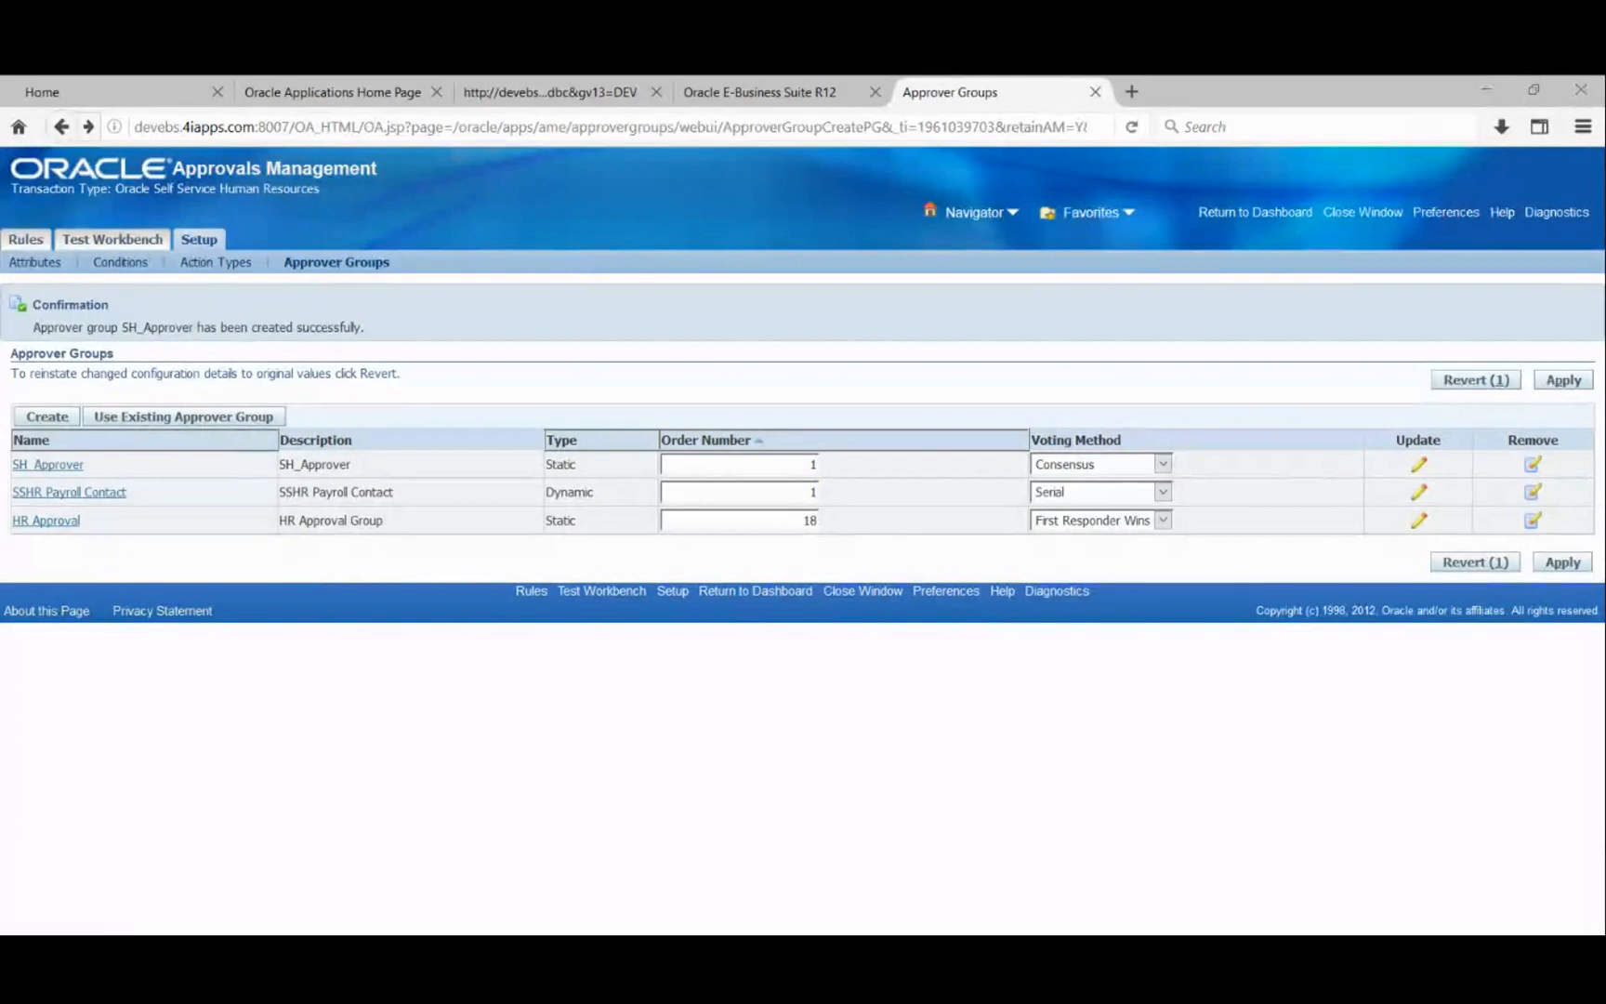
key("alt+Right")
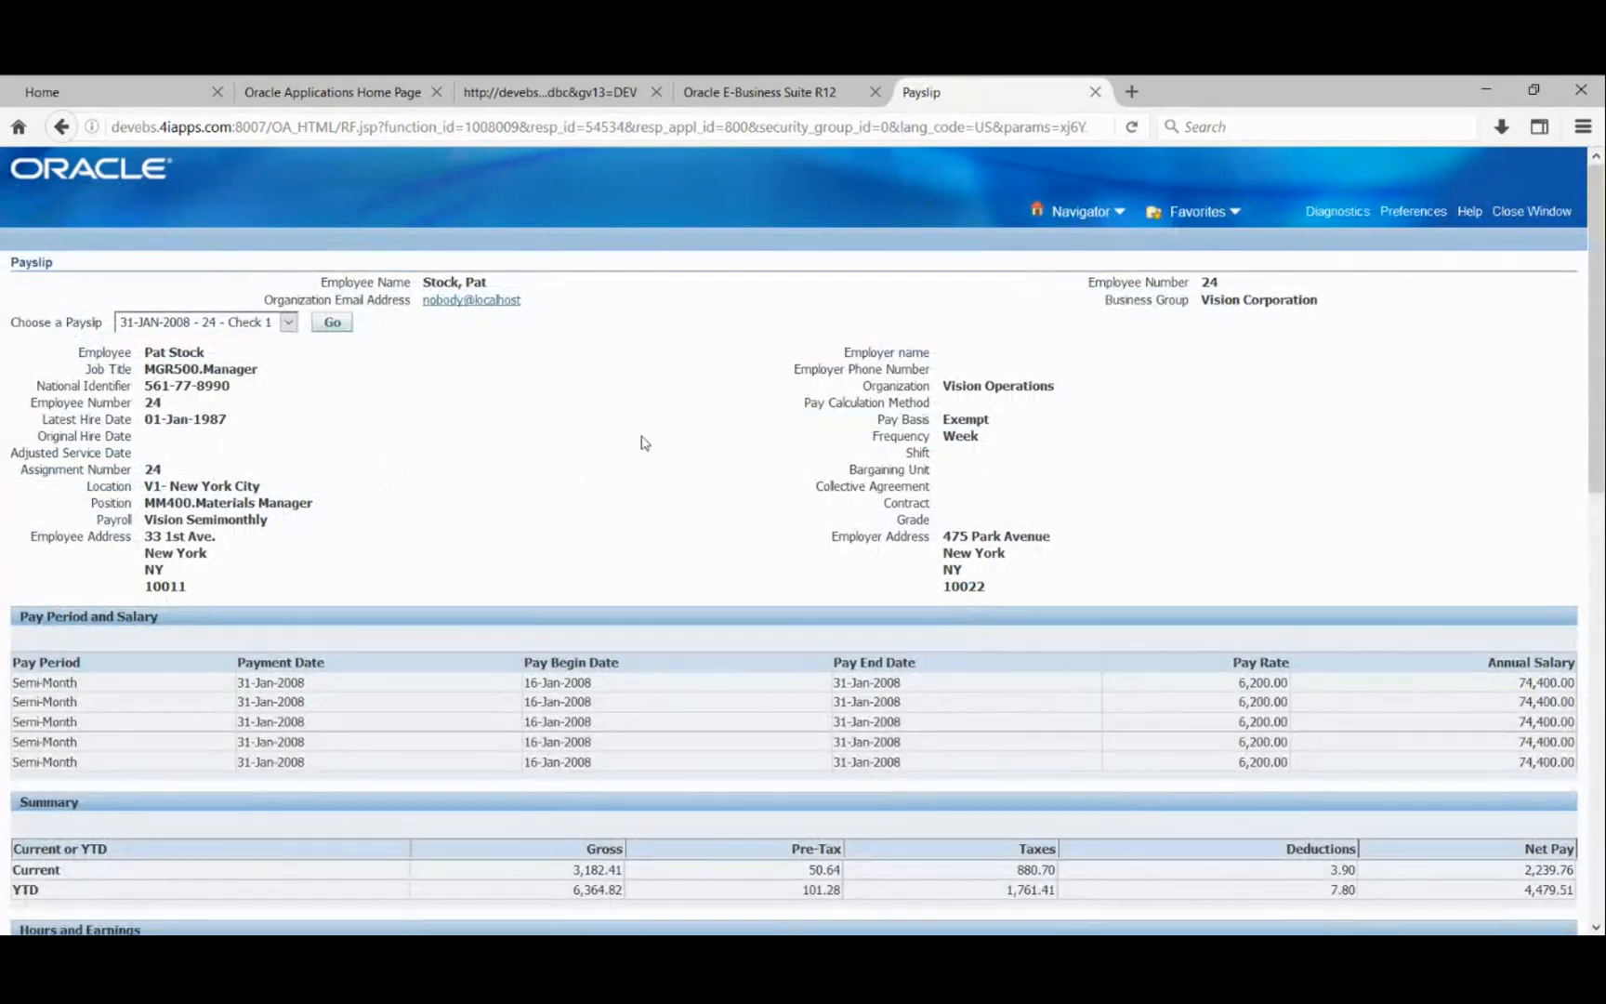
scroll(645, 443, "down", 10)
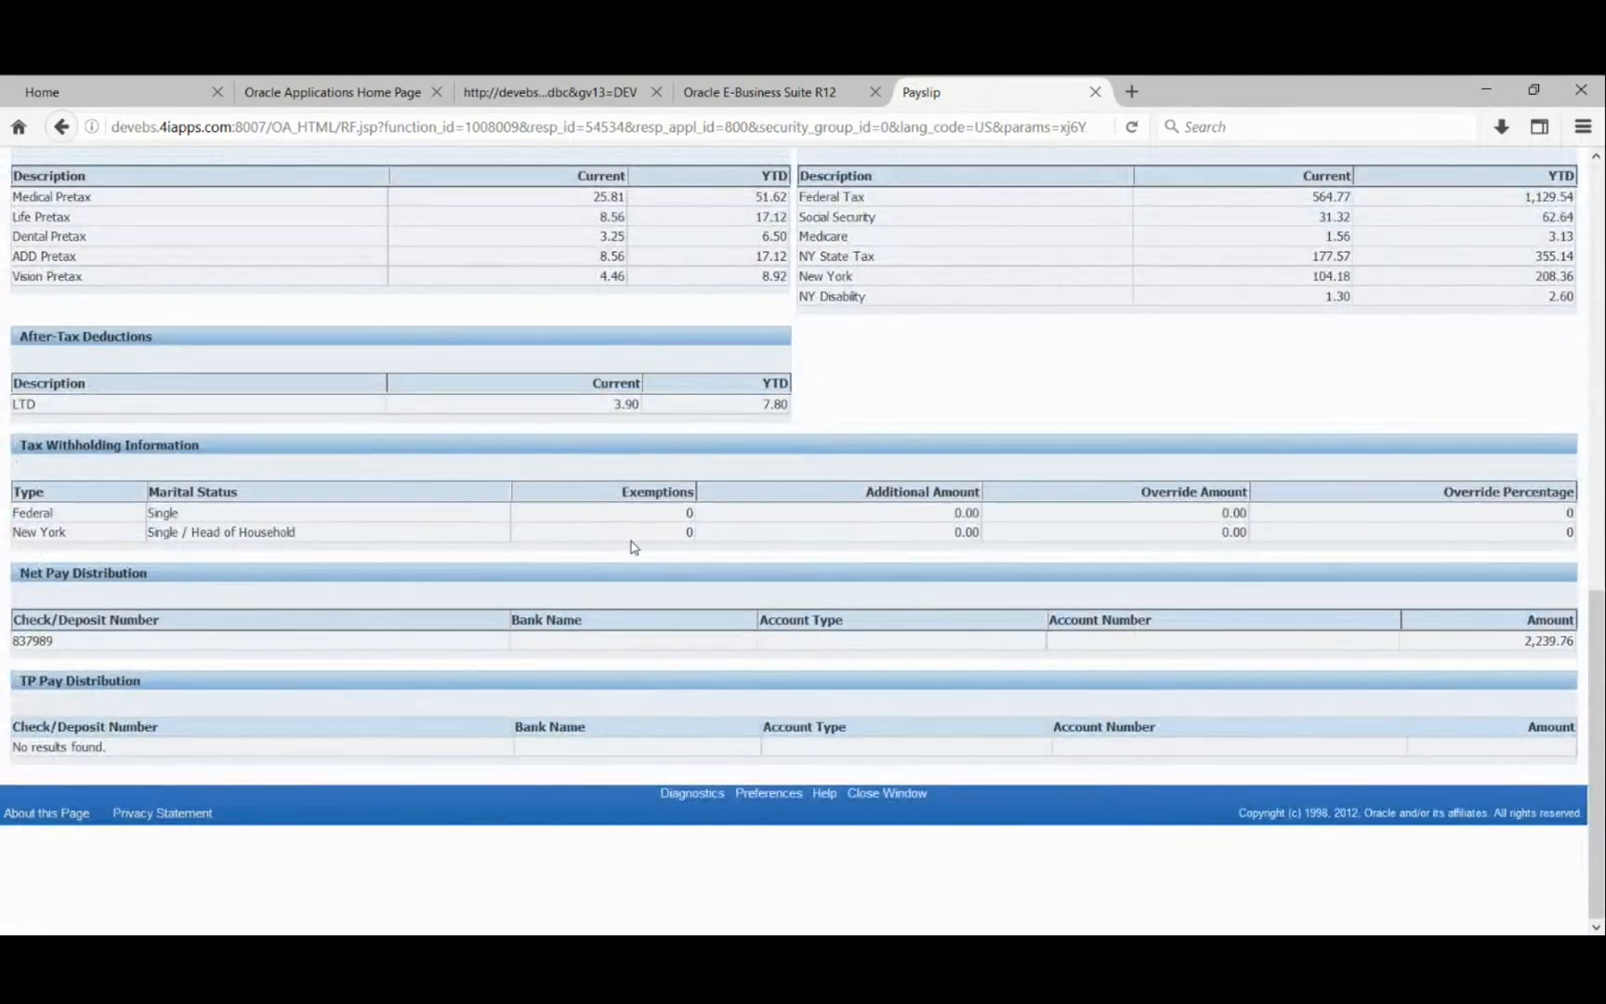
scroll(632, 546, "up", 10)
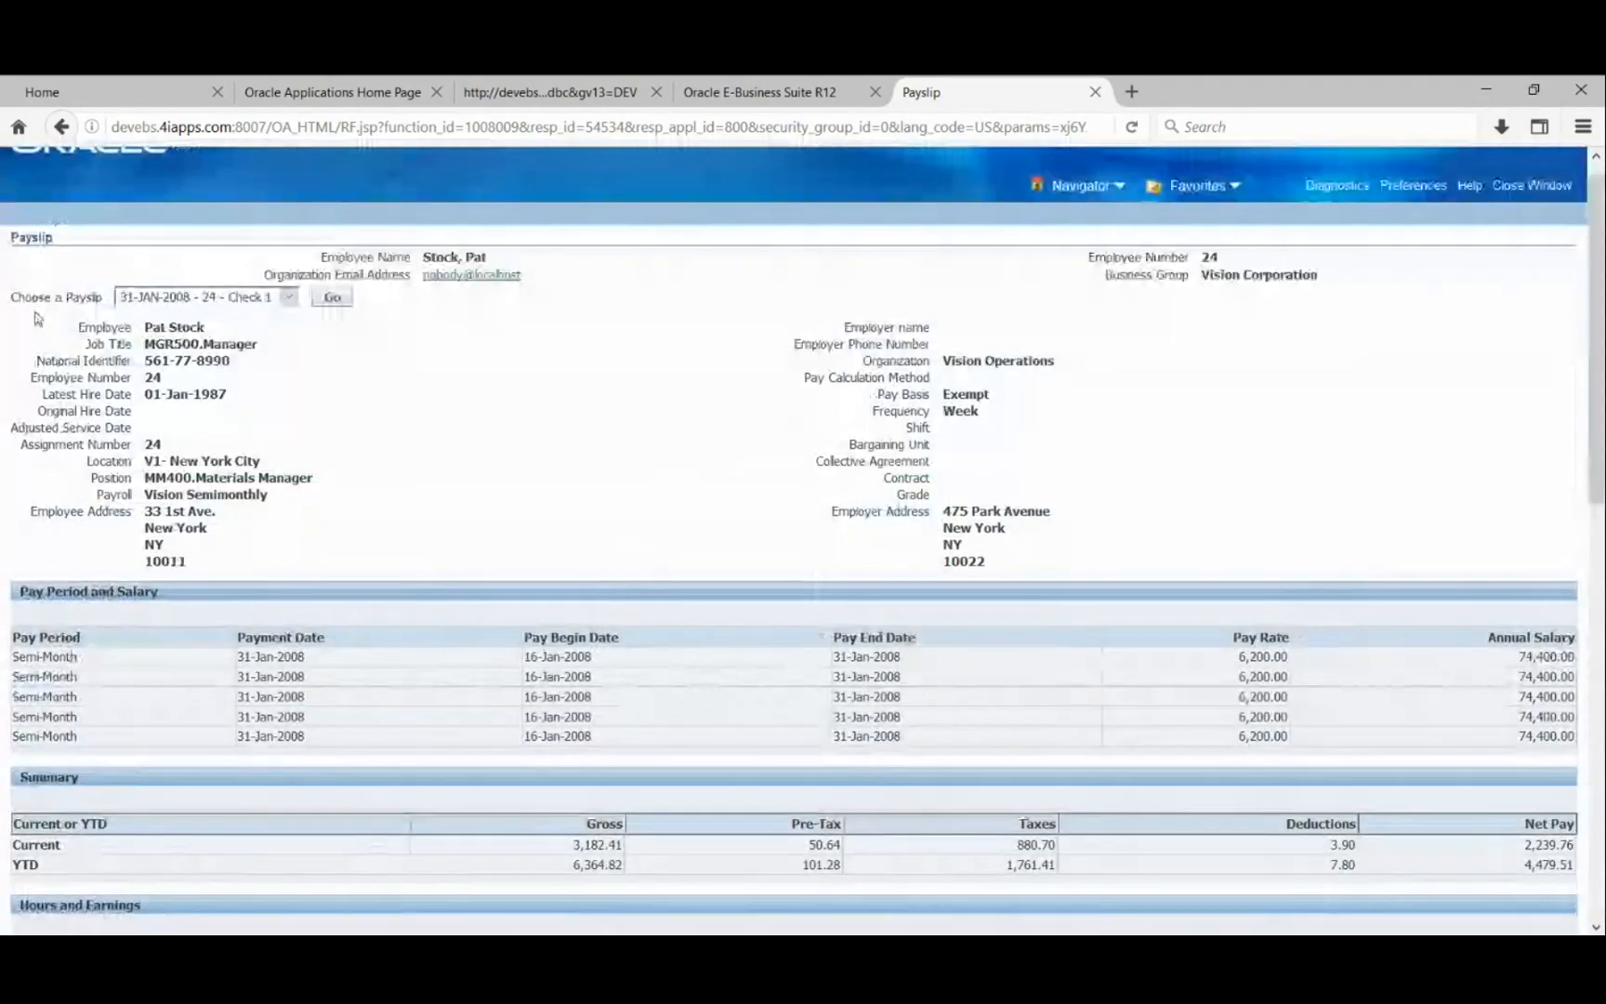
left_click_drag(32, 296, 55, 297)
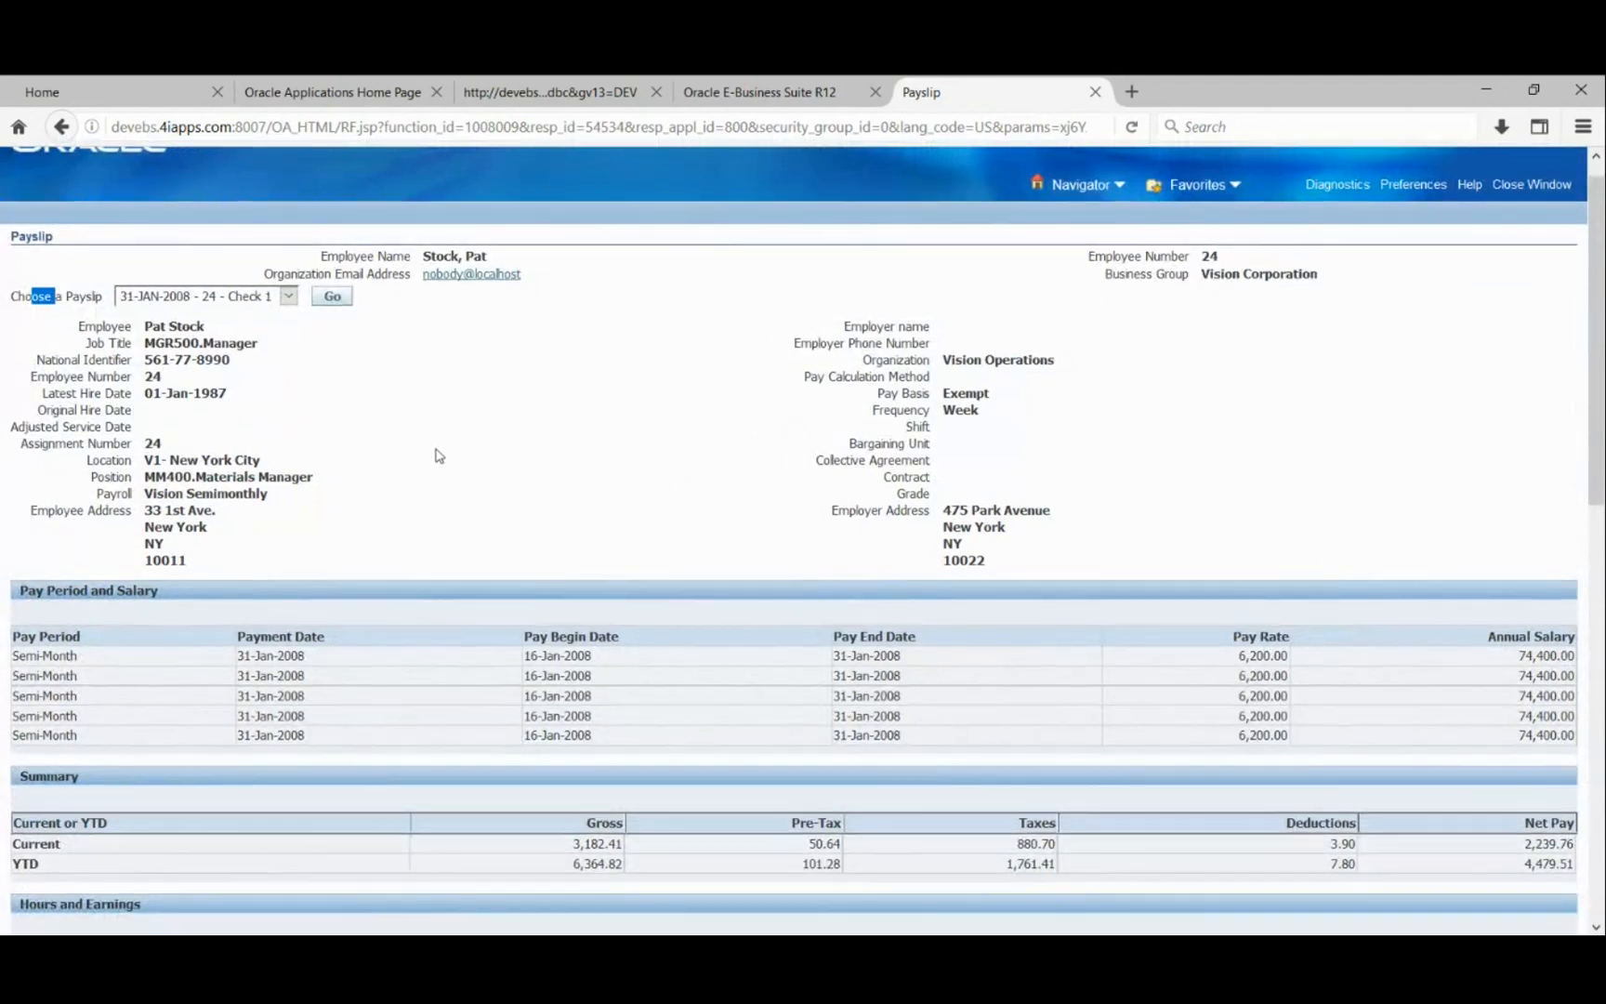
- Scroll through pay period, summary, earnings, pre-tax deductions and taxes sections
scroll(437, 459, "down", 2)
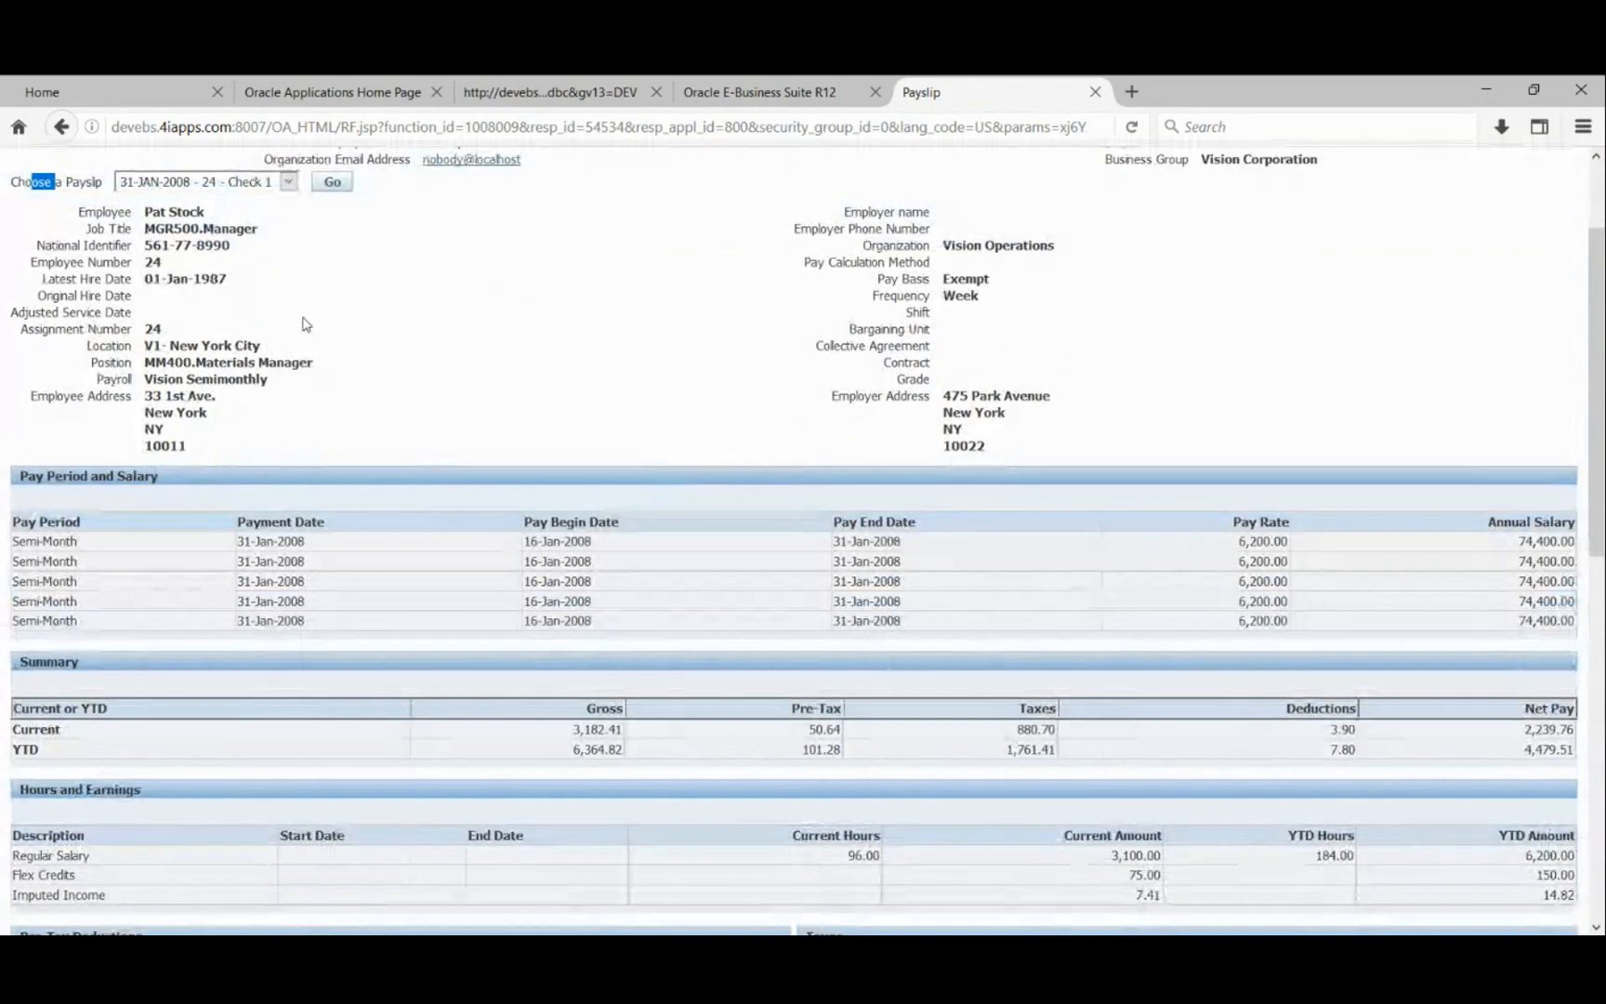
scroll(792, 214, "up", 1)
scroll(793, 215, "up", 2)
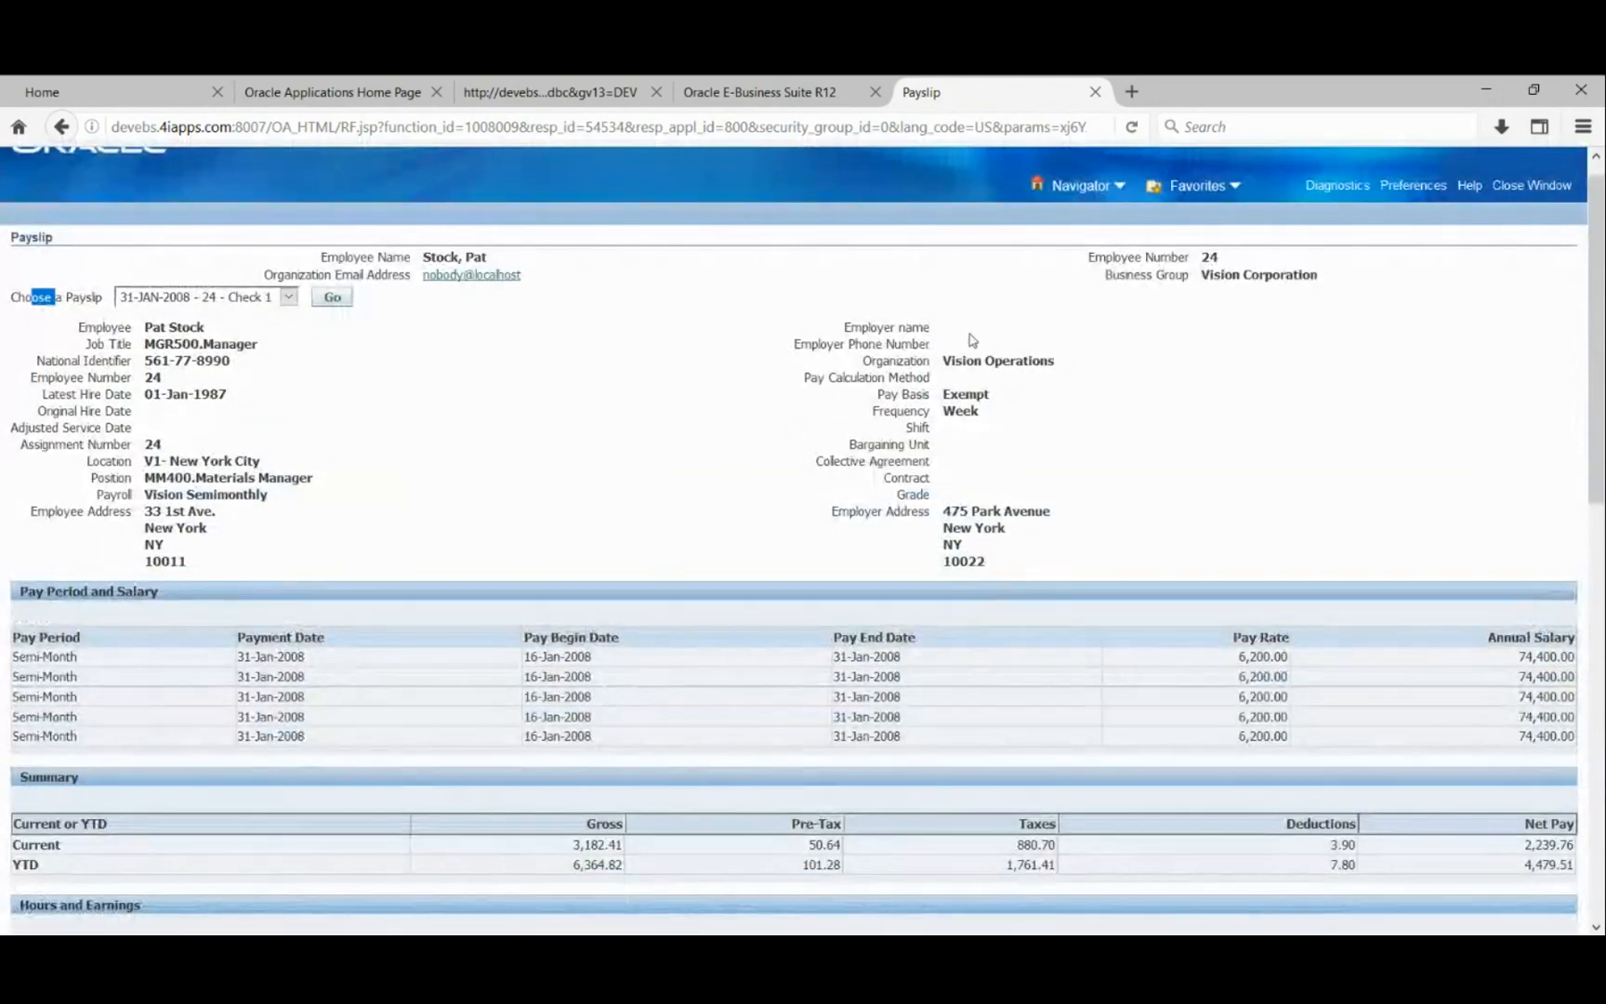
scroll(243, 444, "down", 3)
scroll(249, 443, "down", 1)
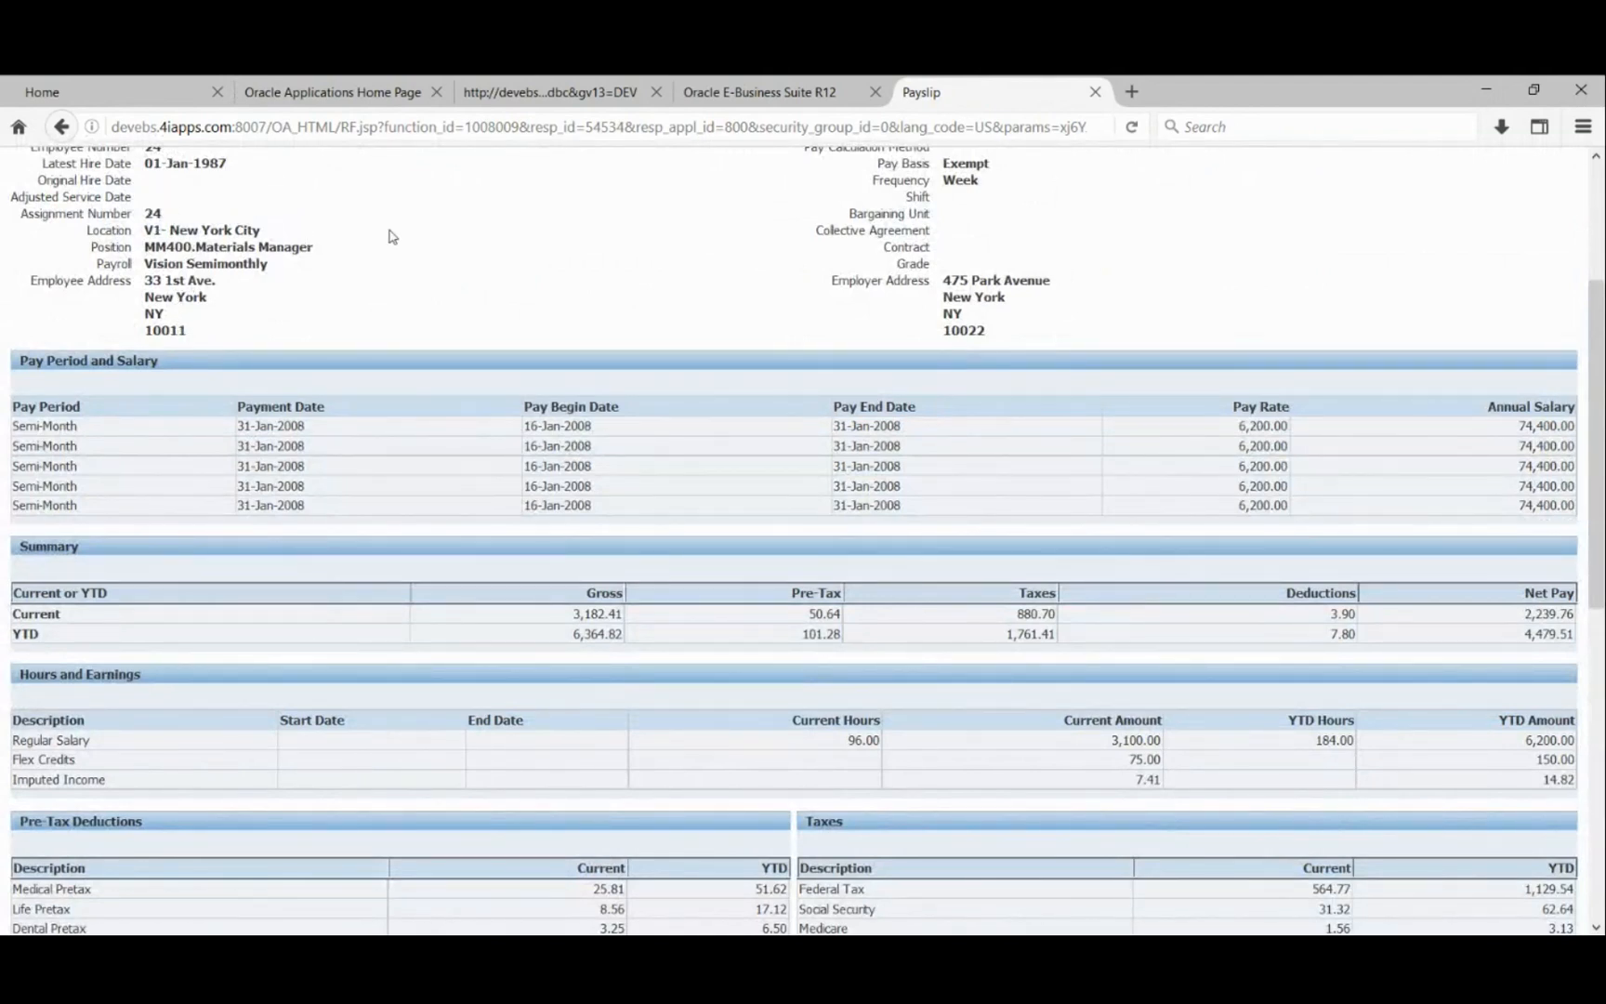
scroll(442, 258, "down", 1)
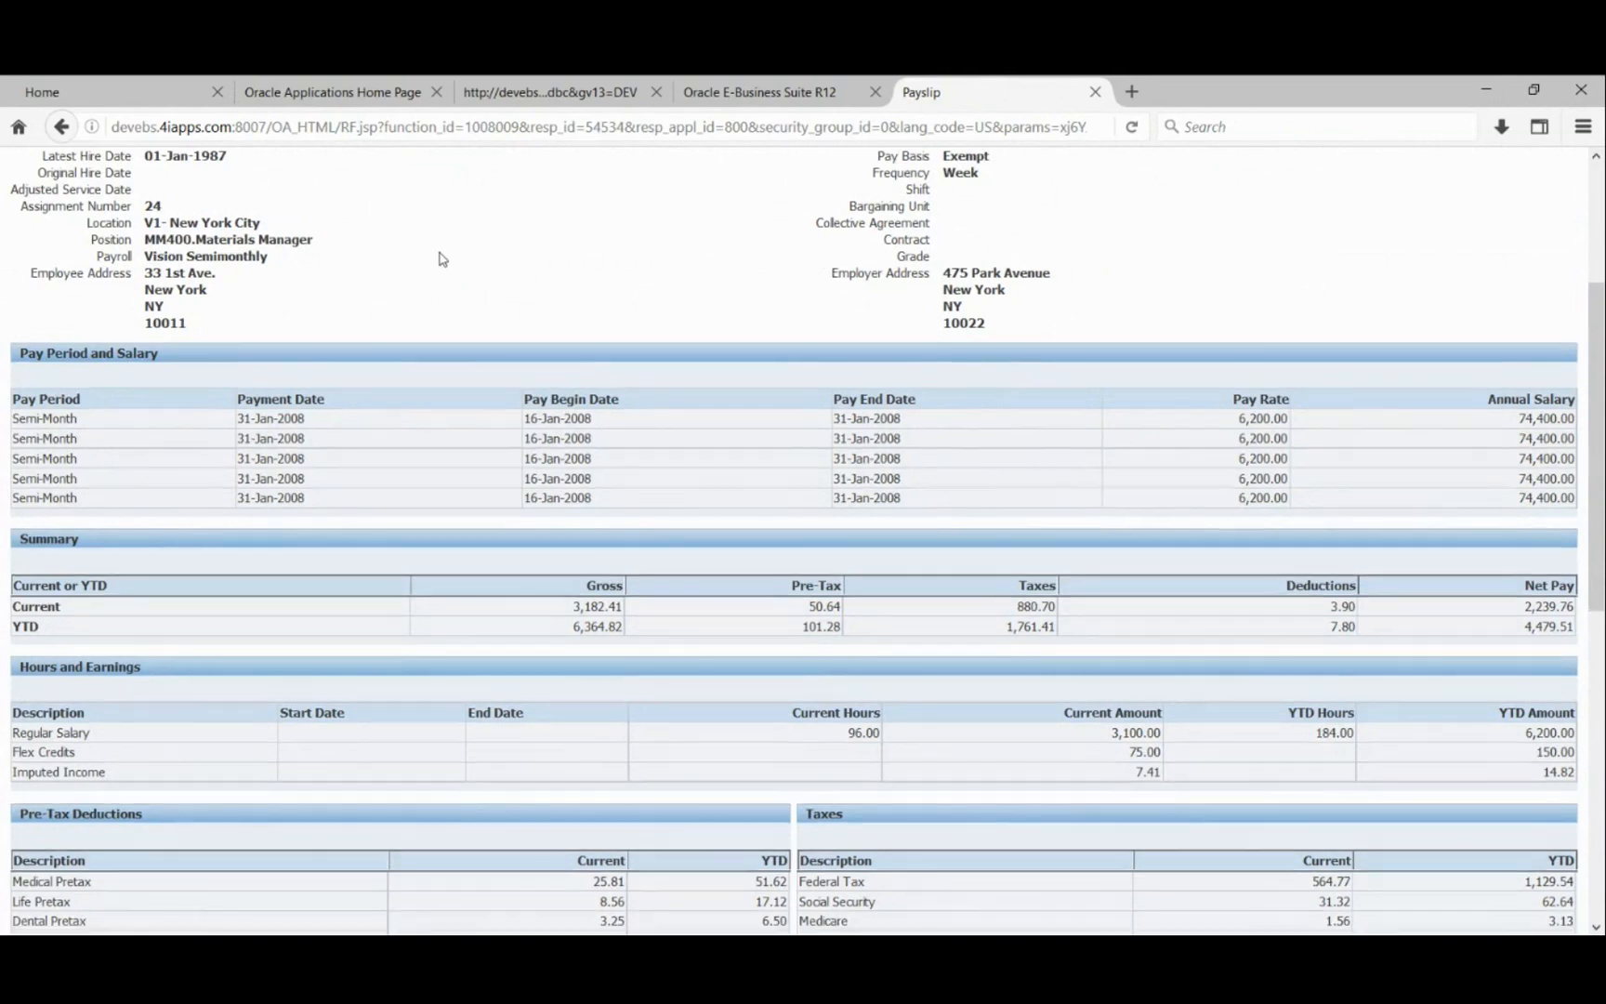
scroll(442, 258, "down", 3)
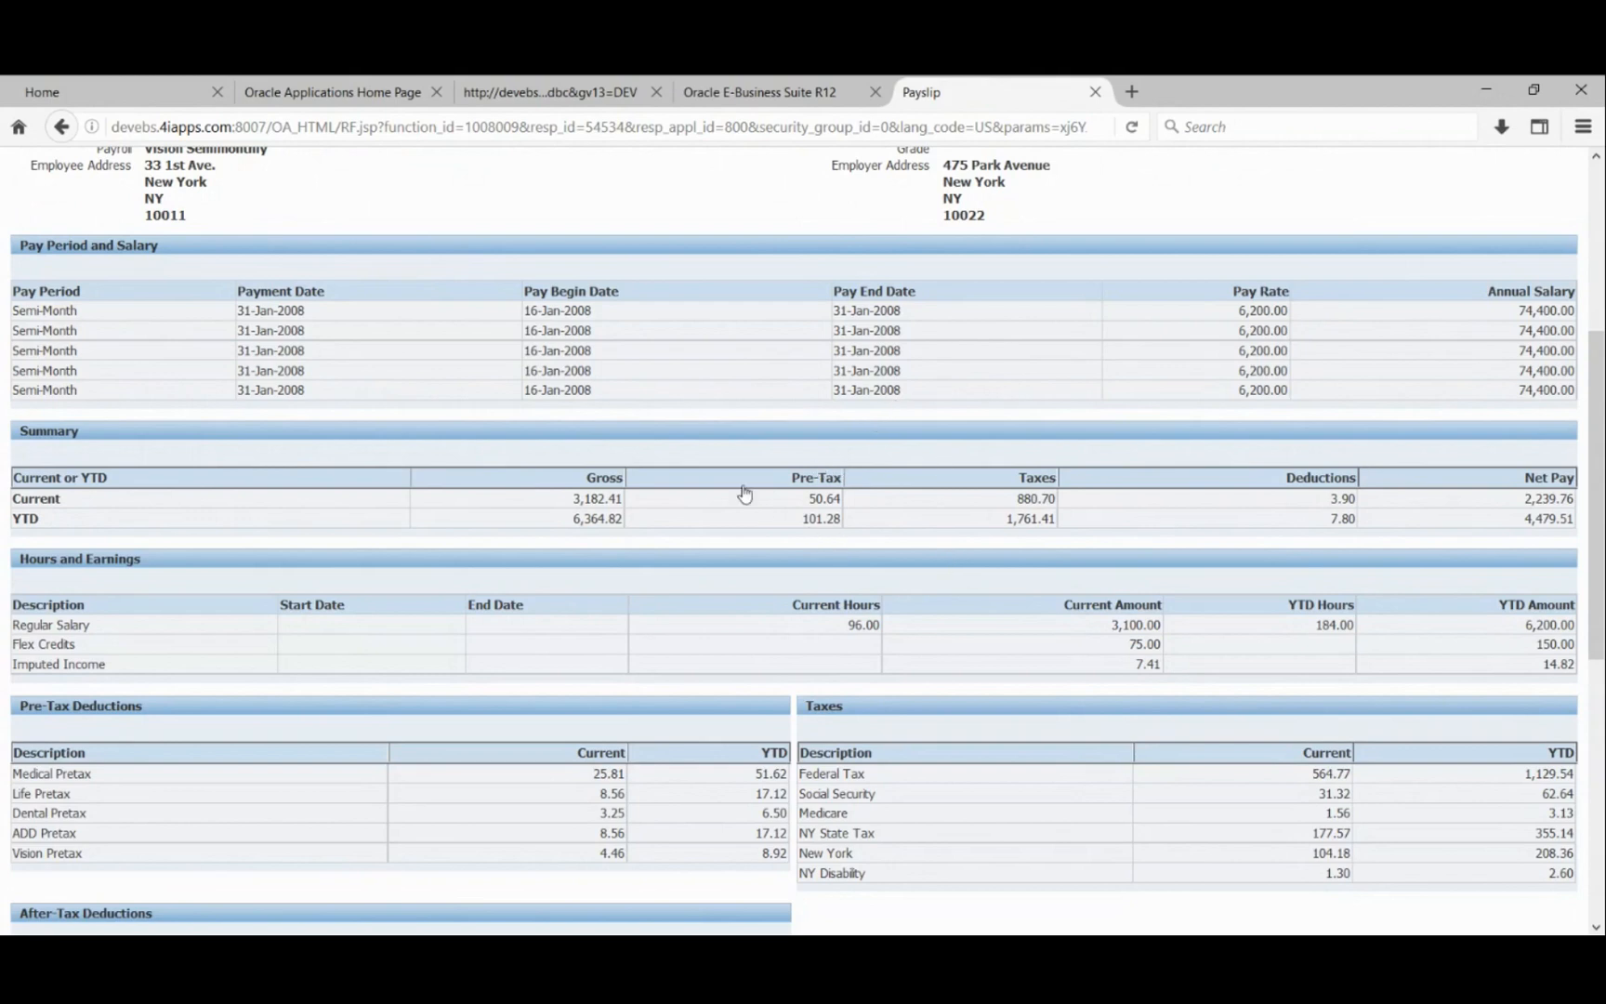
scroll(744, 493, "down", 5)
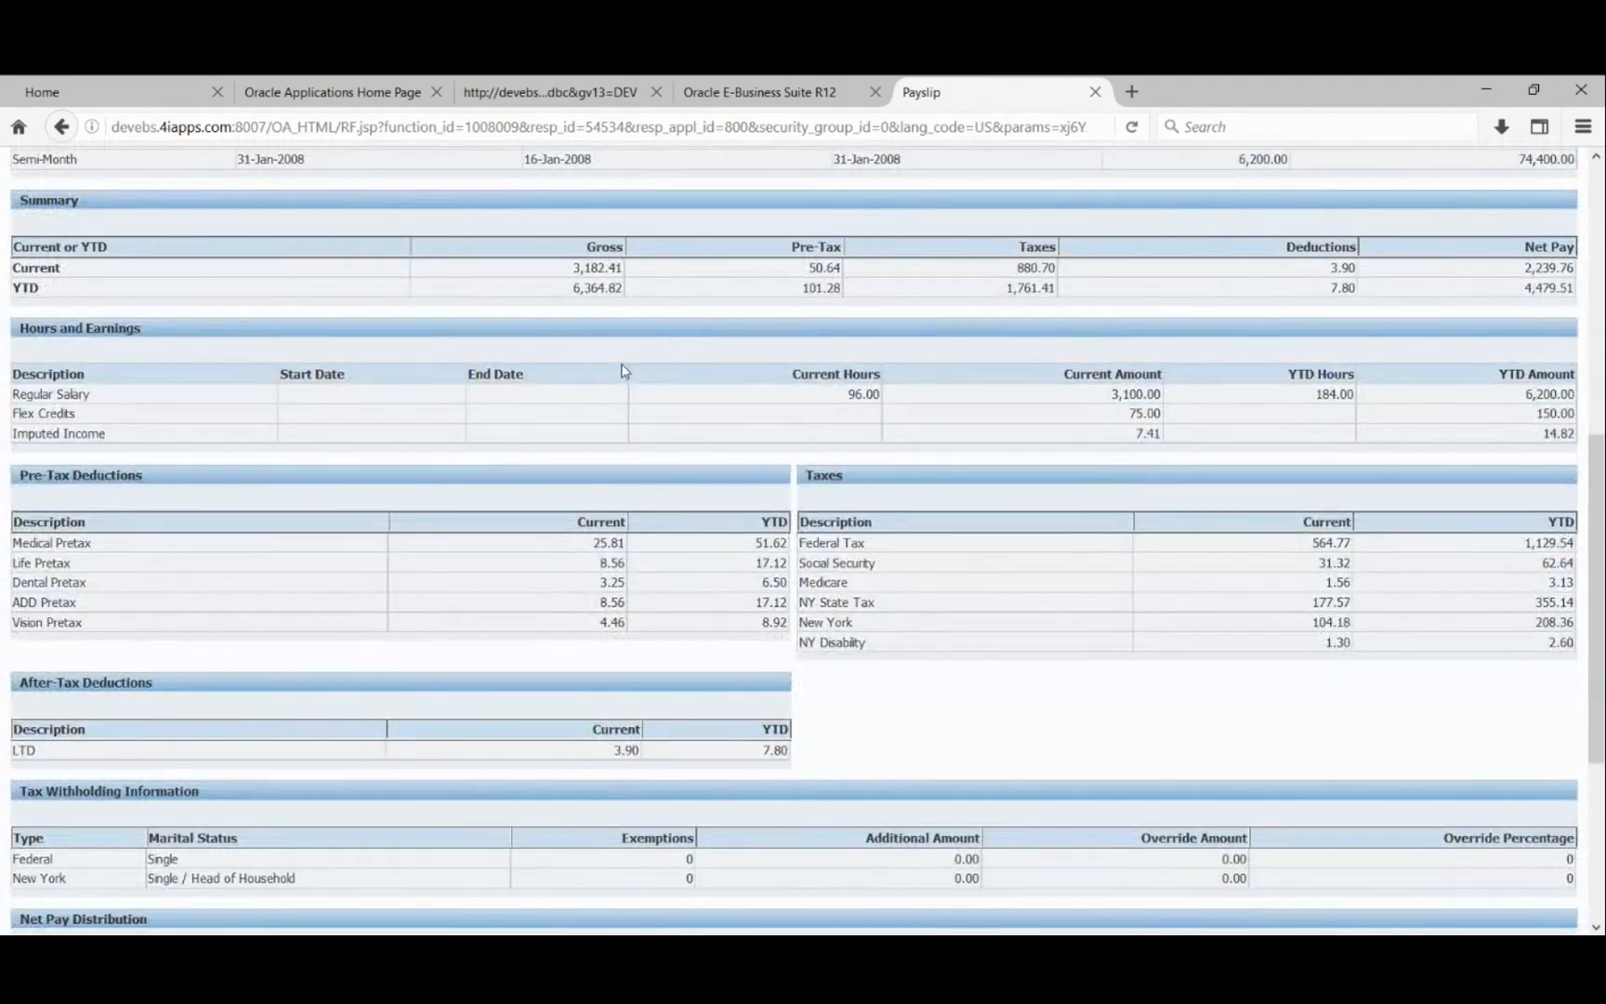
double_click(25, 289)
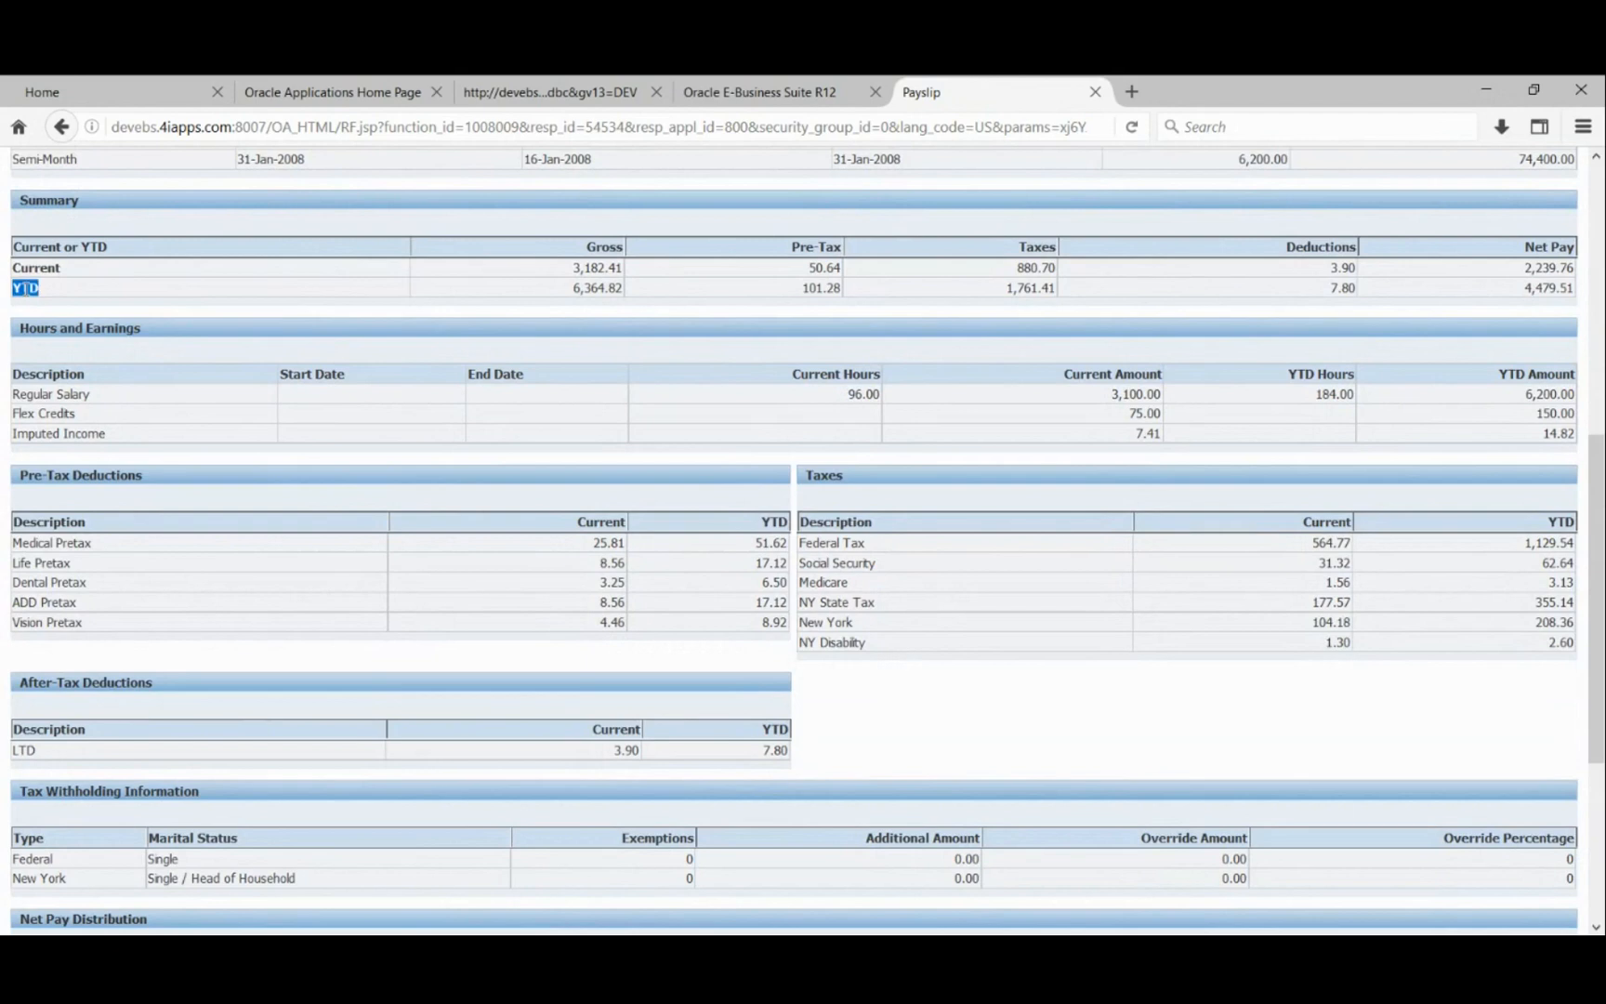
left_click(54, 316)
double_click(53, 267)
left_click_drag(605, 268, 586, 269)
double_click(26, 286)
double_click(808, 287)
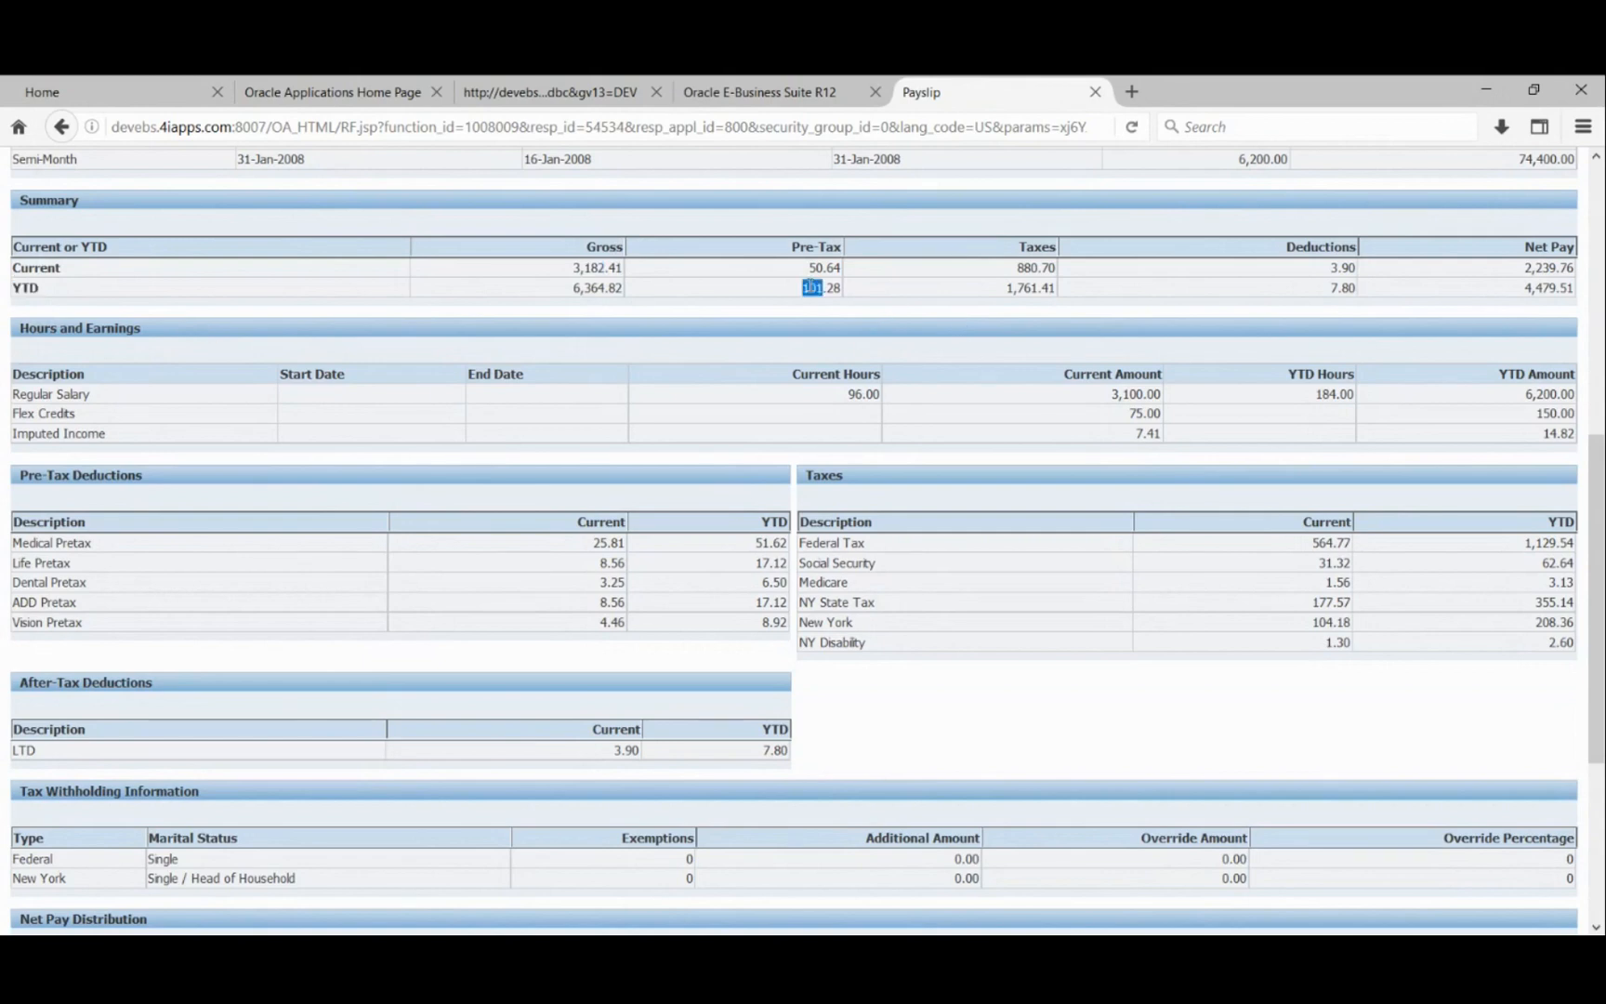
left_click(870, 306)
- Scroll to net pay 2,239.76 and briefly highlight the Federal Tax and Social Security rows
scroll(253, 666, "down", 4)
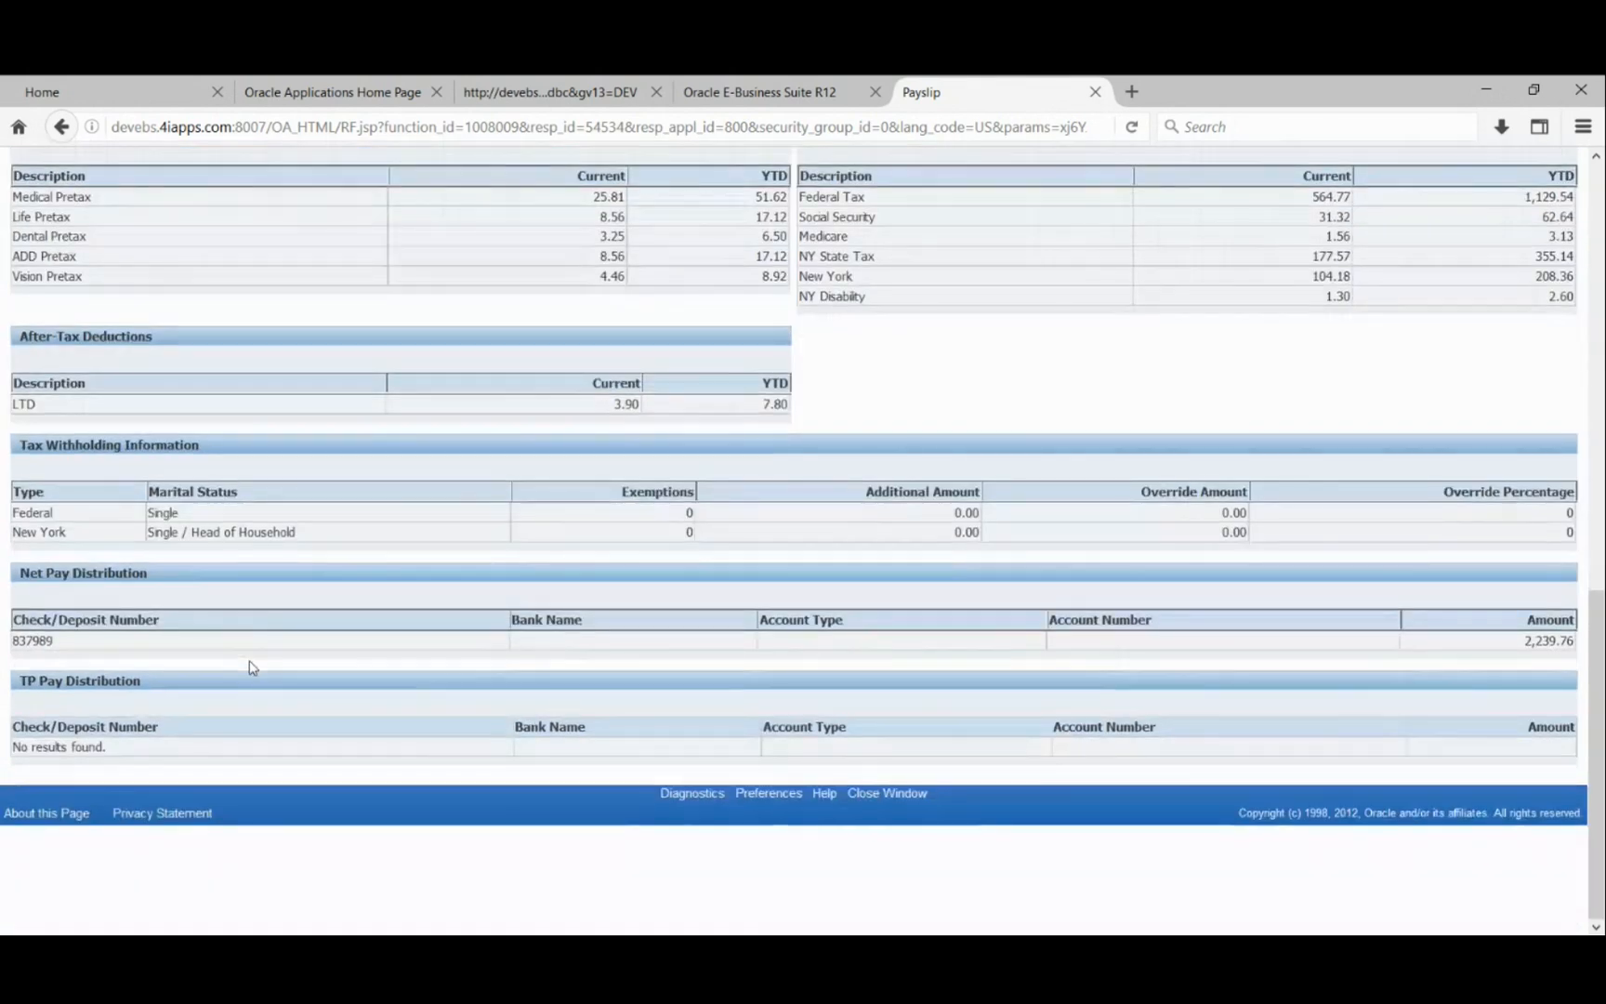
scroll(253, 667, "up", 1)
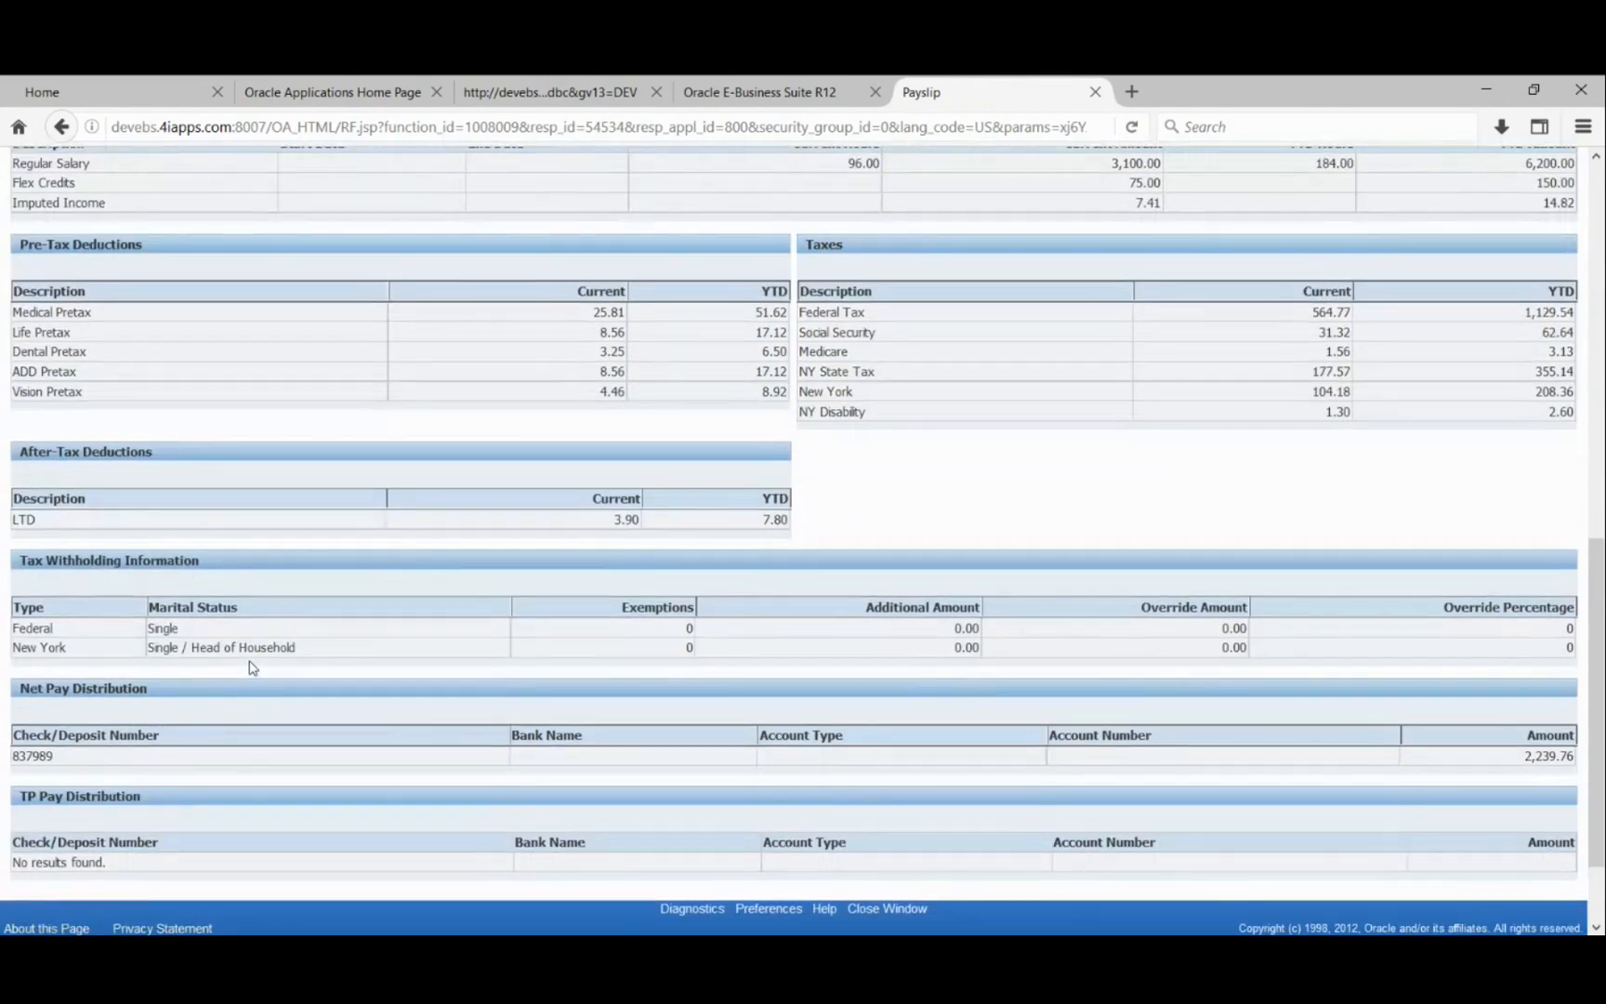
scroll(252, 666, "down", 1)
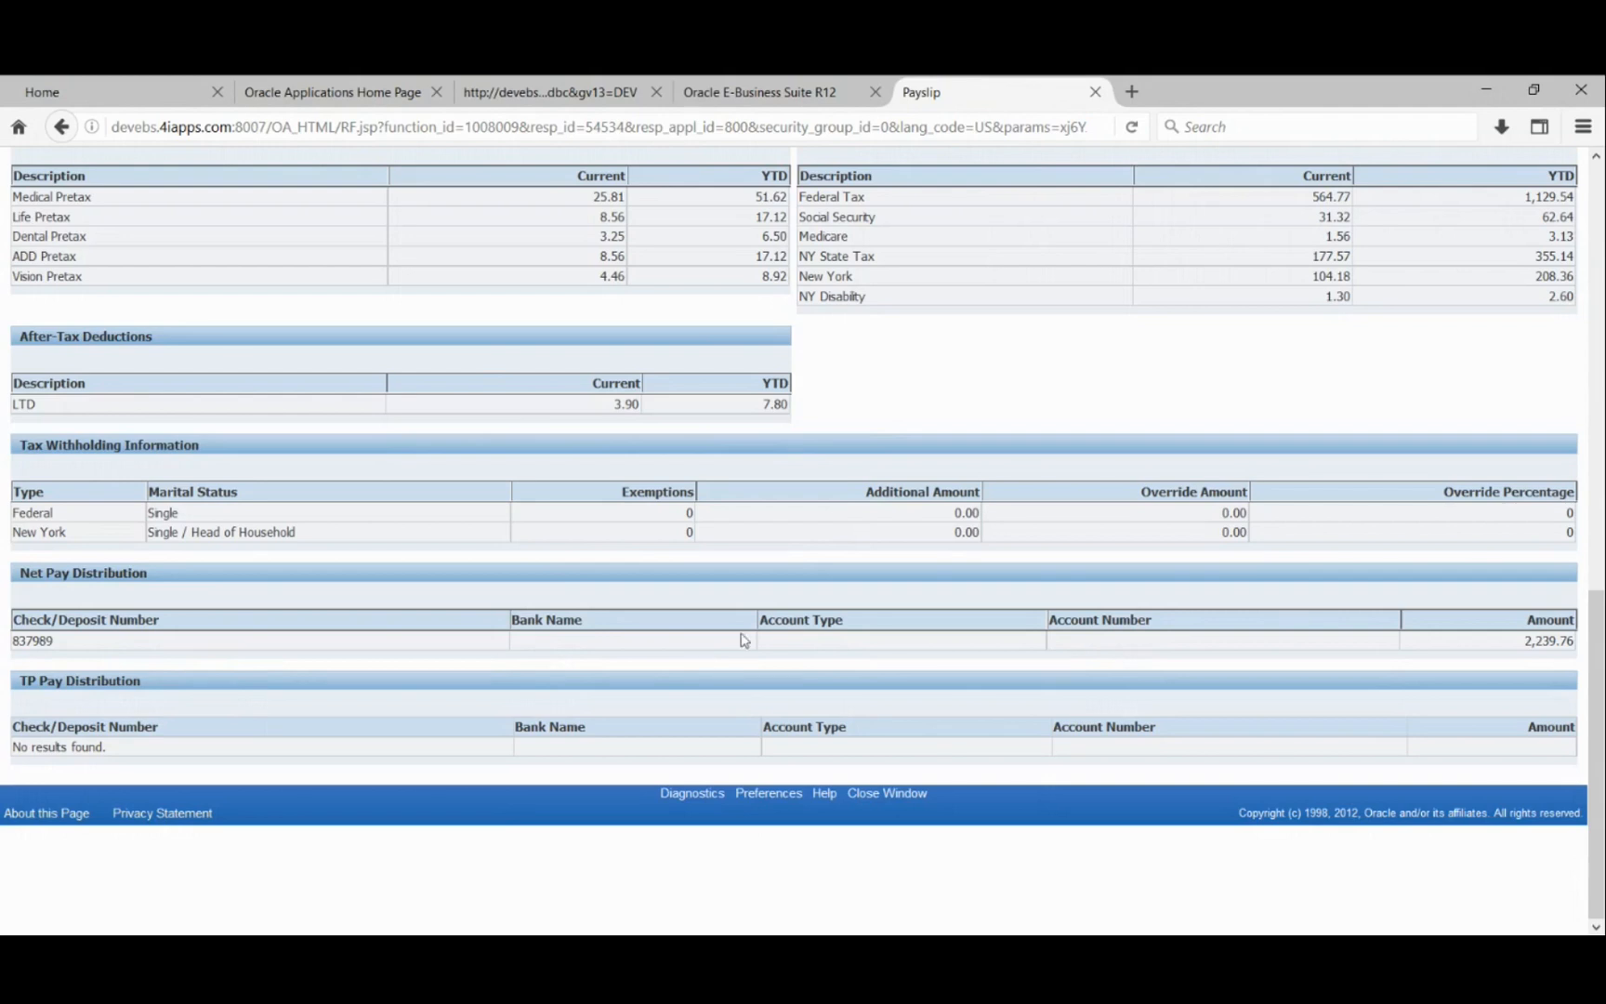
scroll(827, 653, "up", 2)
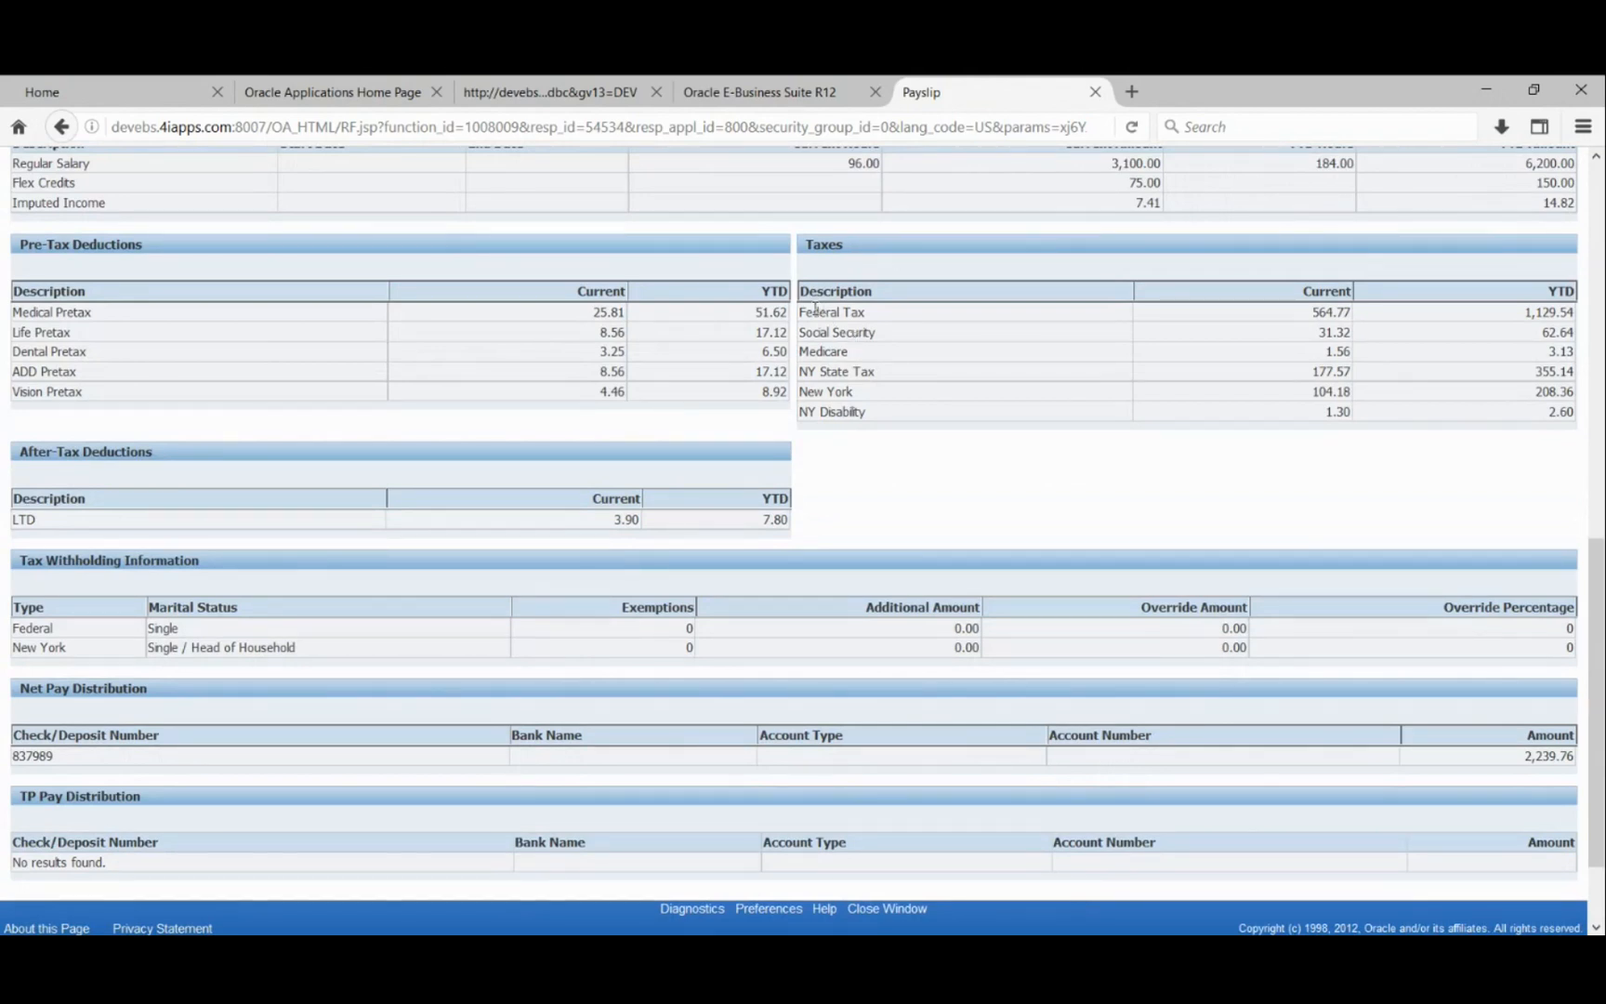
left_click_drag(801, 312, 863, 333)
left_click(871, 397)
- Highlight the Hours and Earnings heading, then scroll back up to the employee details
scroll(380, 544, "up", 5)
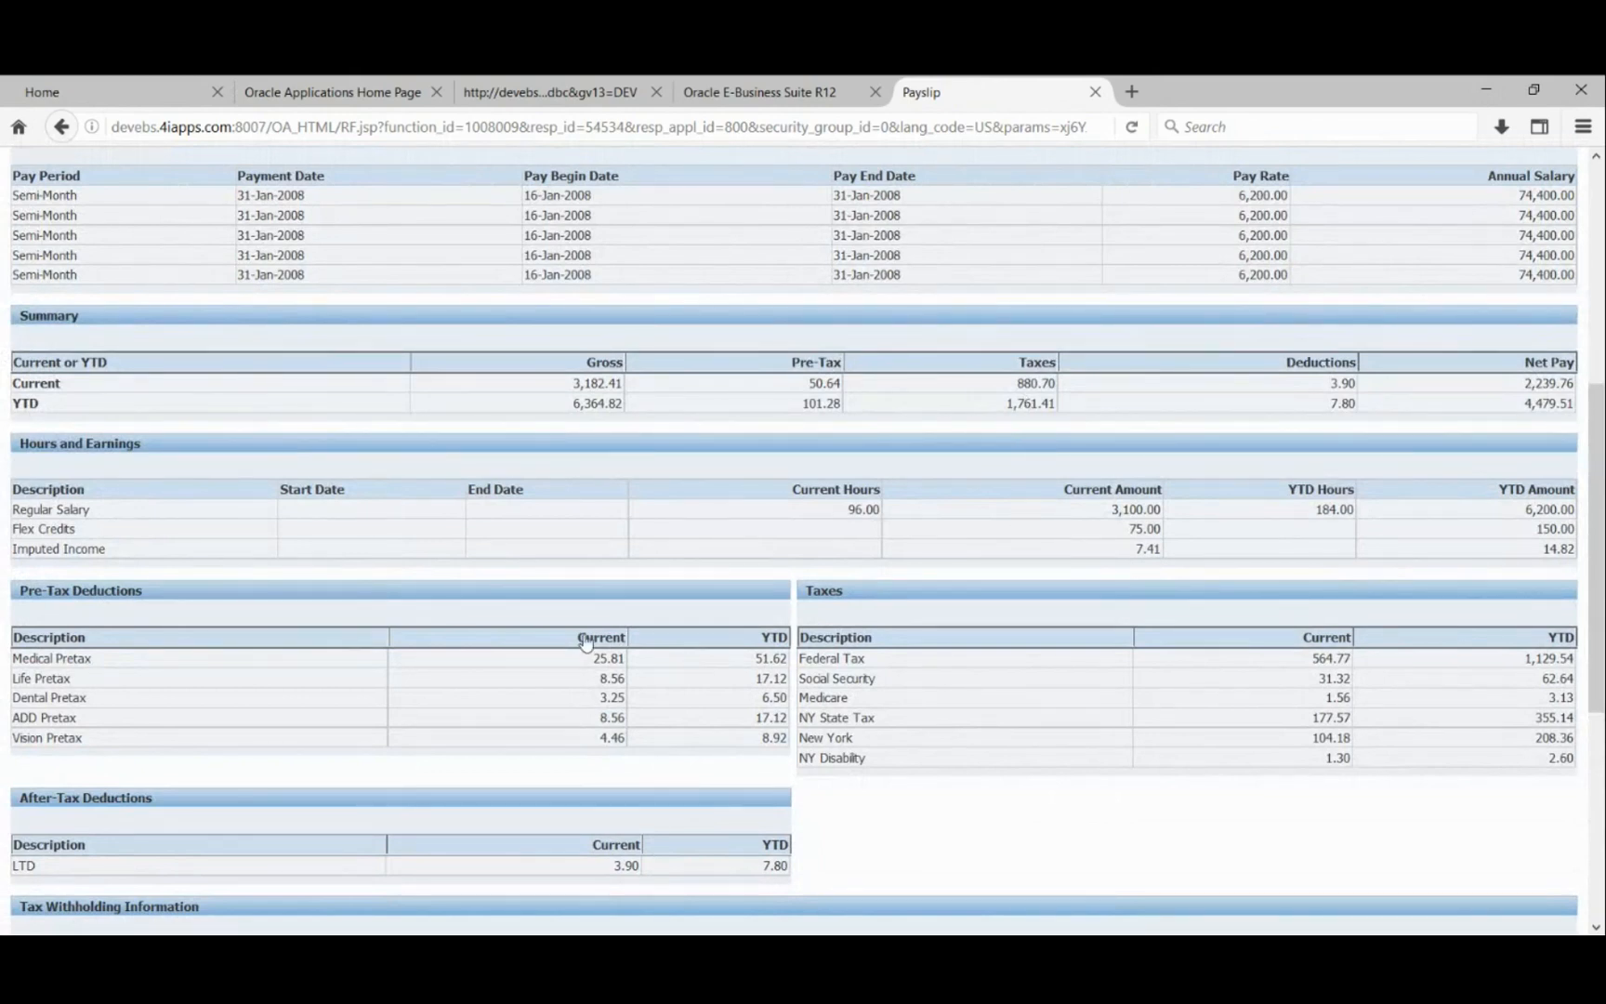
left_click_drag(44, 441, 135, 443)
left_click(165, 476)
scroll(118, 526, "down", 5)
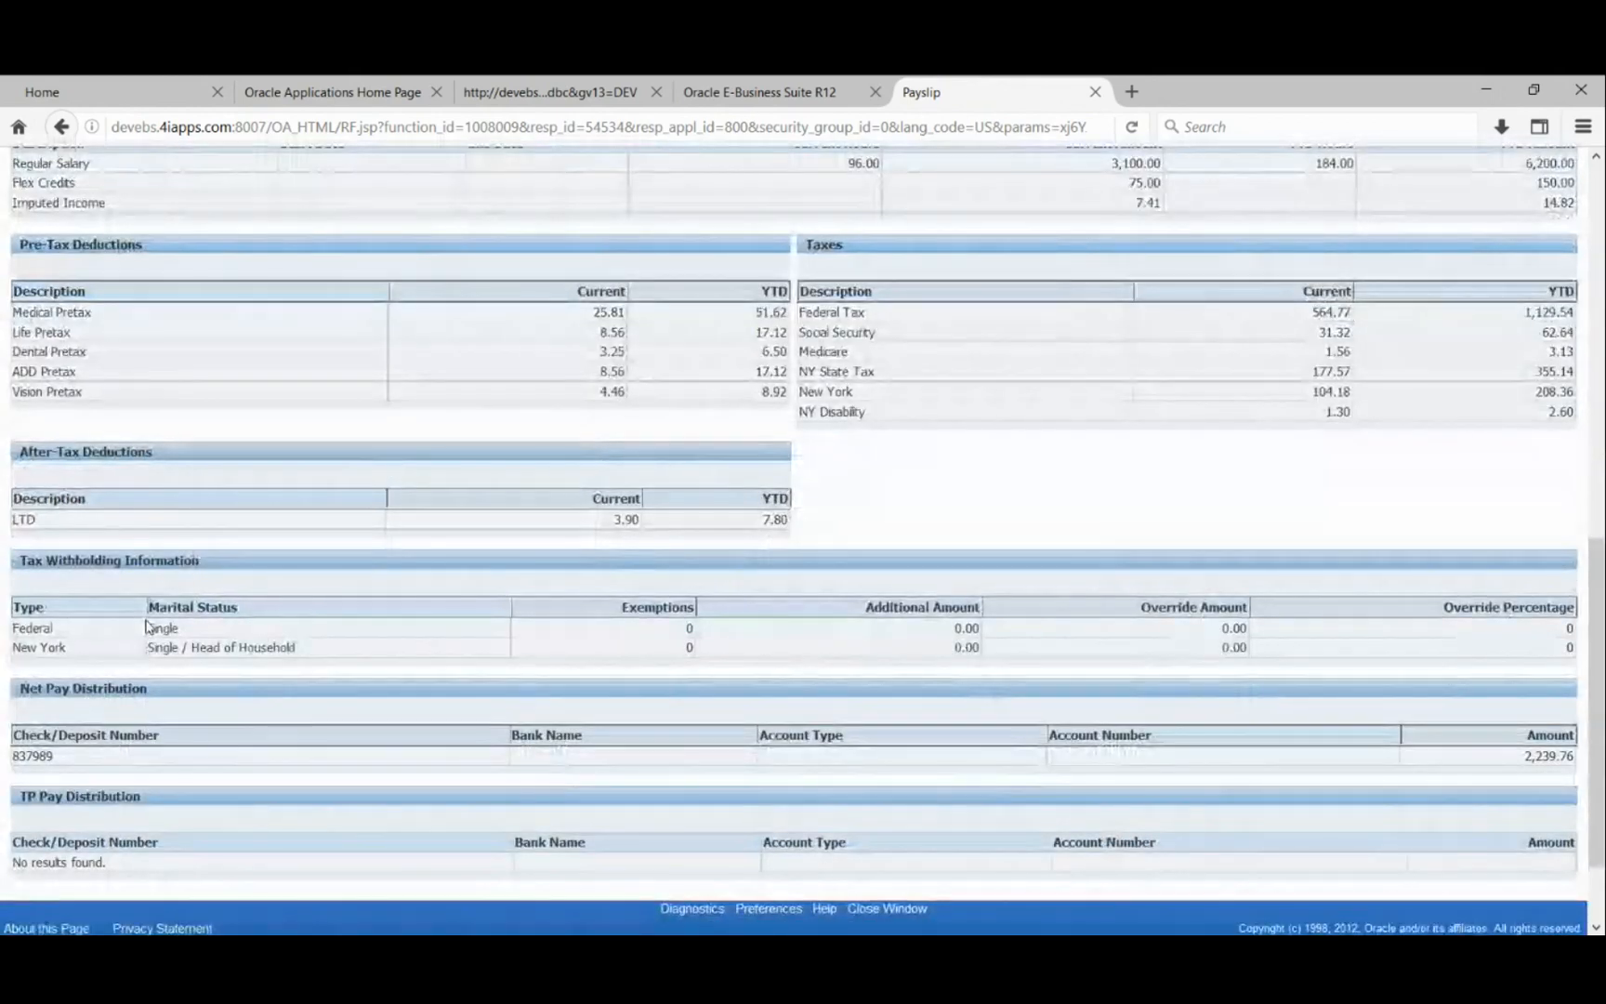
scroll(146, 626, "down", 2)
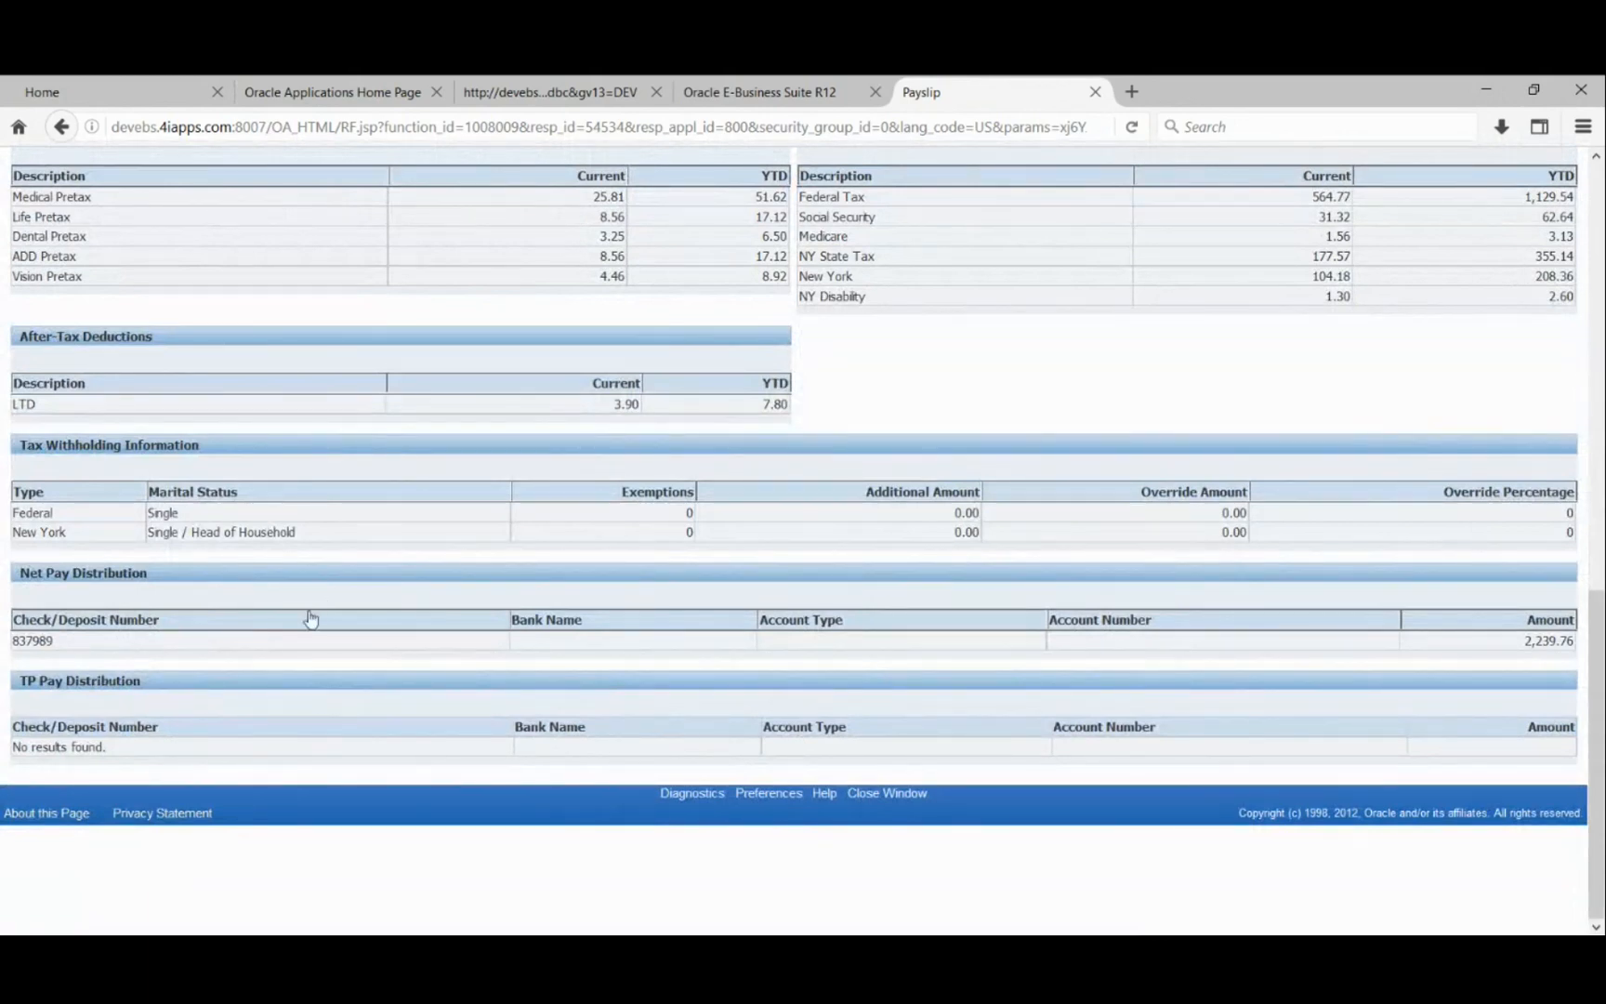
scroll(310, 619, "up", 2)
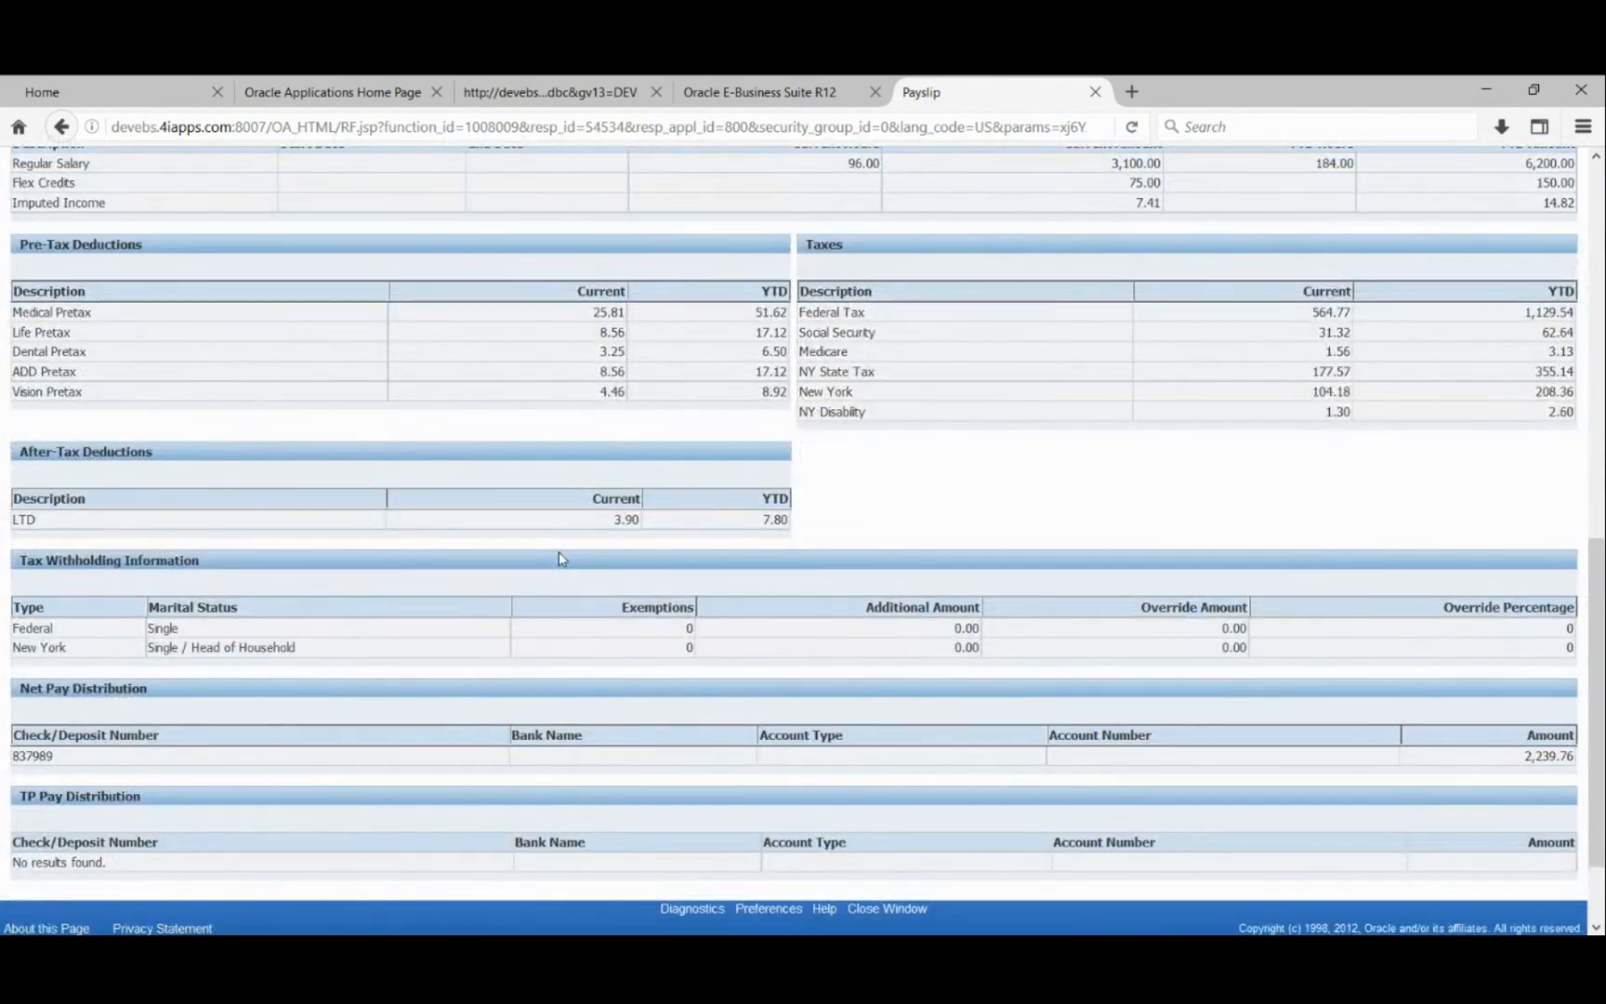
scroll(547, 572, "up", 8)
scroll(547, 572, "up", 6)
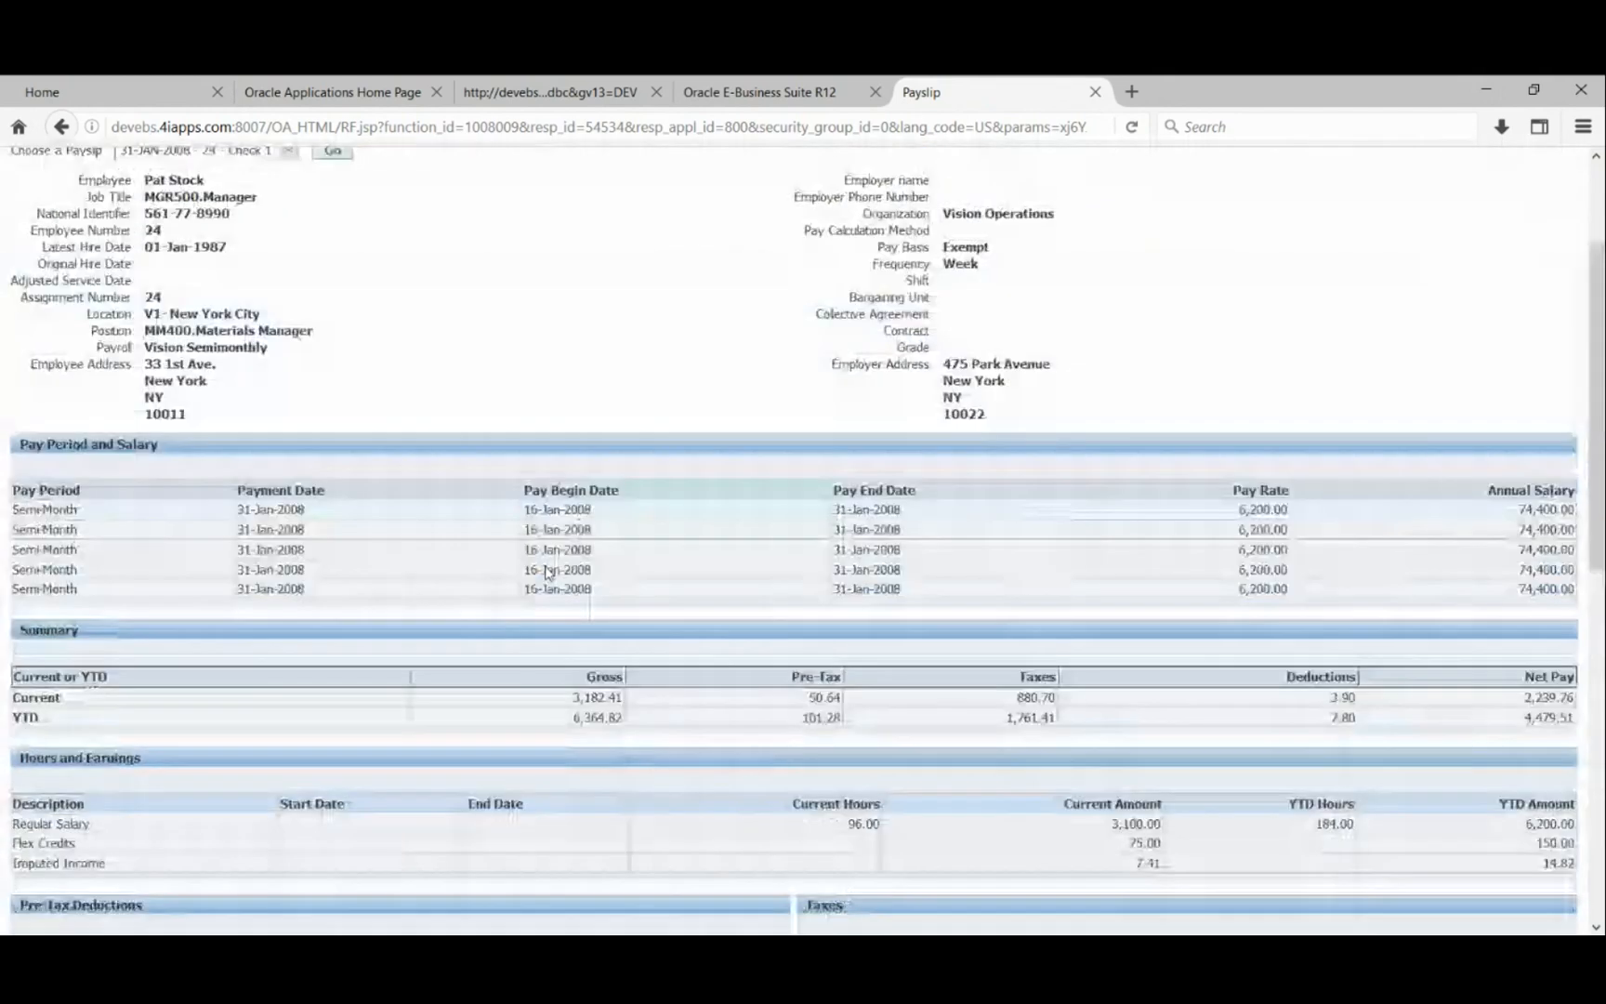
scroll(769, 611, "down", 8)
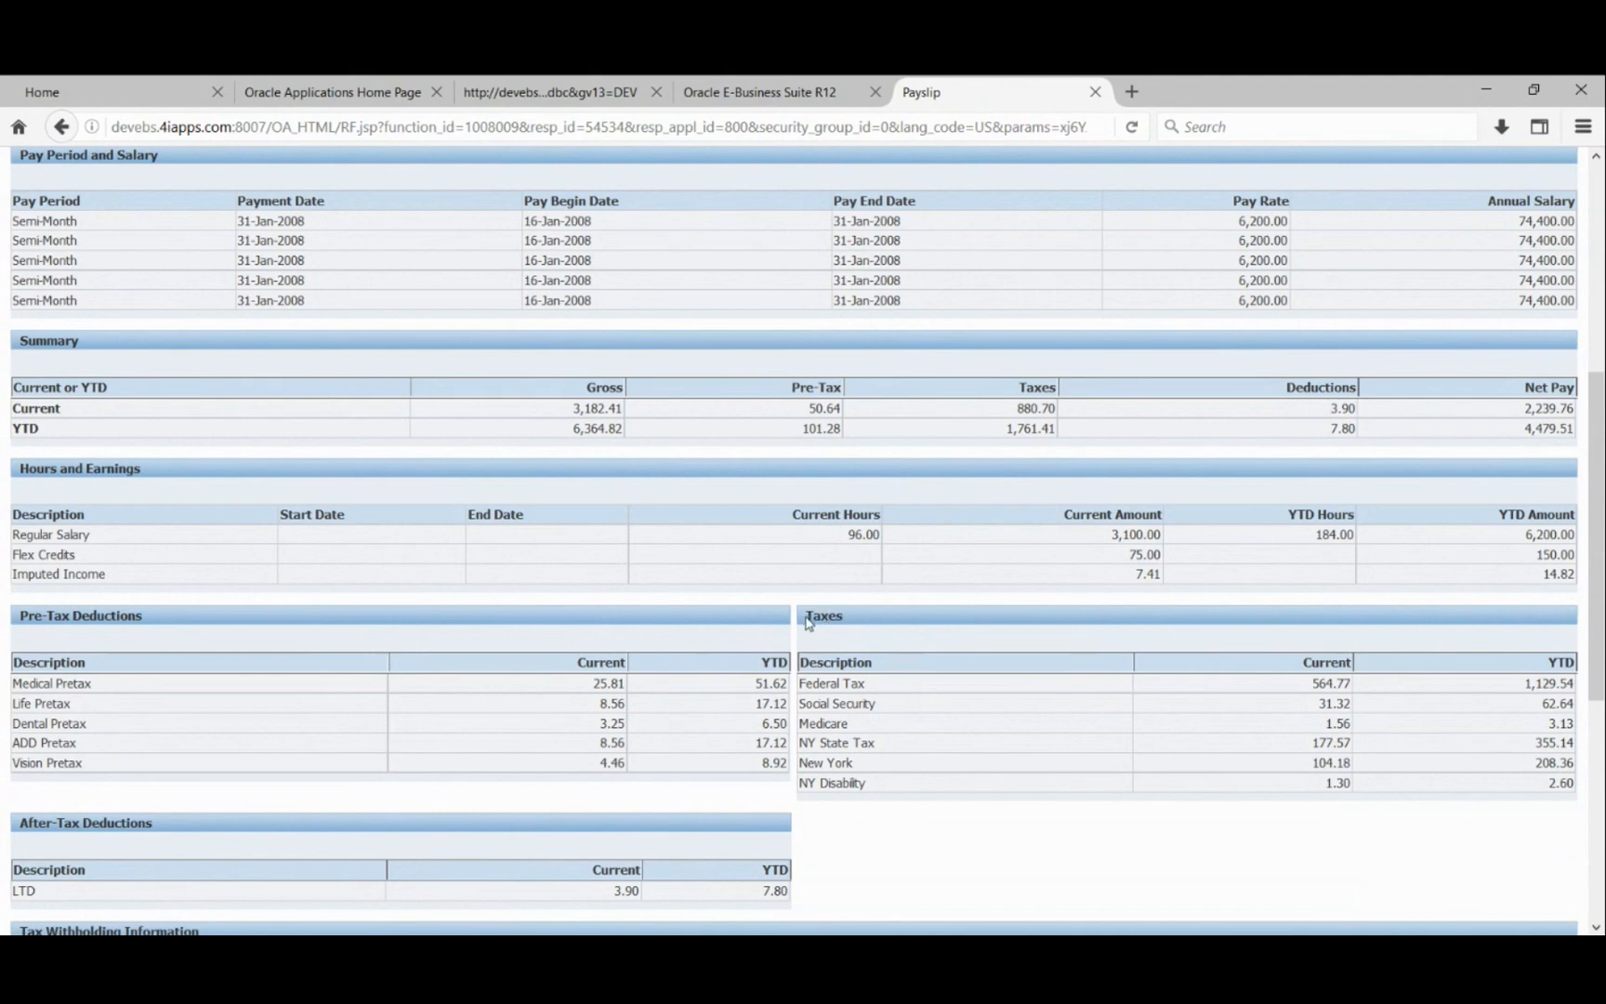
left_click_drag(804, 616, 843, 616)
scroll(881, 630, "up", 3)
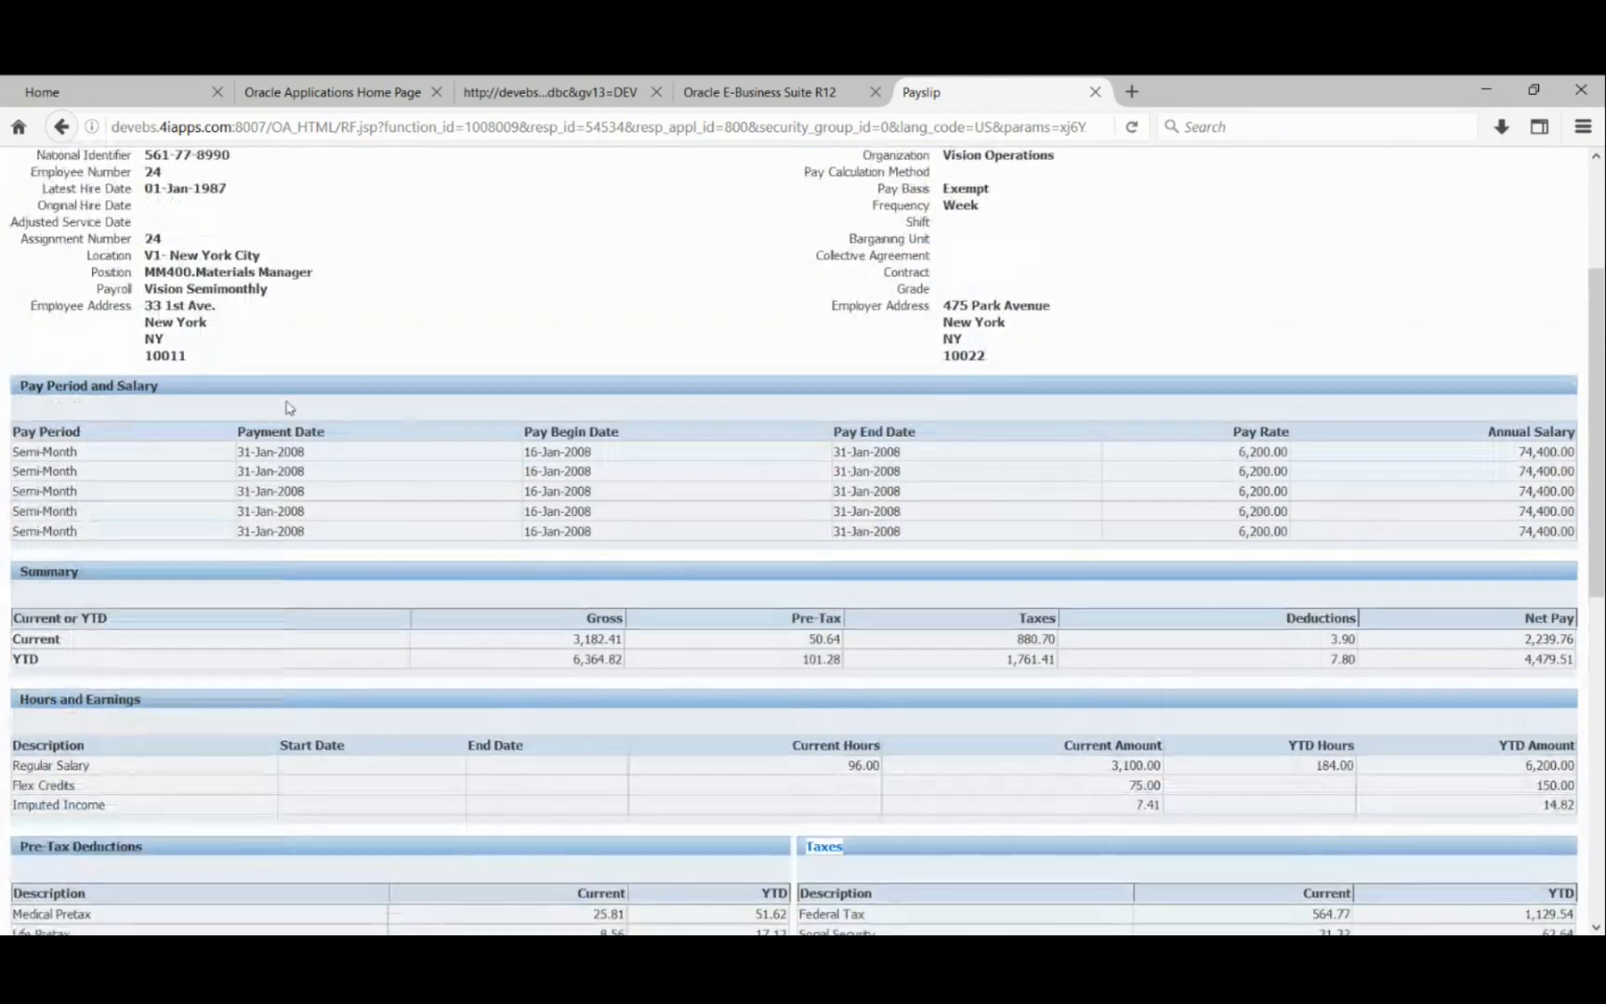
left_click(21, 388)
left_click_drag(27, 442, 78, 449)
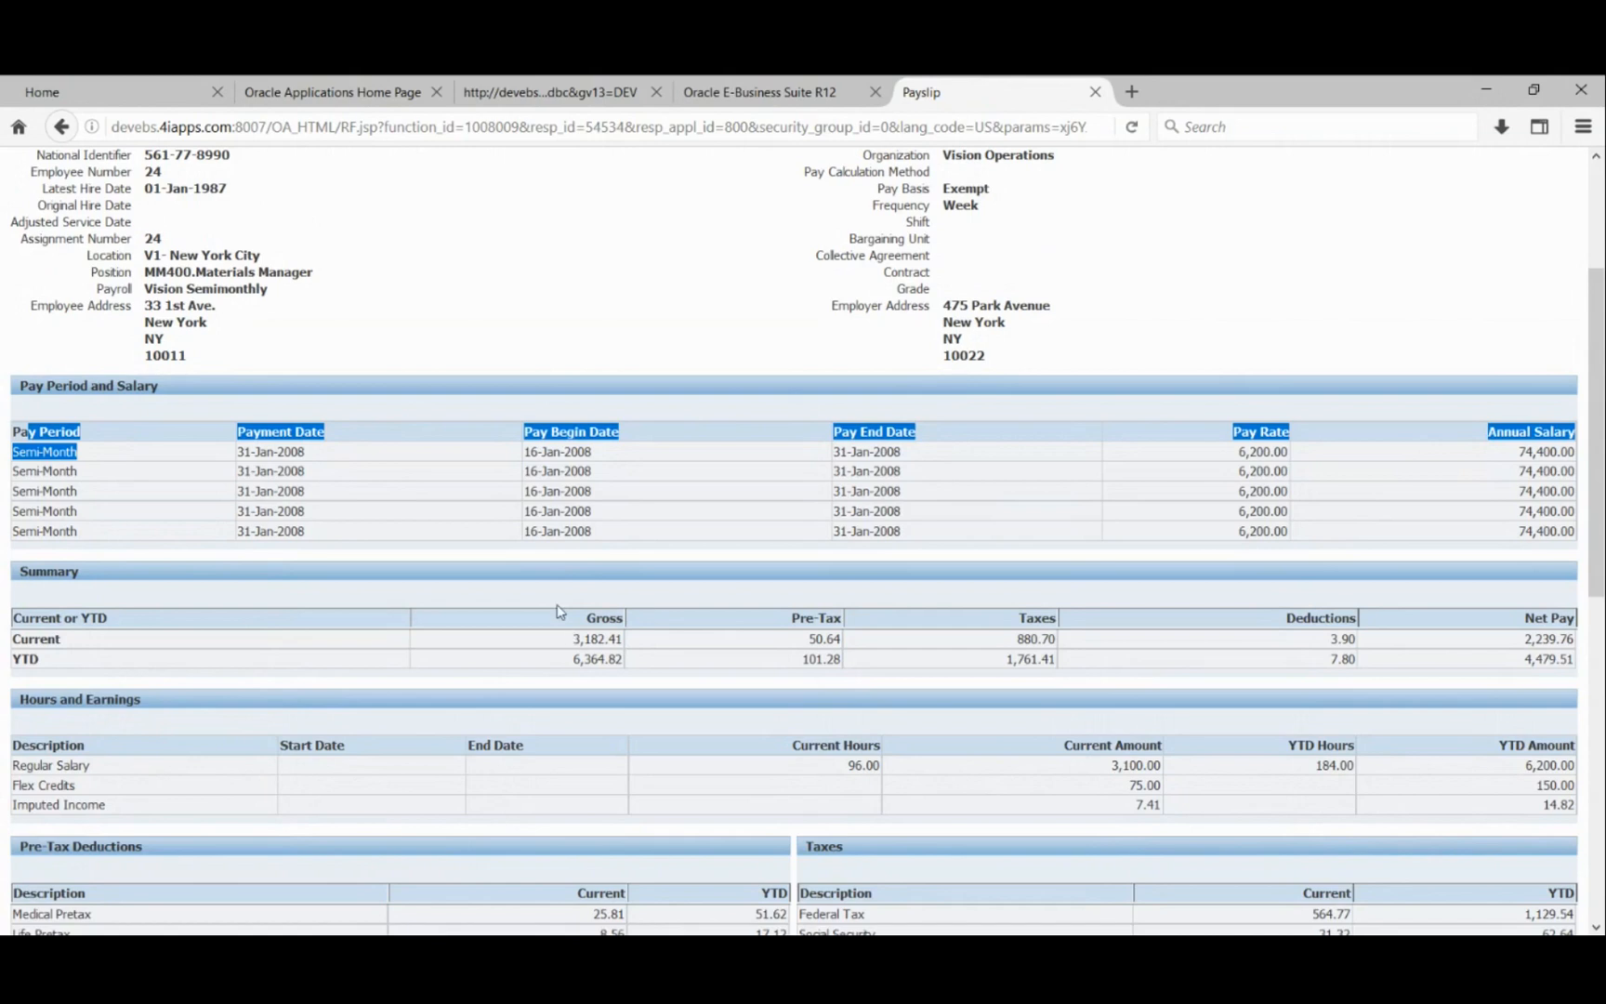
scroll(534, 610, "down", 2)
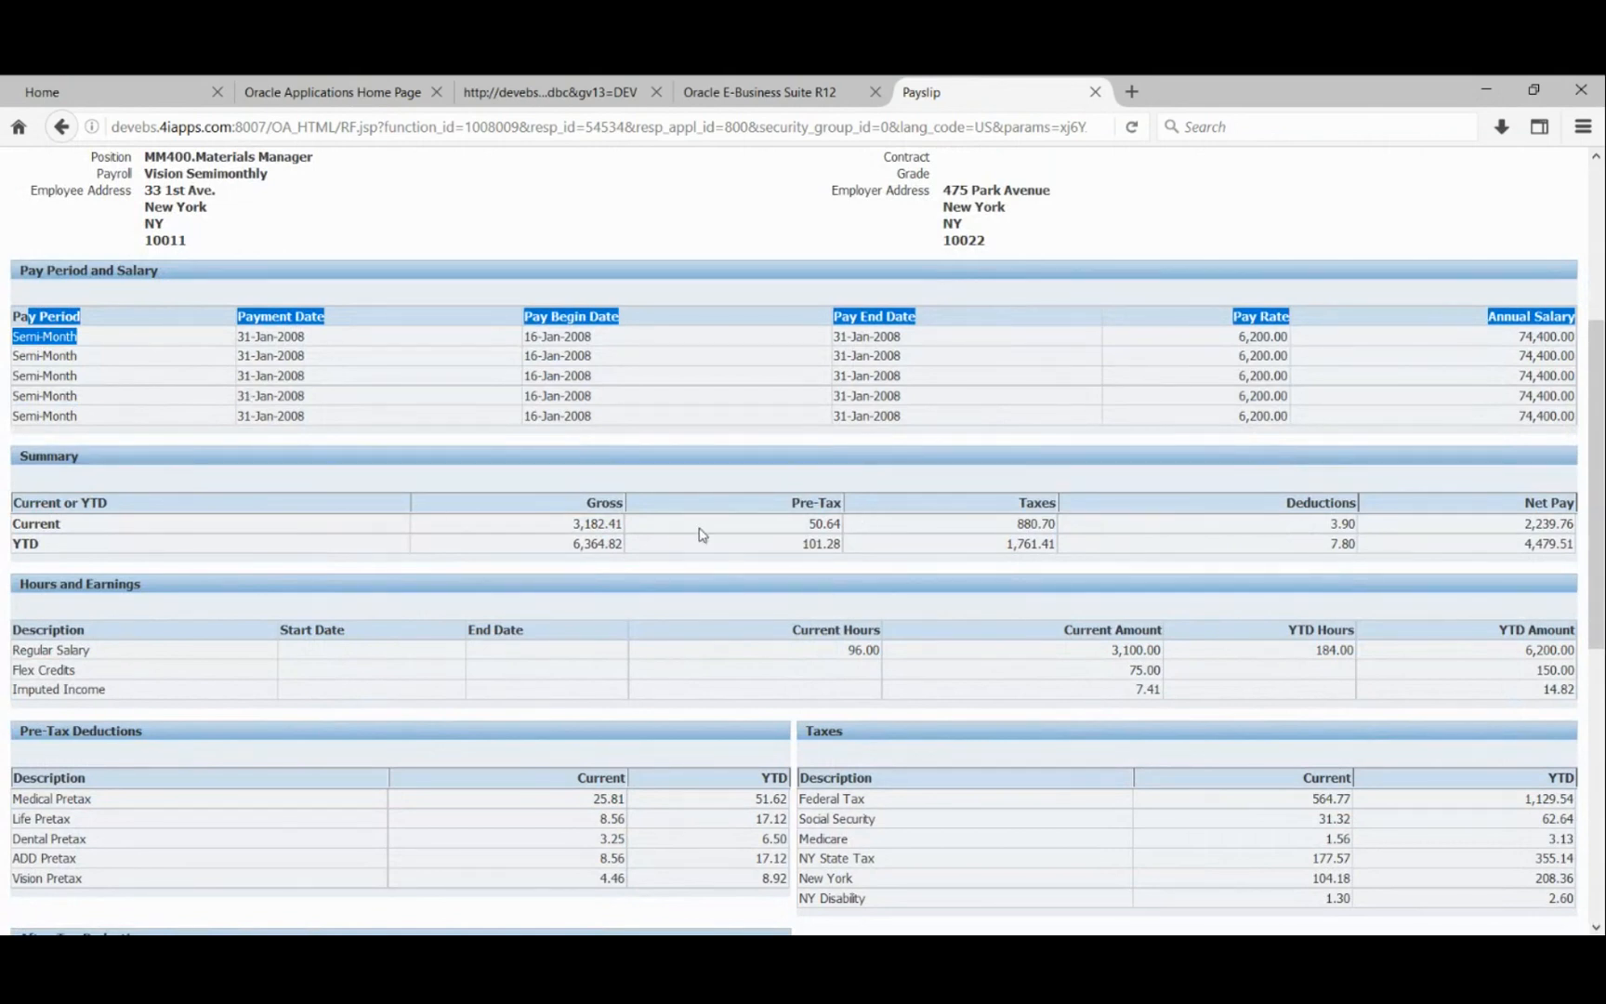
scroll(703, 534, "down", 1)
scroll(702, 534, "down", 5)
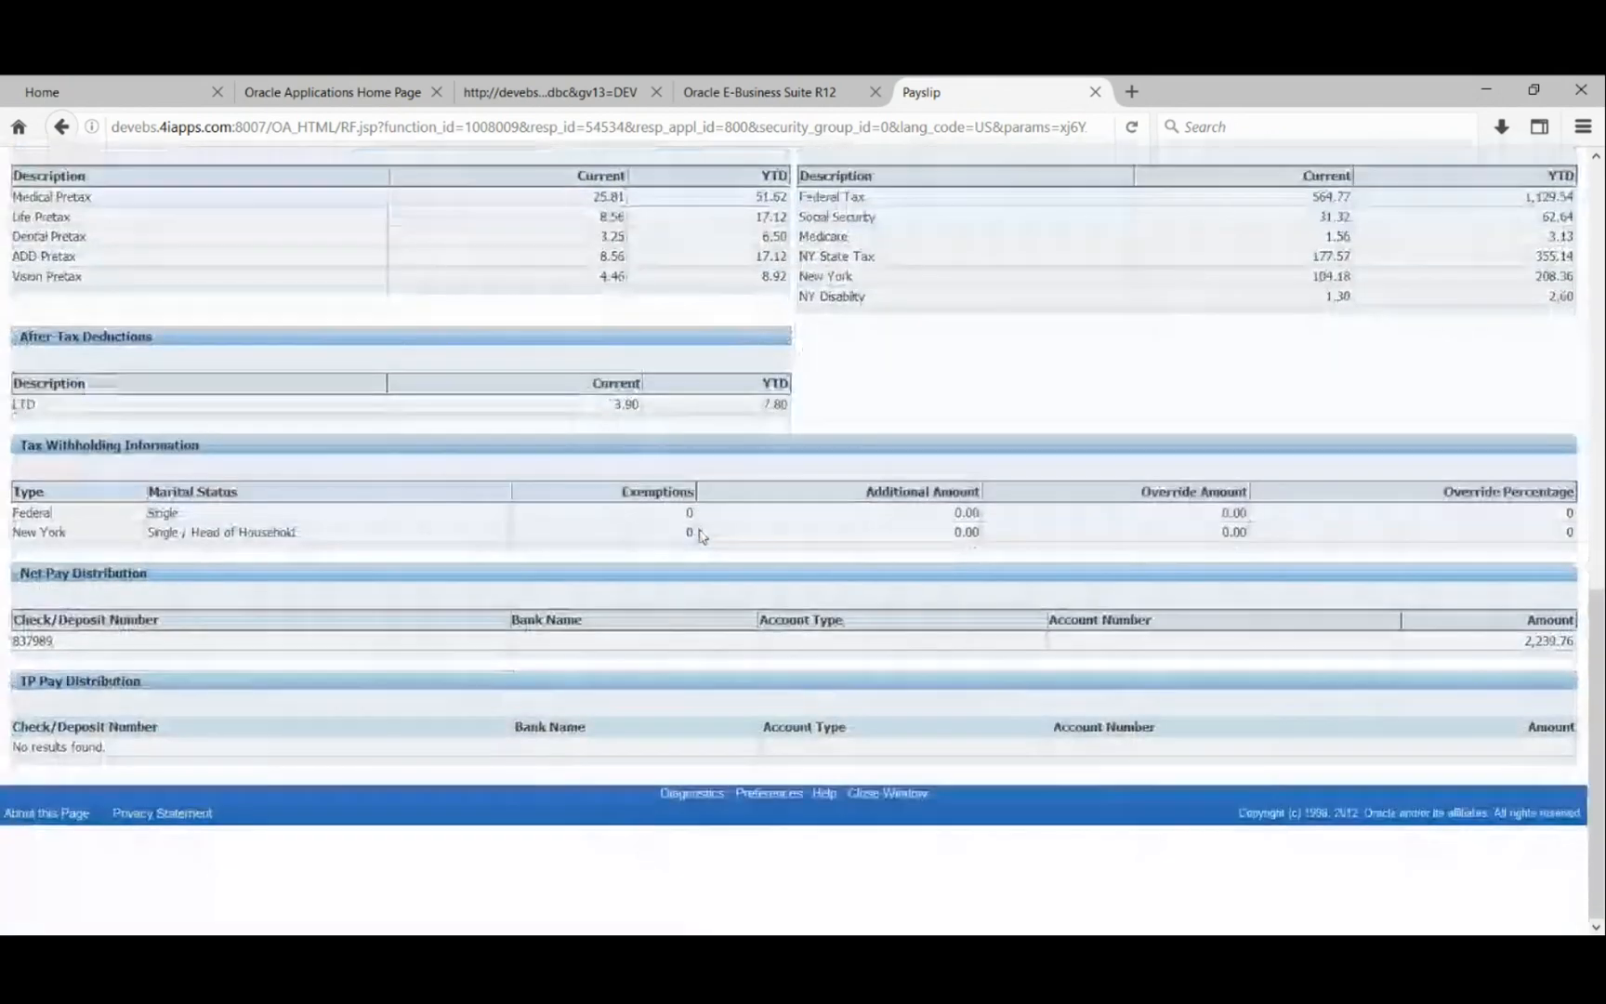
scroll(702, 536, "up", 10)
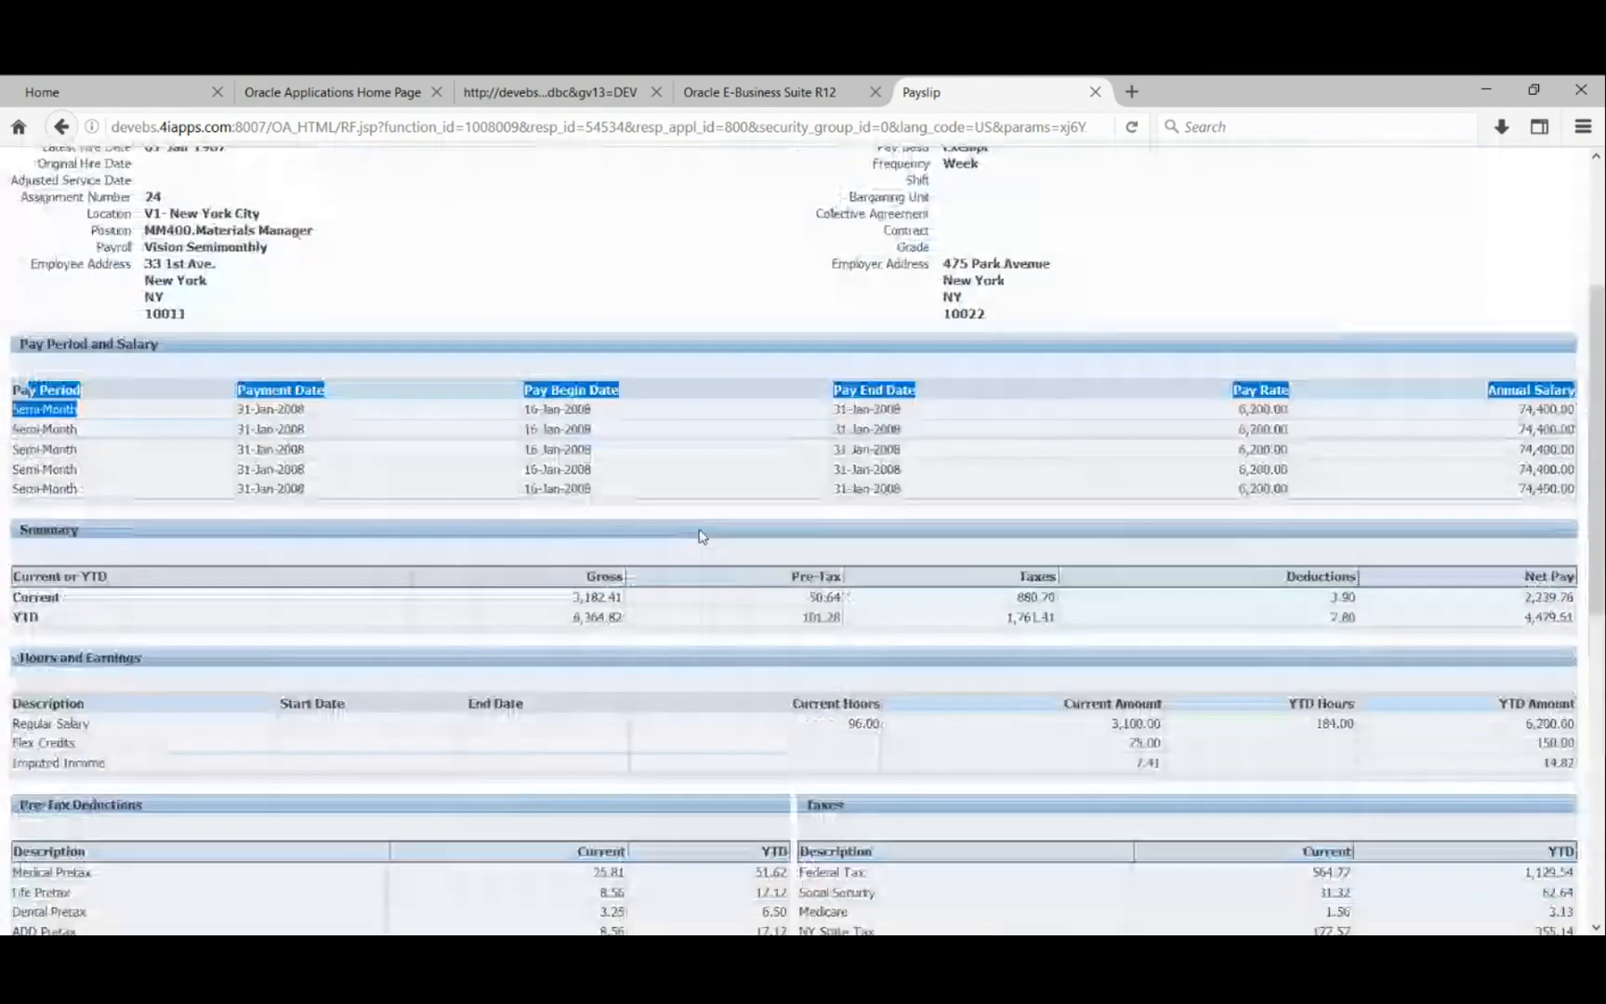
scroll(702, 536, "up", 1)
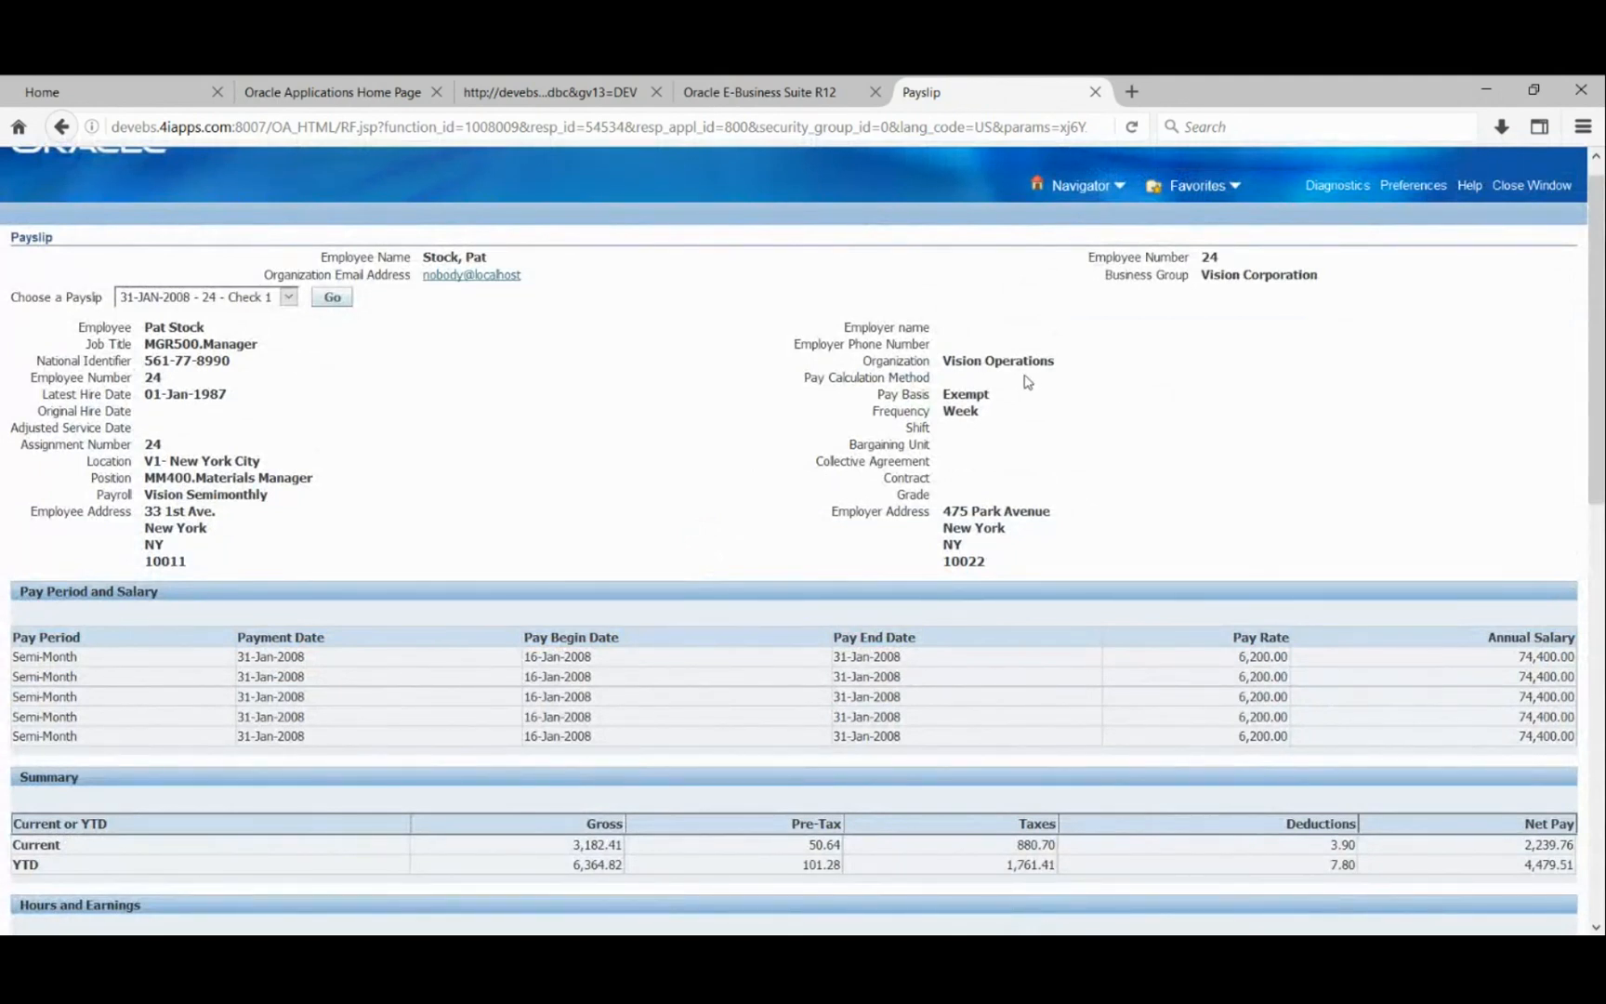
scroll(700, 469, "down", 10)
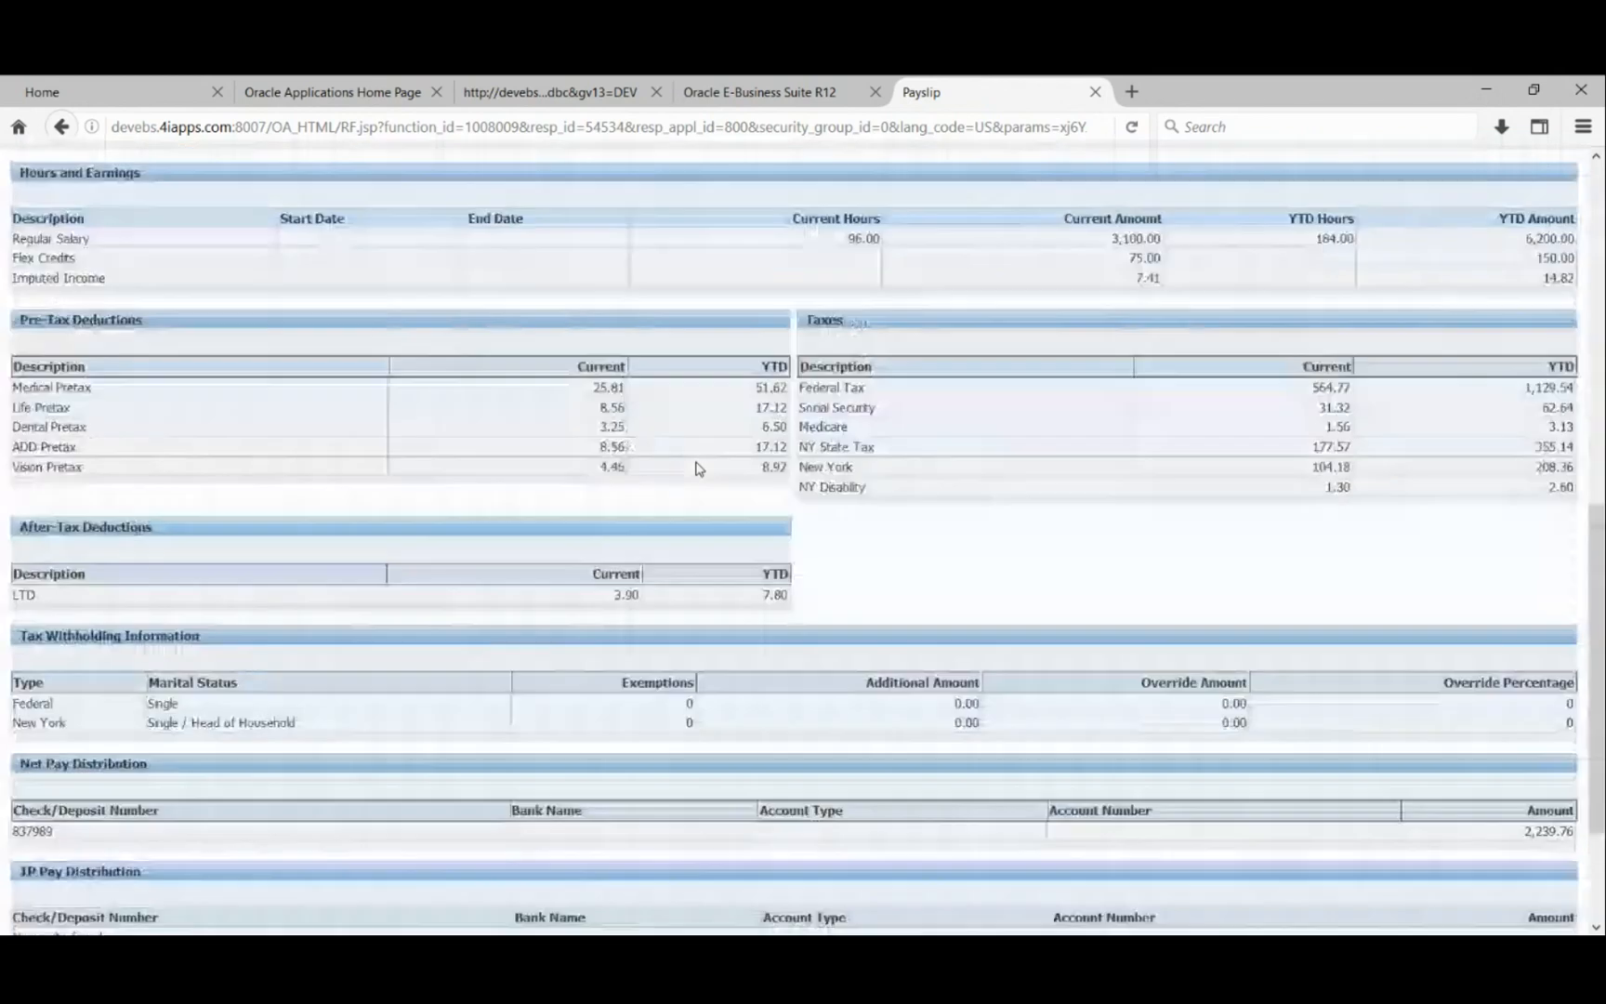
scroll(700, 468, "down", 2)
scroll(700, 469, "up", 6)
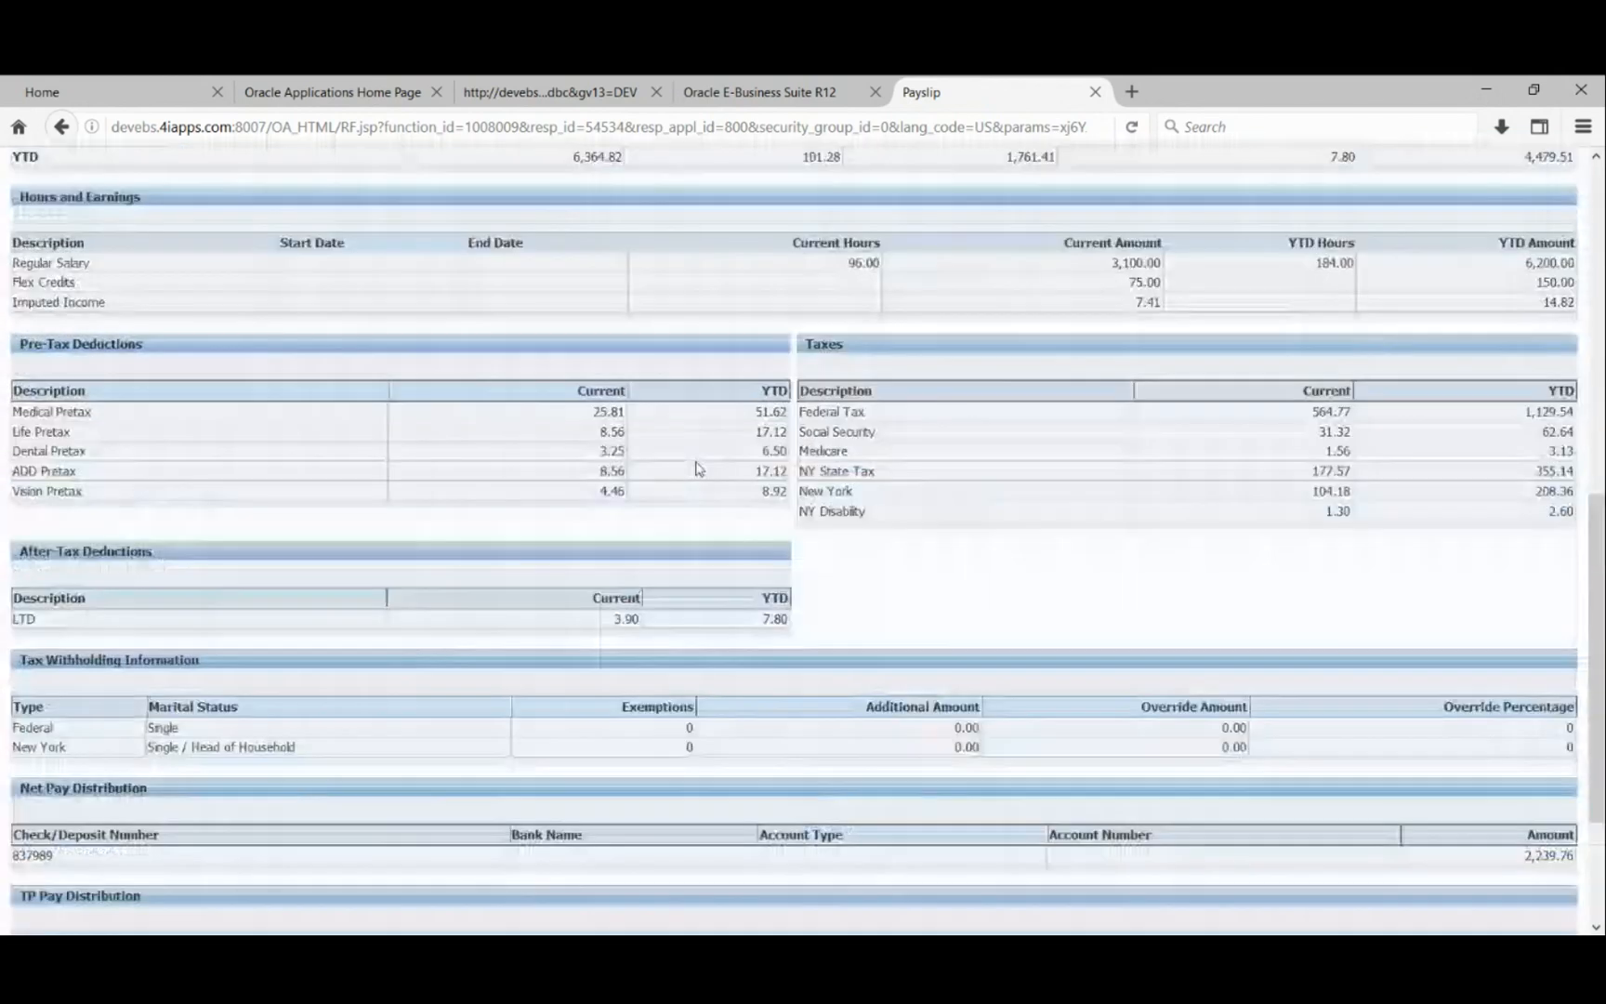
scroll(699, 469, "up", 5)
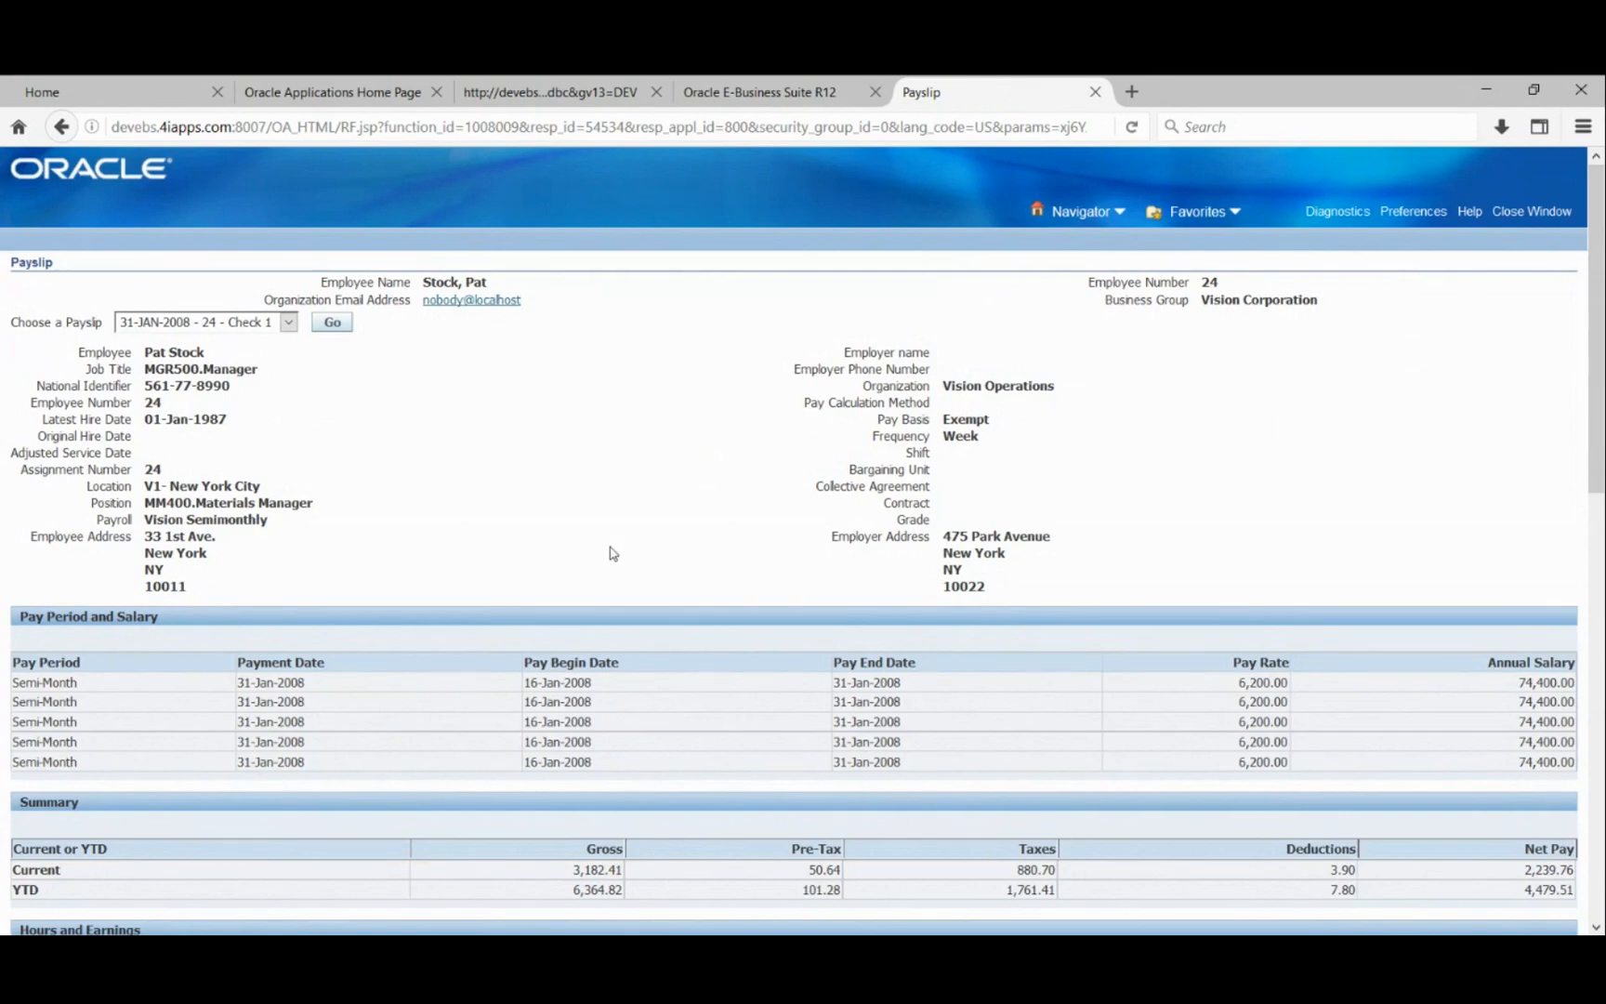
scroll(611, 555, "down", 10)
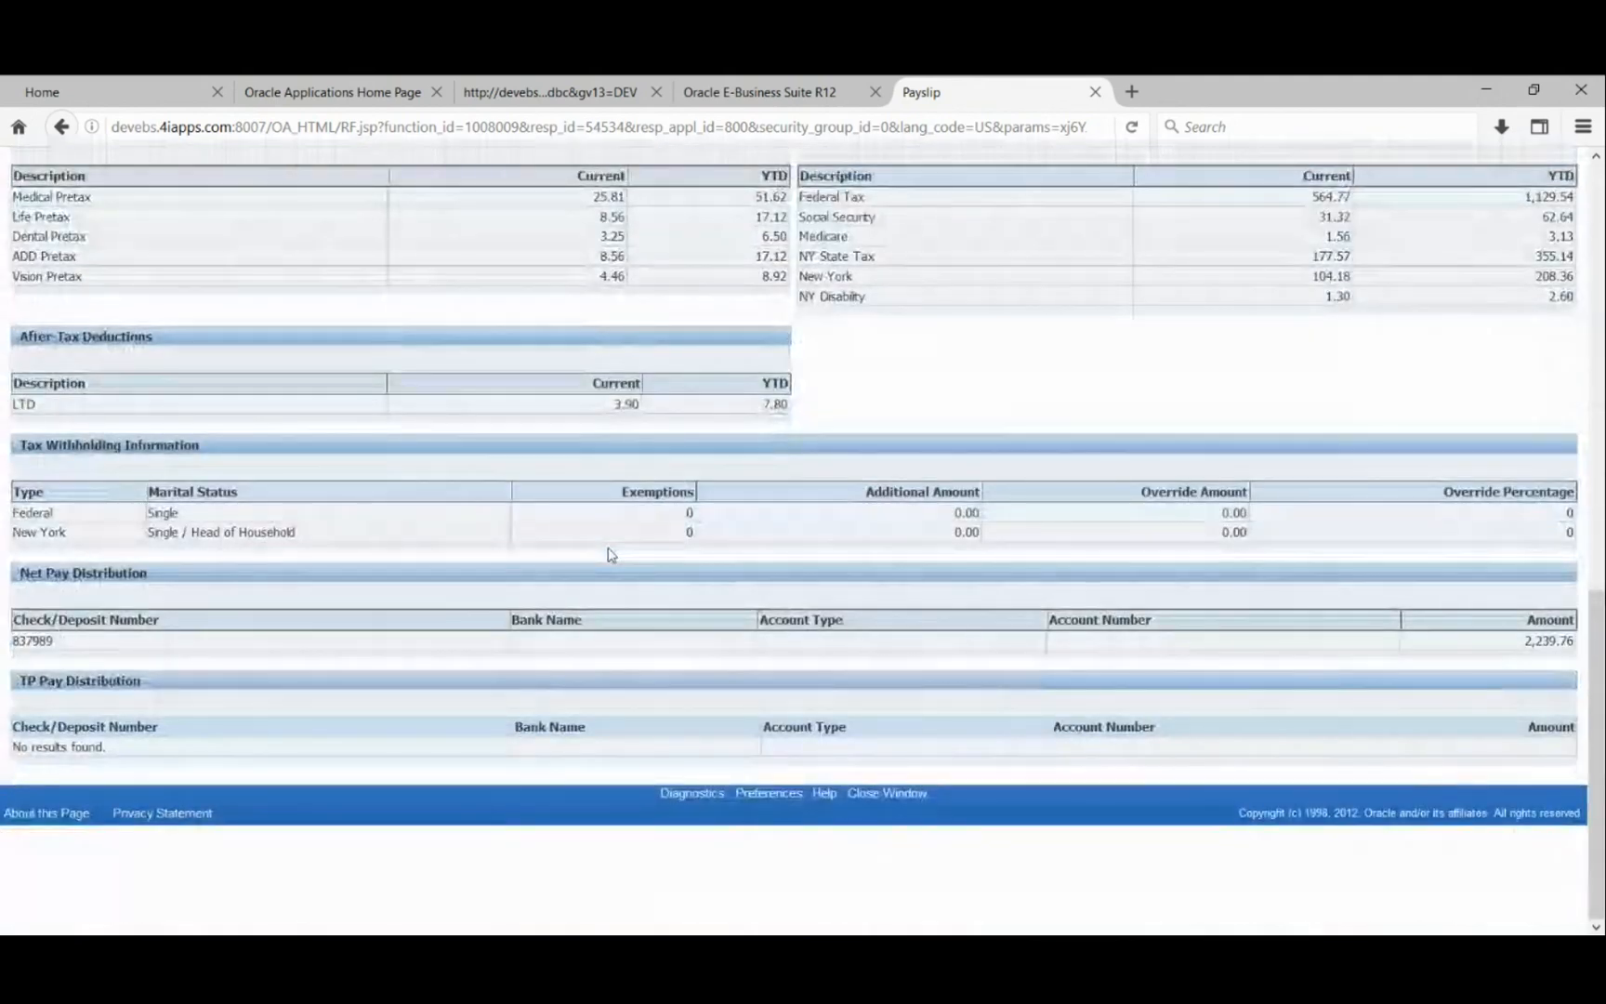
scroll(611, 554, "up", 10)
scroll(611, 554, "up", 1)
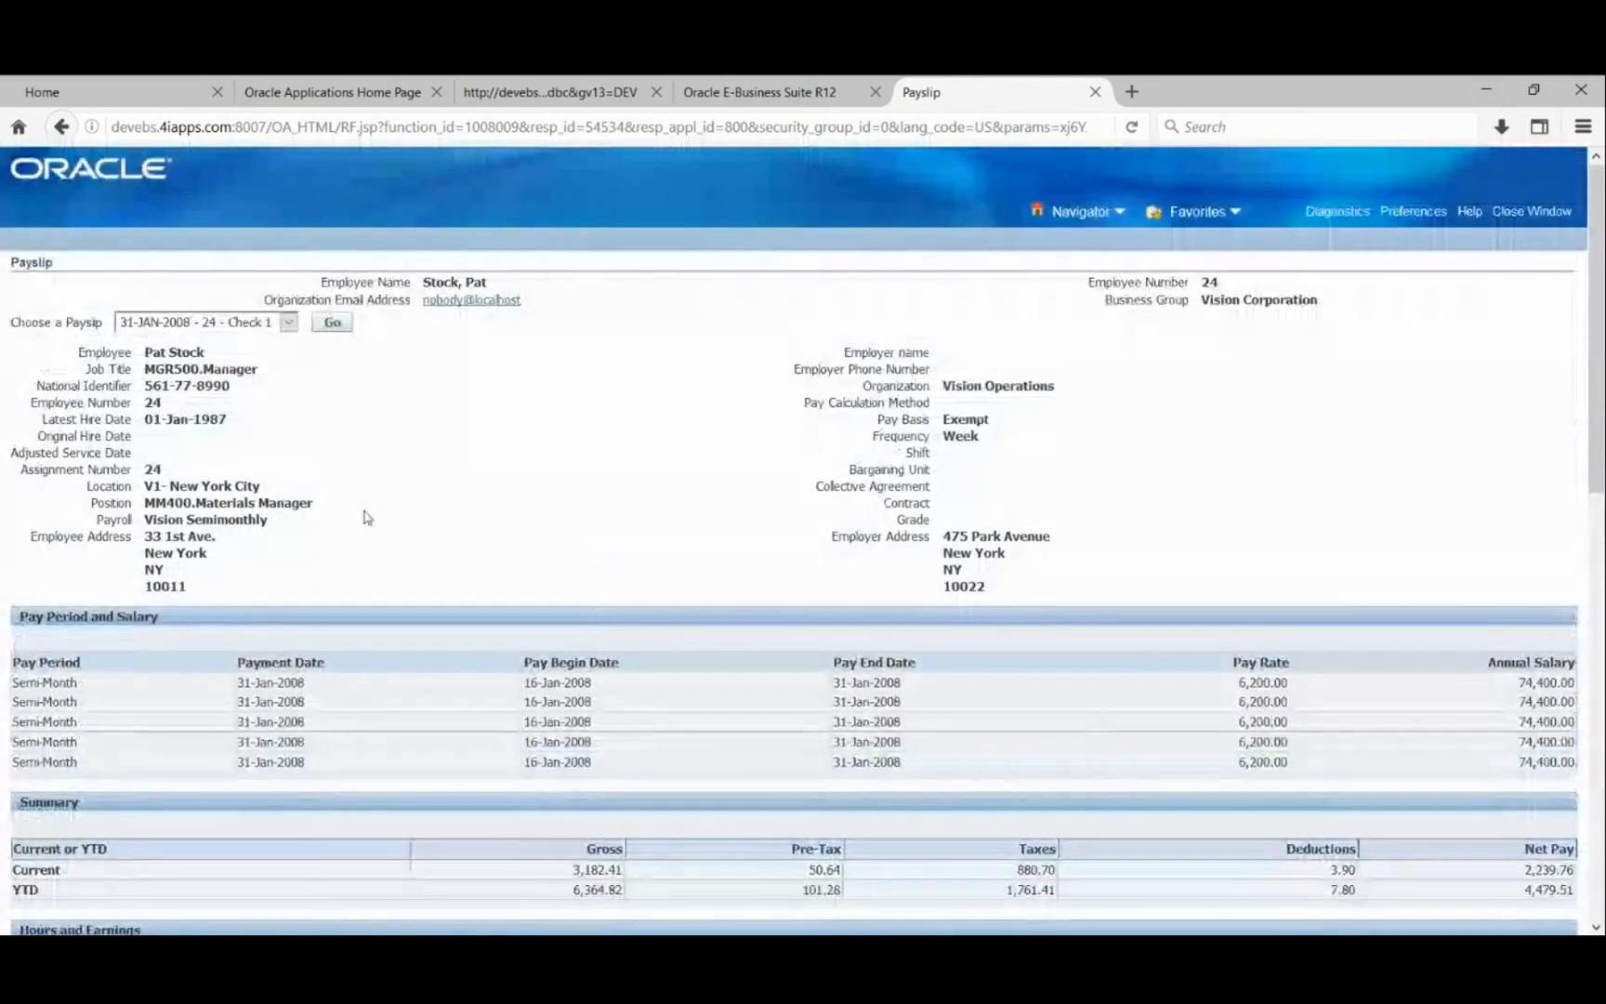
scroll(362, 513, "down", 3)
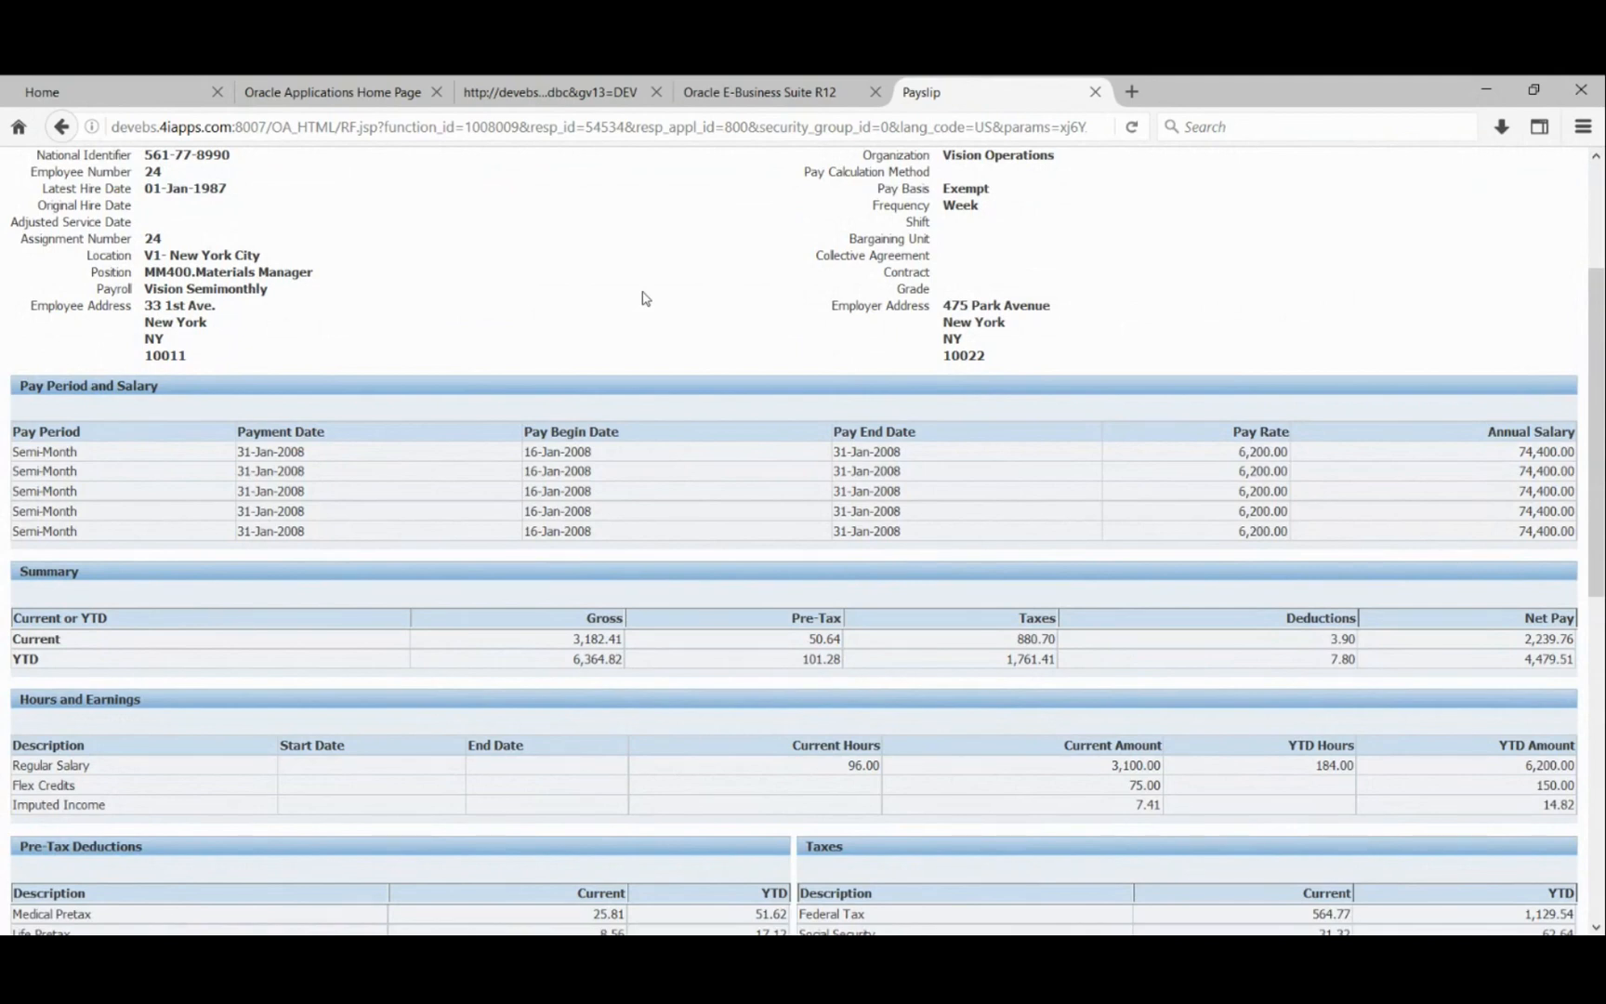
scroll(646, 298, "down", 8)
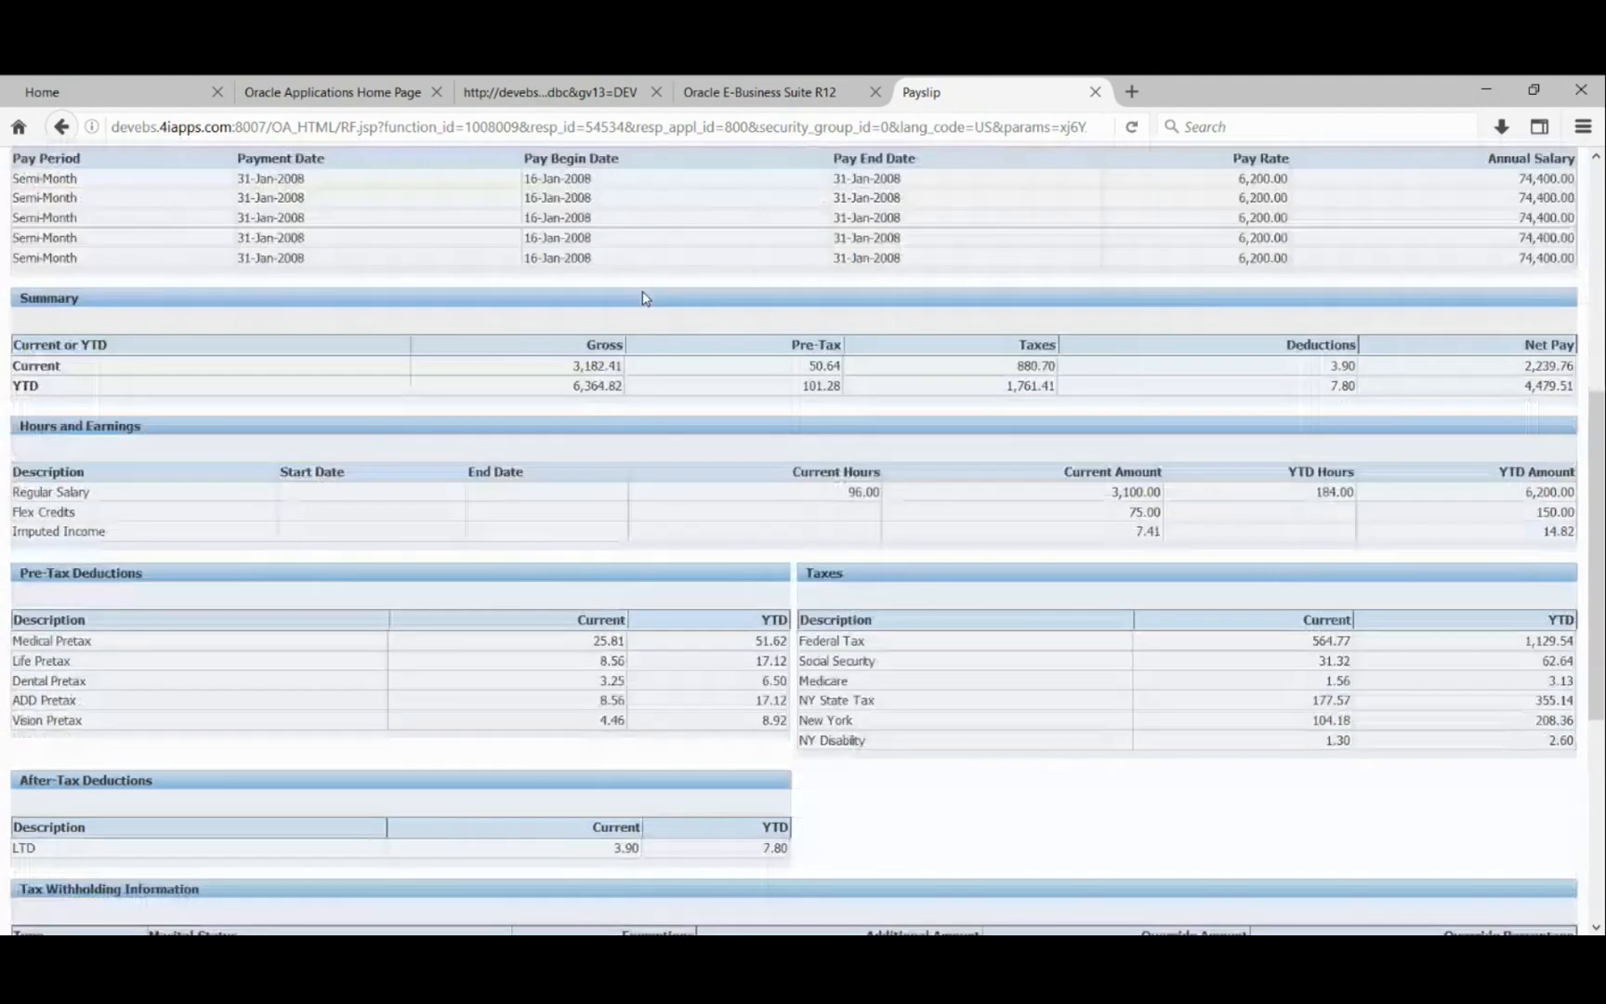
scroll(688, 395, "up", 10)
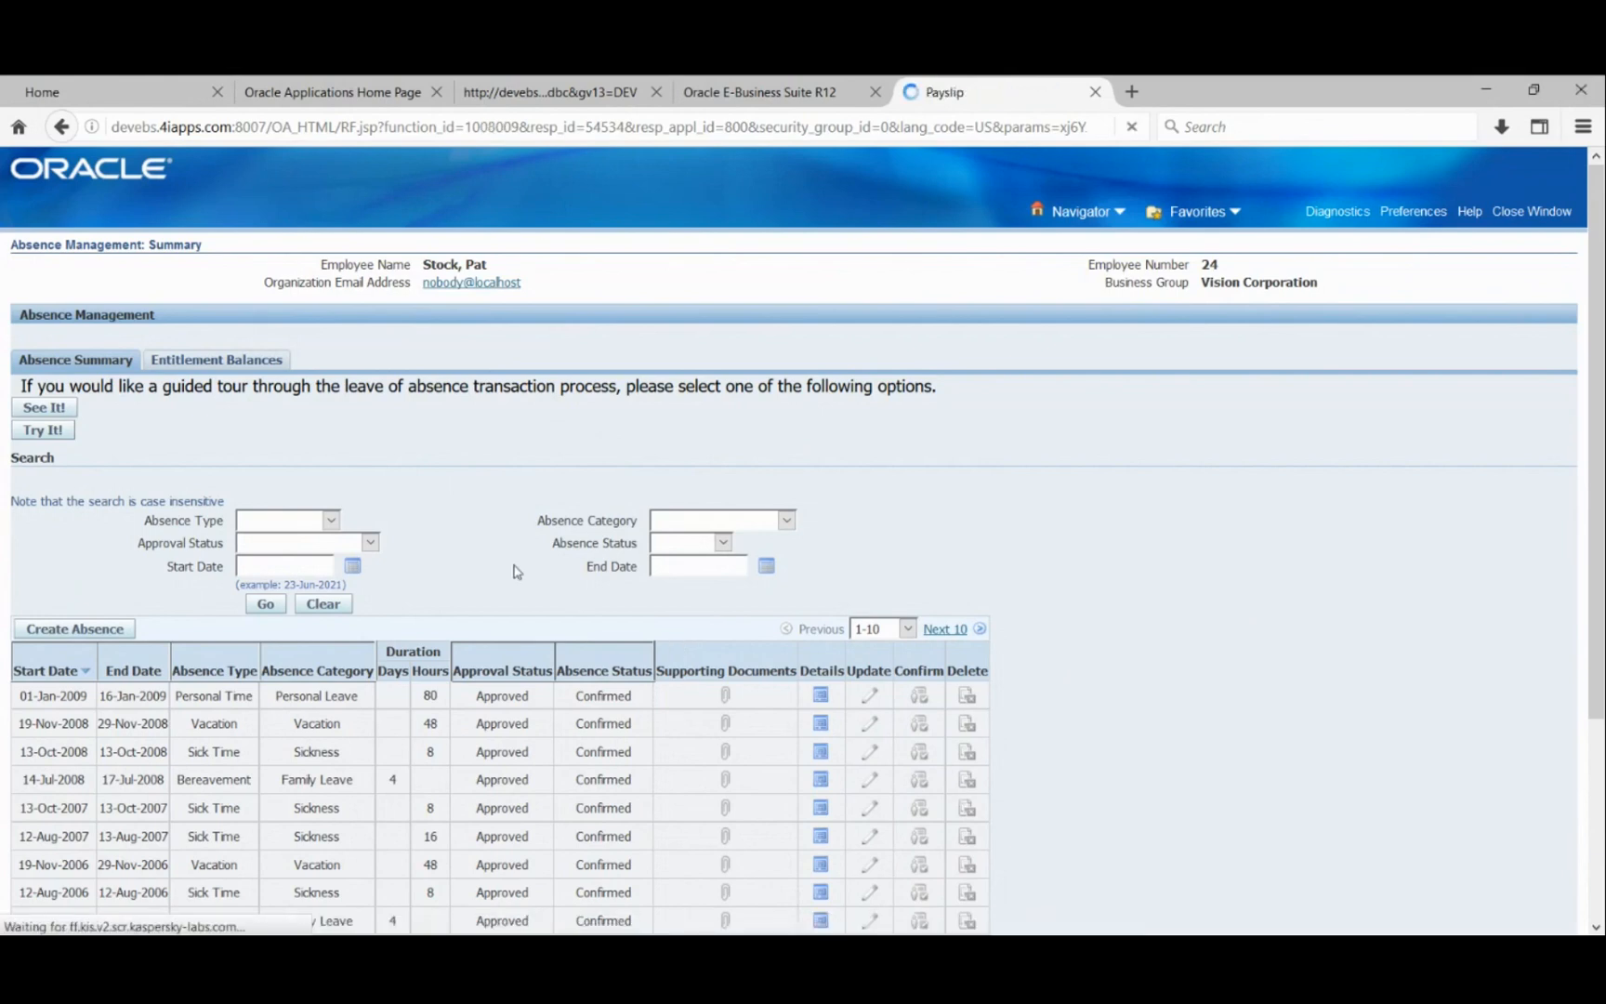
scroll(340, 507, "down", 3)
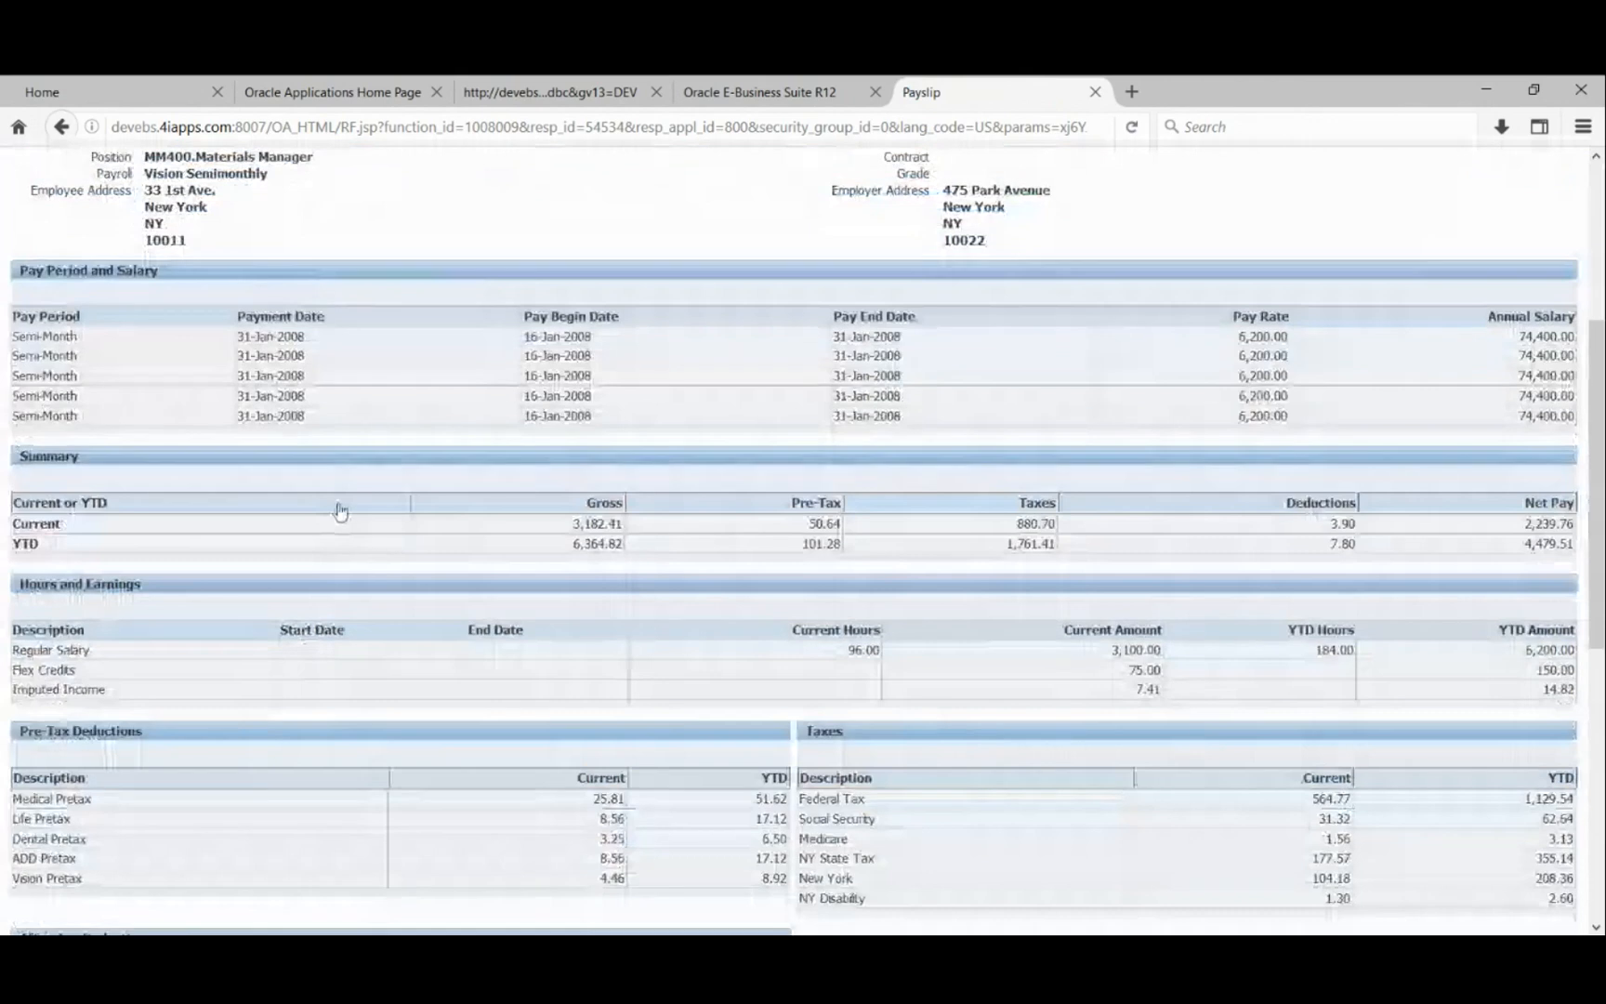
scroll(342, 508, "down", 3)
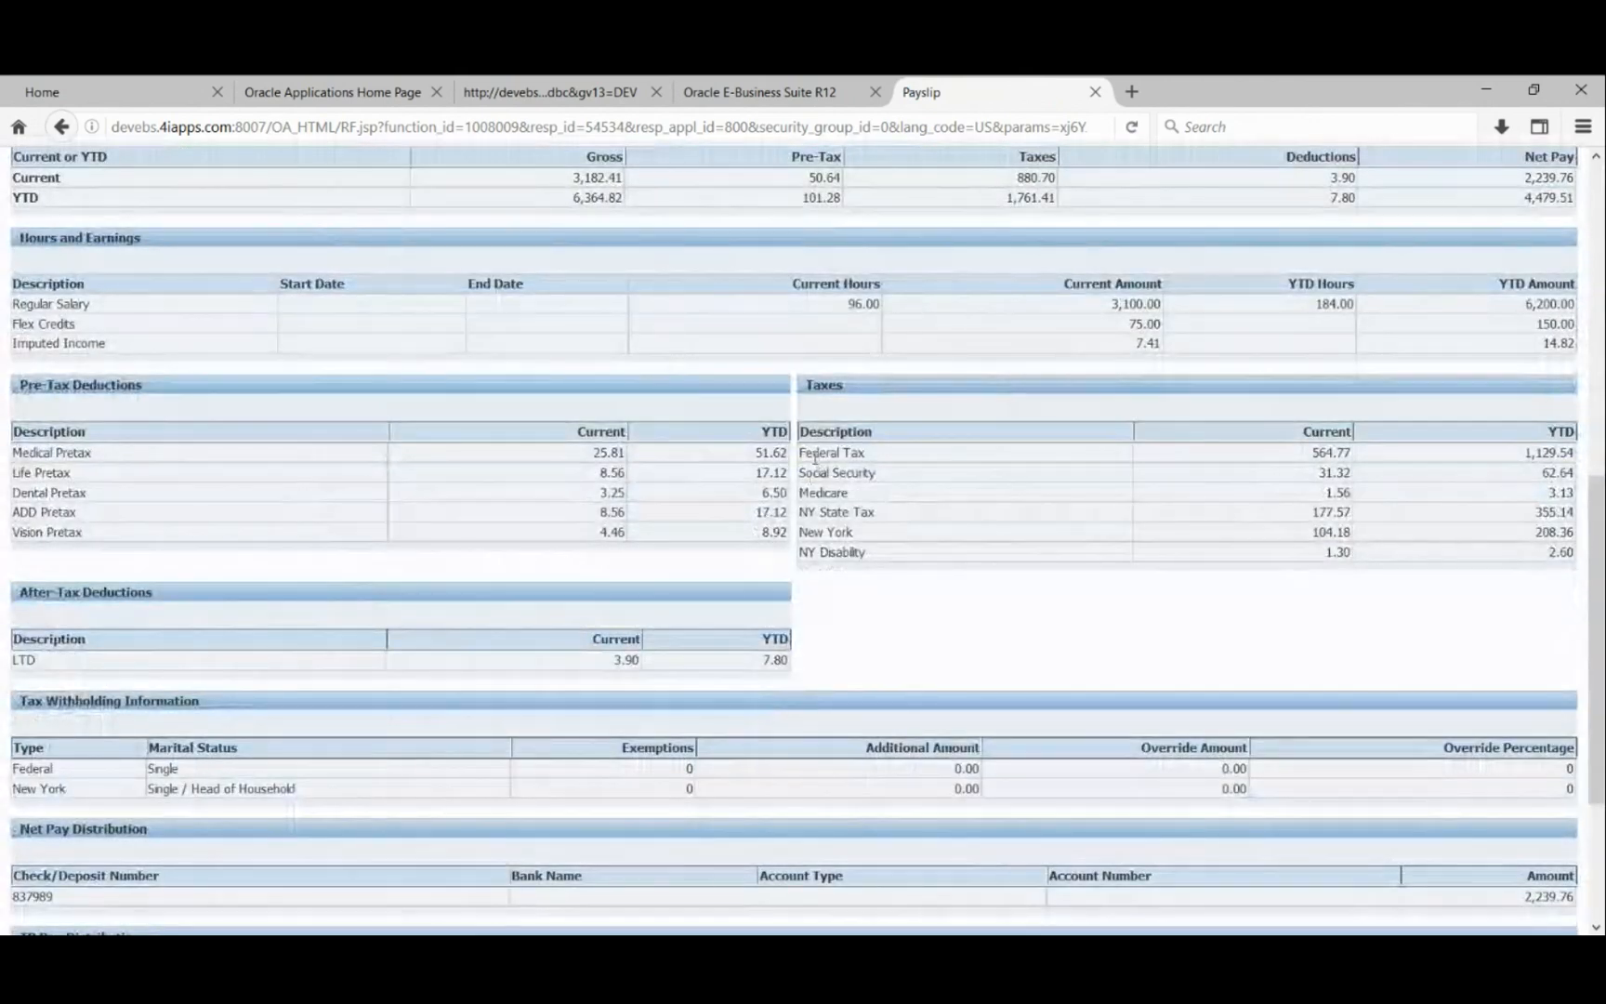
left_click_drag(812, 453, 863, 452)
left_click(1056, 612)
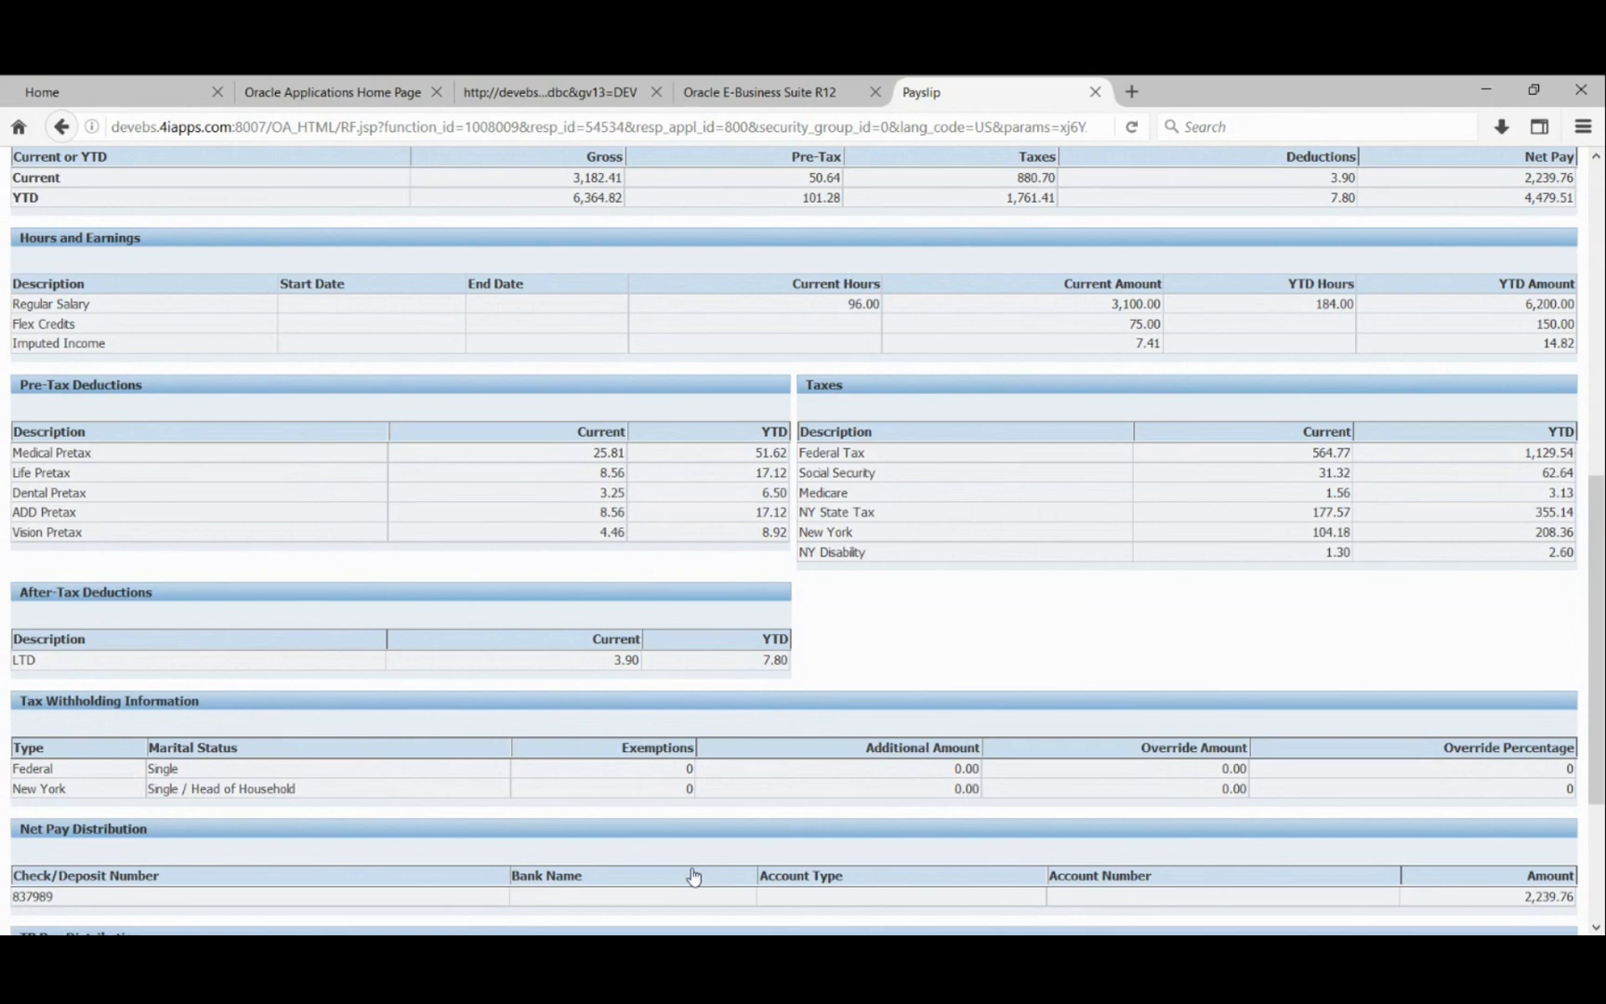
- Scroll the payslip and reach the Absence Management summary listing absences since 2006
scroll(606, 718, "up", 3)
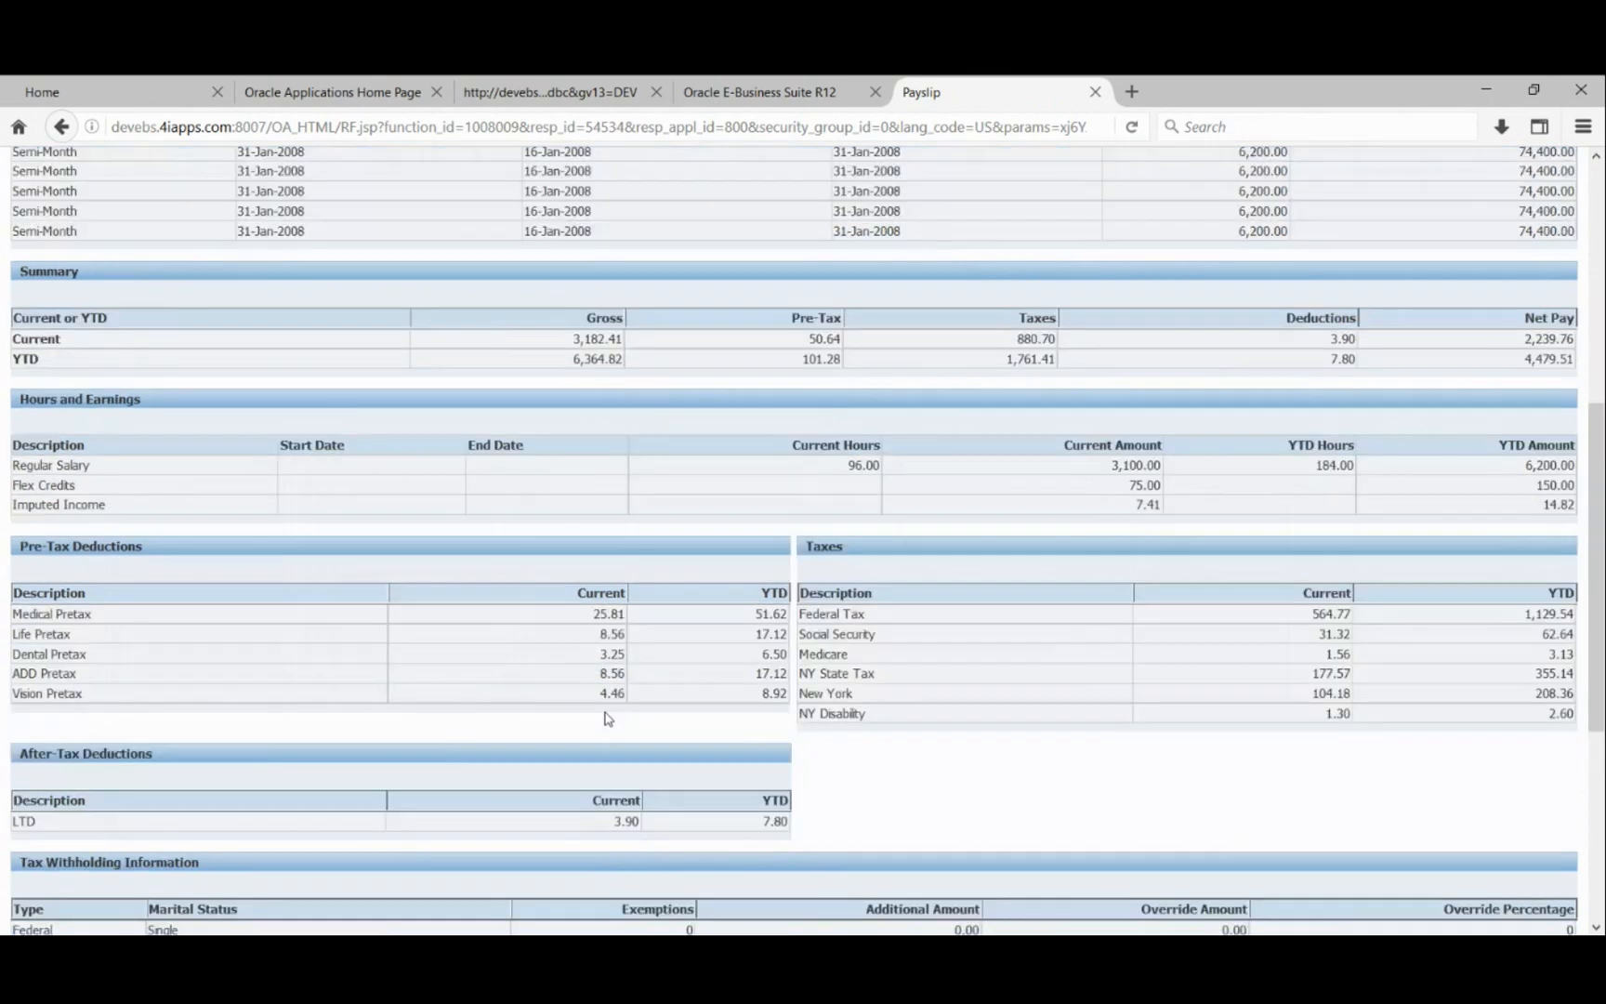
scroll(606, 718, "up", 5)
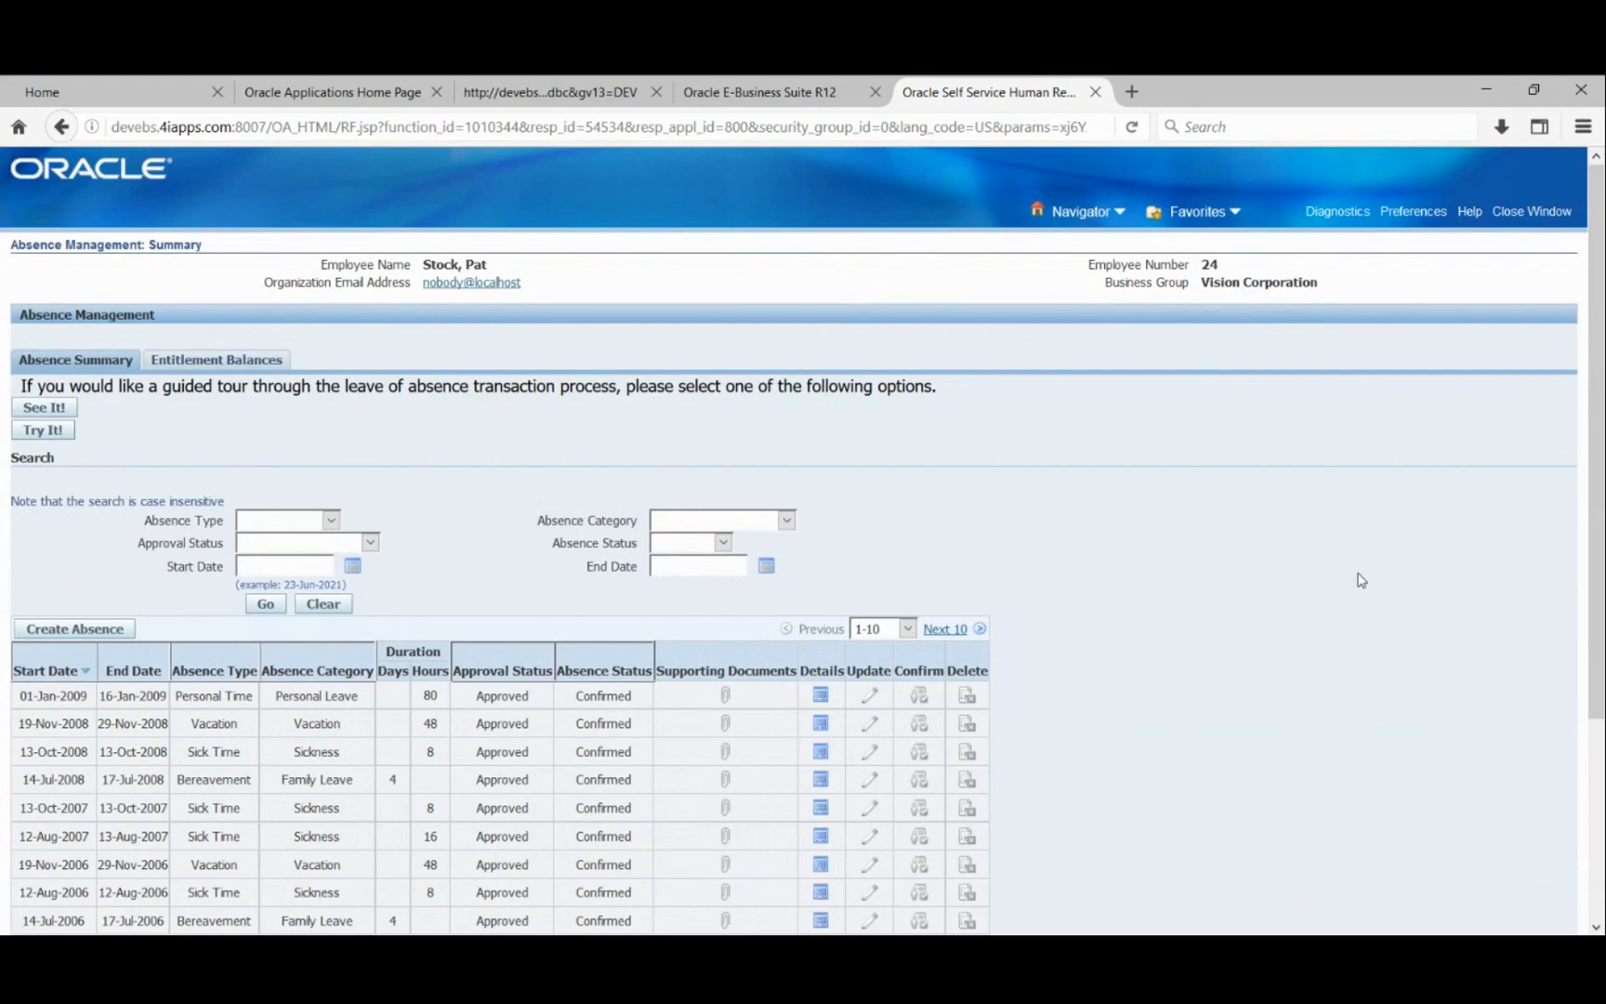
scroll(1360, 580, "down", 2)
- Open the Entitlement Balances tab, which reports no balances set up for display
scroll(179, 588, "up", 2)
left_click(189, 361)
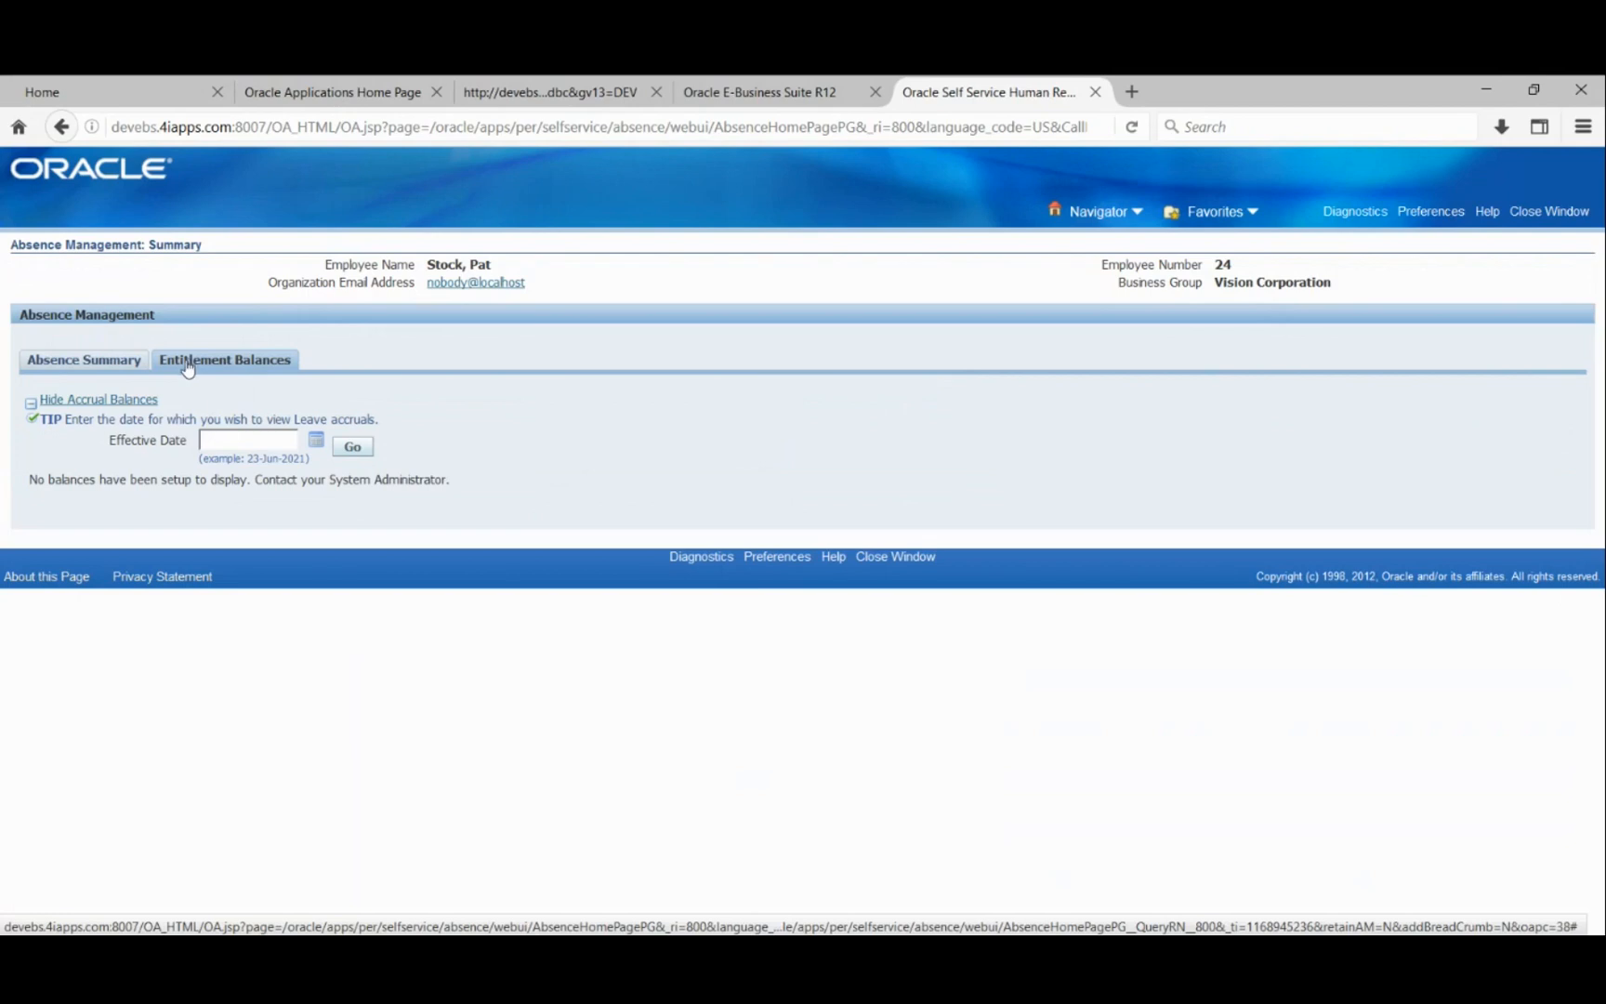
- Check entitlement balances as of 08-Jul-2021, then return to the Absence Summary list
left_click(316, 440)
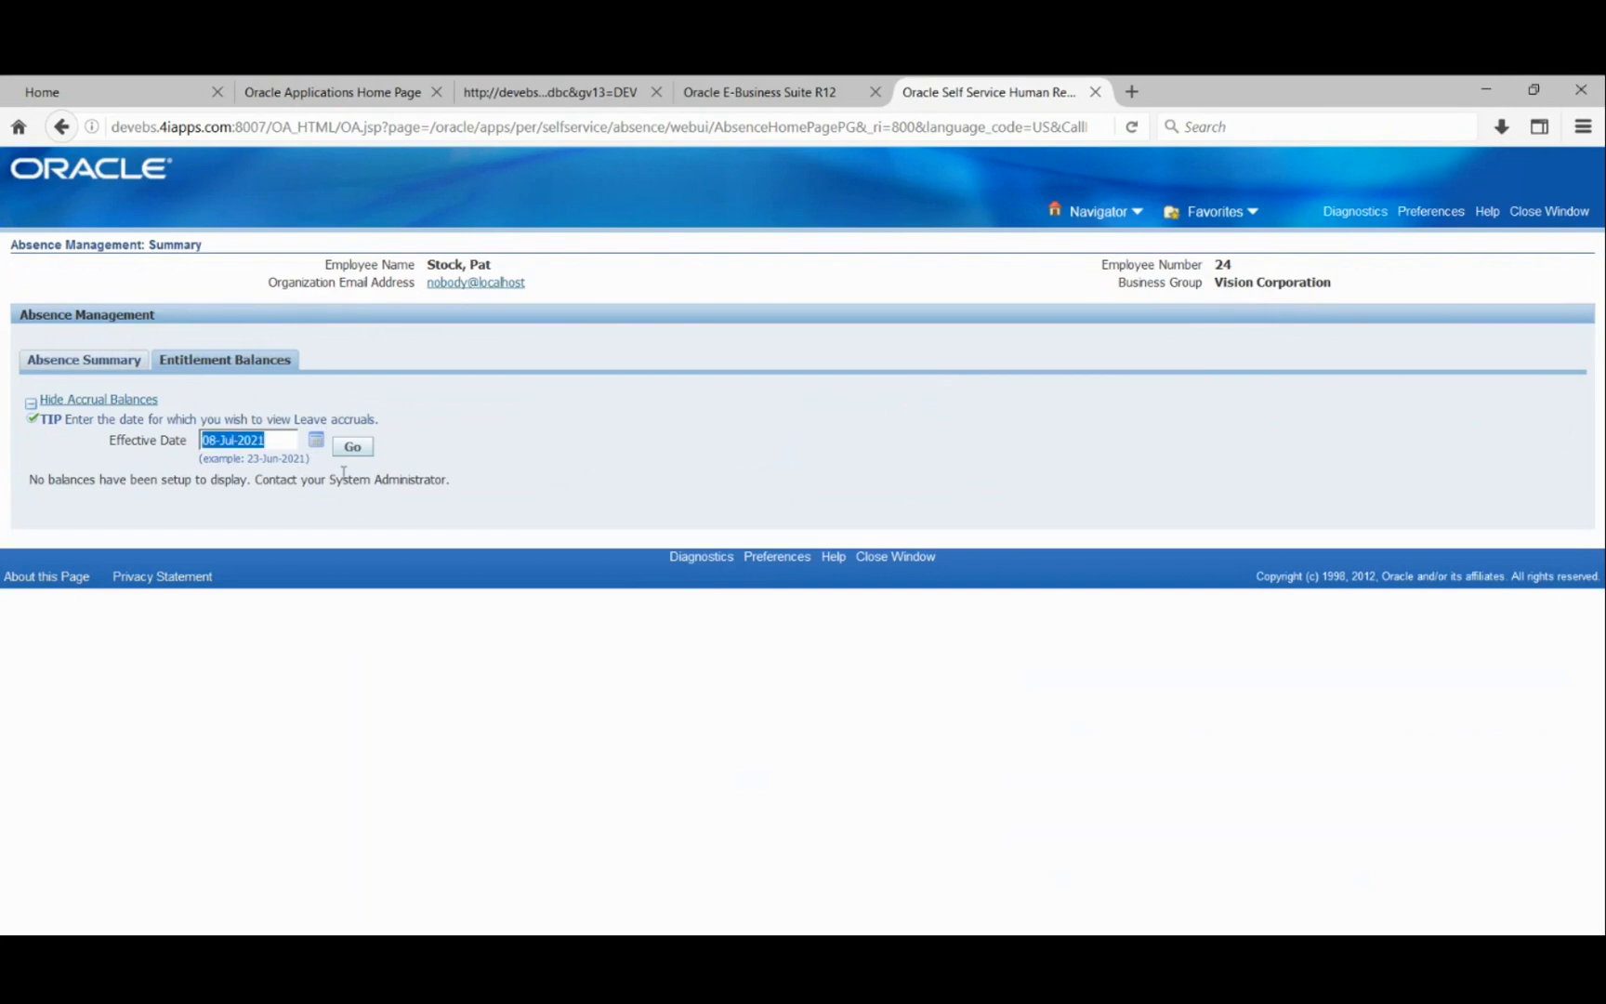
left_click(352, 446)
left_click(61, 362)
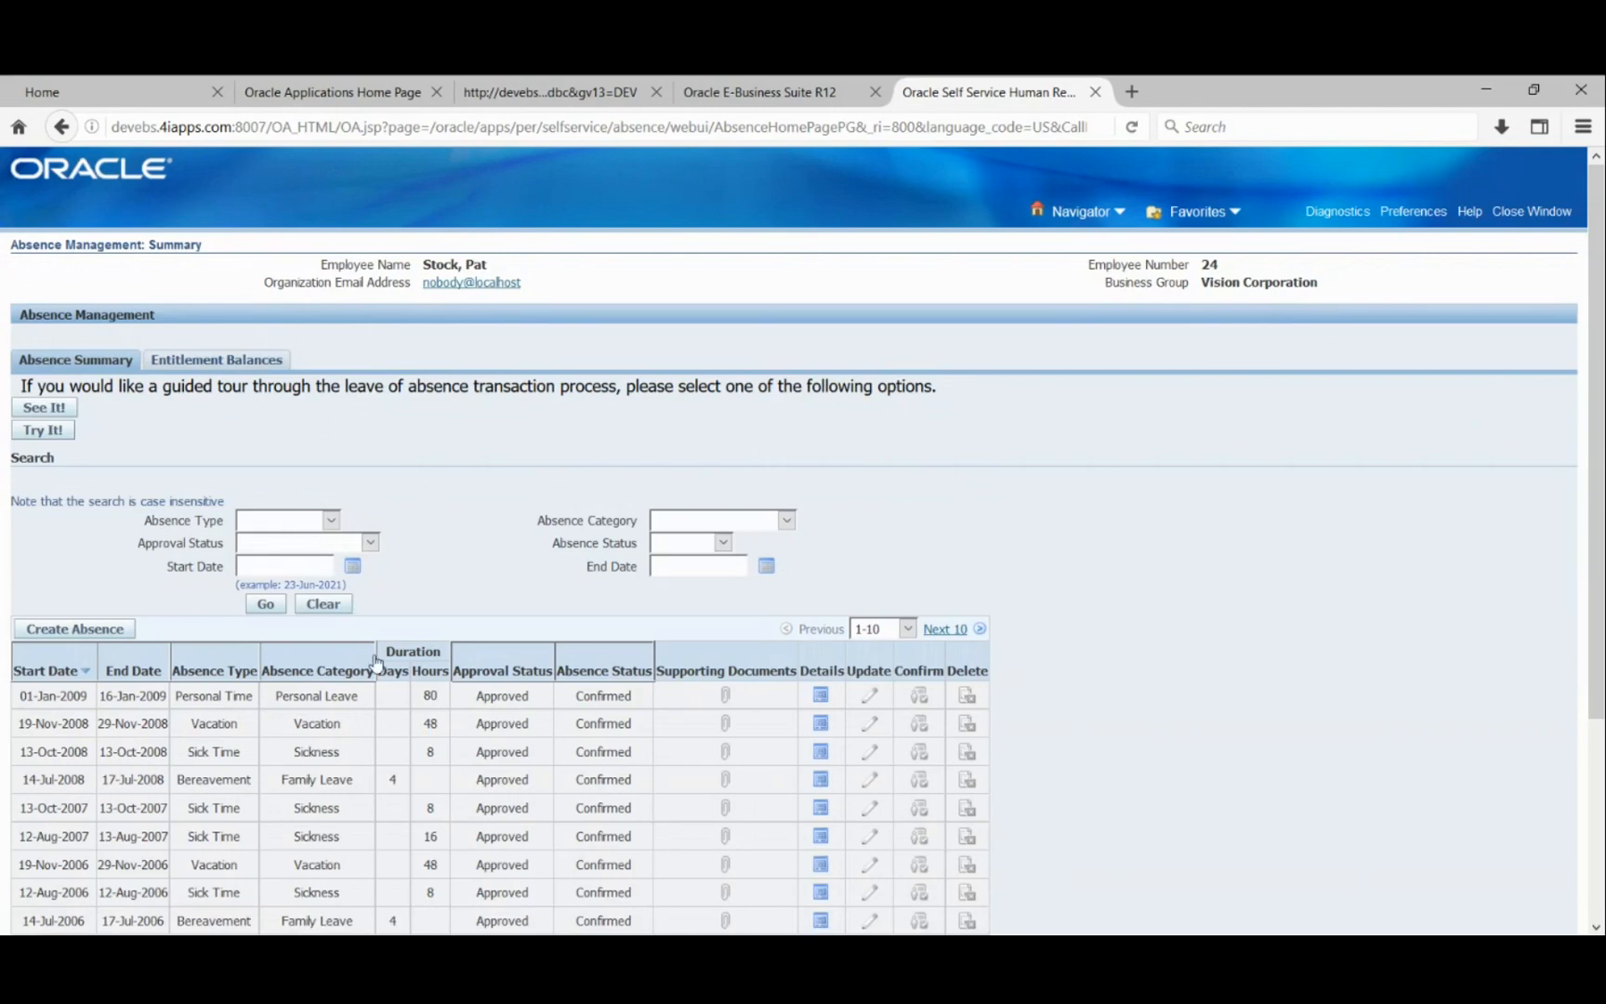
scroll(376, 663, "down", 5)
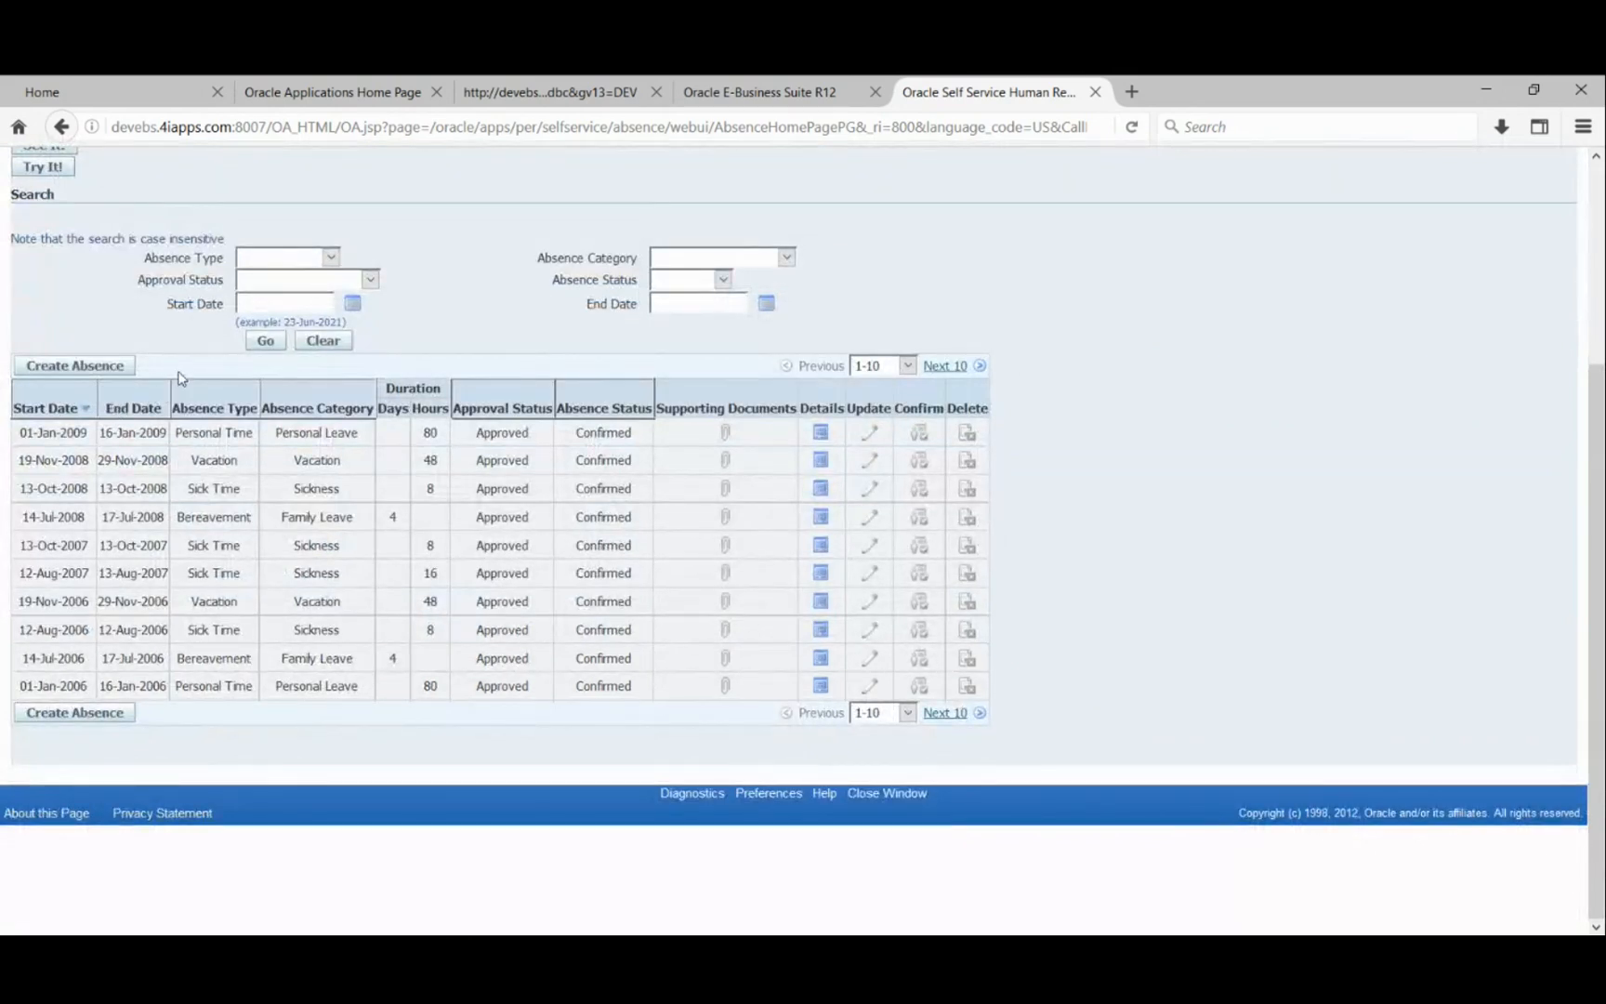
scroll(179, 375, "up", 1)
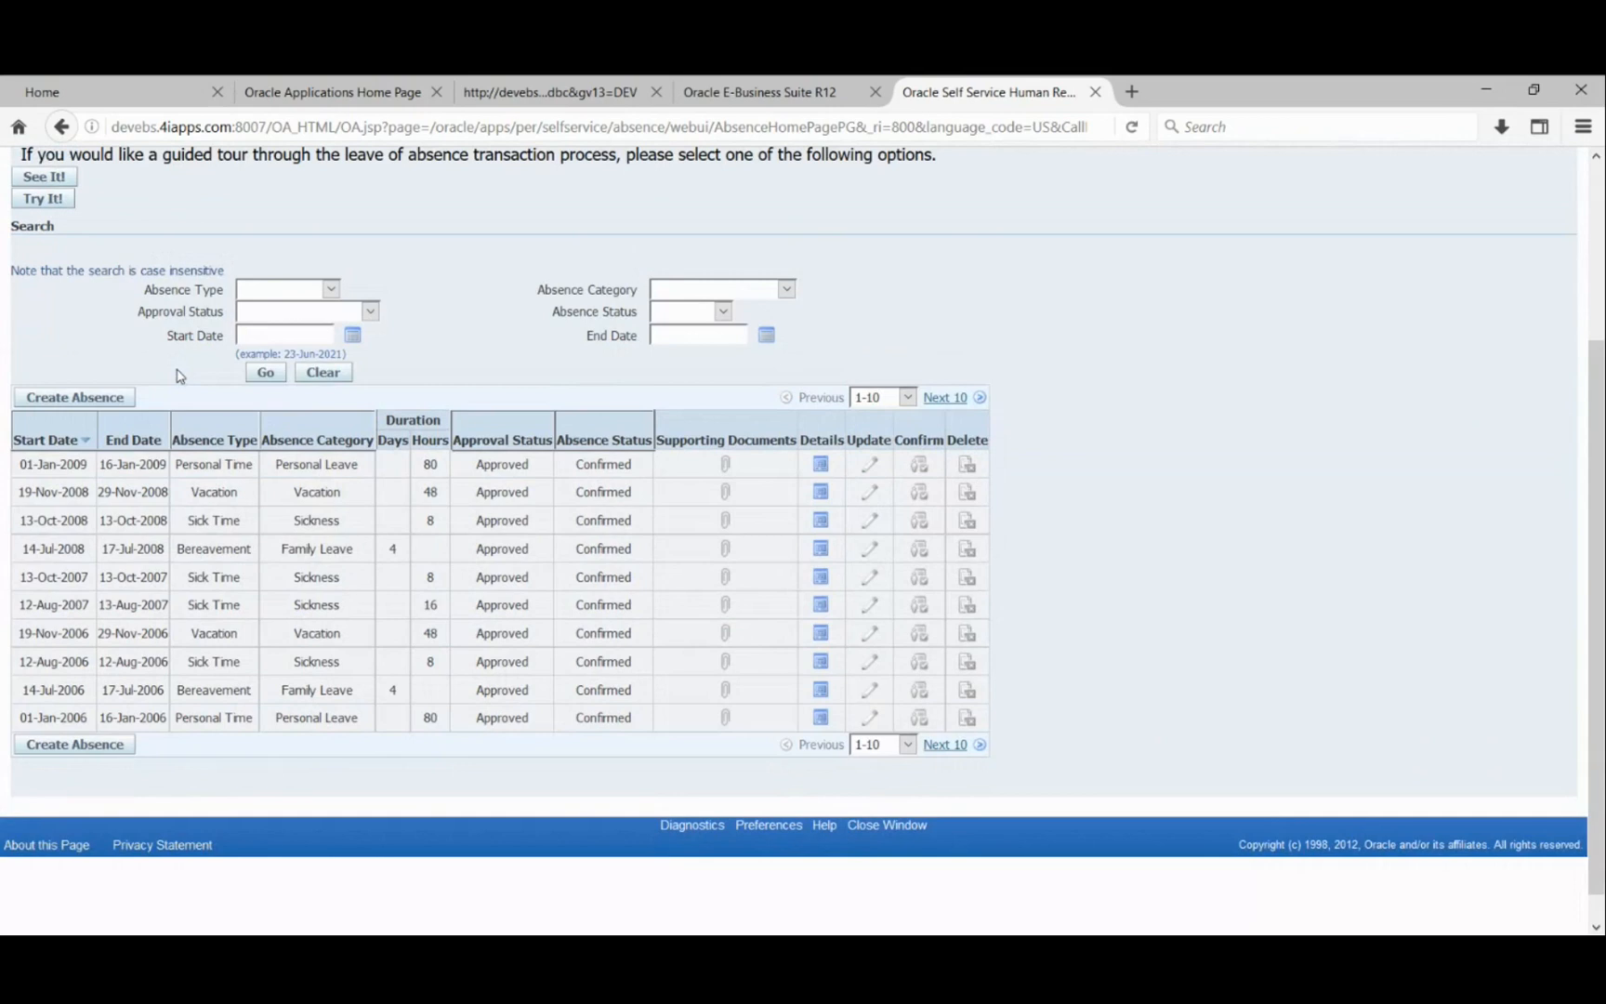
scroll(180, 375, "up", 3)
- Recheck the empty Entitlement Balances, then settle on the summary's ten 2006–2009 absences
left_click(192, 220)
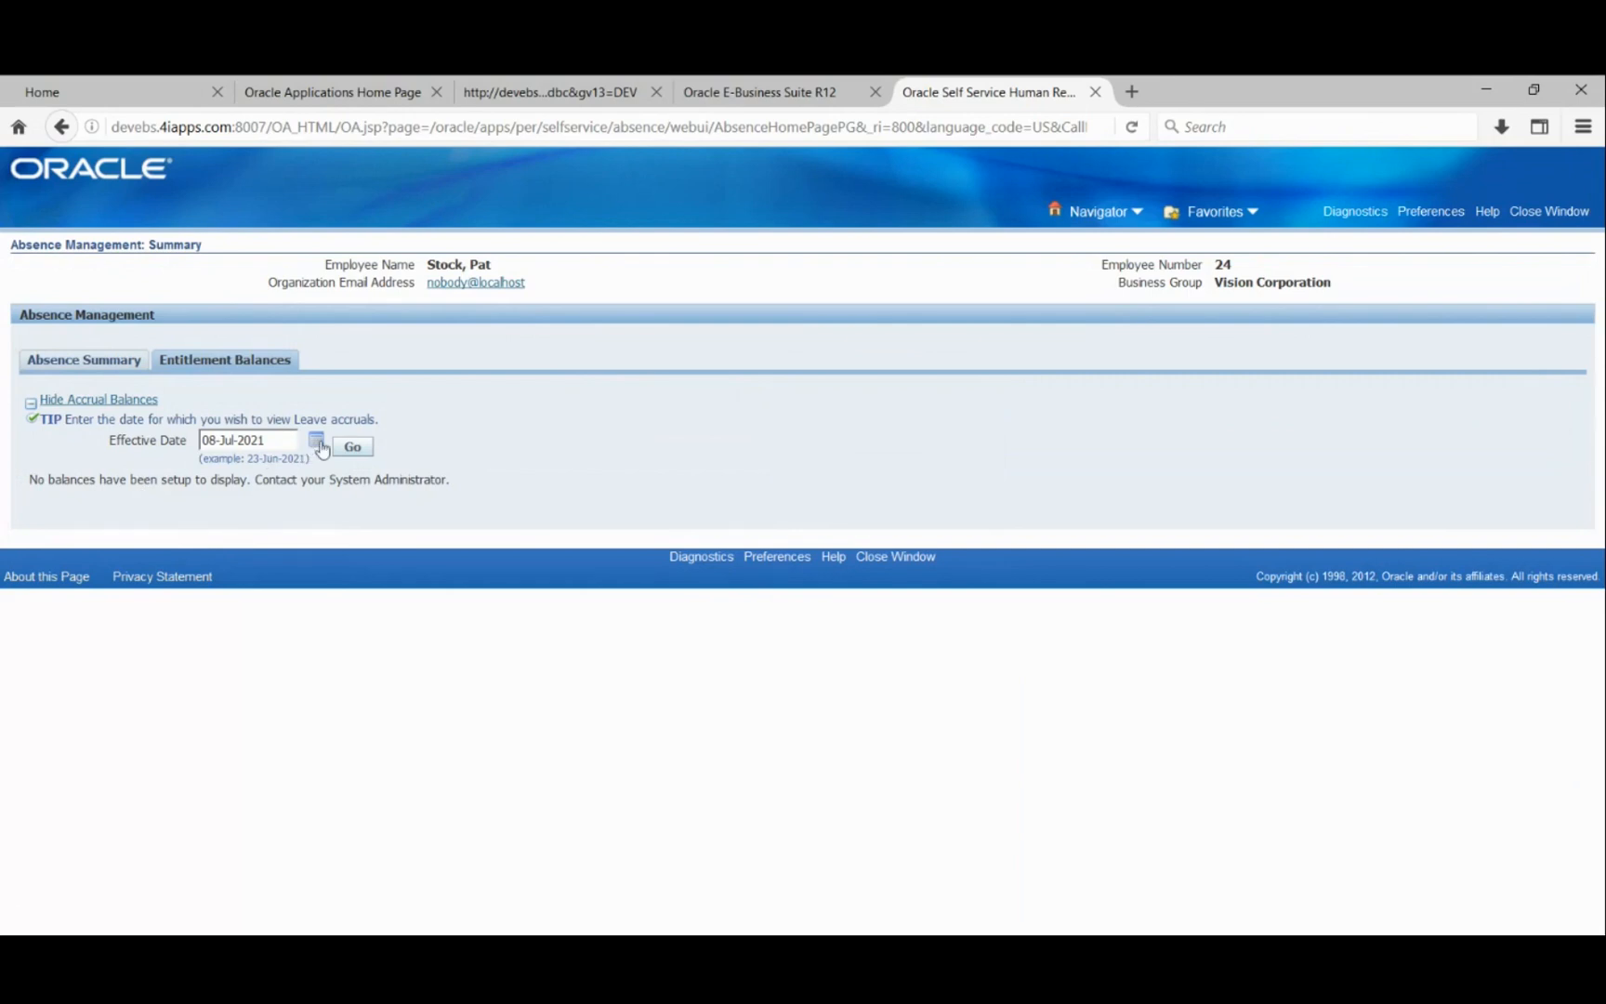
left_click(88, 361)
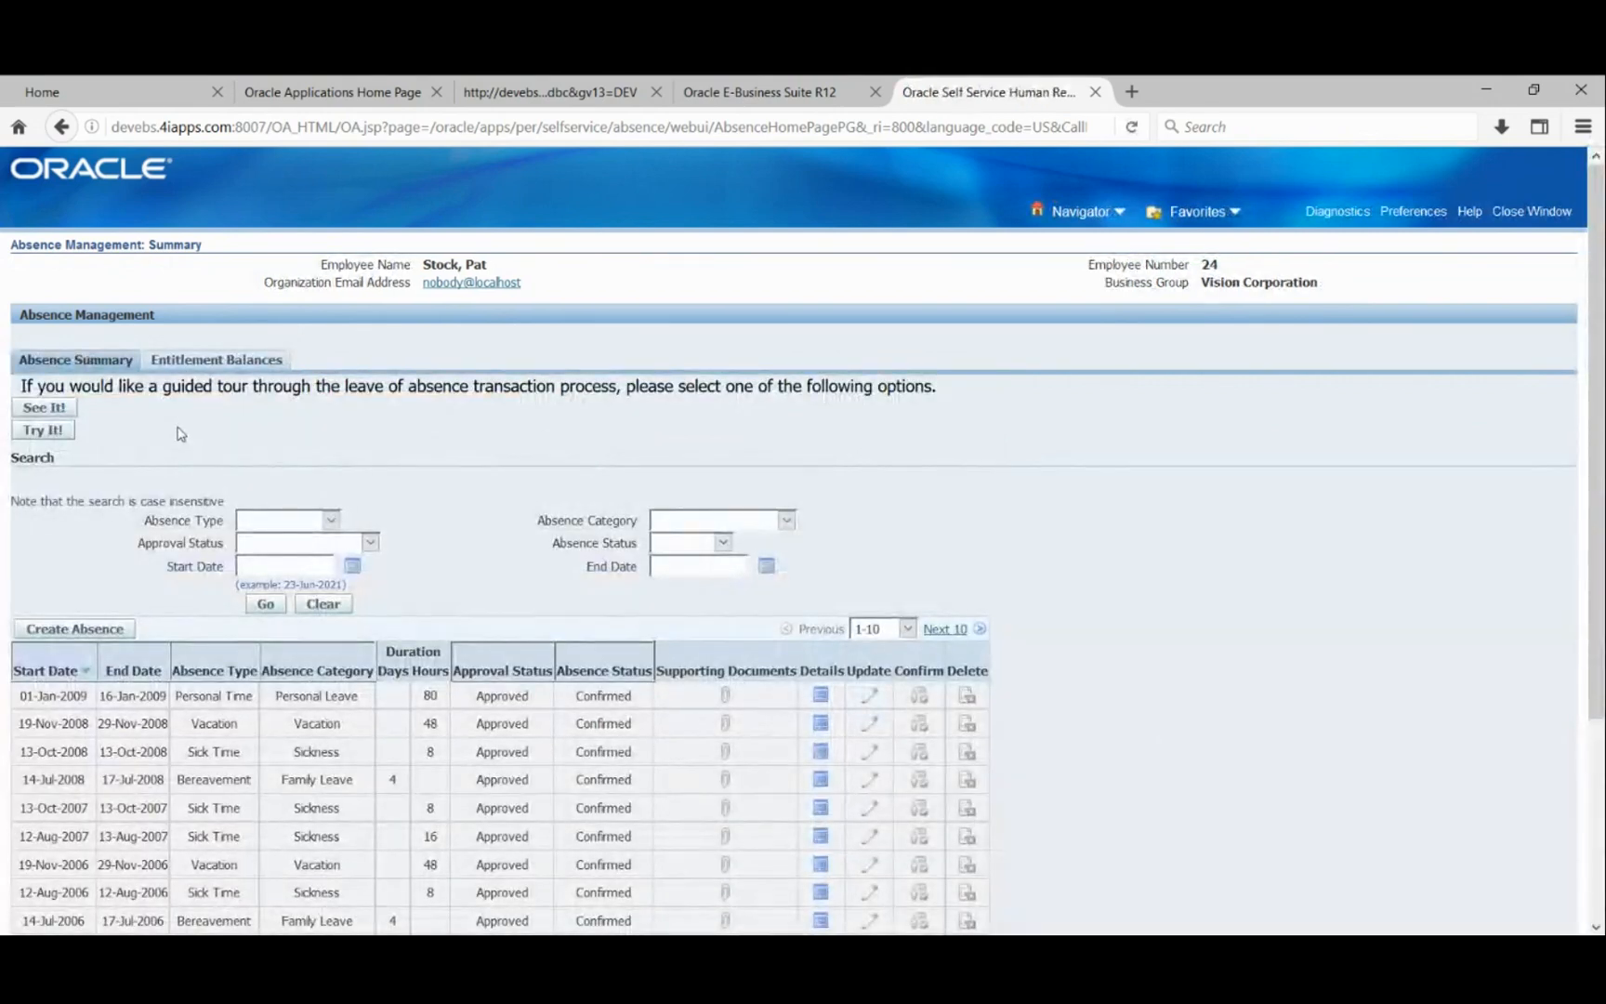
left_click(198, 369)
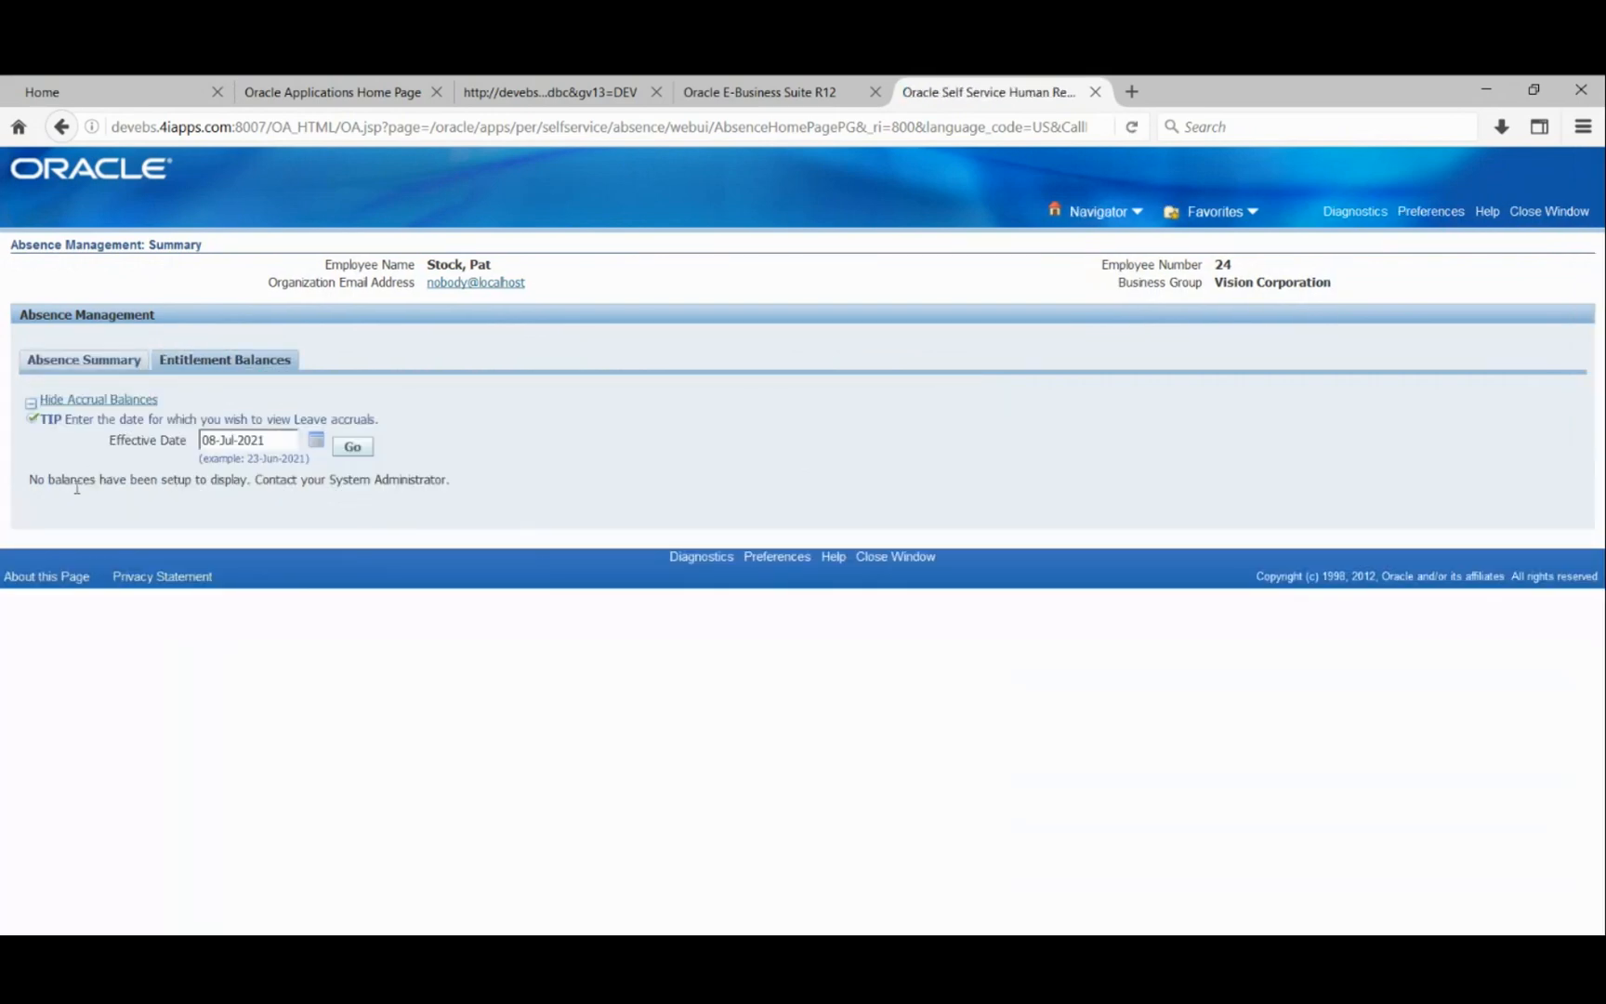
left_click(85, 360)
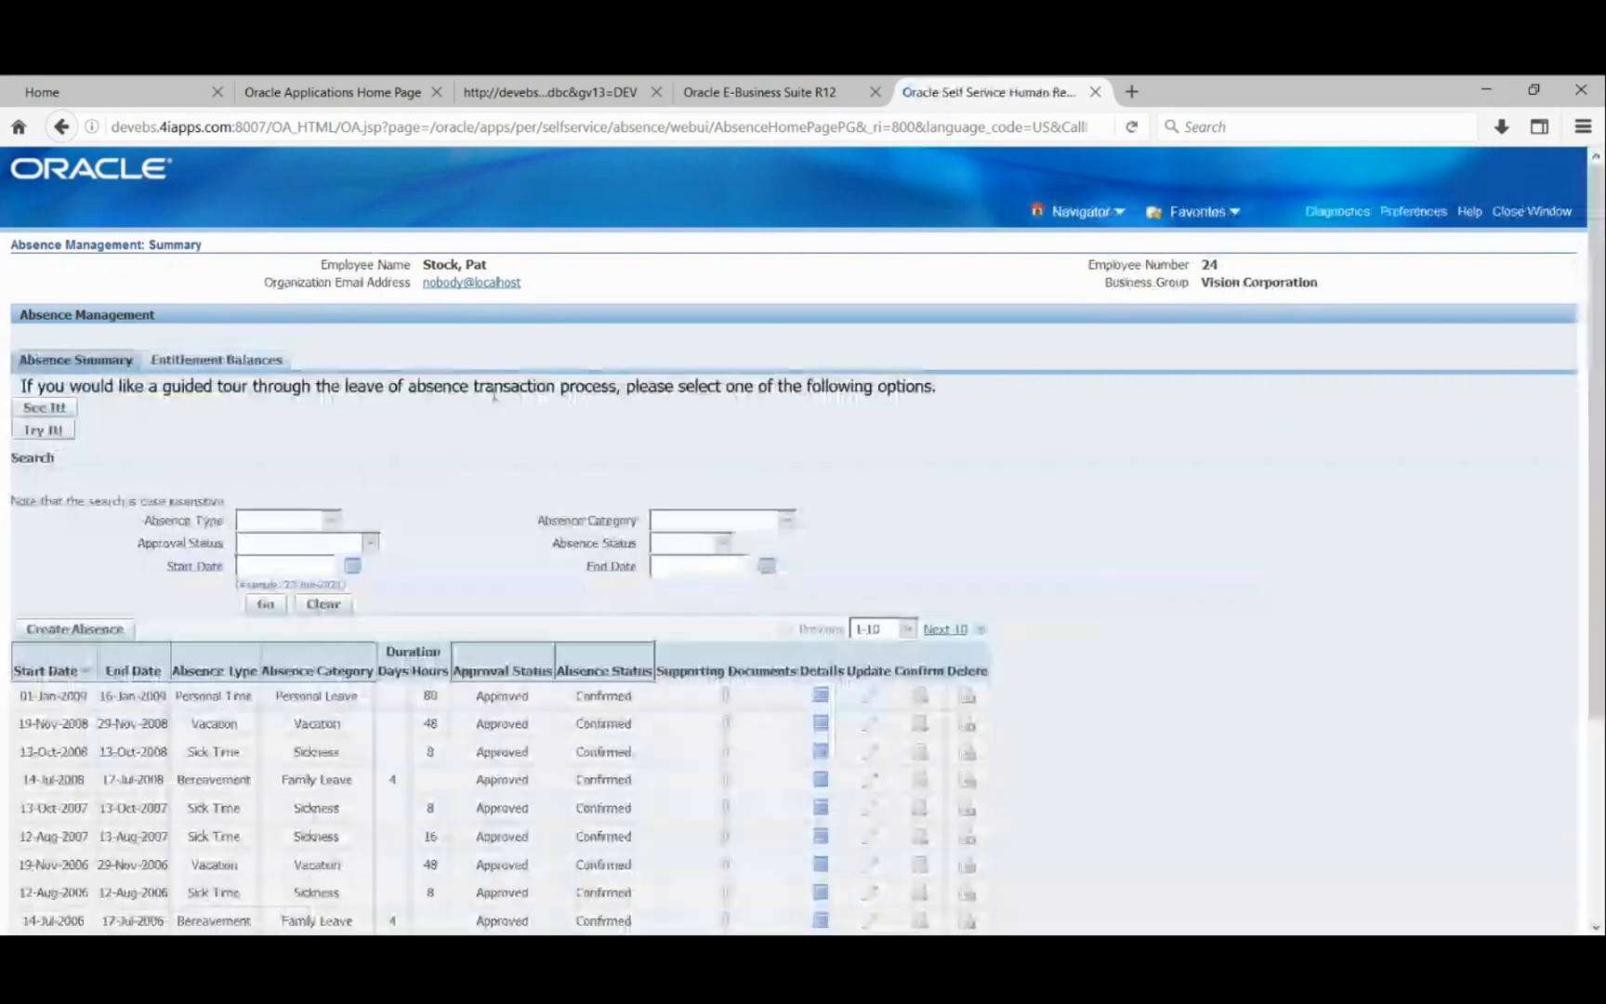
scroll(32, 606, "down", 5)
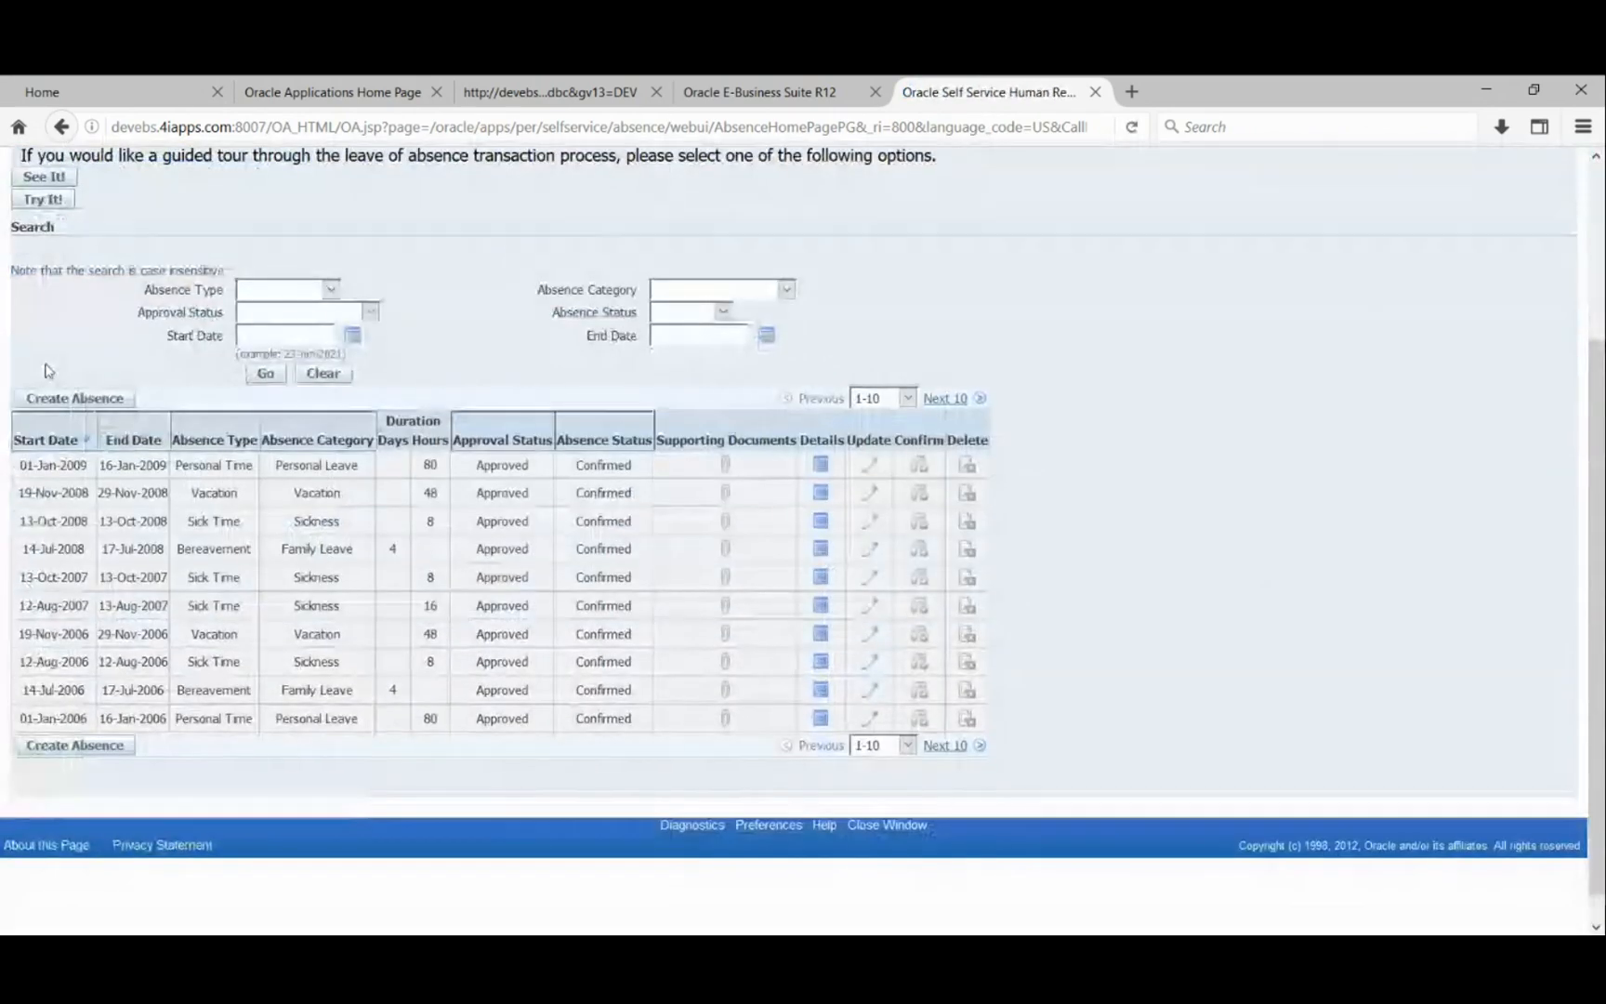
- Create a new absence with status Confirmed and absence type Personal Time
left_click(63, 399)
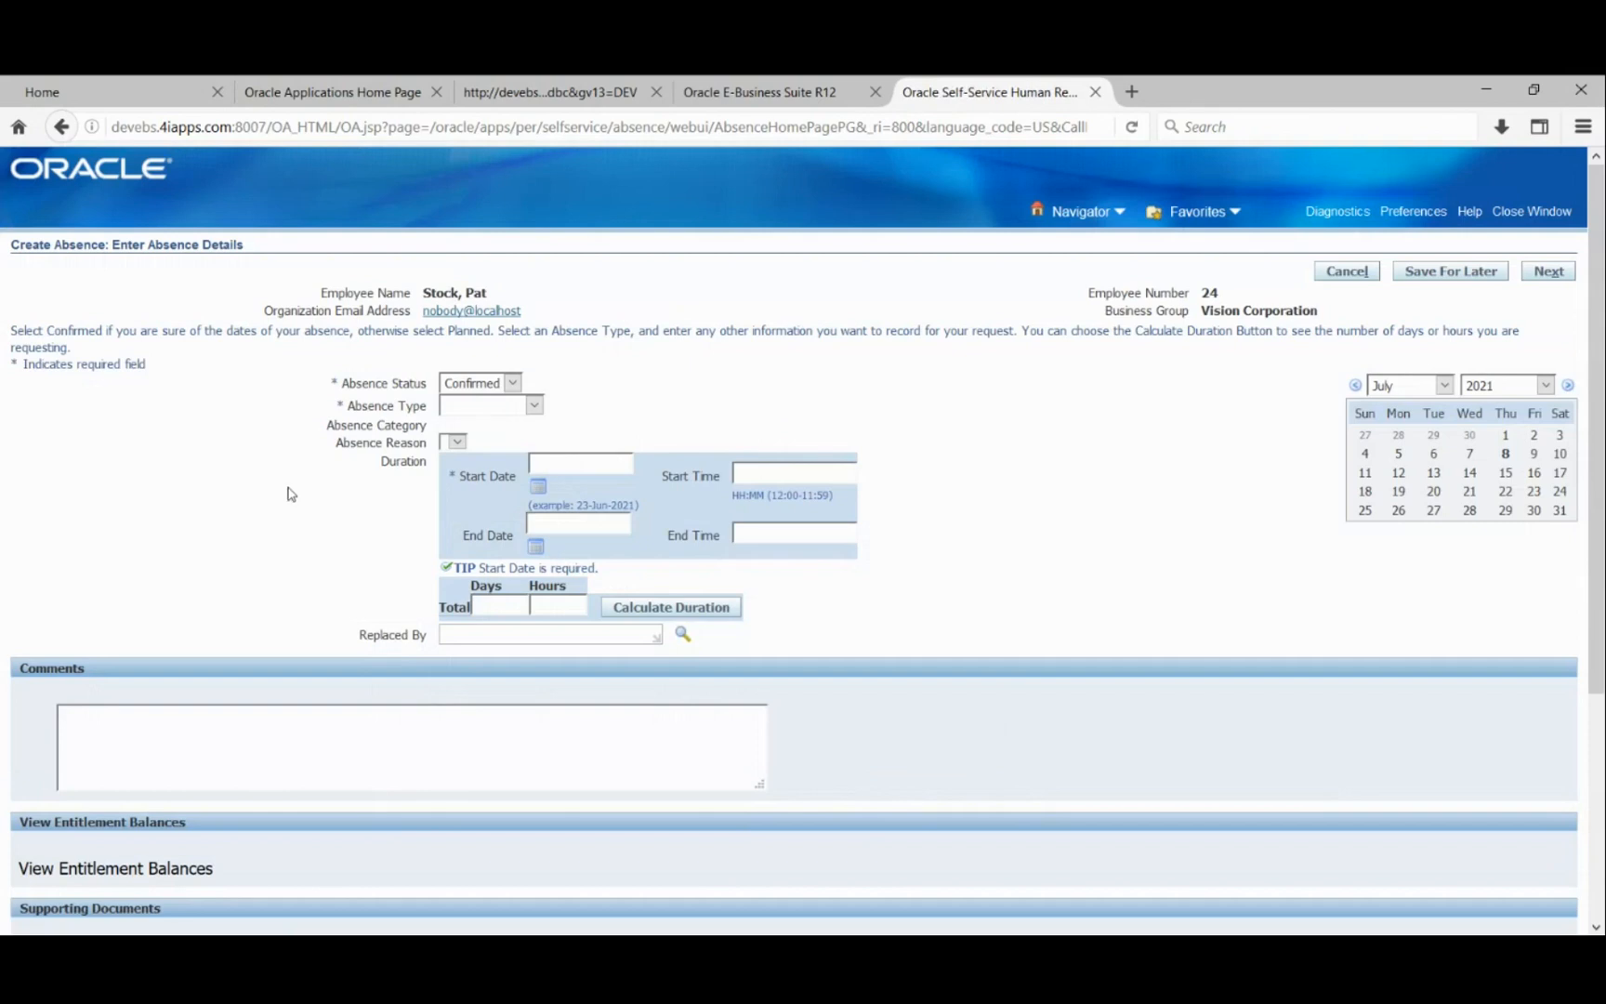
left_click(509, 386)
left_click(561, 372)
left_click(536, 407)
key("Return")
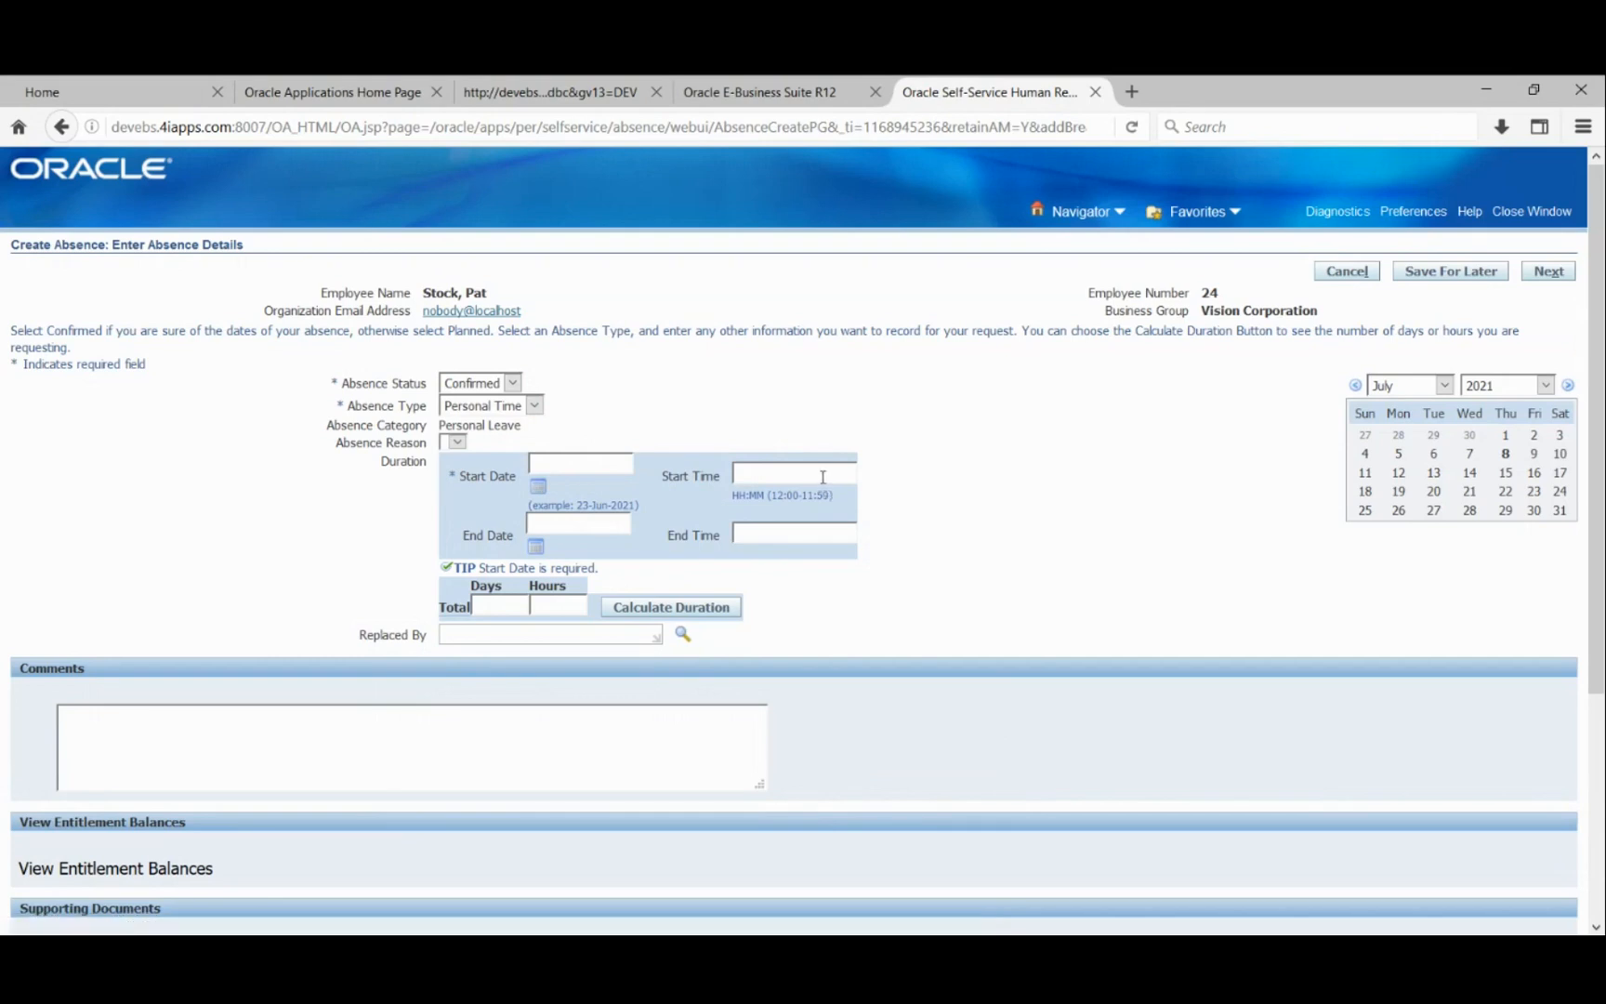
left_click(539, 487)
- Enter start 08-Jul-2021 10:00 and end 09-Jul-2021 12:00, giving 2 days 11 hours
type("08-Jul-2021")
left_click(759, 478)
type("10:00")
type("09-Jul-2021")
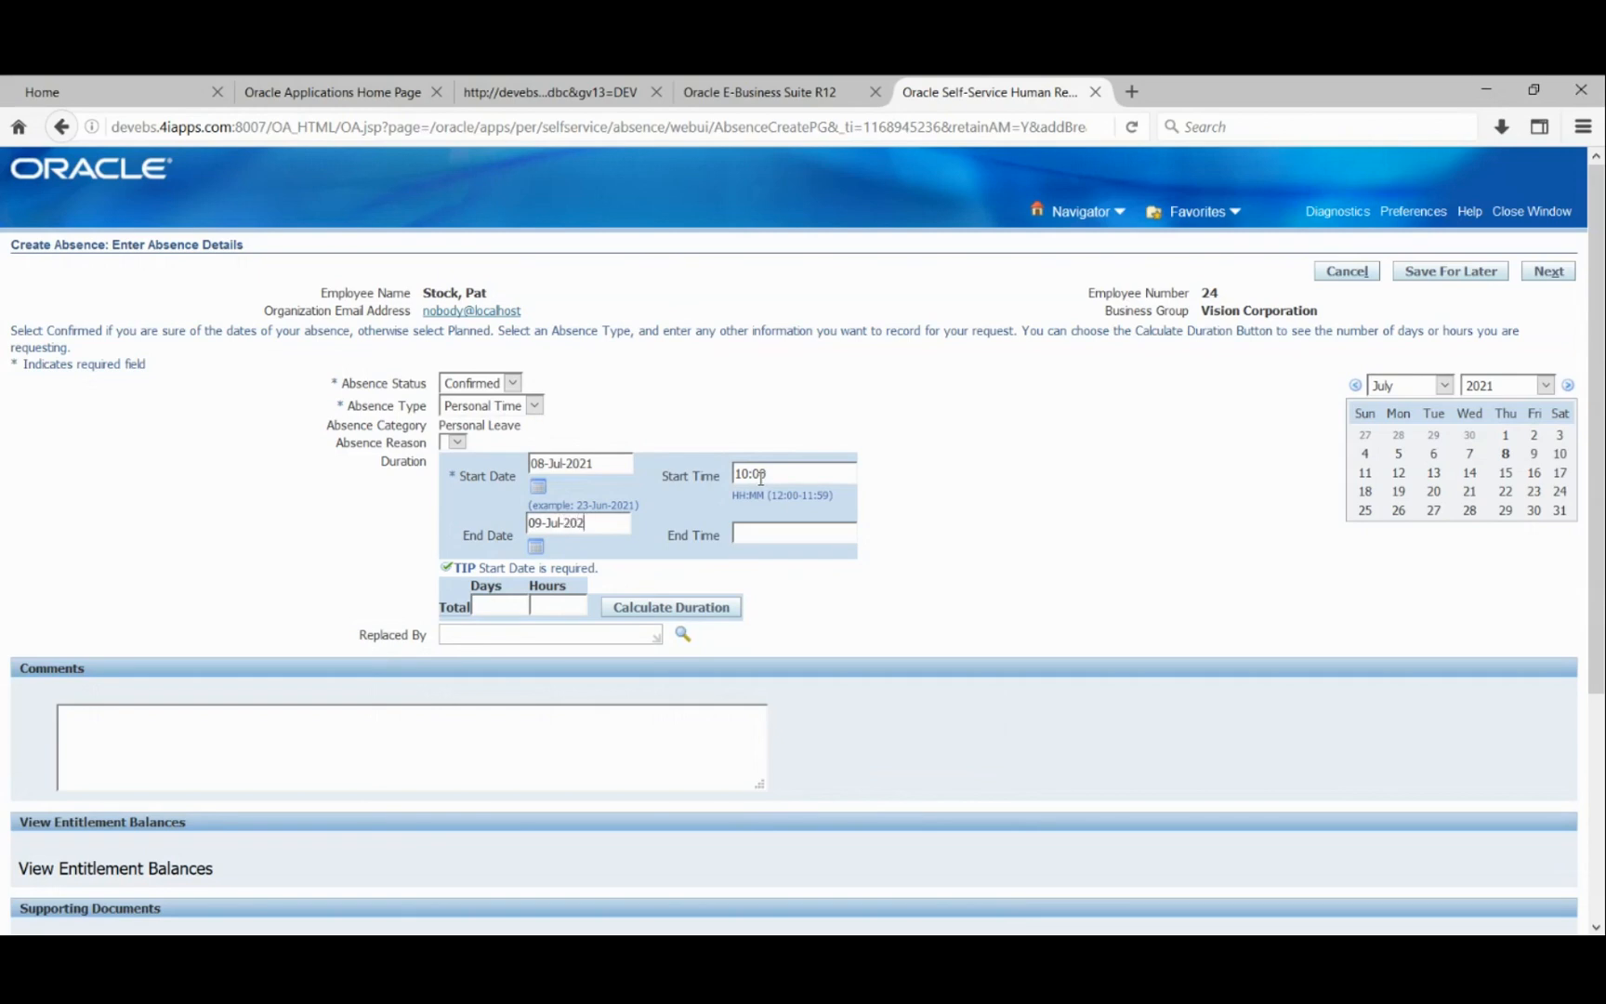
key("Tab")
left_click(759, 532)
type("12:00")
key("Tab")
left_click(685, 612)
scroll(1155, 501, "down", 5)
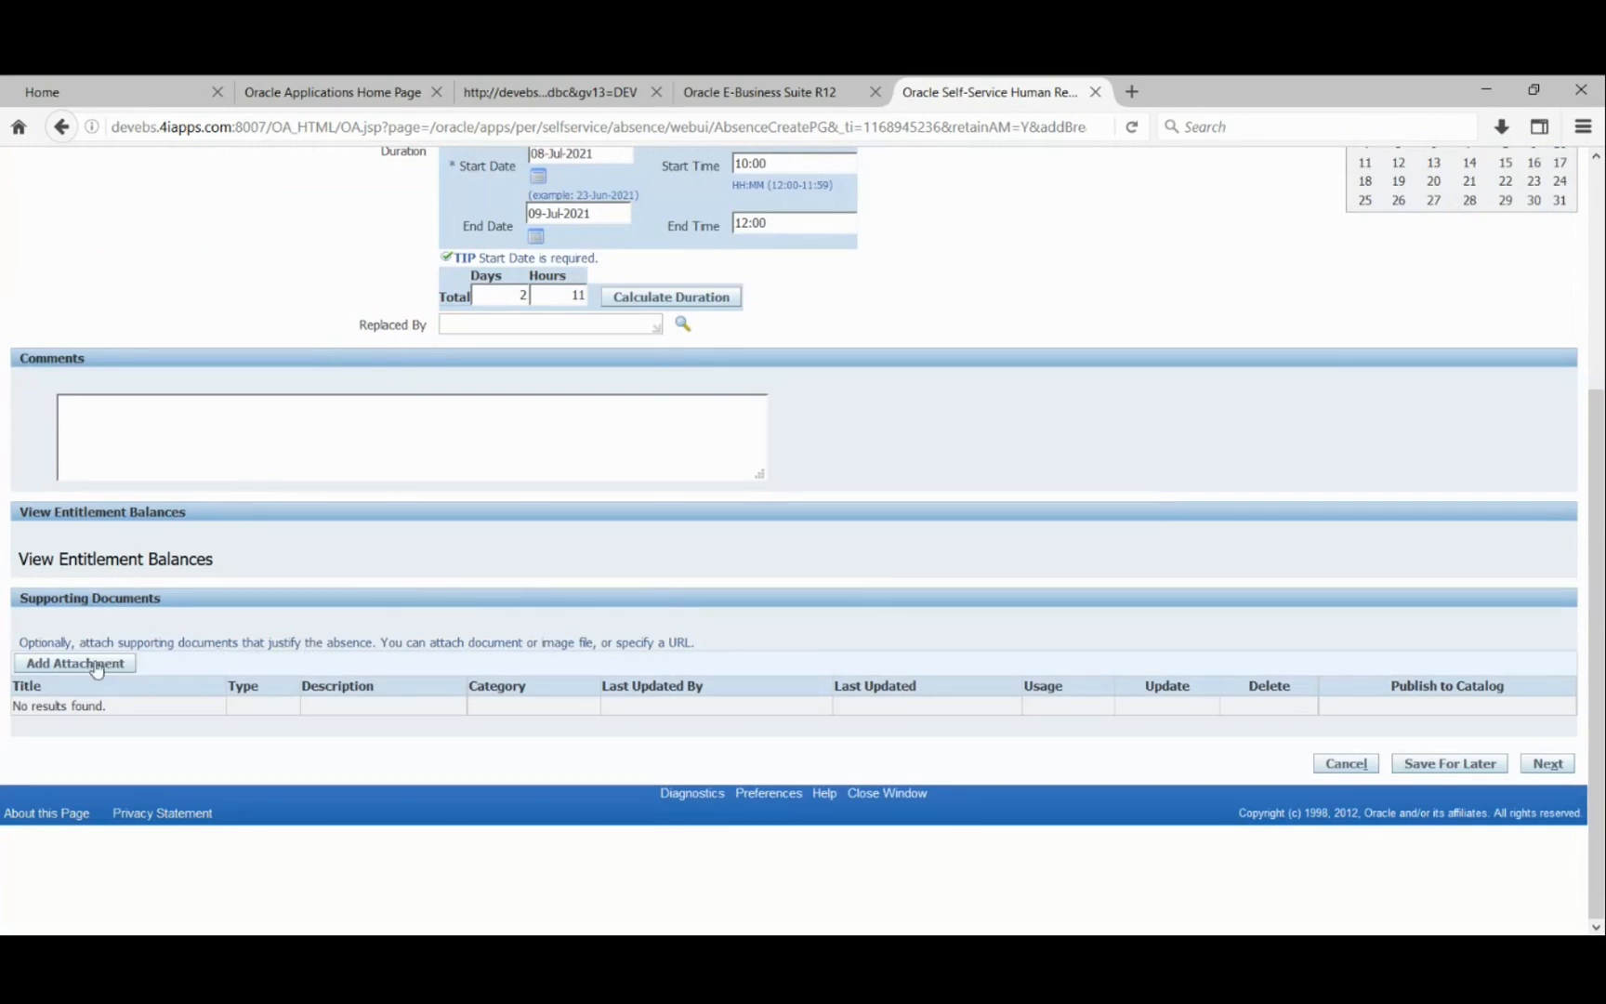
scroll(439, 339, "up", 2)
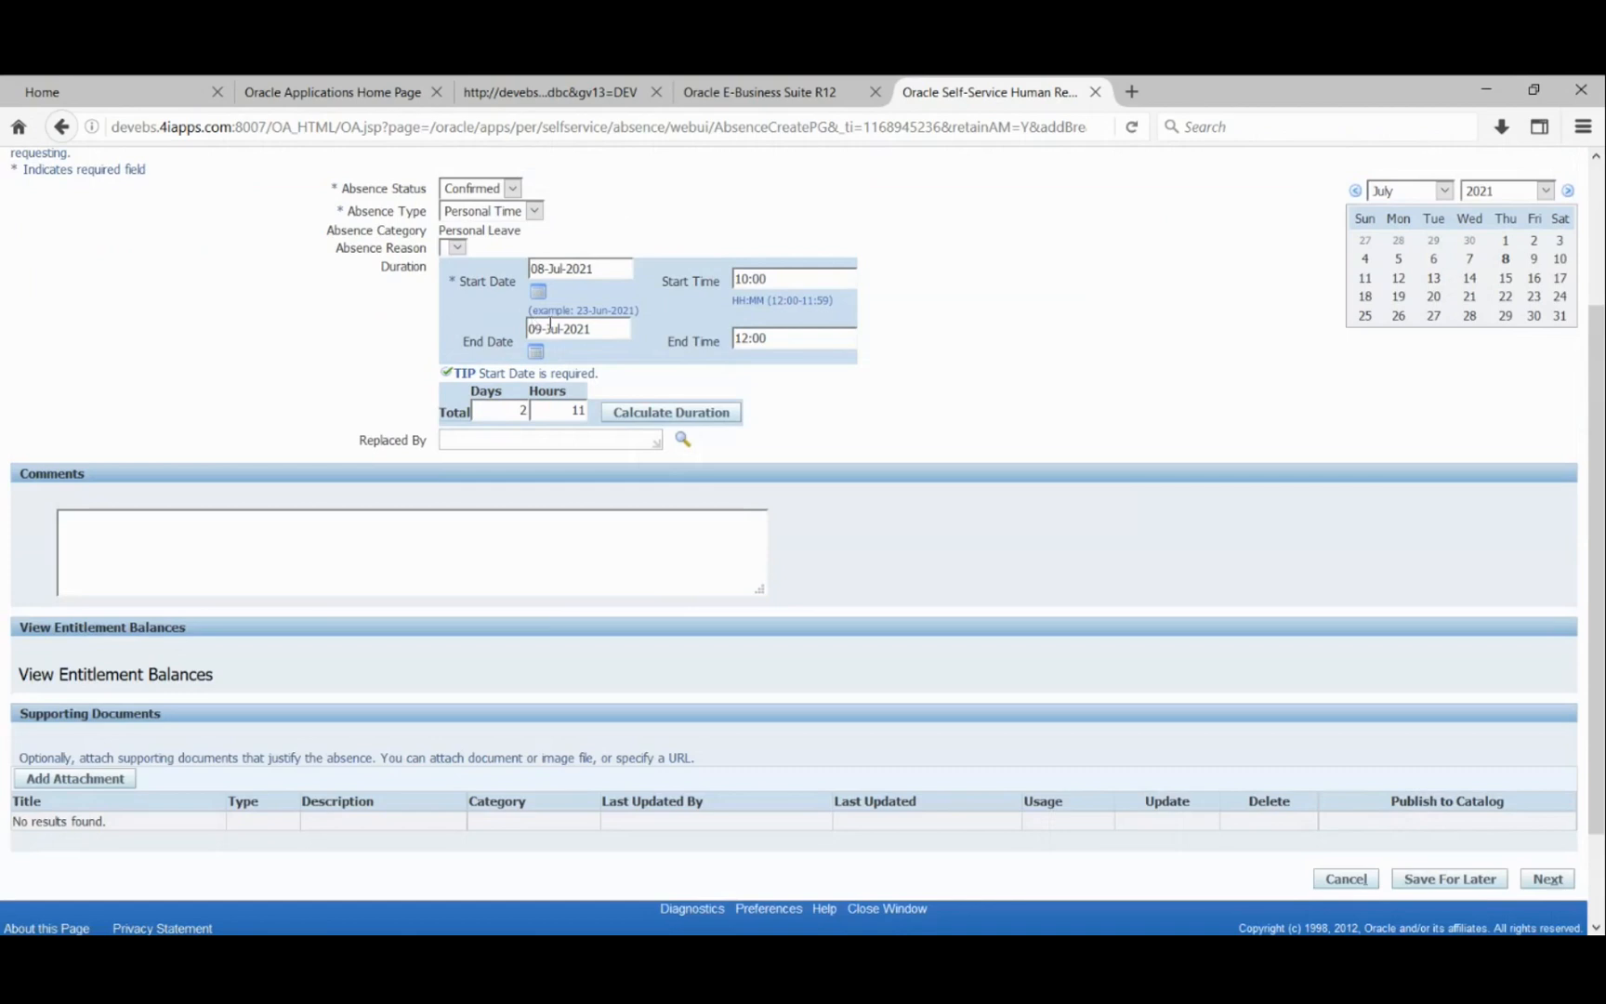
scroll(4, 447, "down", 2)
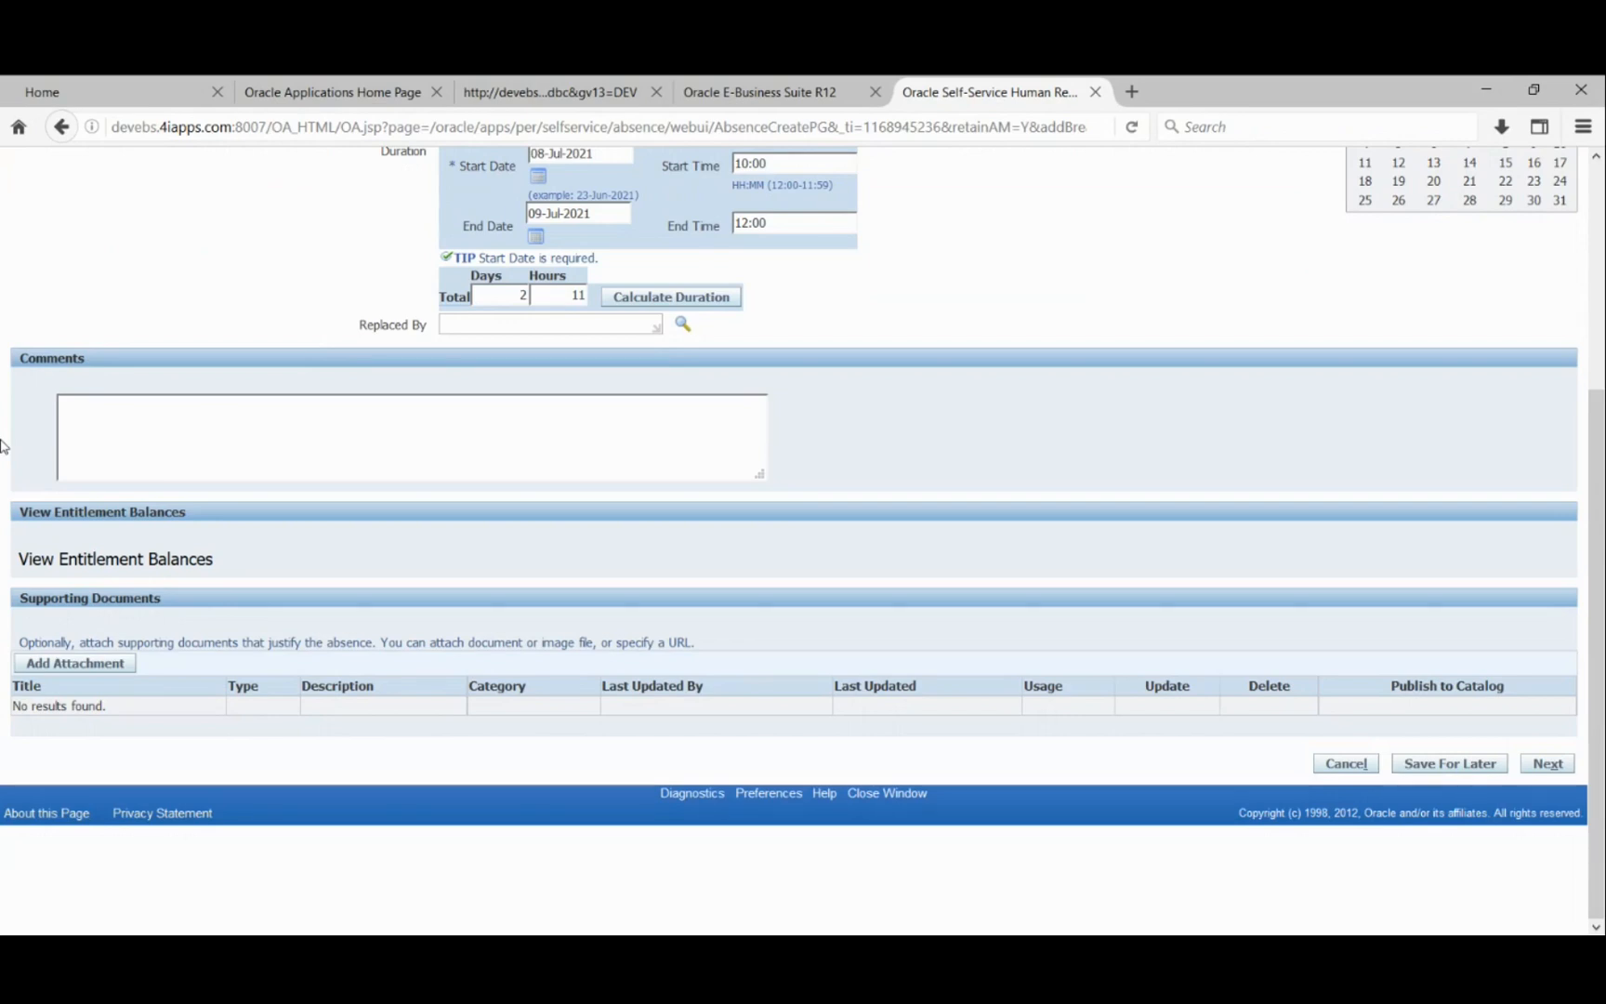
scroll(1, 439, "up", 5)
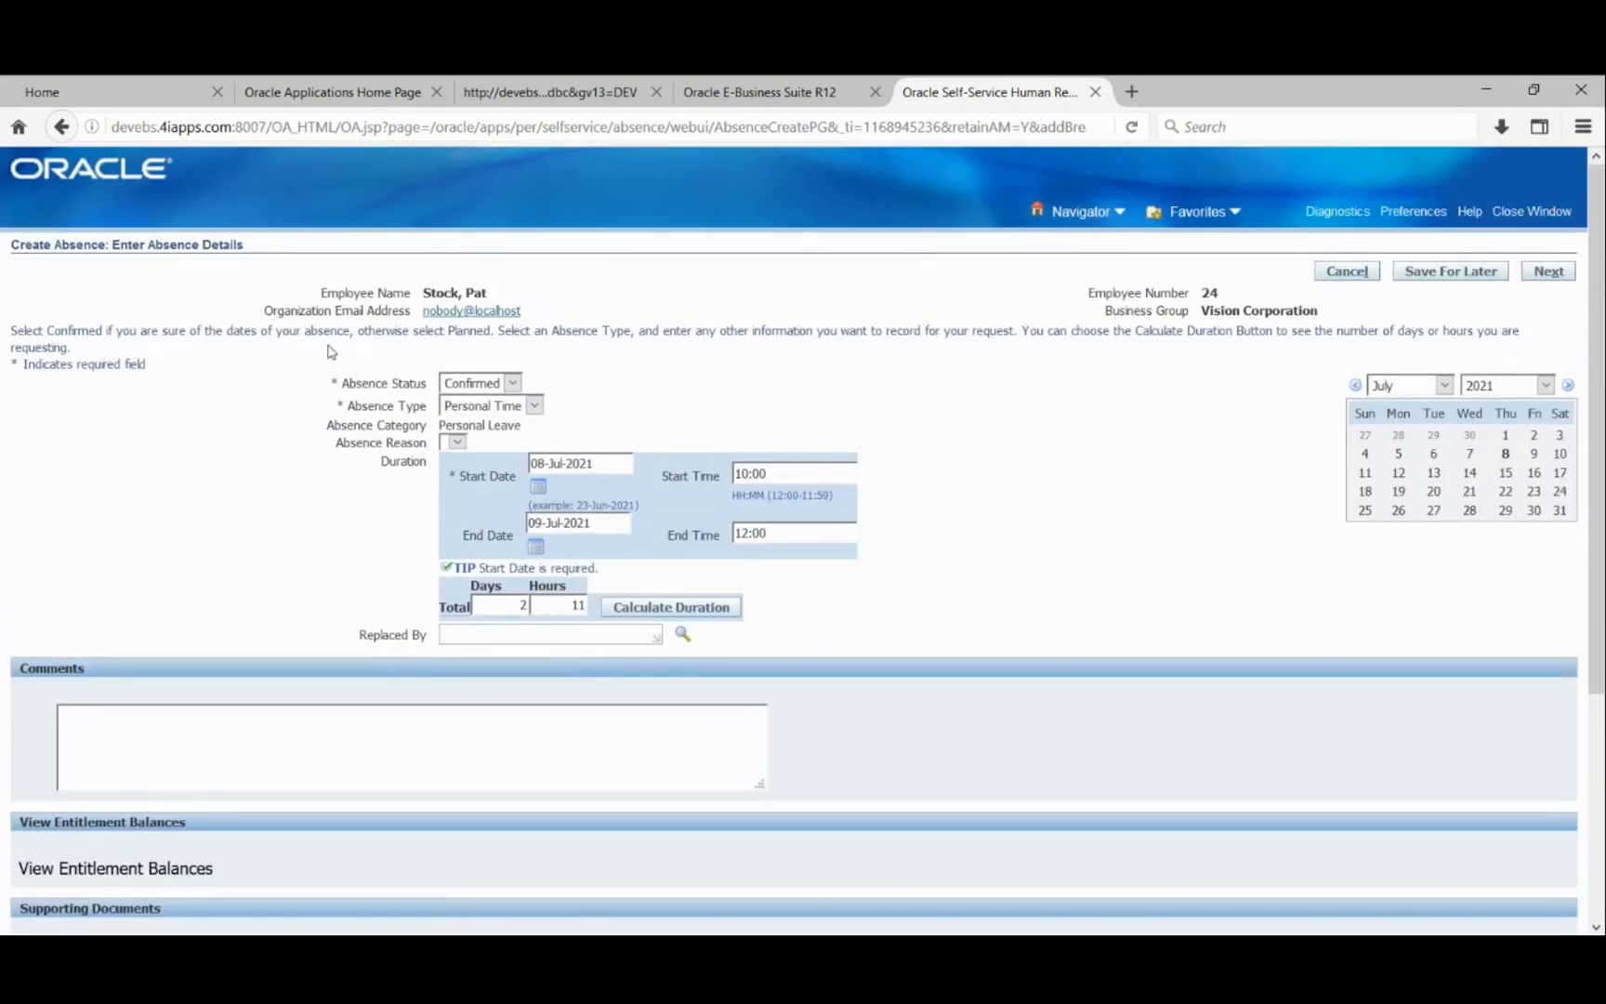
left_click(534, 413)
scroll(165, 483, "down", 5)
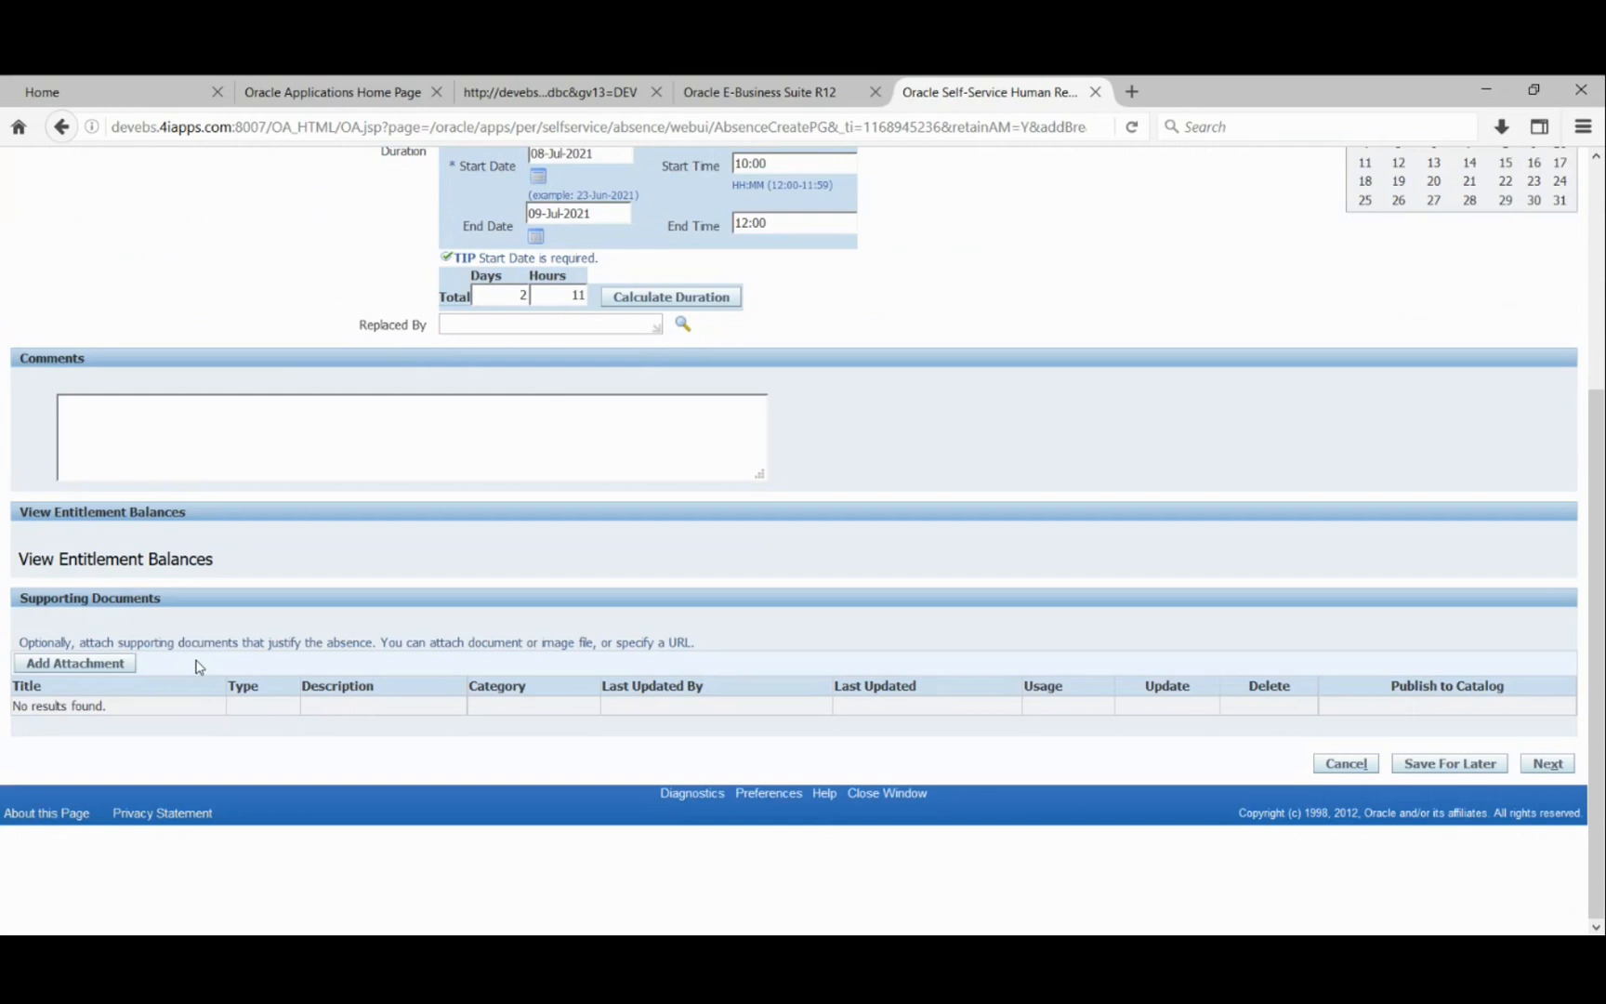
left_click(120, 663)
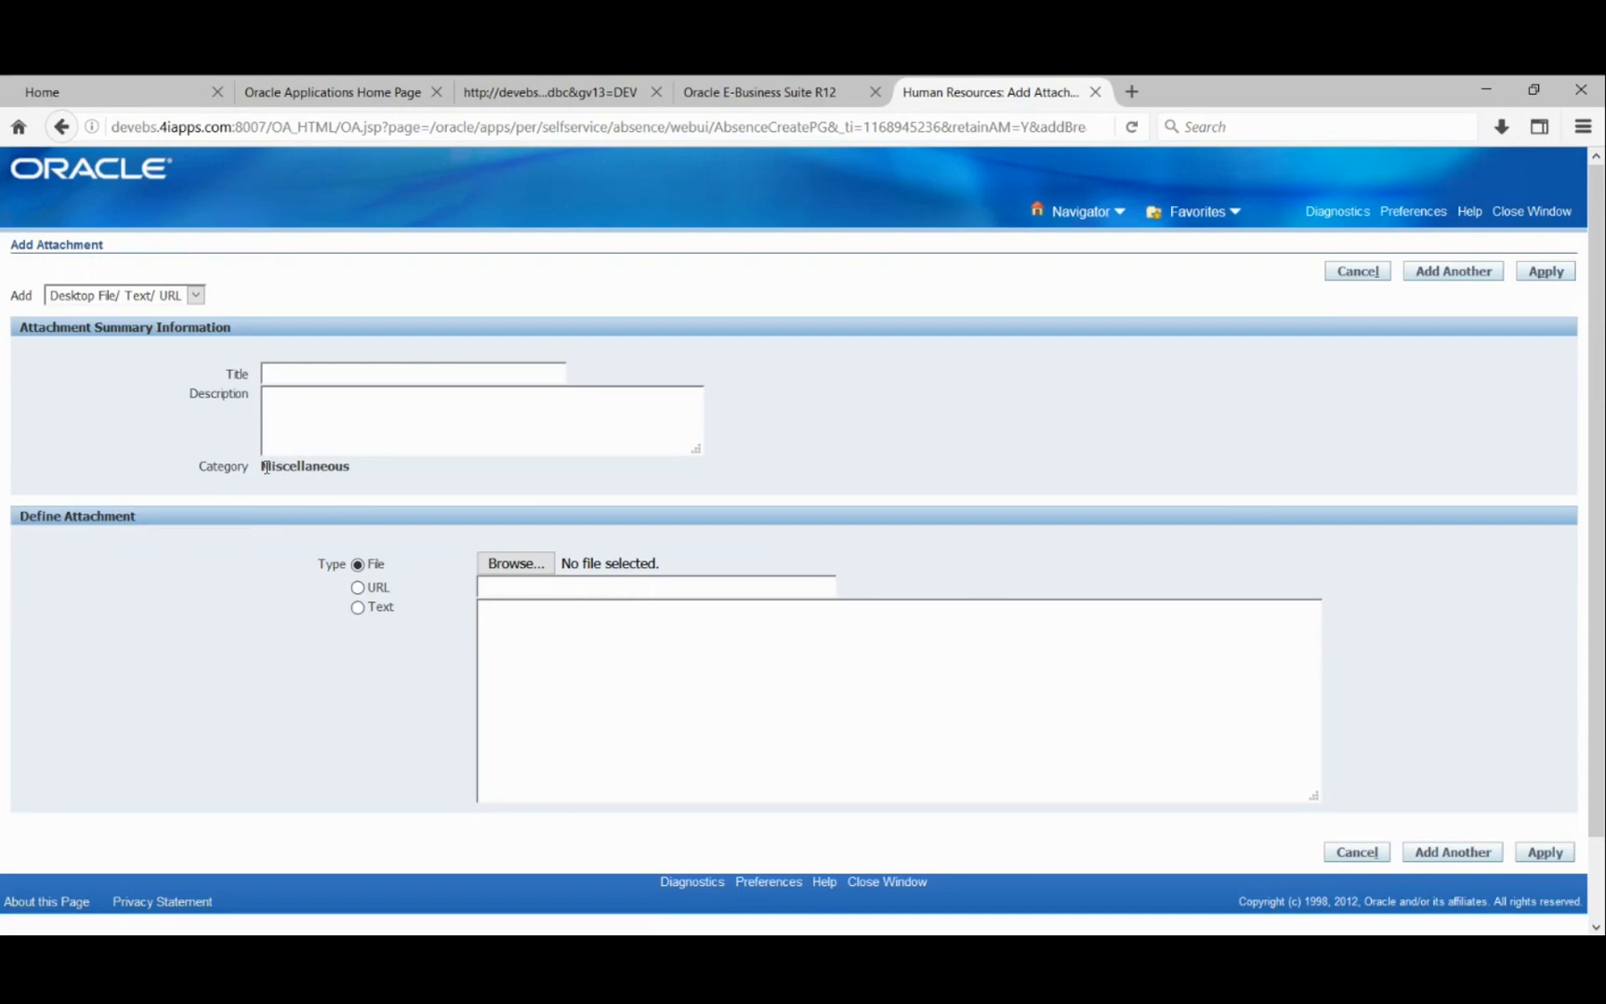
left_click_drag(263, 466, 351, 465)
left_click(362, 479)
left_click_drag(263, 468, 345, 469)
left_click(424, 472)
left_click(1347, 281)
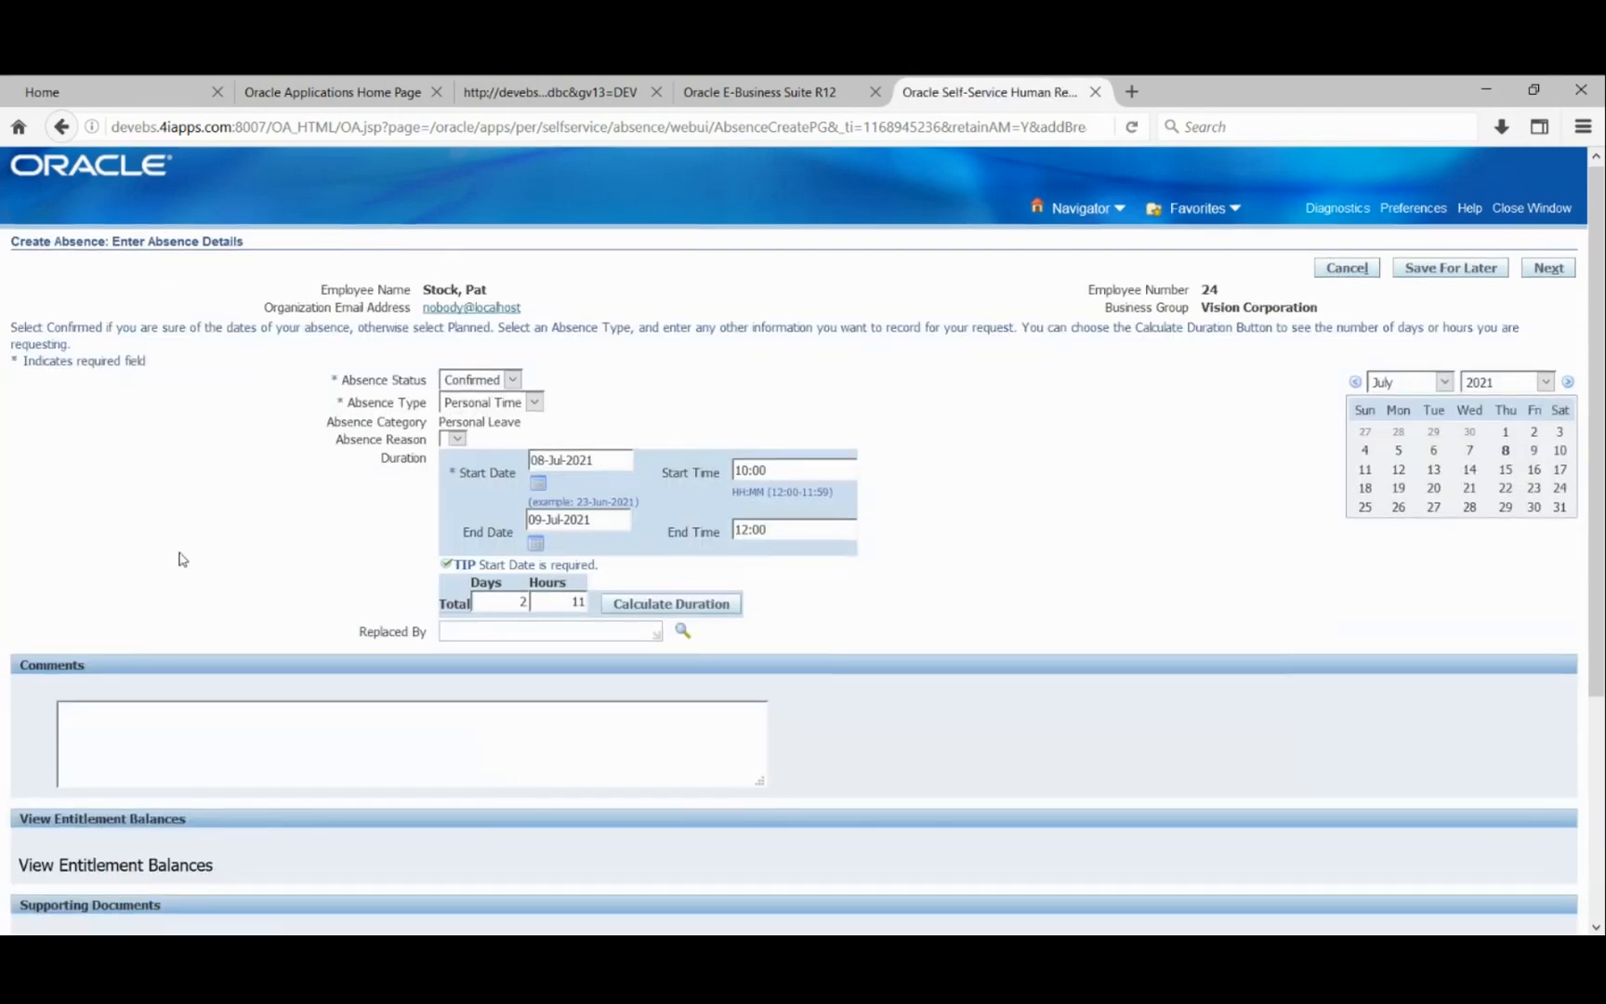
- Open the View Entitlement Balances popup from the absence form, showing no balances
scroll(177, 558, "down", 3)
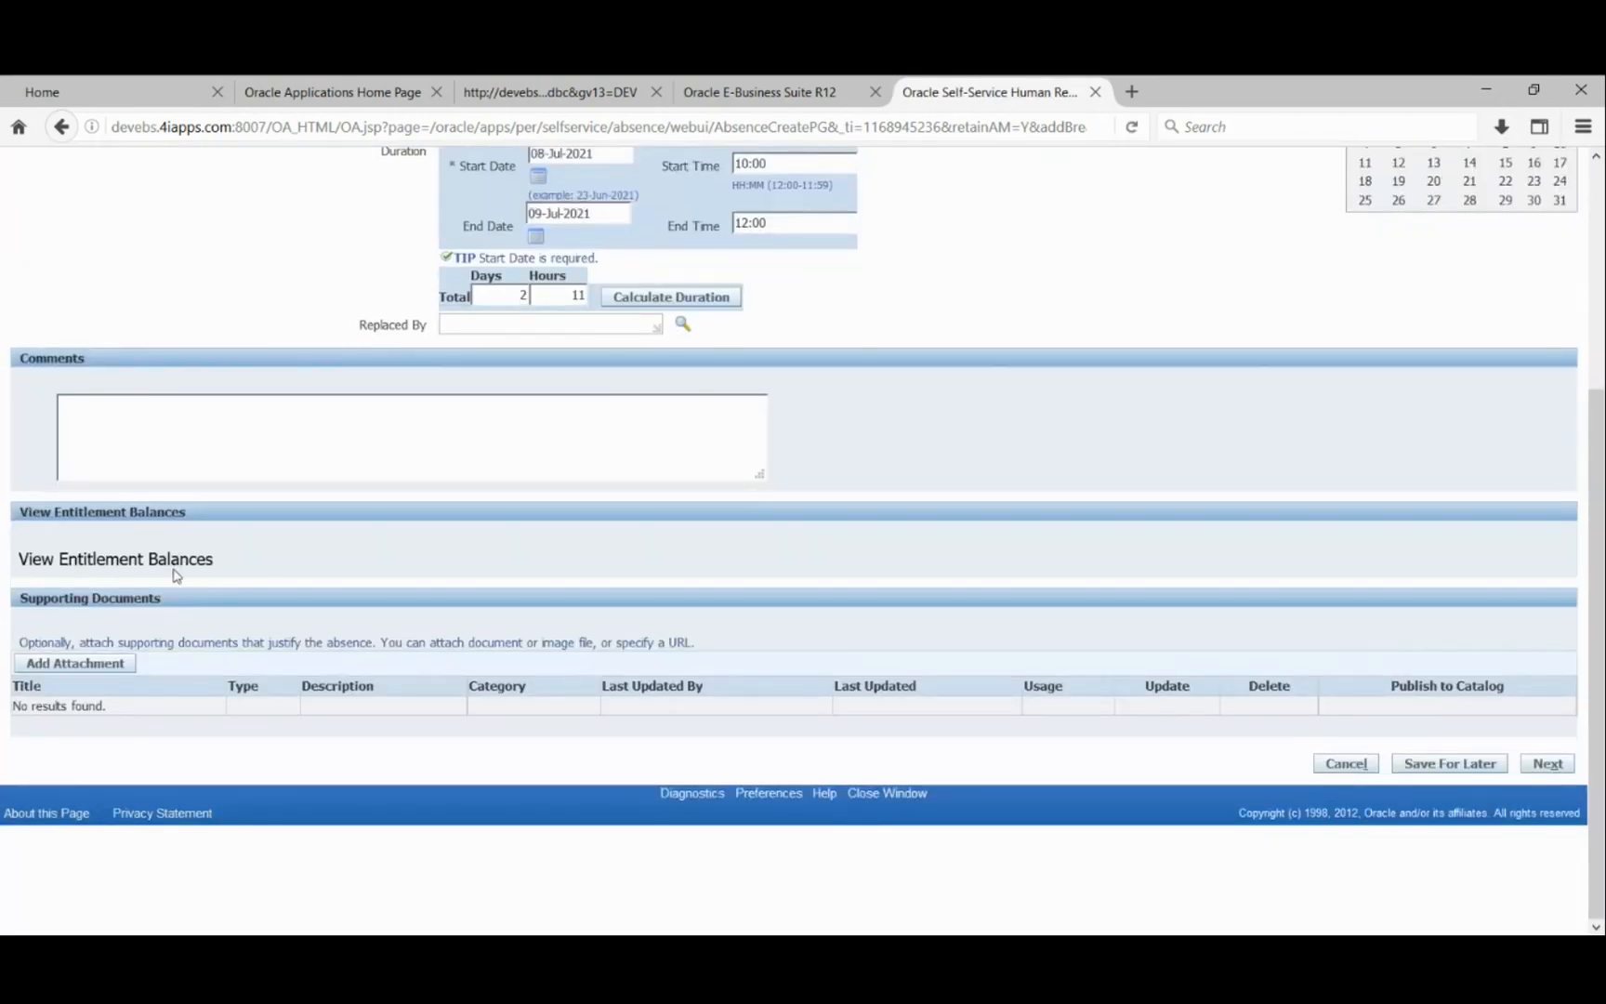
left_click(173, 564)
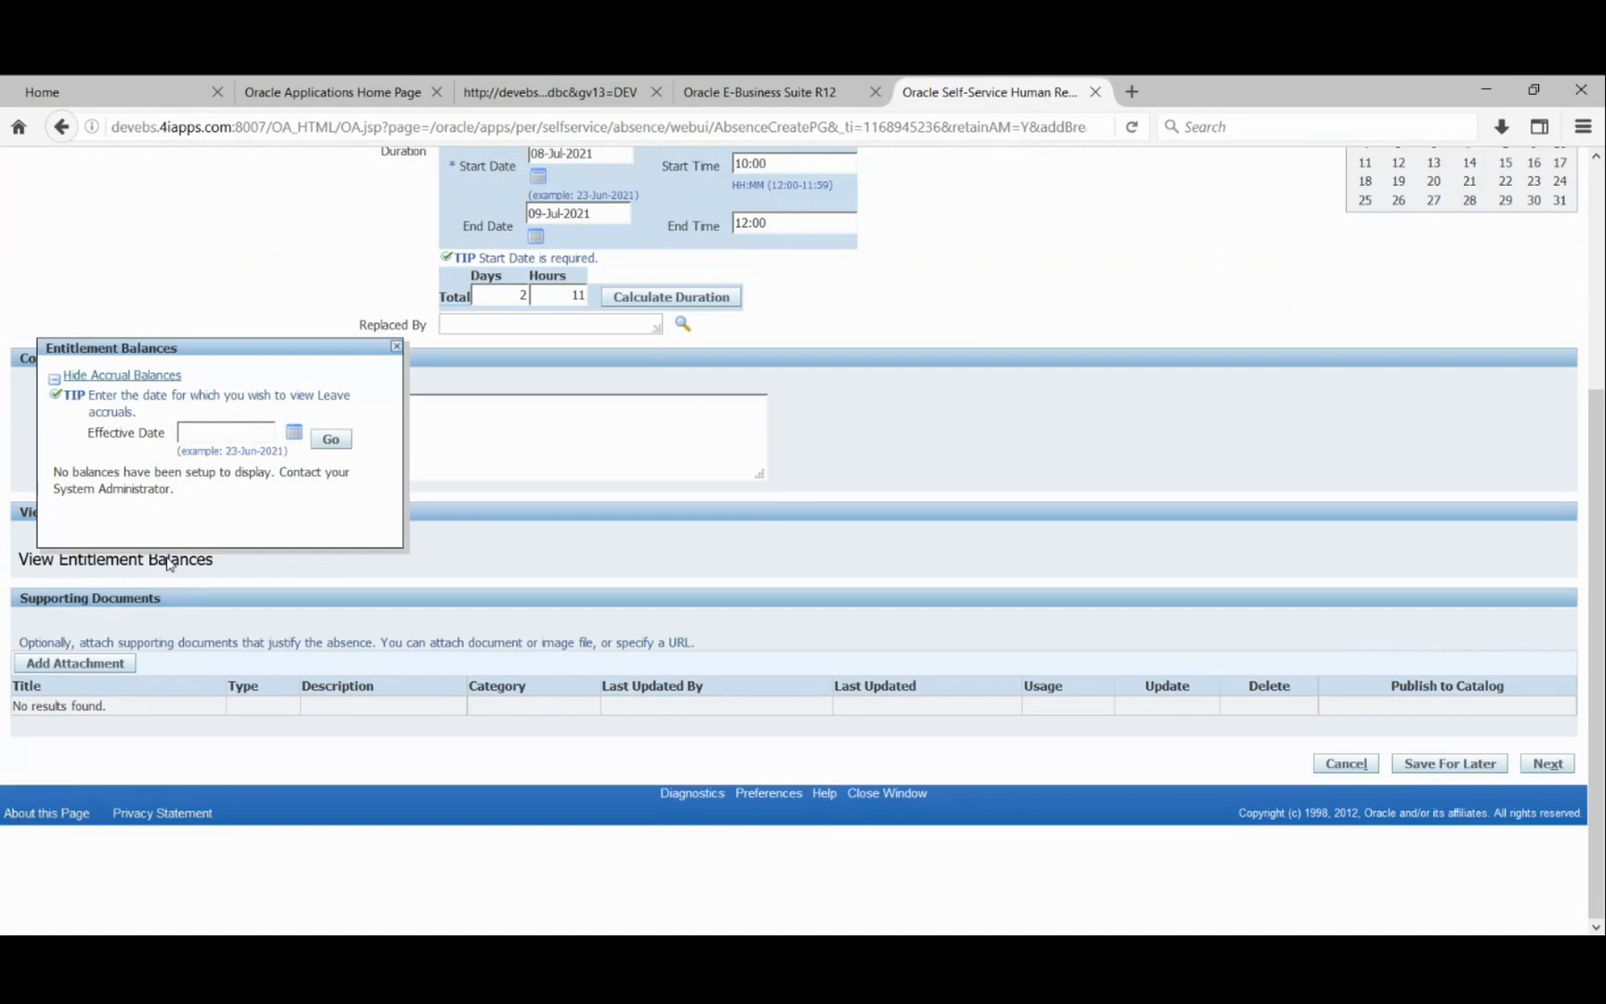
- Recheck the Personal Time absence type, refresh the Entitlement Balances popup, then close it
scroll(168, 564, "up", 5)
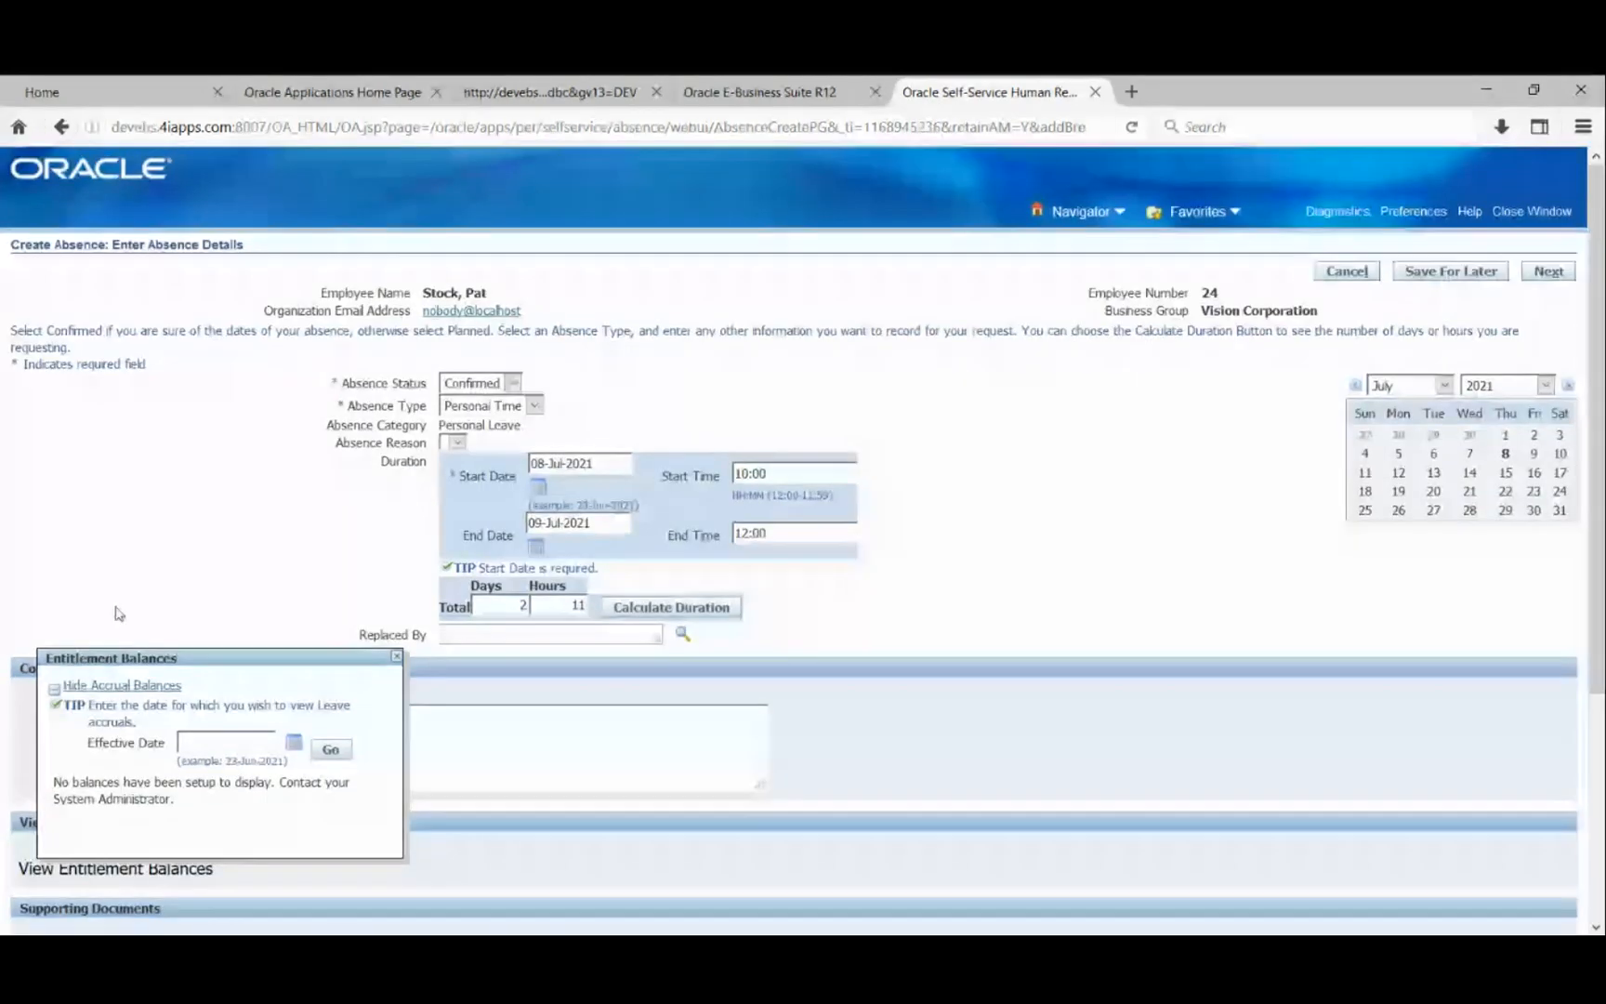
left_click(537, 406)
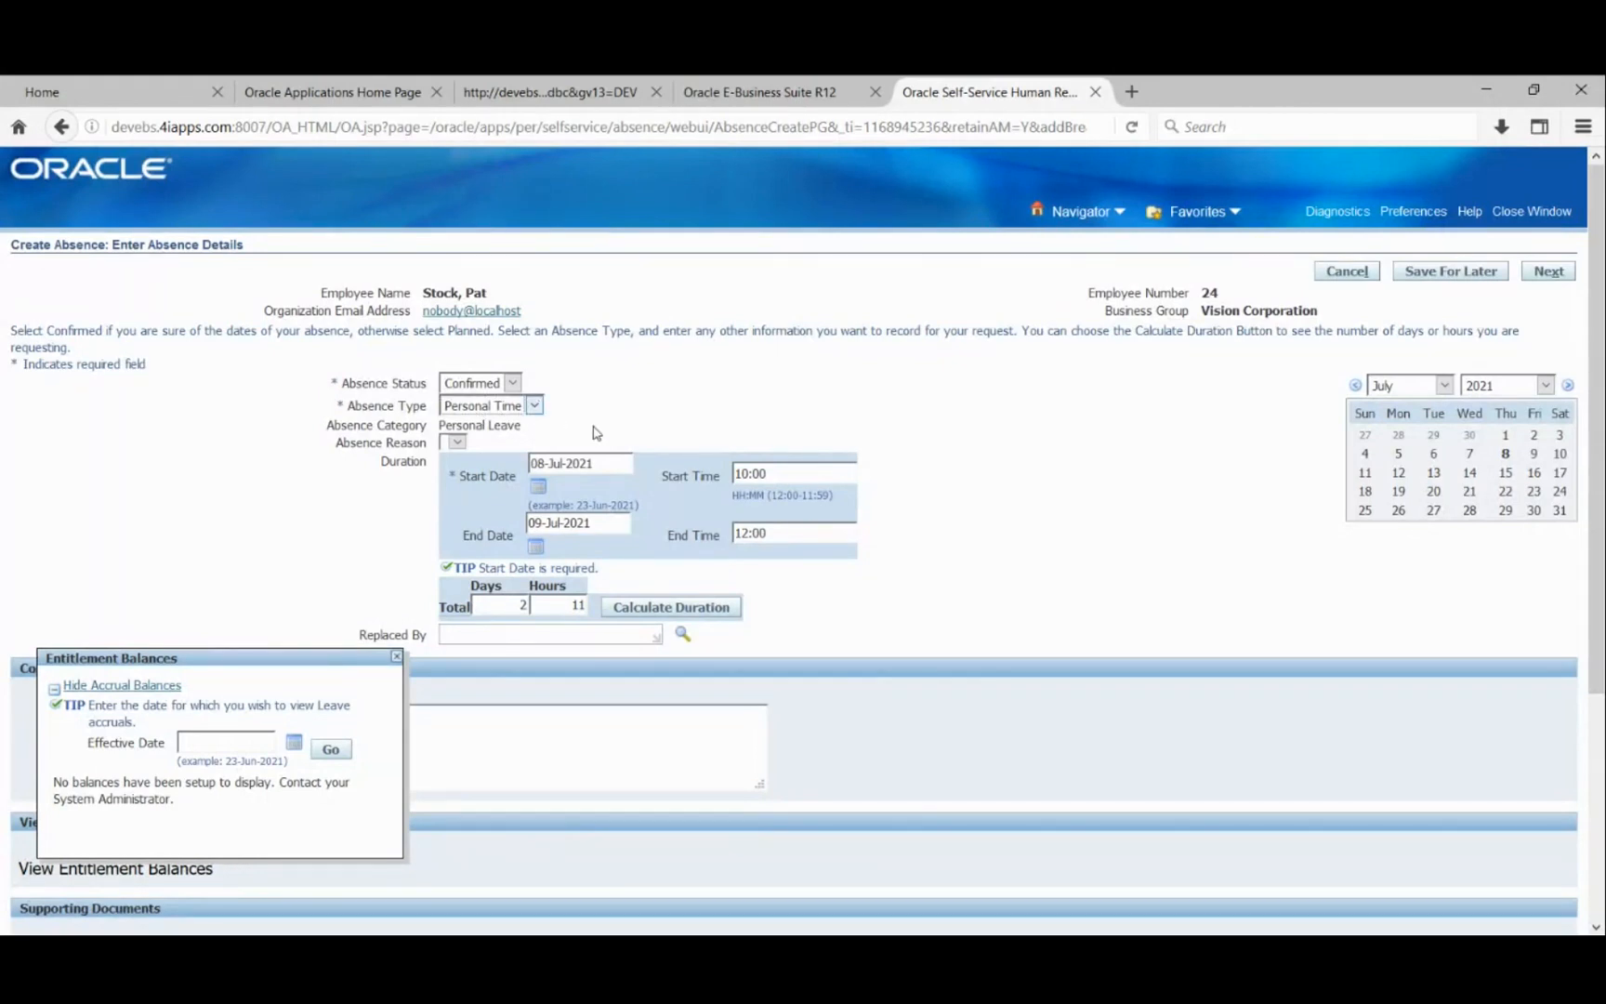
left_click(362, 845)
scroll(1088, 695, "down", 5)
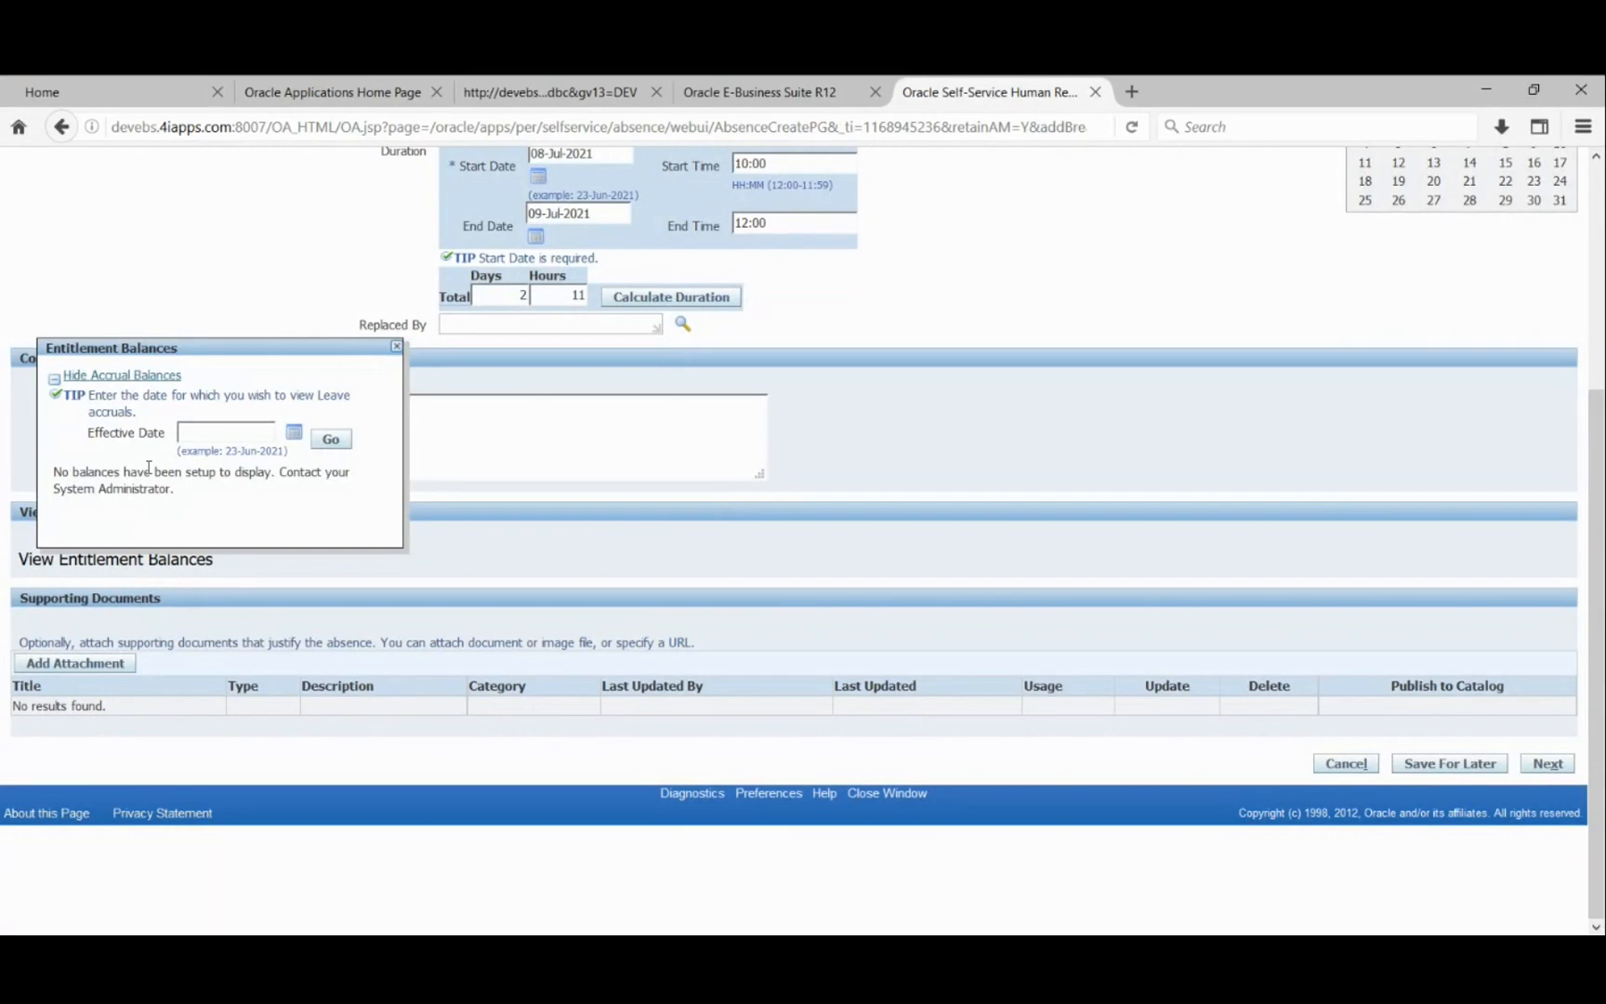
left_click(76, 566)
left_click(397, 349)
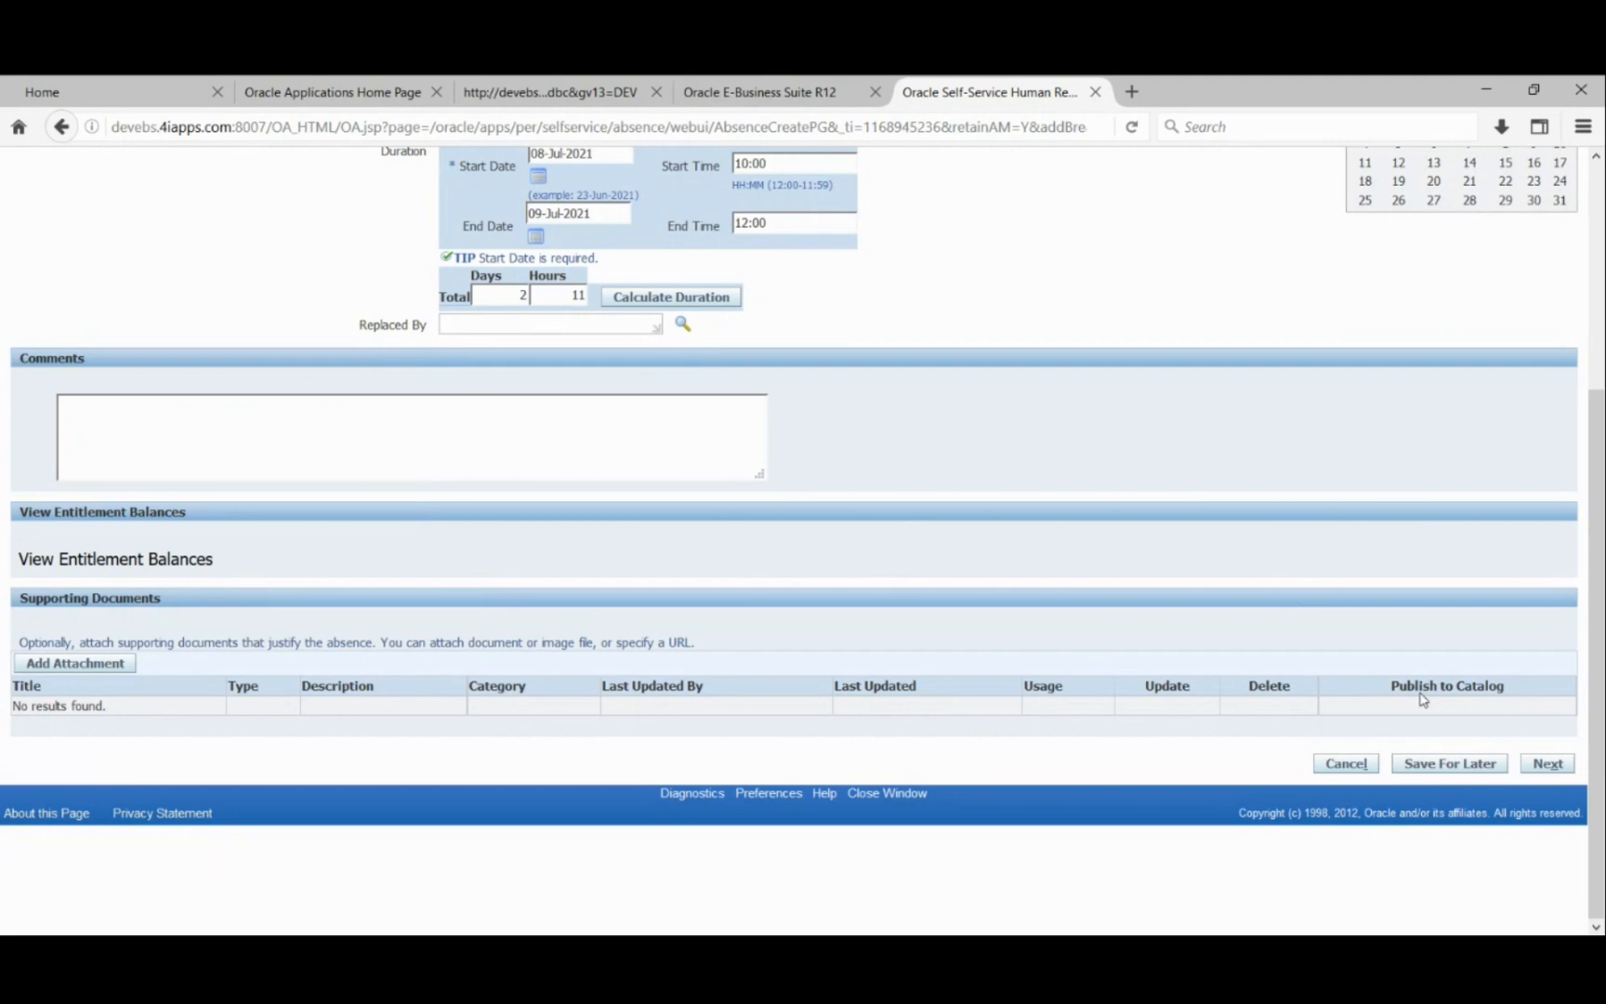
- Advance to Create Absence: Review and look over the details and the HR People approver
left_click(1547, 764)
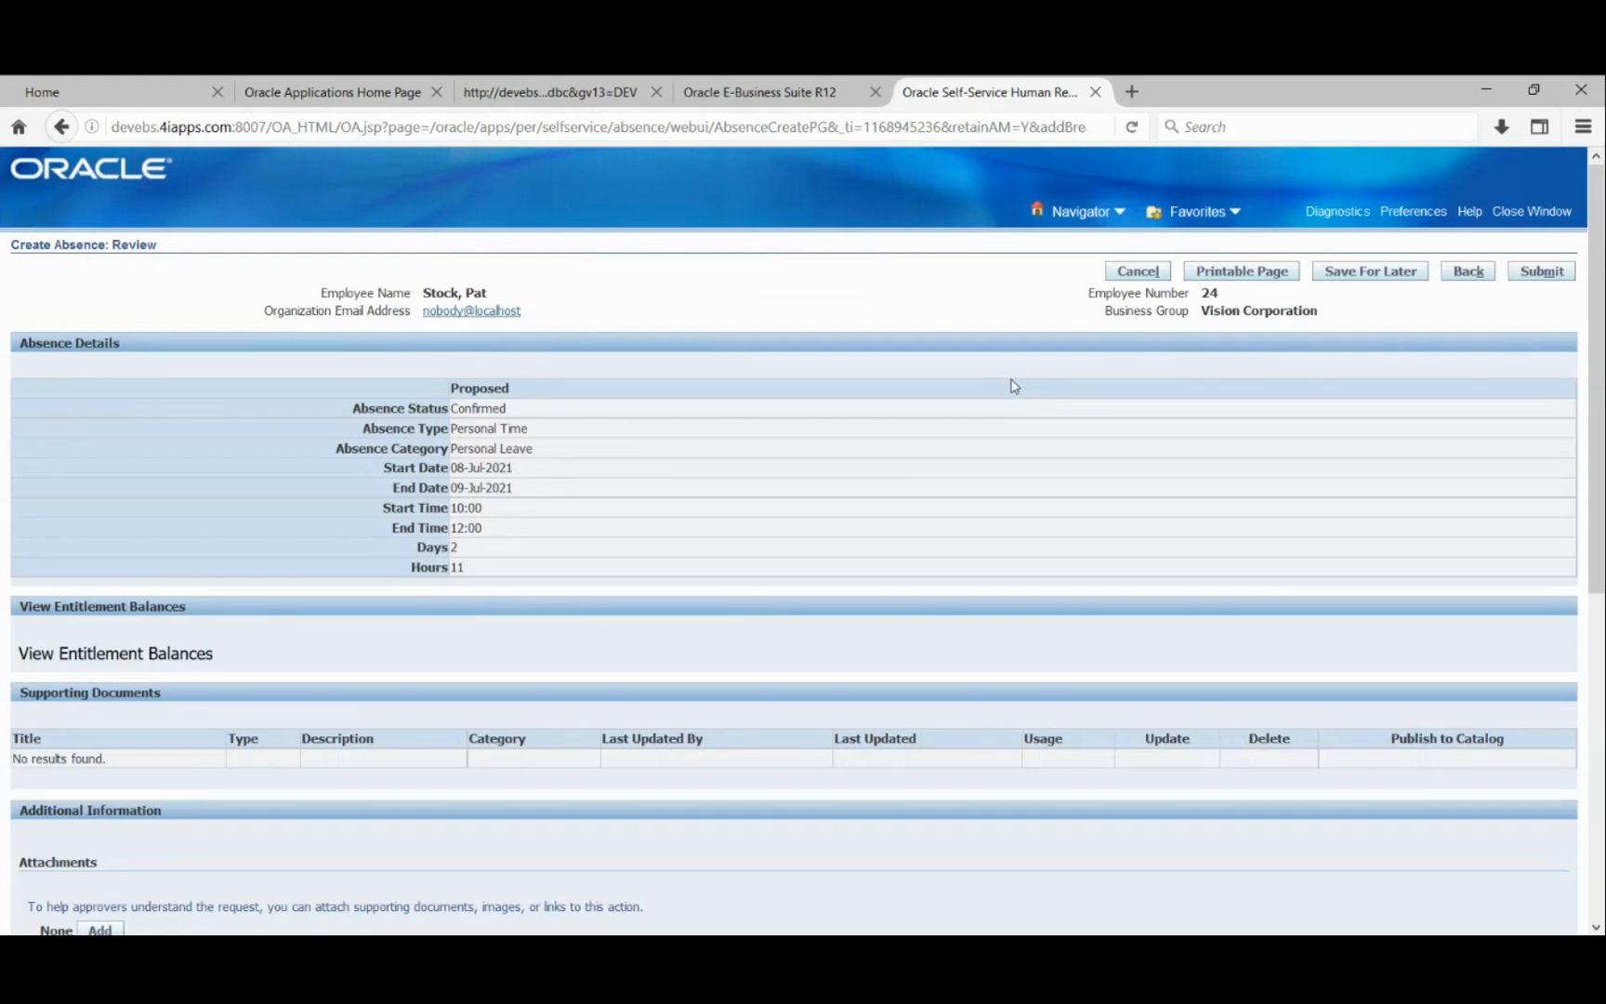
scroll(1138, 423, "down", 4)
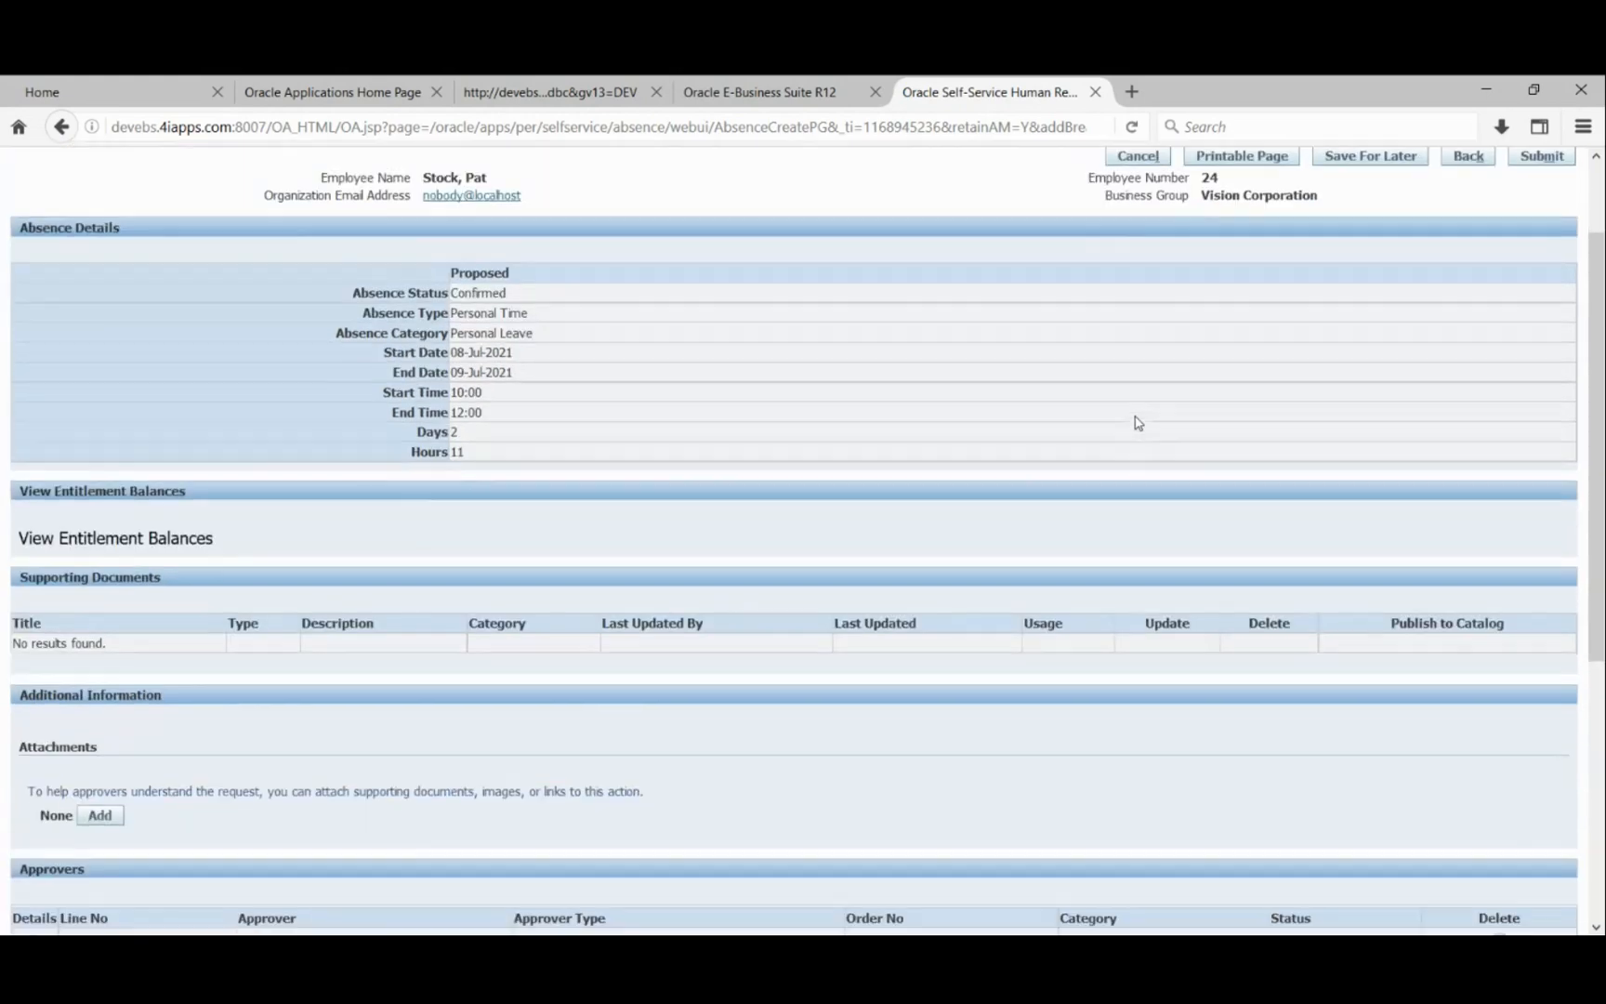
scroll(1137, 423, "down", 3)
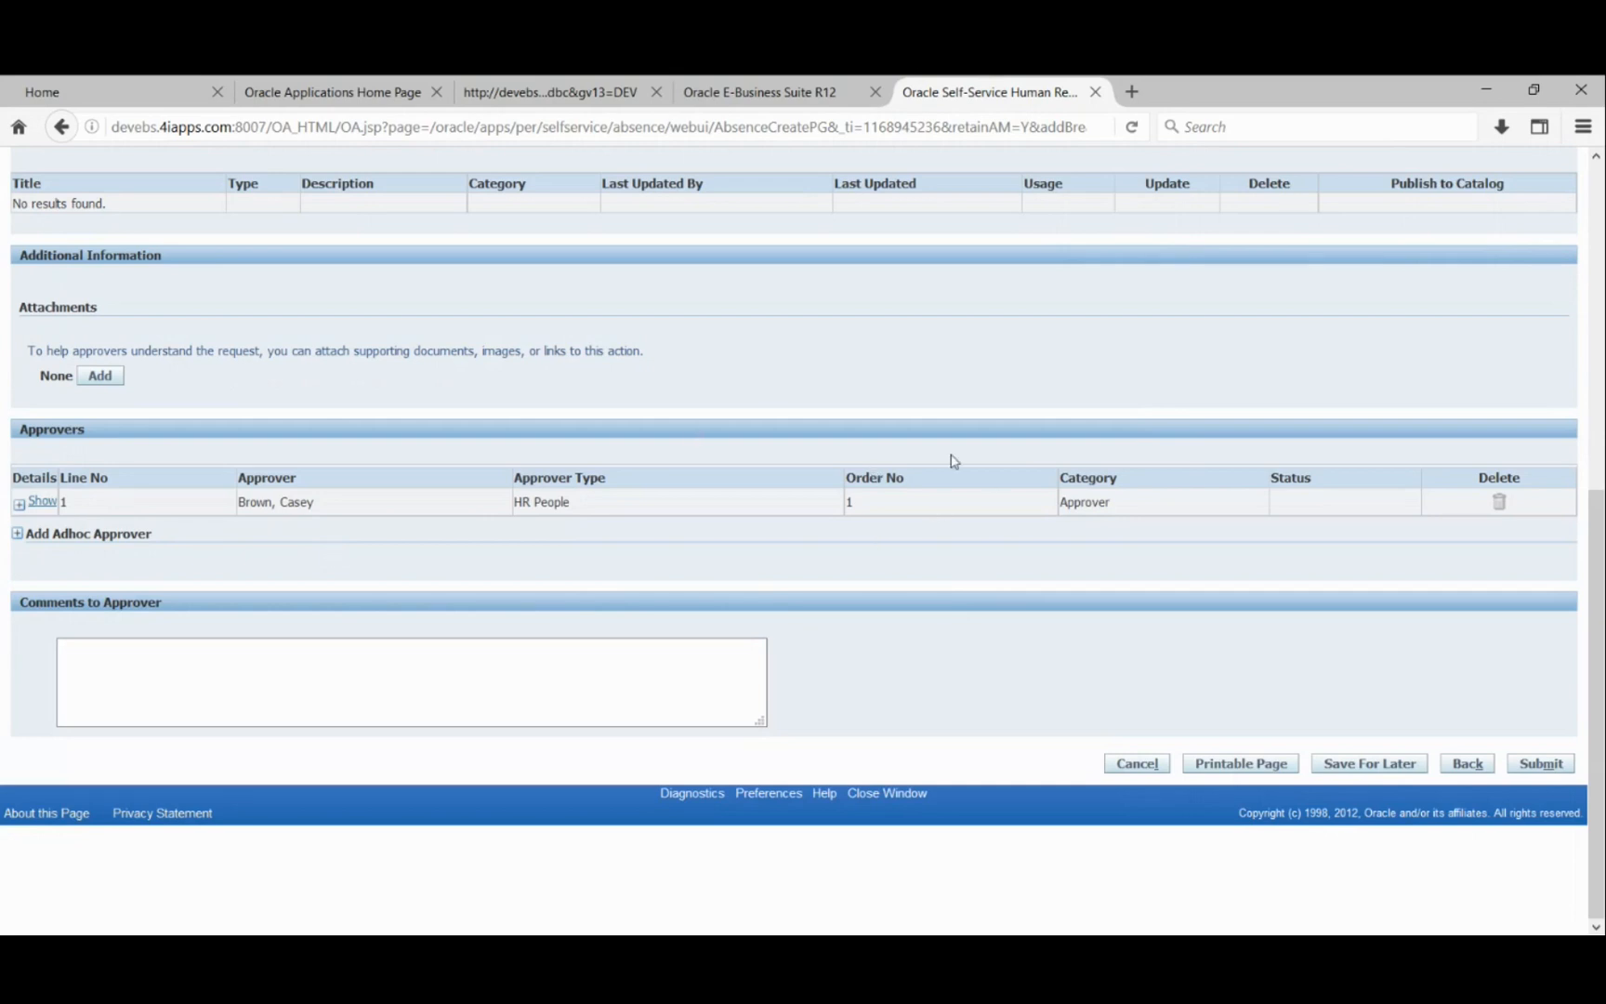
scroll(1061, 411, "up", 3)
scroll(1061, 411, "up", 3)
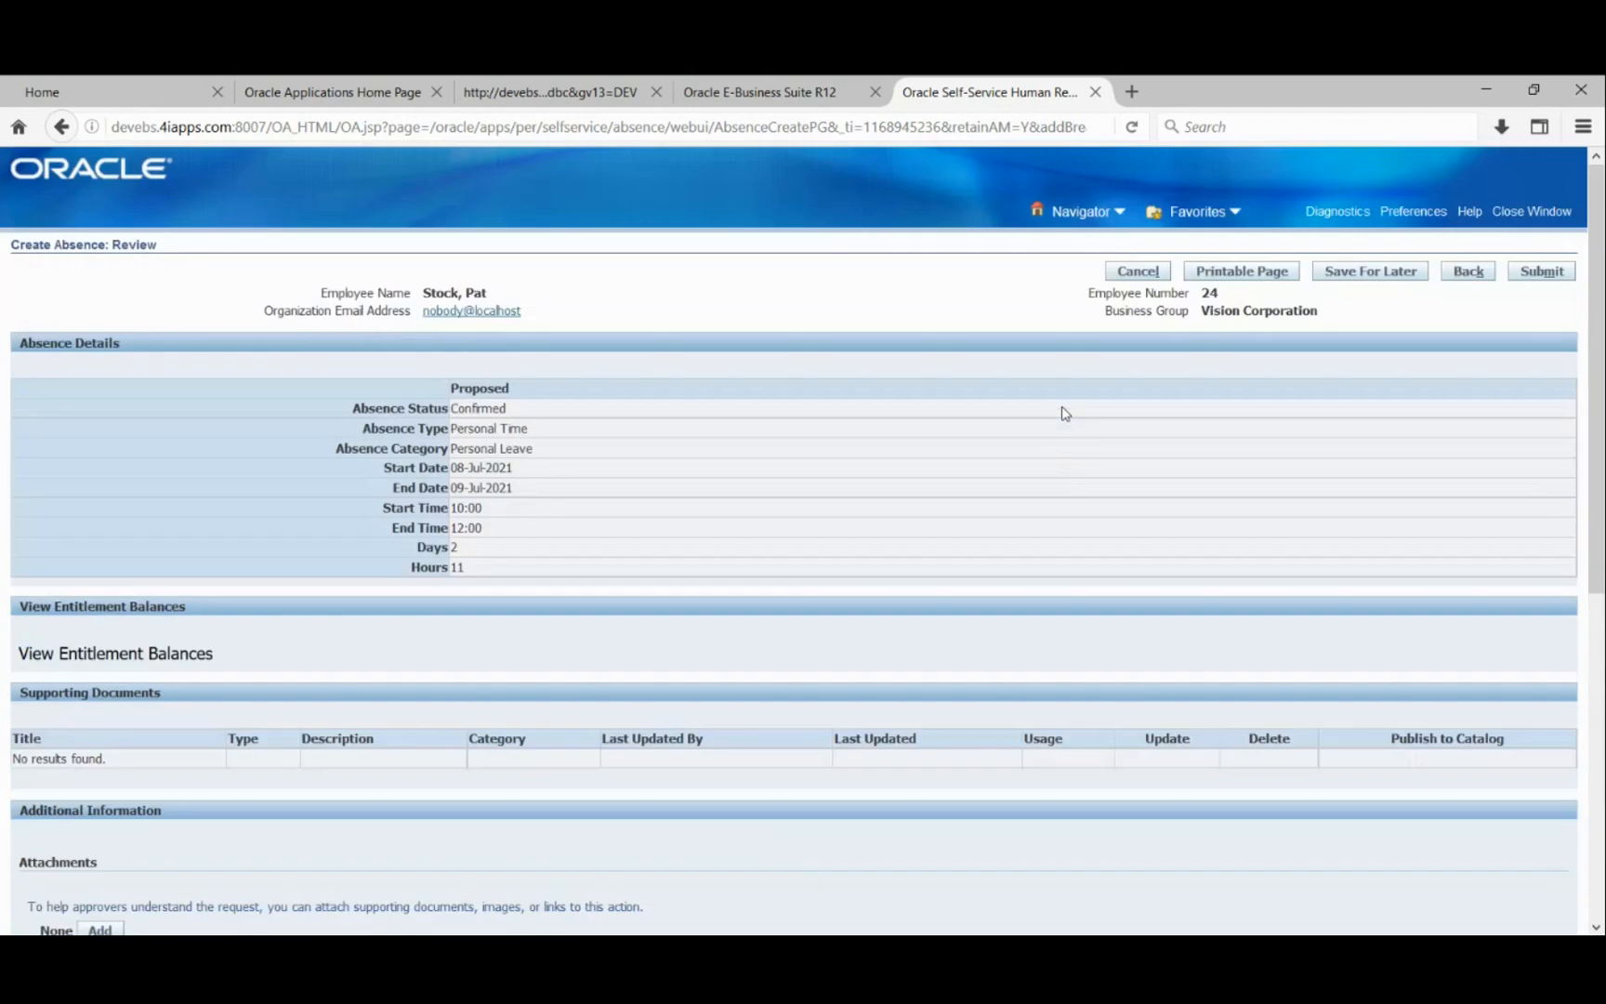
scroll(587, 489, "down", 3)
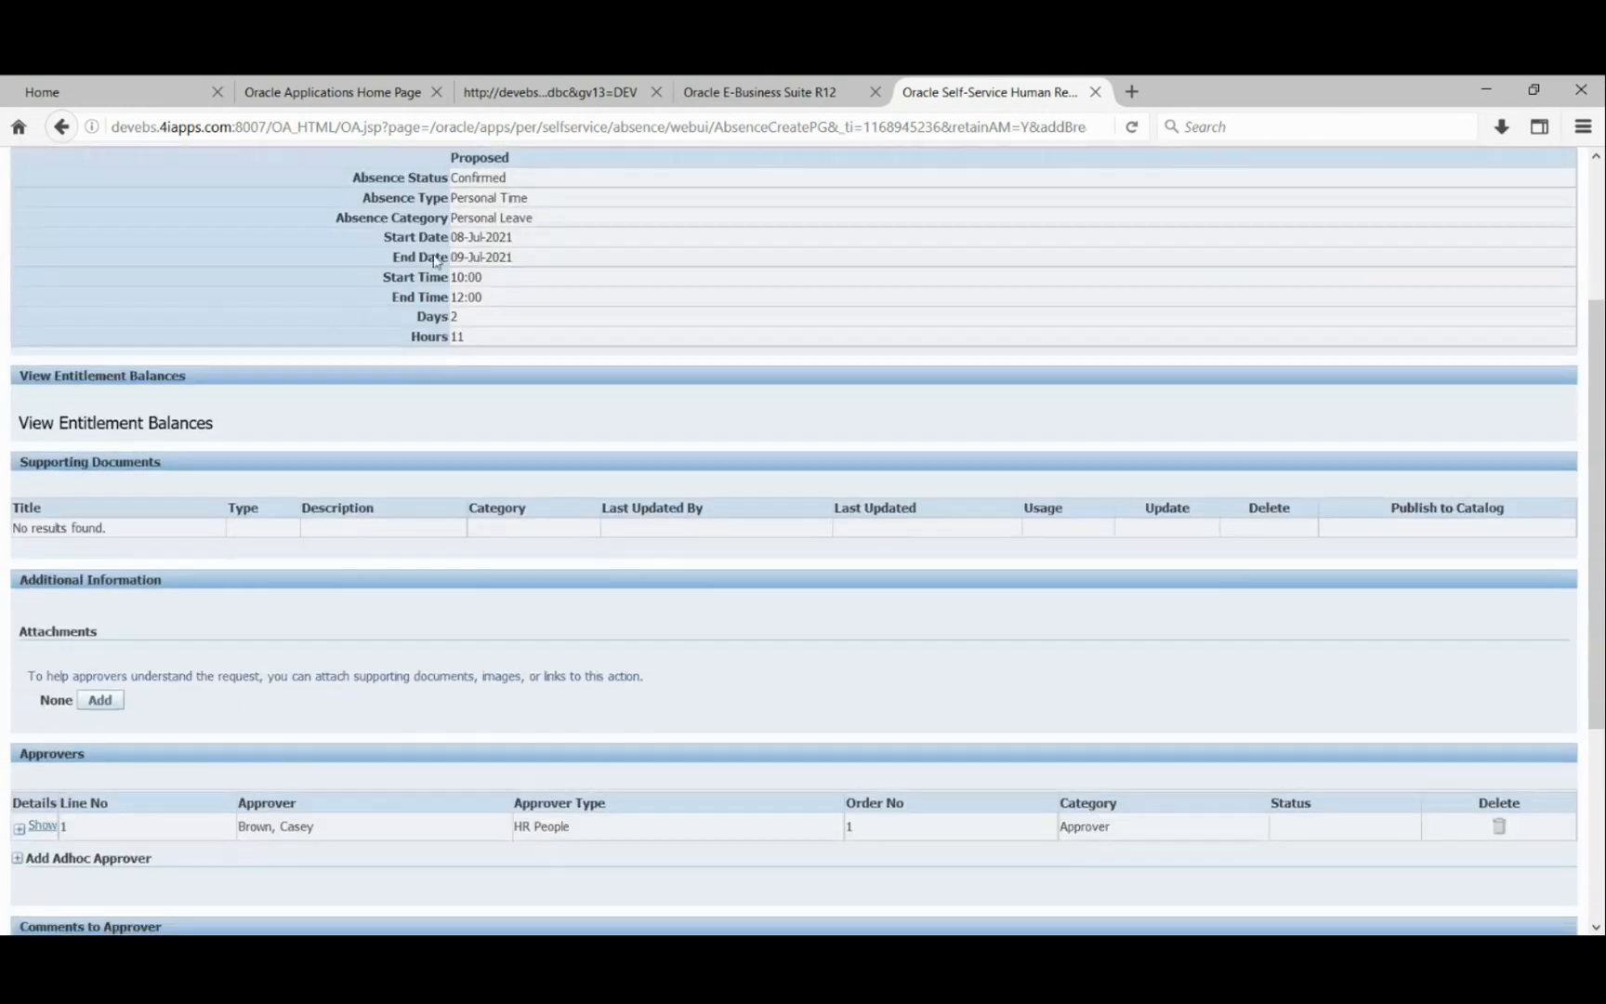
scroll(839, 405, "up", 3)
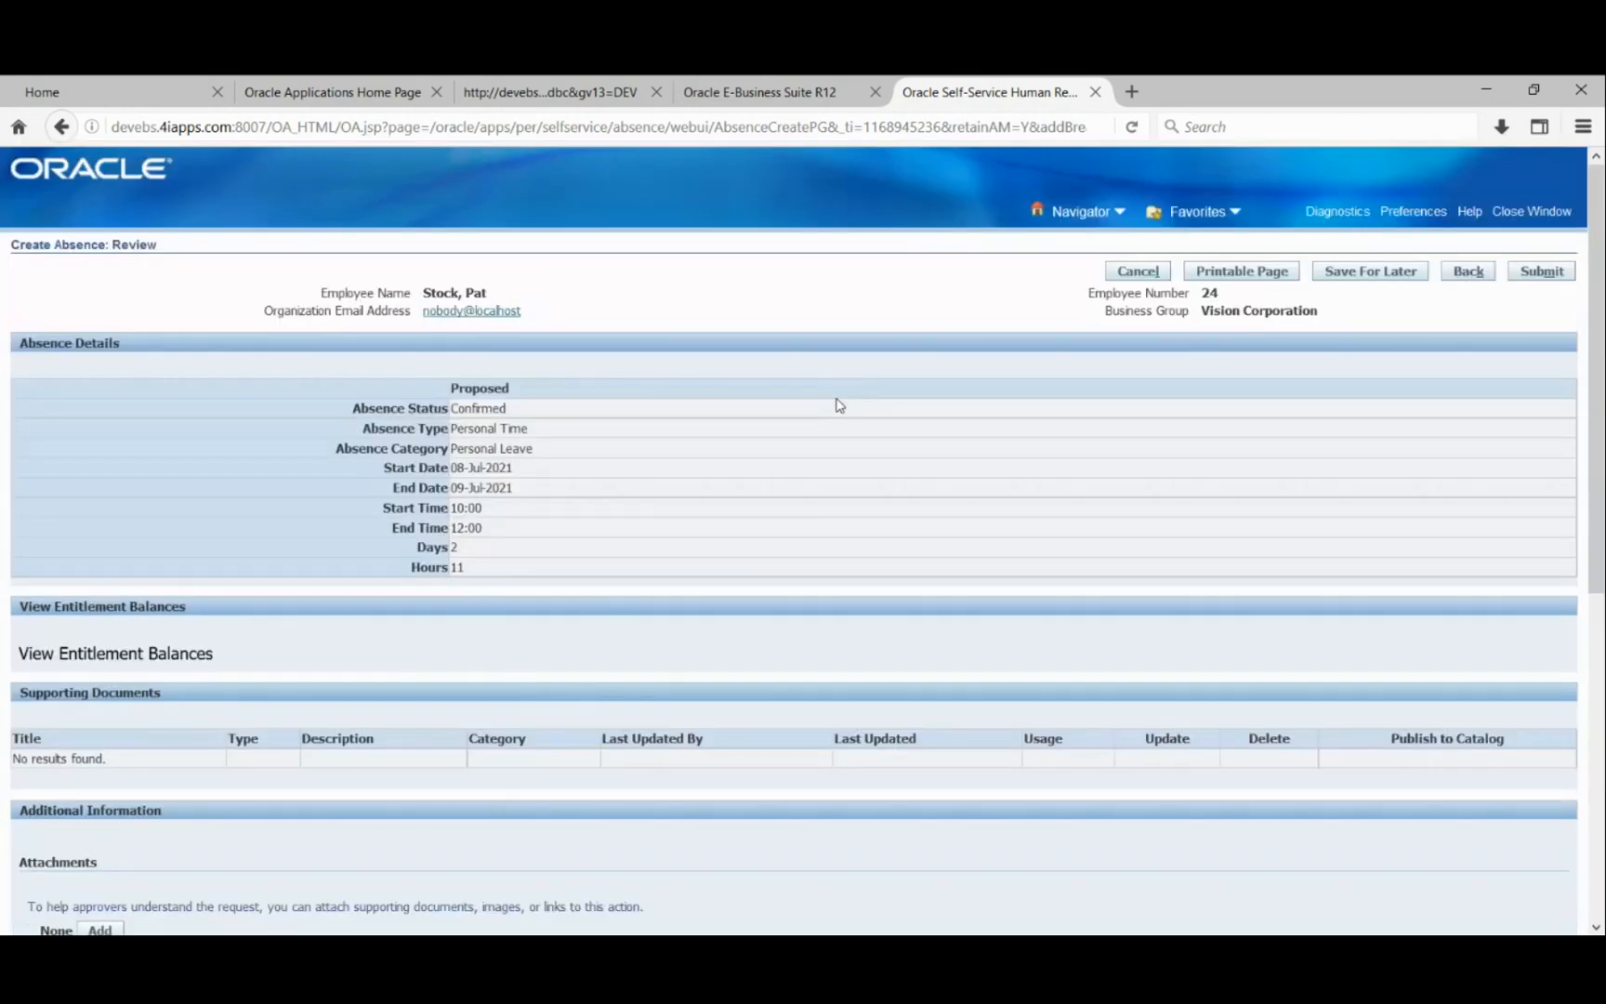
- Submit the Personal Time request and find it Pending Approval in the Absence Summary
left_click(1549, 274)
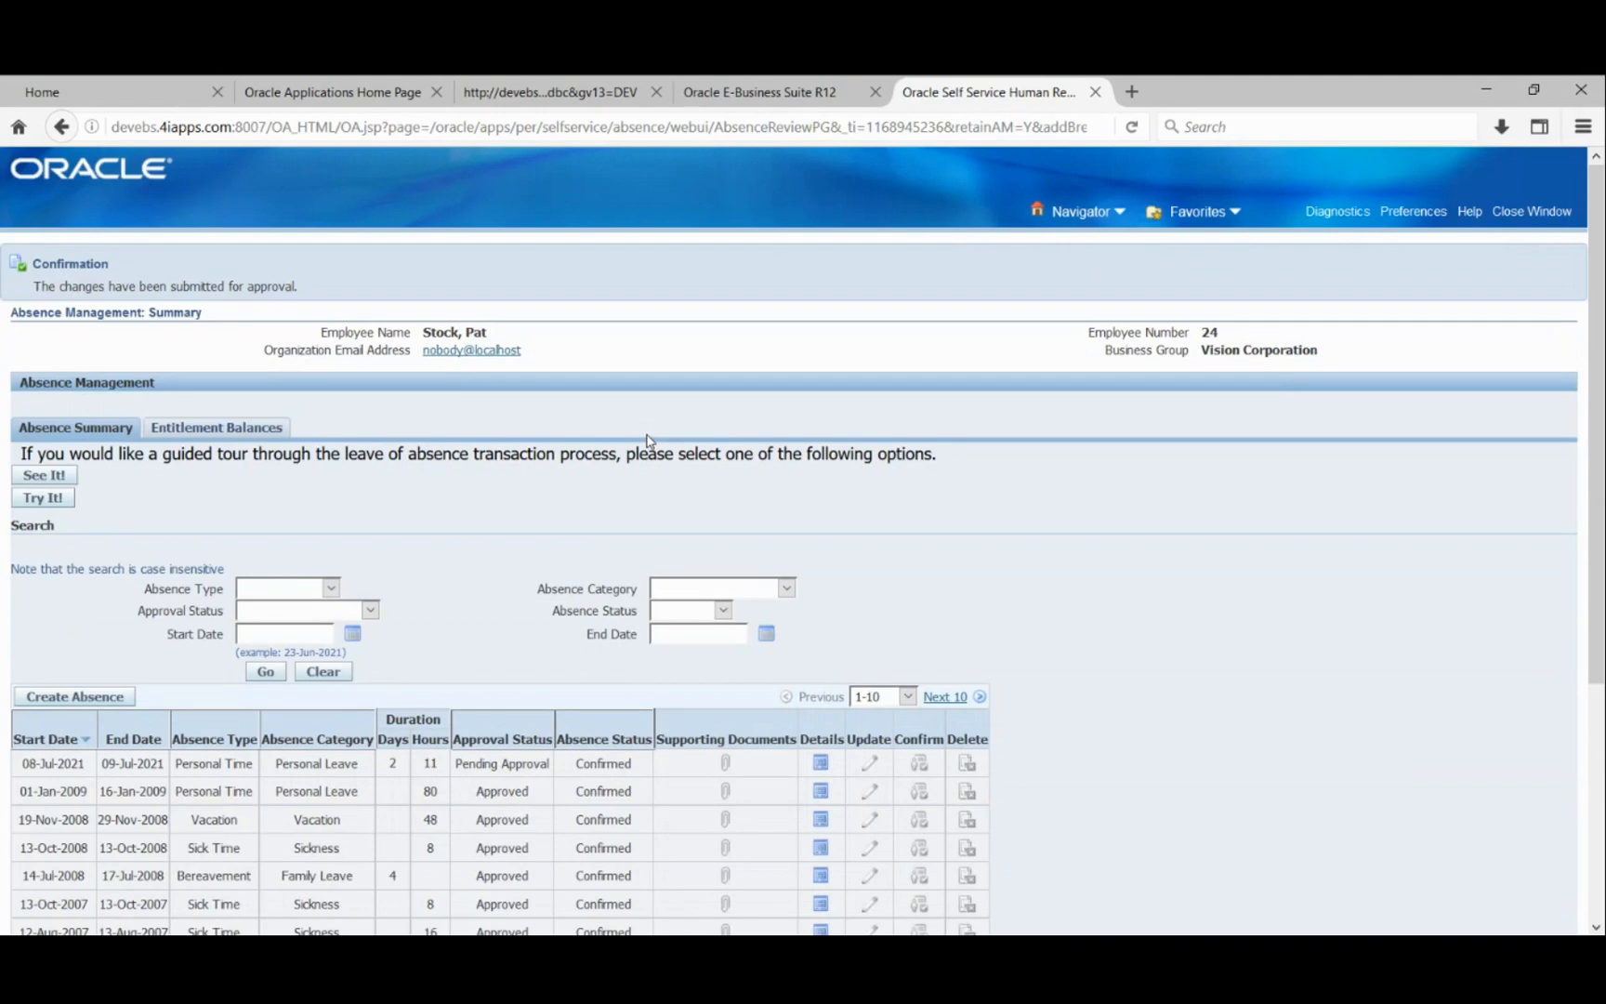
scroll(641, 390, "down", 5)
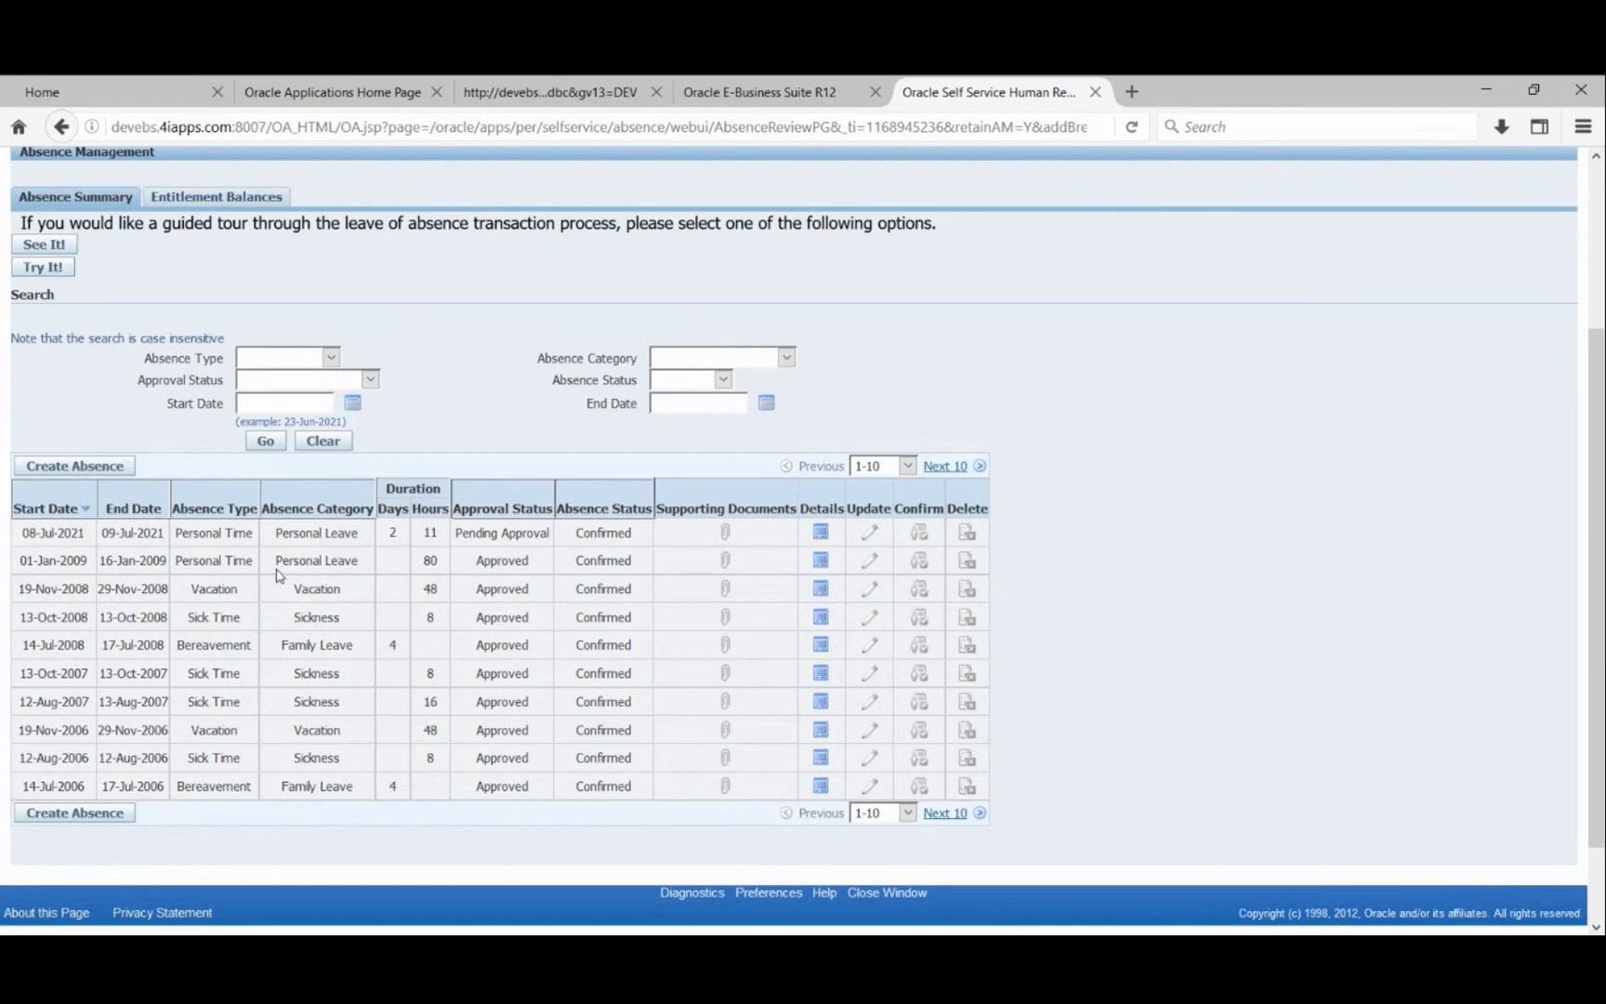
left_click(819, 533)
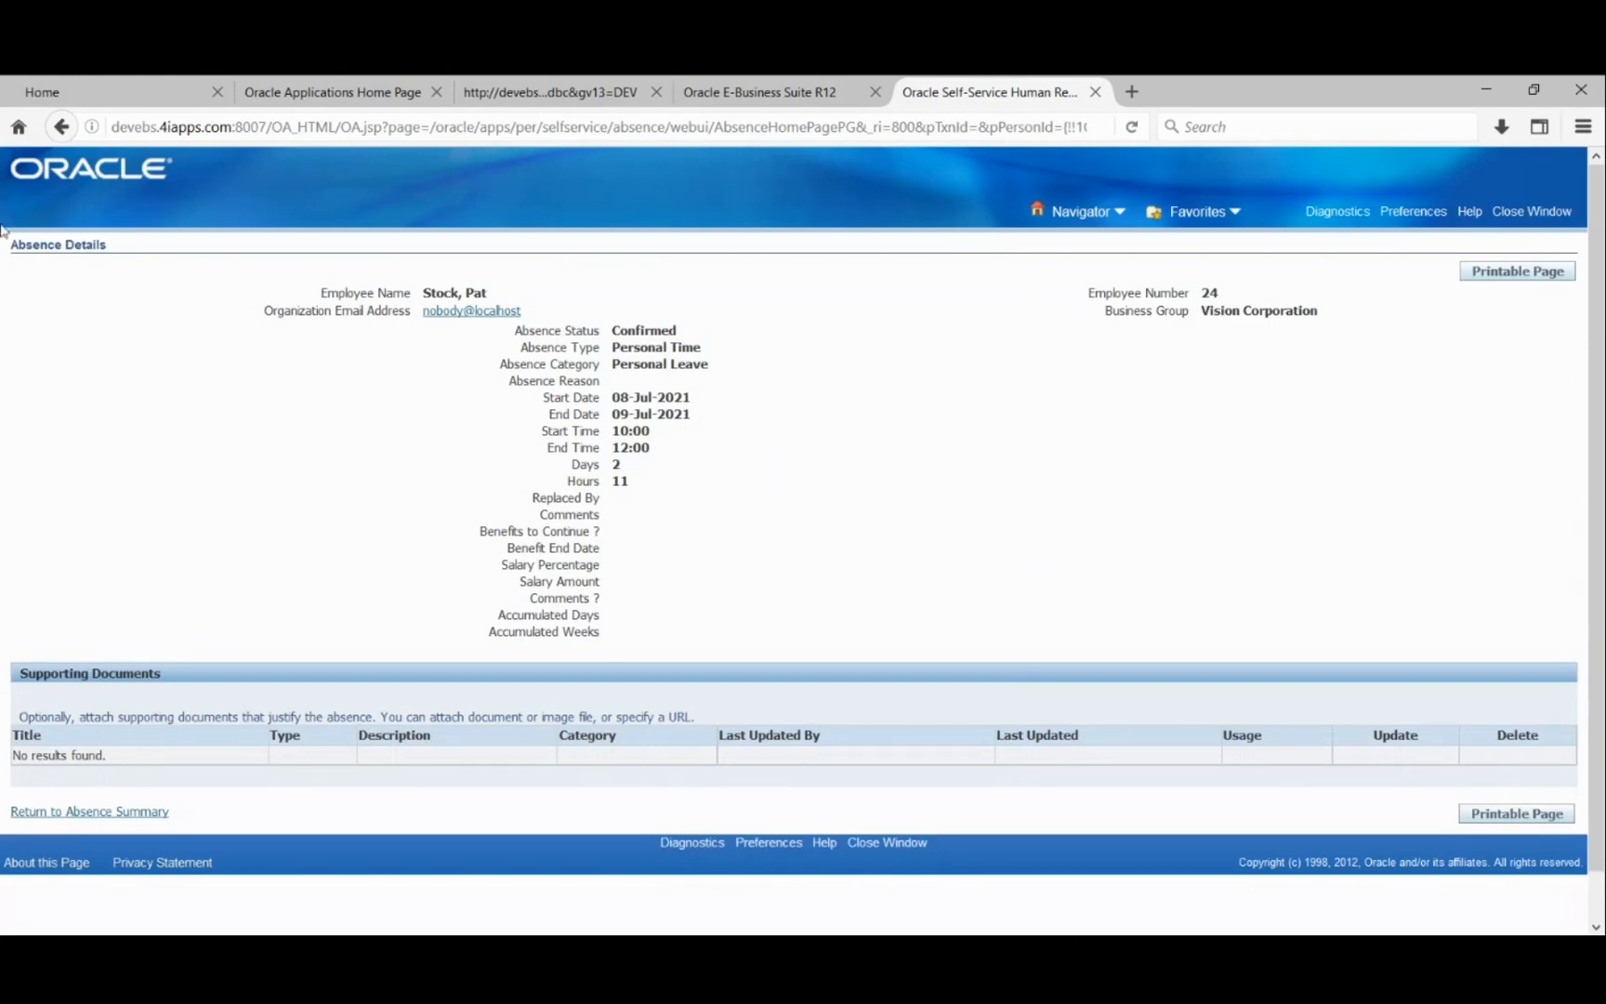
left_click(61, 128)
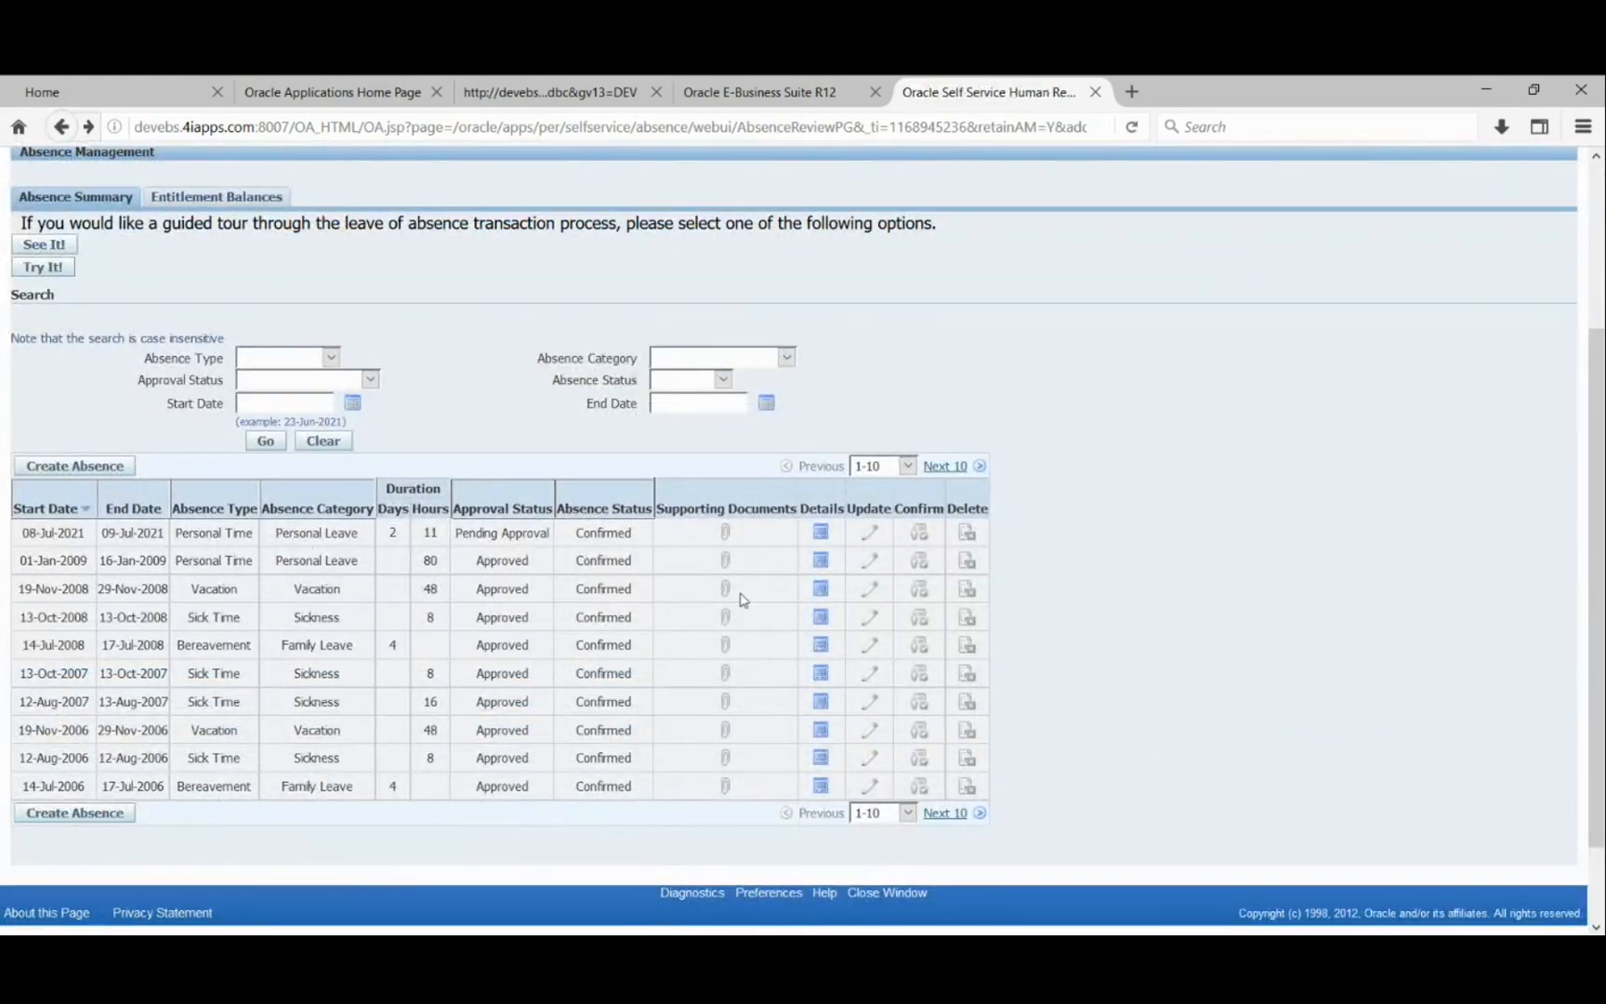
- Choose Create Absence again from the summary, which returns a Cannot Display Page error
scroll(1460, 537, "up", 5)
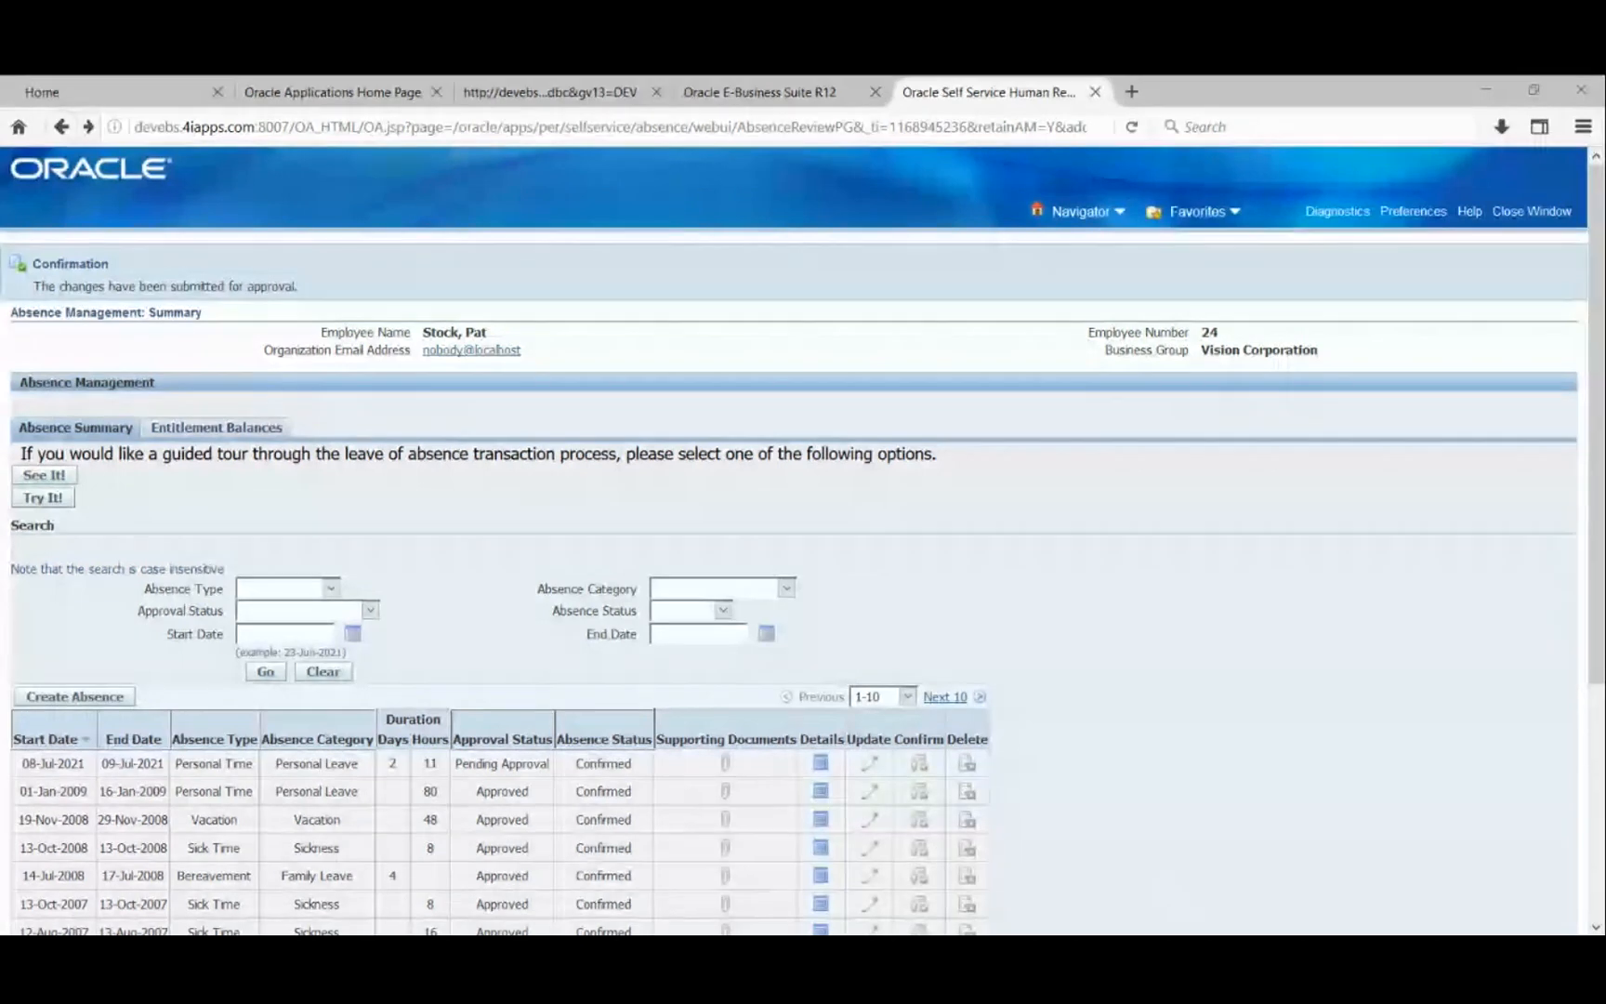
left_click(81, 699)
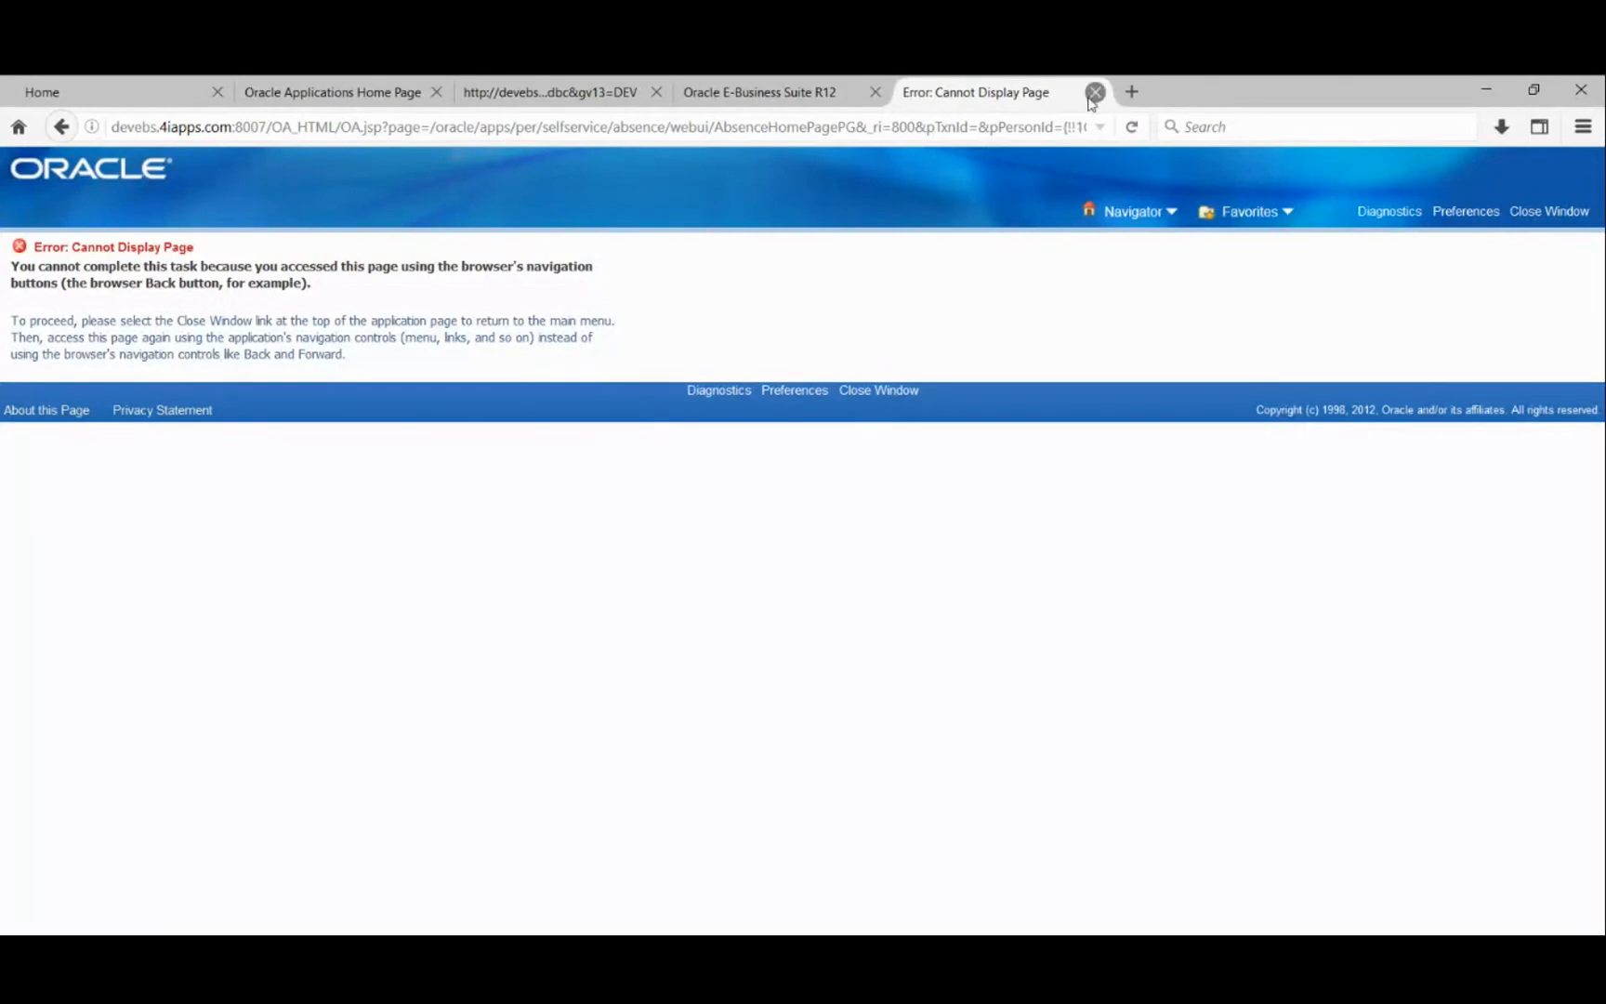
- Leave the error page and return to the Absence Management summary listing the 08-Jul-2021 Personal Time absence
left_click(61, 127)
left_click(107, 704)
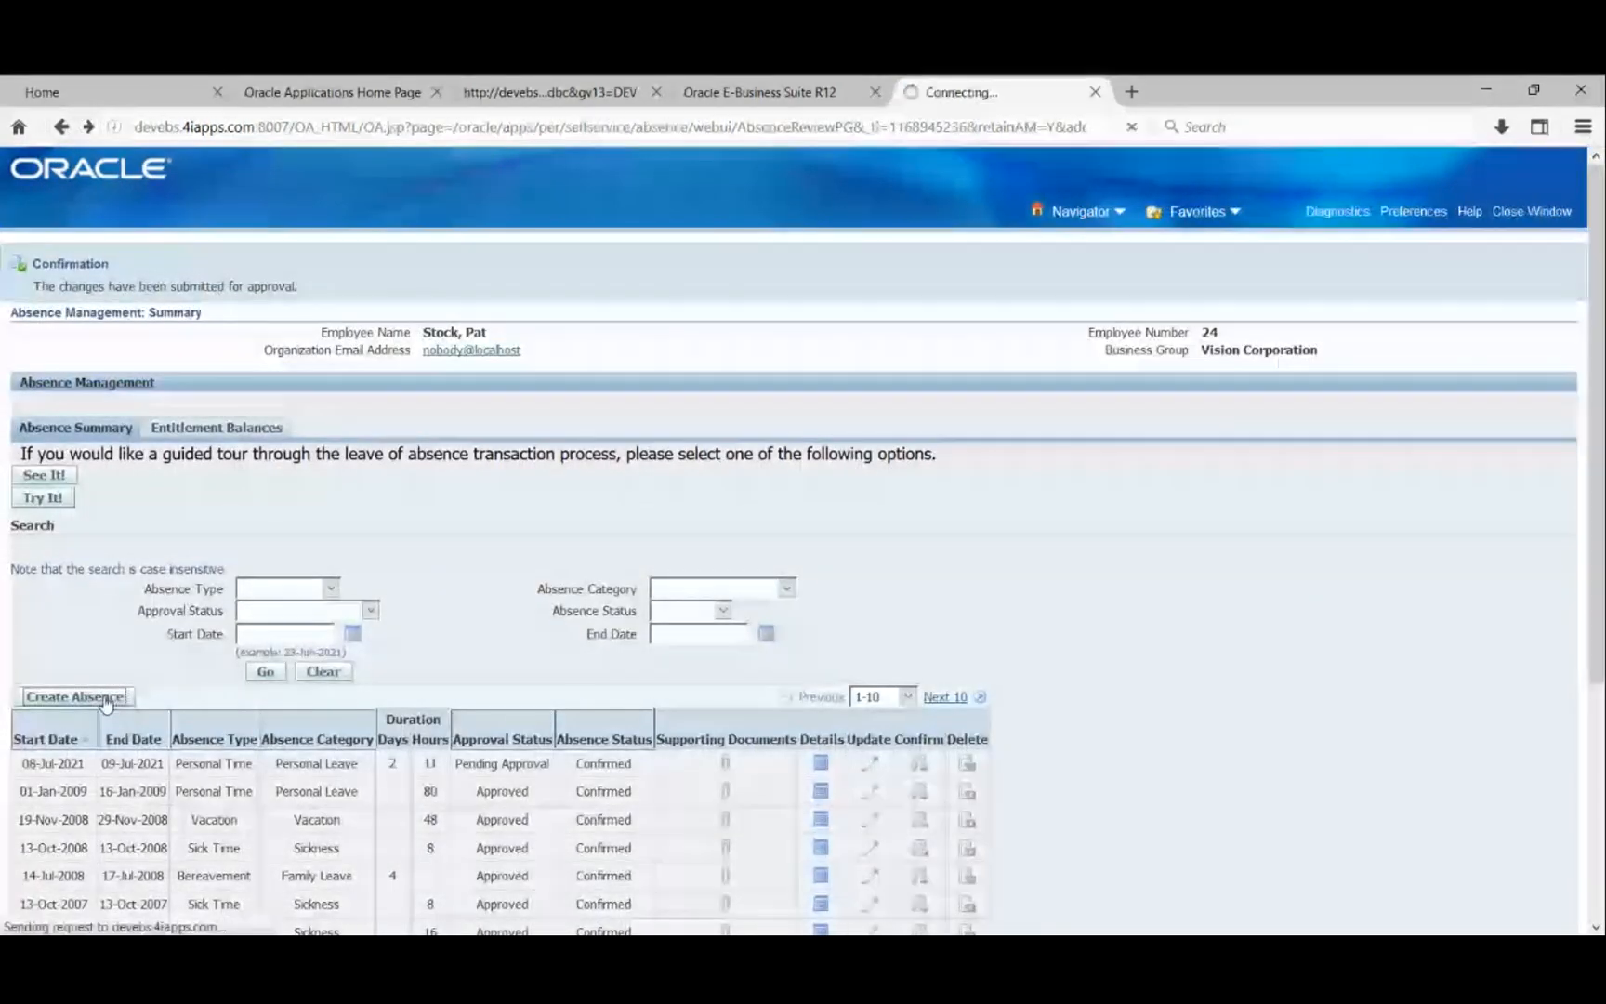
left_click(1097, 92)
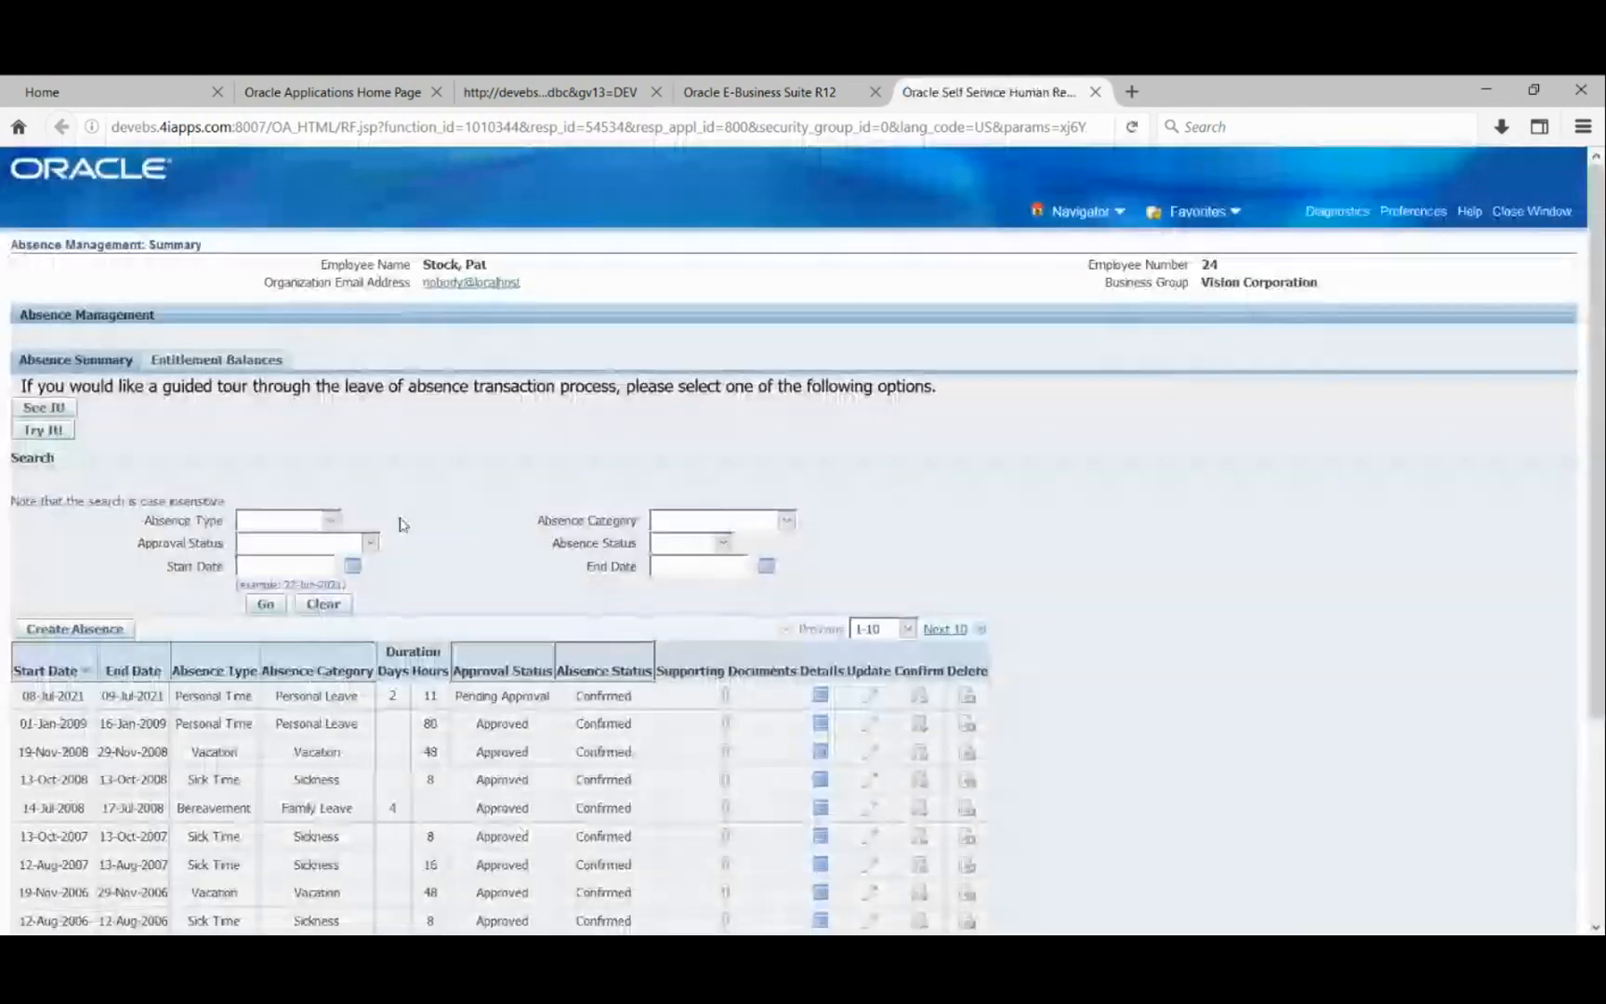
- Start a new Family Leave absence request with an end date of 10-Jul-2021
left_click(74, 635)
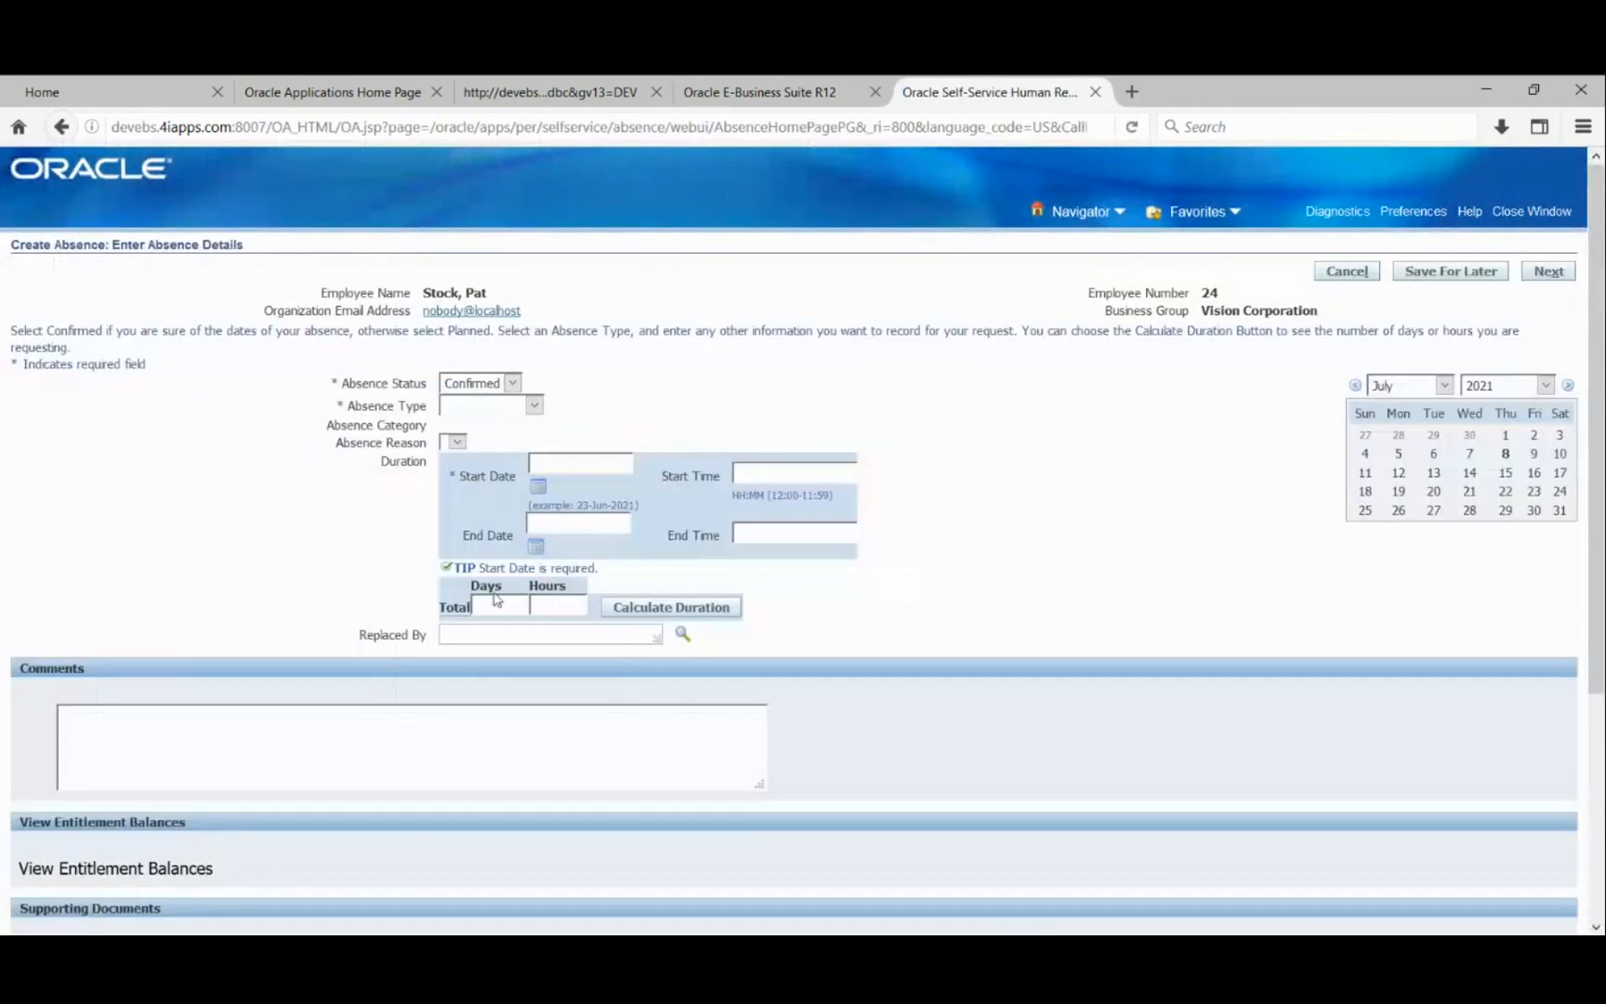
scroll(315, 495, "down", 5)
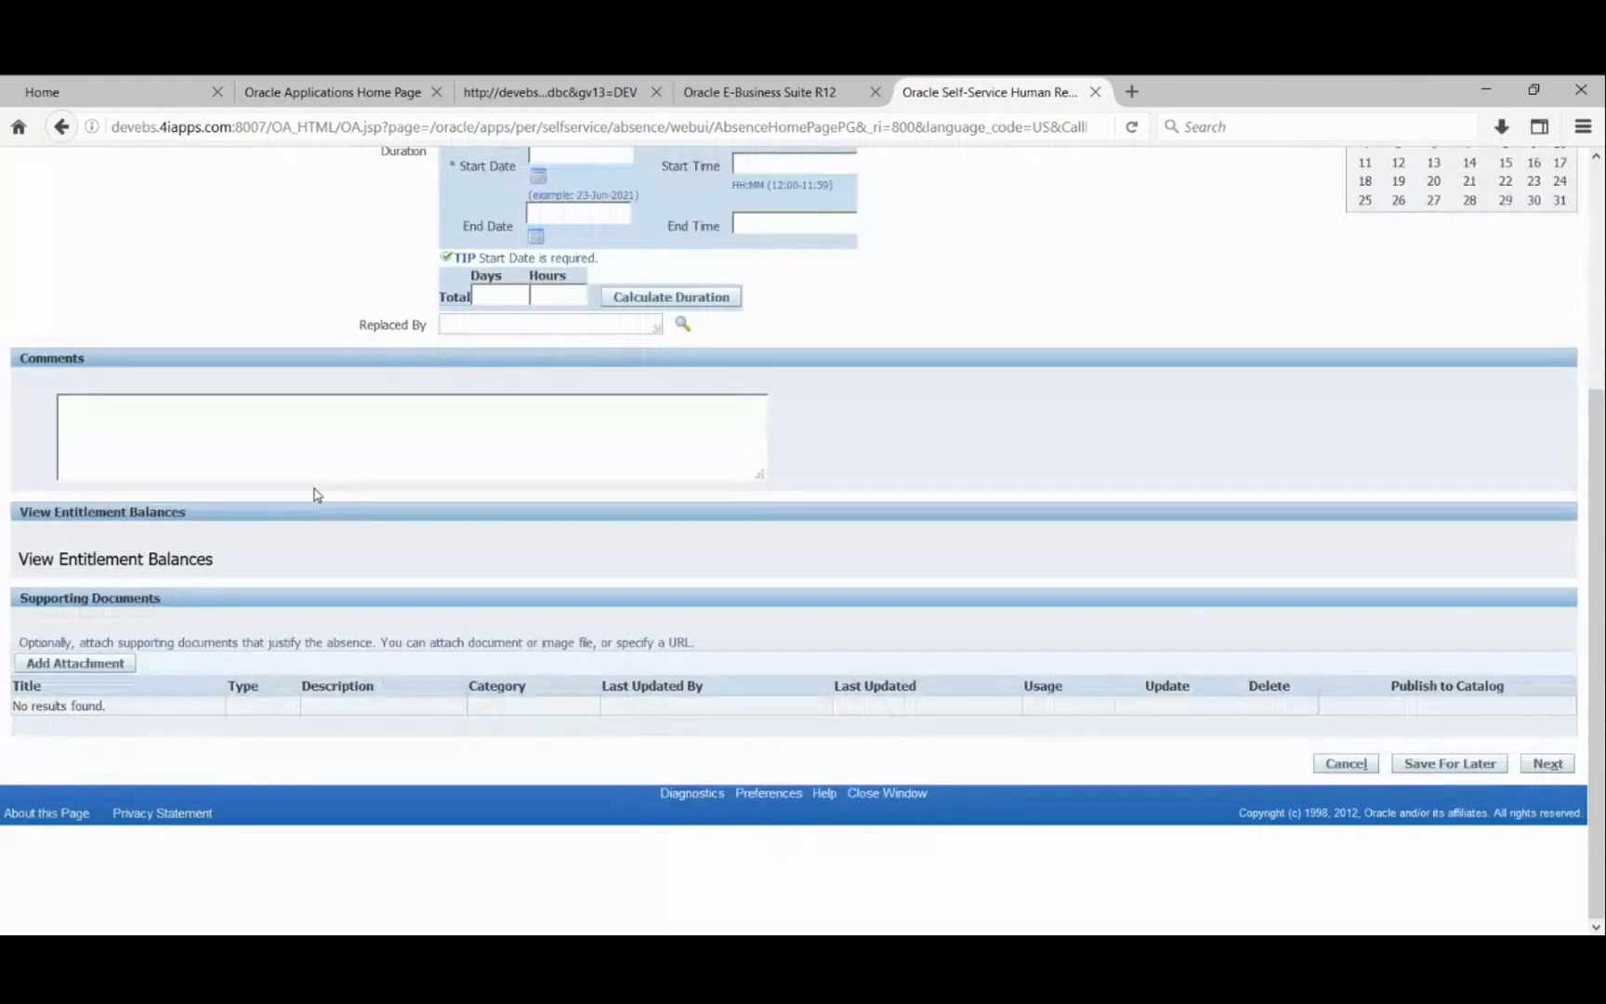
scroll(315, 494, "up", 5)
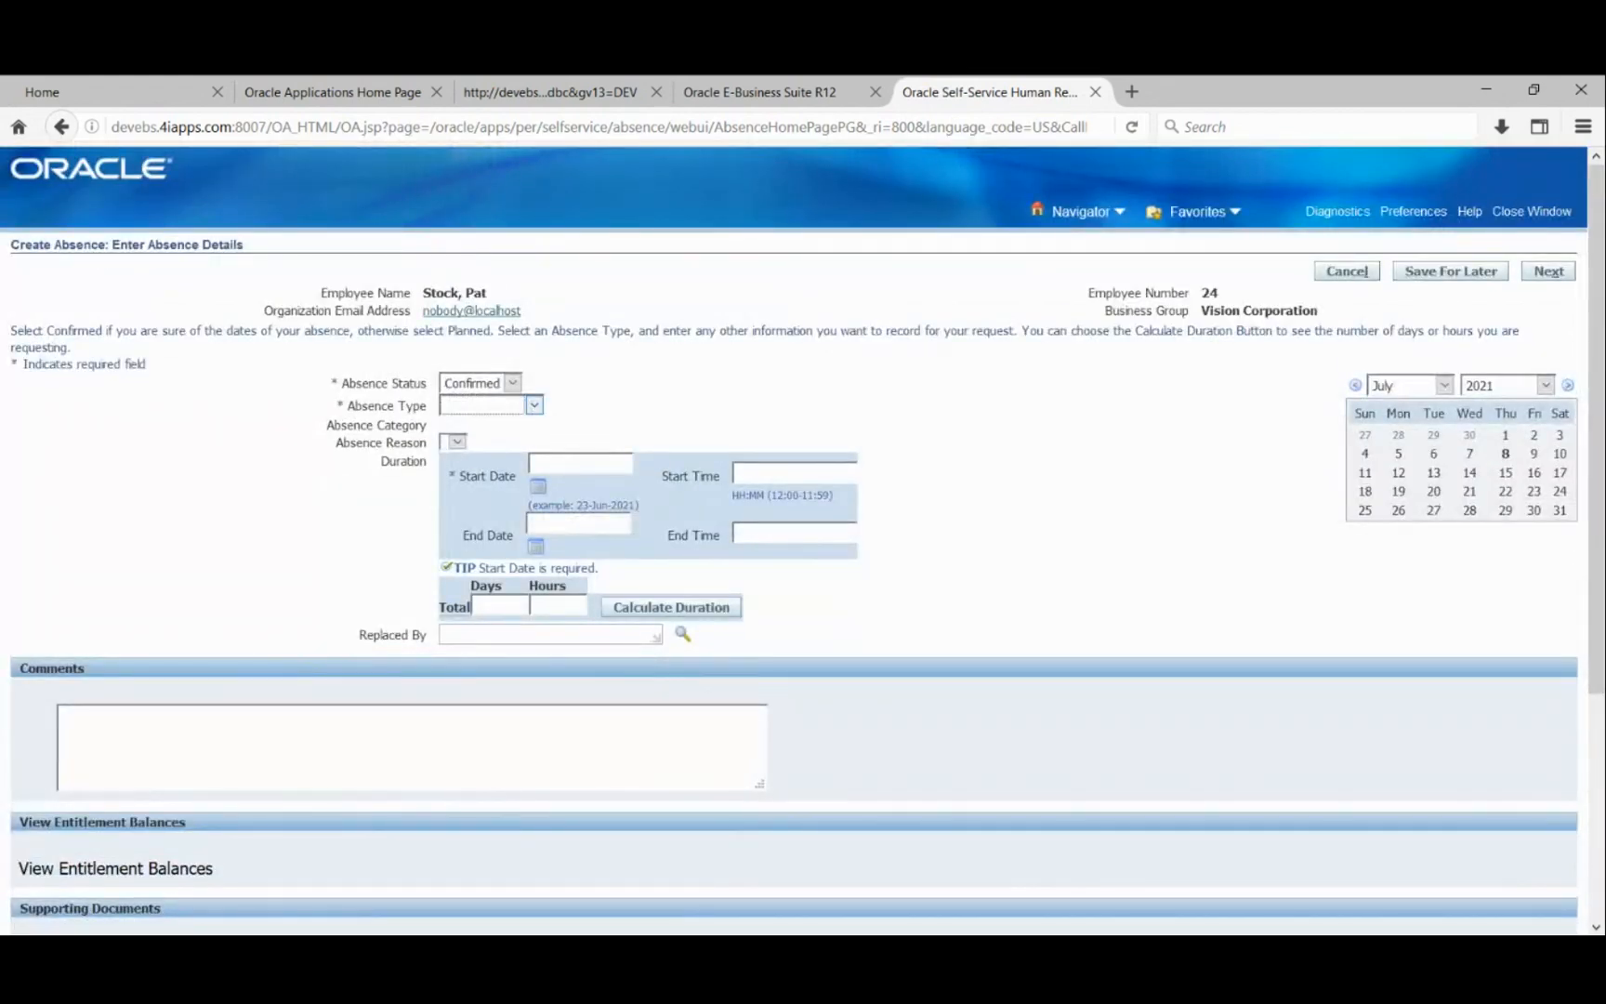
left_click(483, 451)
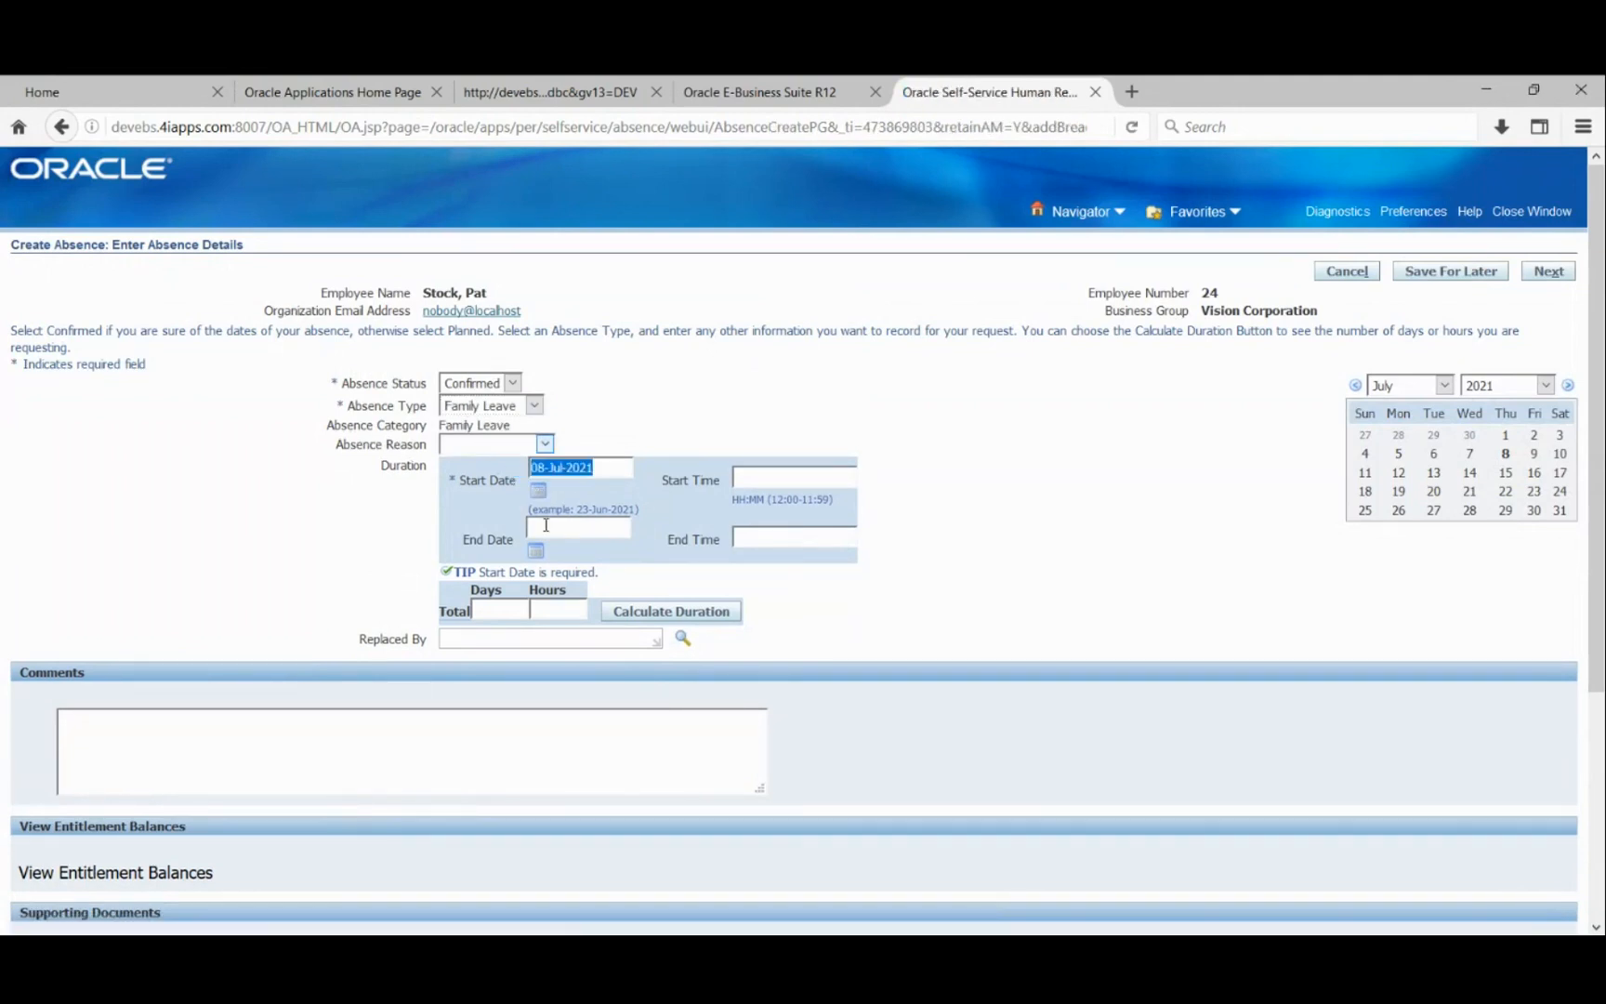
left_click(536, 552)
left_click(774, 478)
- Enter times 09:00 to 05:00, calculate the duration and proceed, which raises an overlap warning
type("09")
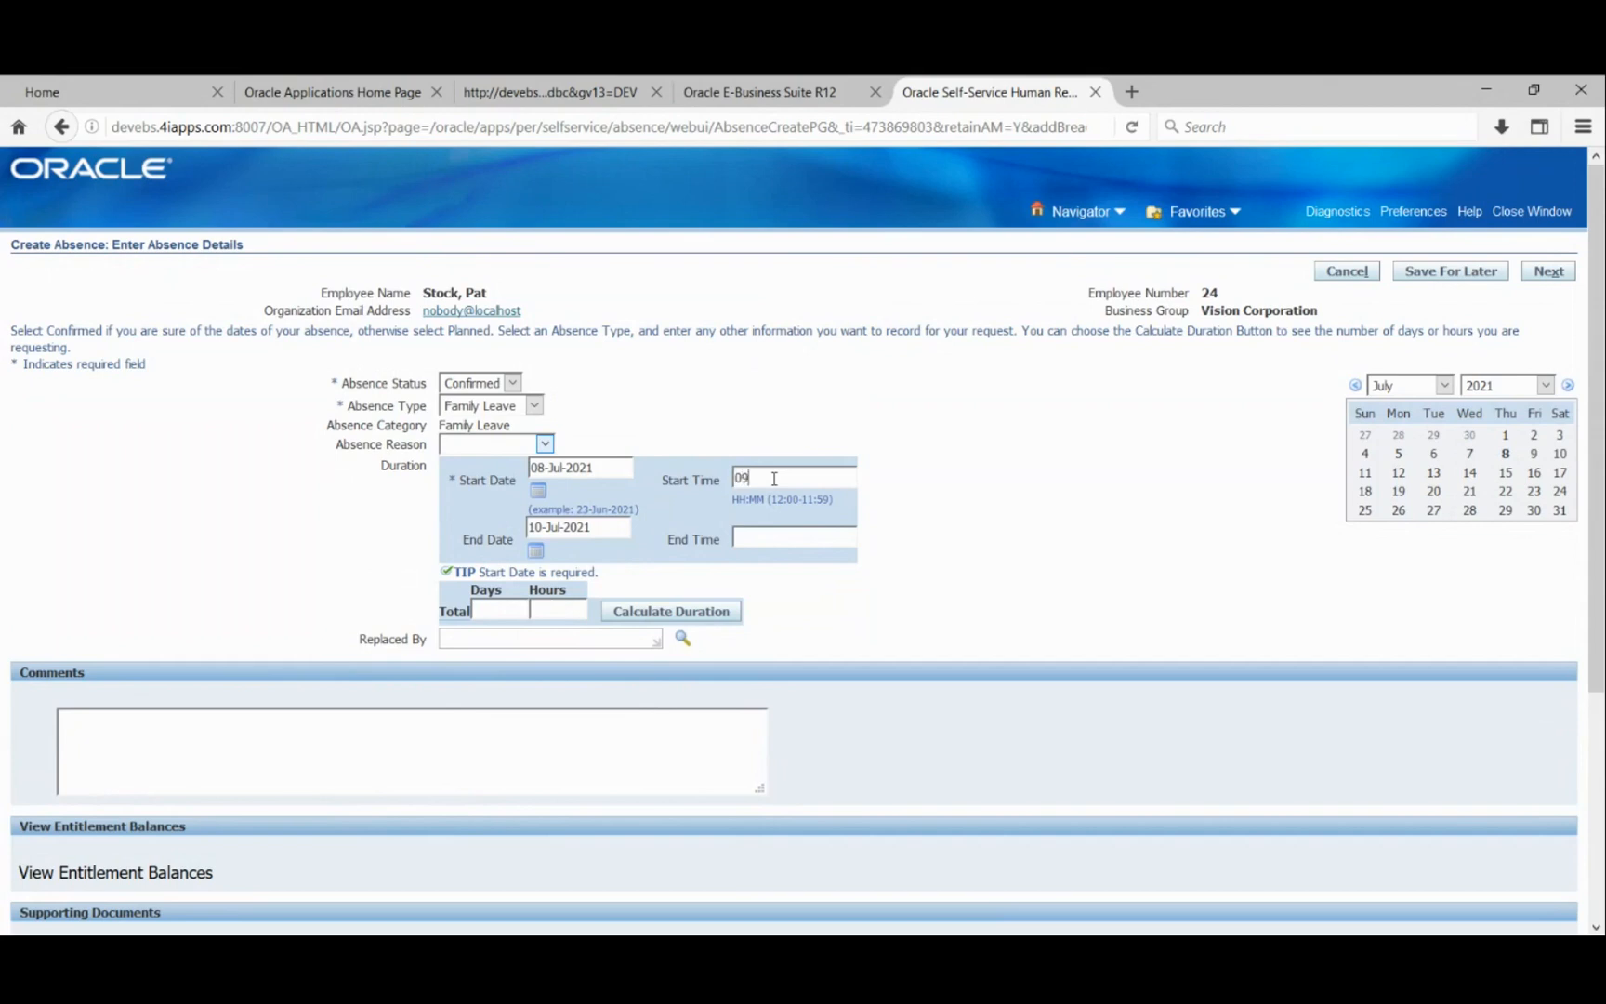
type(":00")
key("Tab")
key("Tab")
key("Tab")
type("05:00")
left_click(639, 621)
scroll(232, 558, "down", 5)
scroll(1237, 599, "up", 4)
left_click(1546, 271)
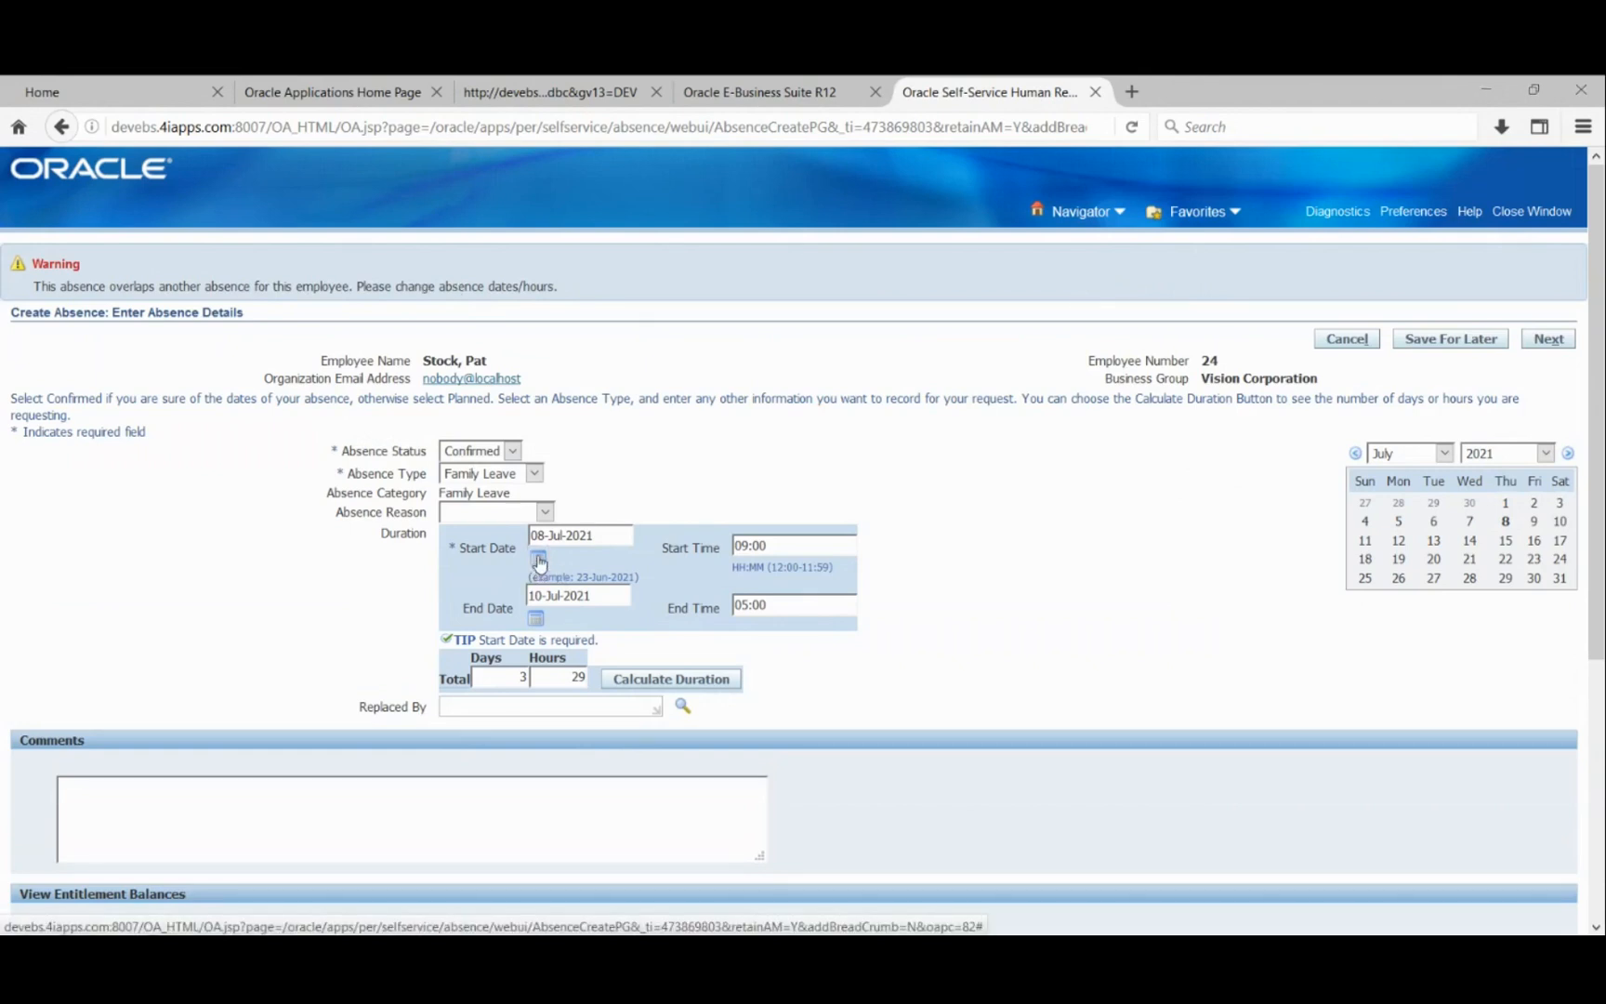
- Reschedule the Family Leave to 19–21 Jul 2021, recalculate to 3 days 29 hours, and continue to review
left_click(373, 421)
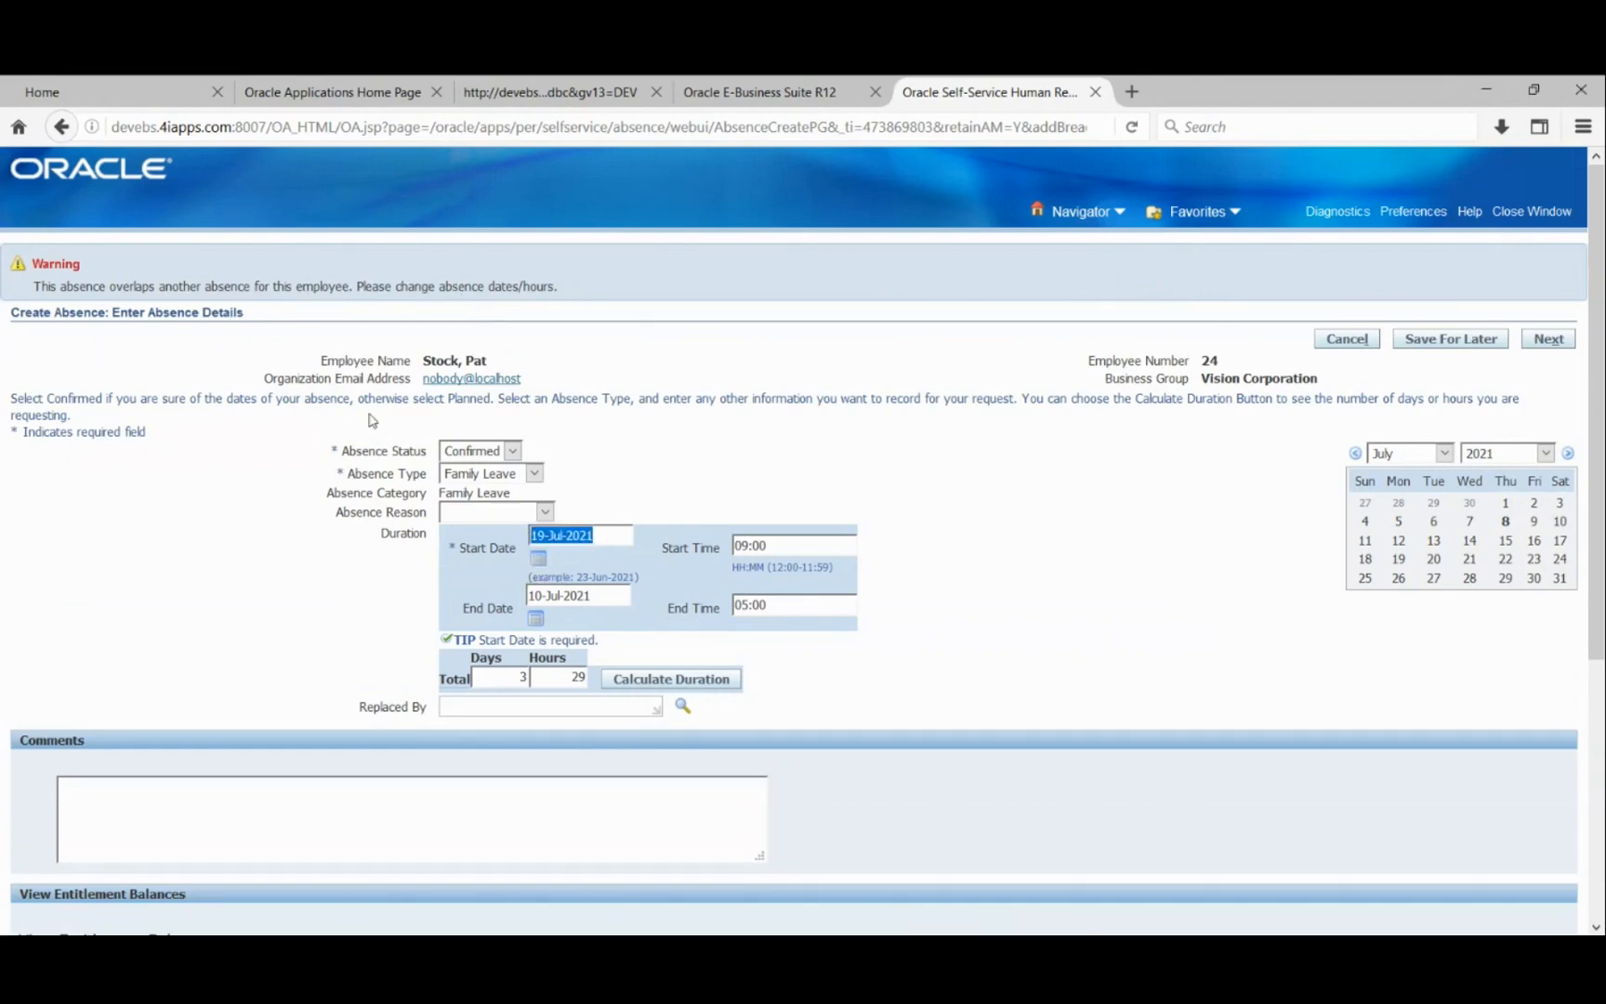
left_click(536, 619)
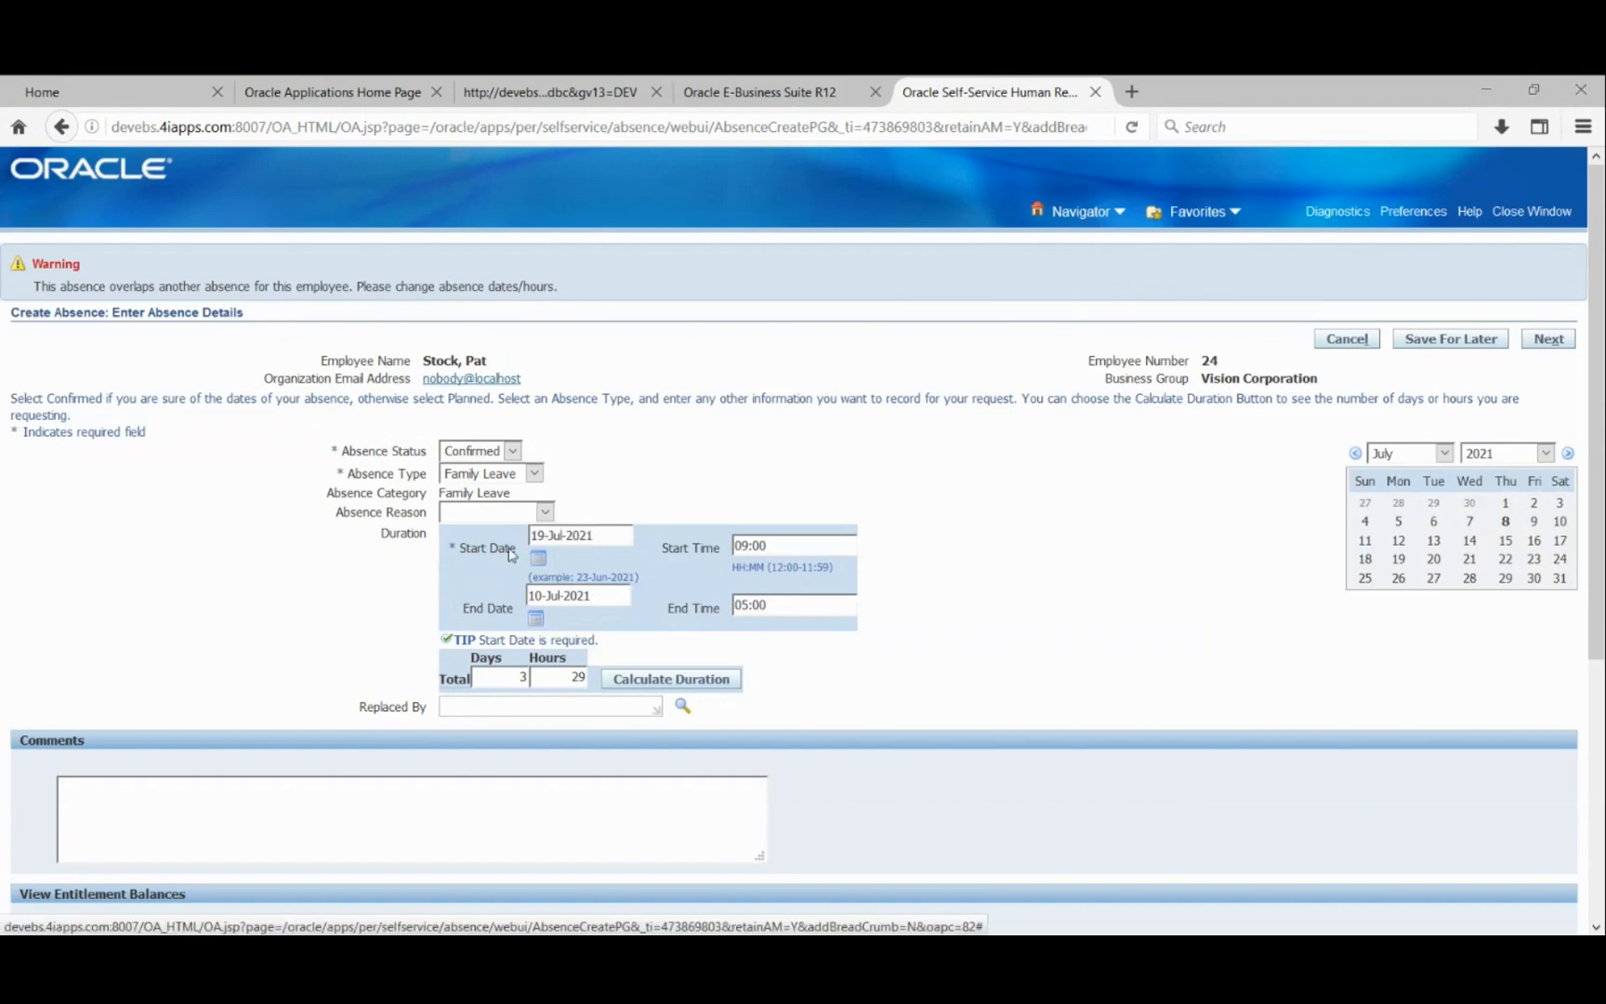
left_click(266, 349)
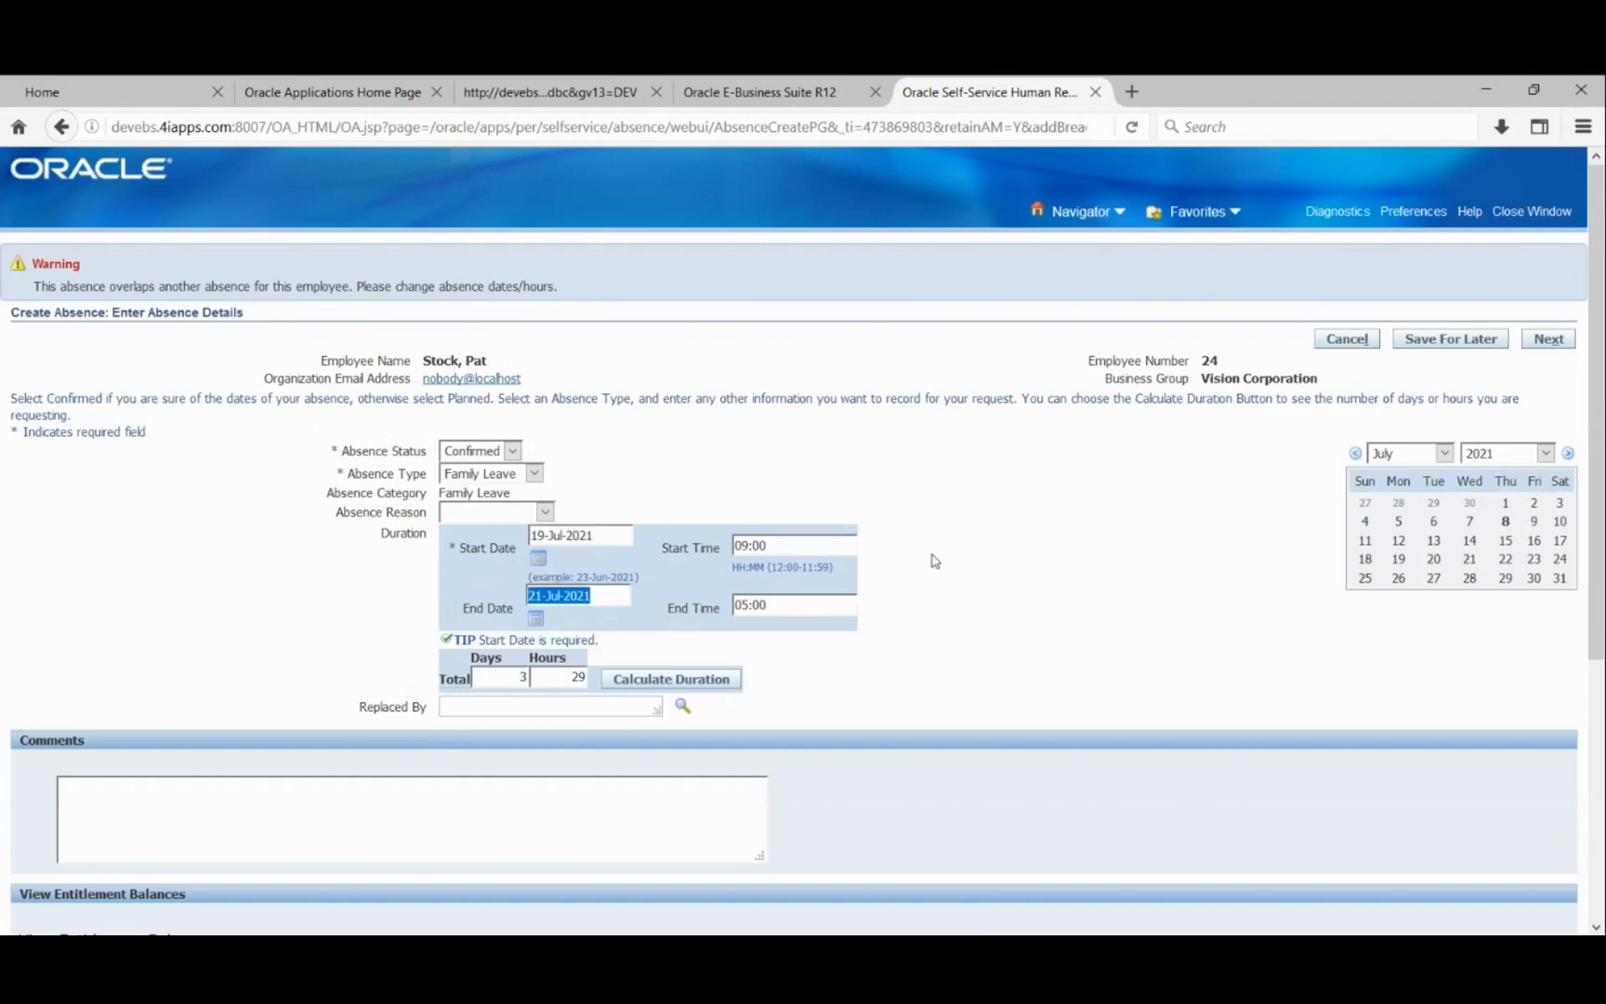
left_click(684, 686)
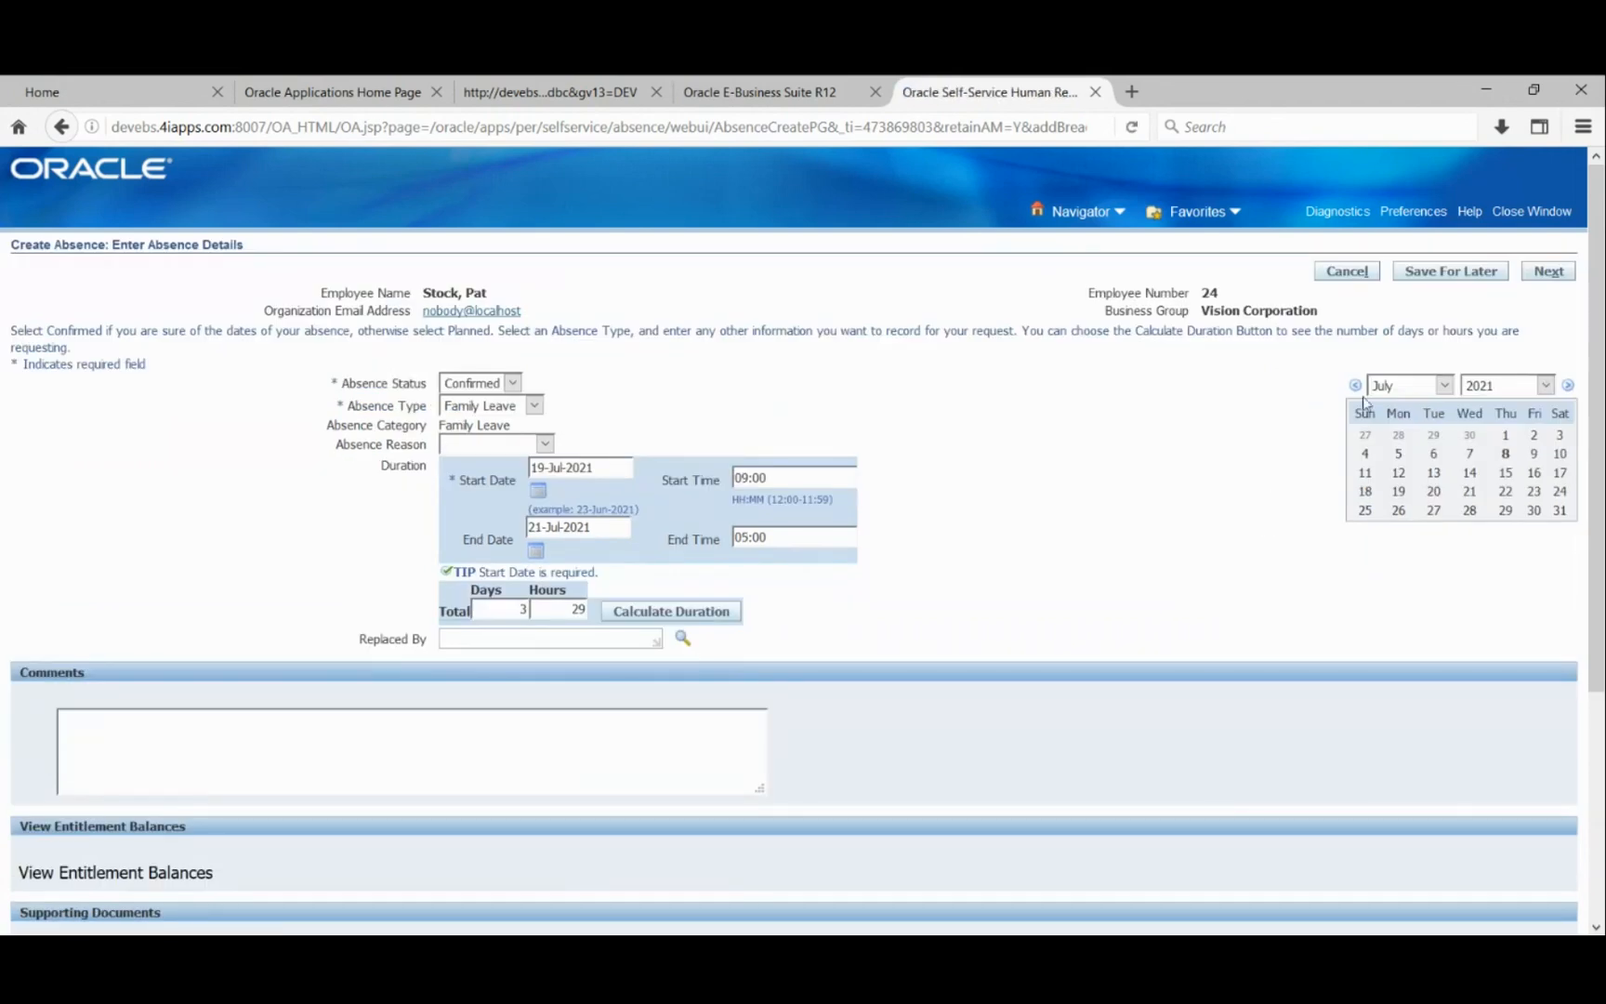
left_click(1567, 274)
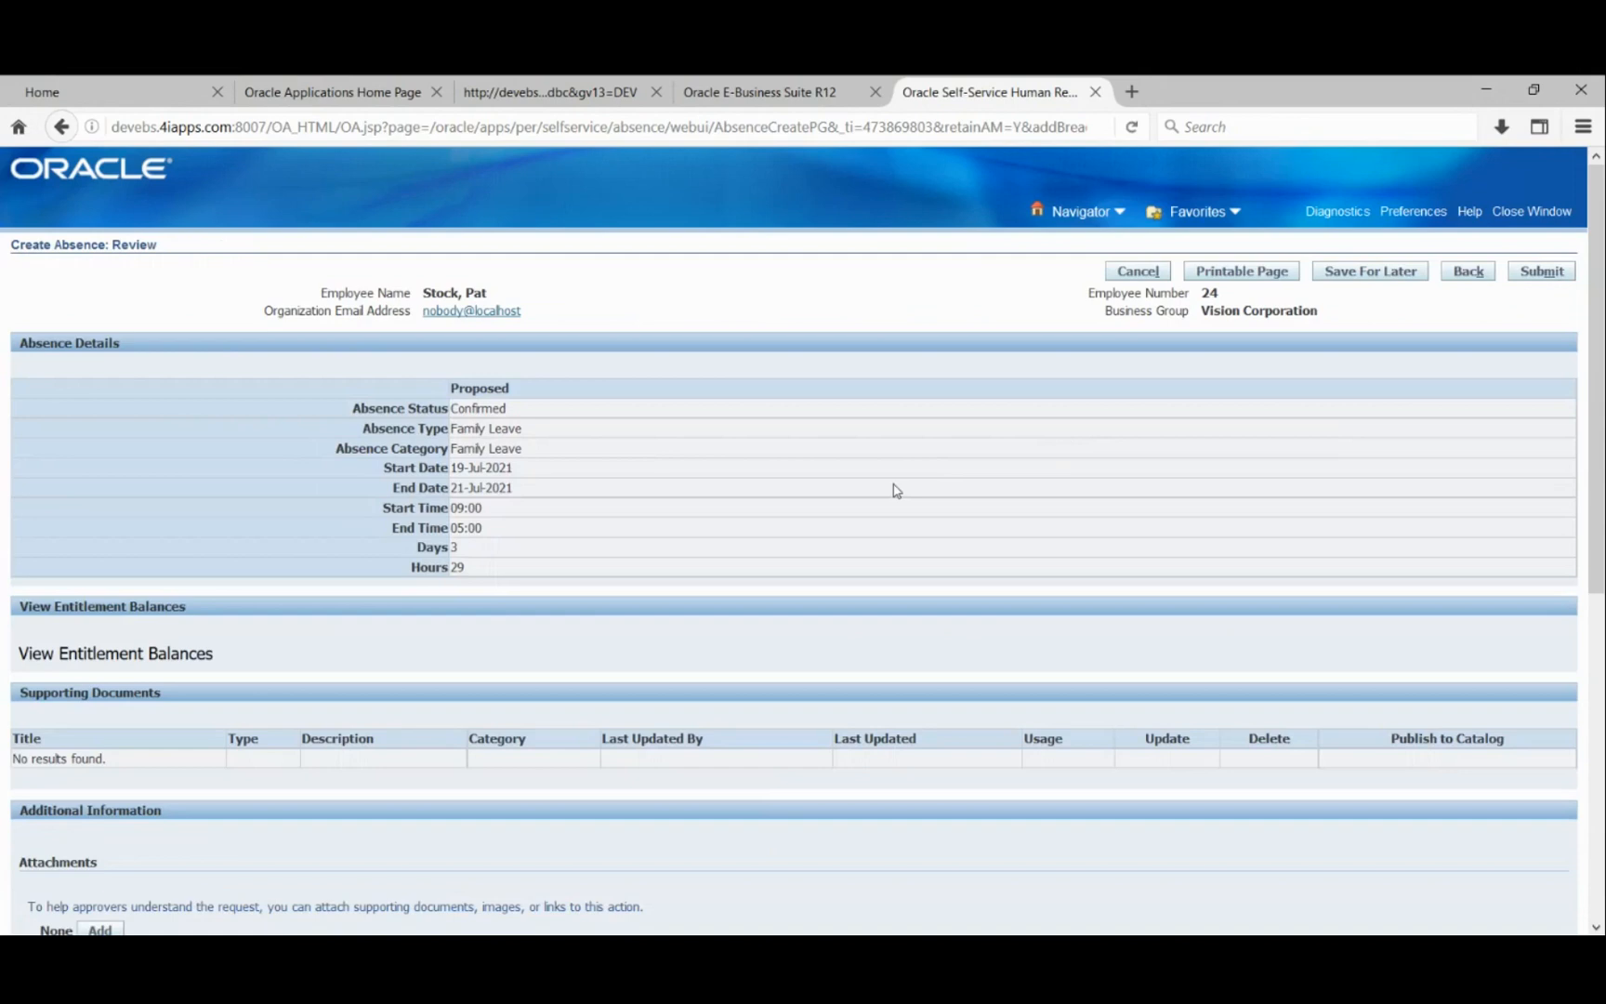
- Expand the HR People approver row on the review page to show its approval details
scroll(897, 488, "down", 10)
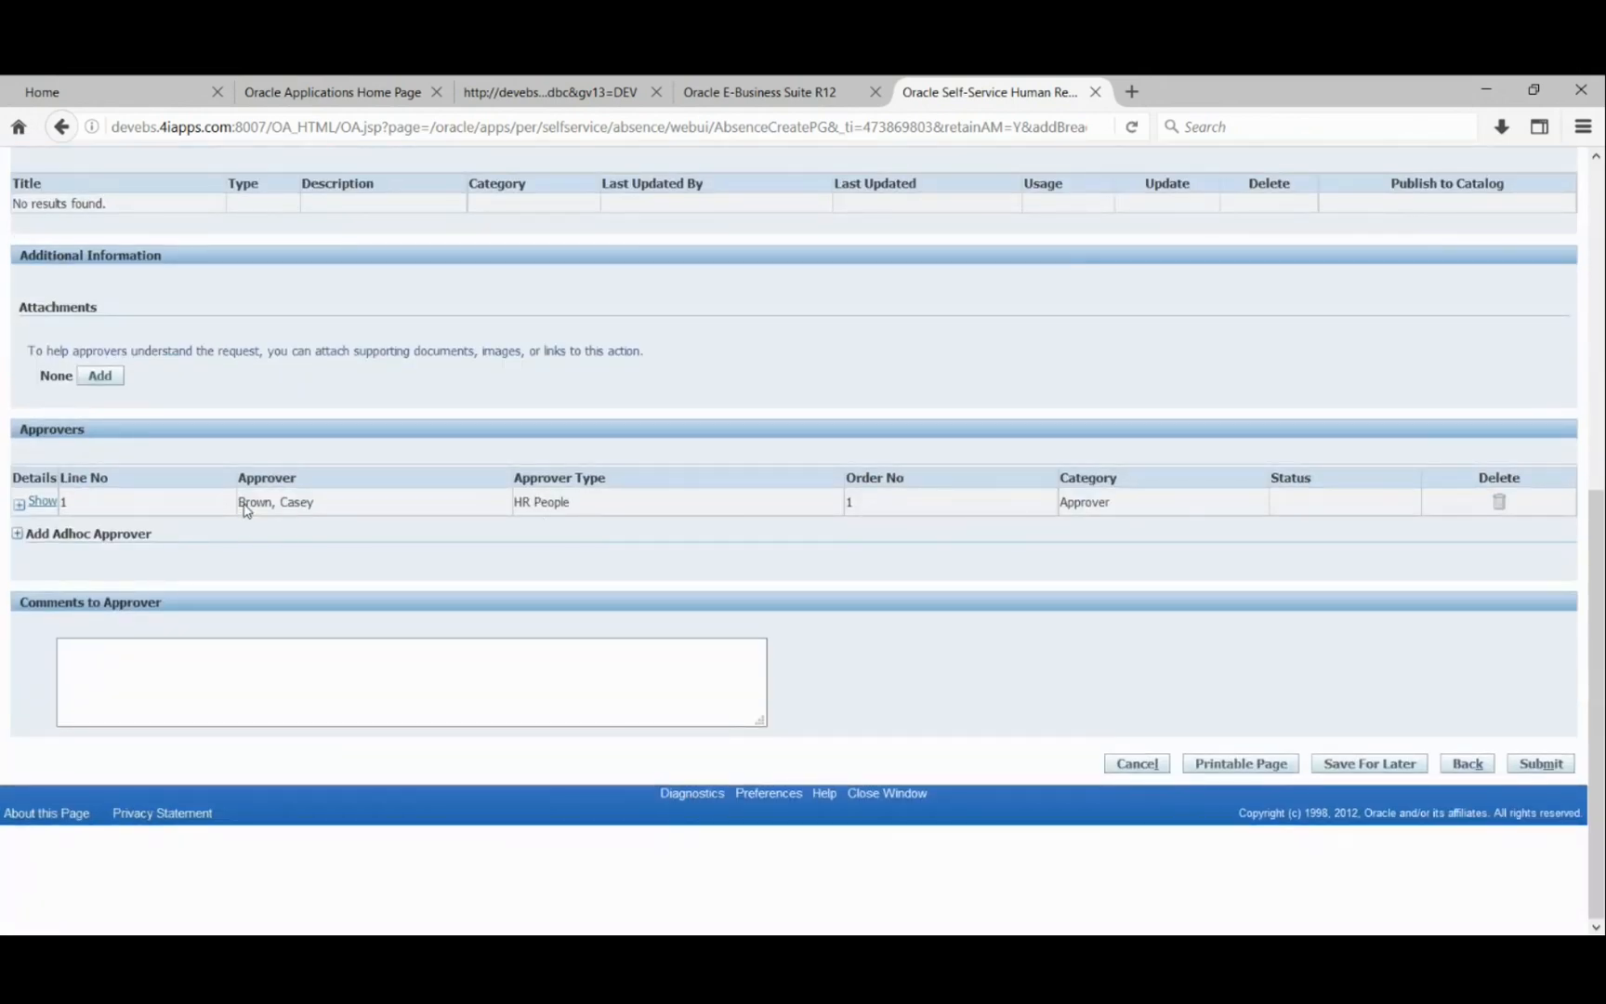
left_click(41, 502)
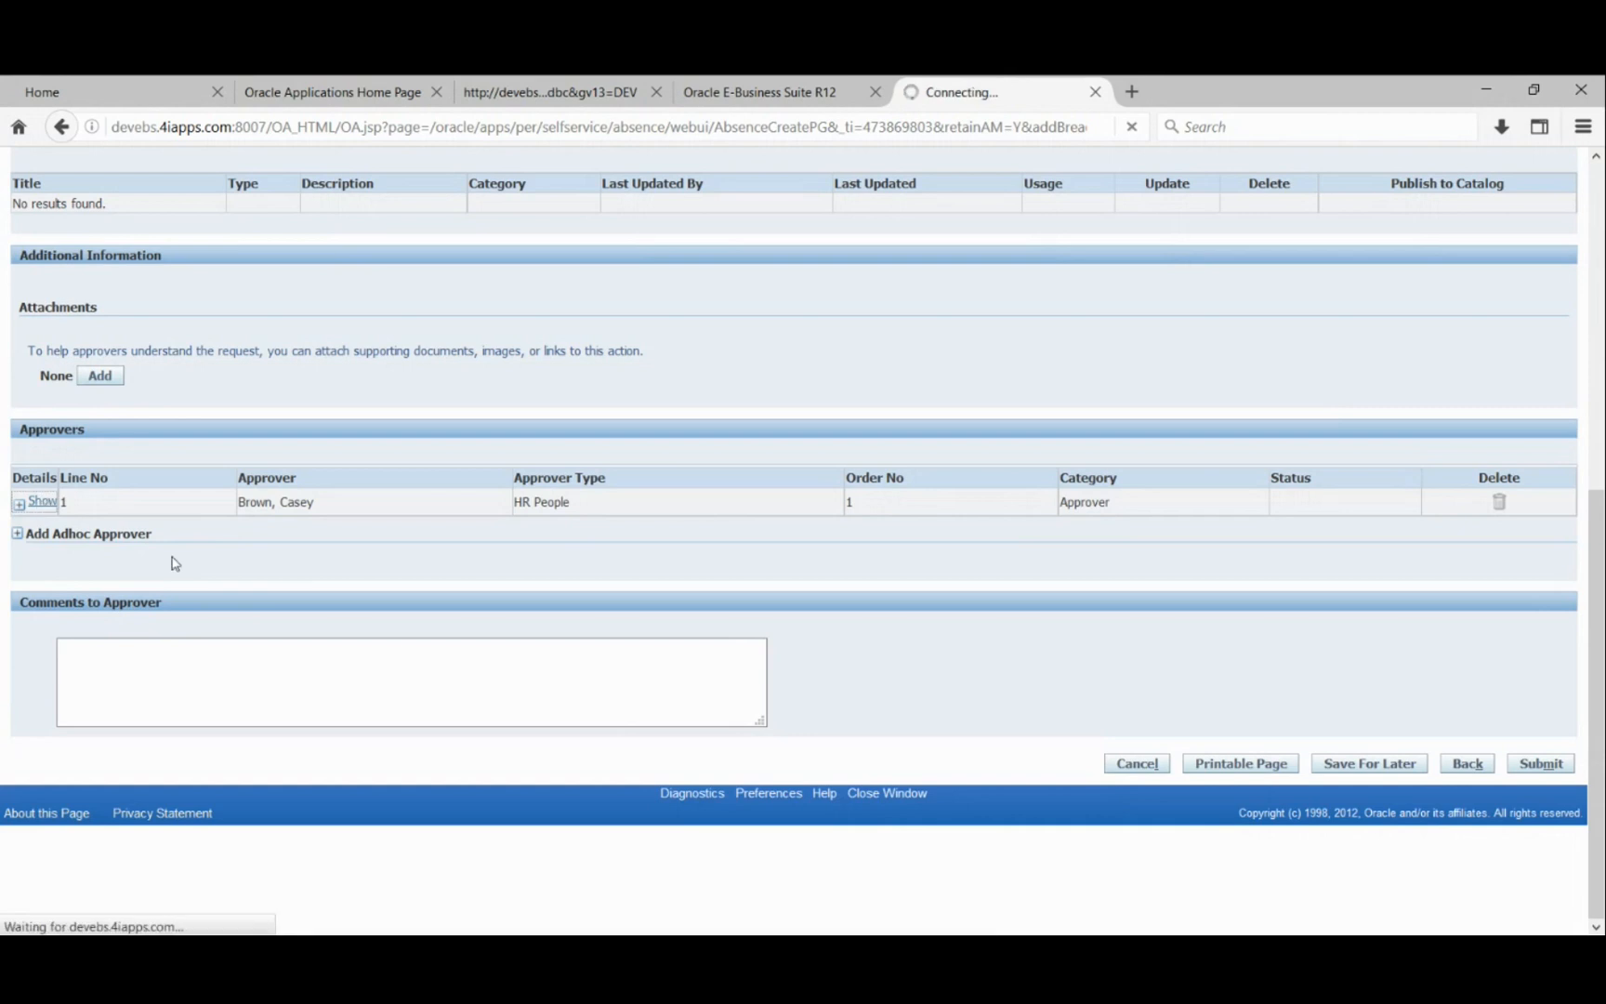
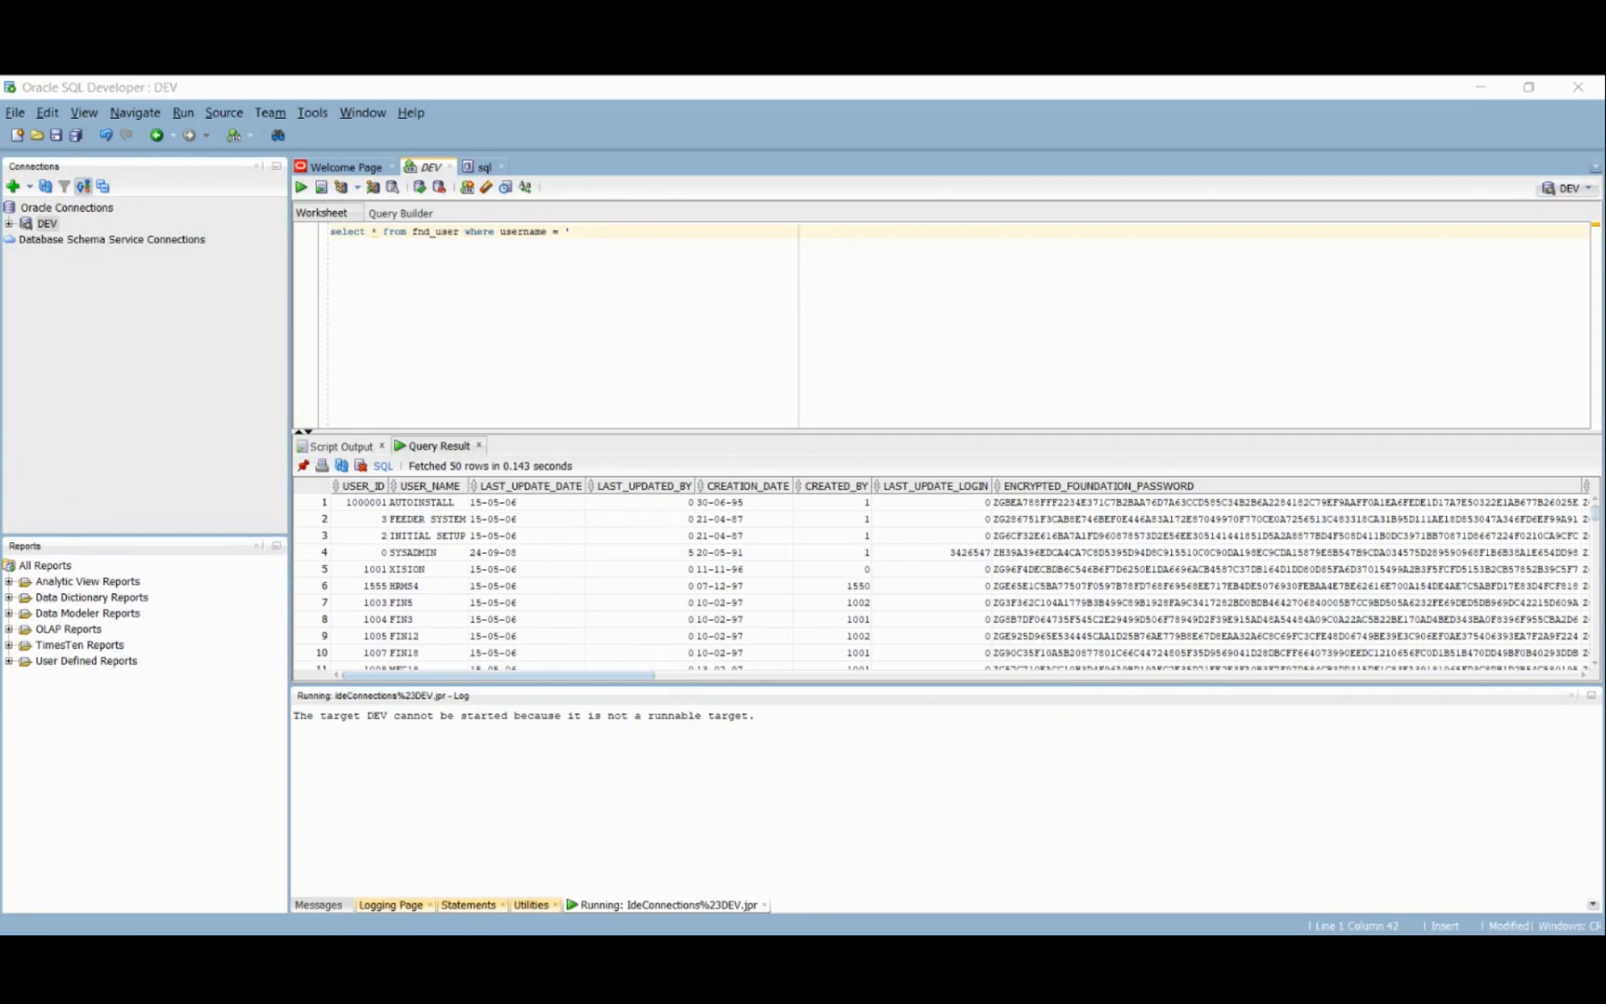
- Finish the quoted user name in the username filter and run the fnd_user query, getting ORA-00904
type("CBROWN")
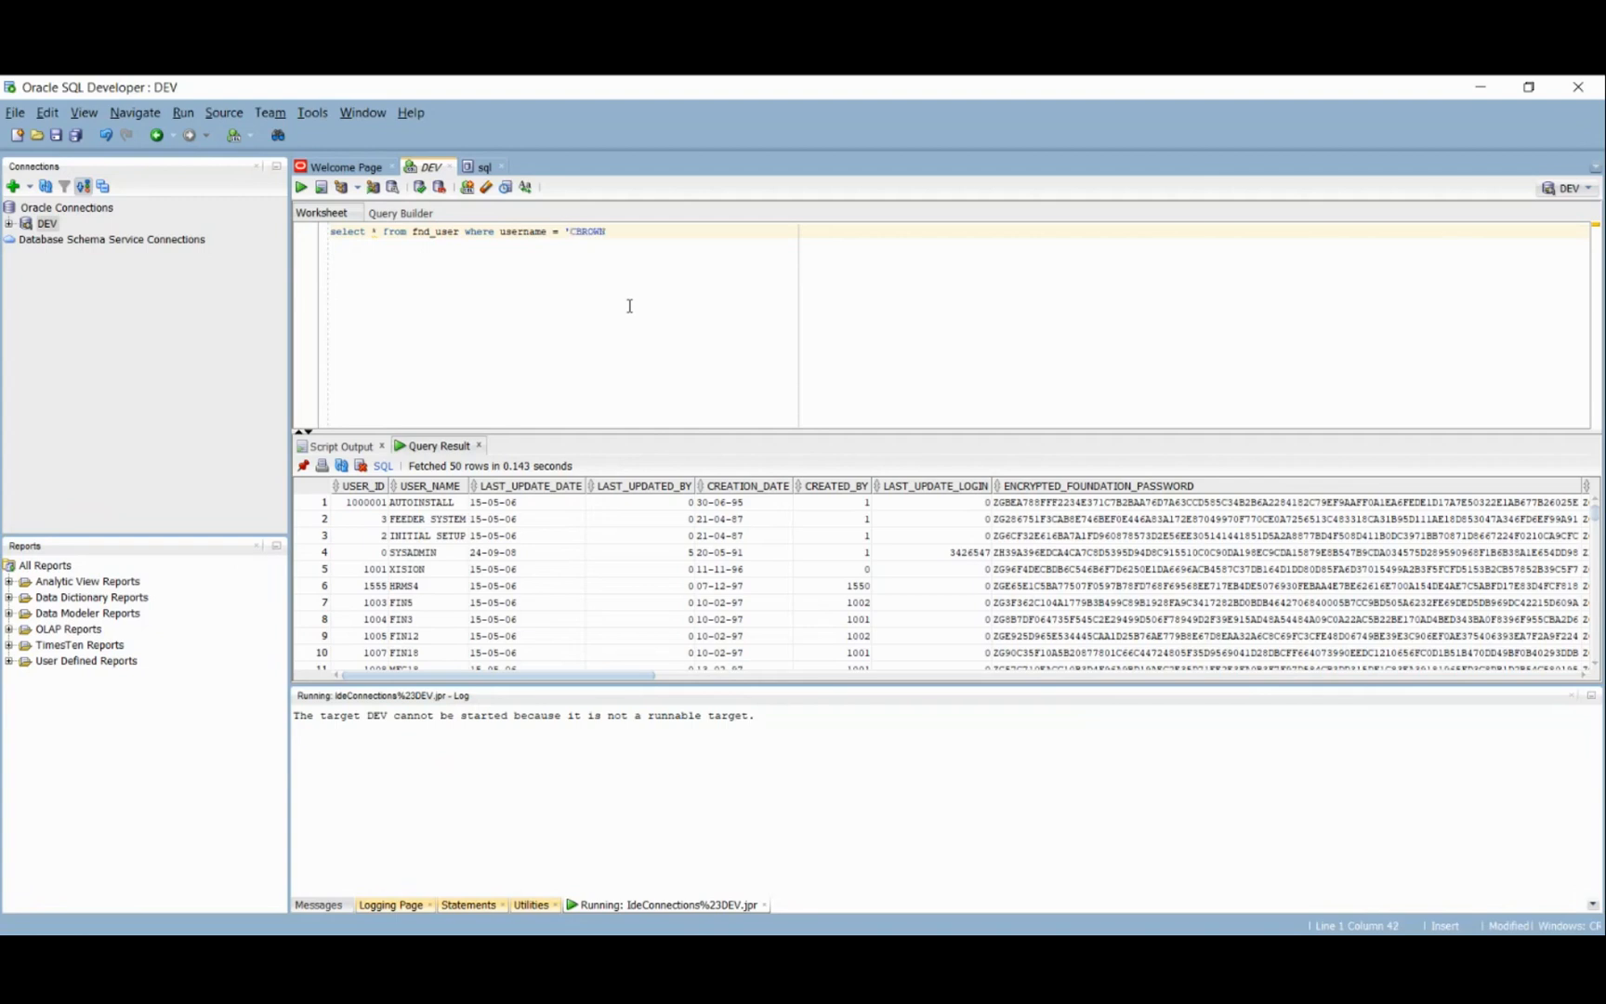
type("'")
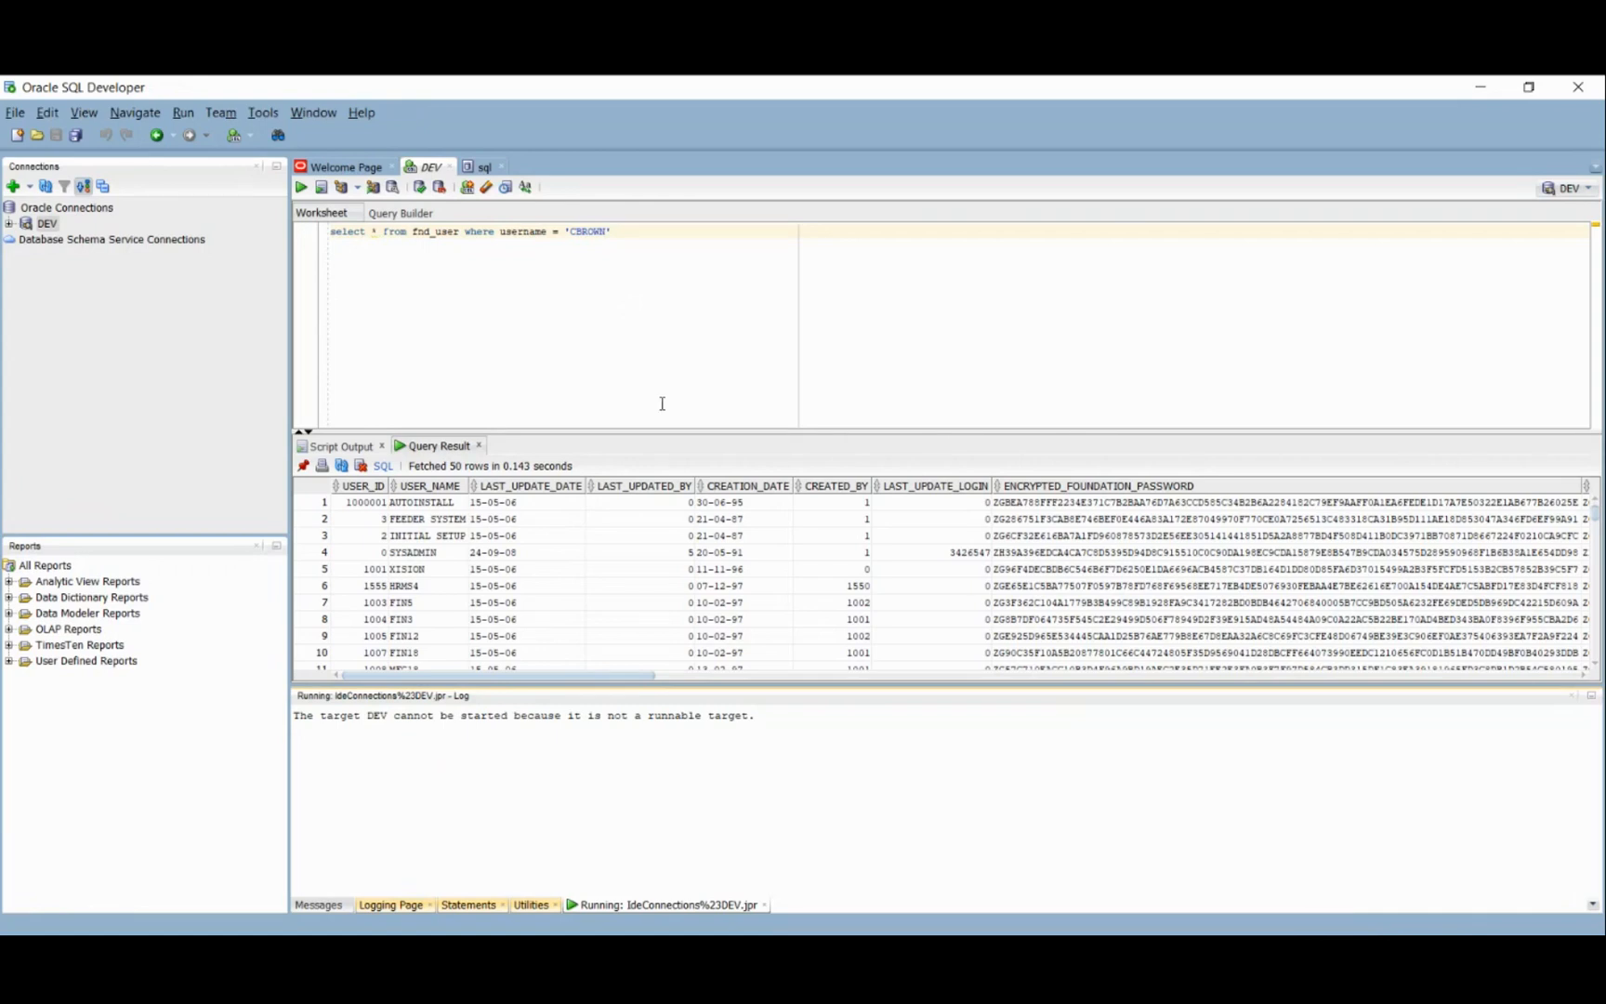
left_click(631, 234)
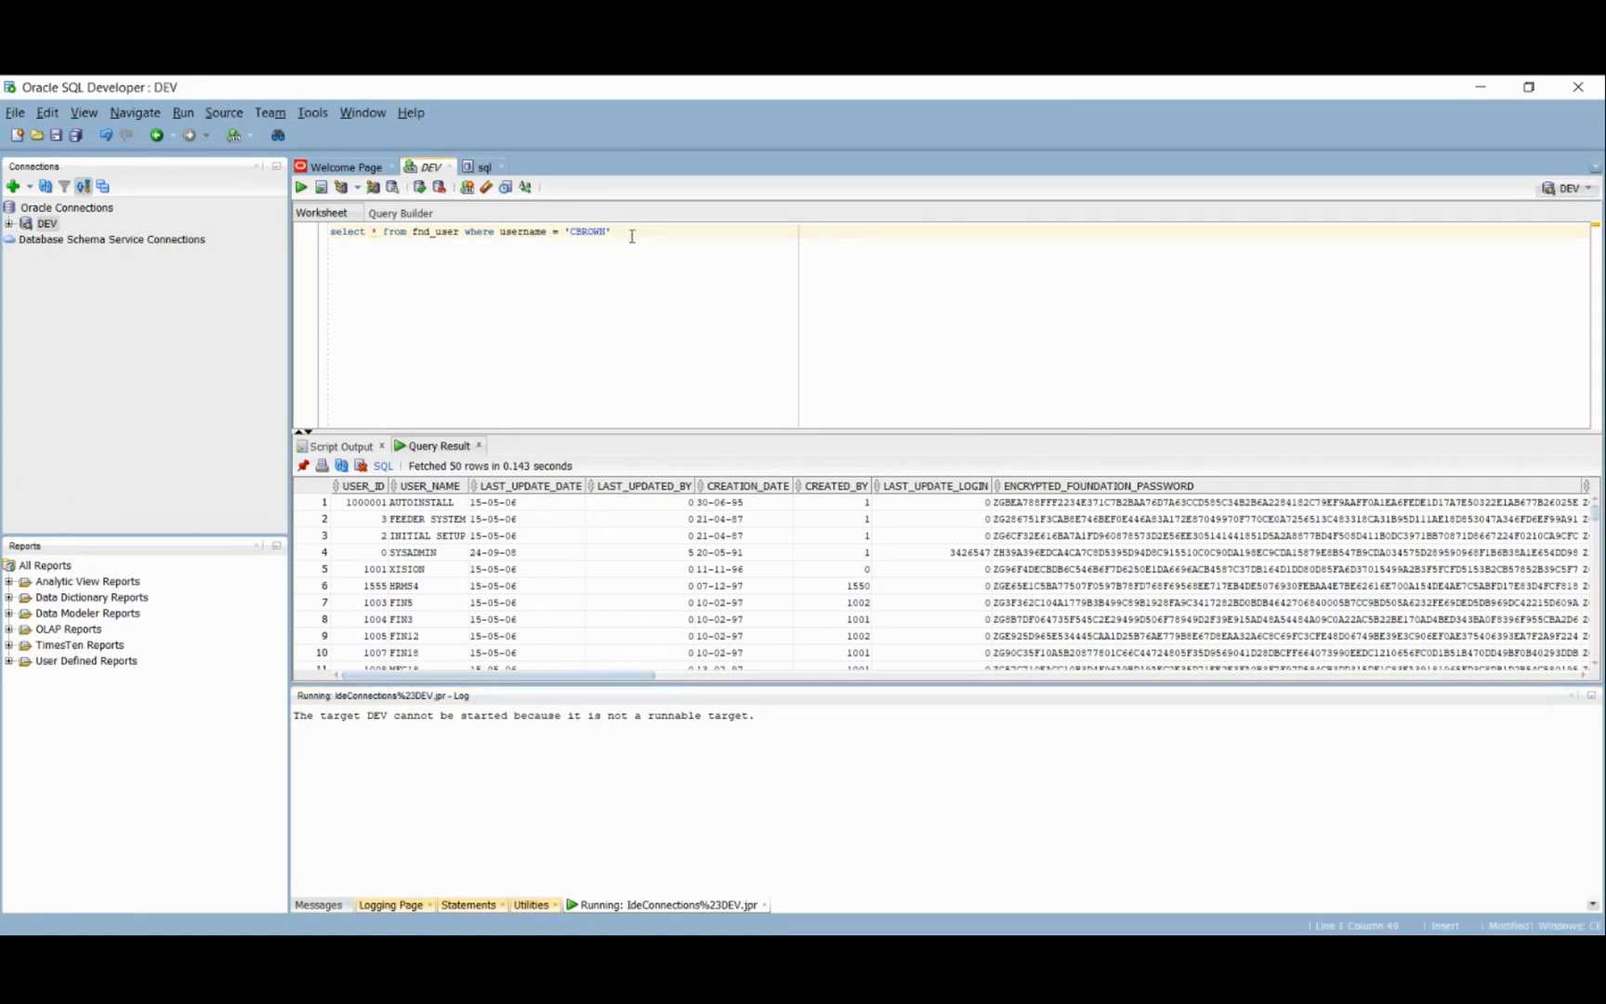
key("ctrl+Return")
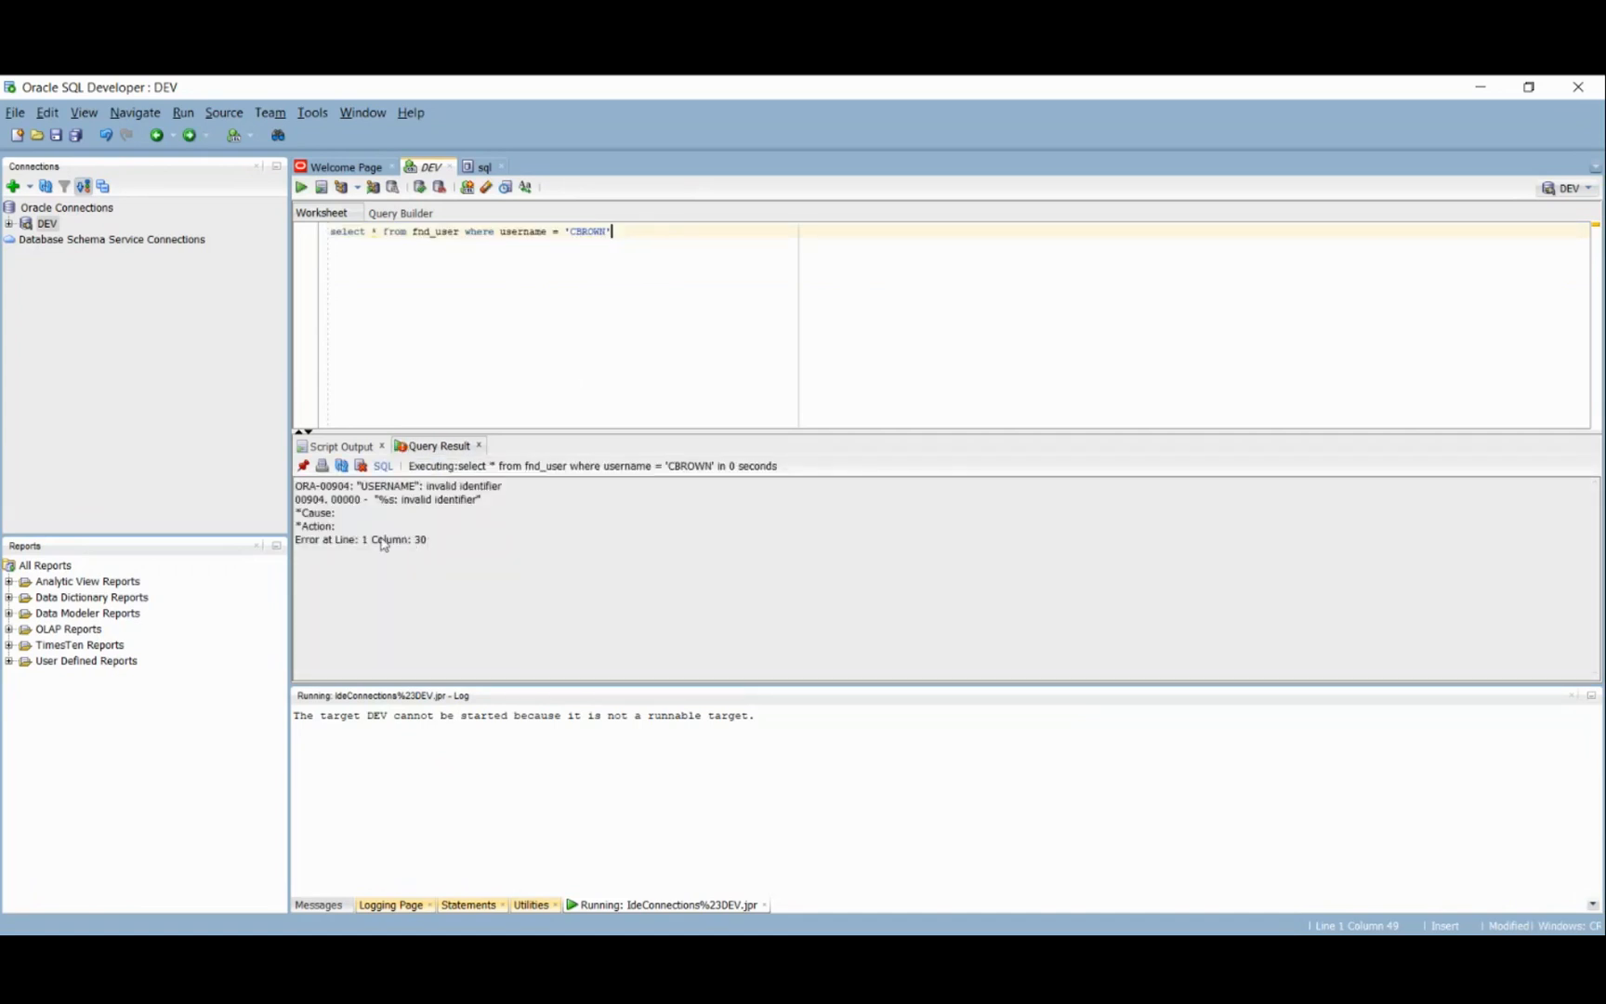
- Remove the spaces on both sides of '=' in the filter and re-run the query
left_click(566, 231)
key("BackSpace")
key("ctrl+Return")
key("Delete")
key("ctrl+Return")
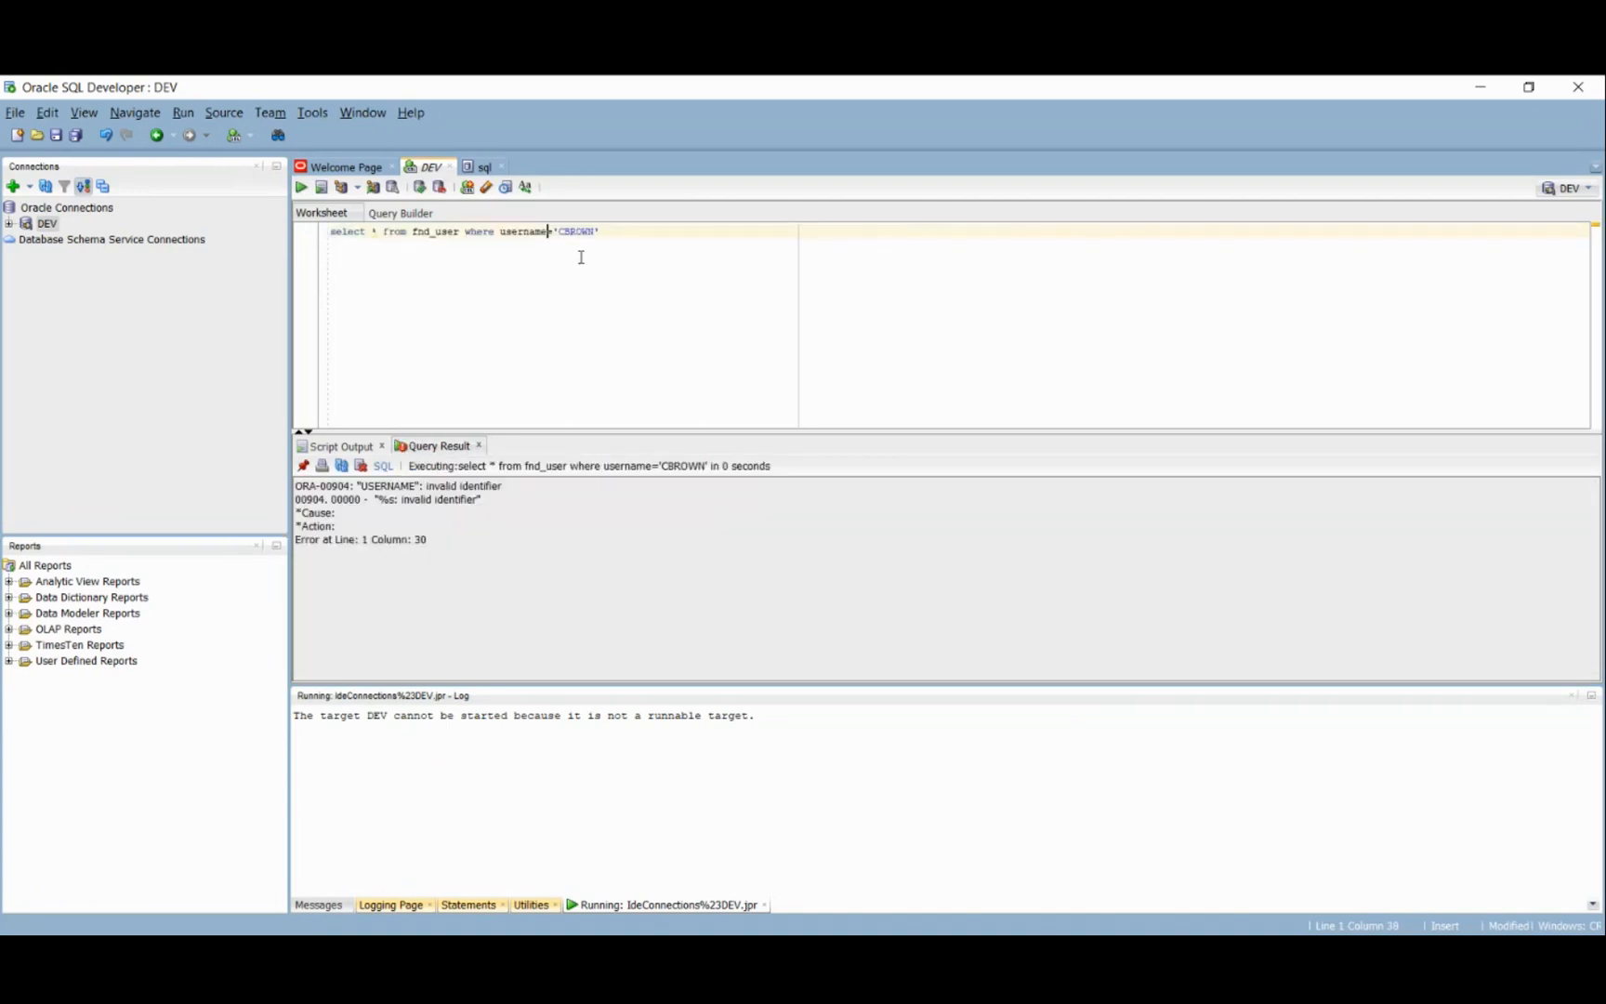
- Move the WHERE clause to its own line, comment it out with ---, and run the unfiltered query
left_click(467, 231)
key("Return")
key("Return")
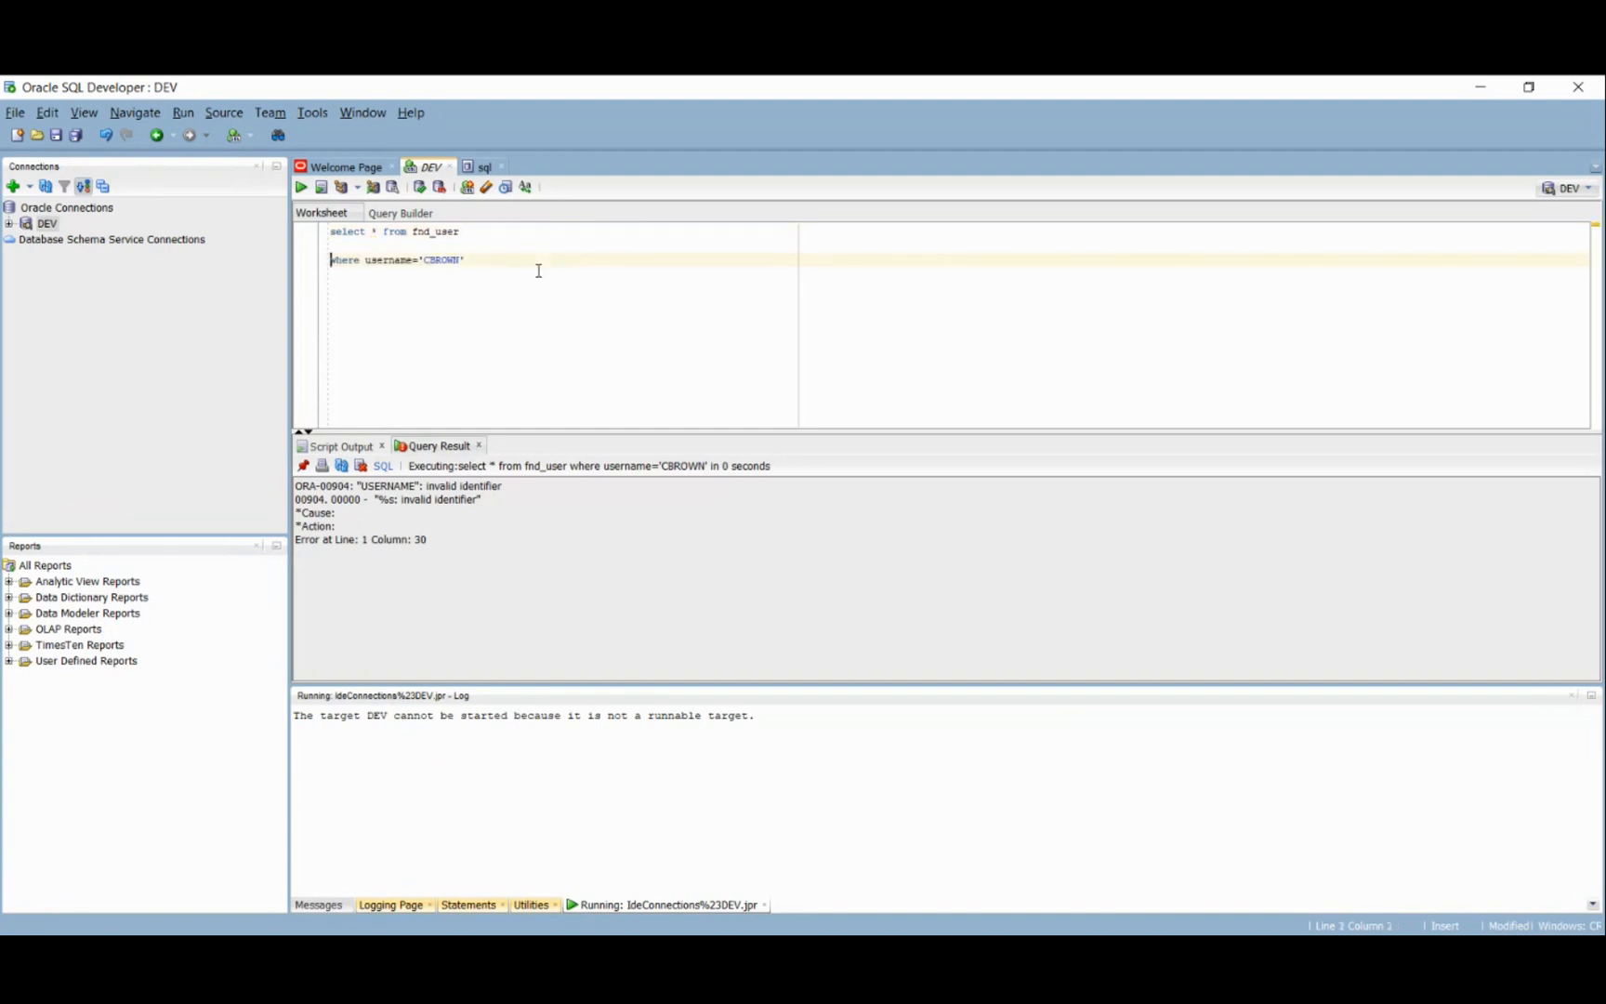
type("---")
left_click(489, 233)
key("ctrl+a")
key("ctrl+Return")
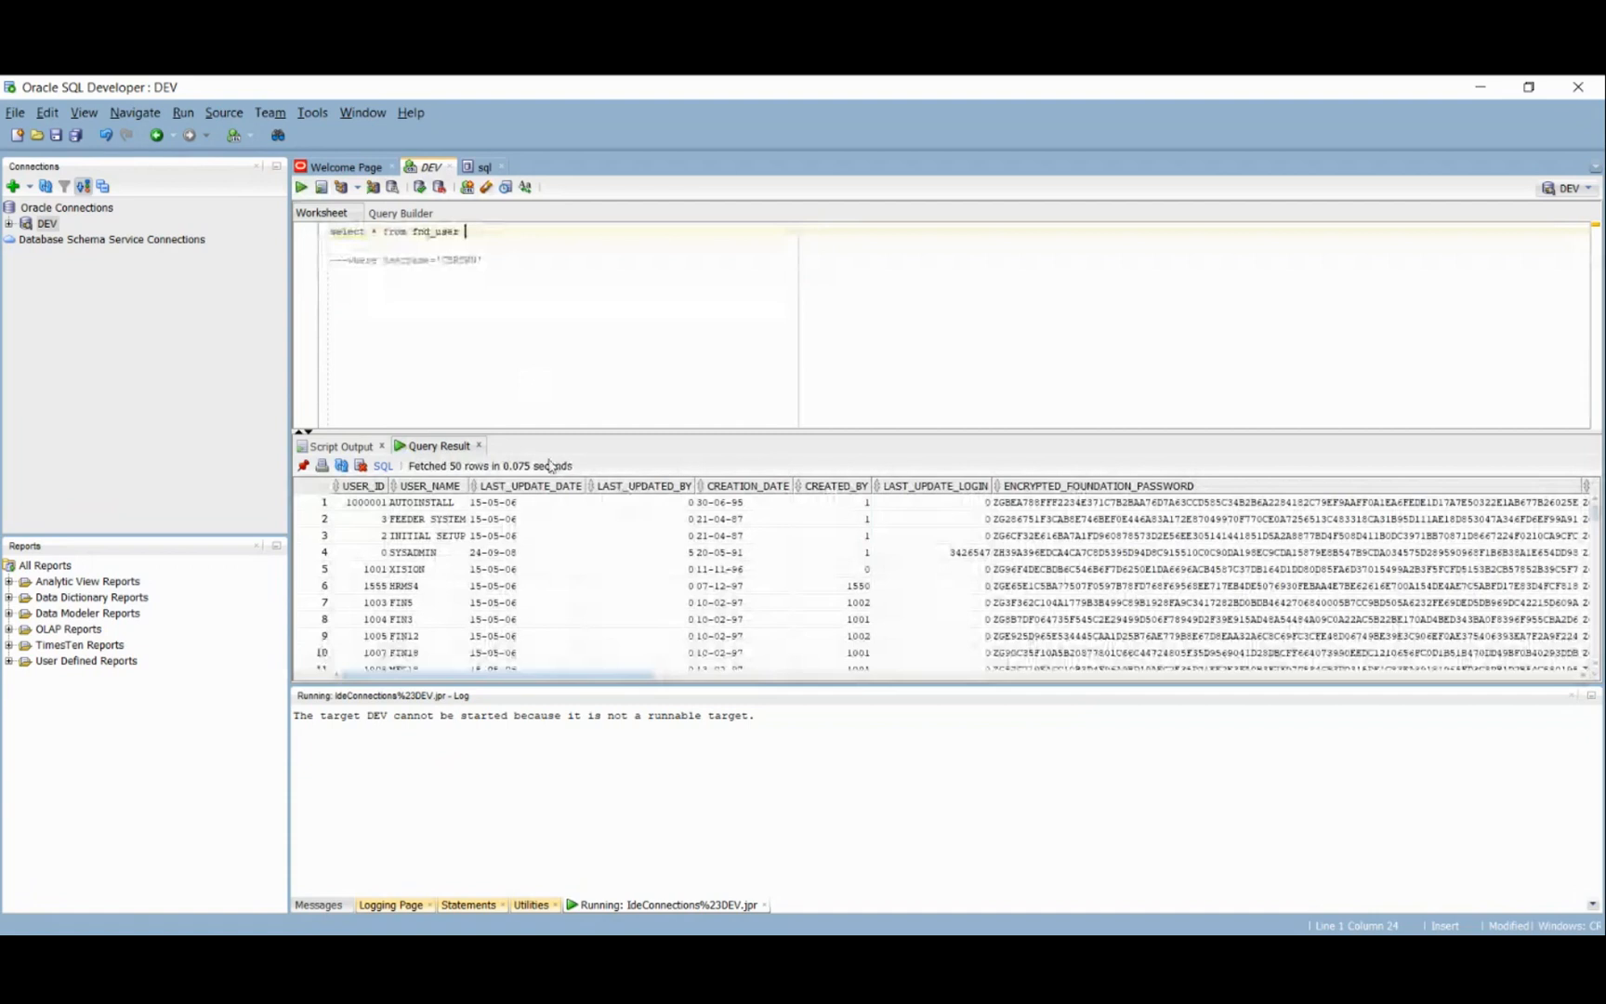
- Correct the column to user_name, uncomment the WHERE clause onto line 1, and run it for one row
left_click(418, 261)
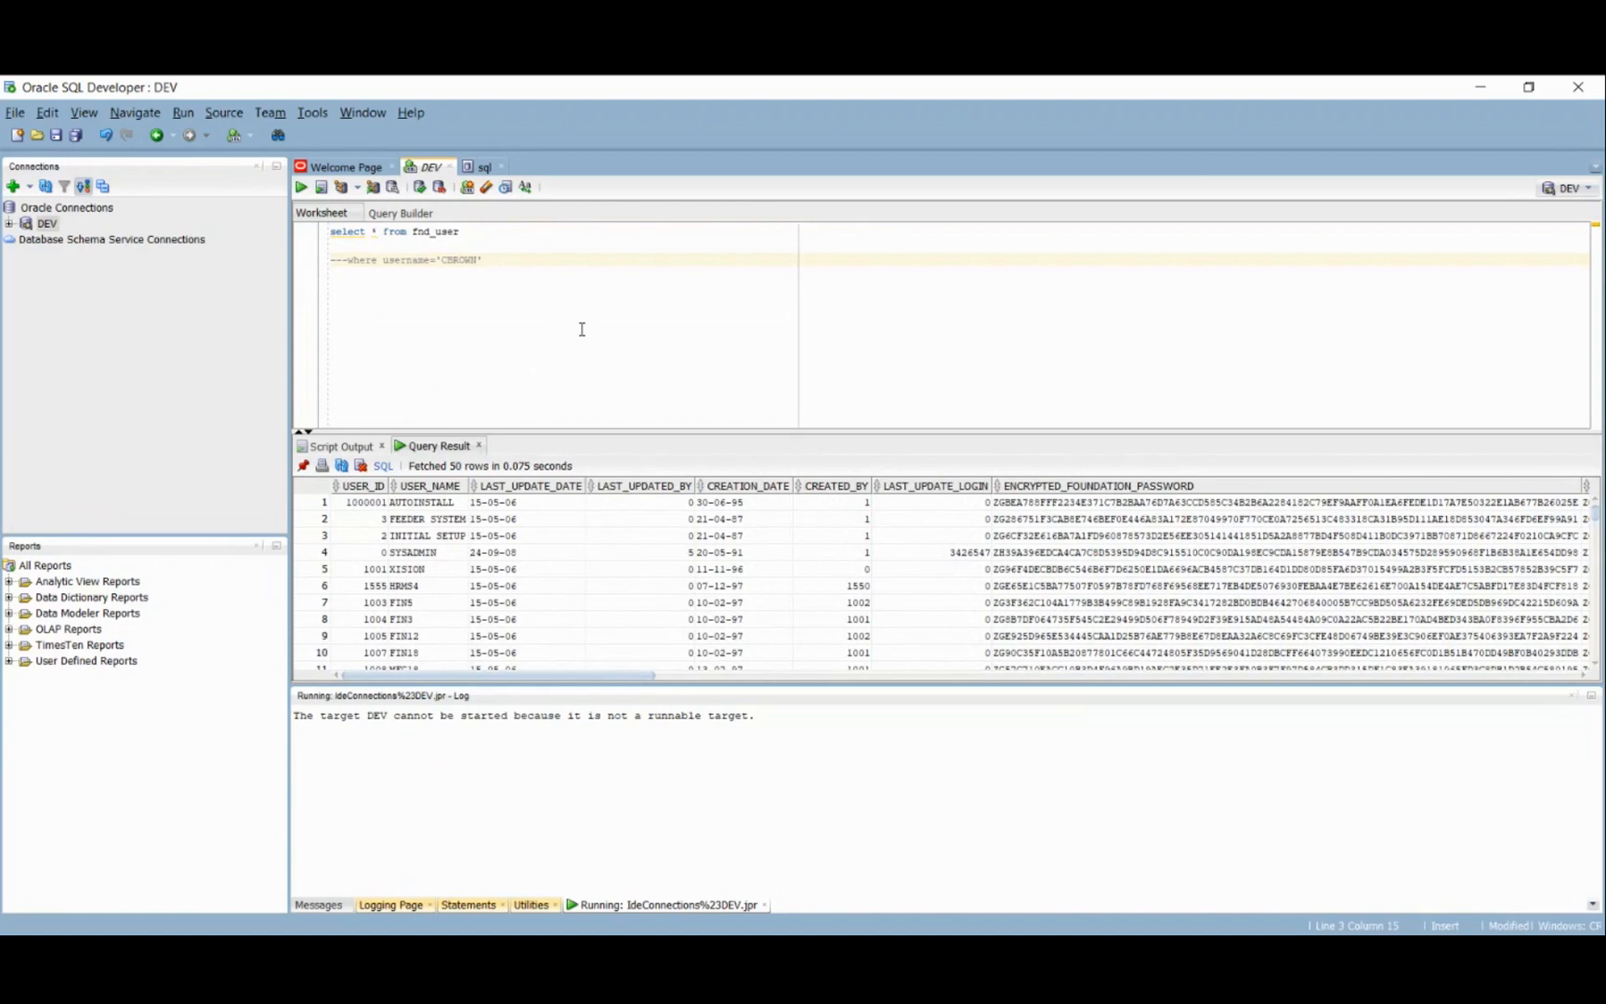
type("_")
key("ctrl+Left")
key("ctrl+Left")
key("BackSpace")
key("BackSpace")
key("BackSpace")
key("BackSpace")
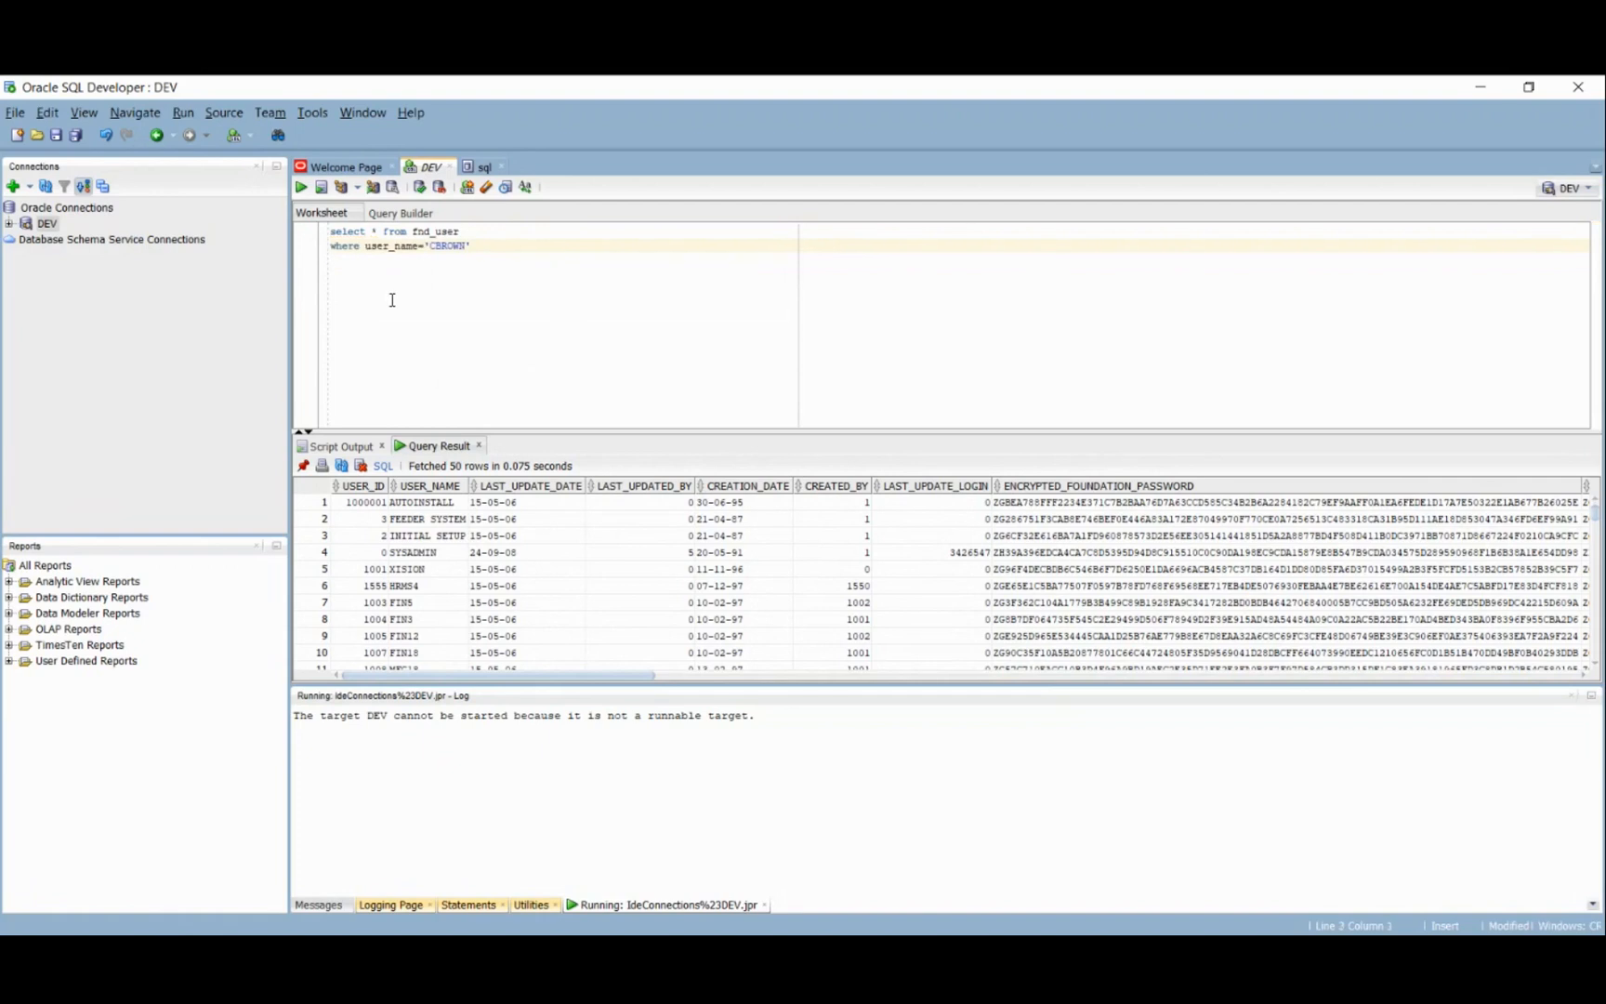
key("BackSpace")
key("ctrl+Return")
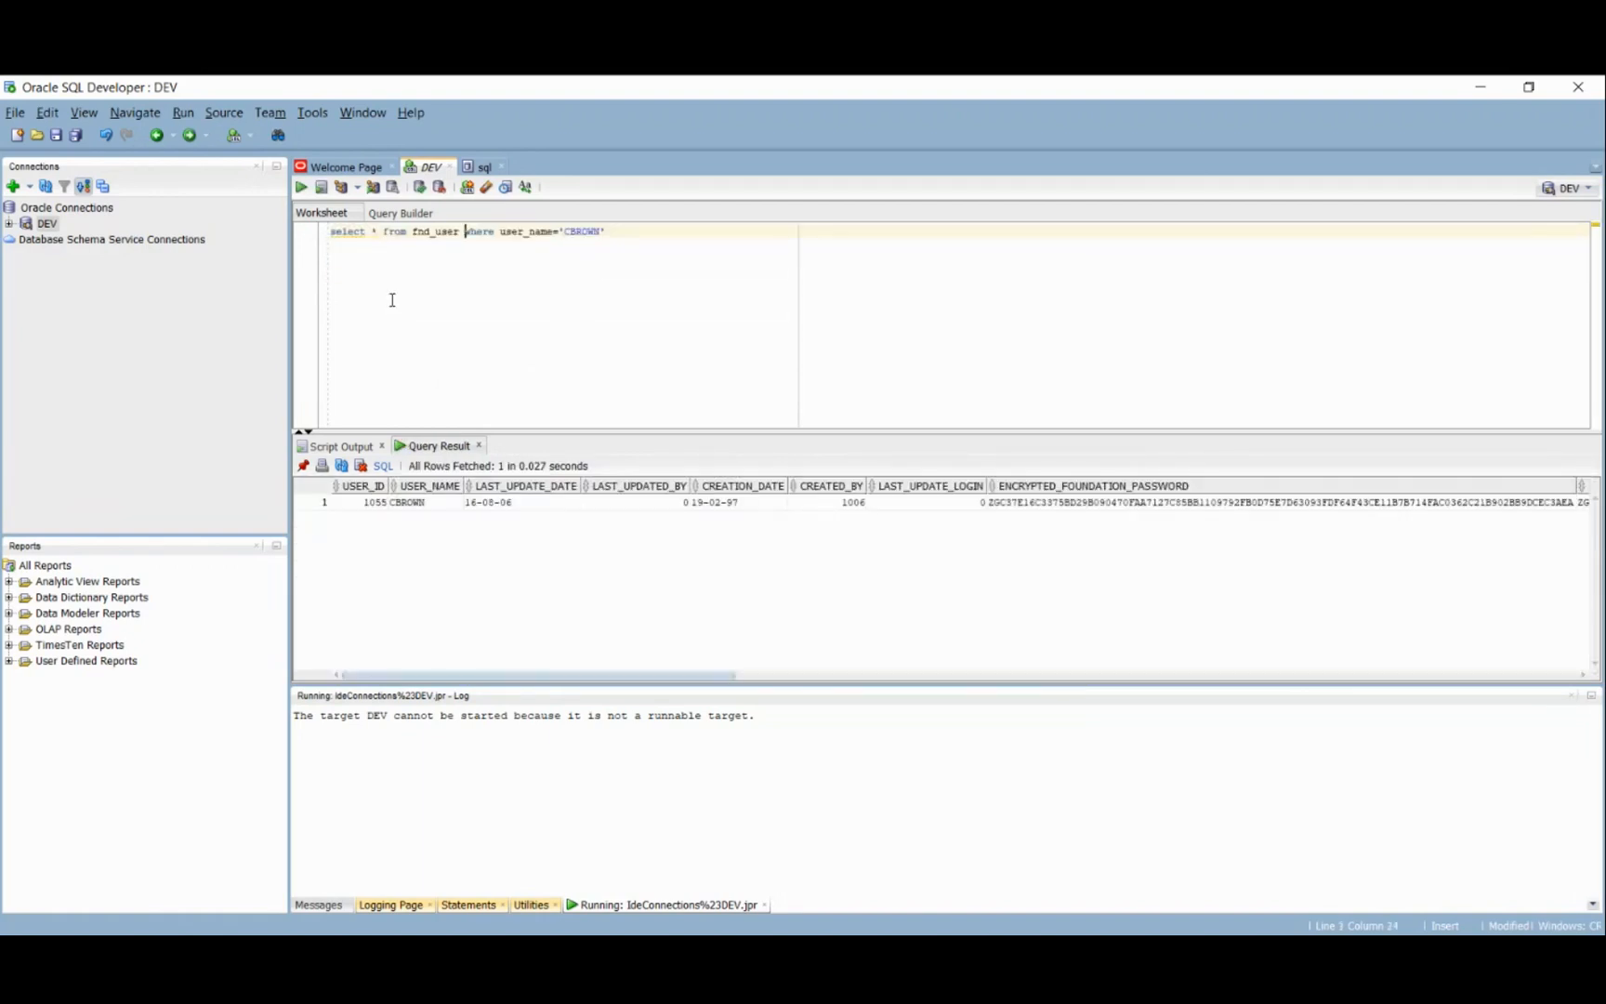
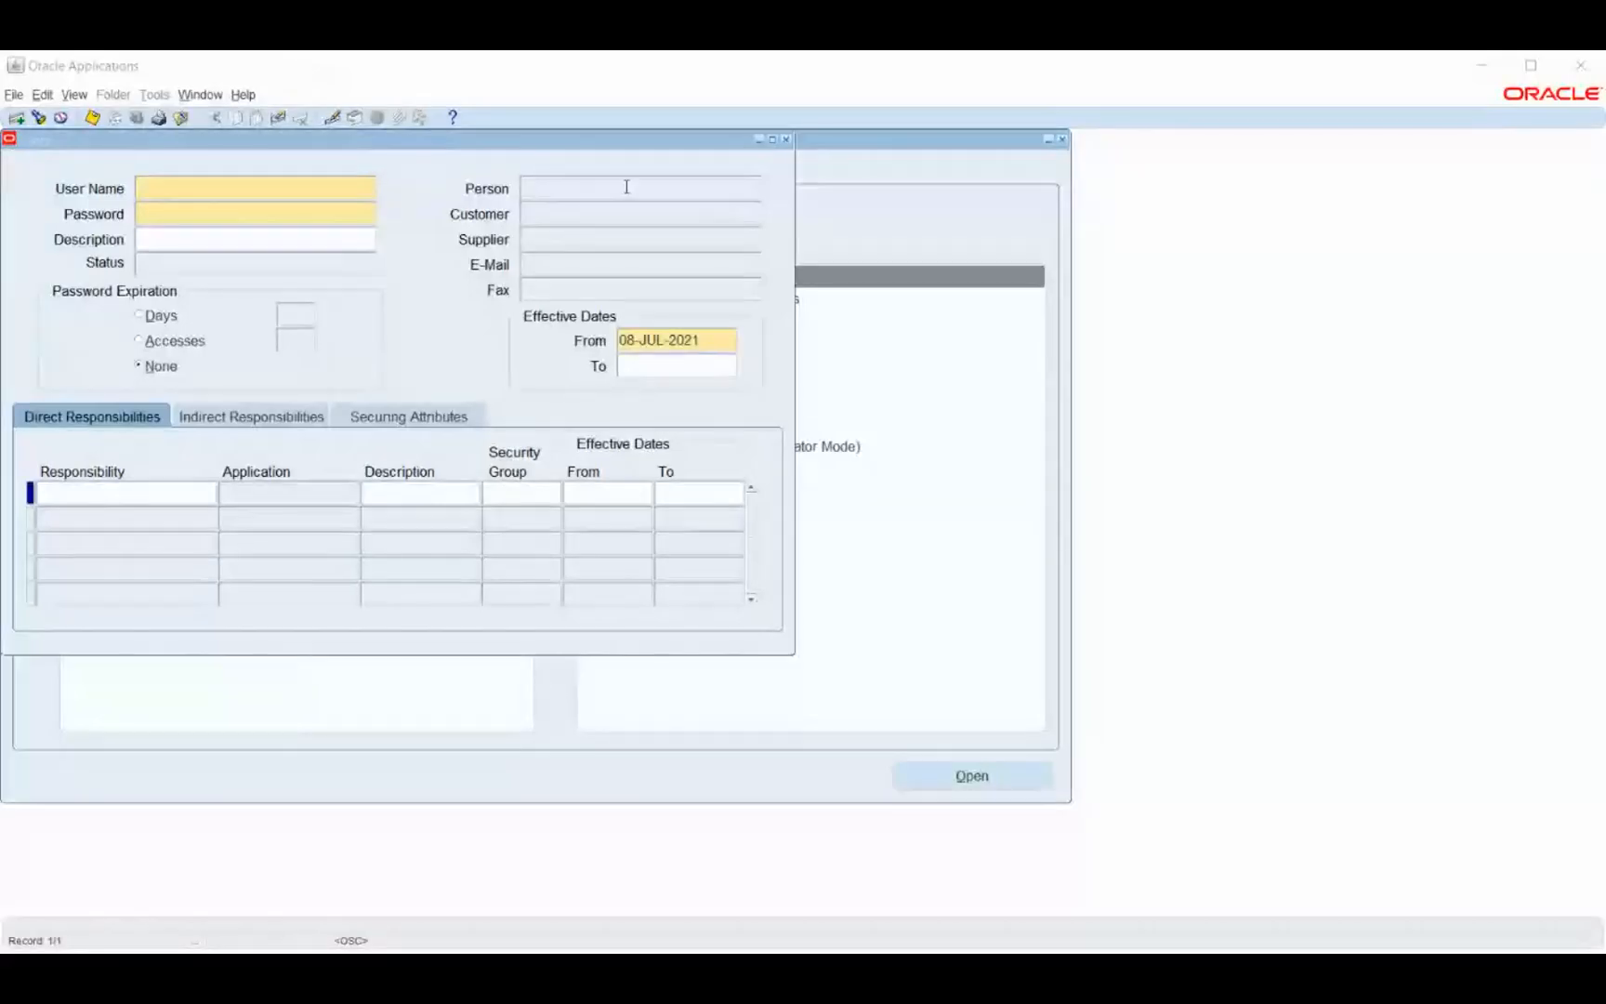
- Close the Users form and the R12 Forms, logo and Oracle Applications Home Page tabs
left_click(785, 141)
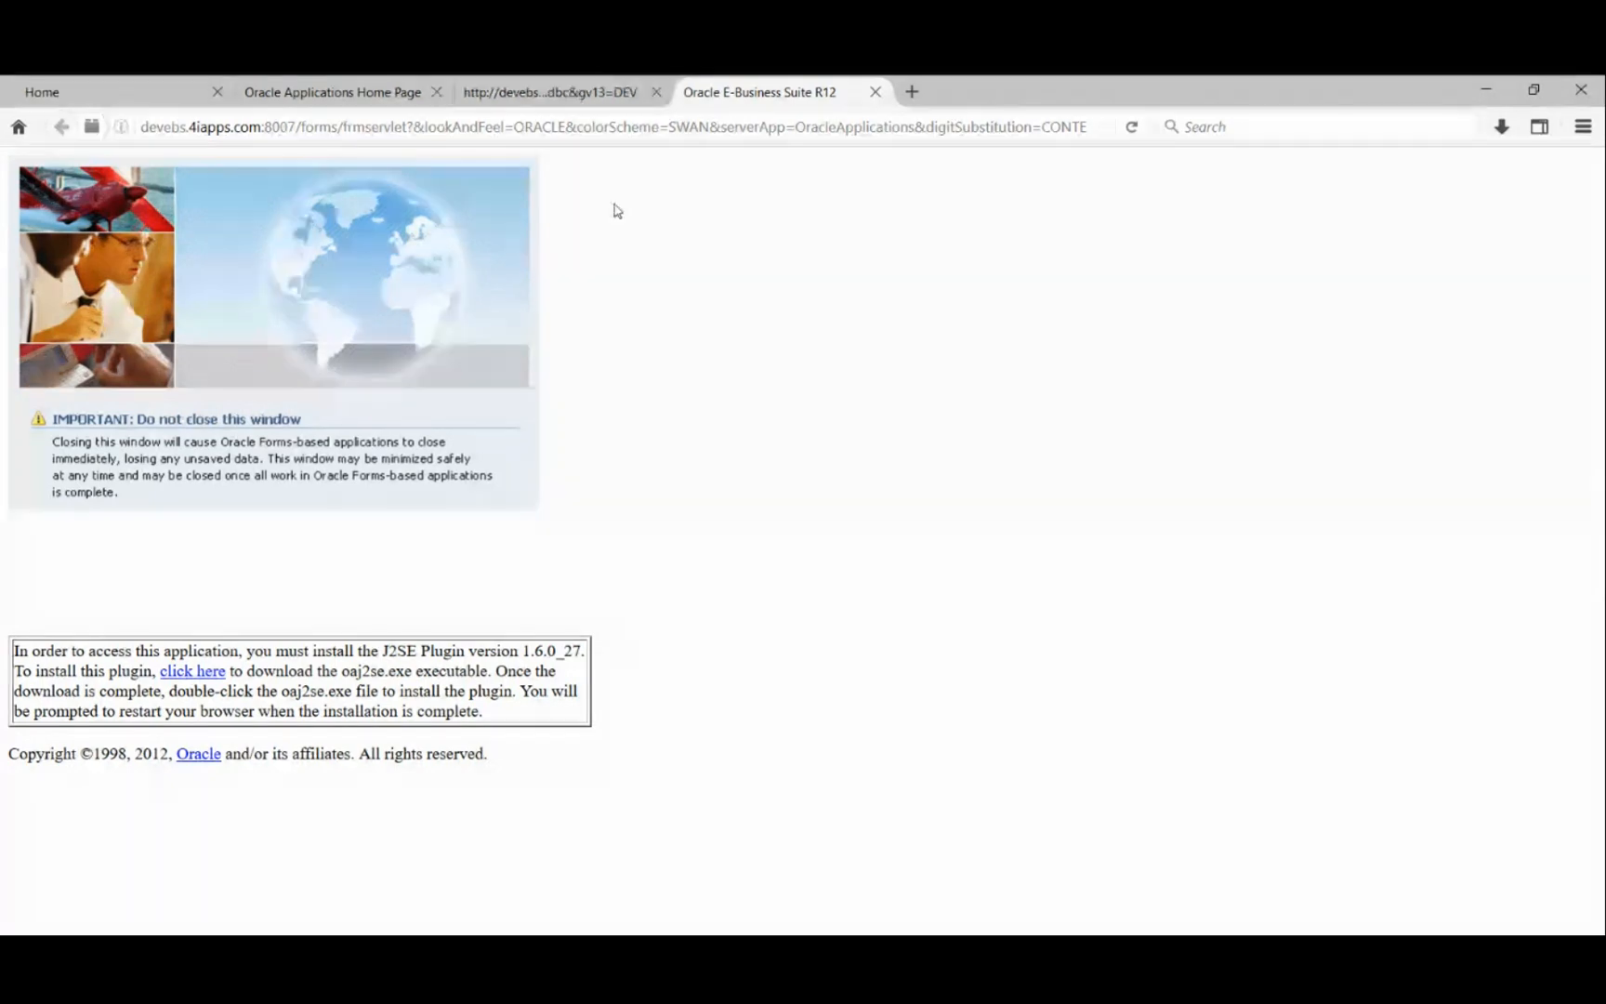
left_click(874, 91)
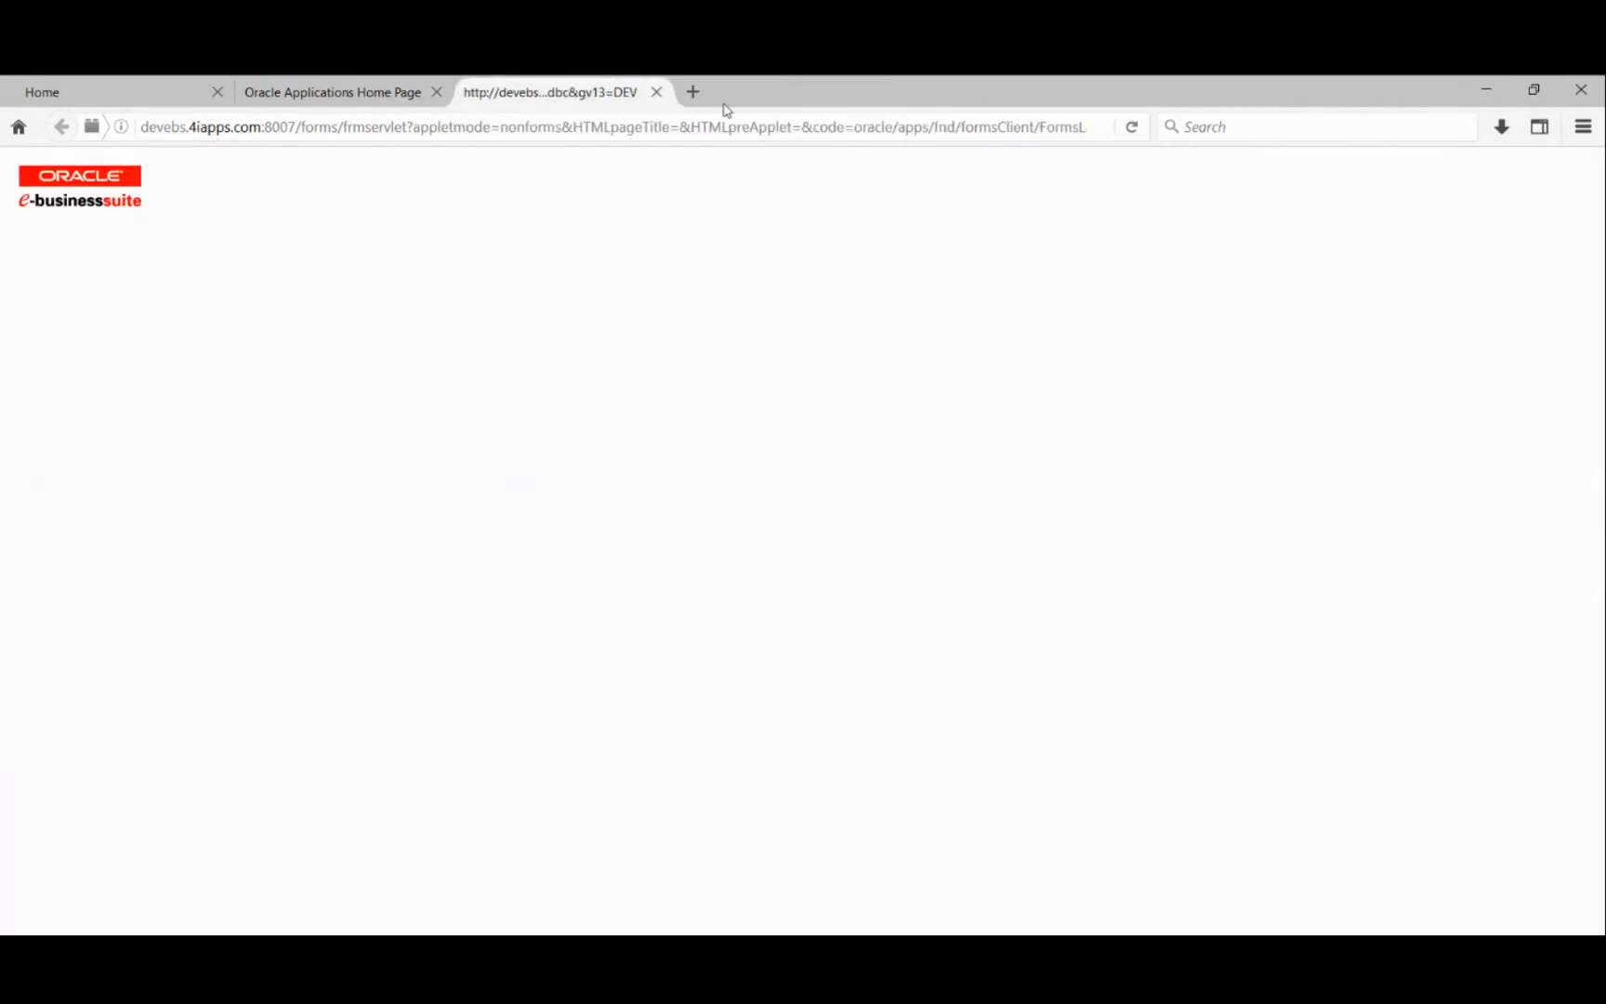
left_click(657, 93)
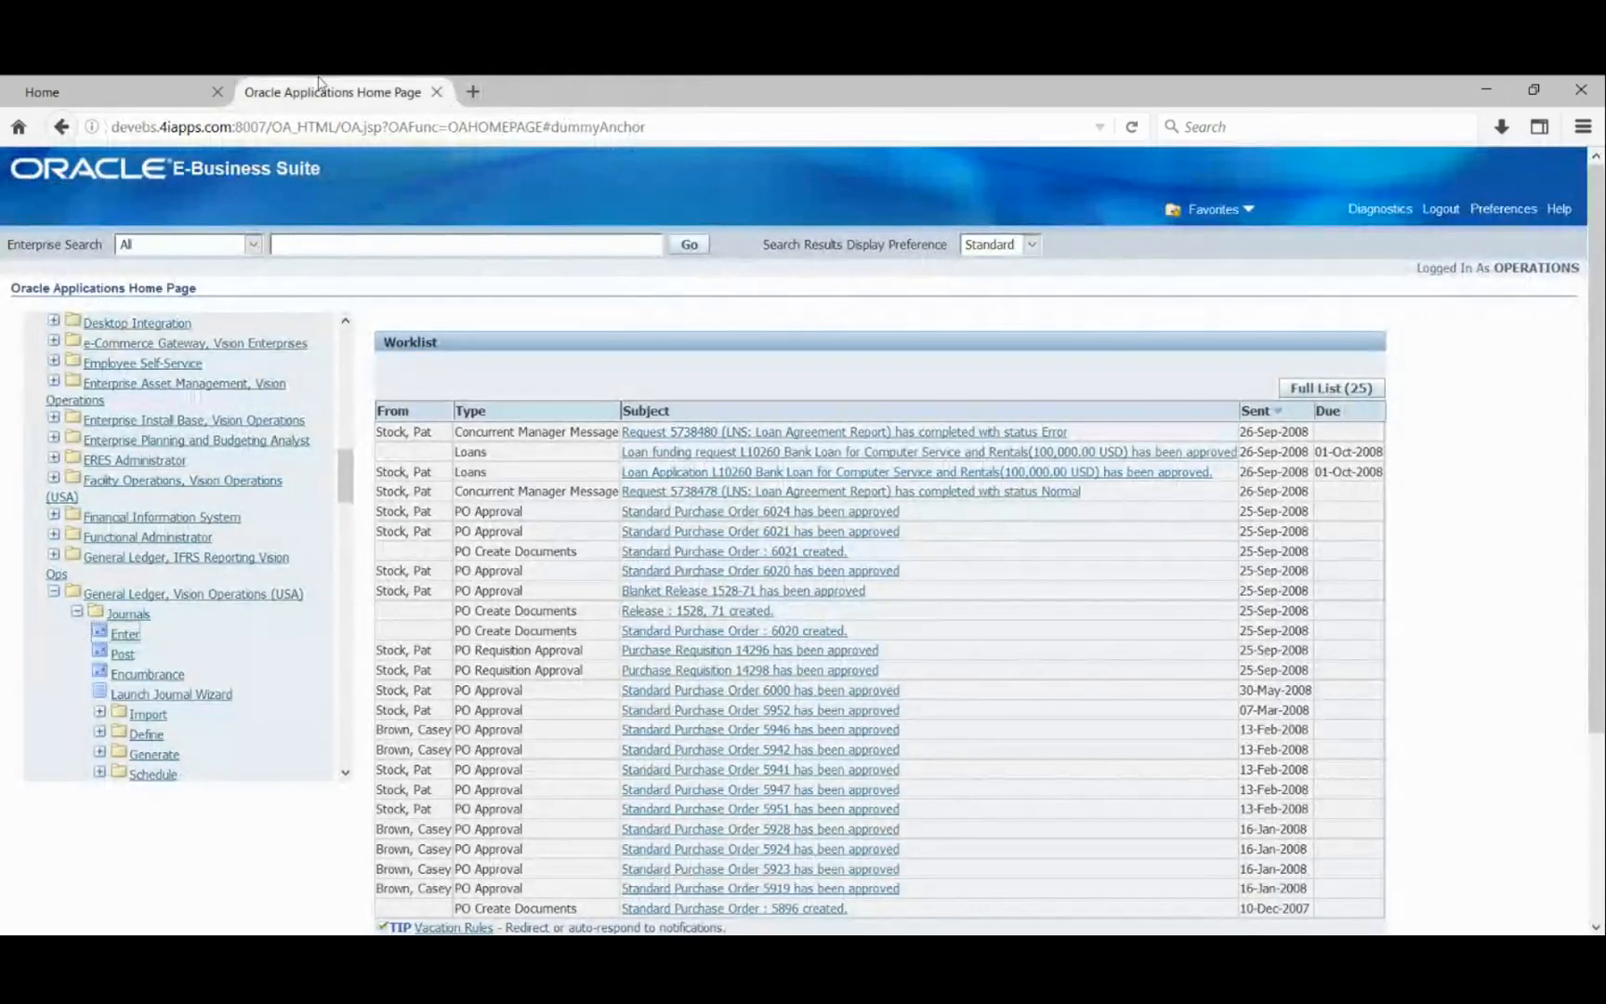
left_click(437, 93)
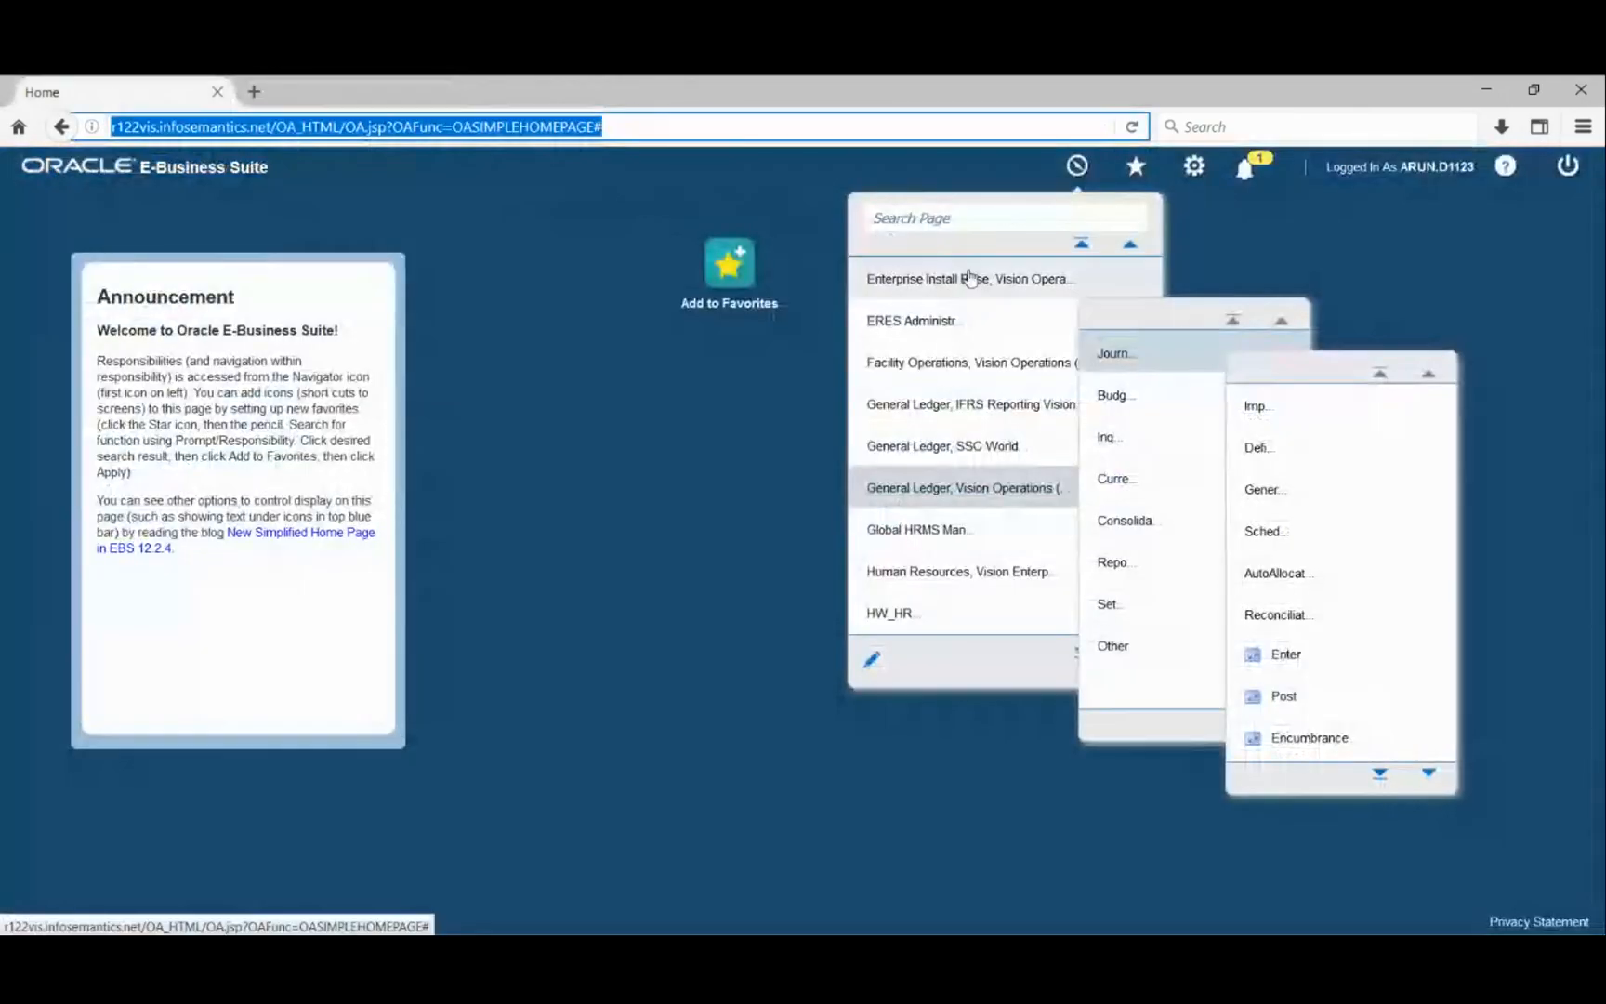
- Log out, then submit the login page with a different user's name and password
left_click(1568, 167)
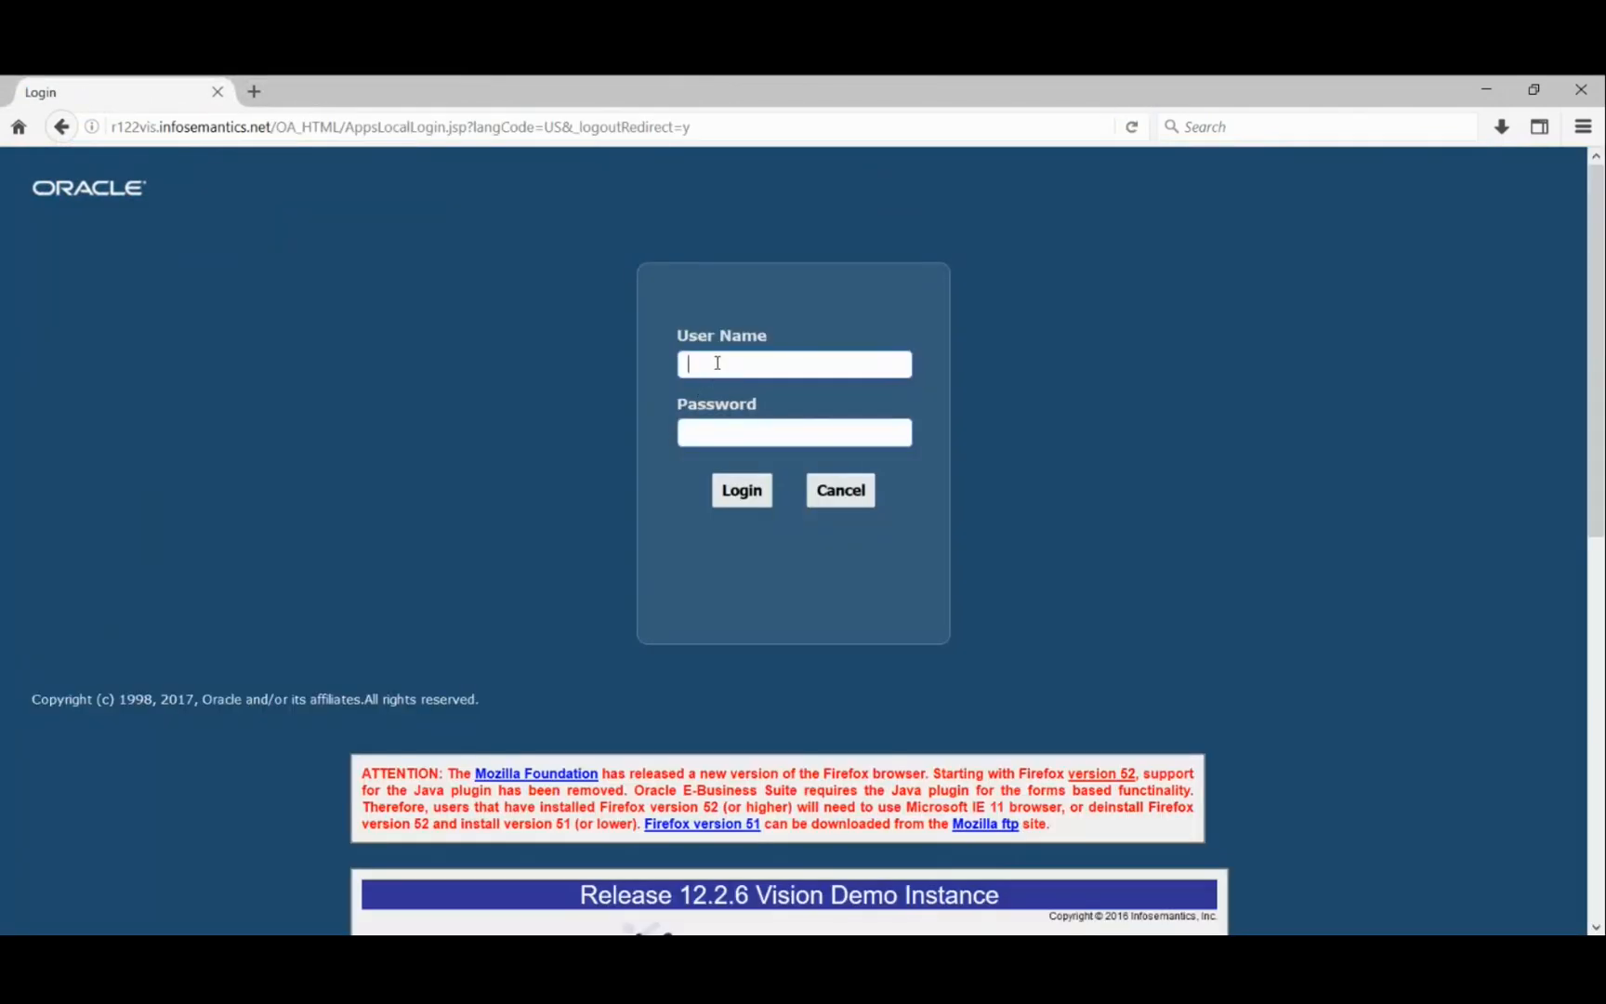
type("CBROWN")
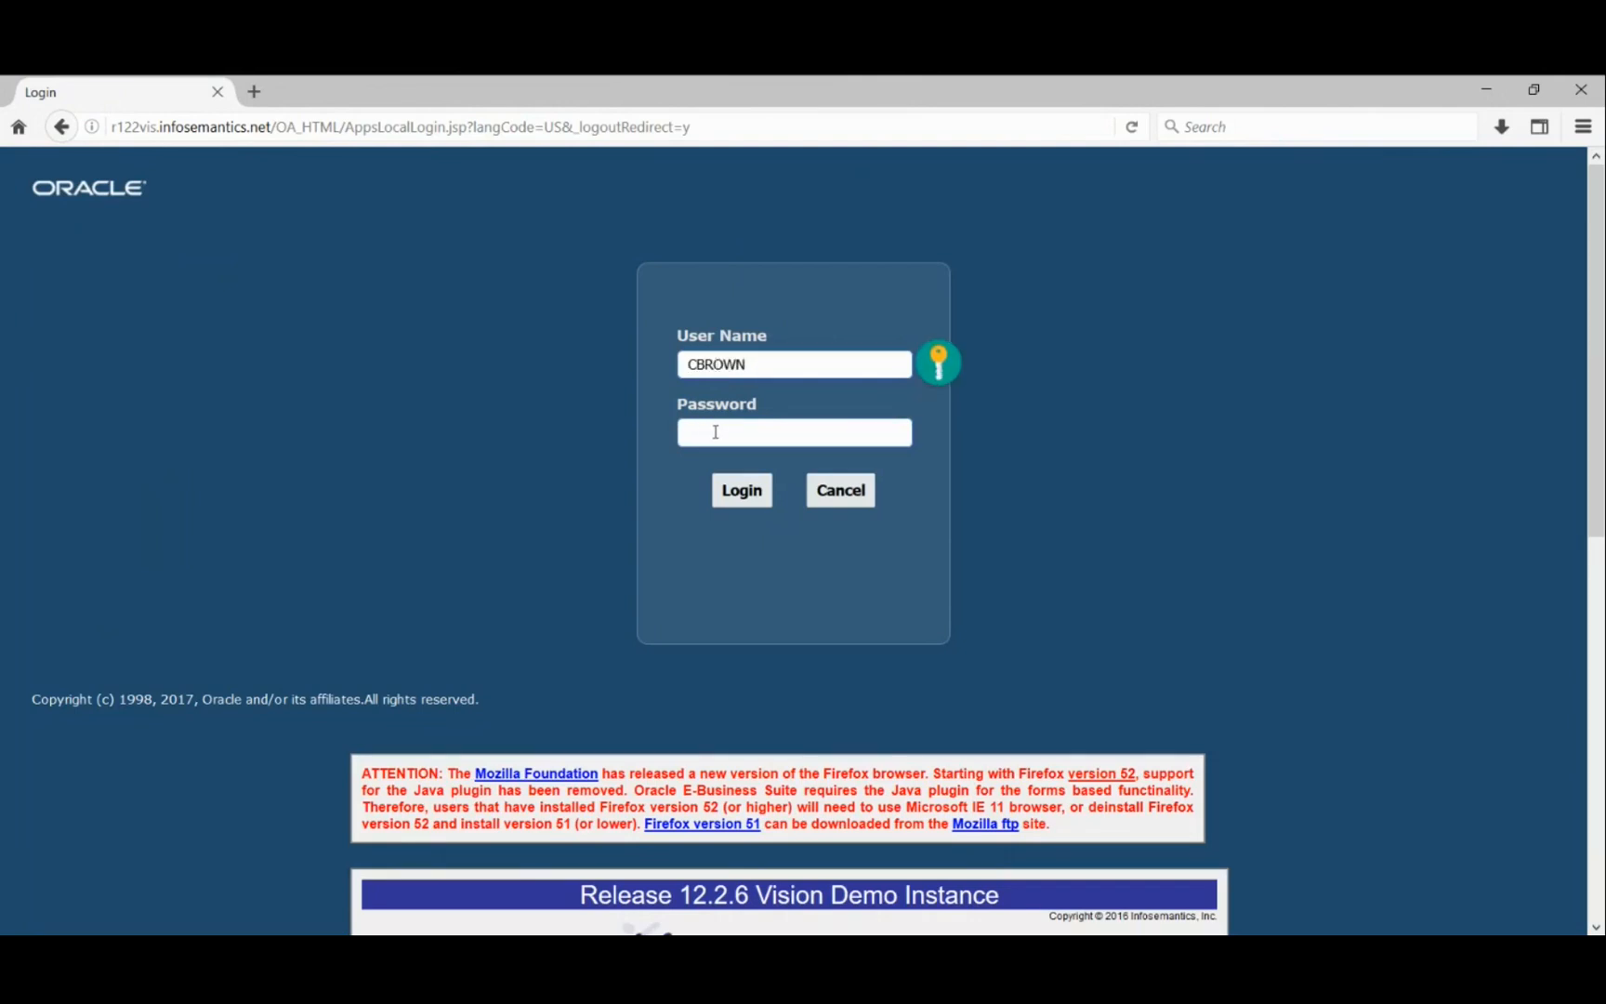
type("welcome")
left_click(741, 492)
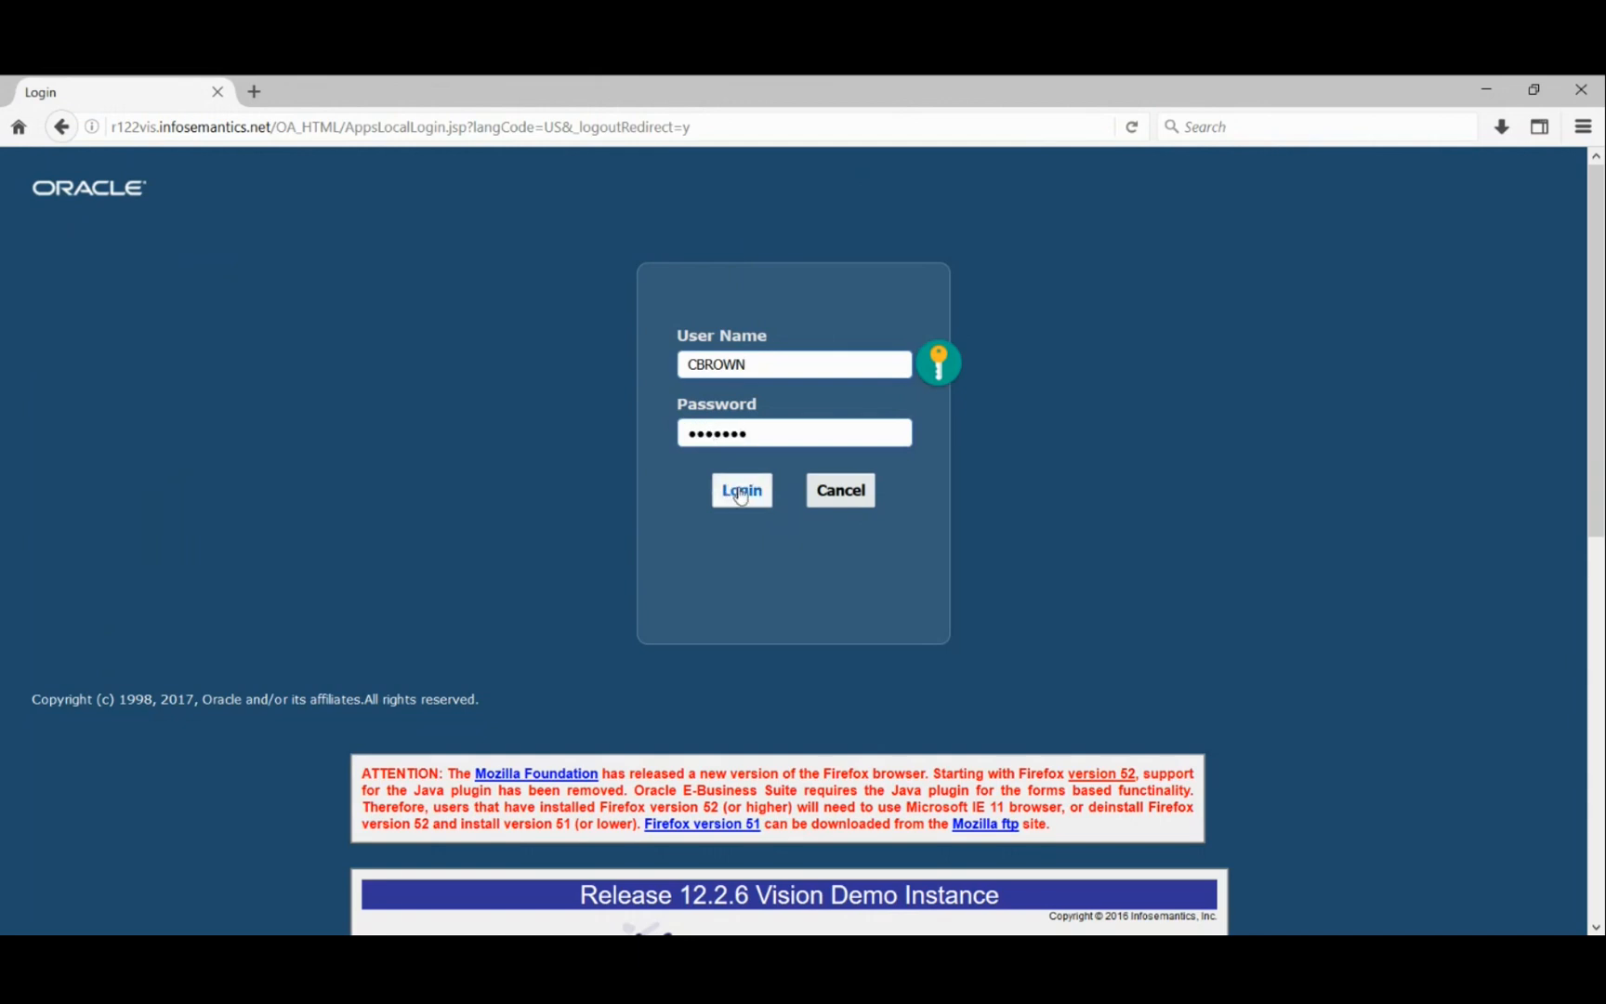